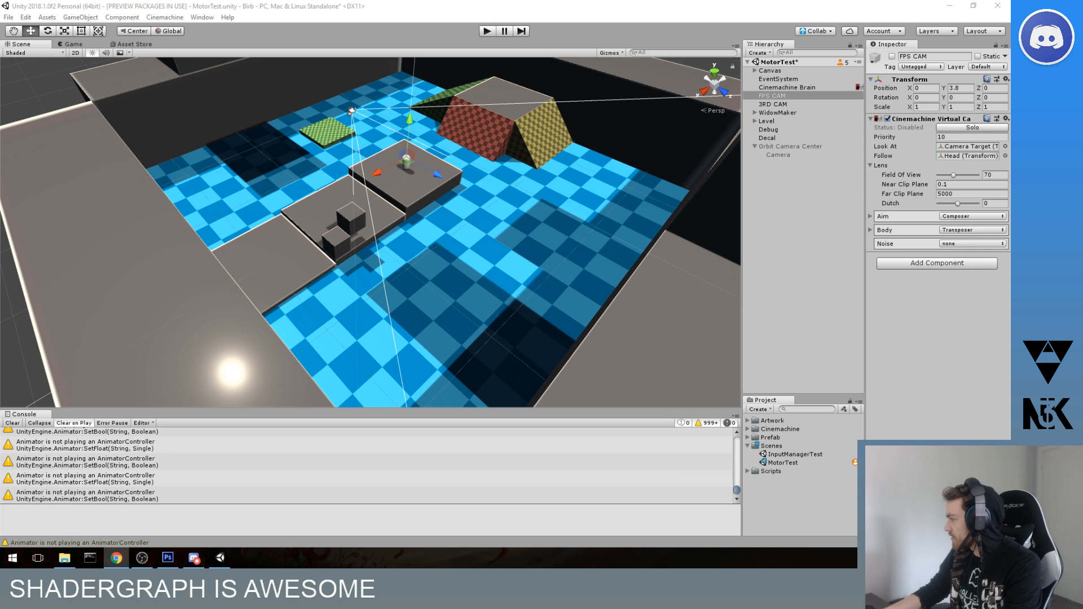
left_click_drag(1009, 121, 775, 69)
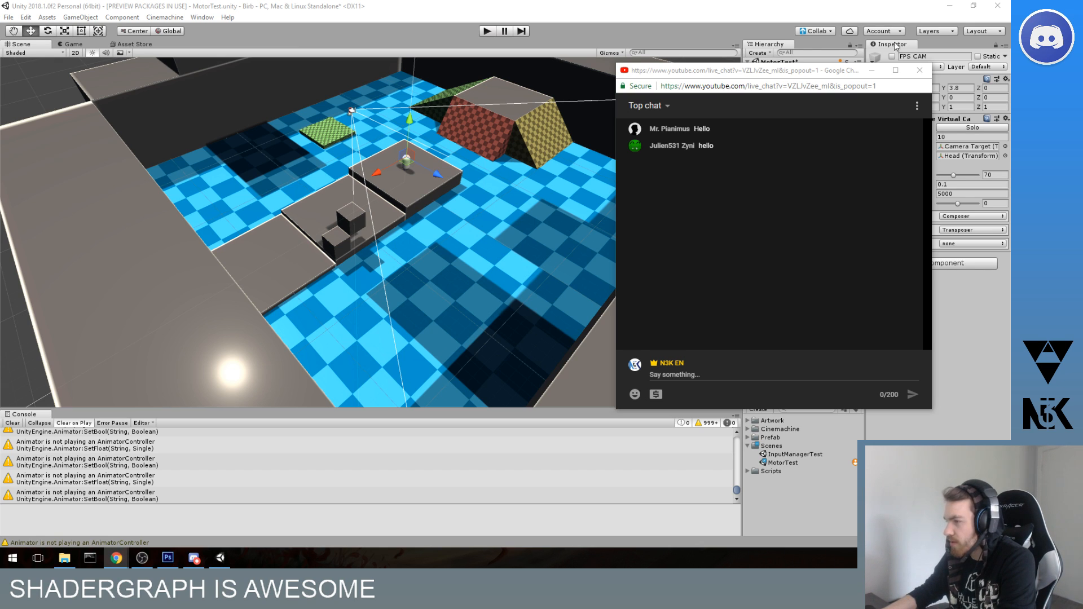
left_click_drag(764, 72, 1082, 71)
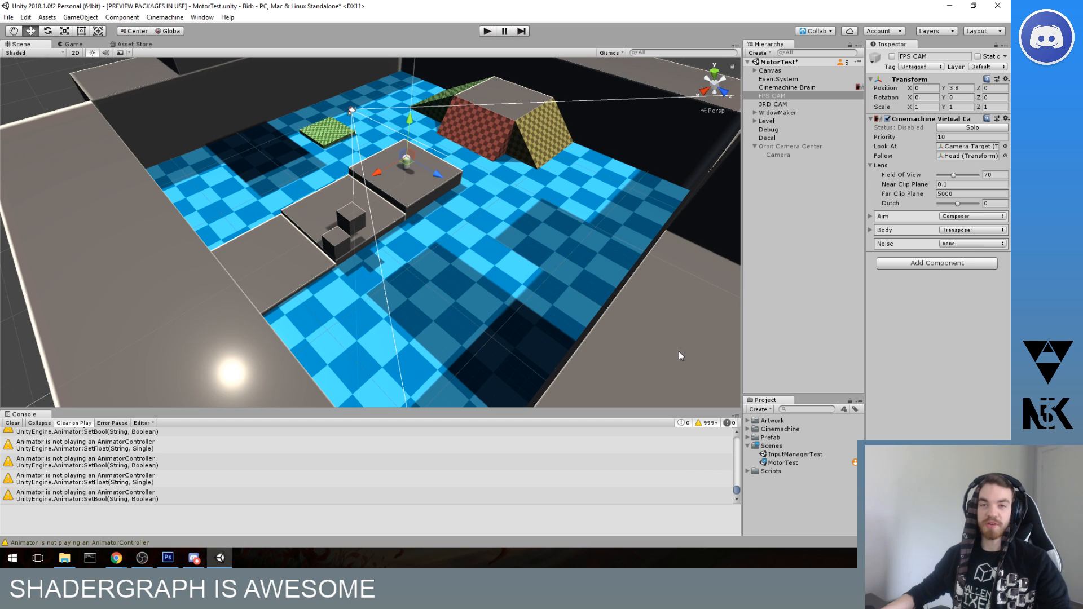
- Examine the layout of the MotorTest level, orbiting around its walls, ramps and platforms
left_click(692, 299)
middle_click_drag(563, 284, 609, 329)
scroll(478, 252, "down", 5)
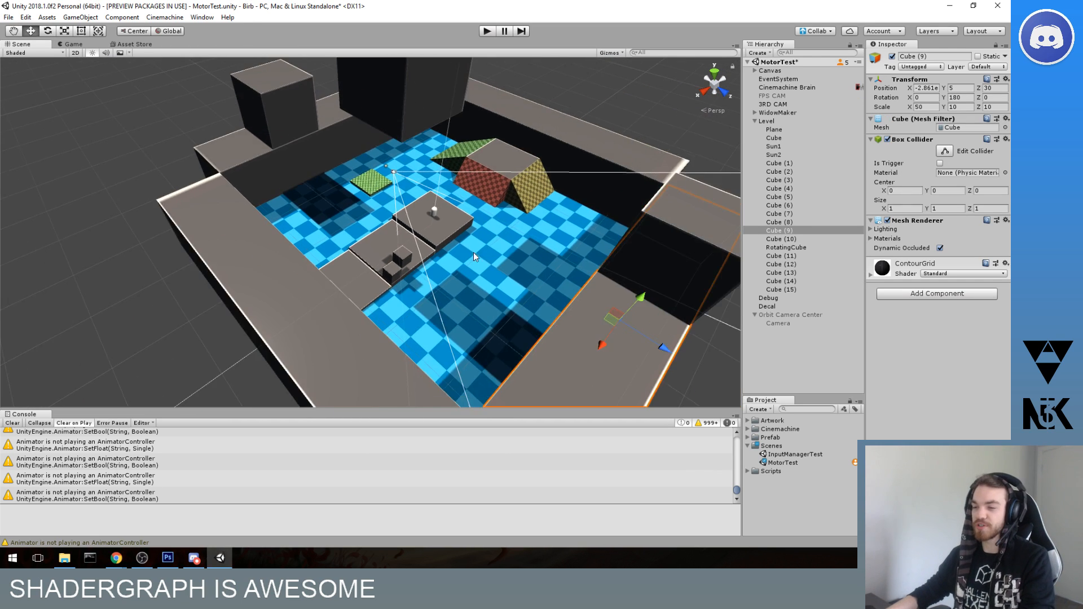
middle_click_drag(477, 252, 442, 276)
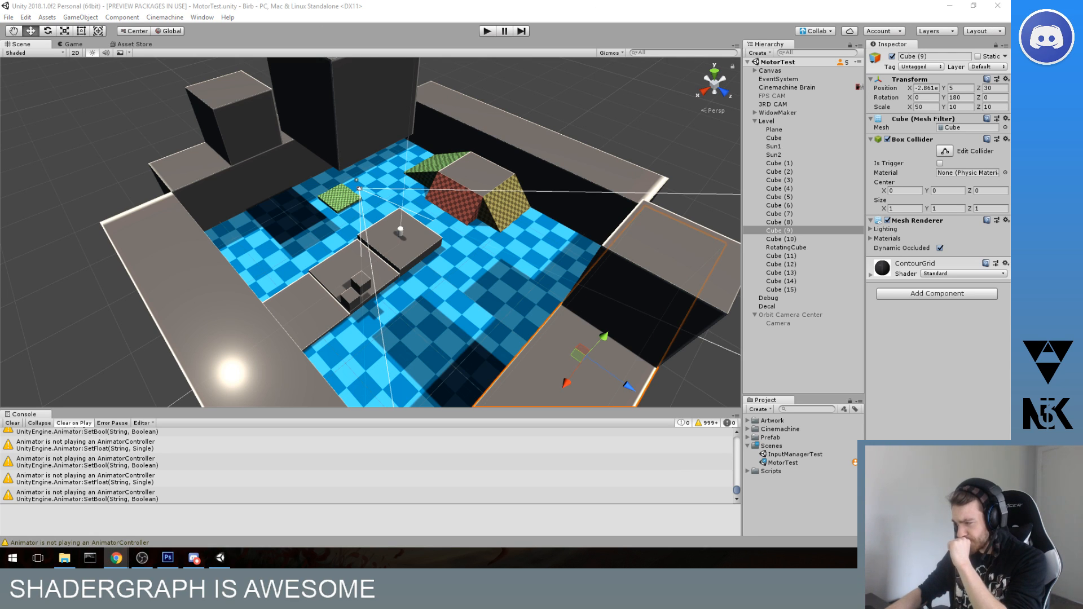
left_click_drag(1009, 85, 1011, 203)
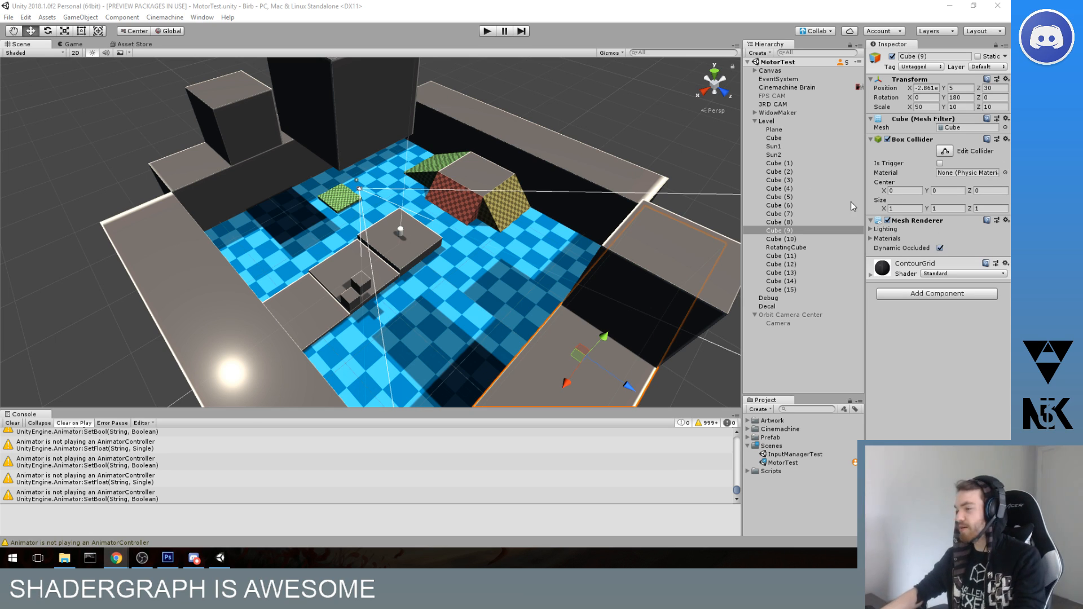
left_click(755, 121)
scroll(557, 164, "up", 1)
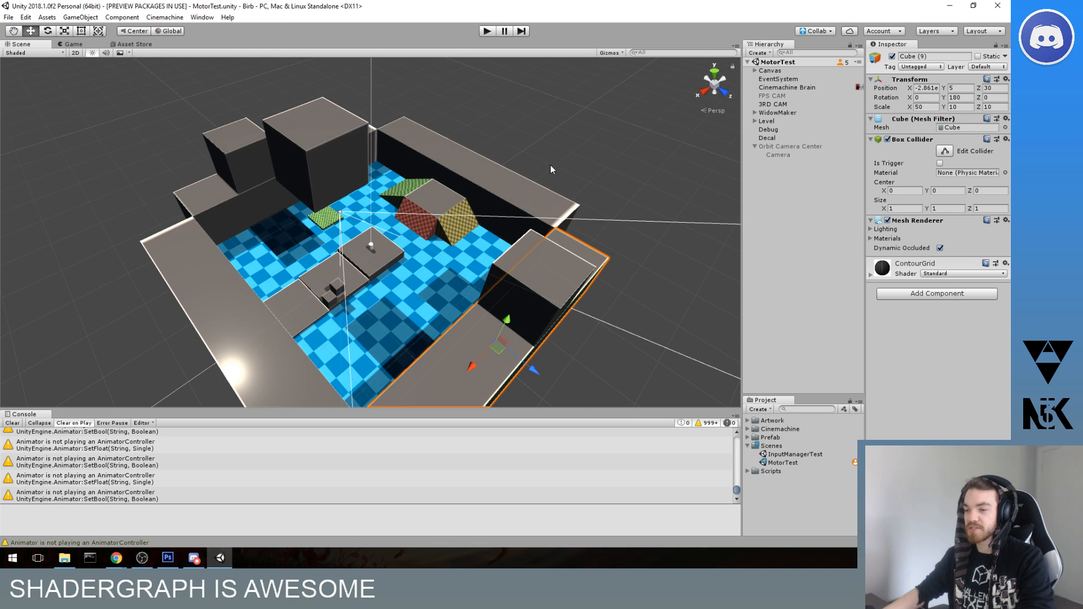
scroll(551, 164, "up", 2)
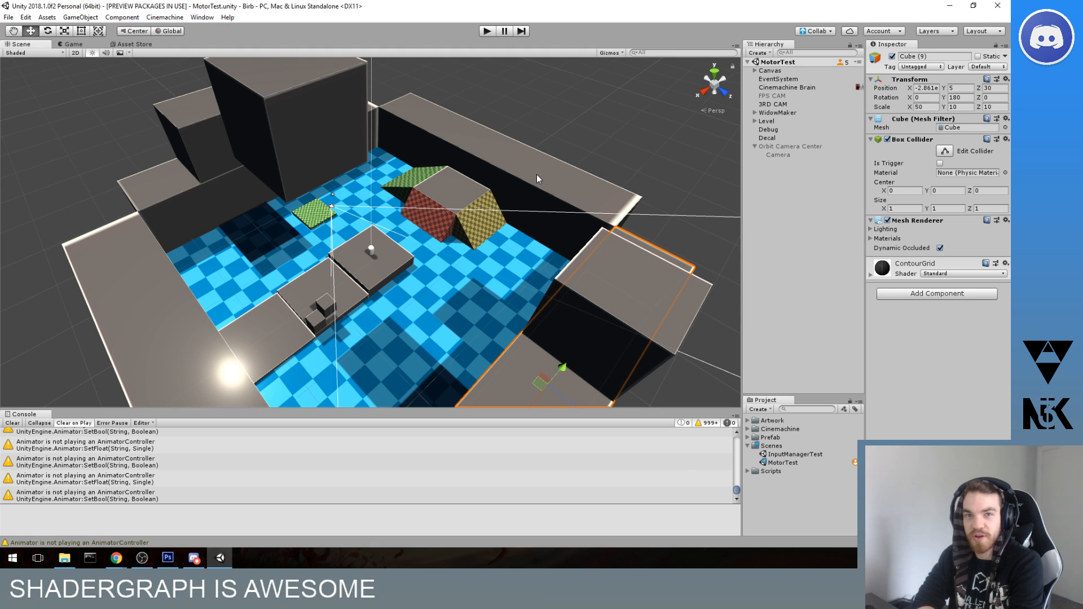
left_click_drag(537, 174, 584, 157, "alt")
left_click(585, 159)
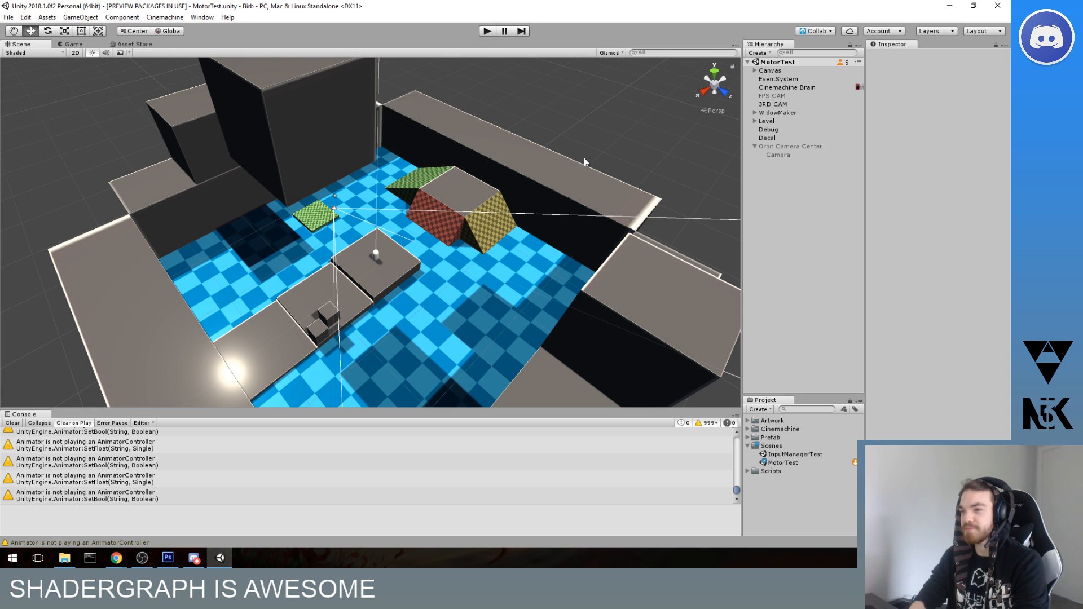
- Play-test the scene, looking around with the capsule character and firing some shots, and release the cursor
left_click(487, 31)
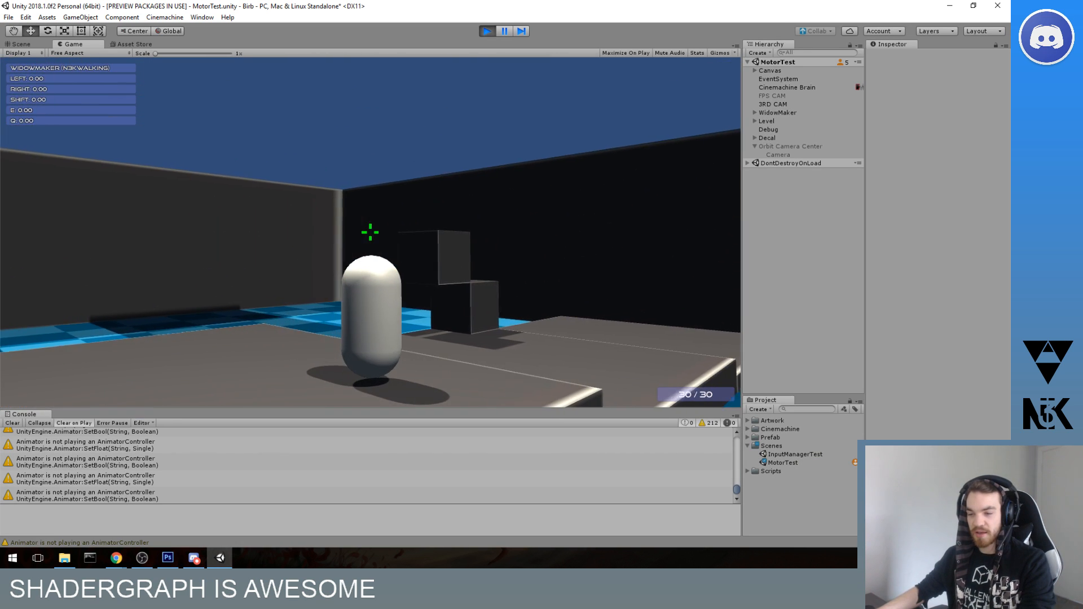
key("space")
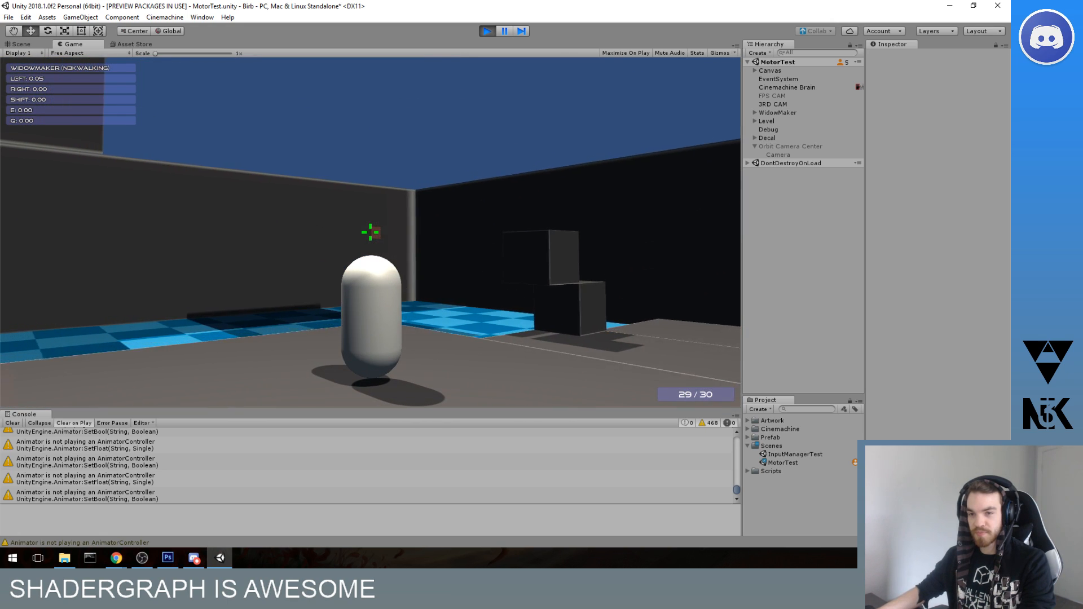
left_click(370, 232)
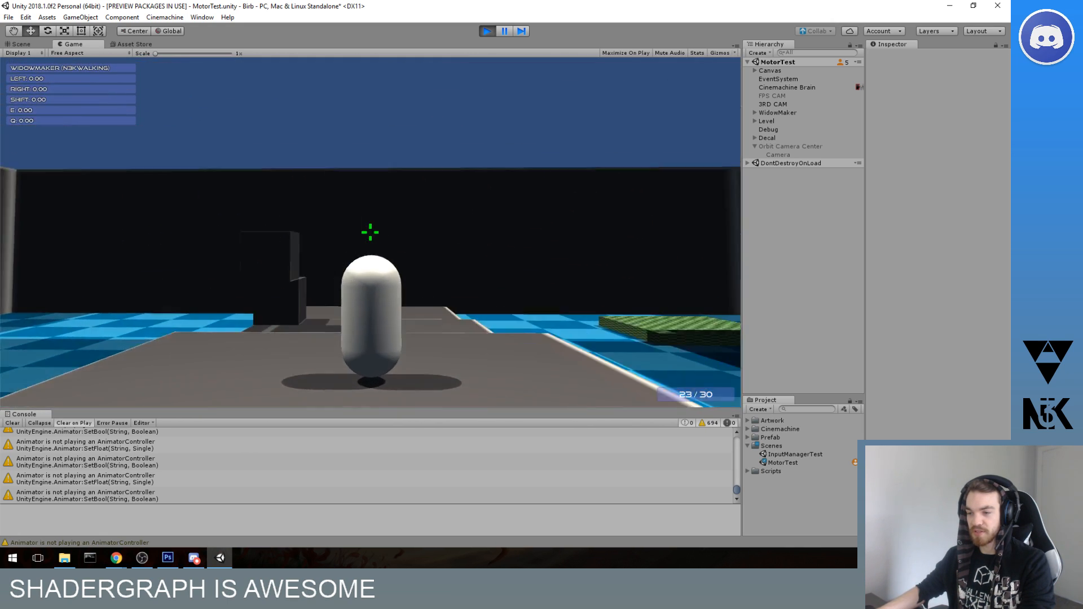
key("Escape")
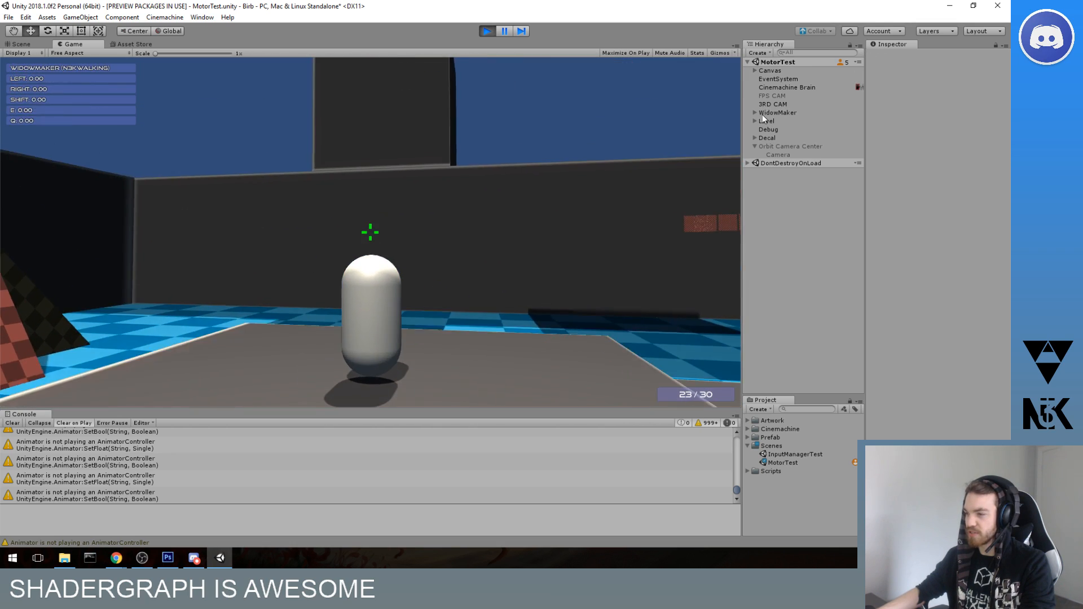
- Select 3RD CAM while the game runs and inspect its orbit rings around the character in the scene
left_click(783, 106)
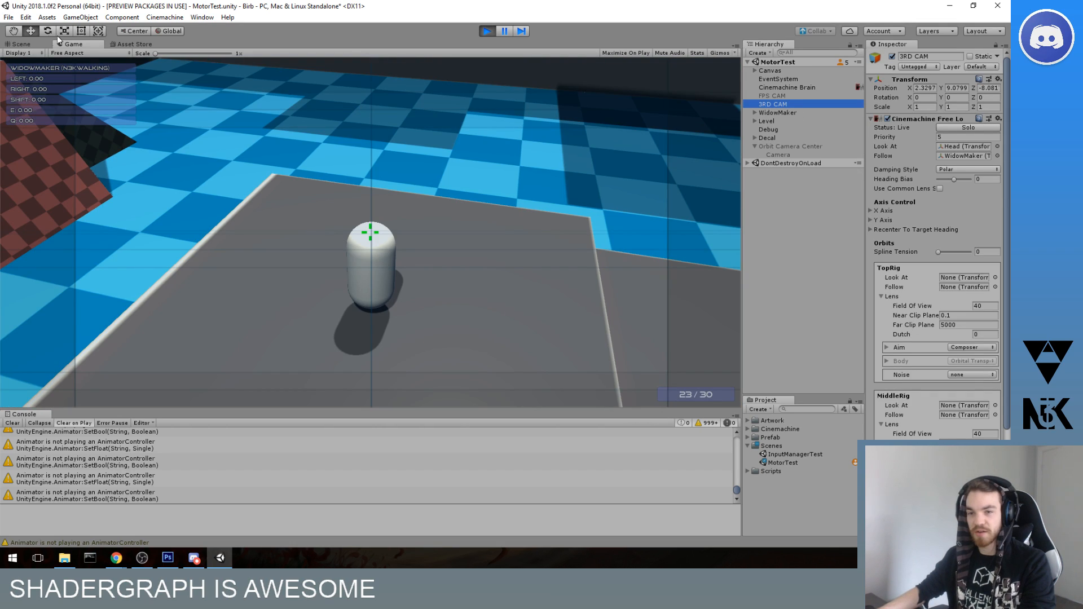
left_click(27, 44)
key("w")
right_click_drag(395, 169, 440, 197)
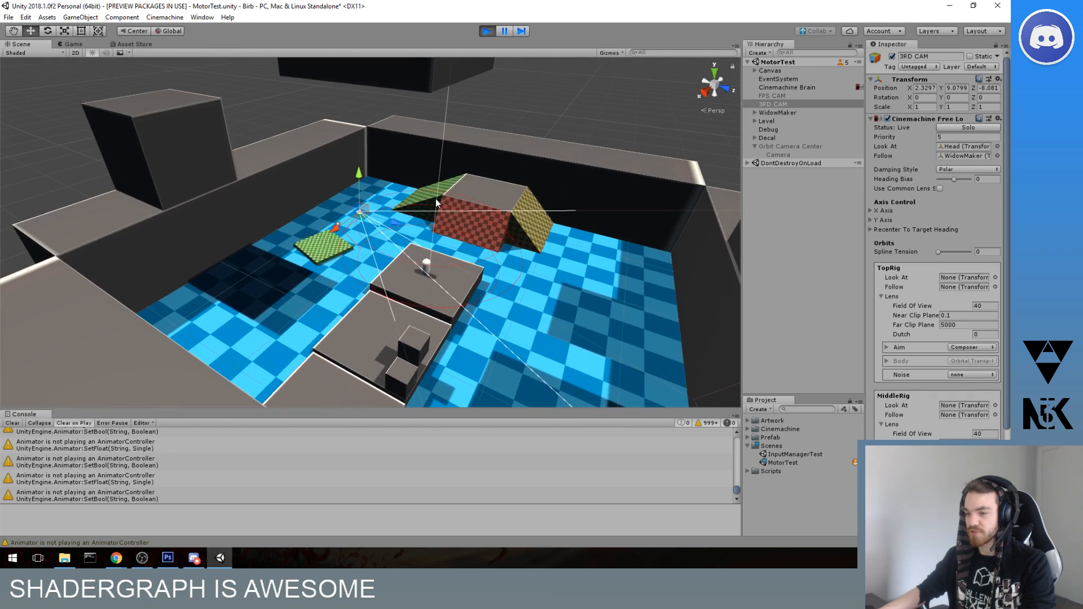
scroll(440, 197, "up", 2)
middle_click_drag(440, 196, 445, 188)
right_click_drag(445, 188, 460, 168)
scroll(460, 169, "up", 1)
middle_click_drag(461, 168, 507, 113)
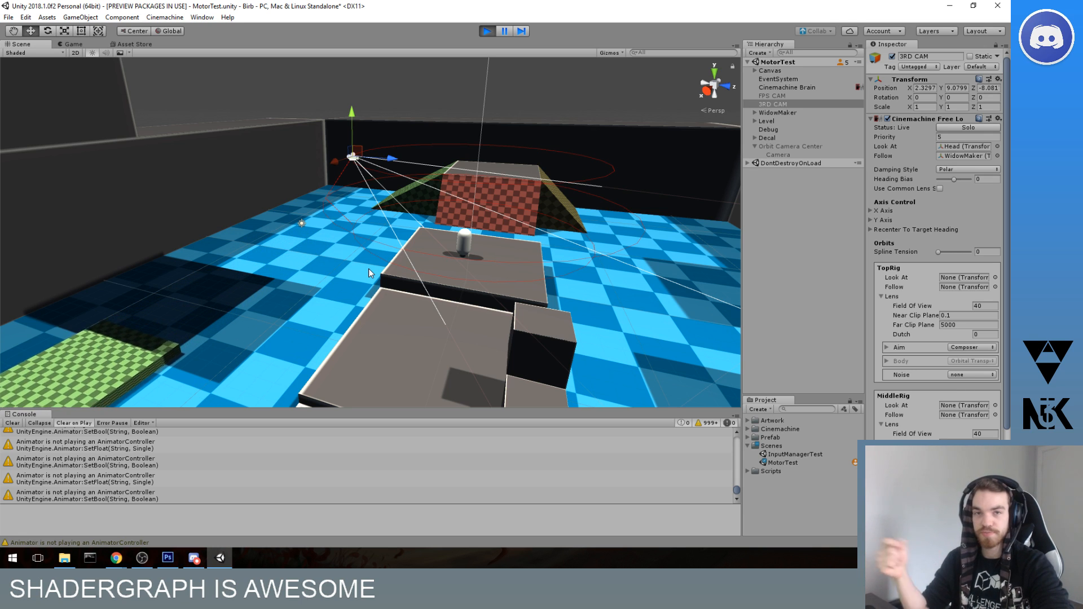
middle_click_drag(389, 173, 390, 195)
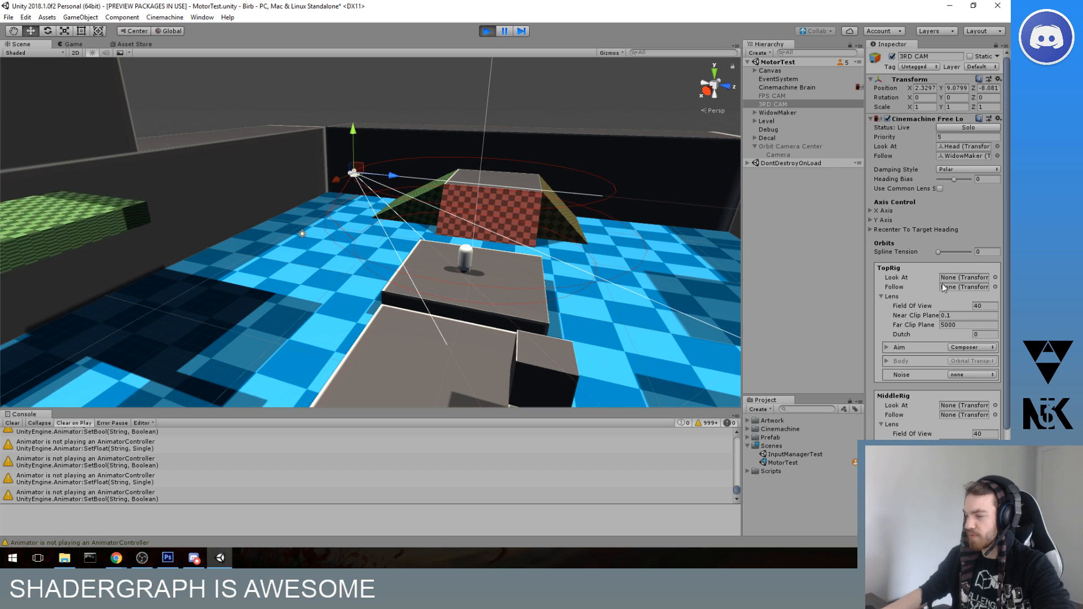
- Set 3RD CAM's TopRig far clip plane to 500 and its orbit spline tension to 1
mouse_move(909, 325)
left_mouse_down()
mouse_move(888, 330)
mouse_move(913, 327)
left_mouse_up()
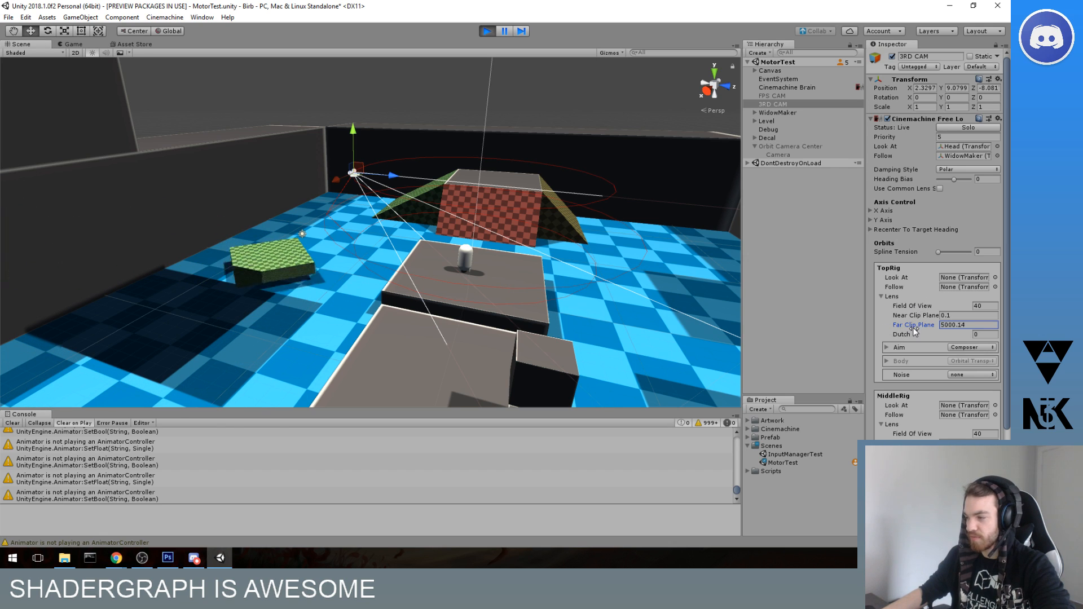
left_click(988, 323)
type("500")
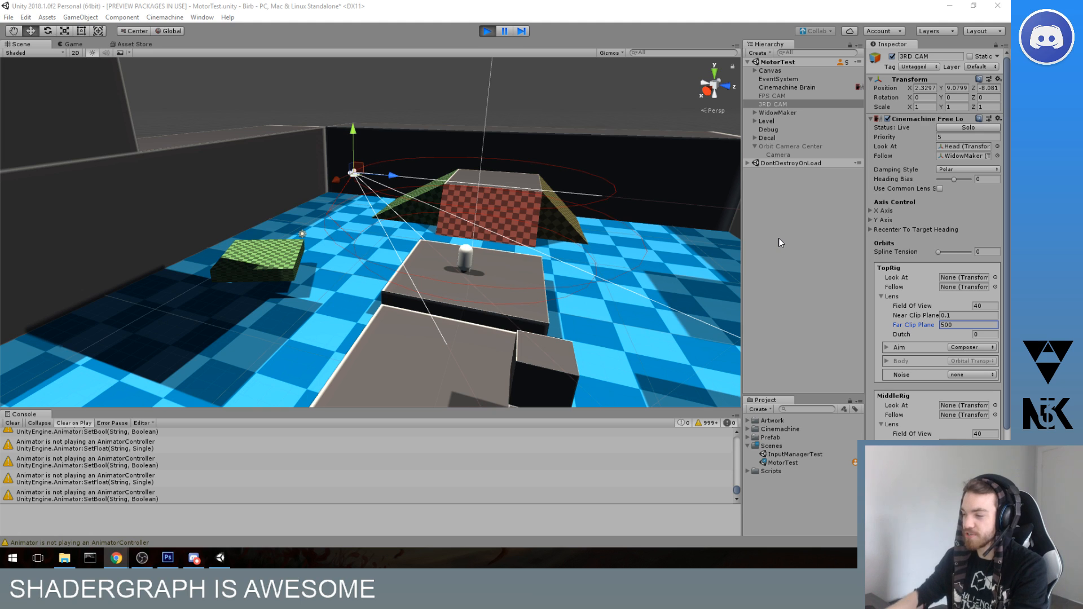
left_click(936, 251)
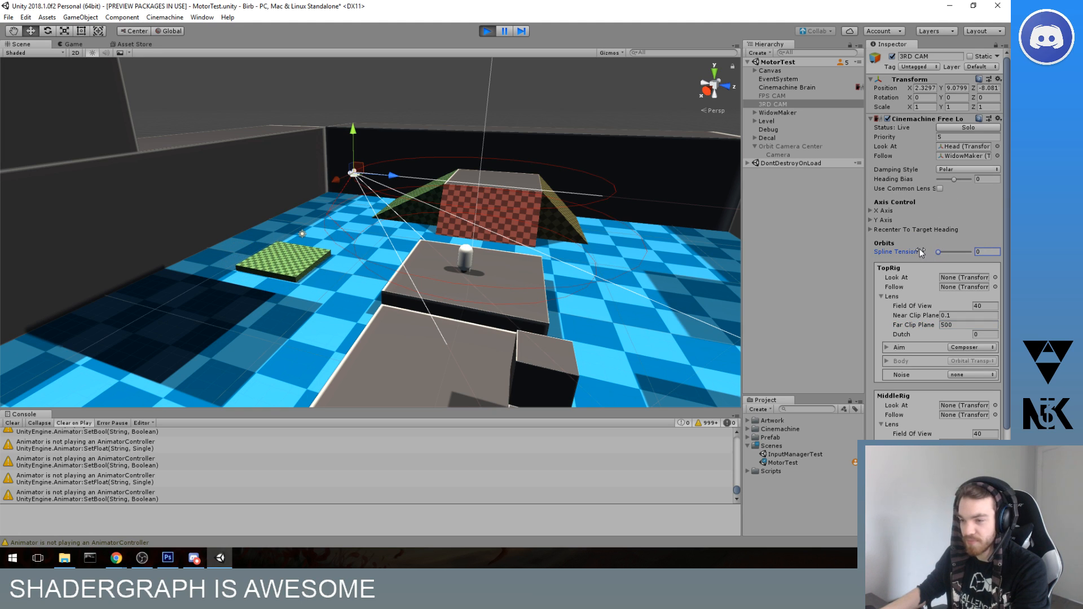
left_click_drag(946, 252, 973, 253)
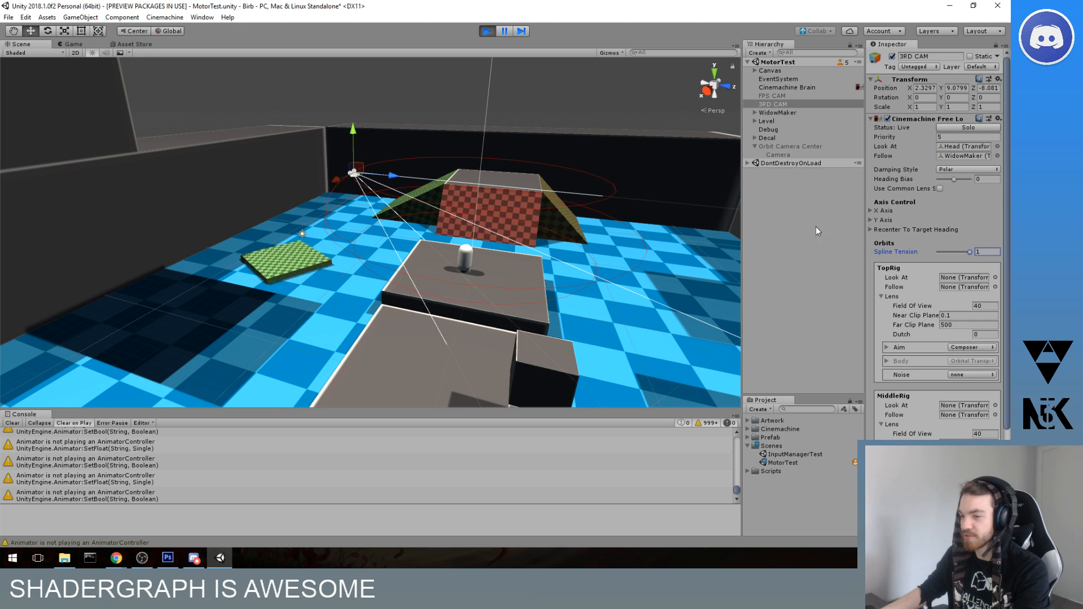
- Test the third-person camera movement in the running game and stop play mode
left_click(73, 44)
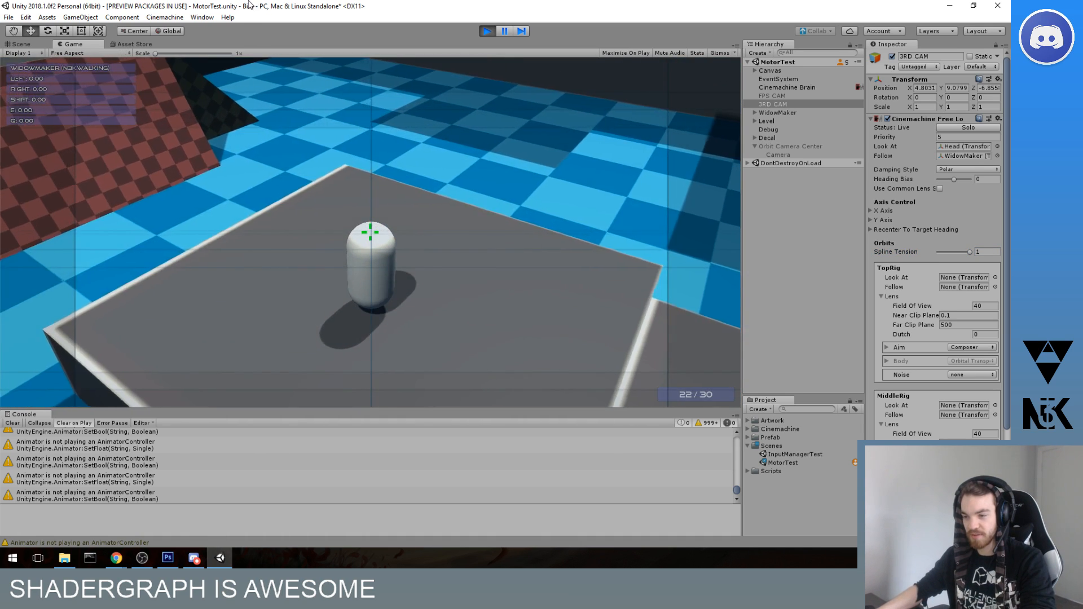
left_click(370, 232)
key("w")
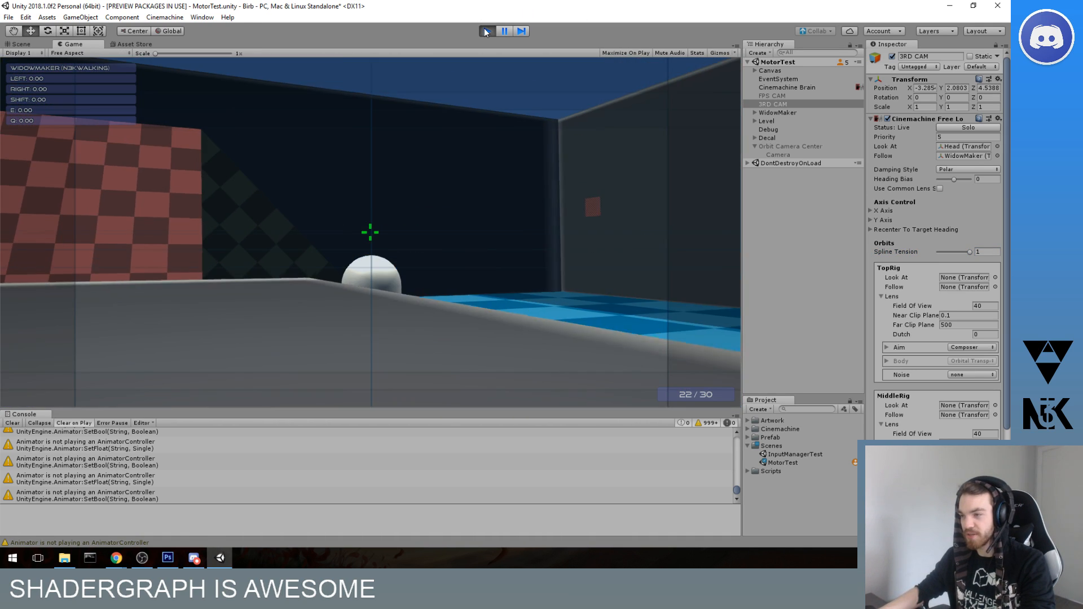
left_click(487, 31)
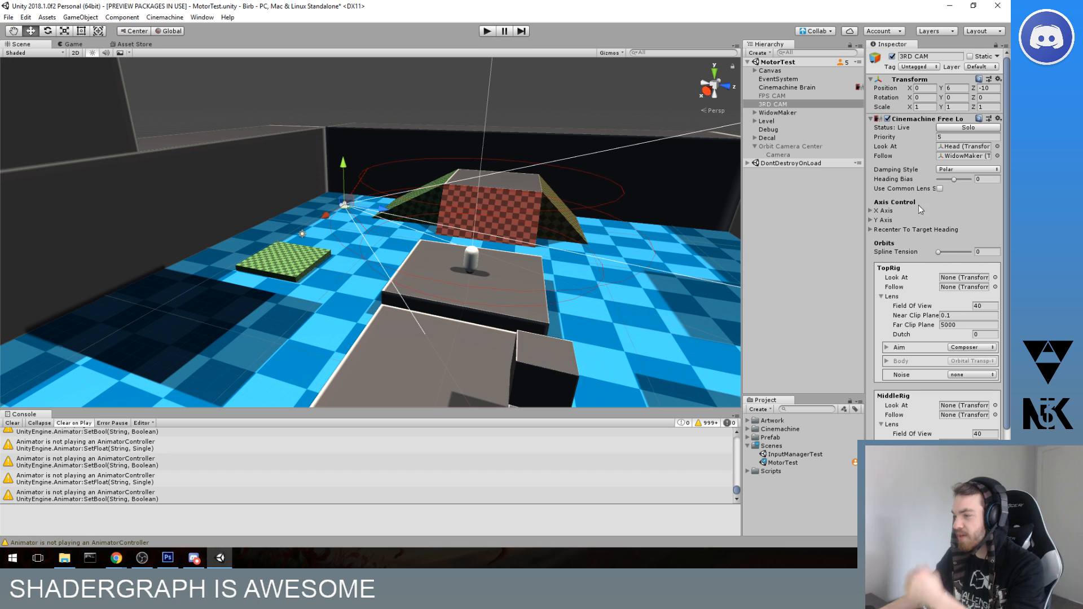
- Try a Y Axis value of 1 on 3RD CAM and undo the change
left_click(871, 220)
left_click_drag(898, 232, 918, 229)
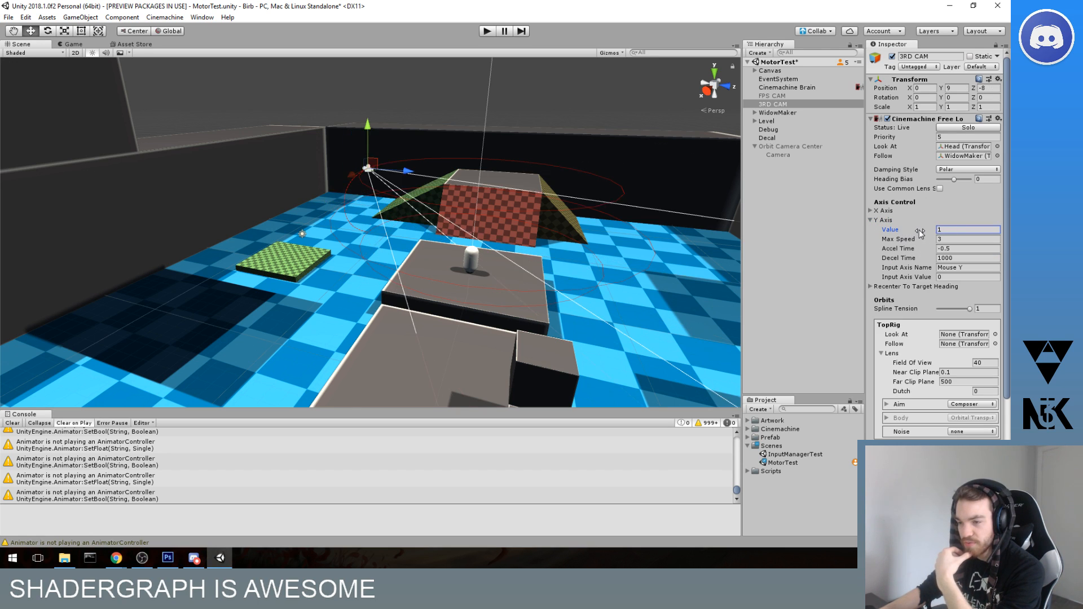
middle_click_drag(446, 203, 413, 219)
key("ctrl+z")
- Set 3RD CAM's Y Axis max speed to 1 and play-test the camera with the character moving
right_click_drag(361, 269, 452, 276)
middle_click_drag(429, 278, 457, 250)
scroll(457, 251, "up", 1)
right_click_drag(457, 251, 493, 221)
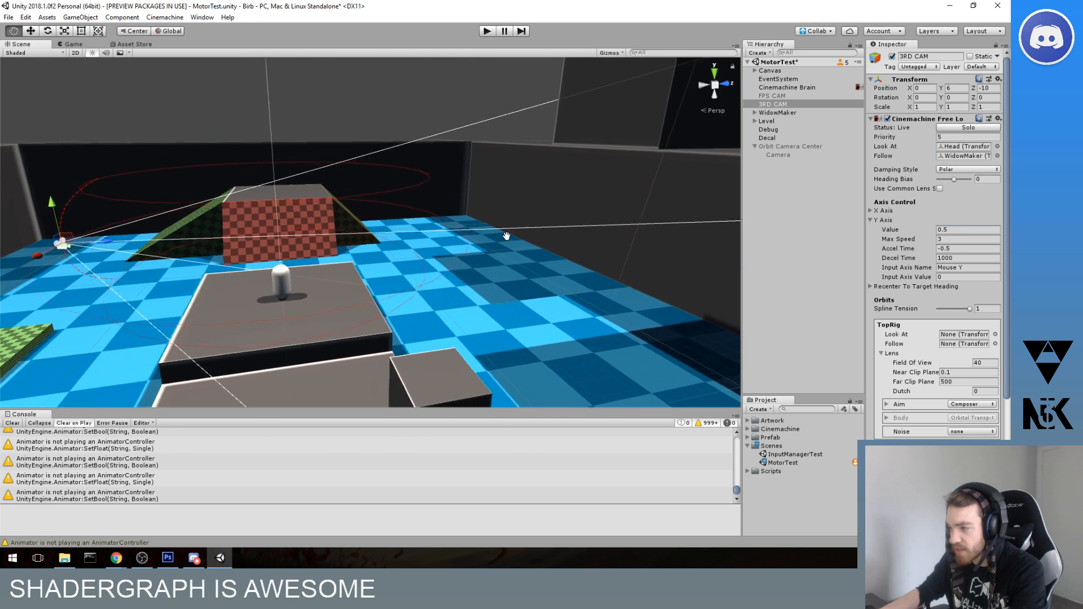
middle_click_drag(493, 222, 682, 221)
scroll(682, 222, "down", 3)
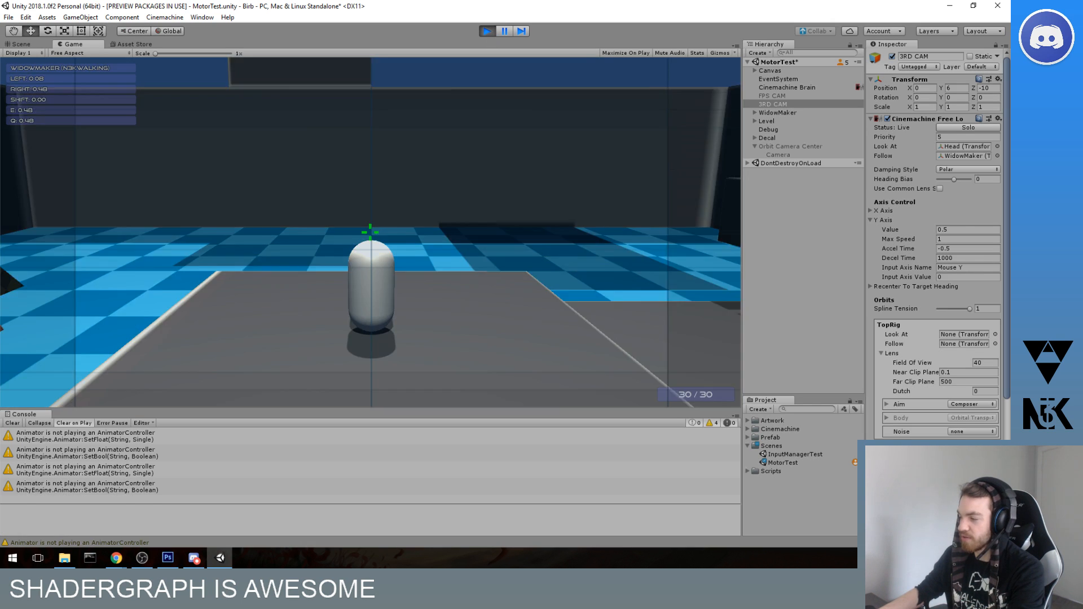
left_click(370, 232)
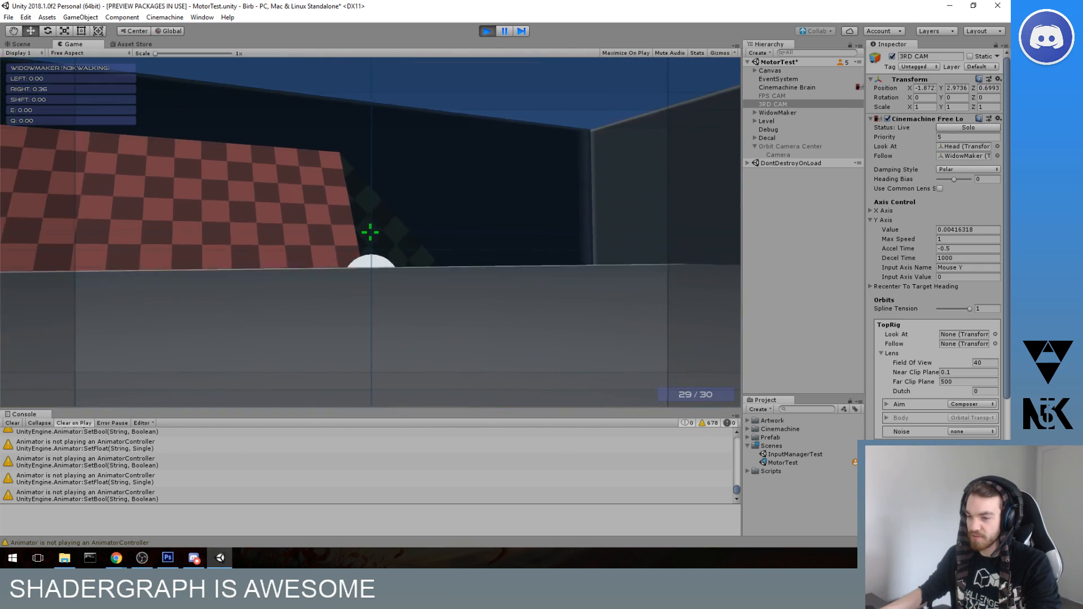
key("shift")
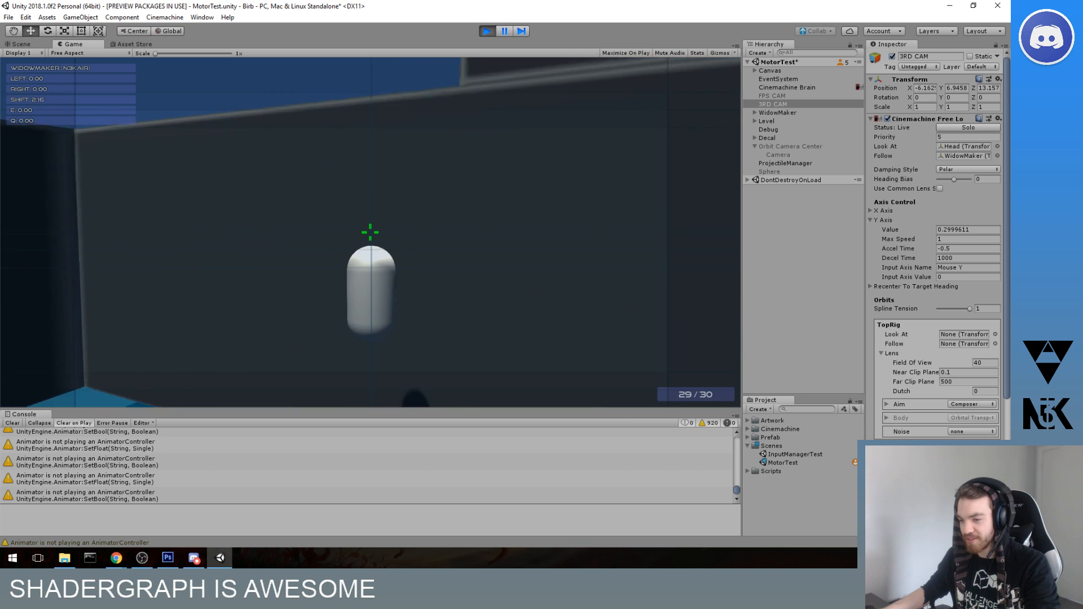
- Switch to Chrome, look over the Google results for N3K SCENE, and return to Unity
key("super")
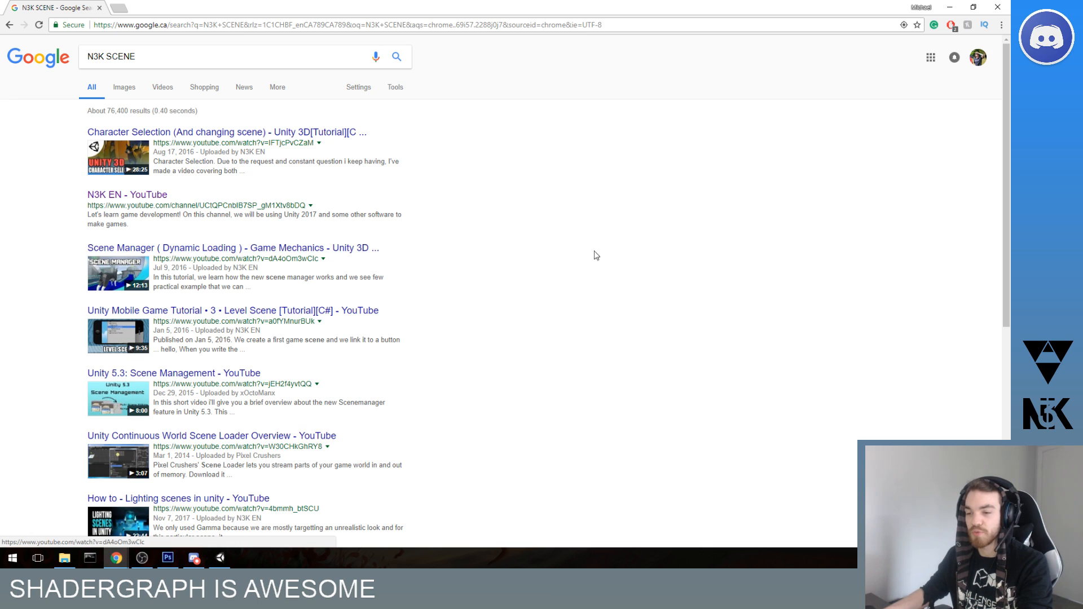
left_click_drag(135, 61, 67, 187)
left_click(36, 261)
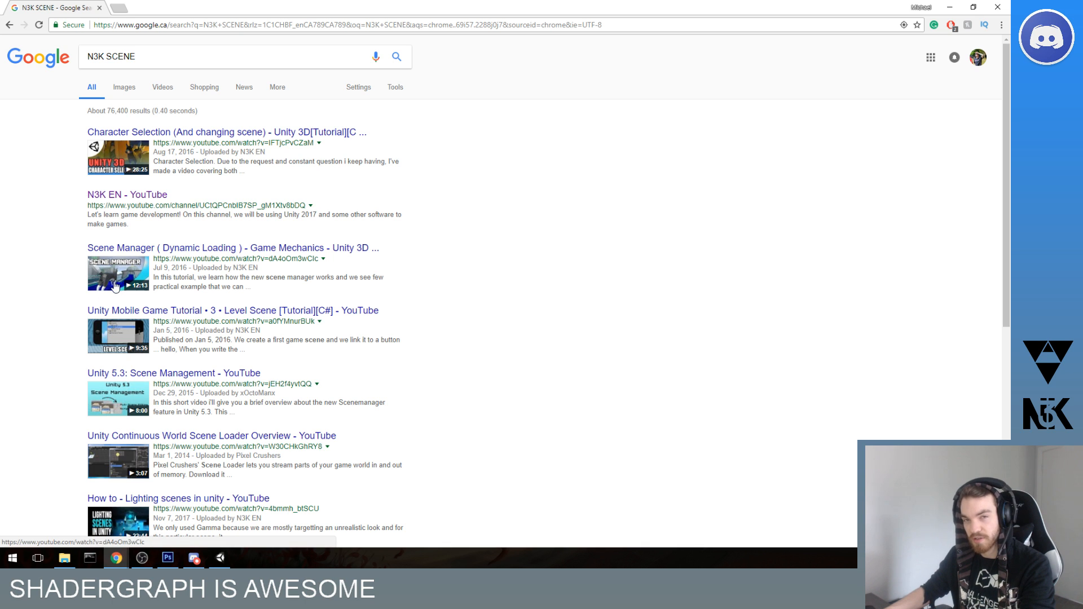
key("alt+Tab")
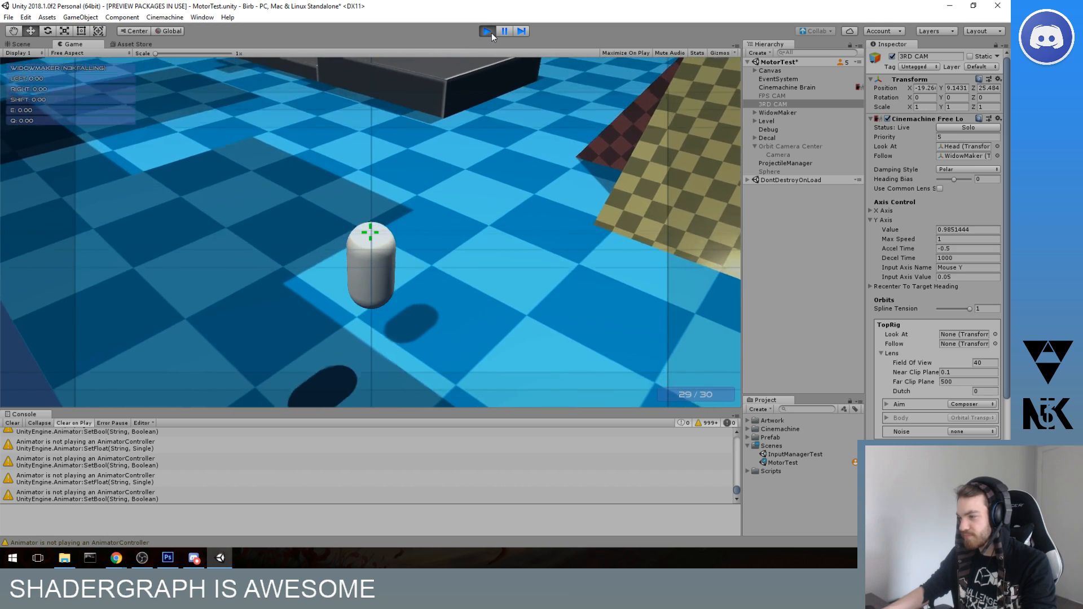
- Stop play mode and examine 3RD CAM's orbits in the scene and its TopRig Aim settings
left_click(489, 32)
middle_click_drag(509, 278, 557, 313)
scroll(360, 154, "up", 9)
middle_click_drag(348, 163, 341, 119)
scroll(340, 118, "up", 1)
middle_click_drag(341, 119, 336, 128)
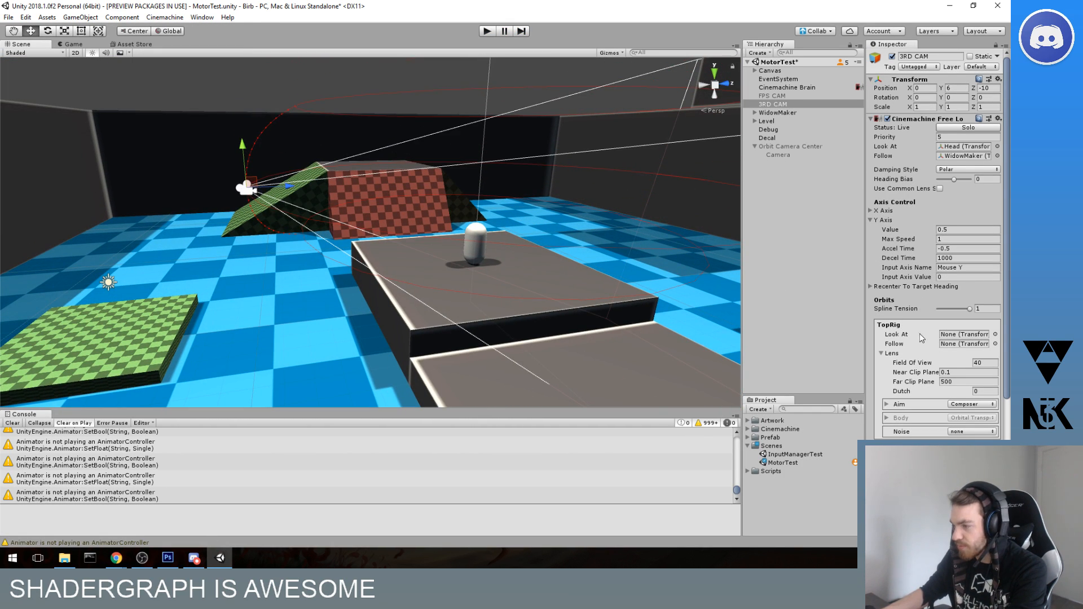
scroll(928, 428, "down", 5)
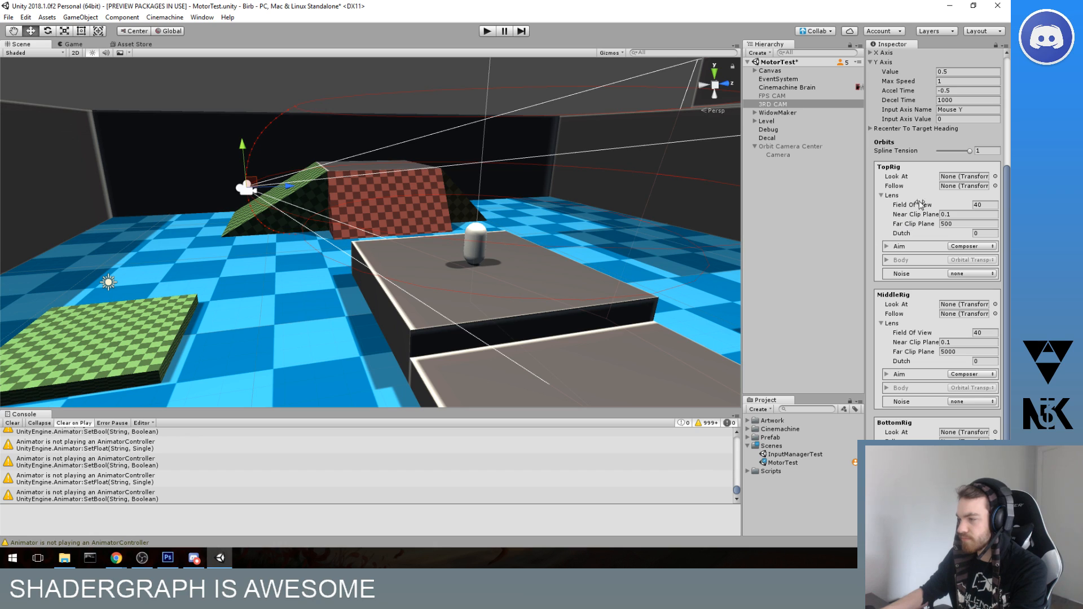
left_click(886, 246)
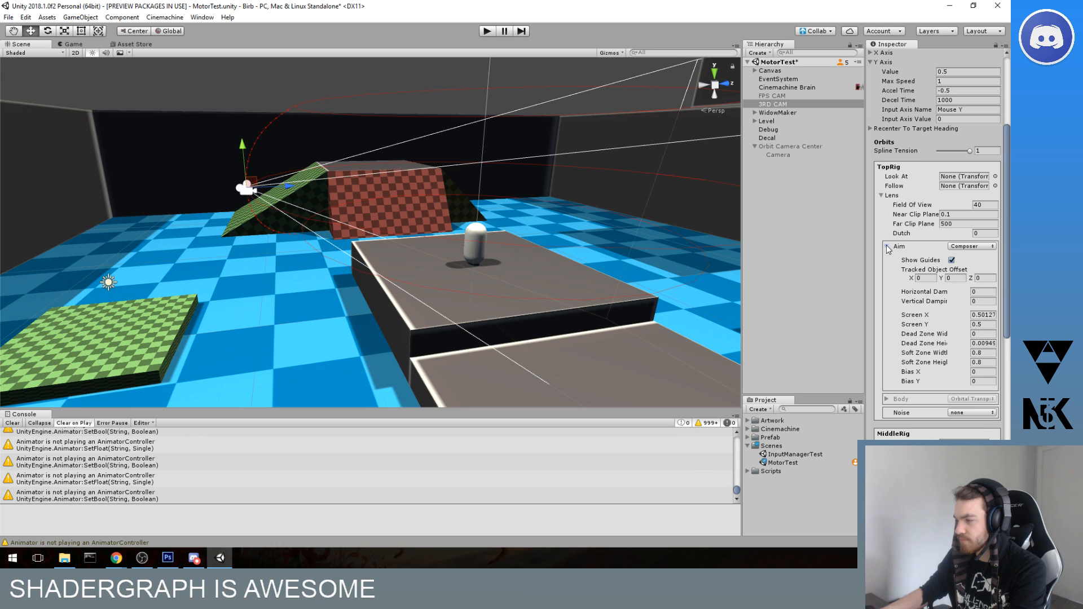
left_click(887, 247)
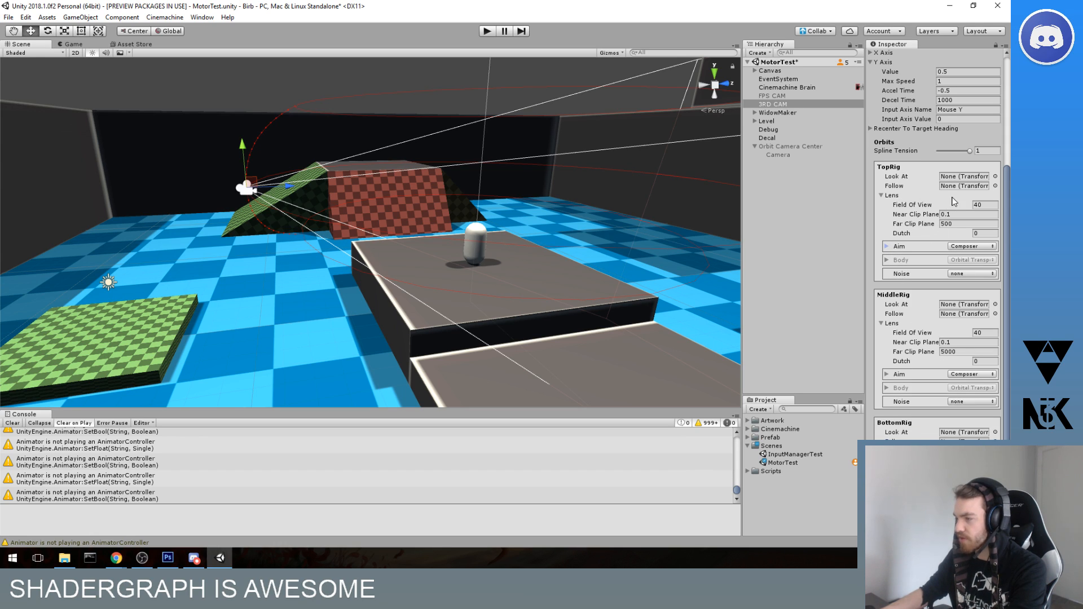
- Collapse 3RD CAM's Y Axis settings and save the MotorTest scene
scroll(954, 203, "up", 1)
left_click(871, 94)
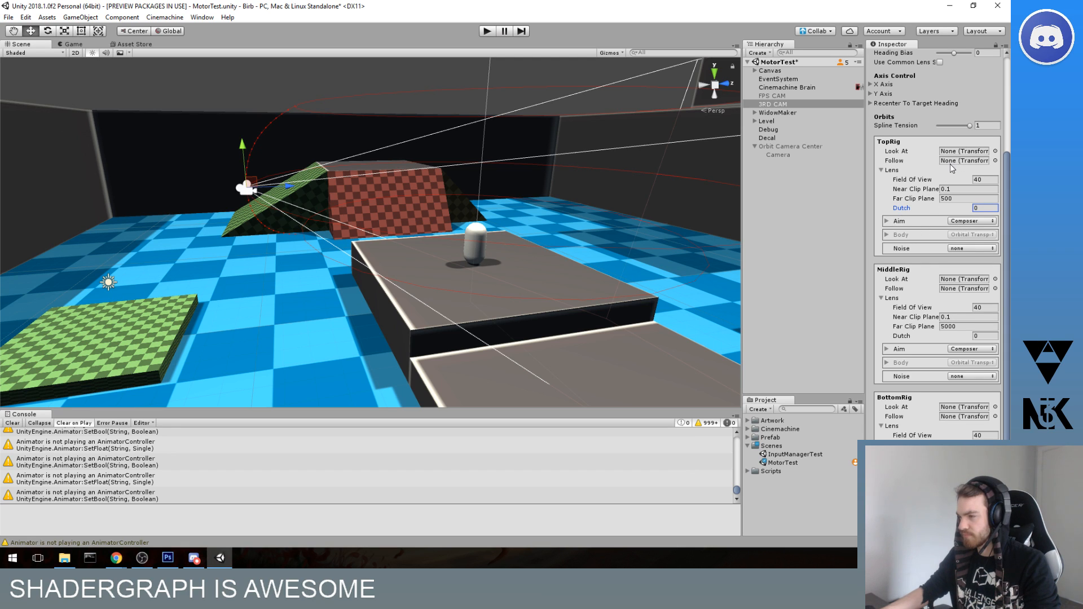
scroll(952, 168, "up", 4)
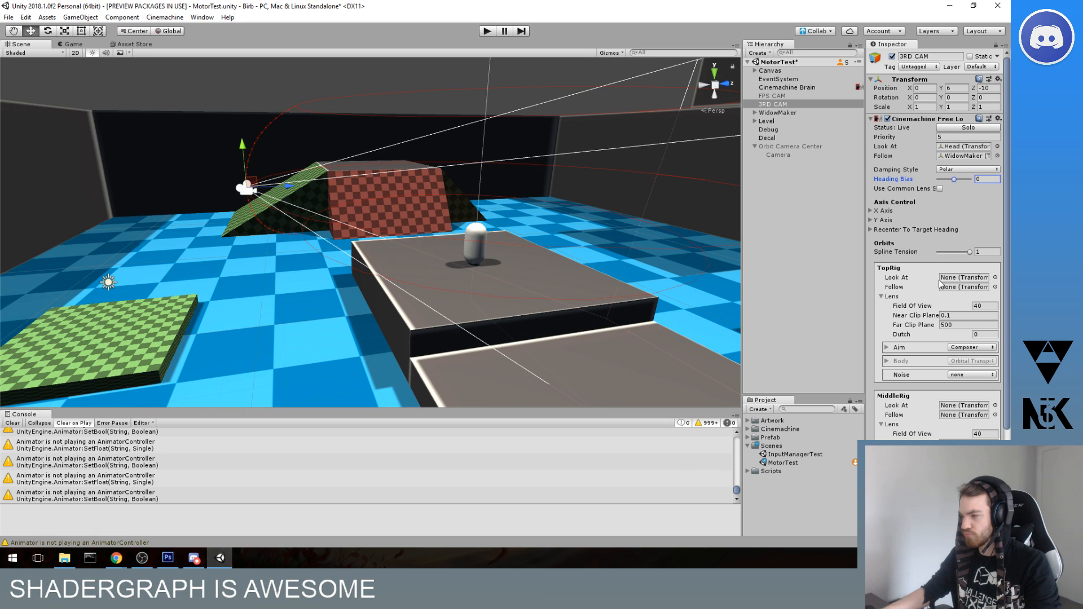
key("alt+Tab")
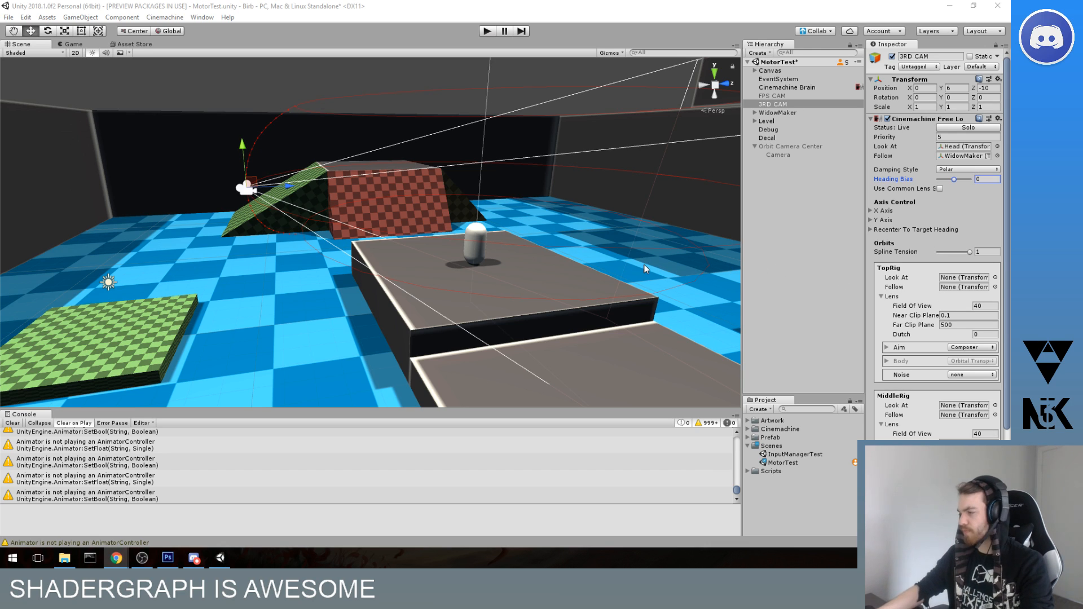
right_click_drag(633, 191, 643, 206)
key("ctrl+s")
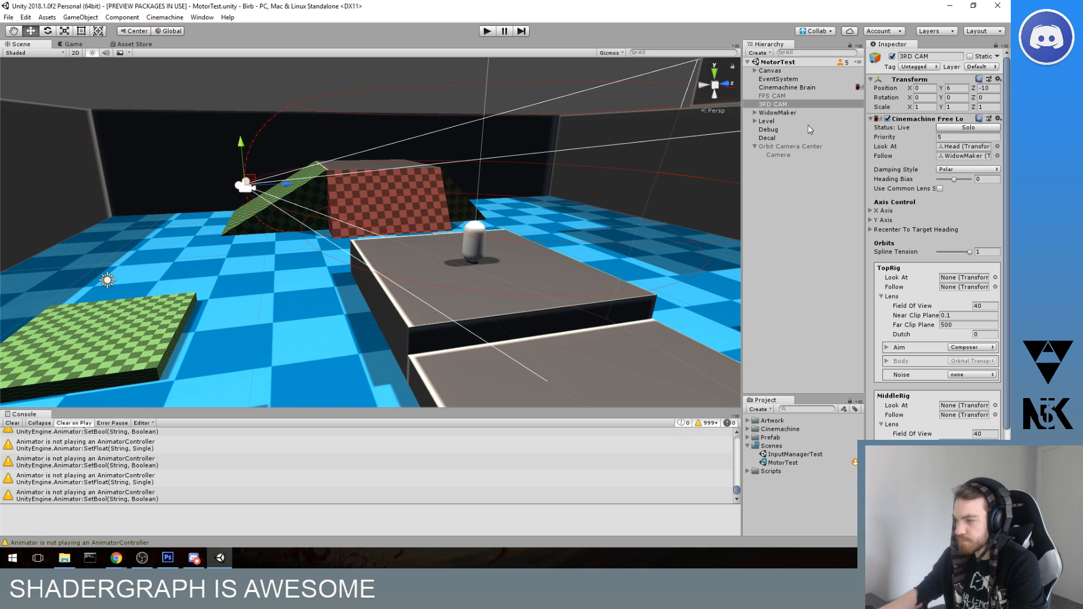
- Collapse the TopRig Lens settings and examine 3RD CAM's rigs and its orbits in the scene
scroll(890, 382, "down", 4)
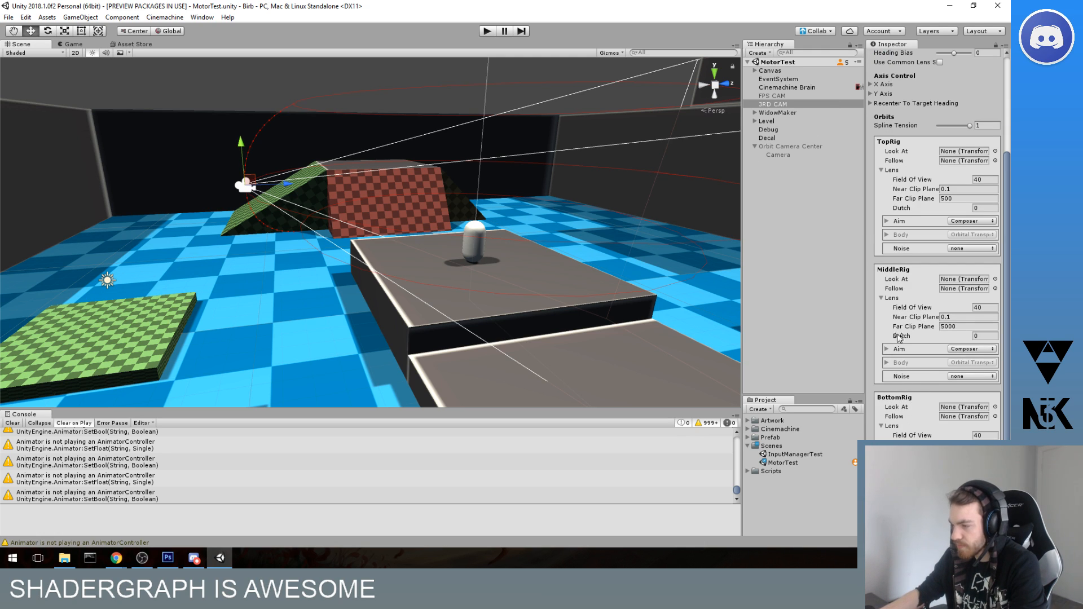
left_click(884, 170)
scroll(926, 158, "up", 2)
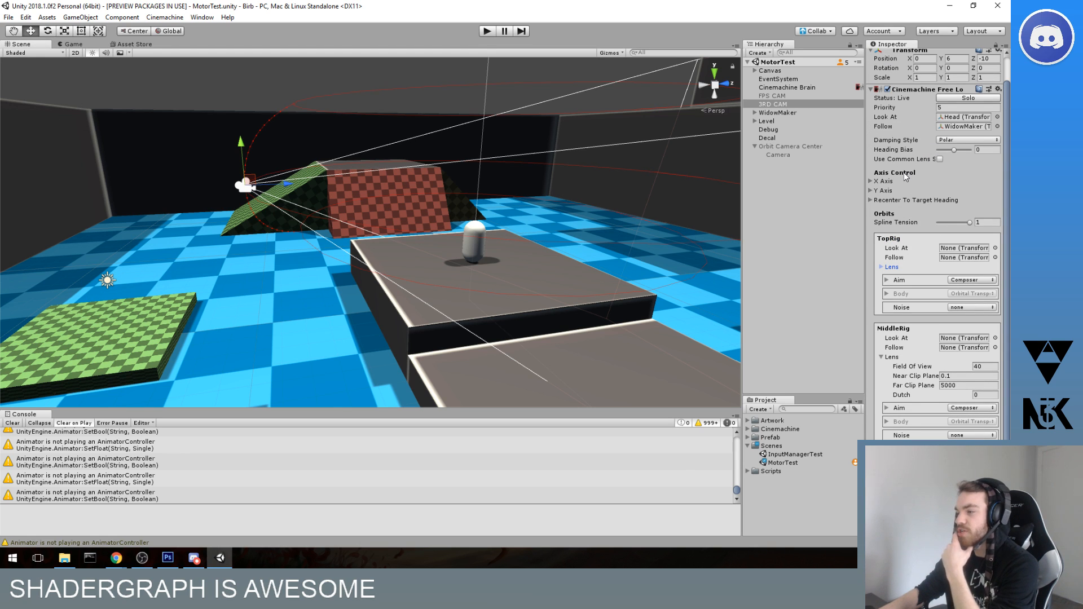
middle_click_drag(573, 203, 564, 225)
scroll(440, 192, "down", 6)
scroll(259, 152, "up", 3)
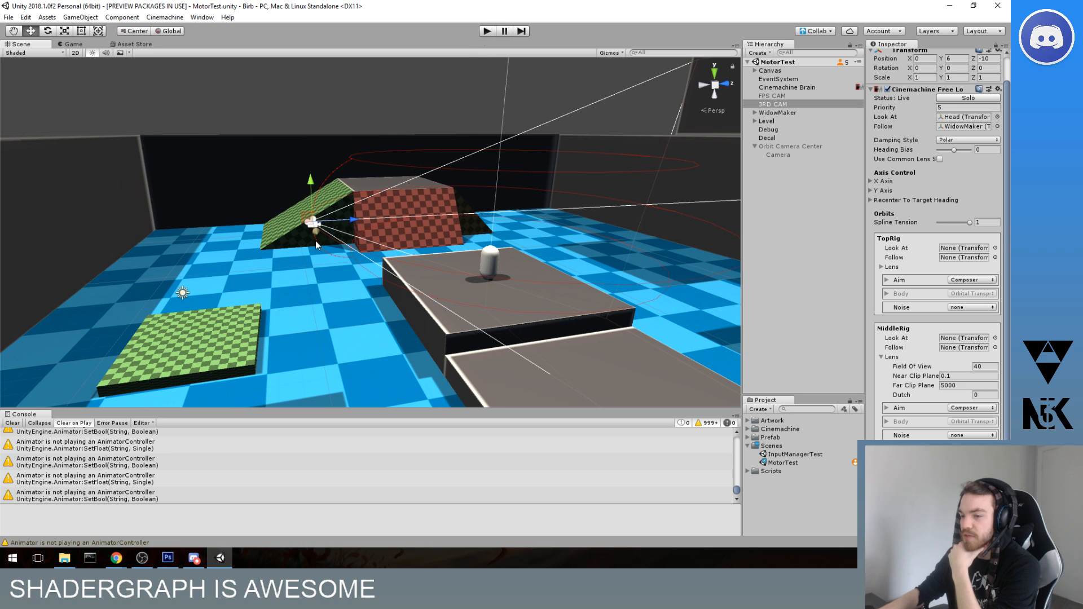
scroll(931, 232, "down", 3)
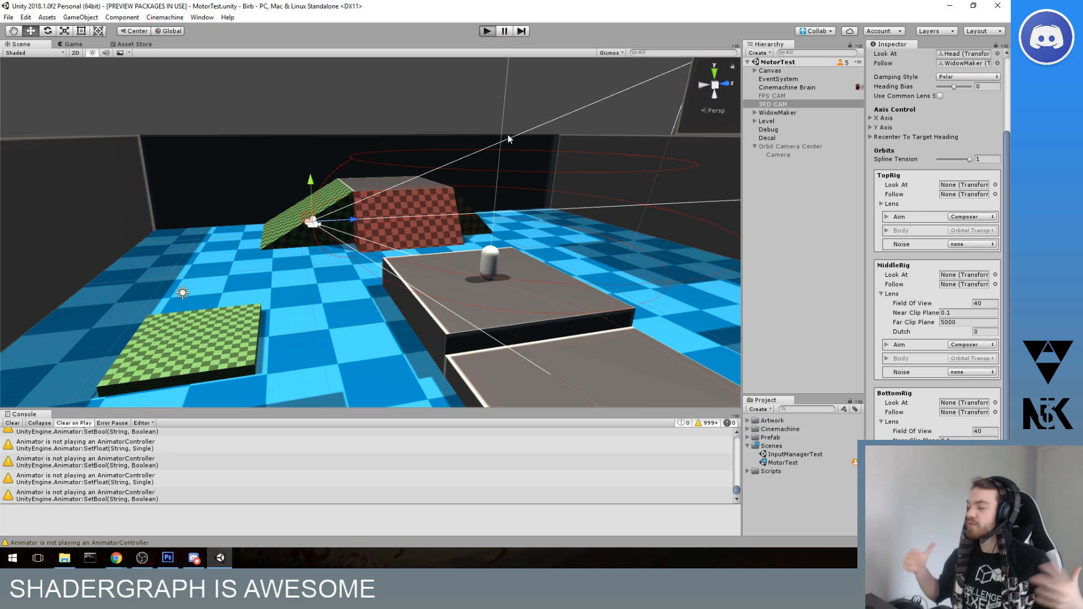
- Play-test the third-person camera while moving and shooting with the character, and stop play mode
key("ctrl+p")
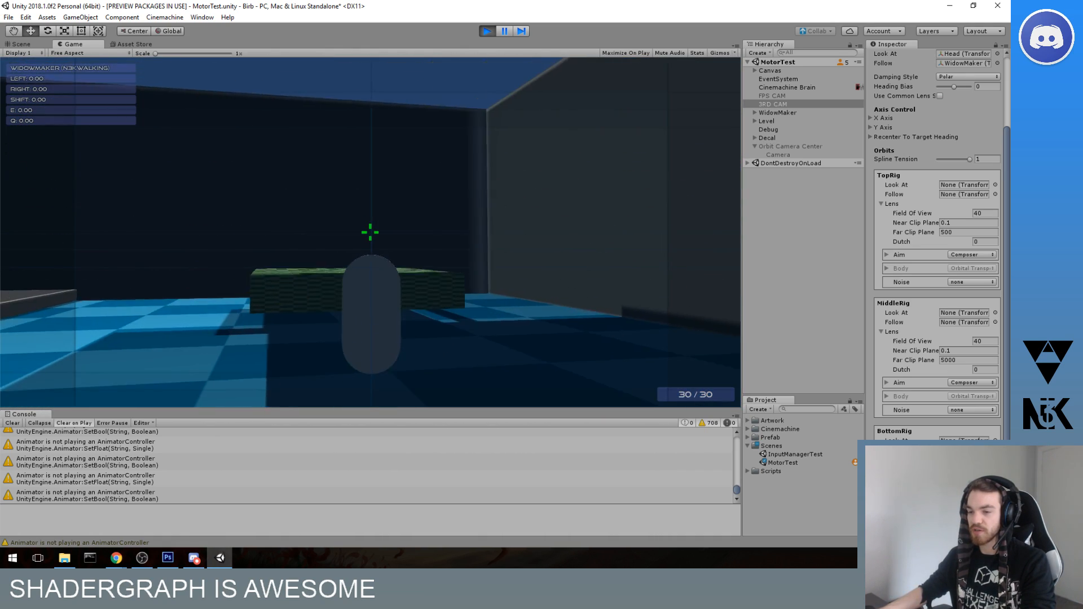
key("shift")
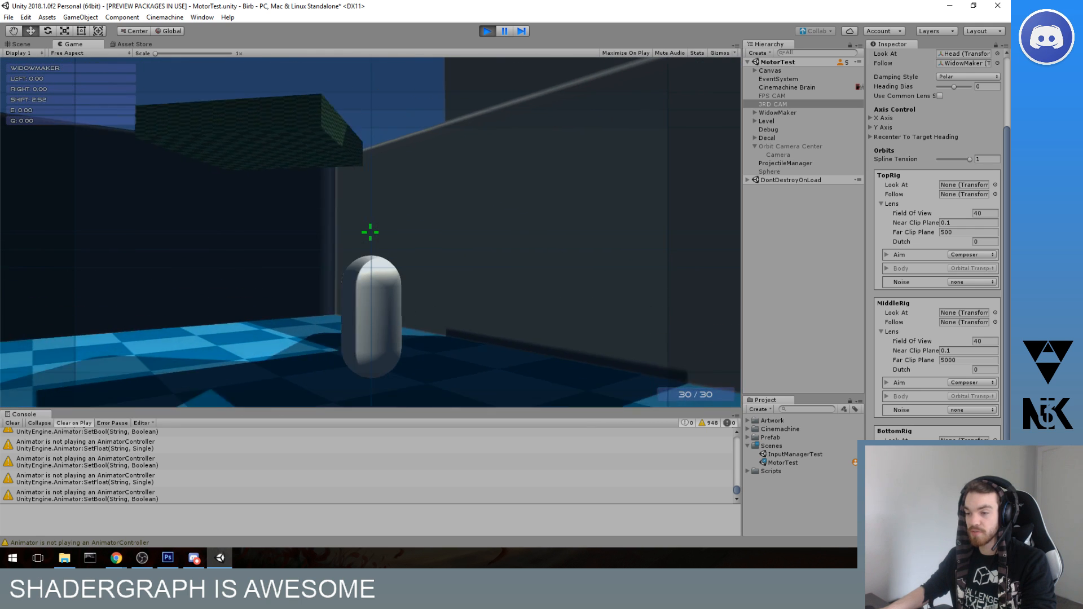
left_click(370, 232)
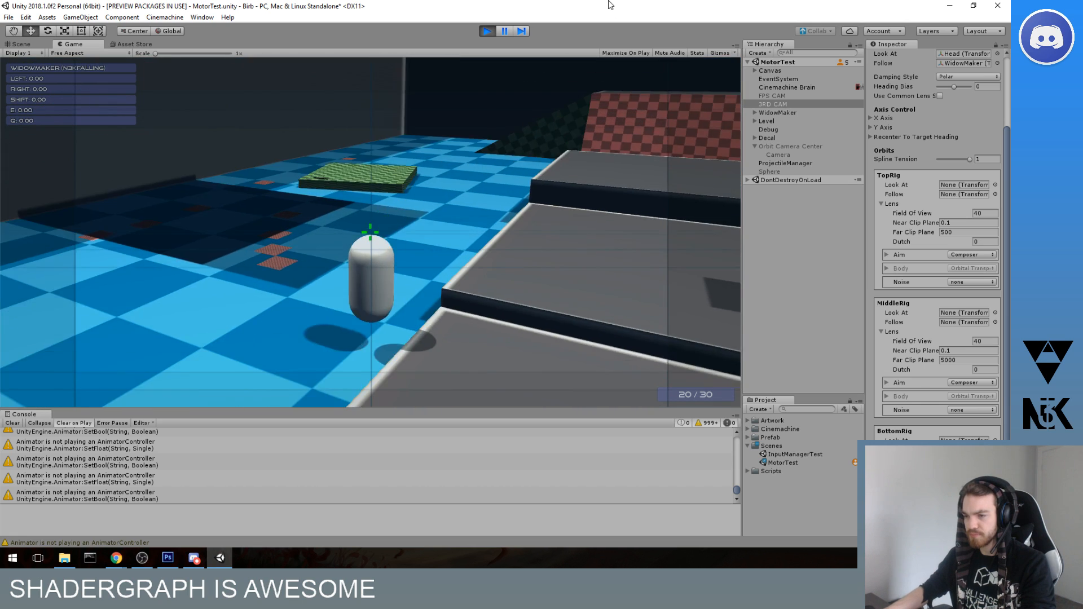
left_click(487, 31)
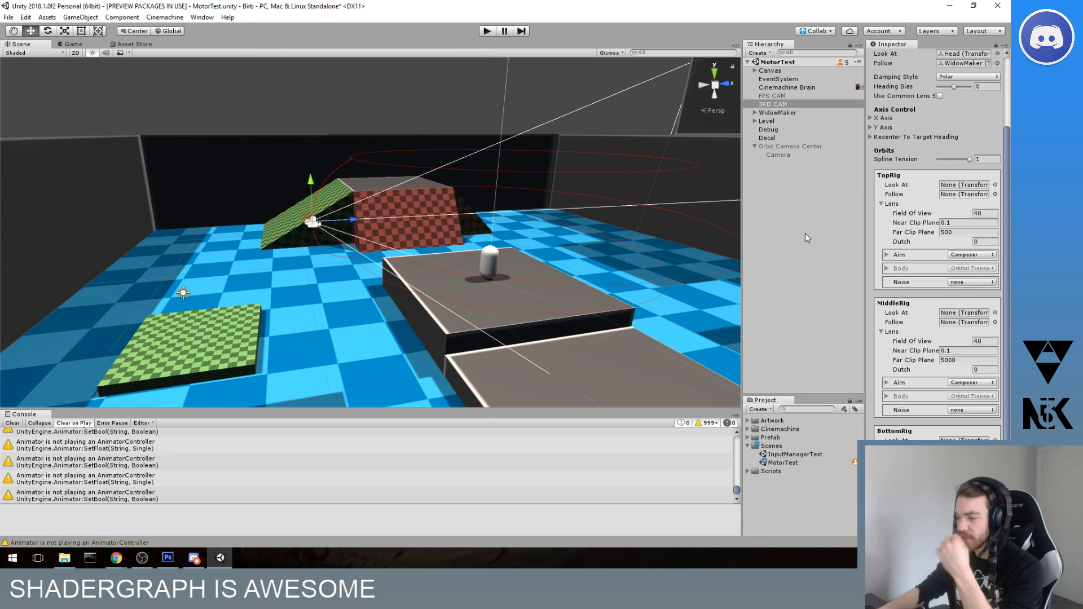
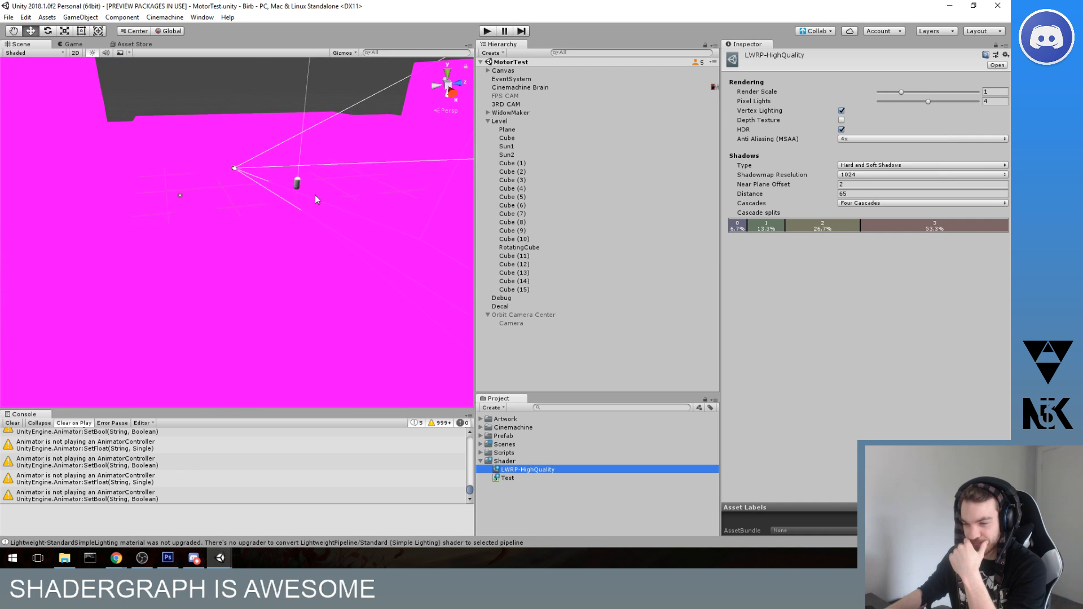
- Look over the magenta level from farther out and inspect the material on Cube (10)
right_click_drag(276, 187, 308, 197)
scroll(308, 196, "down", 8)
mouse_move(282, 193)
middle_mouse_down()
mouse_move(344, 255)
mouse_move(285, 208)
middle_mouse_up()
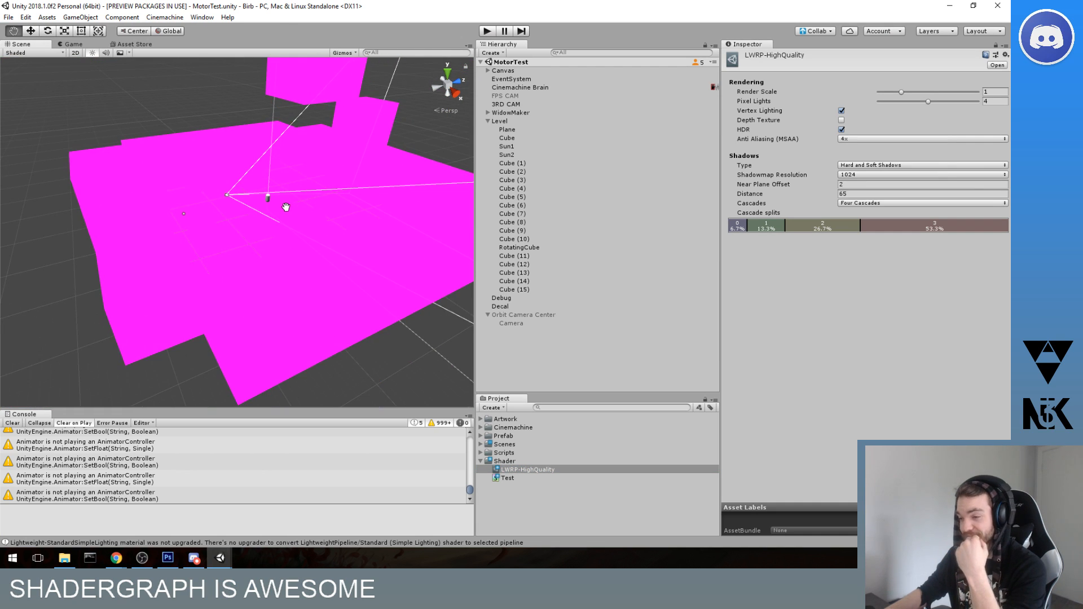
left_click(273, 339)
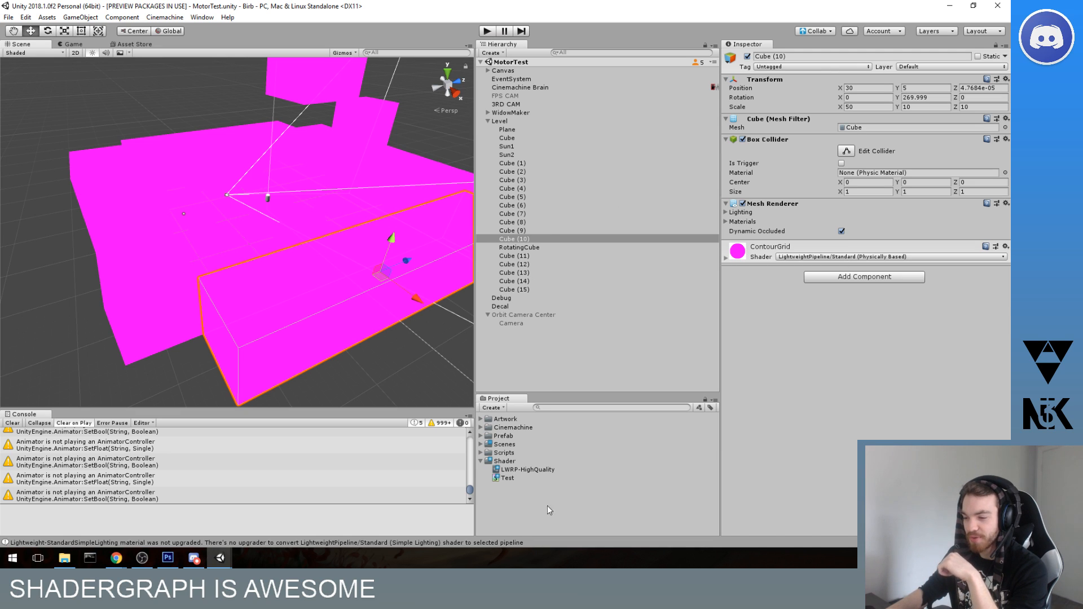
- Assign LWRP-HighQuality as the Scriptable Render Pipeline asset in the project's Graphics settings
left_click(9, 17)
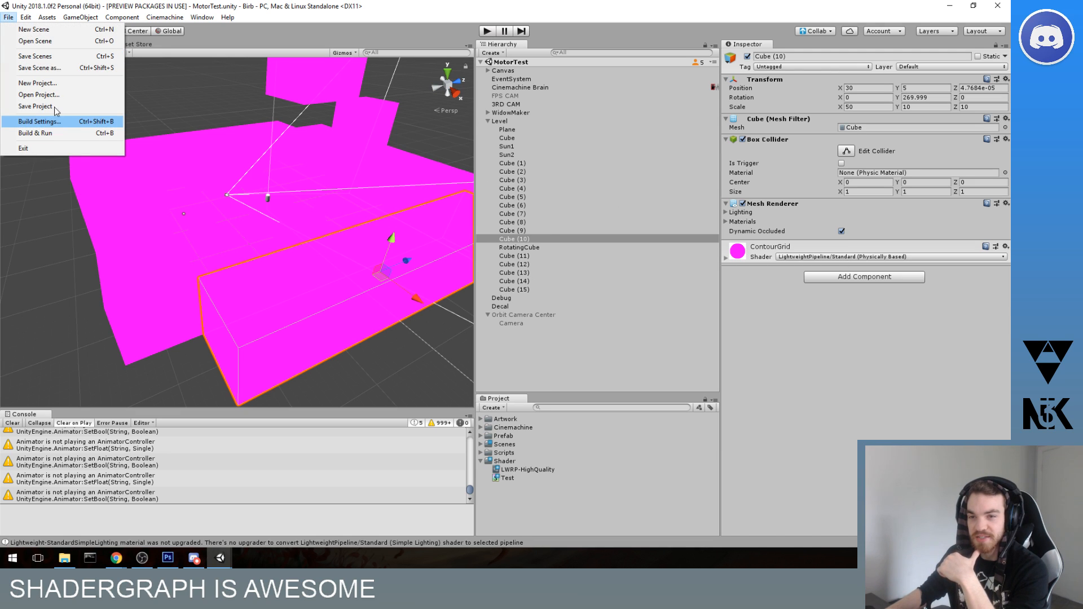
mouse_move(25, 16)
mouse_move(74, 280)
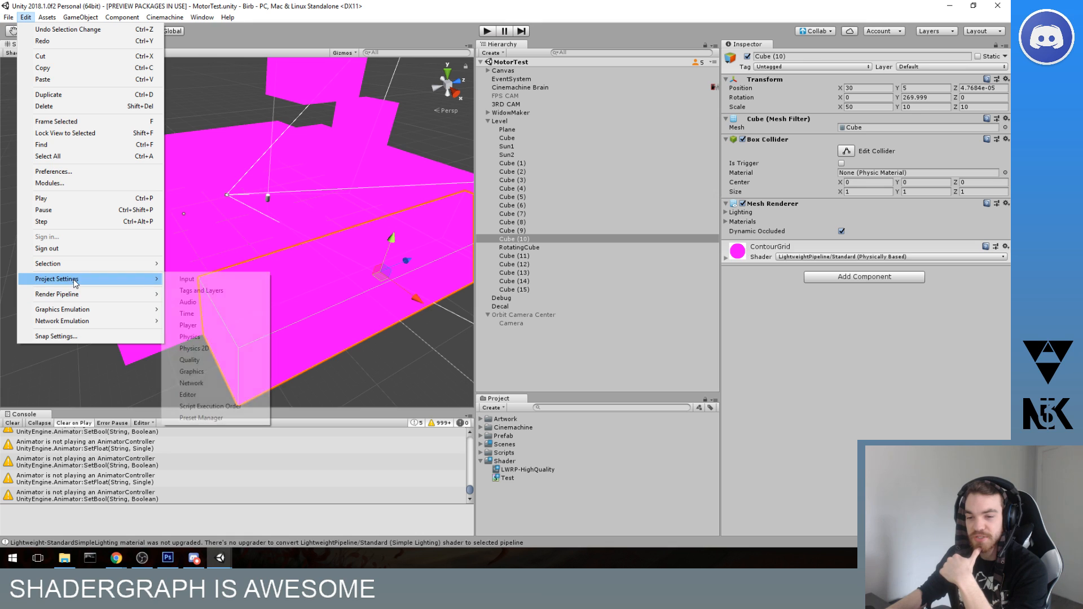
left_click(192, 371)
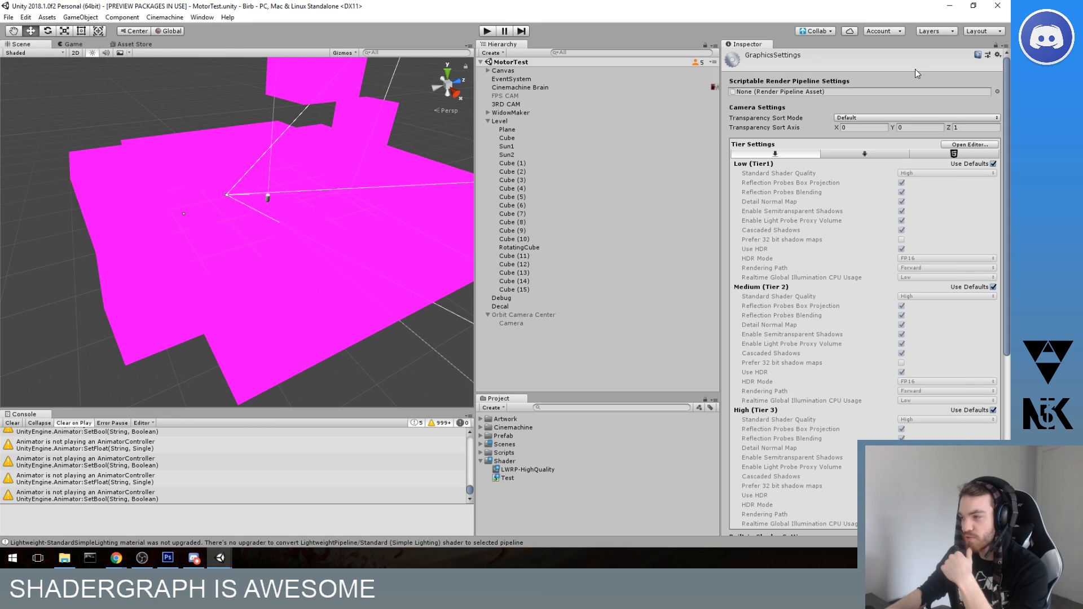
left_click_drag(533, 466, 786, 94)
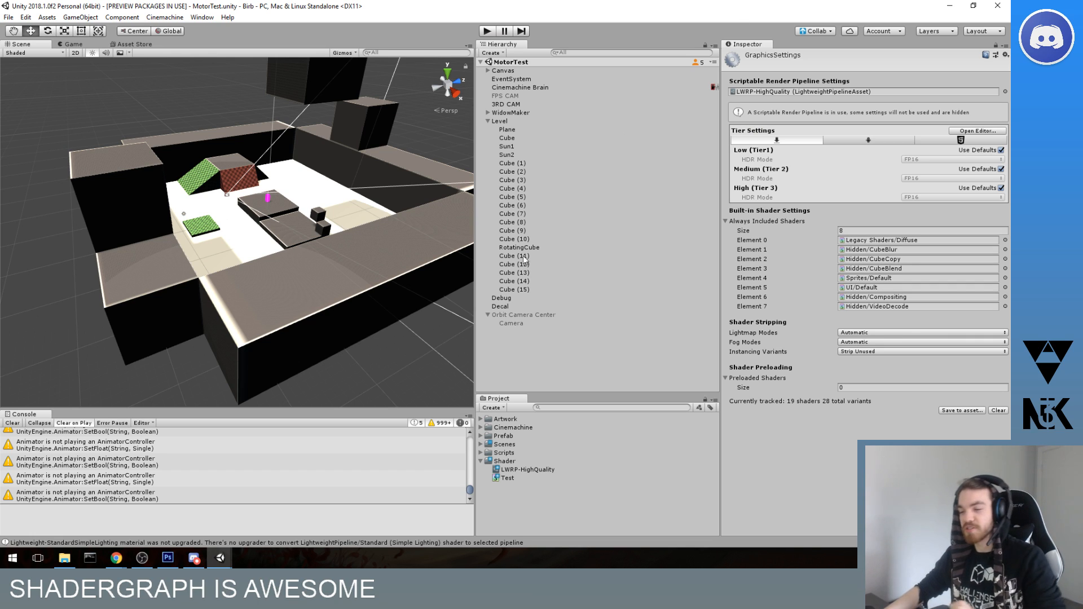
- Switch to the Raccoon project and look over the level 0 tilemap, from its starting end past the waterfalls to the raised ground
left_click(220, 558)
left_click(286, 504)
middle_click_drag(337, 291, 507, 364)
middle_click_drag(310, 380, 428, 354)
scroll(428, 354, "up", 3)
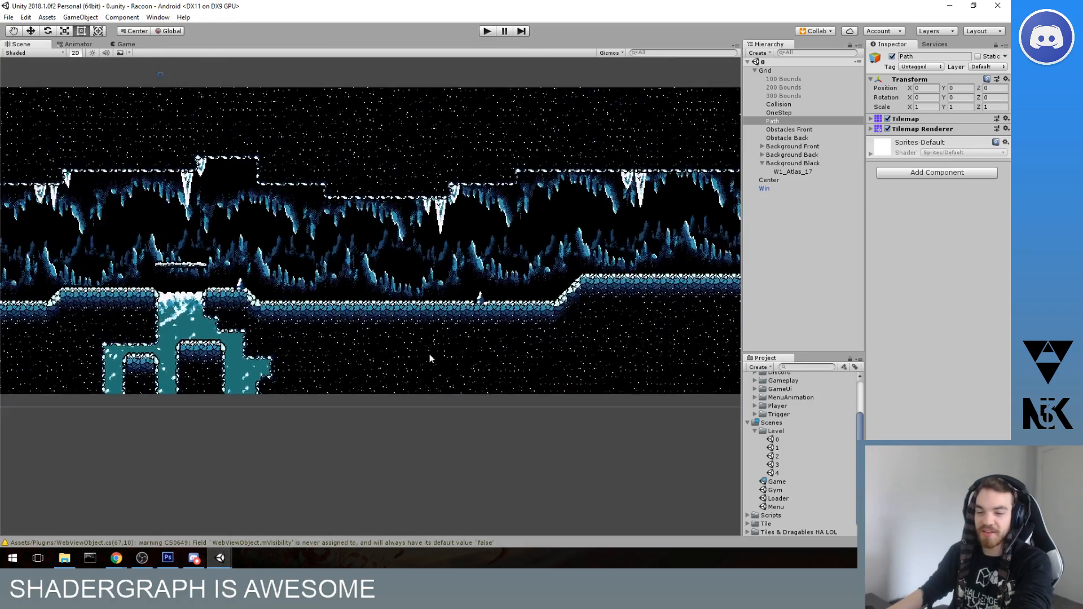
middle_click_drag(128, 336, 378, 323)
scroll(375, 323, "up", 4)
middle_click_drag(277, 304, 377, 334)
scroll(377, 334, "up", 10)
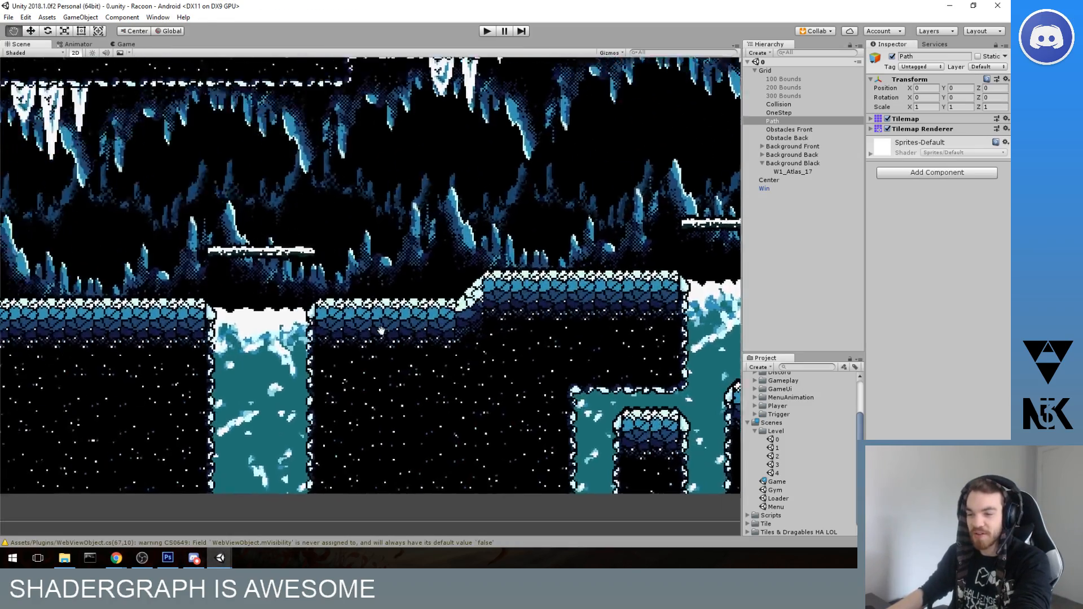
middle_click_drag(119, 306, 726, 306)
scroll(361, 324, "down", 7)
middle_click_drag(339, 305, 502, 341)
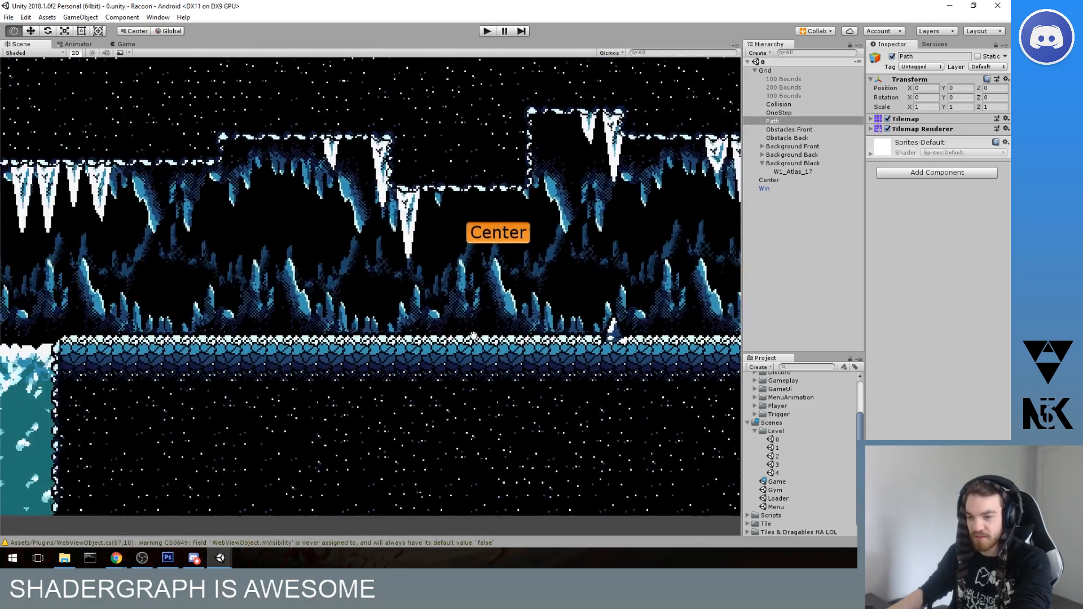
middle_click_drag(312, 322, 559, 353)
middle_click_drag(416, 331, 316, 279)
scroll(319, 277, "down", 8)
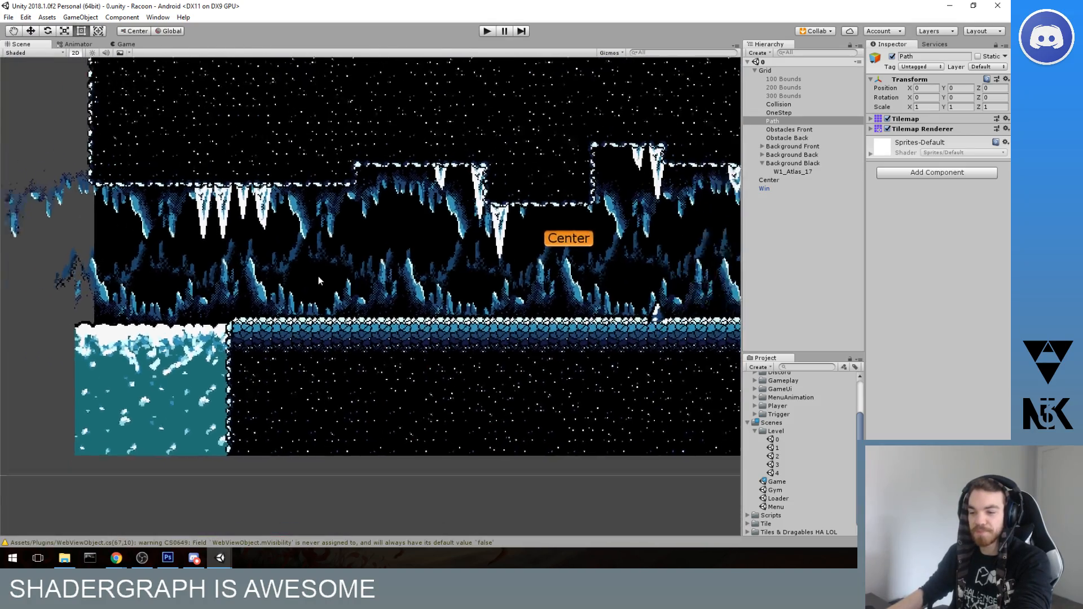
middle_click_drag(420, 295, 285, 266)
scroll(285, 265, "up", 4)
scroll(285, 264, "up", 3)
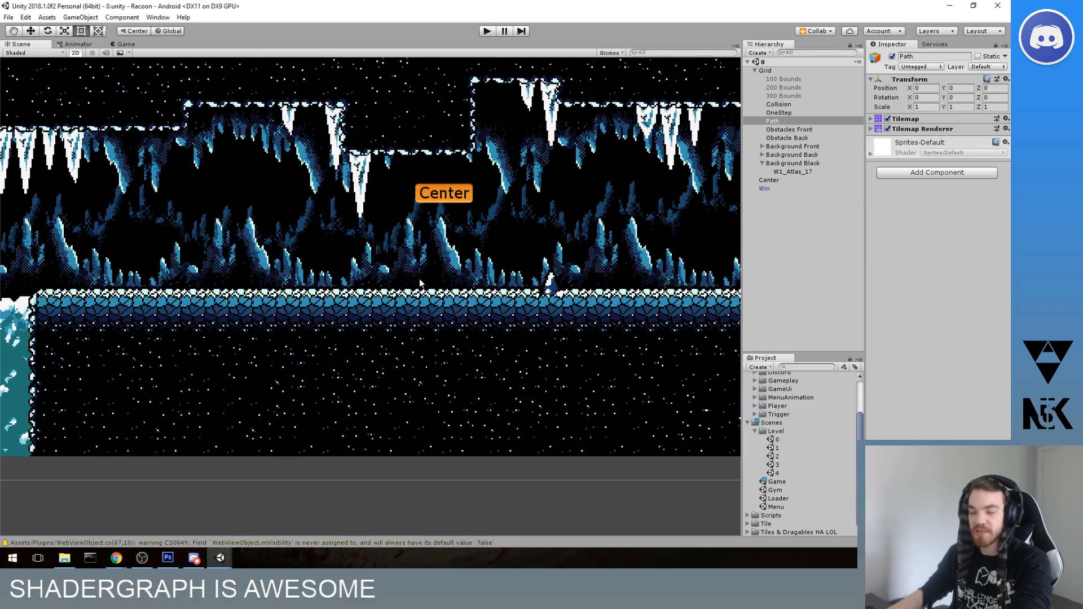
scroll(421, 269, "up", 1)
middle_click_drag(405, 270, 130, 271)
scroll(141, 273, "down", 12)
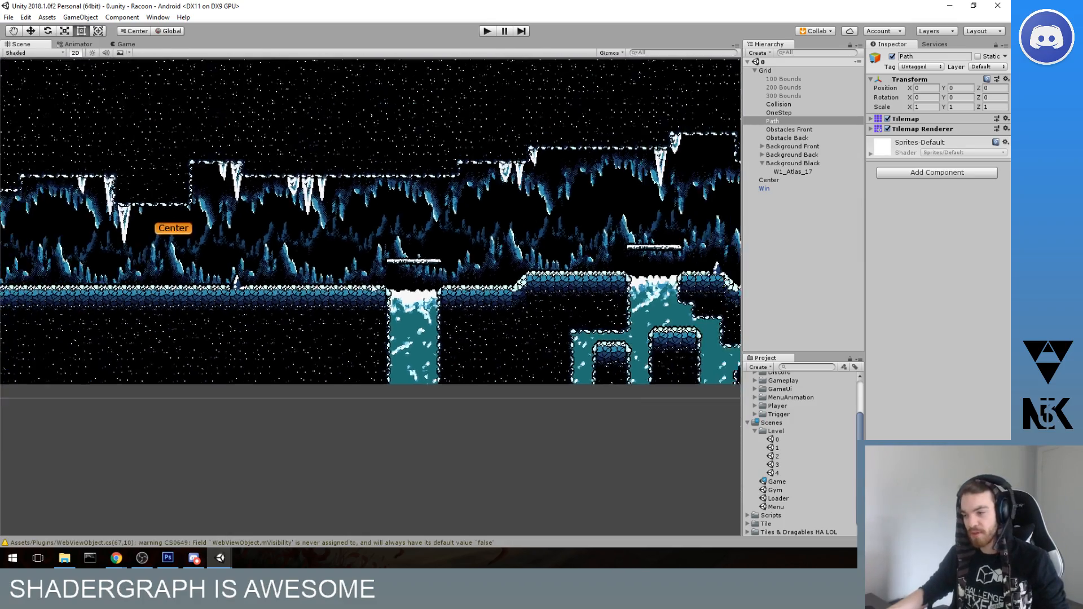
middle_click_drag(340, 289, 272, 292)
middle_click_drag(510, 312, 369, 314)
scroll(391, 316, "up", 2)
scroll(423, 299, "down", 5)
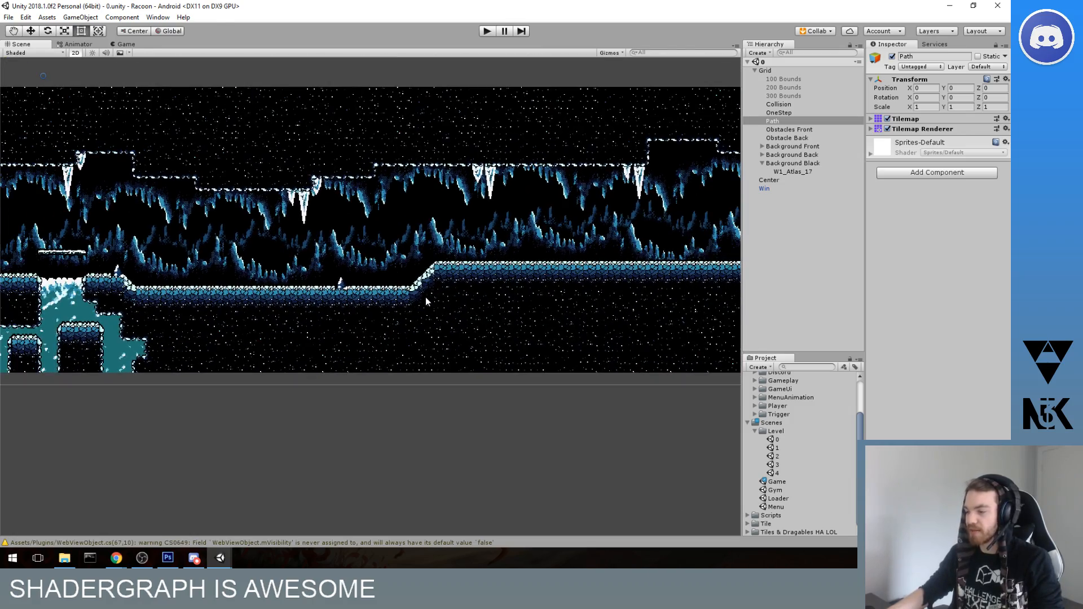
scroll(586, 347, "down", 6)
middle_click_drag(484, 335, 551, 346)
middle_click_drag(680, 332, 604, 320)
scroll(605, 319, "up", 2)
scroll(605, 321, "up", 1)
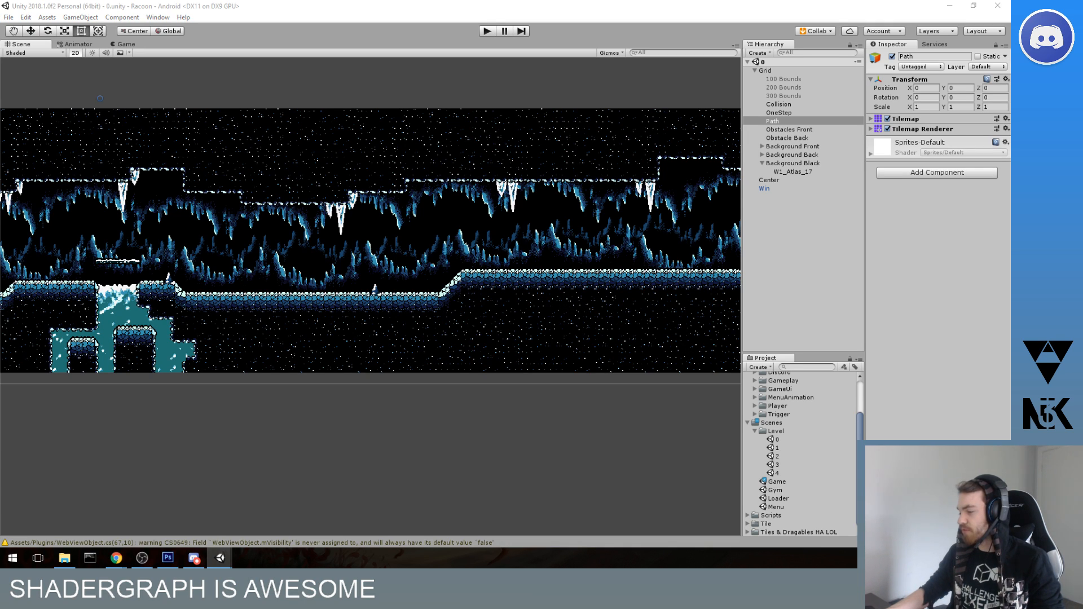
- Switch to the 2018 Shader project, review the Lightweight RP (Preview) template in Unity's new-project dialog, and close the dialog without creating anything
key("alt+Tab")
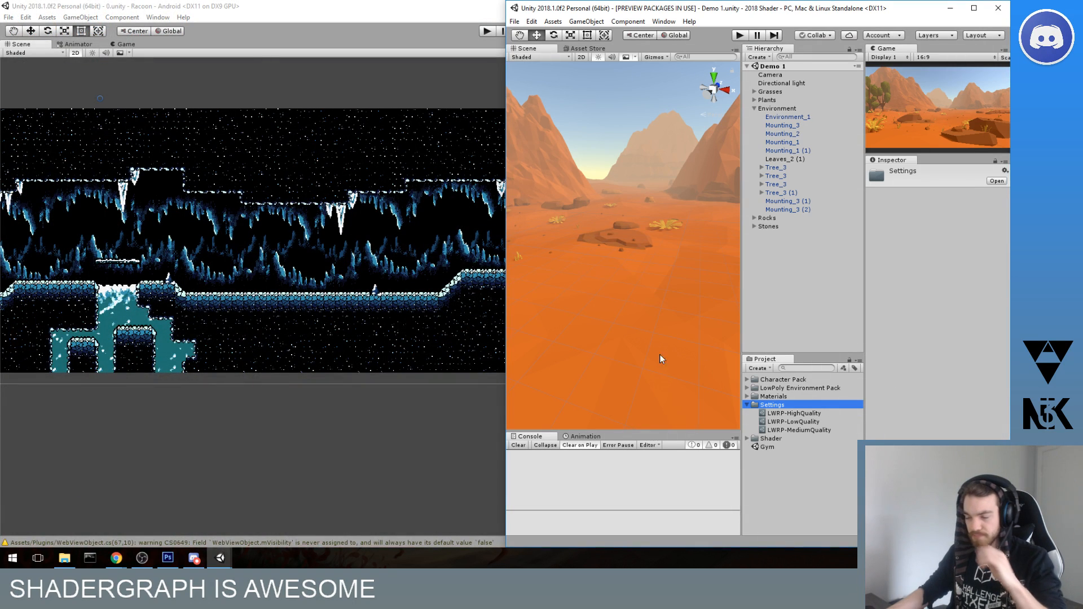
key("super")
type("unity")
key("Return")
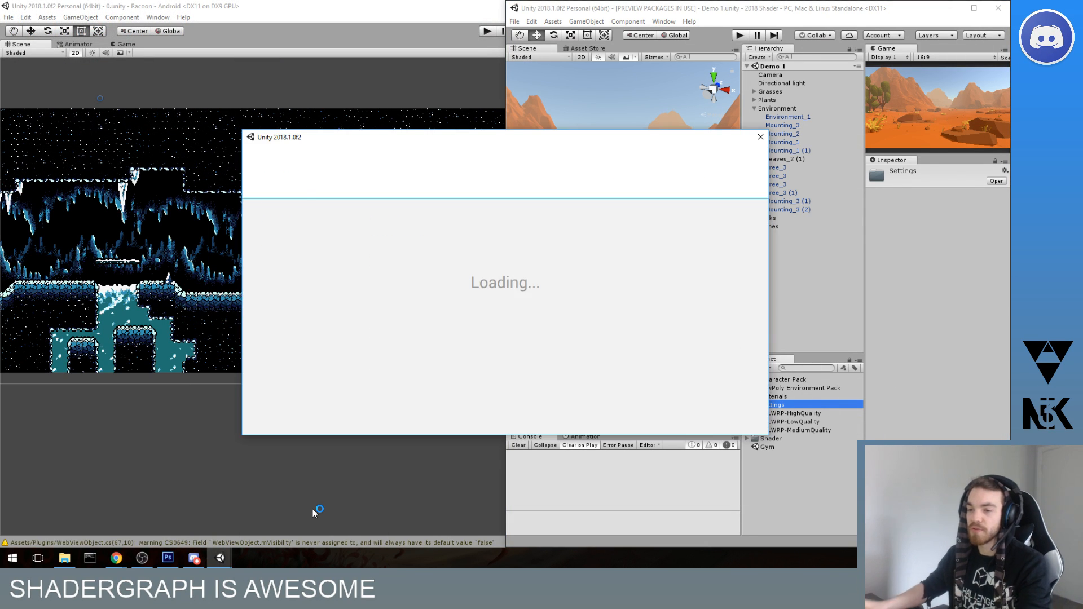
left_click(623, 179)
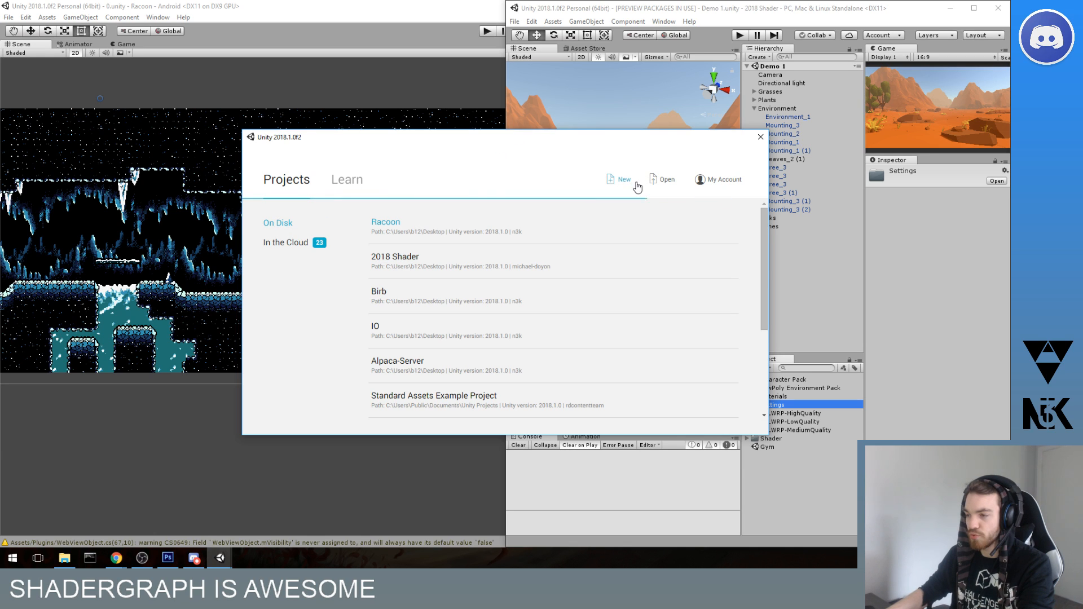
left_click_drag(615, 140, 542, 113)
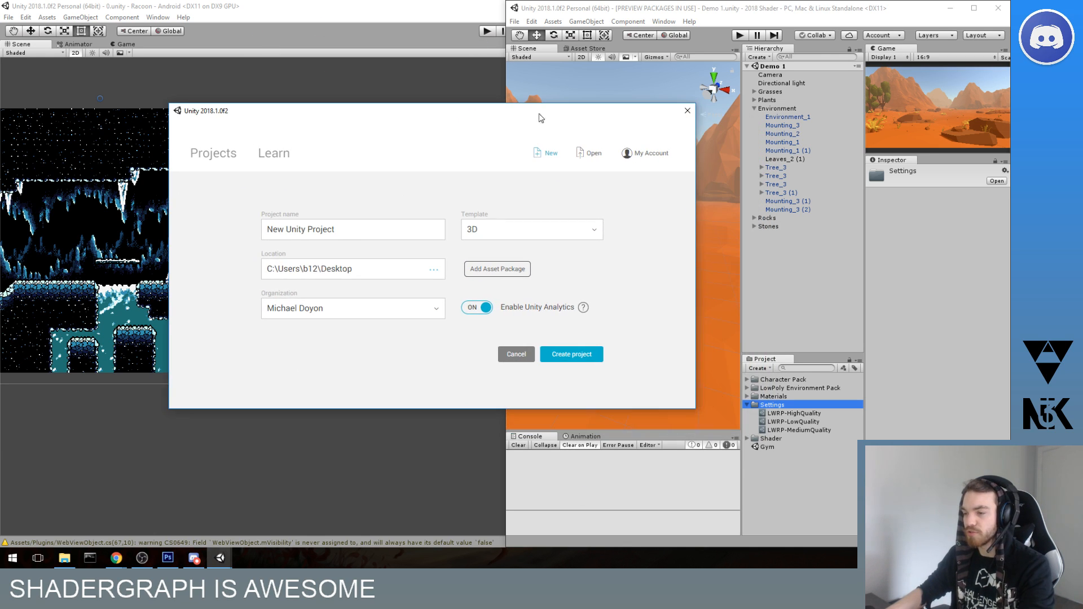
left_click(482, 231)
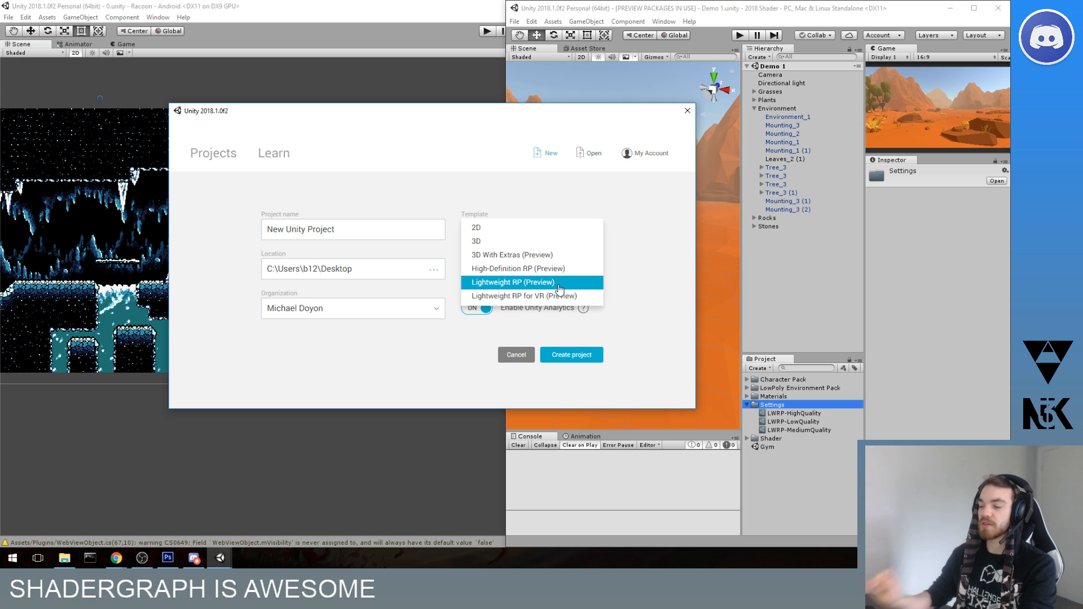
left_click(687, 111)
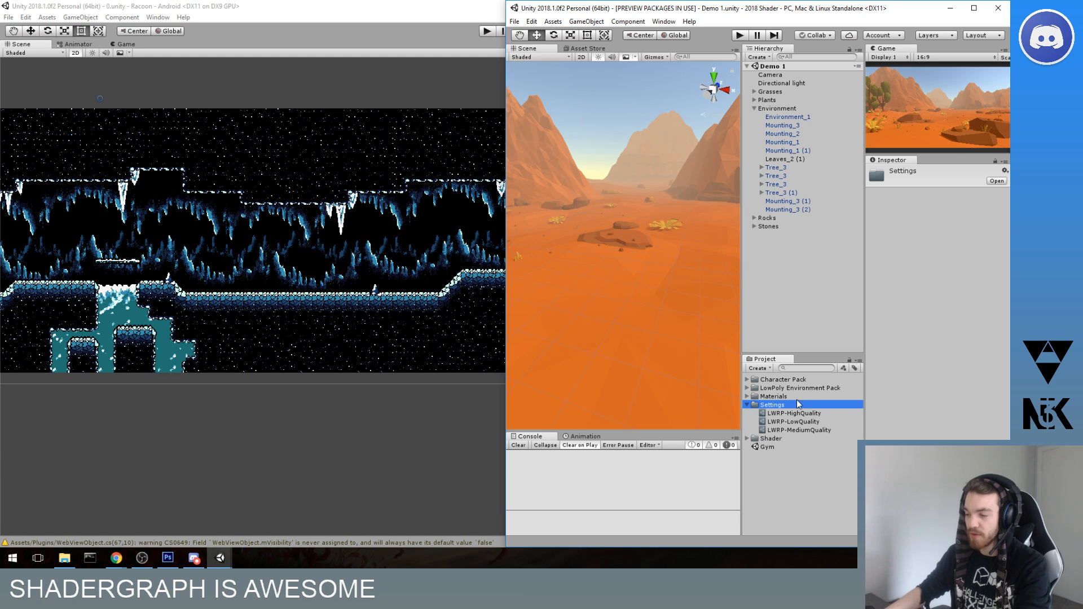
- Review the LWRP quality assets in the Settings folder, ending with LWRP-HighQuality selected
left_click(774, 406)
left_click(783, 416)
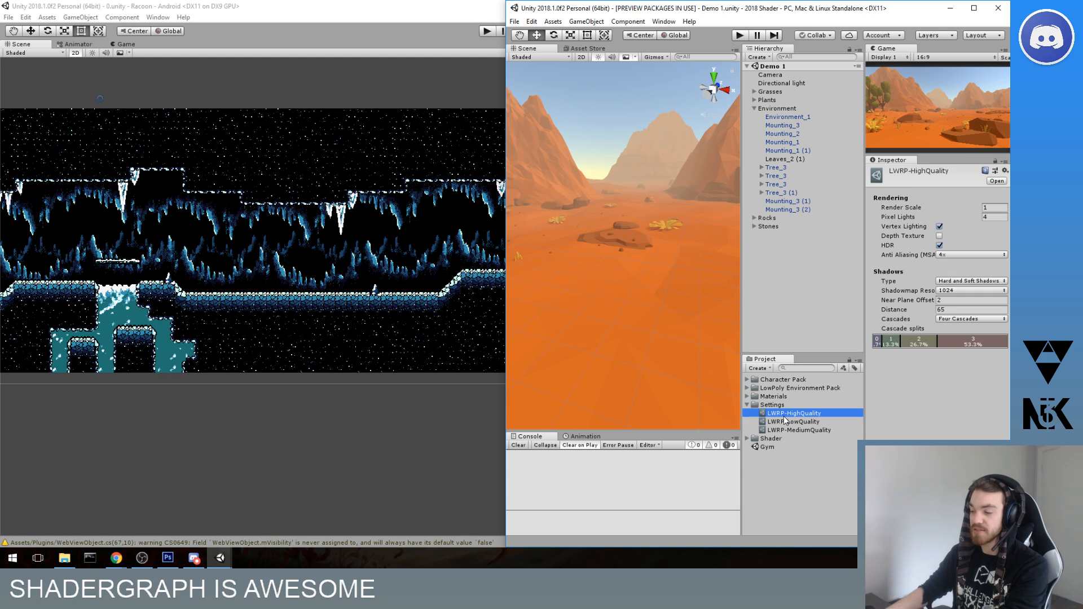
left_click(786, 419)
key("Down")
left_click(790, 414)
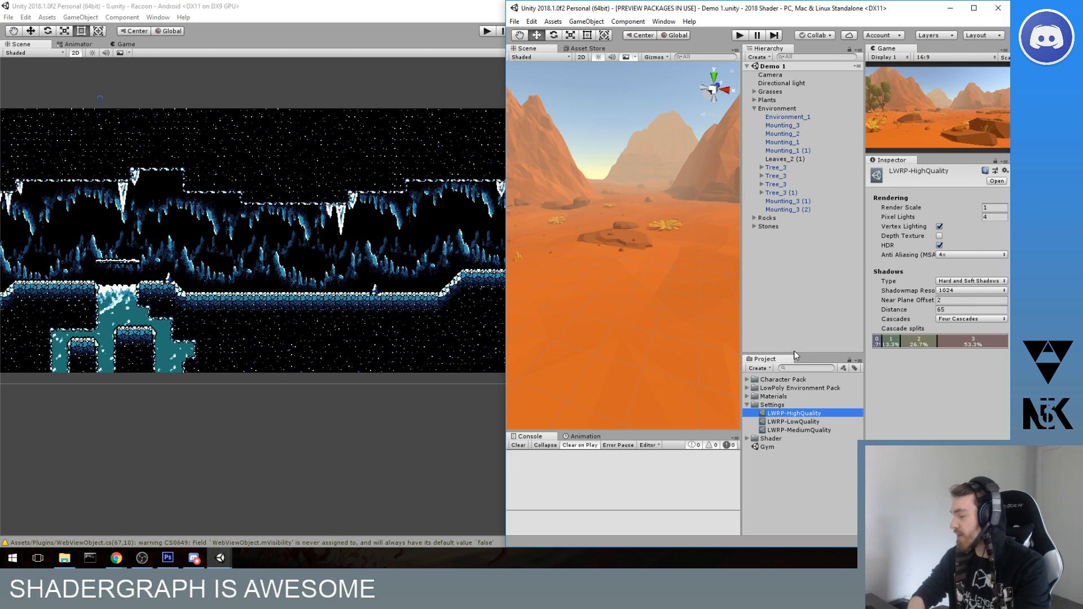
- Switch to the Raccoon project, look over the level 0 tilemap once more, and close that project
key("alt+Tab")
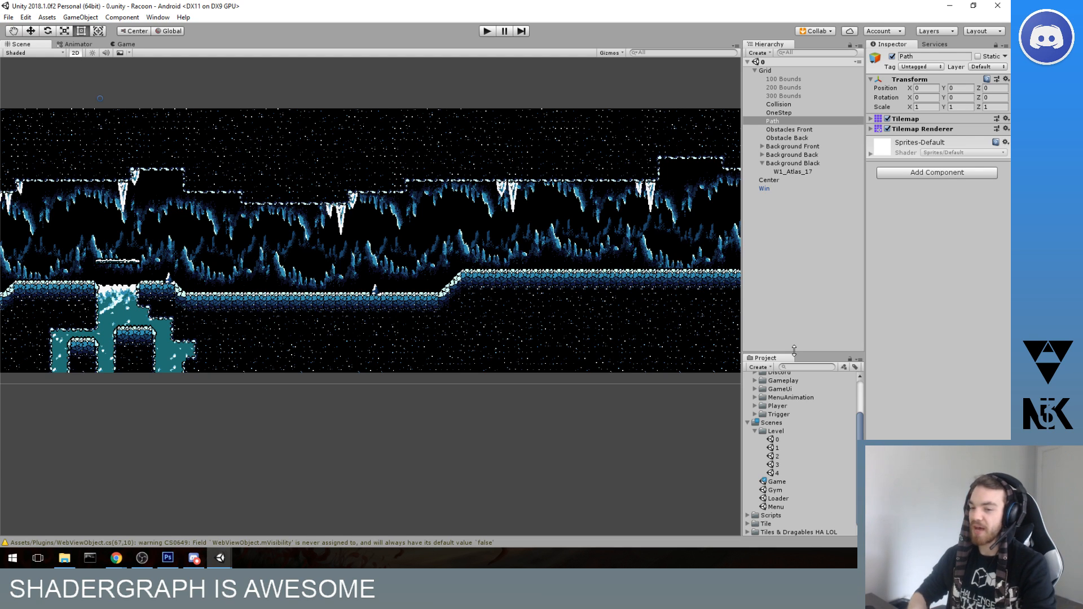
middle_click_drag(475, 83, 494, 103)
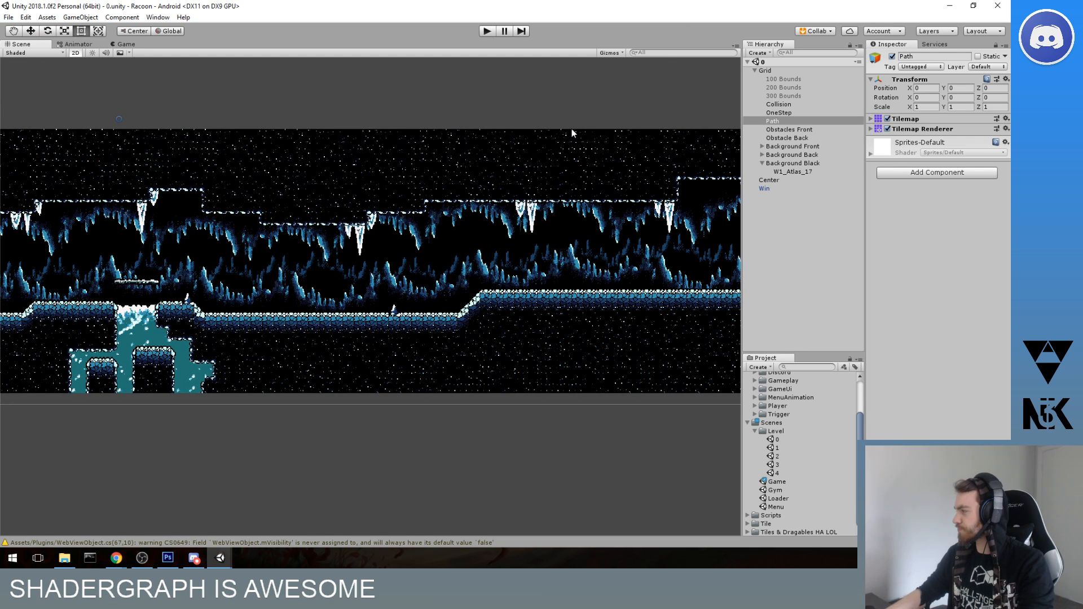
middle_click_drag(374, 244, 463, 216)
left_click(996, 7)
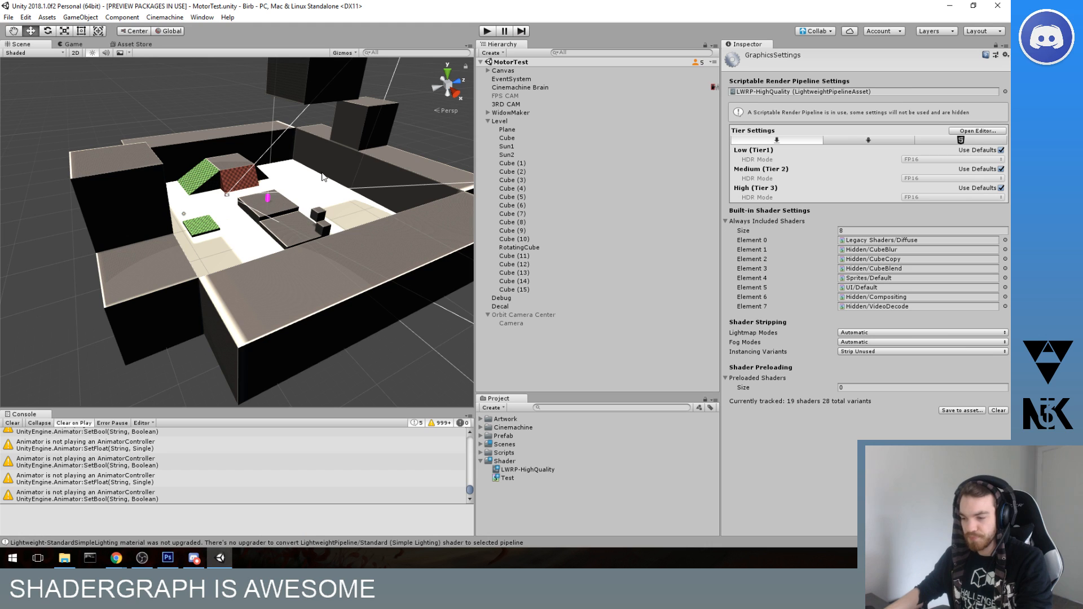
- Select the floor Plane in the Birb project's MotorTest scene and inspect its blue material with the graphs/Test shader
scroll(381, 265, "up", 5)
left_click(282, 304)
scroll(293, 260, "down", 5)
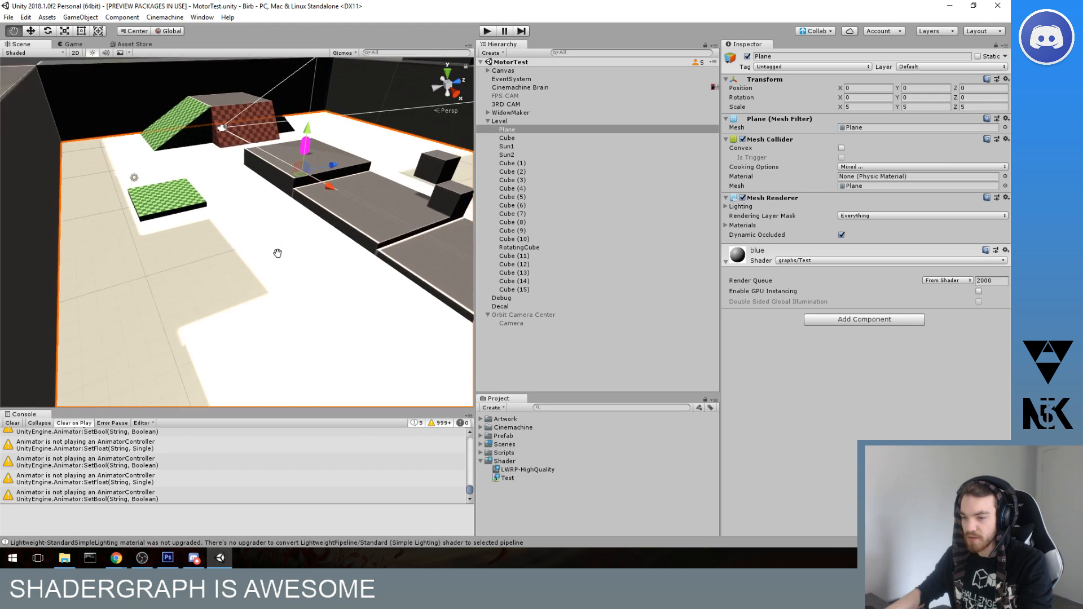
scroll(300, 262, "up", 5)
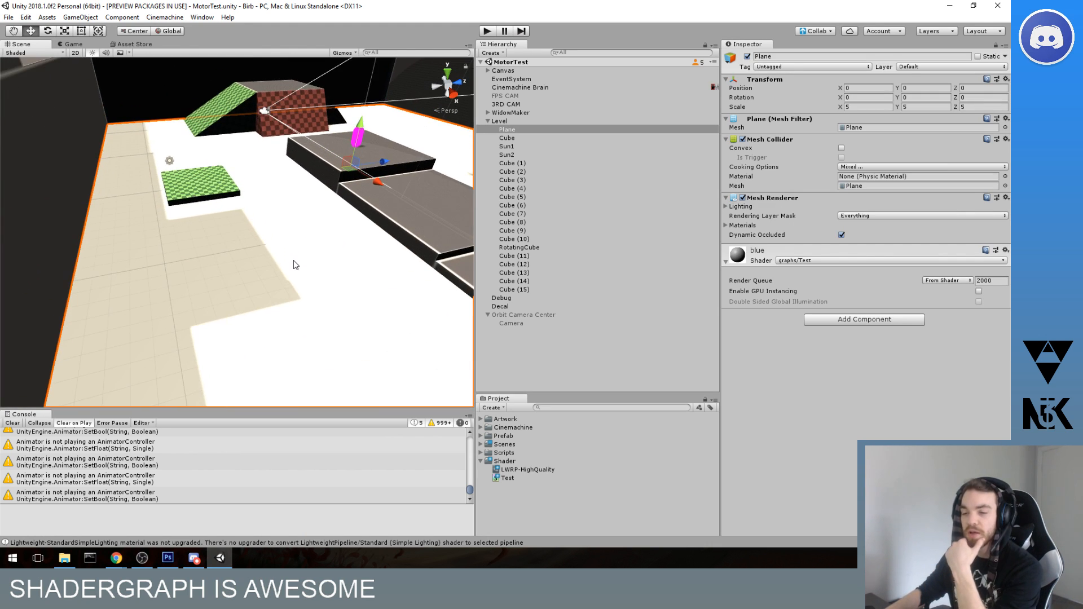
middle_click_drag(312, 263, 282, 232)
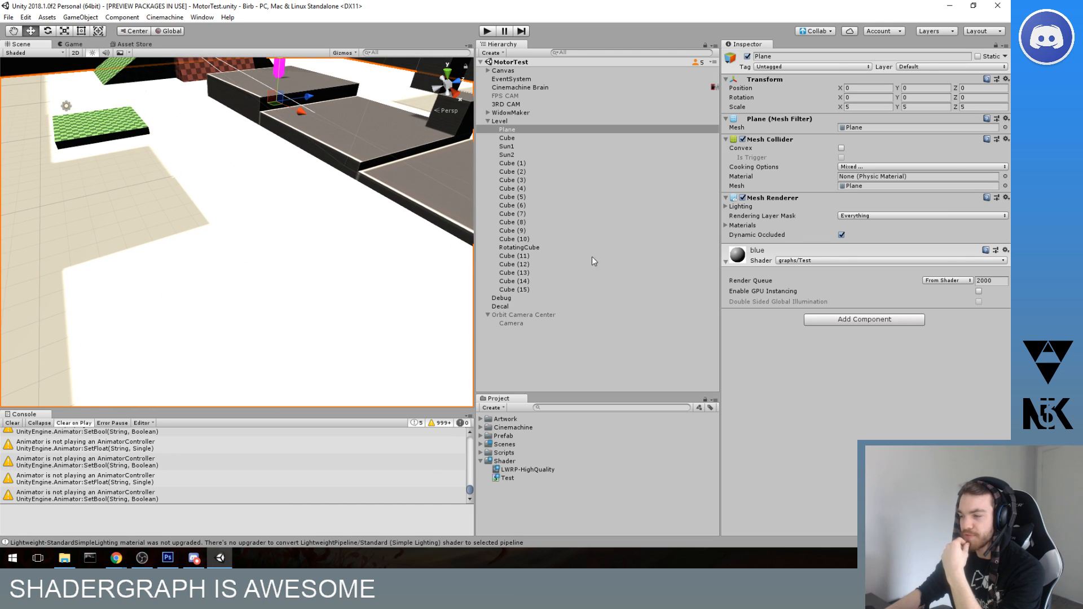
- Open the Test shader graph and move the PBR Master node to the right to make room for input nodes
double_click(519, 478)
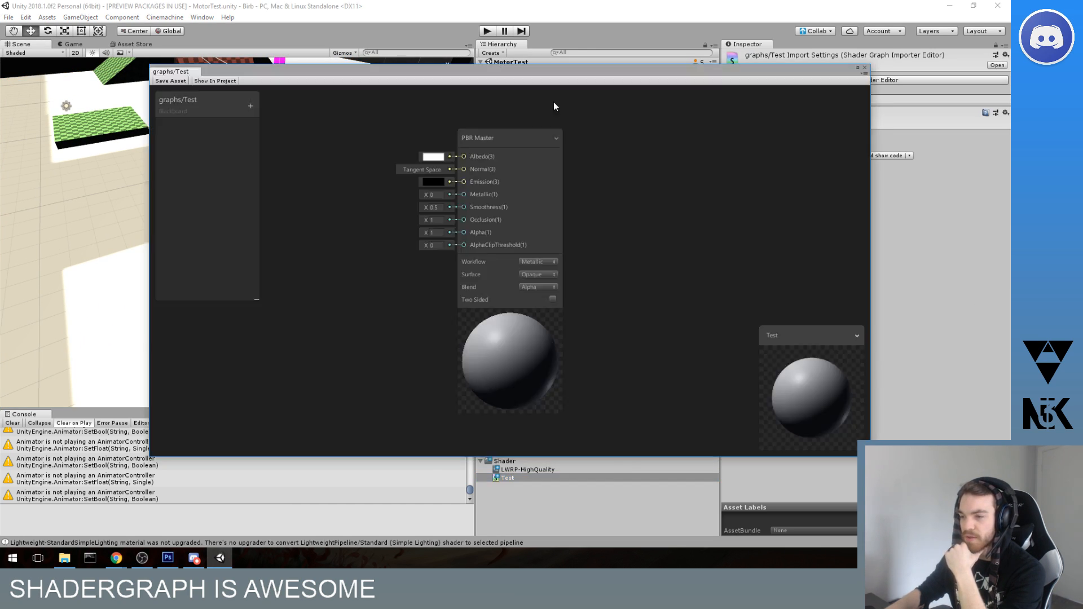
left_click_drag(512, 71, 450, 60)
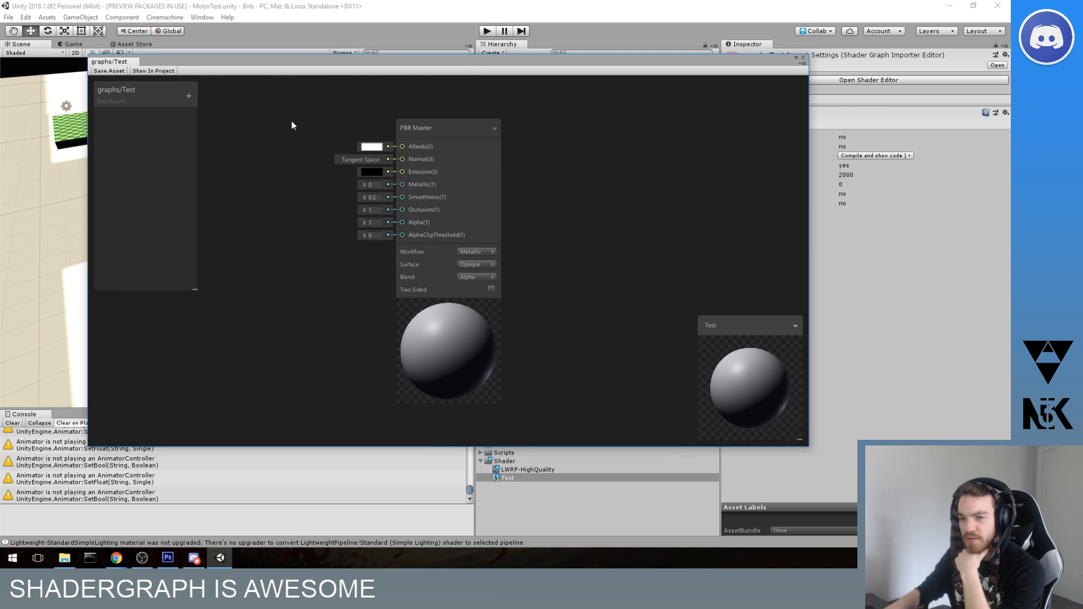
left_click_drag(446, 128, 562, 127)
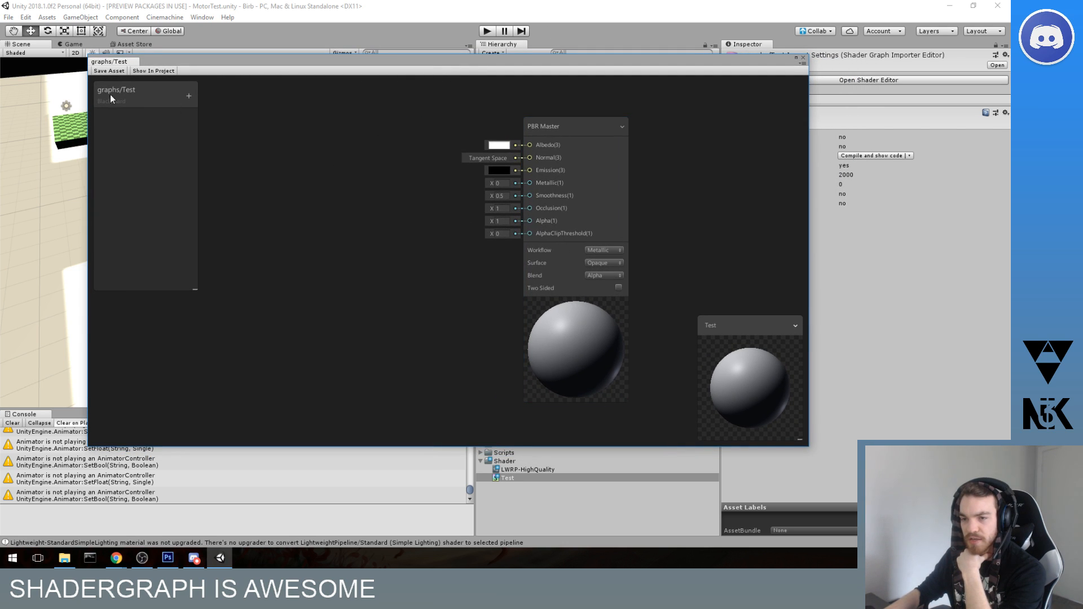
- Add a Texture property named Diffuse to the Test graph's blackboard
left_click(190, 97)
left_click(228, 157)
type("T")
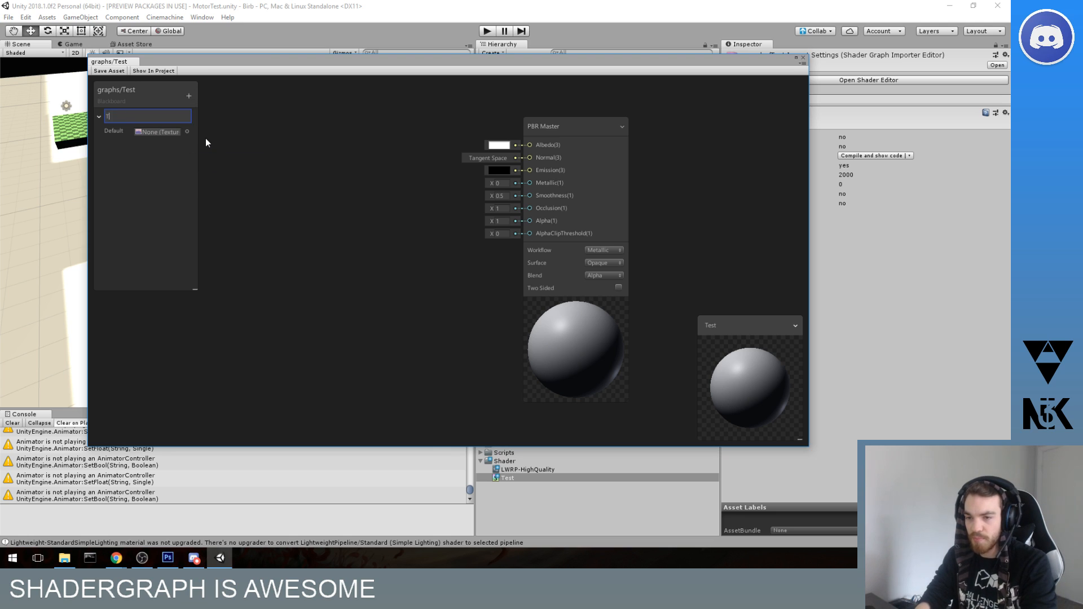
key("BackSpace")
type("Diffuse")
key("Return")
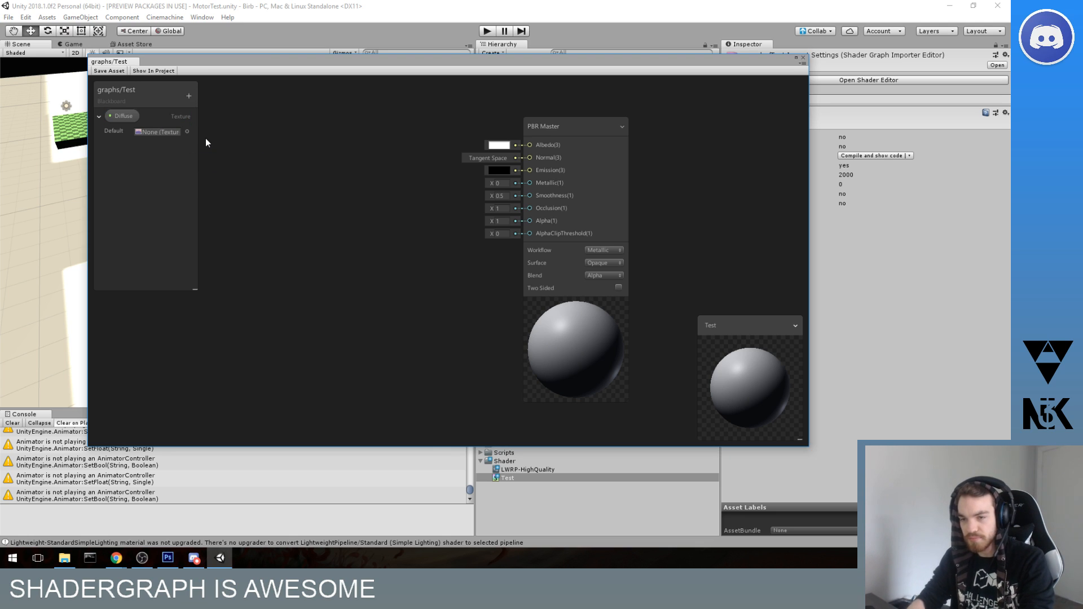
- Place the Diffuse property in the graph and feed it into a new Sample Texture 2D node
left_click_drag(281, 149, 361, 146)
left_click(479, 188)
key("Escape")
left_click(362, 181)
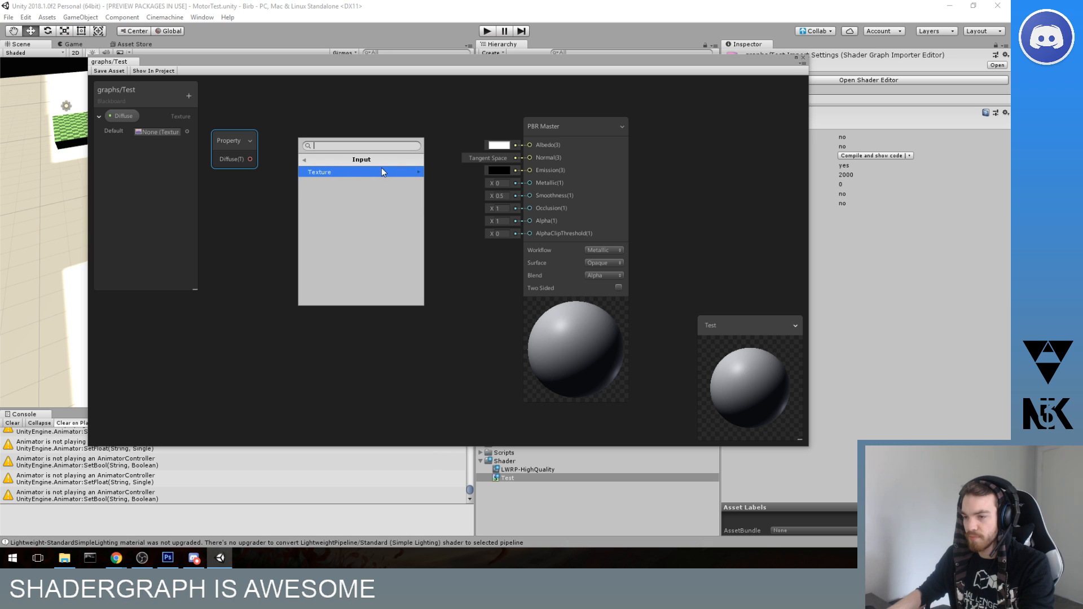
left_click(374, 83)
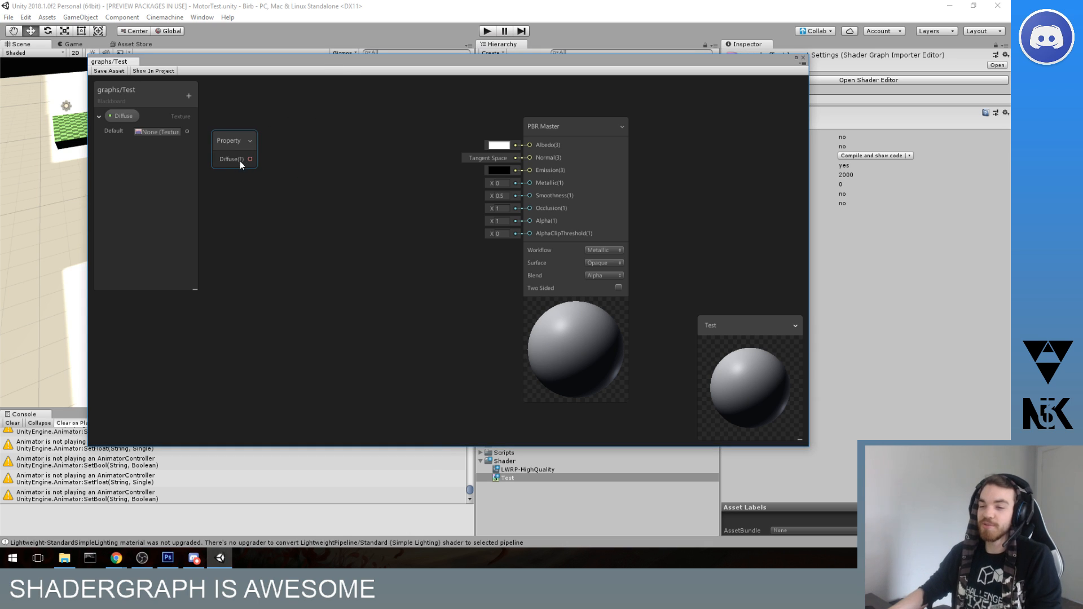
left_click_drag(250, 159, 302, 141)
left_click(309, 181)
left_click(343, 168)
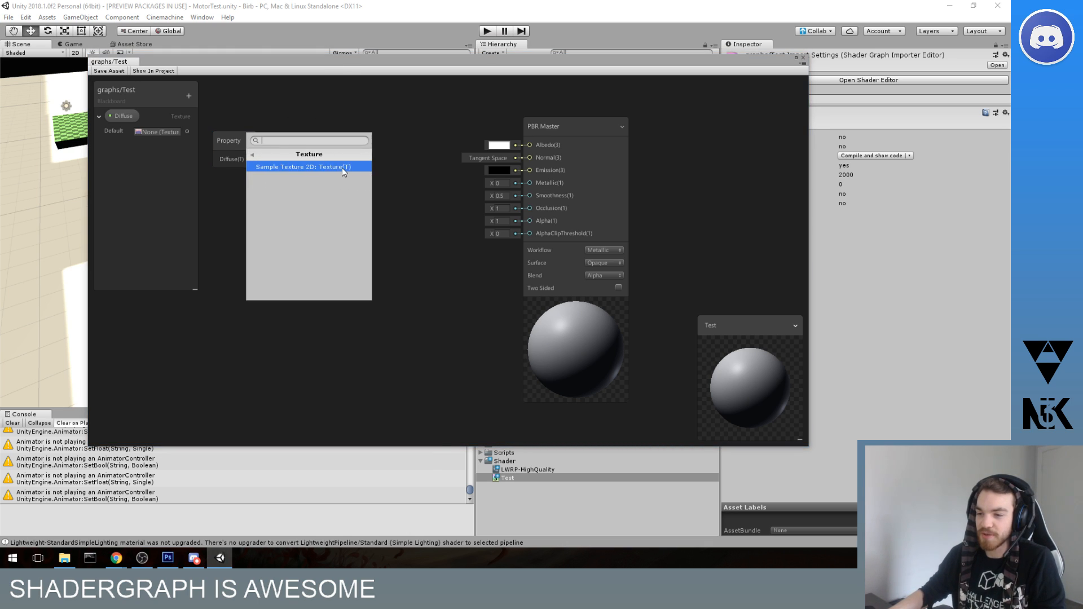
left_click(342, 168)
left_click(246, 158)
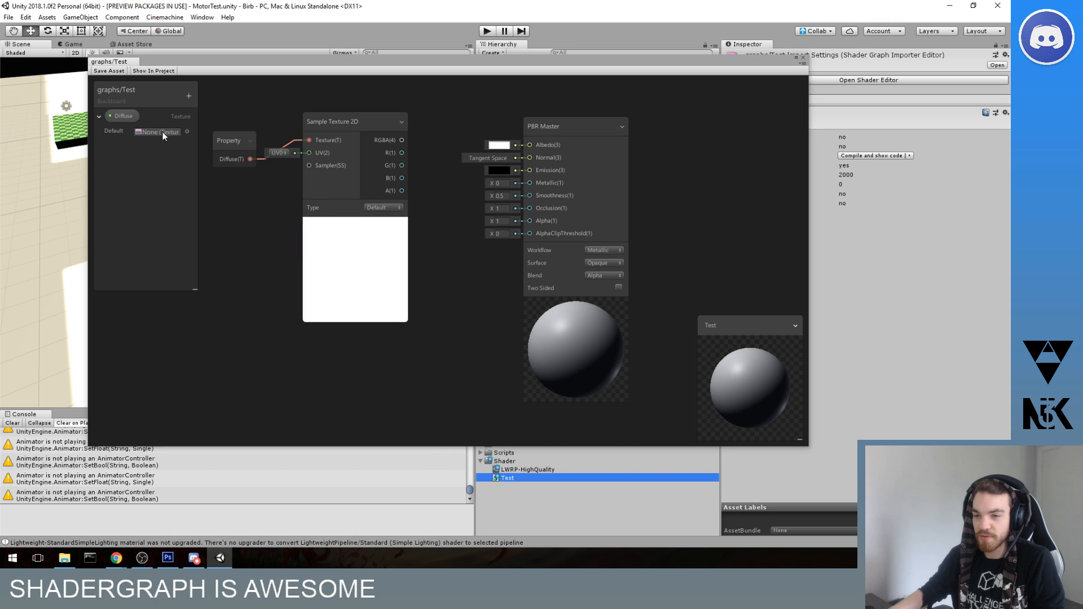
- Set the Diffuse property's default texture to blue
left_click(186, 131)
left_click(353, 184)
left_click(897, 125)
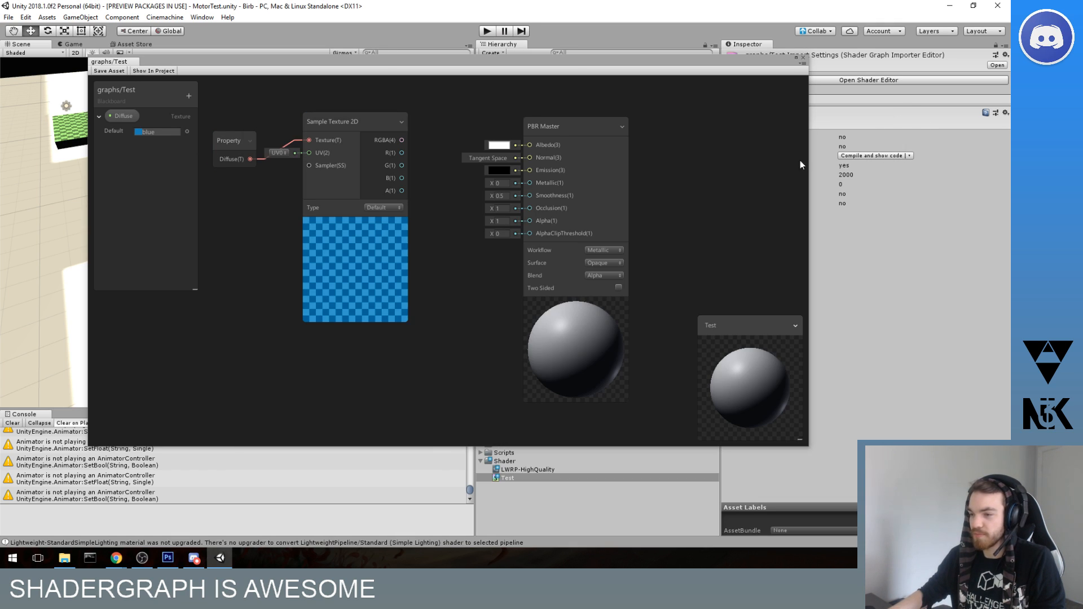
- Delete the Sample Texture 2D and Diffuse property nodes and place a Checkerboard node beside the PBR Master instead
left_click(350, 120)
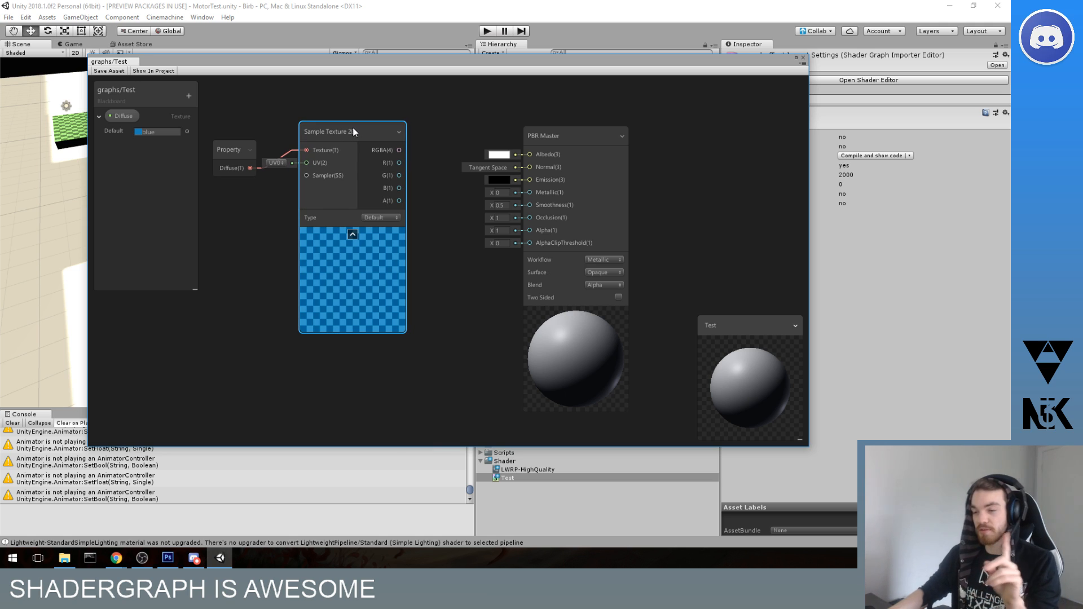
key("Delete")
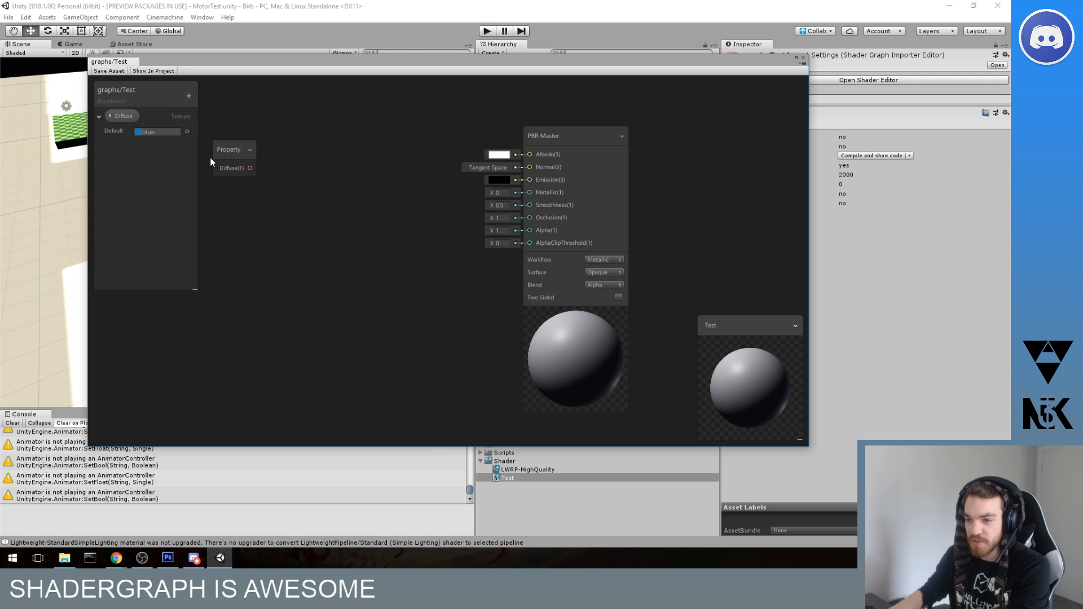
key("space")
type("Chece")
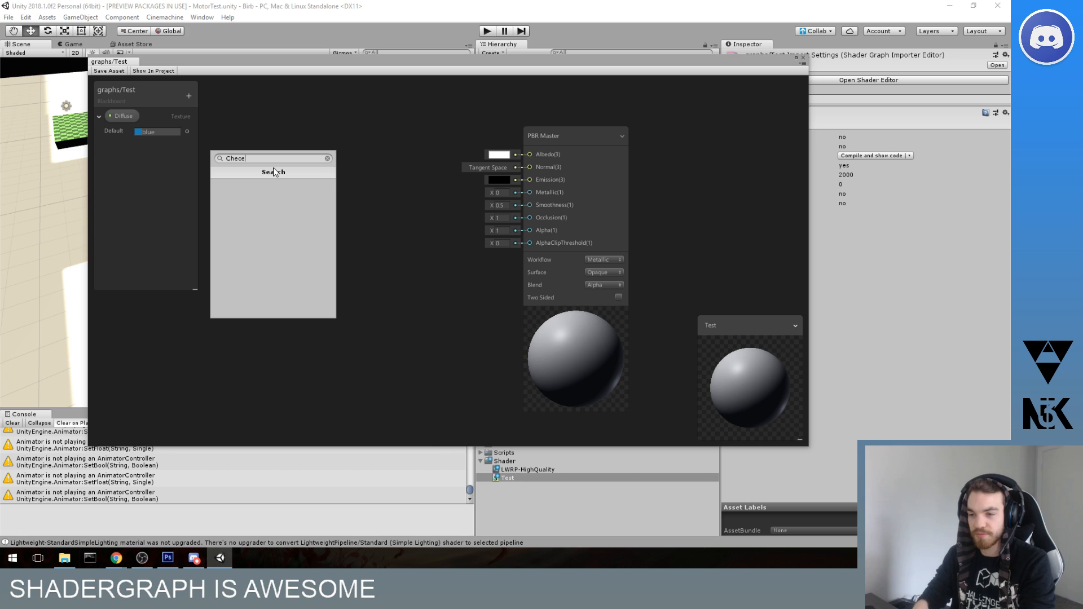
key("BackSpace")
key("Return")
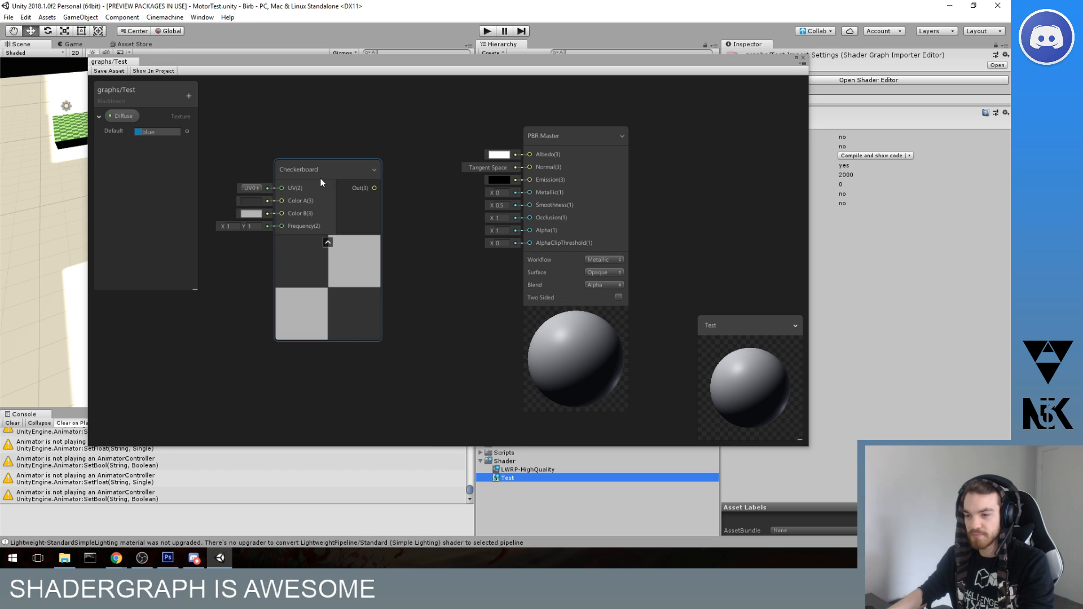
left_click_drag(319, 176, 356, 141)
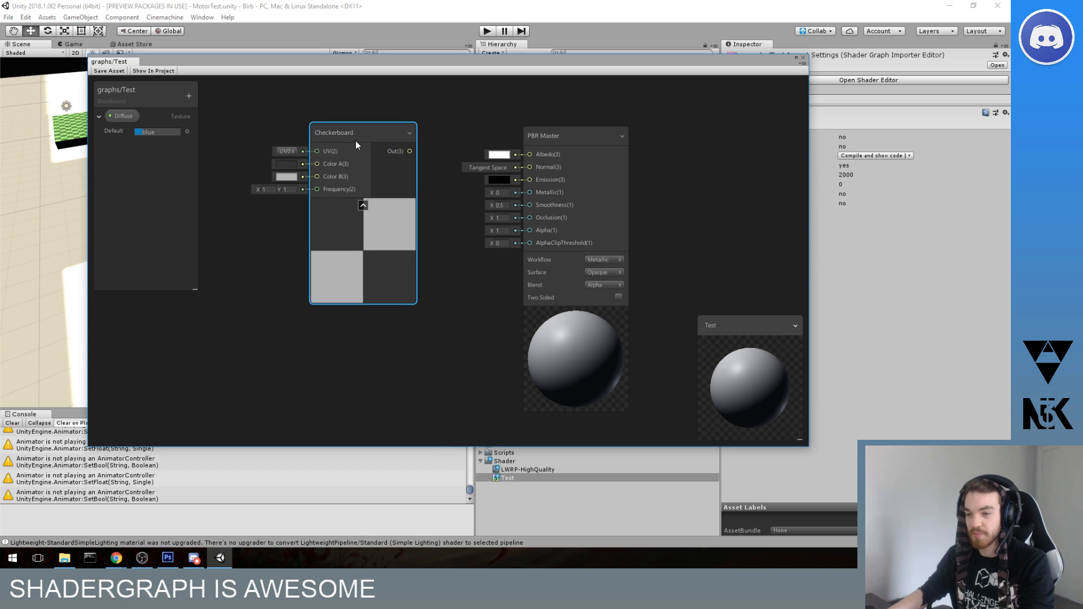
- Try an X frequency of 3 on the Checkerboard node, and set it back to 1
left_click(266, 189)
type("3")
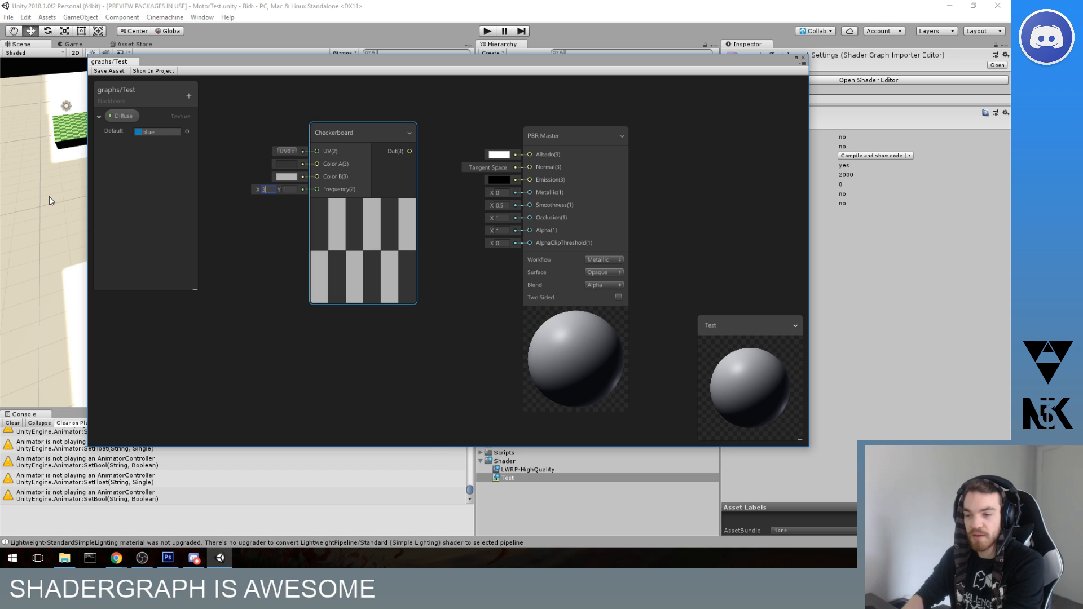
key("BackSpace")
type("1")
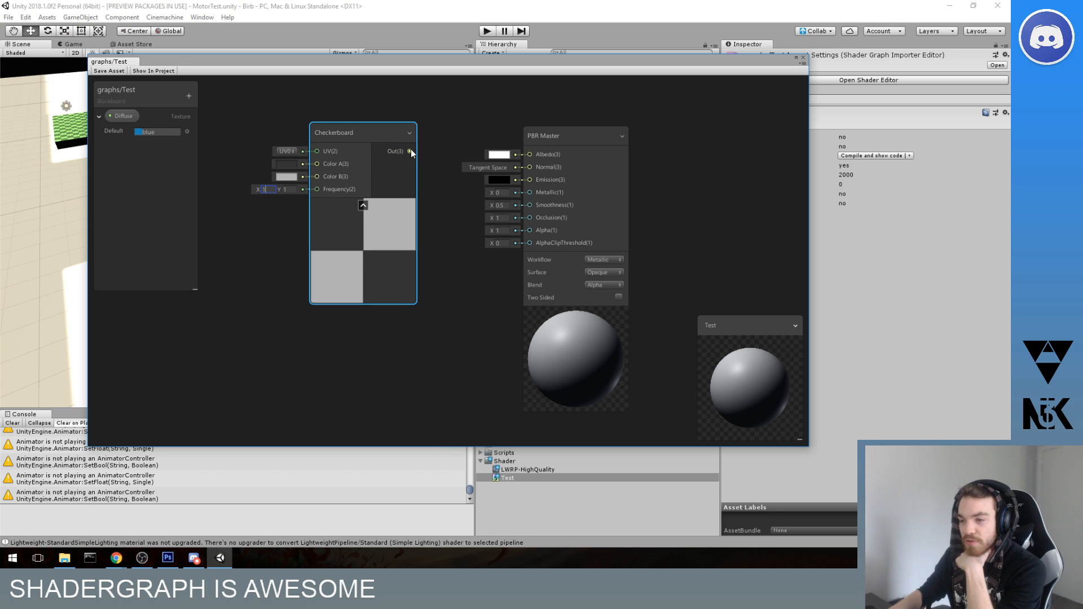
- Connect the Checkerboard output to the PBR Master's Albedo input, save the shader asset, and check the floor in the scene
left_click_drag(411, 151, 529, 154)
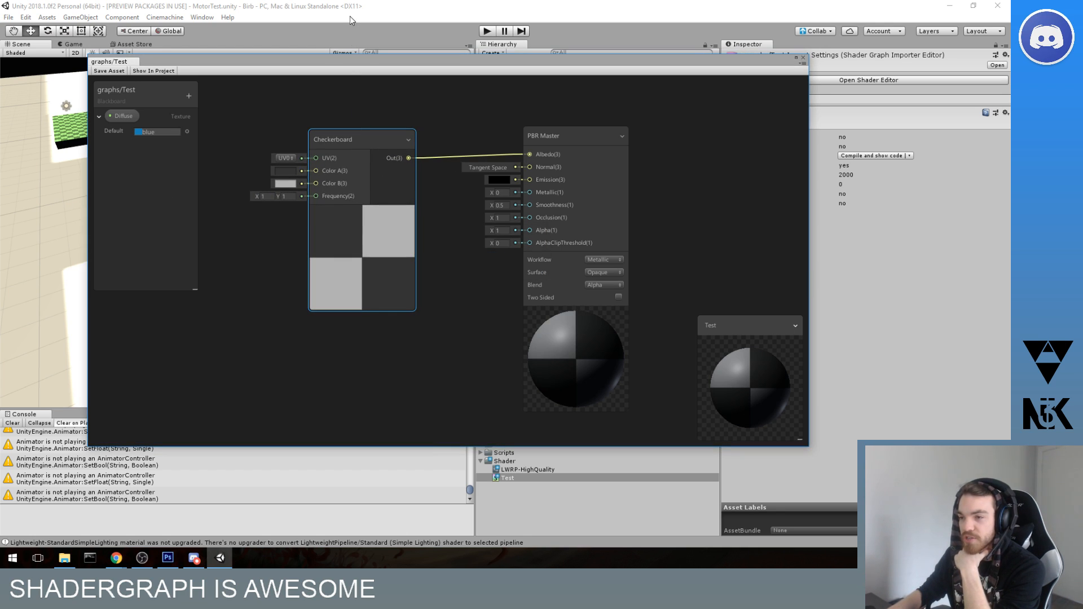
left_click(107, 71)
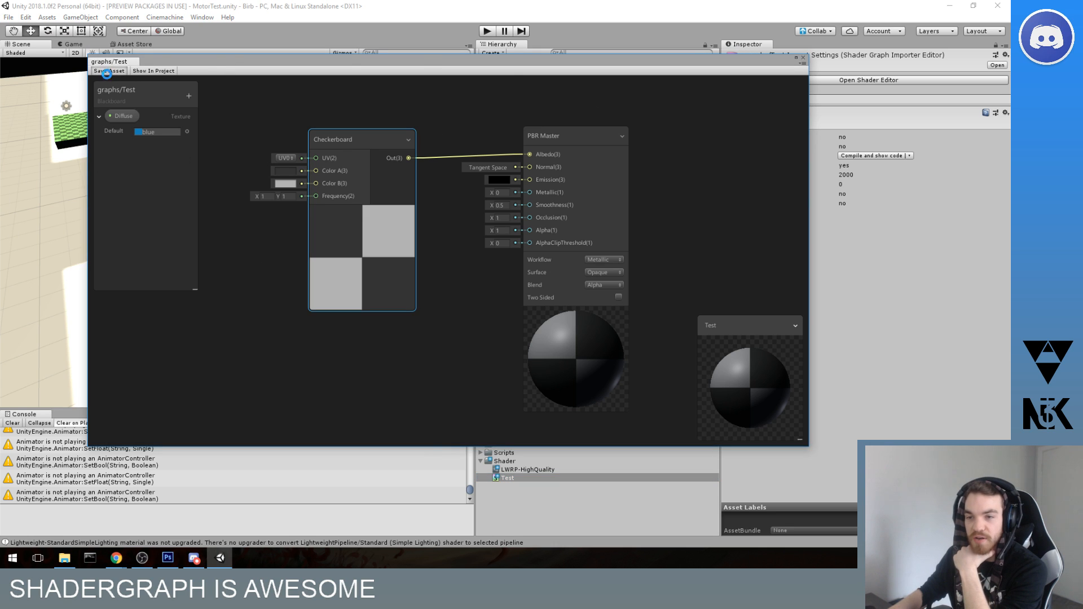
left_click_drag(204, 62, 630, 73)
scroll(216, 167, "down", 12)
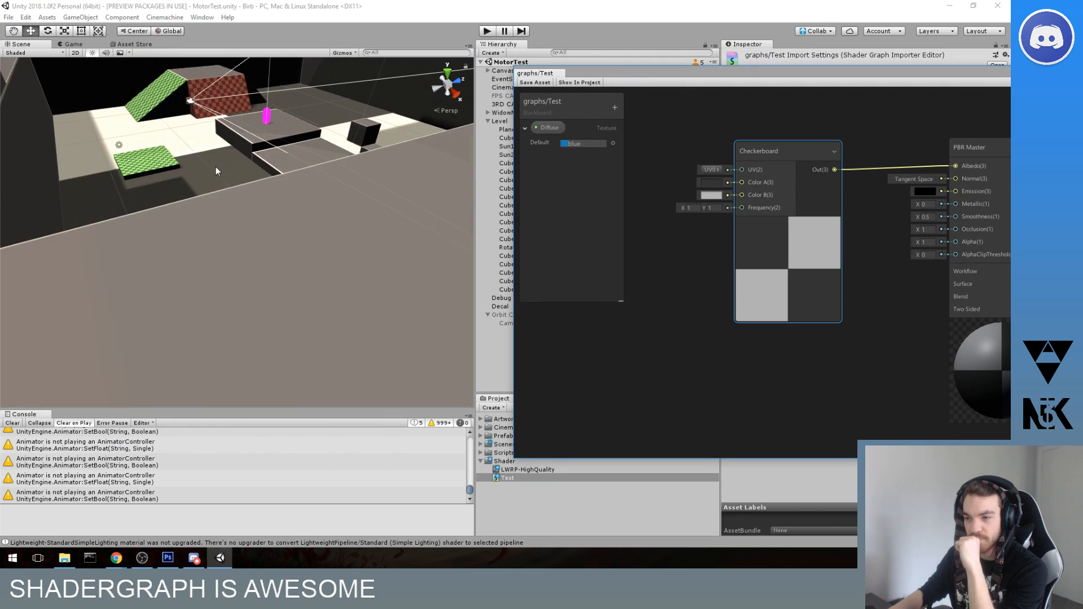
left_click_drag(228, 237, 250, 297, "alt")
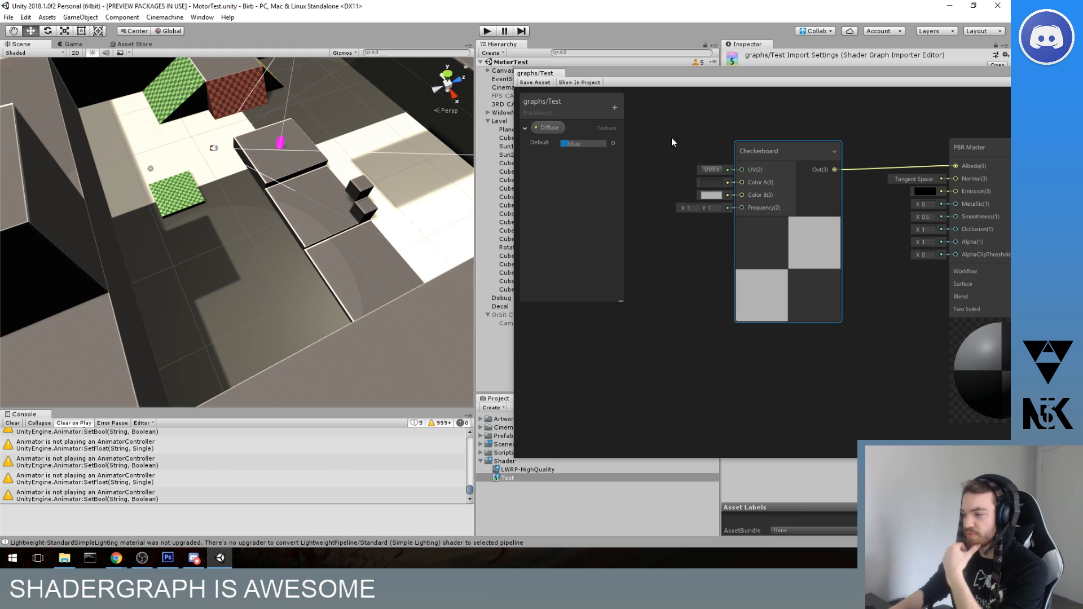
- Set the Checkerboard frequency to X 10 and Y 10, save the shader asset, and check the scene's floor
left_click_drag(729, 84, 543, 49)
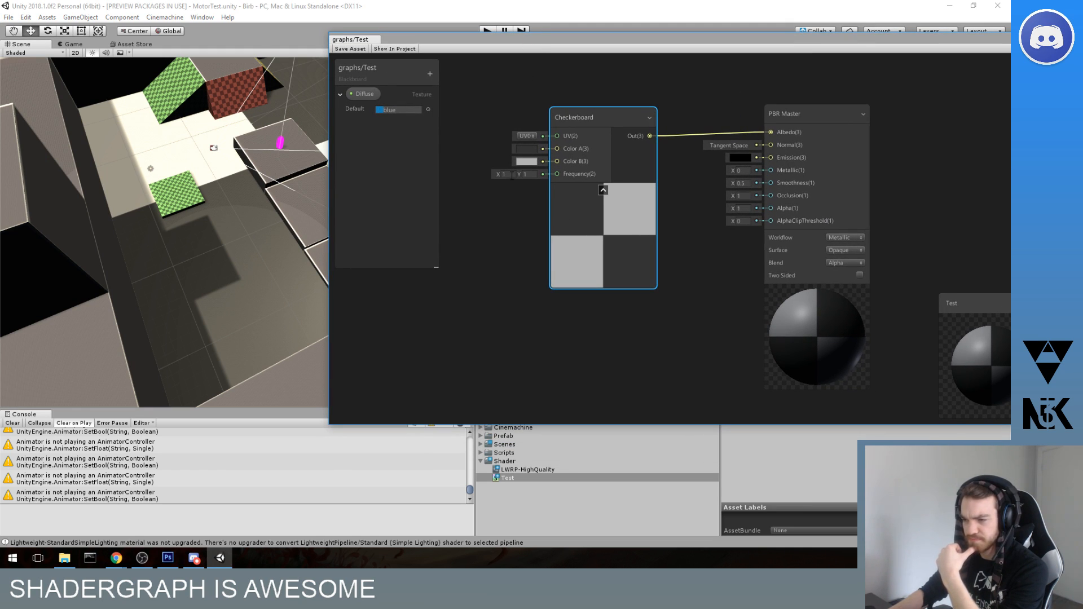
type("0")
key("Tab")
type("10")
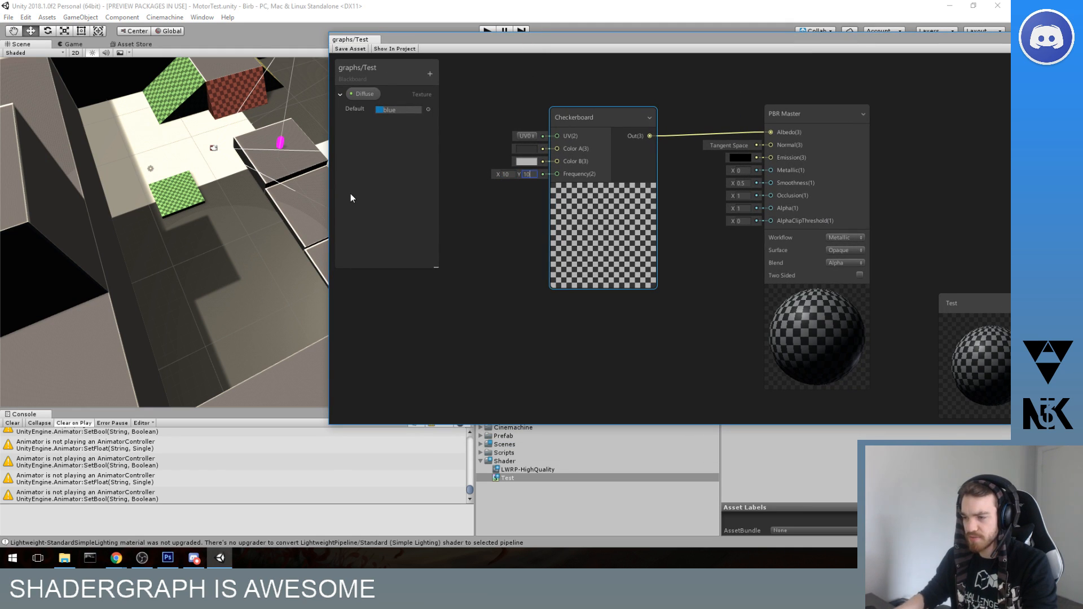
left_click(362, 48)
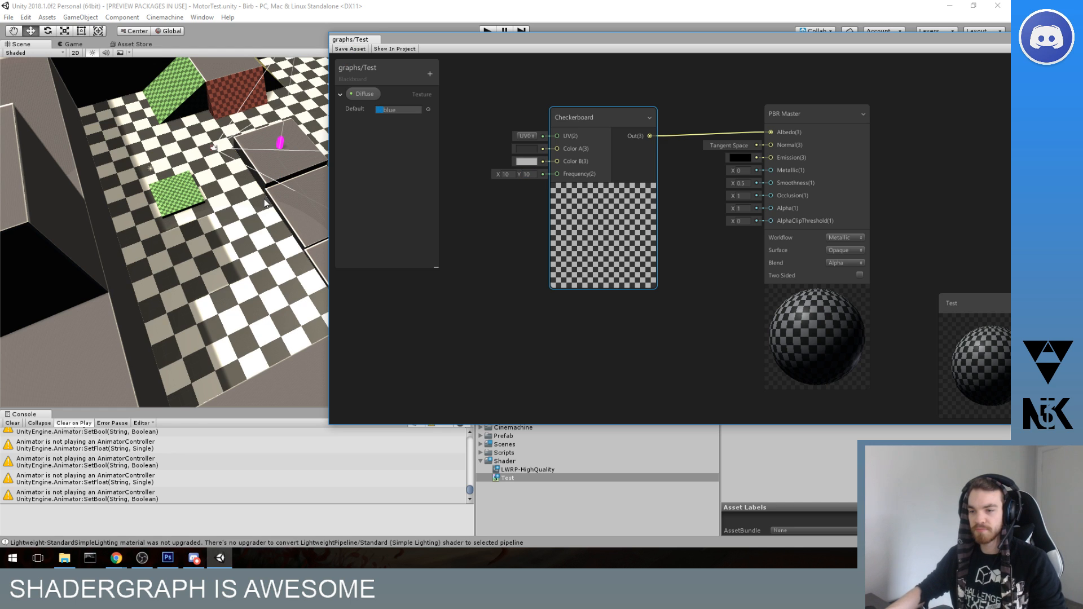
middle_click_drag(264, 198, 214, 209)
right_click_drag(192, 217, 218, 197)
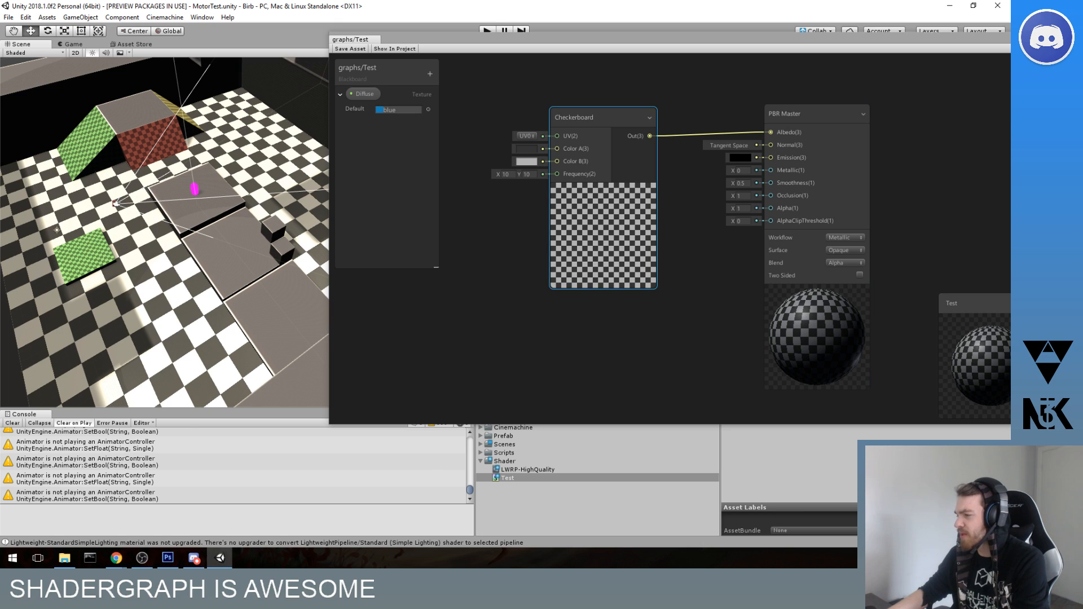
- Open the Package Manager, list all available packages, and view the details of TextMesh Pro
left_click(206, 17)
left_click(265, 88)
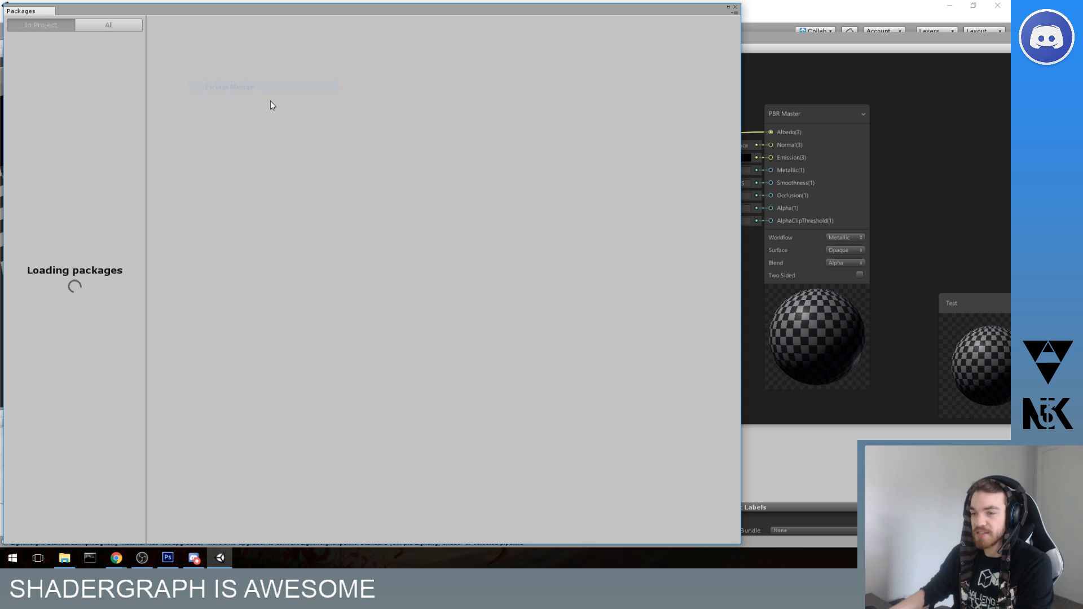
left_click_drag(181, 11, 274, 42)
left_click_drag(97, 34, 210, 202)
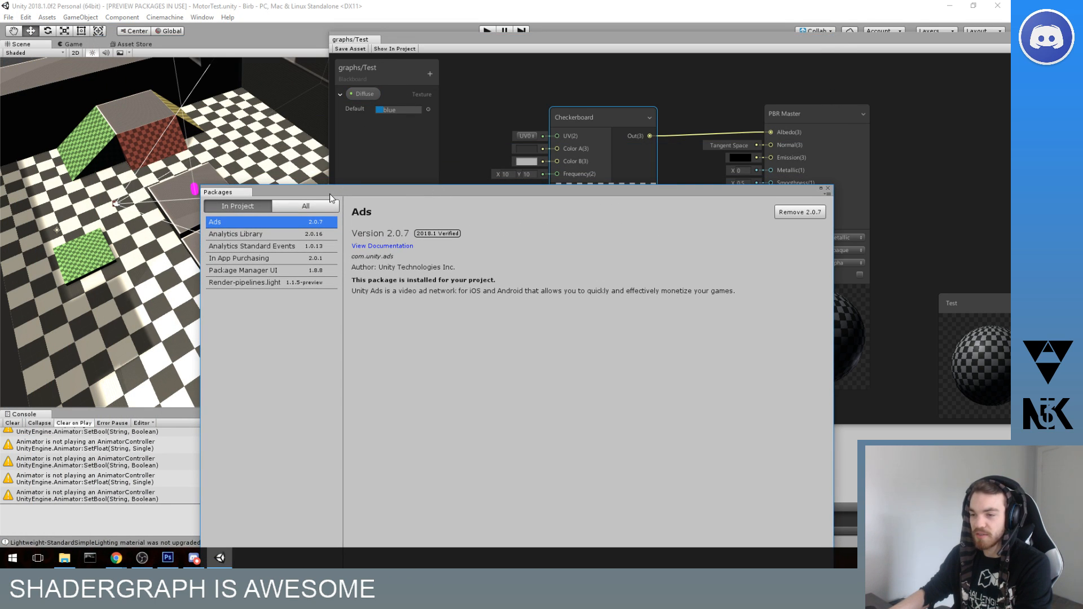
left_click_drag(331, 197, 284, 98)
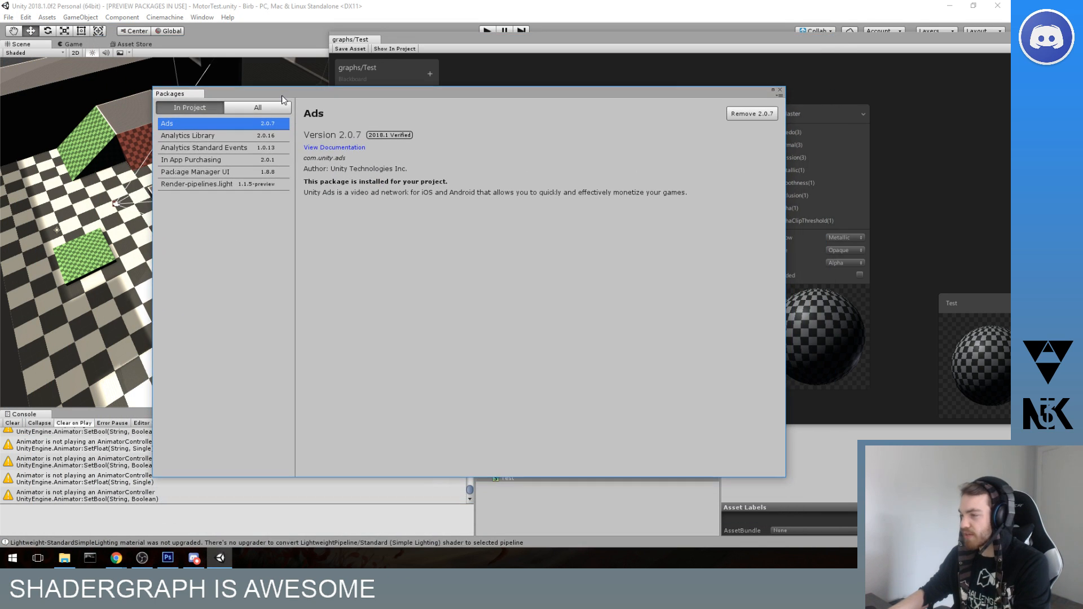
left_click(243, 109)
left_click(194, 295)
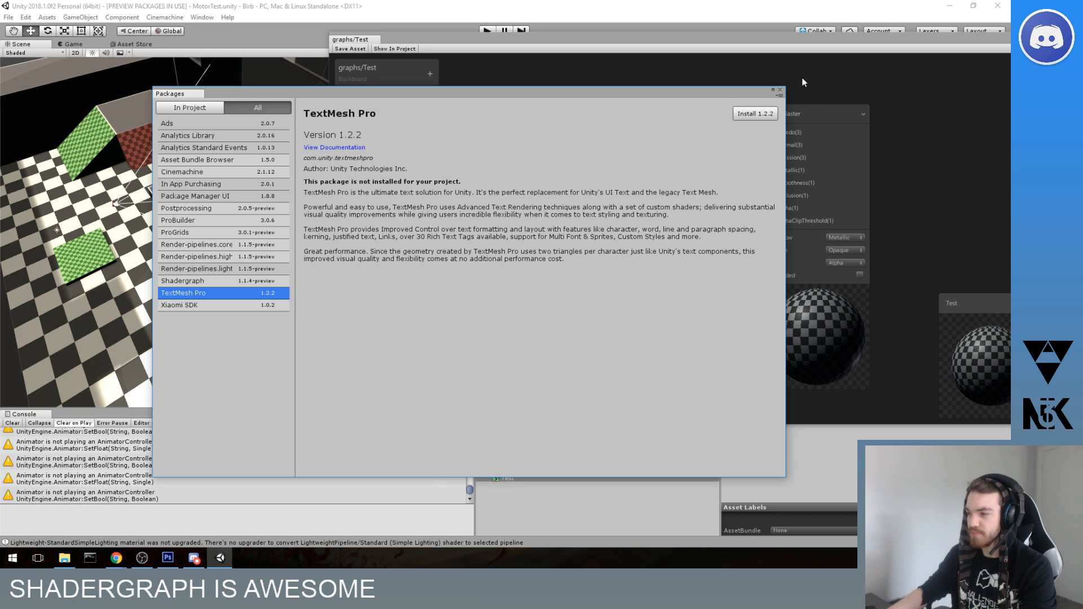
- Close the Package Manager and move the Checkerboard node farther away from the PBR Master node
left_click(779, 90)
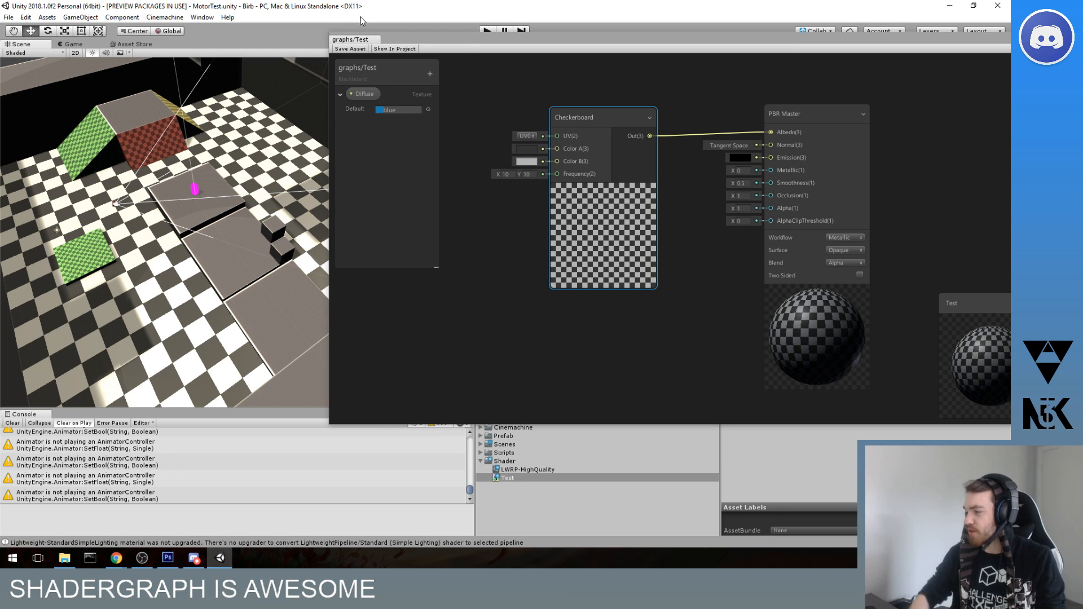
left_click_drag(577, 116, 472, 108)
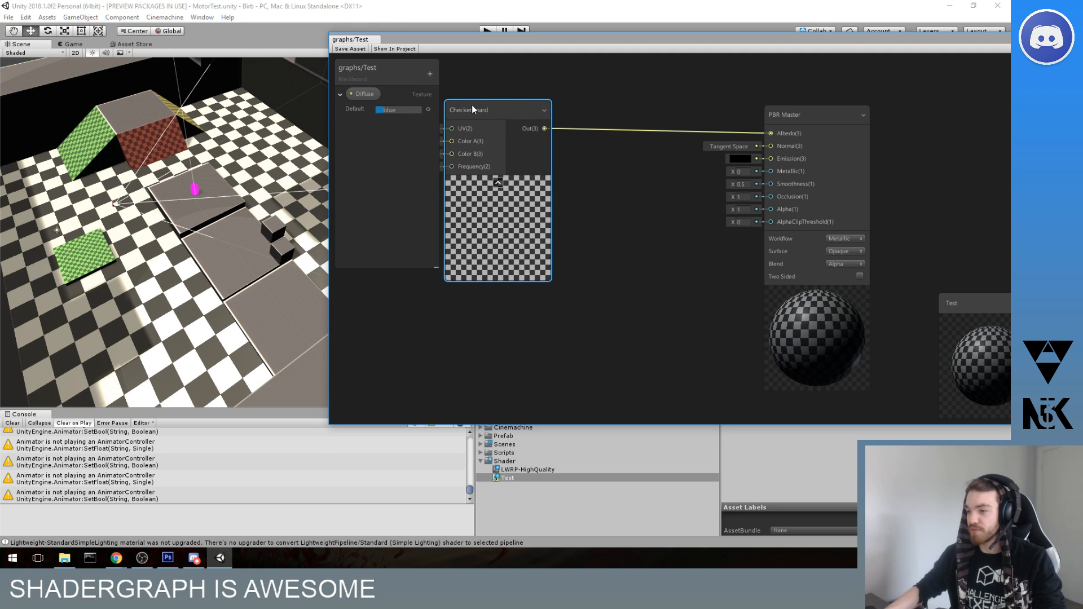
middle_click_drag(580, 91, 652, 96)
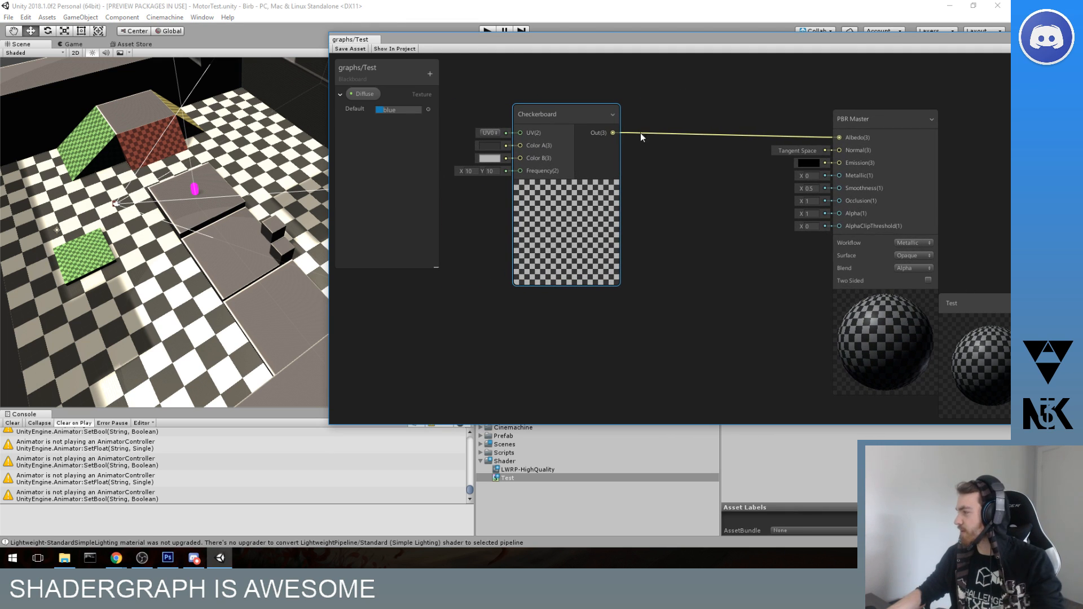
scroll(577, 113, "down", 4)
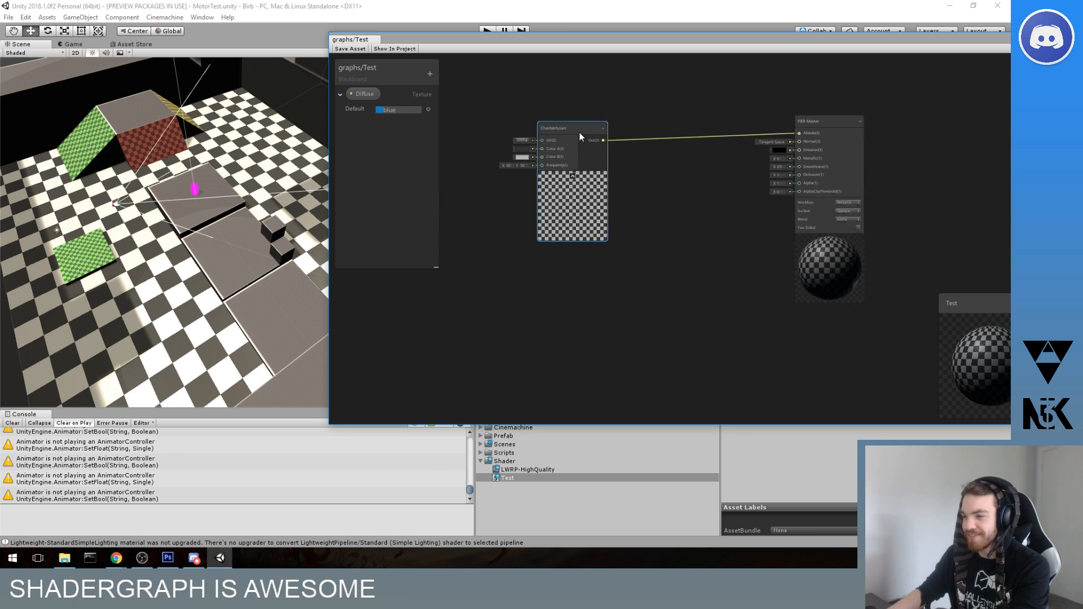
scroll(573, 130, "up", 4)
middle_click_drag(647, 145, 628, 149)
- Delete the connection from Checkerboard to the PBR Master's Albedo and place a Multiply node between the two nodes
left_click(638, 148)
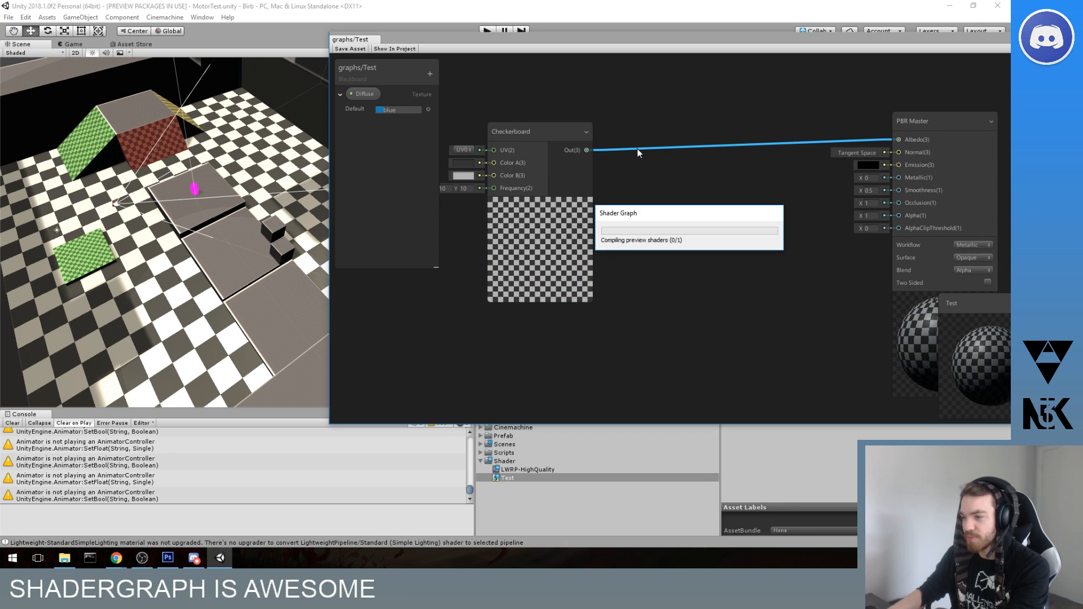
key("Delete")
key("space")
type("m")
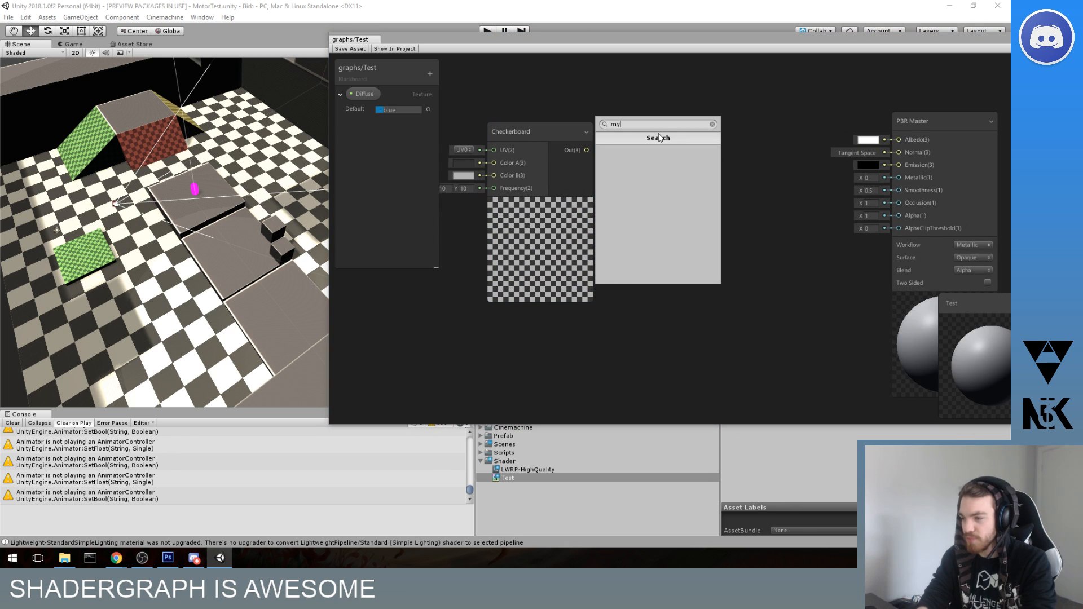
type("ul")
key("Return")
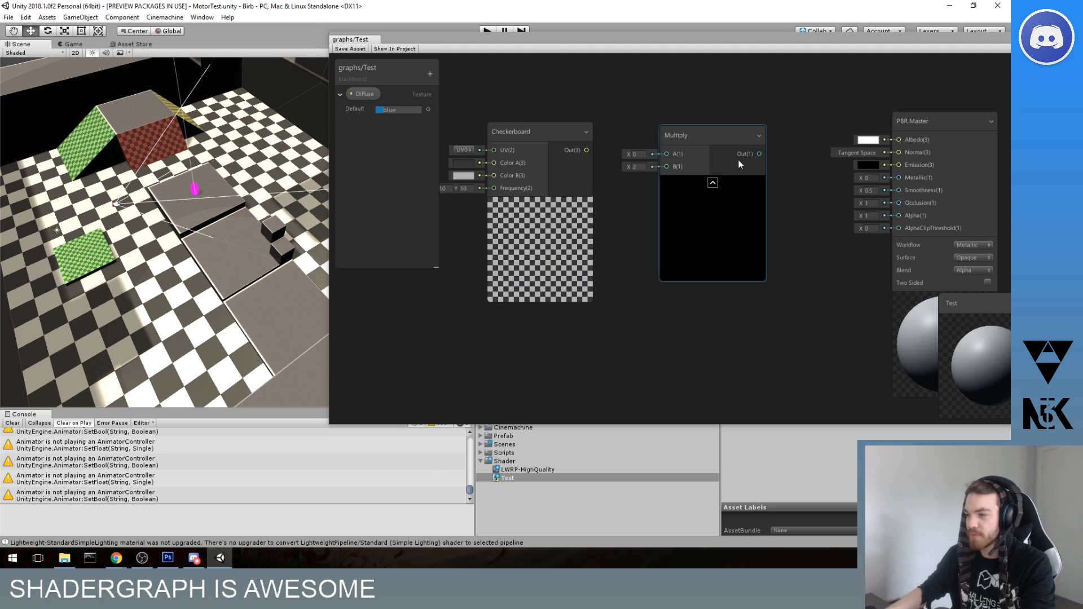
left_click_drag(739, 160, 766, 237)
- Add a Color node above the Multiply node and set its color to blue, hex 5388FF
key("space")
type("col")
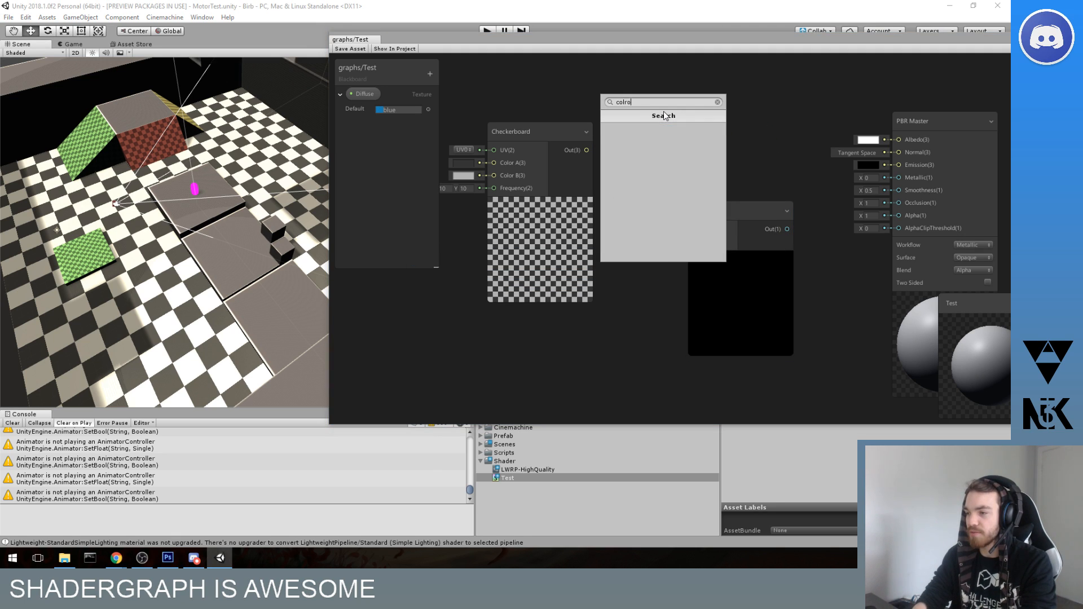
key("Return")
left_click(684, 148)
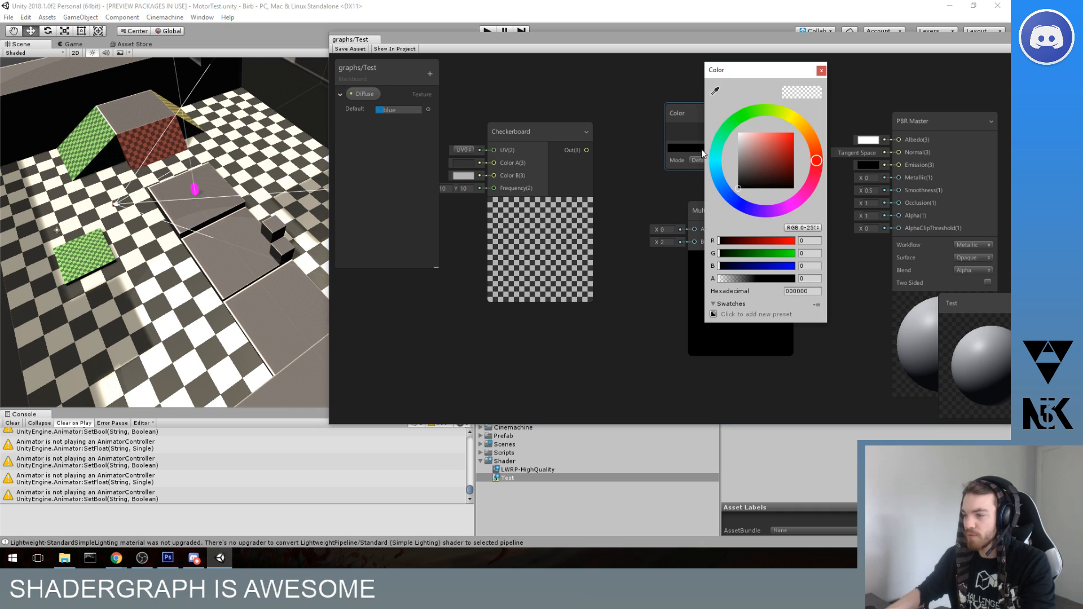
left_click_drag(781, 141, 777, 107)
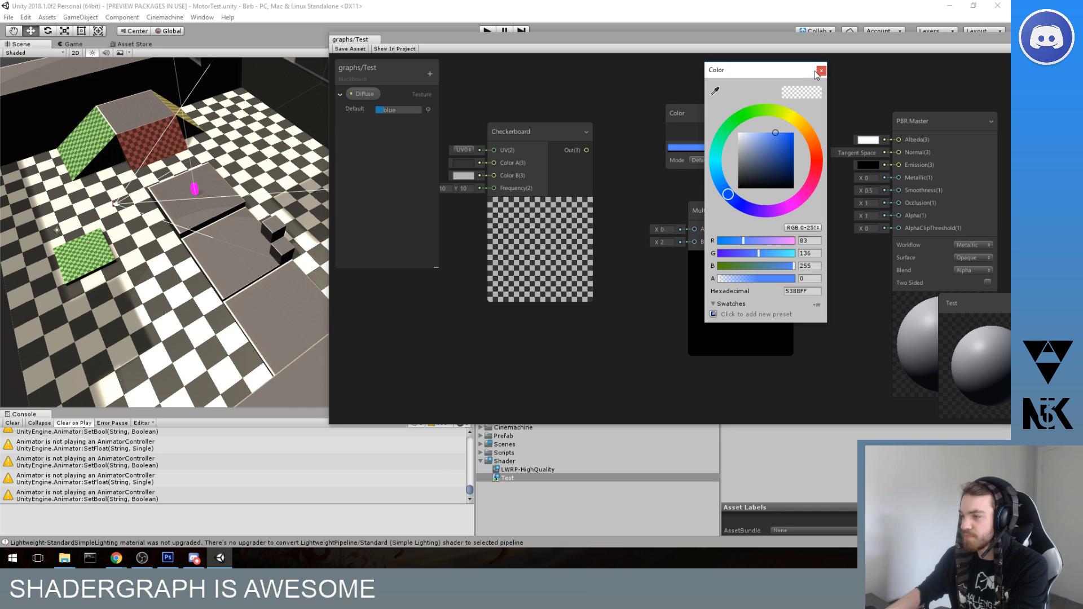
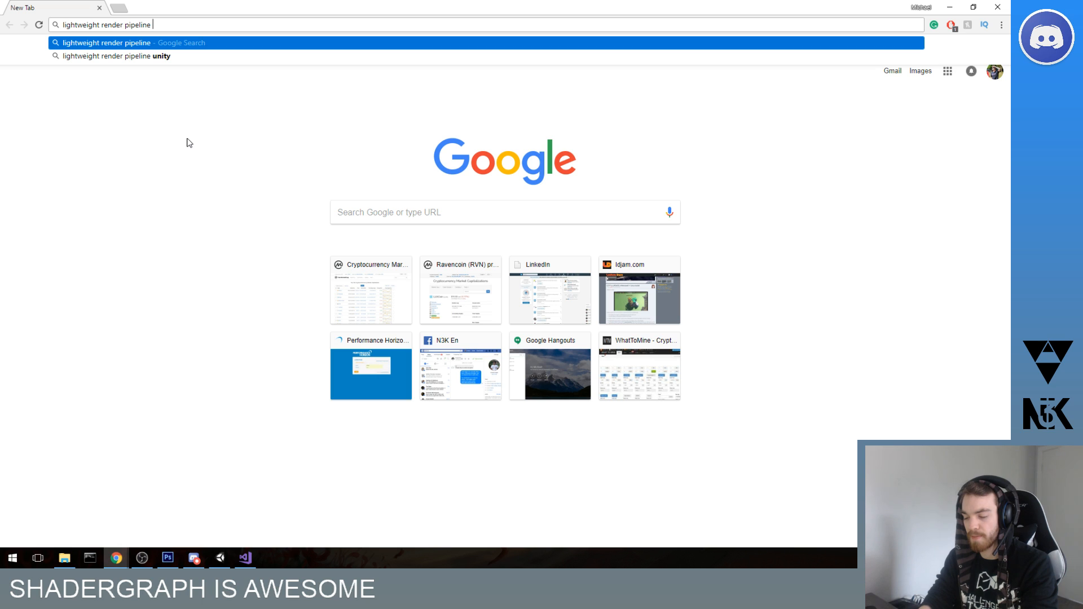
- Search the web for "lightweight render pipeline send data to shader"
type("send data")
type(" t")
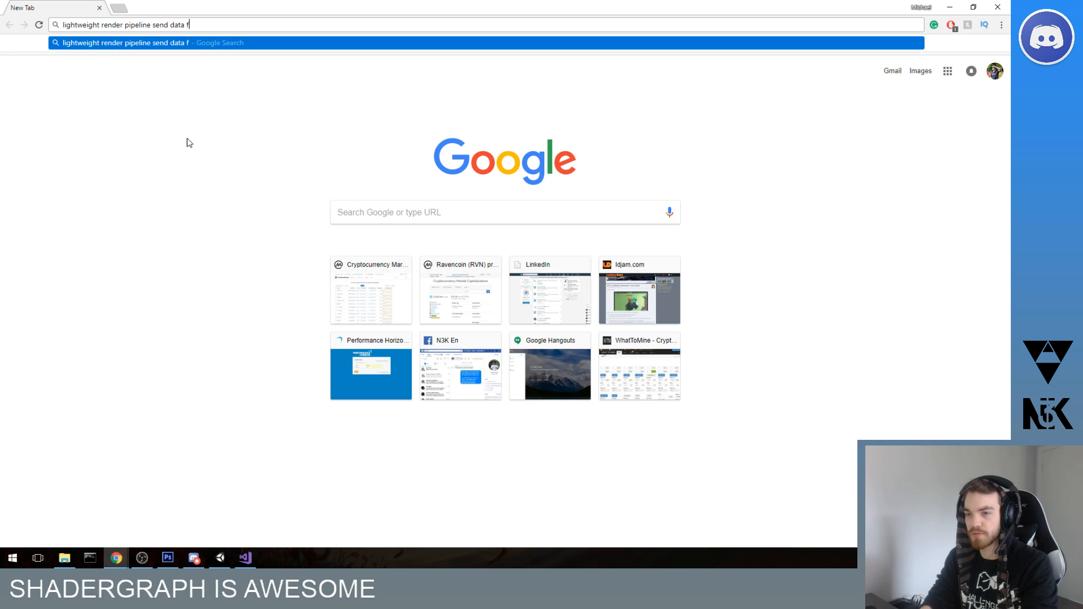
type("o shader")
key("Return")
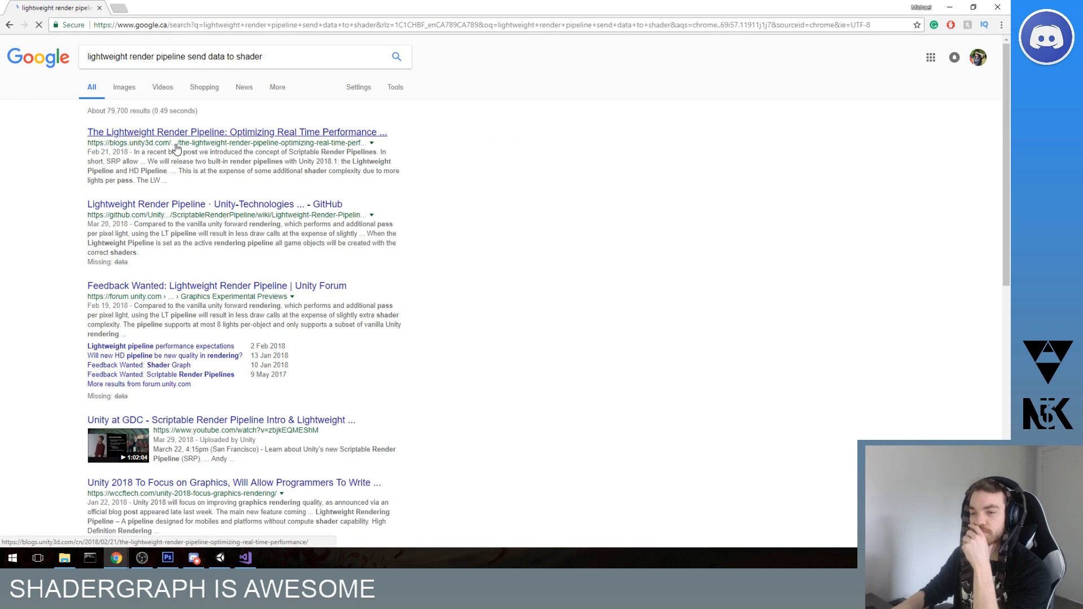
- Open the Unity-Technologies GitHub wiki page on the Lightweight Render Pipeline and read through it for passing data to shaders
left_click(227, 209)
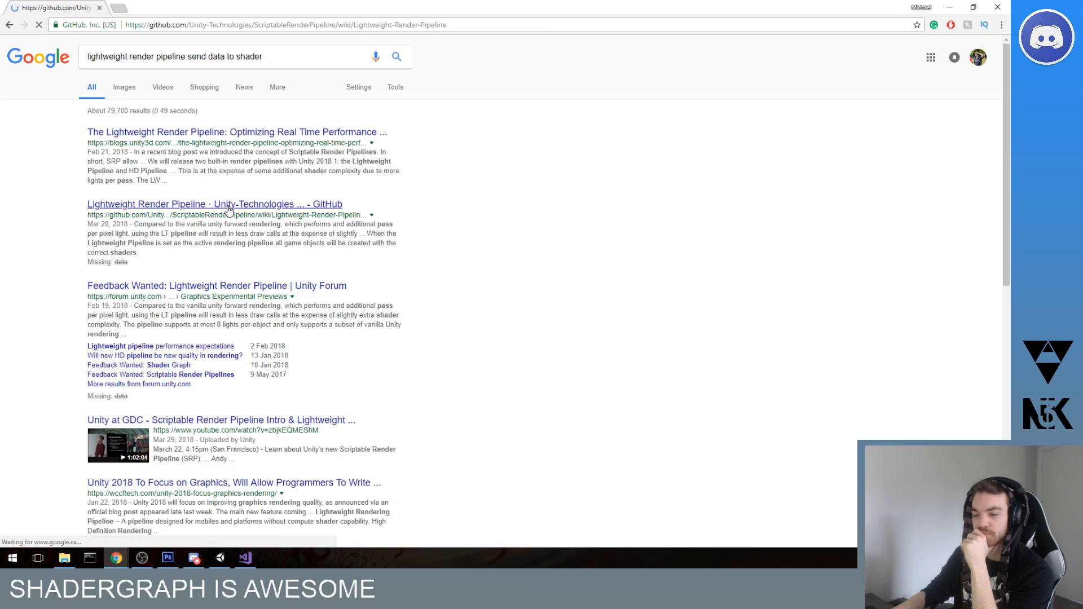
scroll(222, 200, "down", 4)
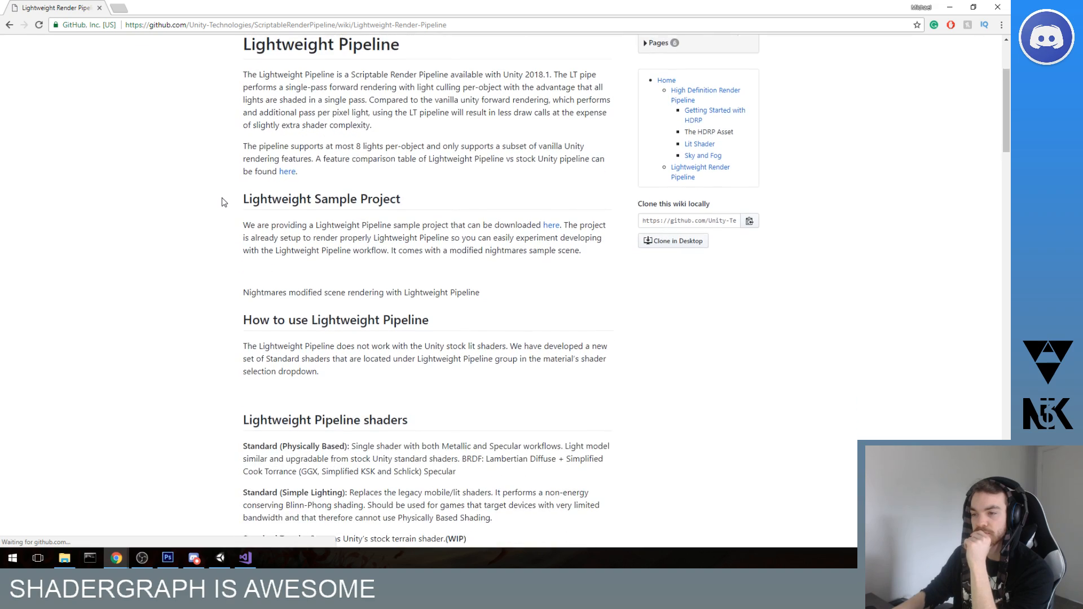
scroll(221, 201, "down", 8)
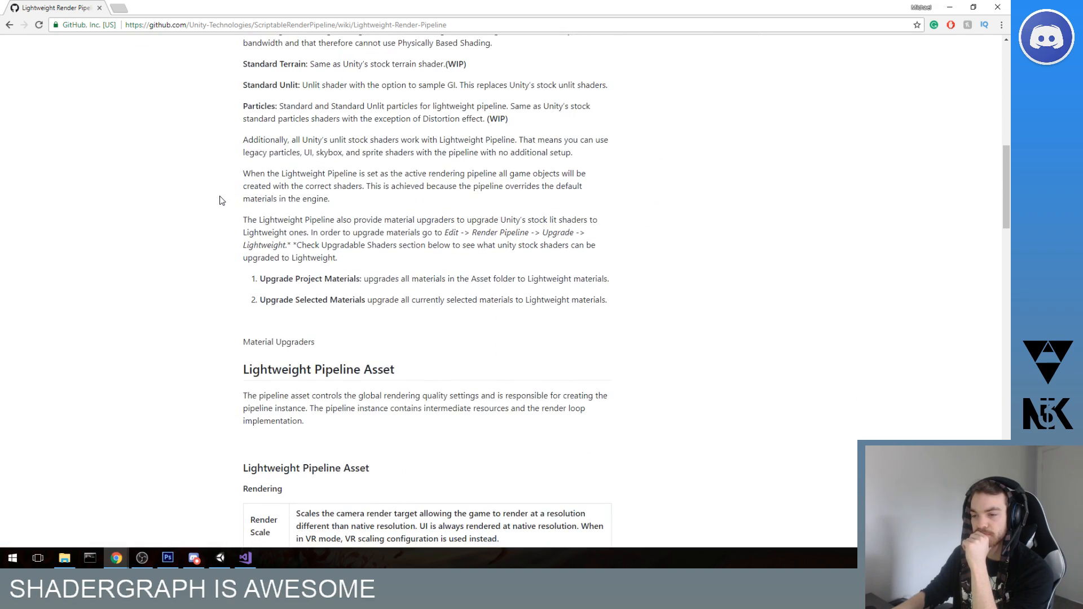
scroll(221, 200, "down", 5)
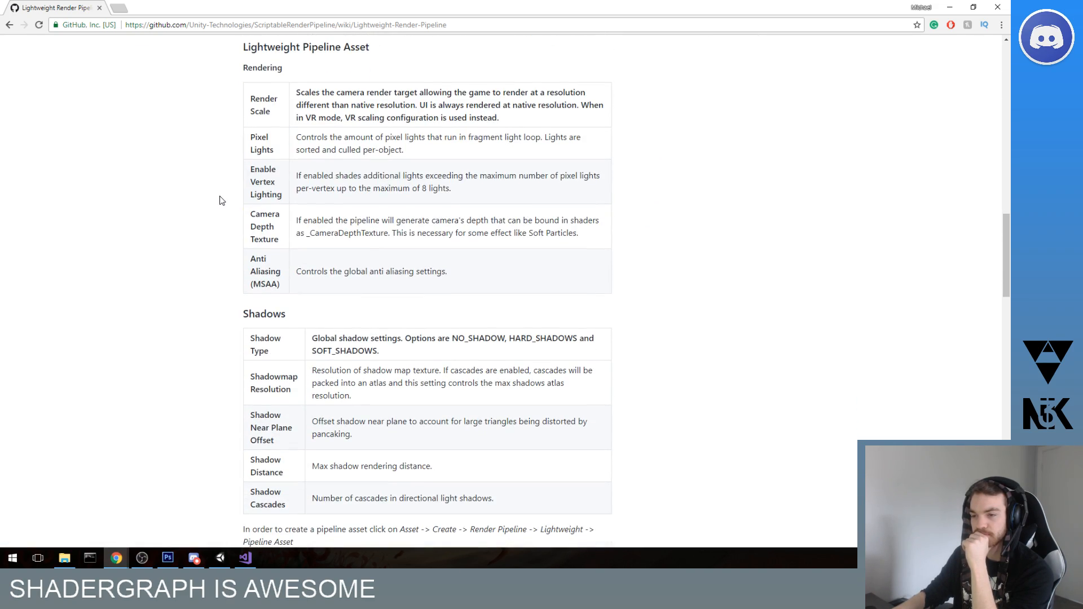
scroll(221, 202, "down", 9)
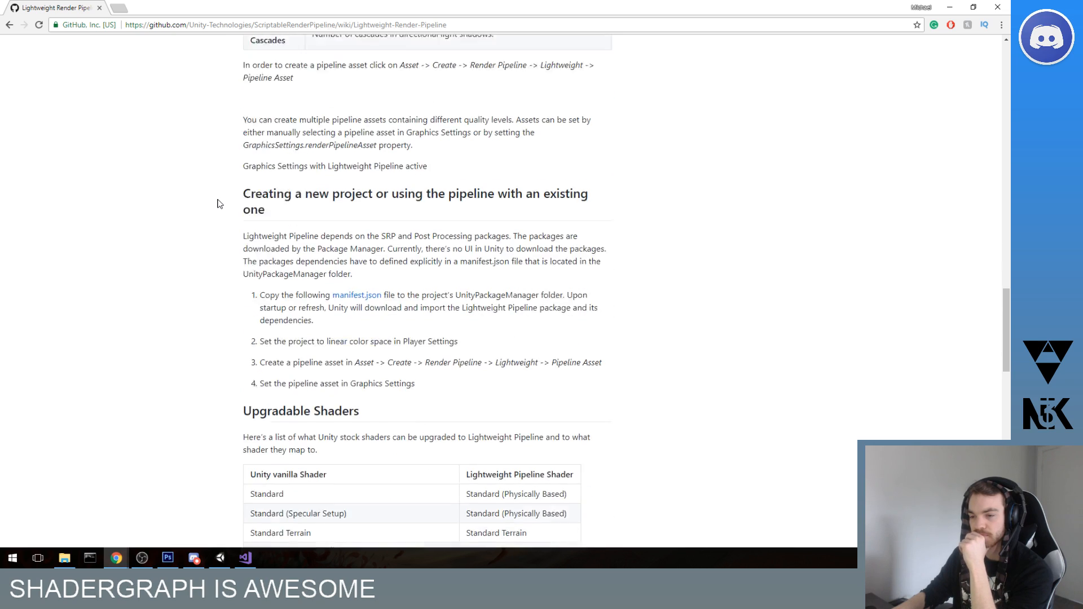
scroll(219, 204, "down", 9)
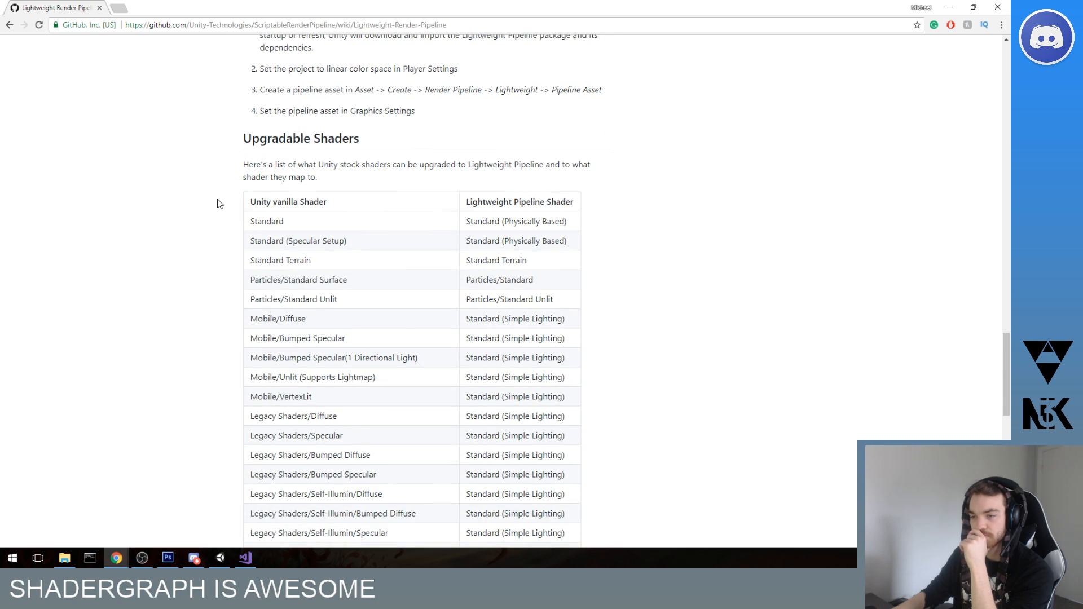
scroll(219, 207, "down", 7)
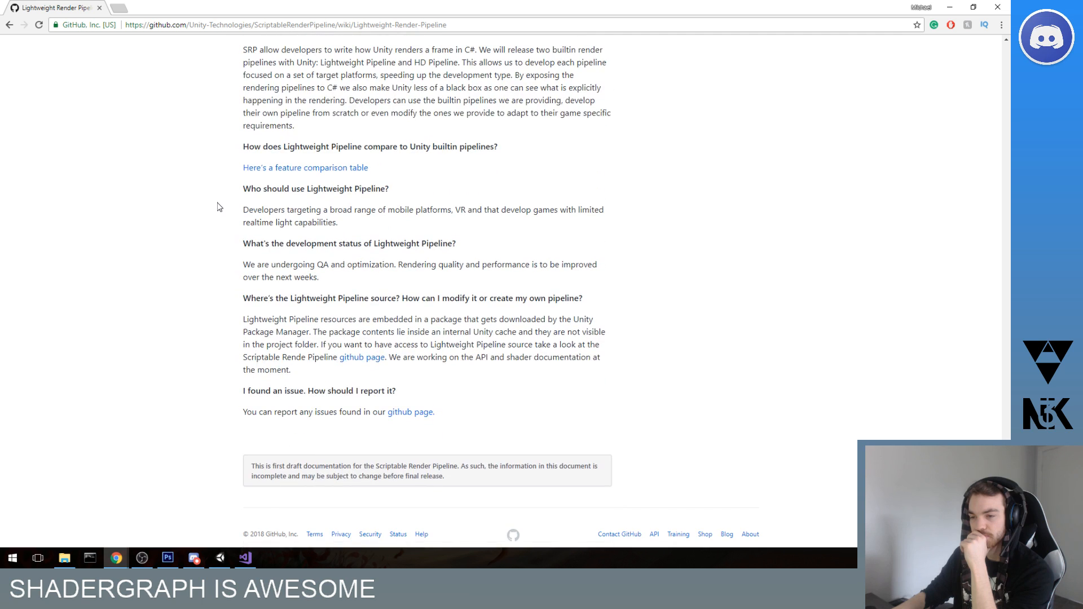
- Switch back to Unity, close the floating Game window, and save the MotorTest scene
left_click(950, 6)
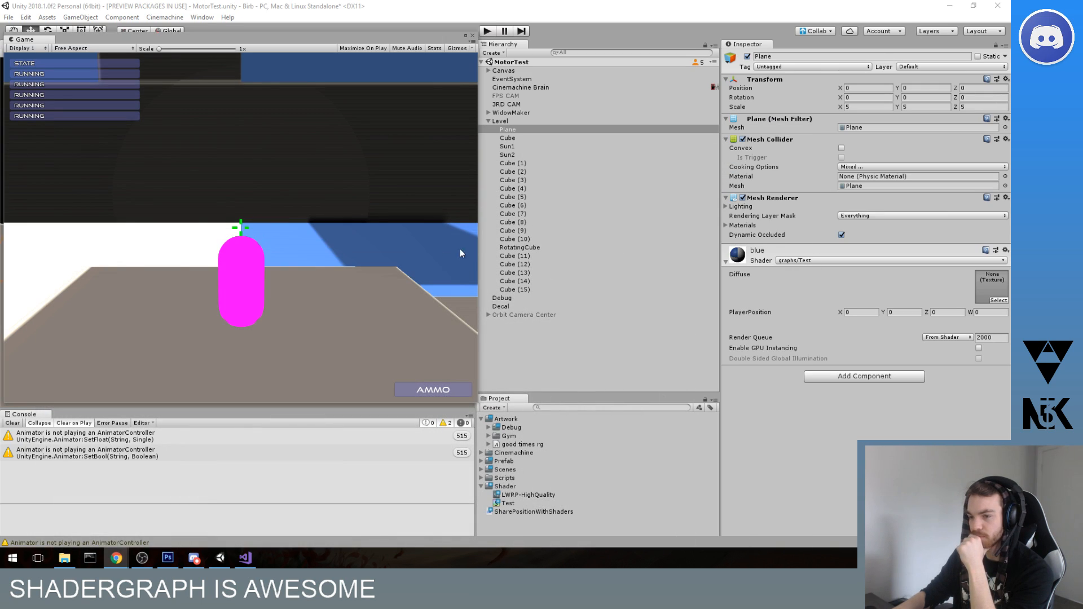
left_click_drag(35, 42, 202, 50)
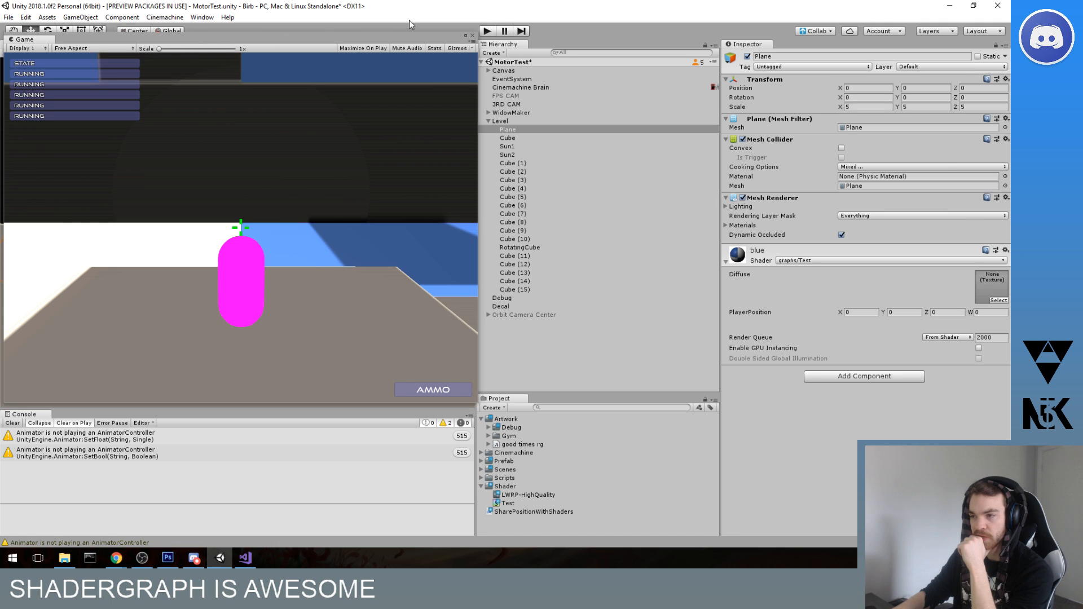
left_click(473, 36)
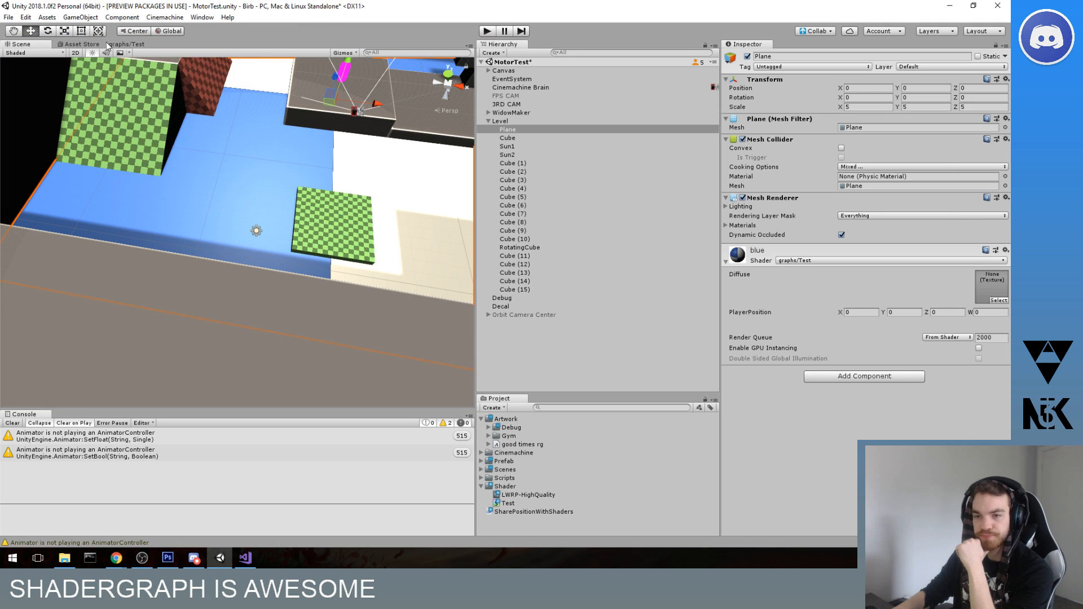
scroll(213, 116, "down", 4)
middle_click_drag(213, 116, 146, 178)
scroll(147, 178, "down", 5)
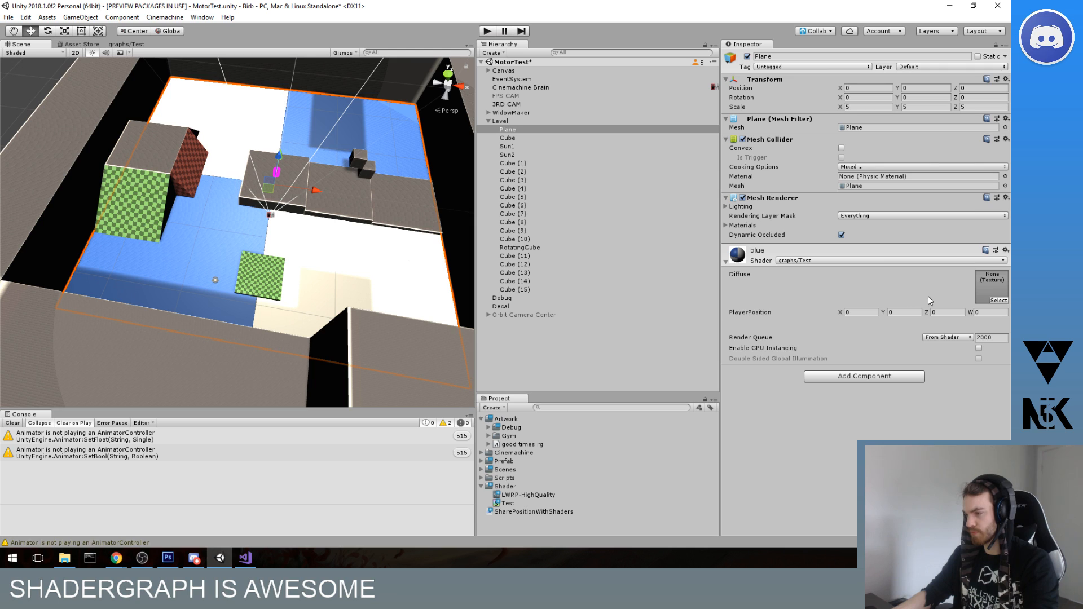
key("ctrl+s")
- Try a PlayerPosition X value of 1.34 on the Plane's blue material, and undo it
left_click(857, 313)
type("1.34")
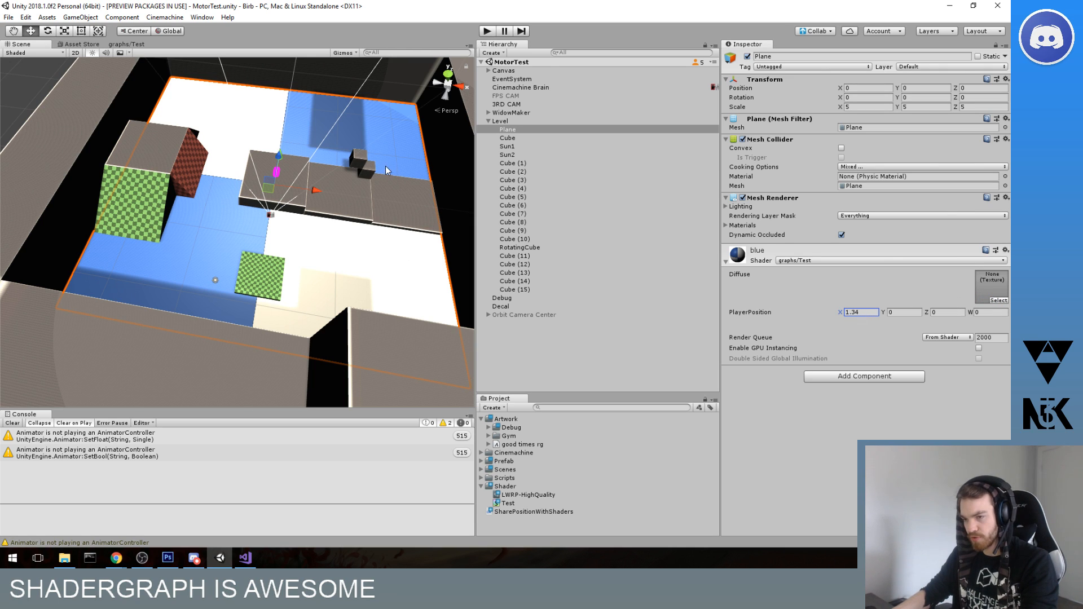
right_click_drag(172, 172, 280, 177)
key("ctrl+z")
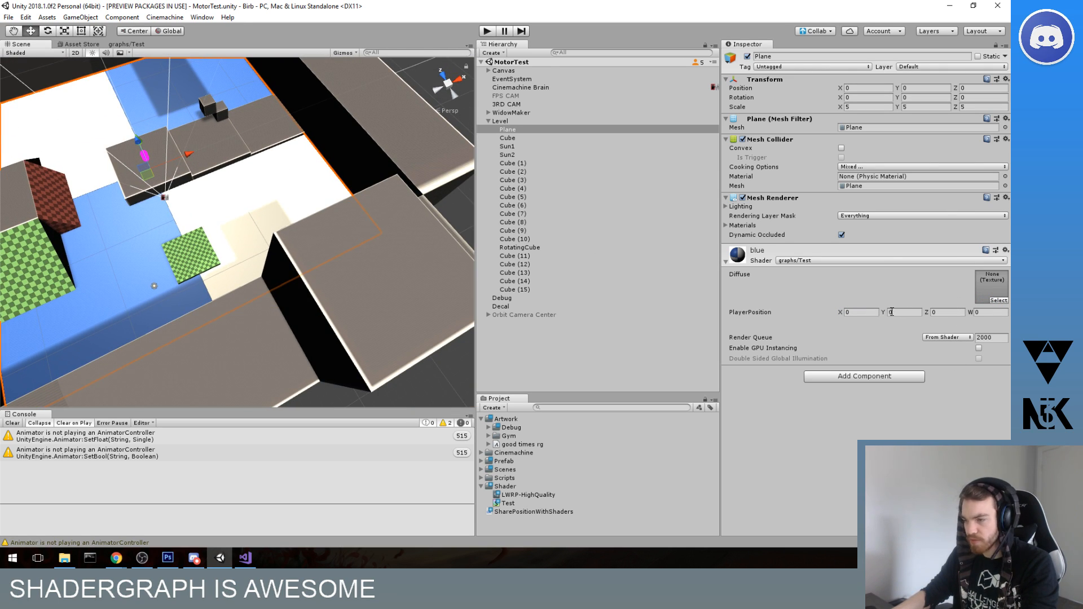
- Set PlayerPosition Z to 4.41 on the Plane's blue material and check the floor from another angle
left_click(934, 314)
type("-0.06")
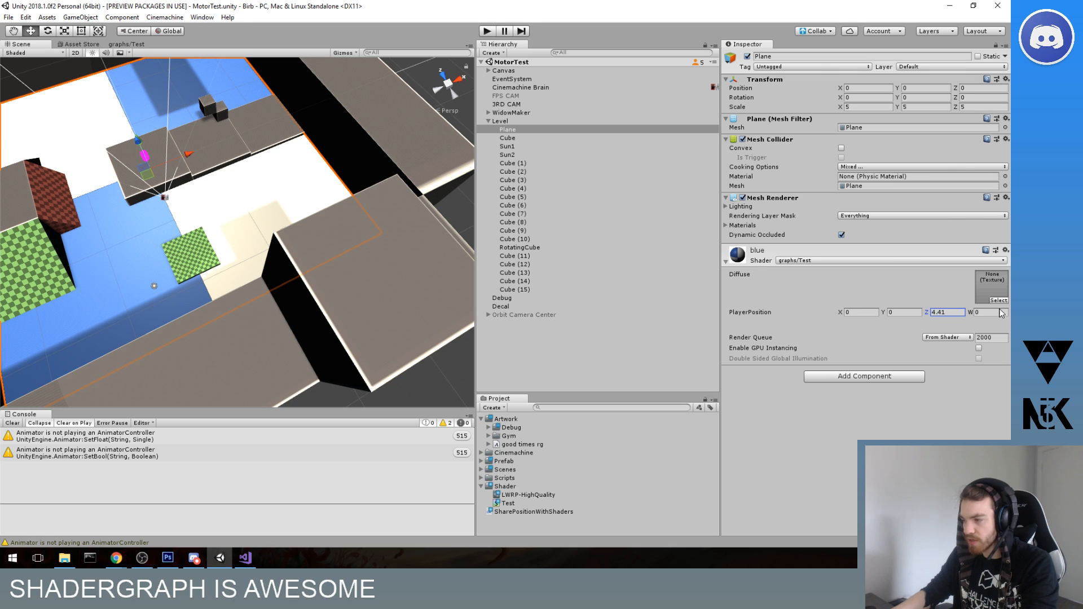
right_click_drag(197, 163, 472, 208)
middle_click_drag(347, 221, 225, 179)
right_click_drag(225, 179, 266, 118)
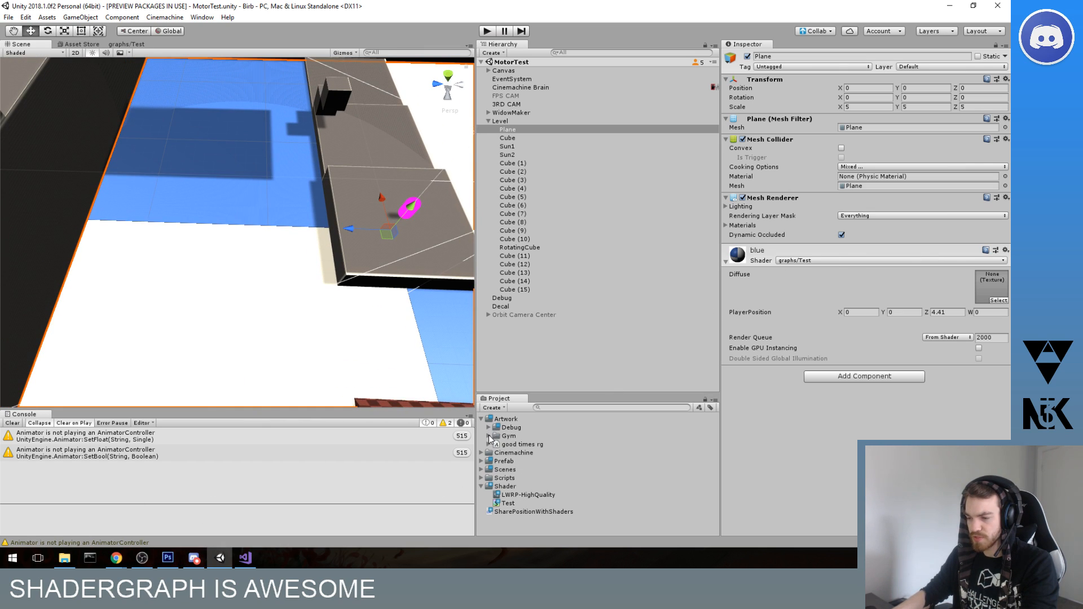
- Open the Test shader graph and set the PlayerPosition property's default Z to 5
double_click(508, 505)
right_click(510, 505)
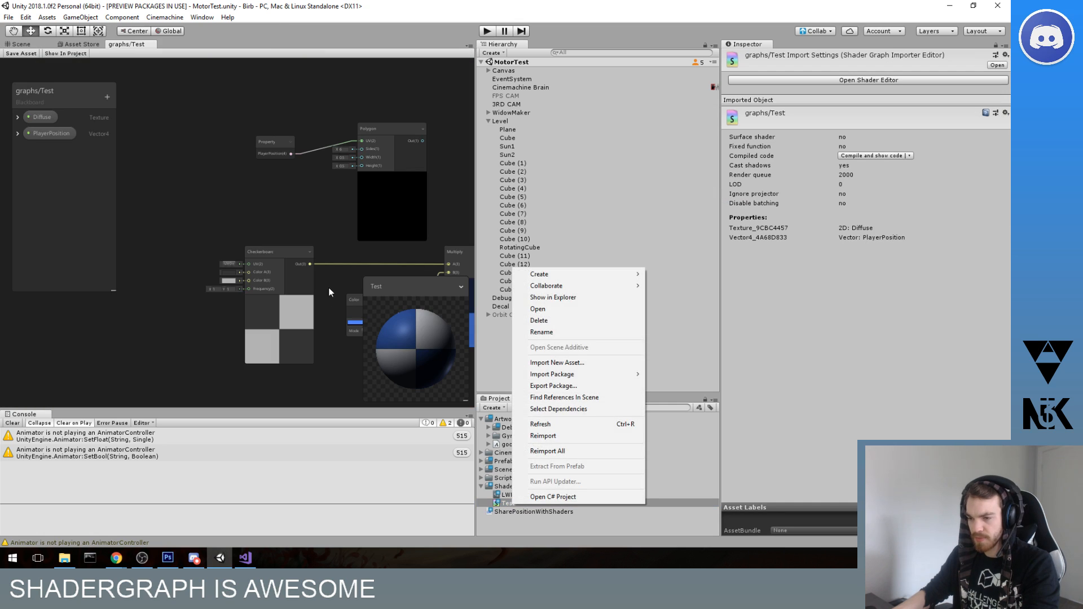
left_click(328, 287)
middle_click_drag(307, 206, 265, 198)
scroll(265, 201, "up", 2)
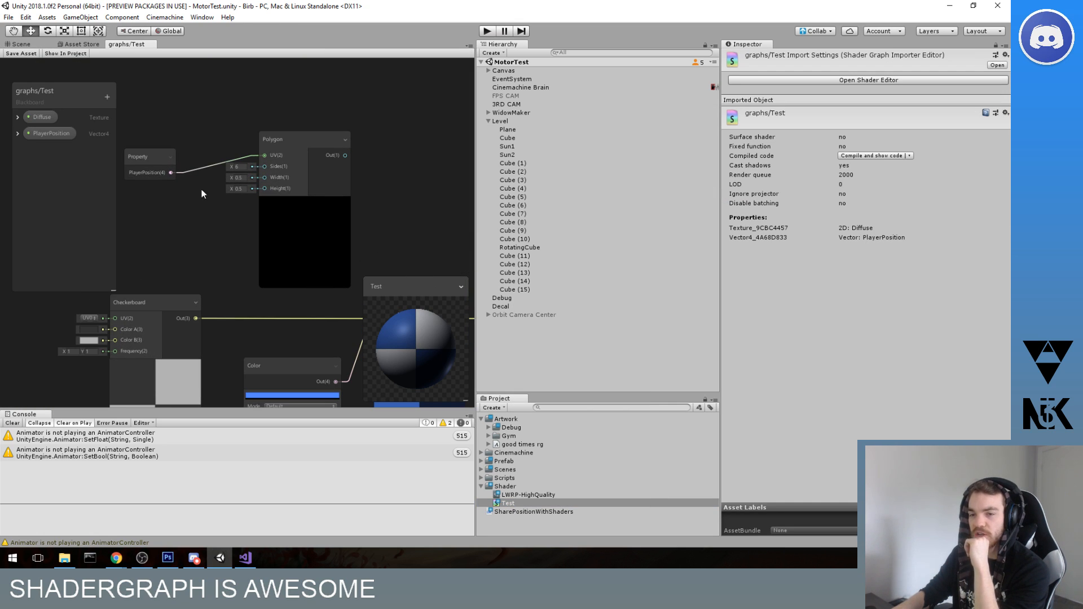
left_click(18, 133)
left_click(73, 169)
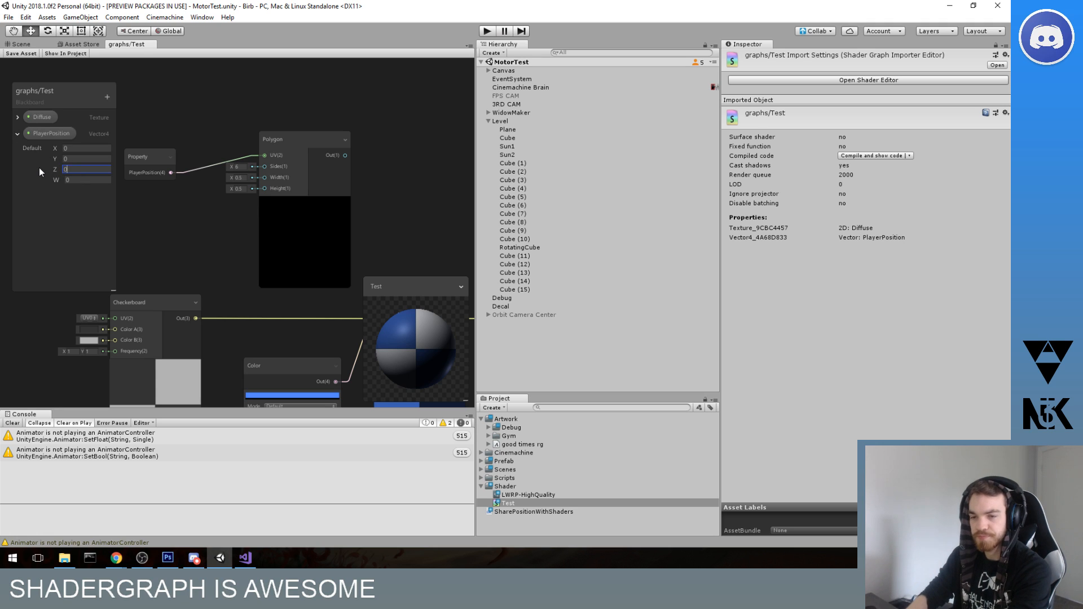
type("5")
key("Return")
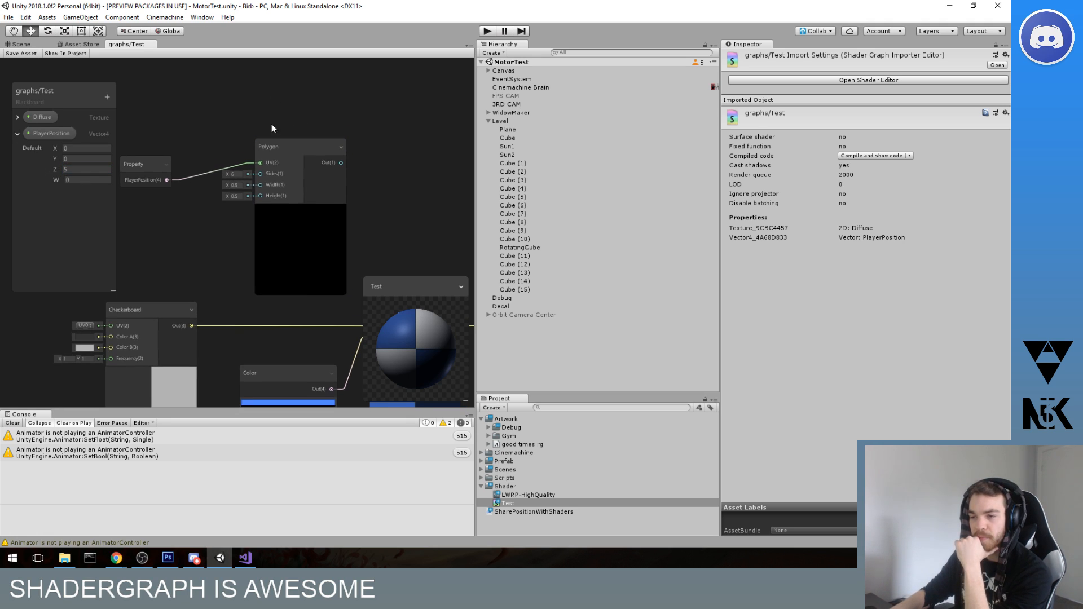
- Disconnect PlayerPosition from the Polygon node's UV input and move the Polygon node up, clear of the other nodes
left_click(237, 164)
key("Delete")
left_click_drag(295, 144, 268, 89)
scroll(248, 158, "down", 5)
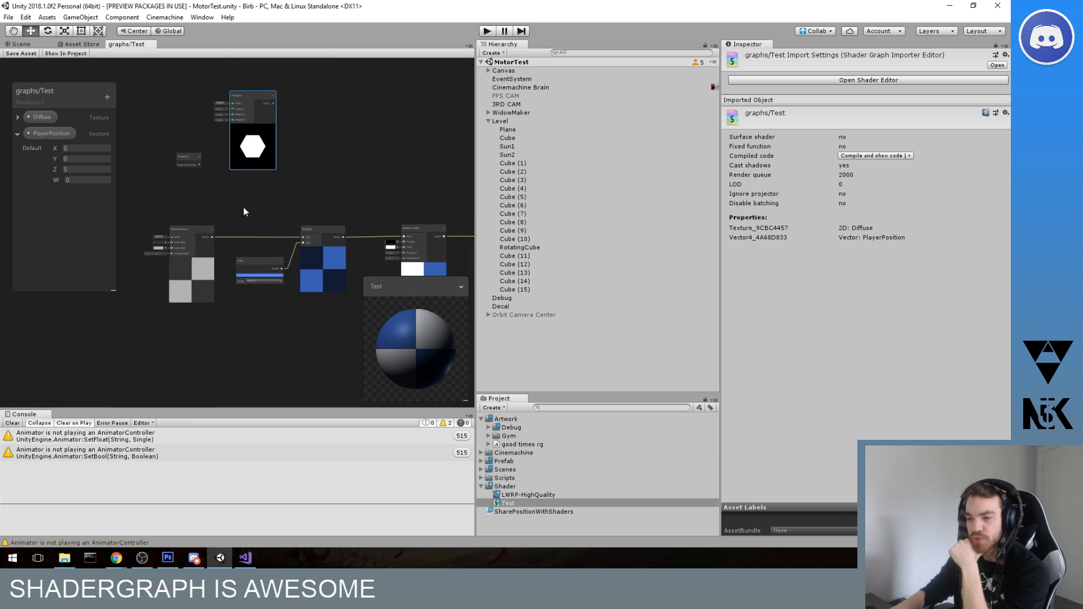
- Add a Multiply node beside the Polygon node and feed it the Polygon output as A and PlayerPosition as B
scroll(243, 209, "up", 3)
left_click(287, 193)
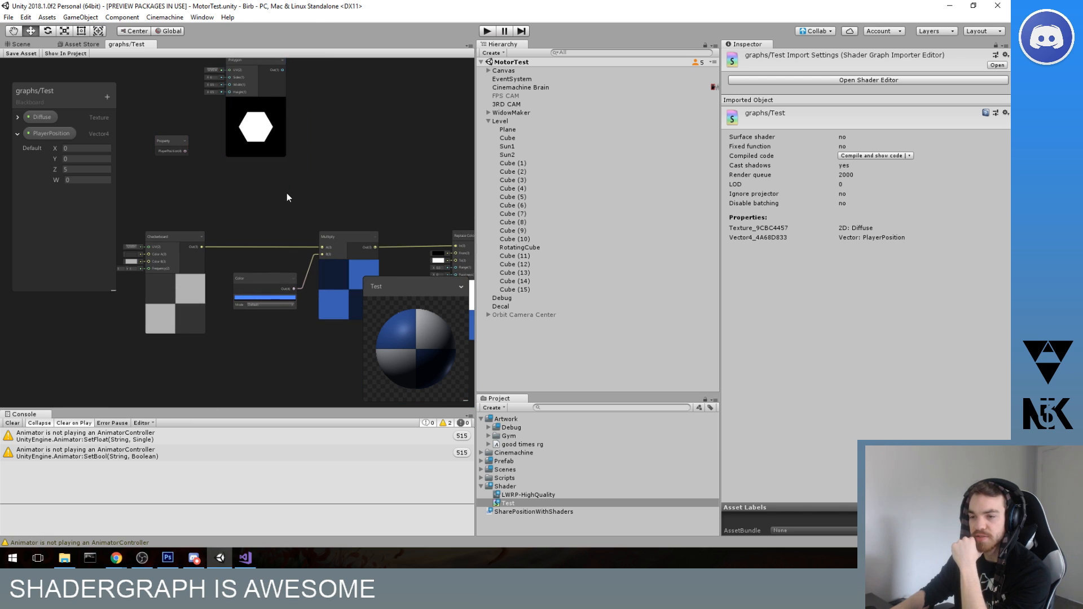
key("space")
type("muk")
key("BackSpace")
type("l")
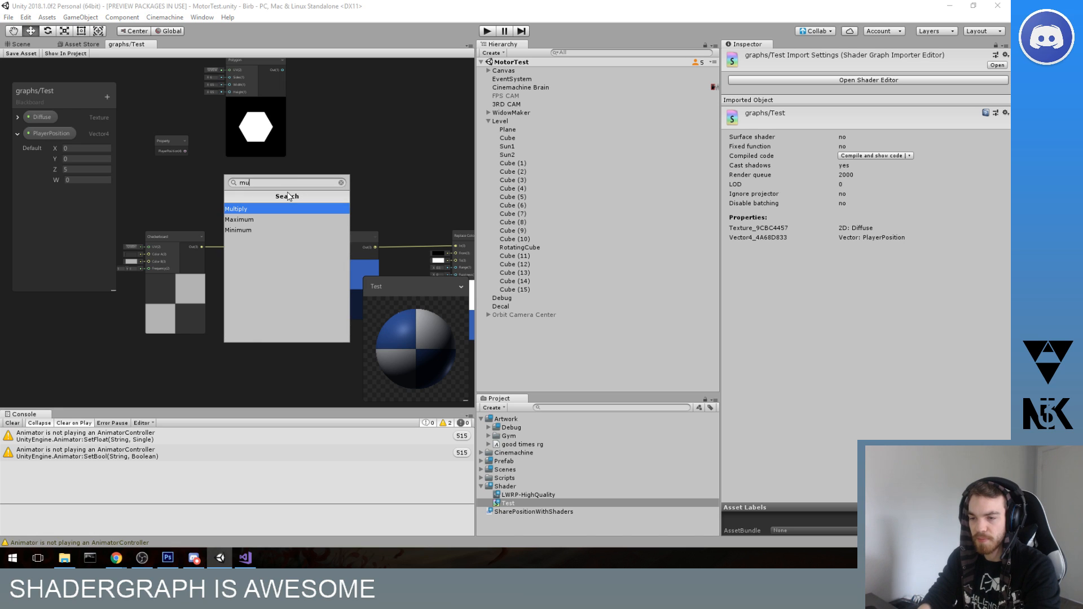
key("Return")
left_click_drag(309, 211, 319, 125)
left_click_drag(283, 94, 303, 156)
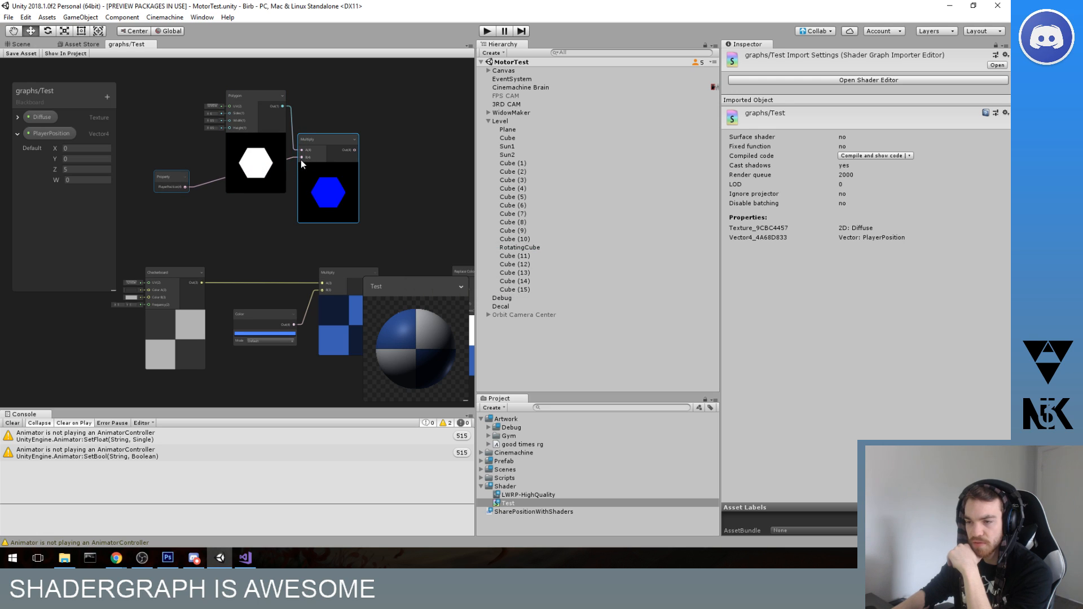
- Rearrange the Polygon and PlayerPosition nodes beside the new Multiply node and set PlayerPosition's default X to 5
left_click_drag(172, 181, 195, 214)
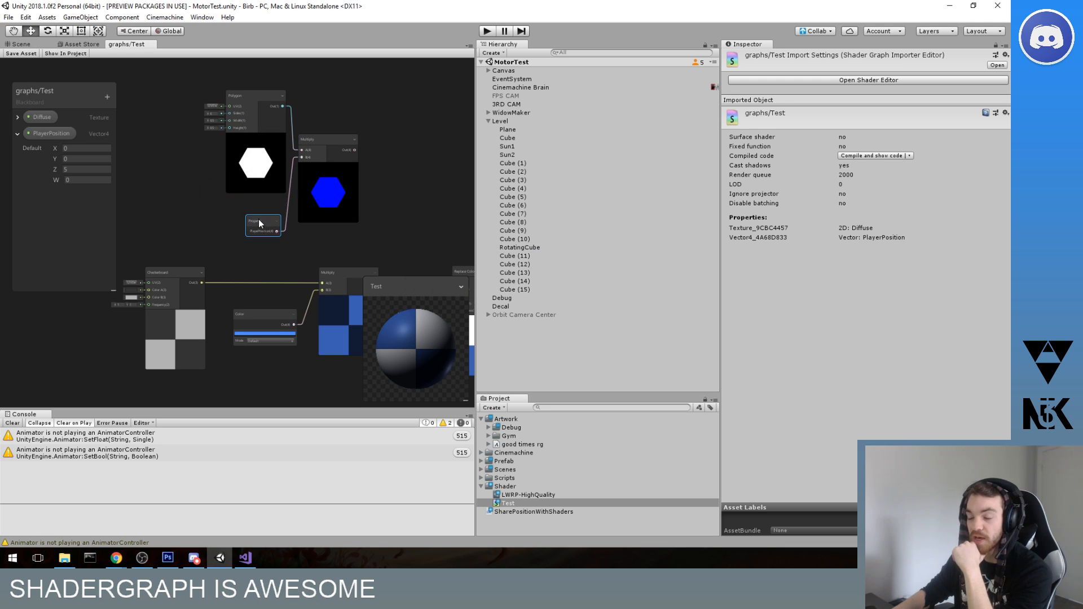
left_click_drag(259, 97, 251, 137)
left_click(272, 263)
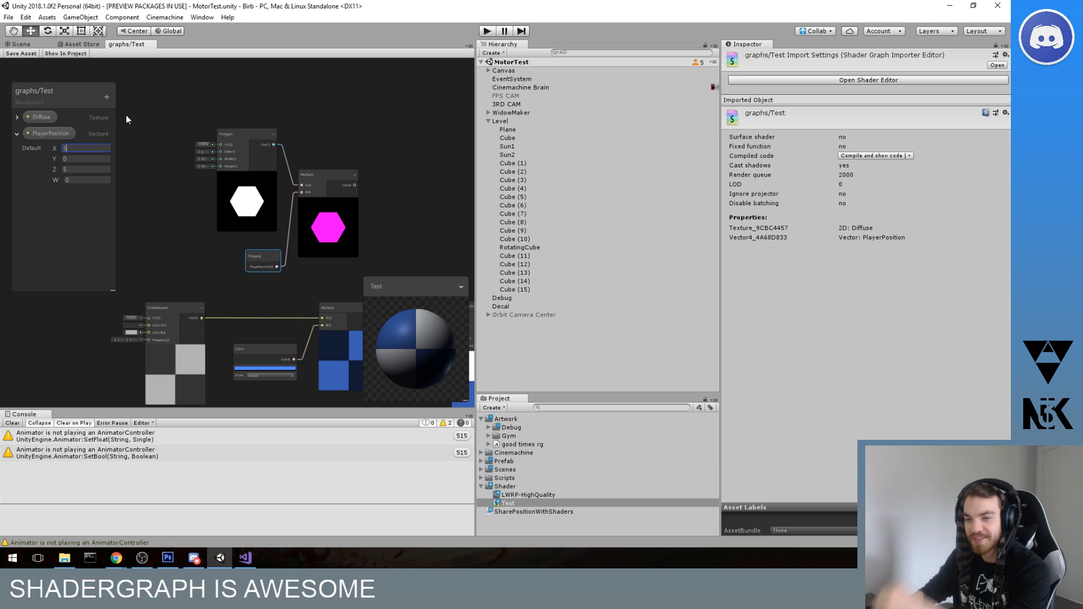
middle_click_drag(239, 253, 219, 215)
scroll(219, 215, "up", 4)
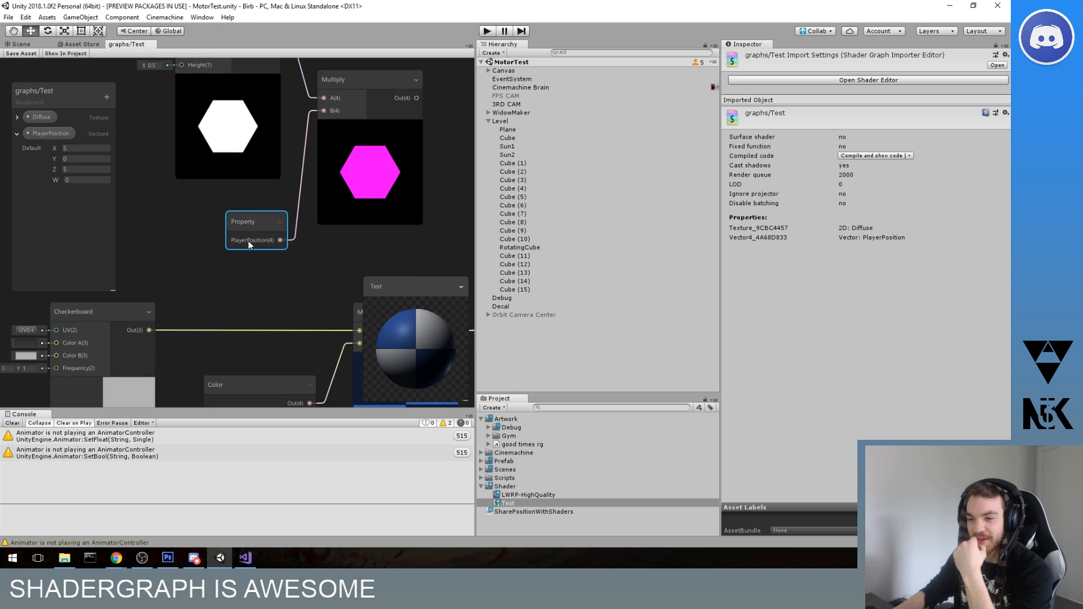
- Rename the PlayerPosition property to _PlayerPosition
scroll(250, 241, "down", 3)
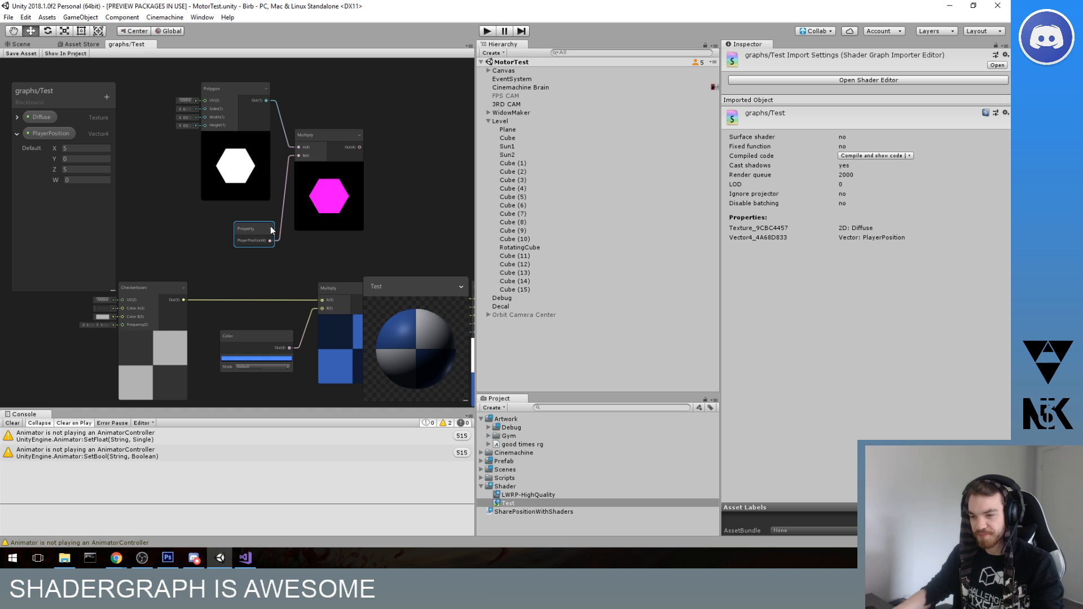
middle_click_drag(316, 160, 305, 131)
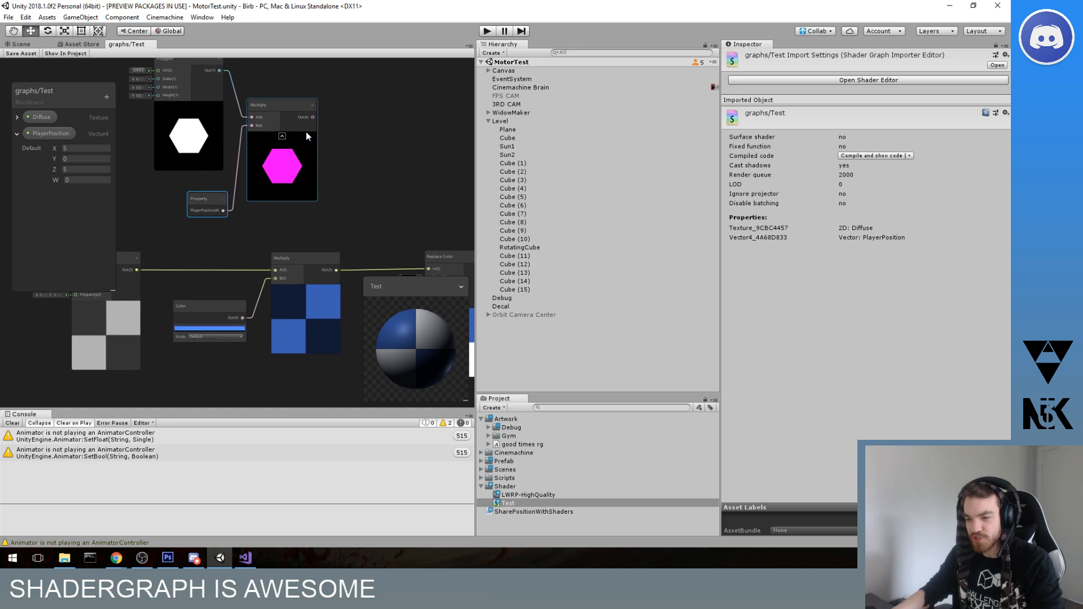
scroll(315, 156, "down", 3)
scroll(314, 151, "up", 2)
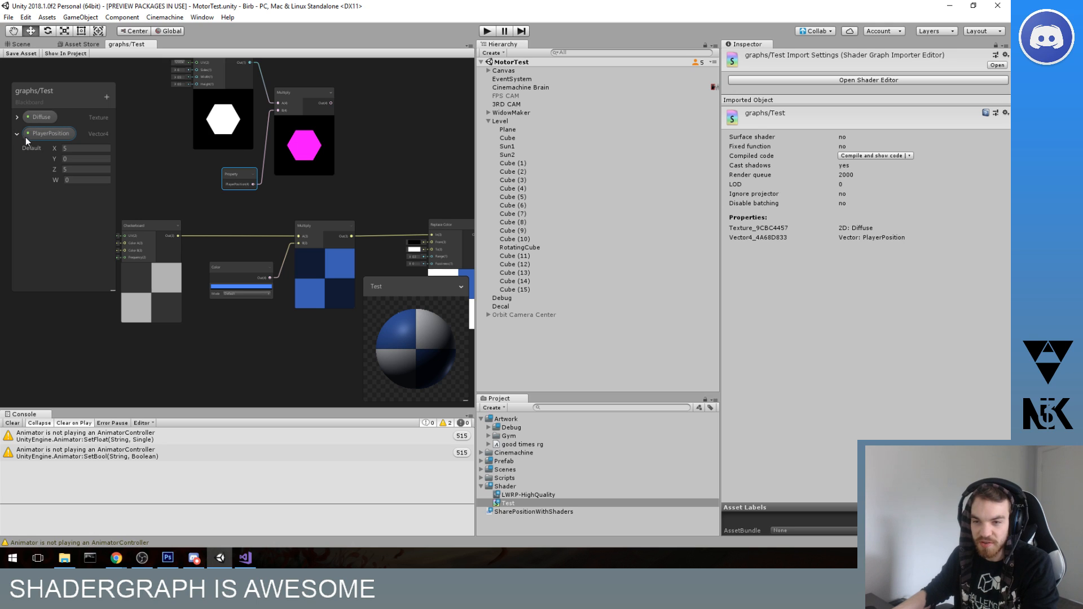
left_click(41, 134)
double_click(41, 133)
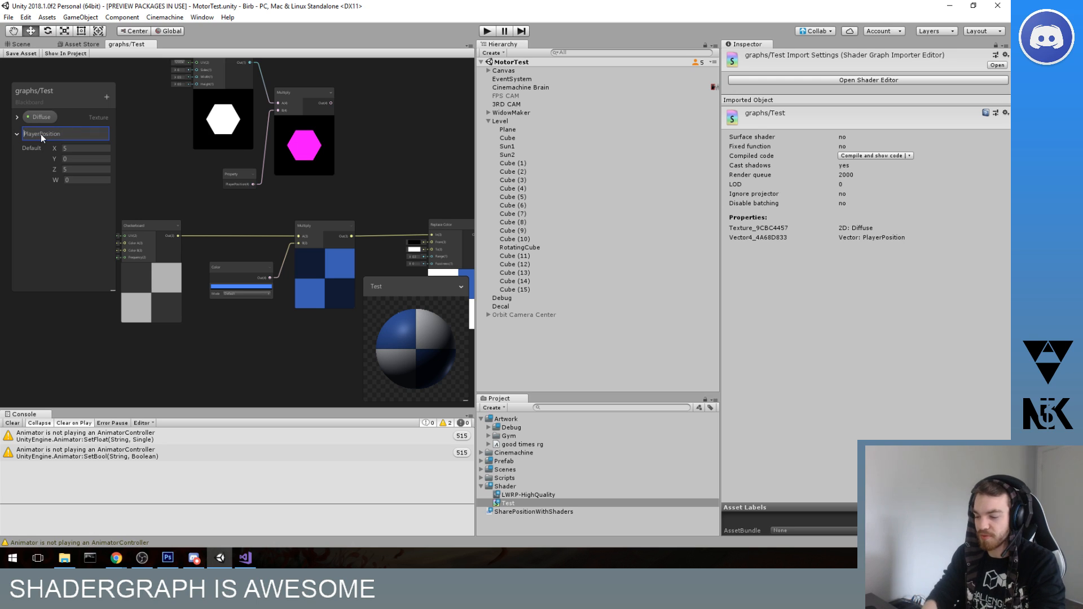
key("Home")
type("_")
left_click(328, 172)
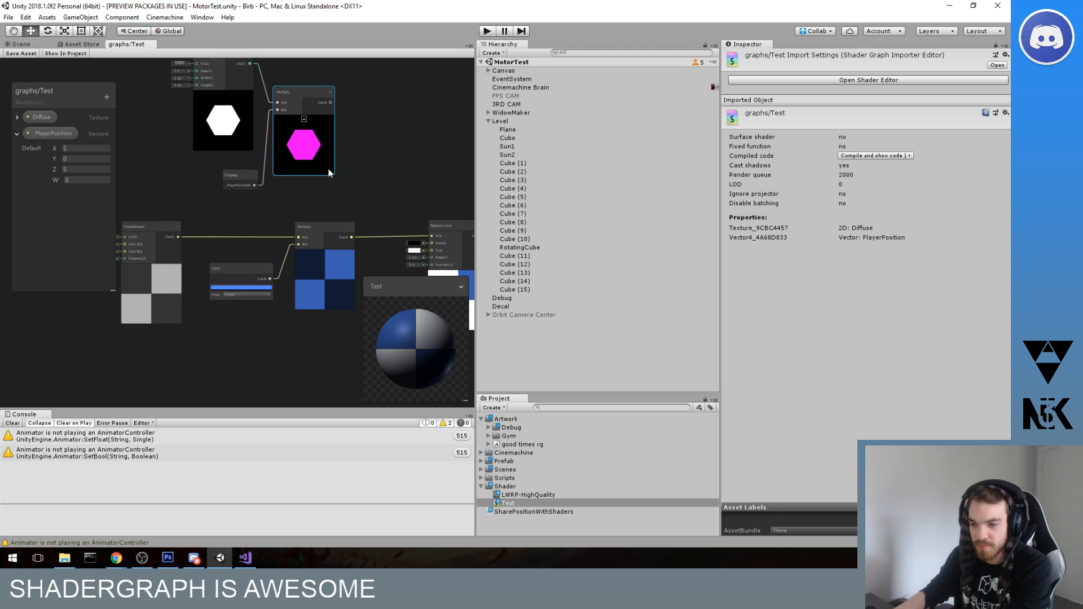
- Try removing the Polygon node and the Multiply node that combines it with _PlayerPosition
left_click(248, 90)
middle_click_drag(248, 90, 252, 121)
key("Delete")
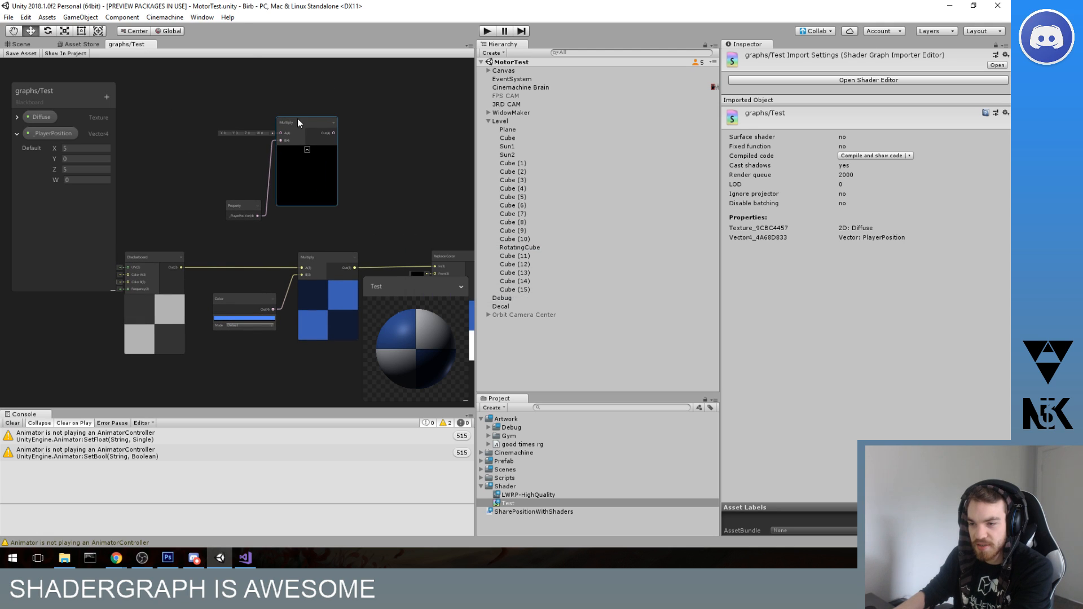
key("Delete")
- Try replacing the Color node with _PlayerPosition as the B input of the checkerboard's Multiply node
middle_click_drag(242, 194, 265, 86)
left_click_drag(265, 86, 267, 251)
key("Delete")
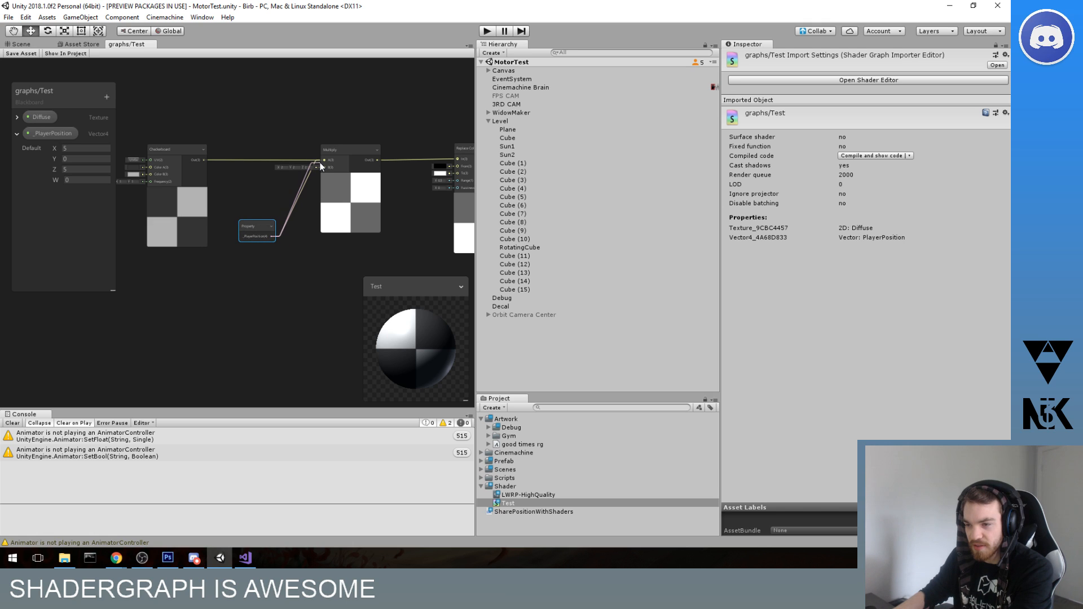
left_click_drag(320, 163, 325, 170)
middle_click_drag(294, 192, 289, 195)
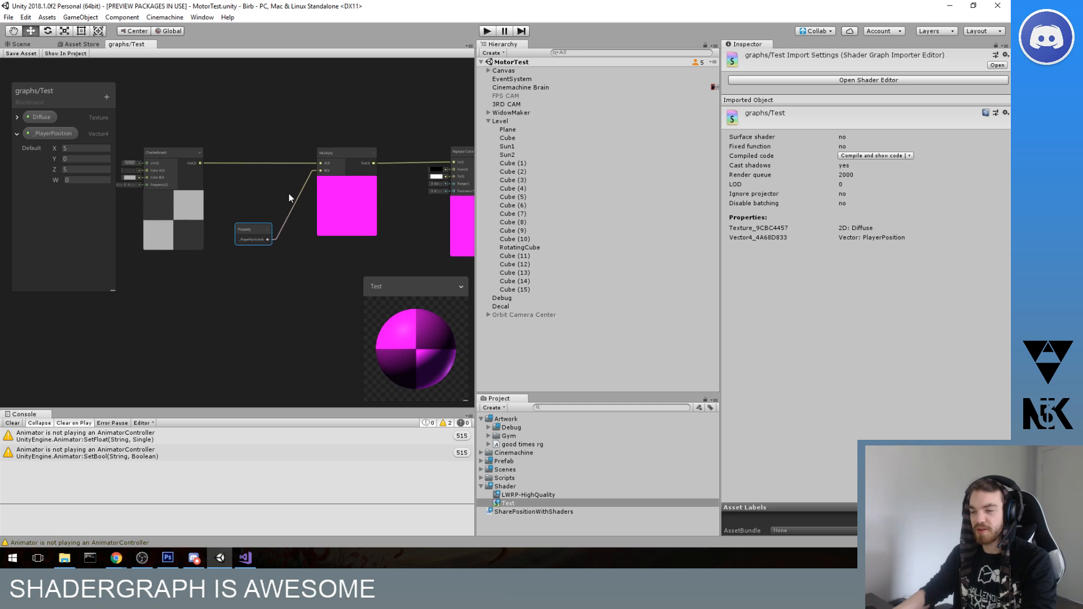
scroll(280, 192, "up", 4)
scroll(280, 191, "down", 3)
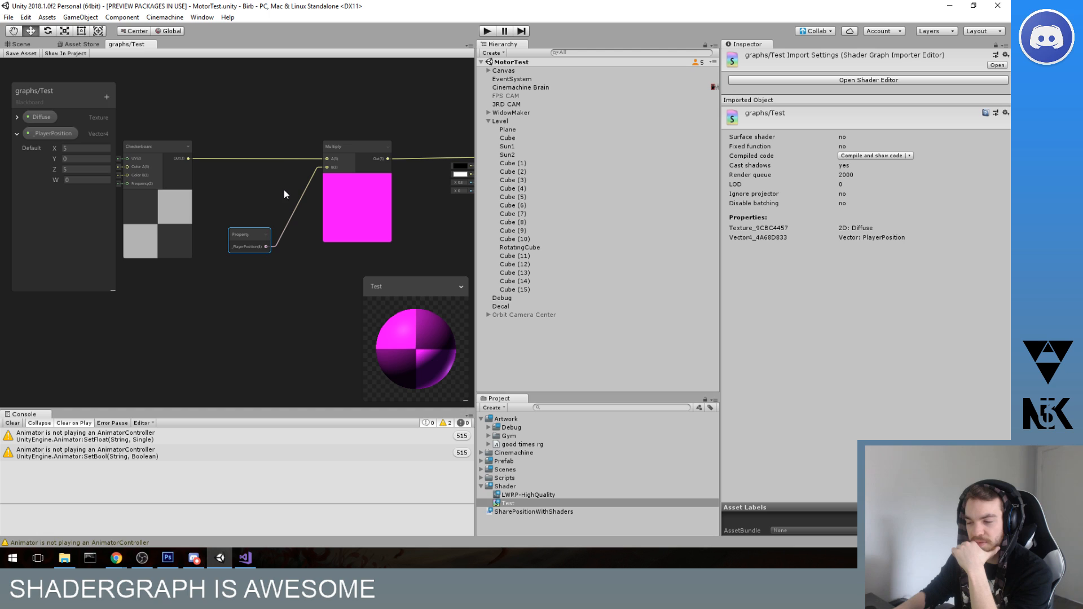
middle_click_drag(283, 190, 298, 187)
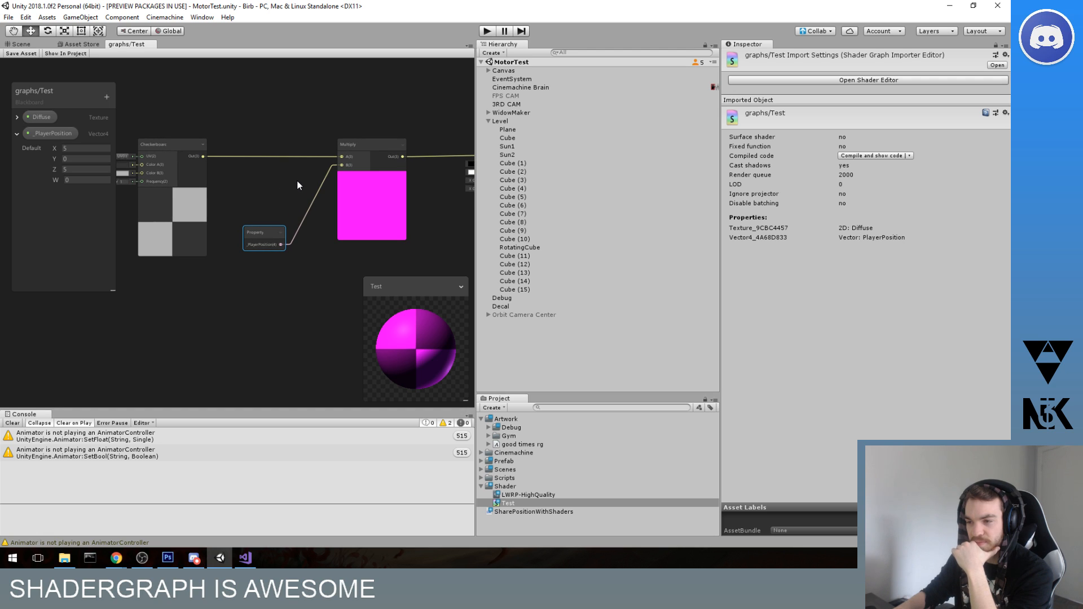
- Undo the _PlayerPosition connection and the deletions of the Color, Multiply and Polygon nodes
key("ctrl+z")
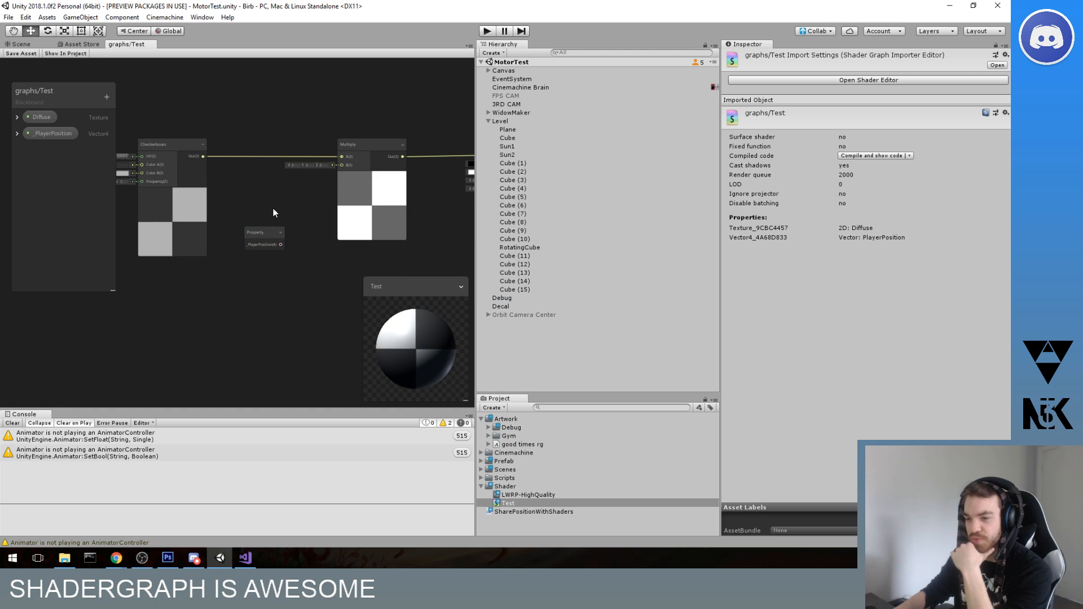
scroll(281, 161, "up", 3)
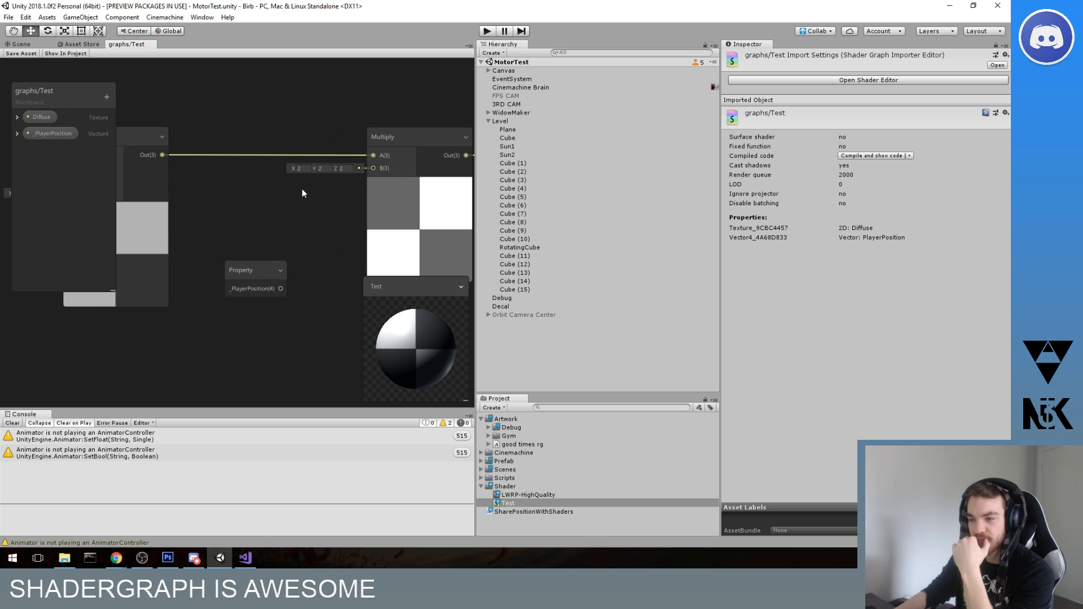
scroll(276, 252, "down", 5)
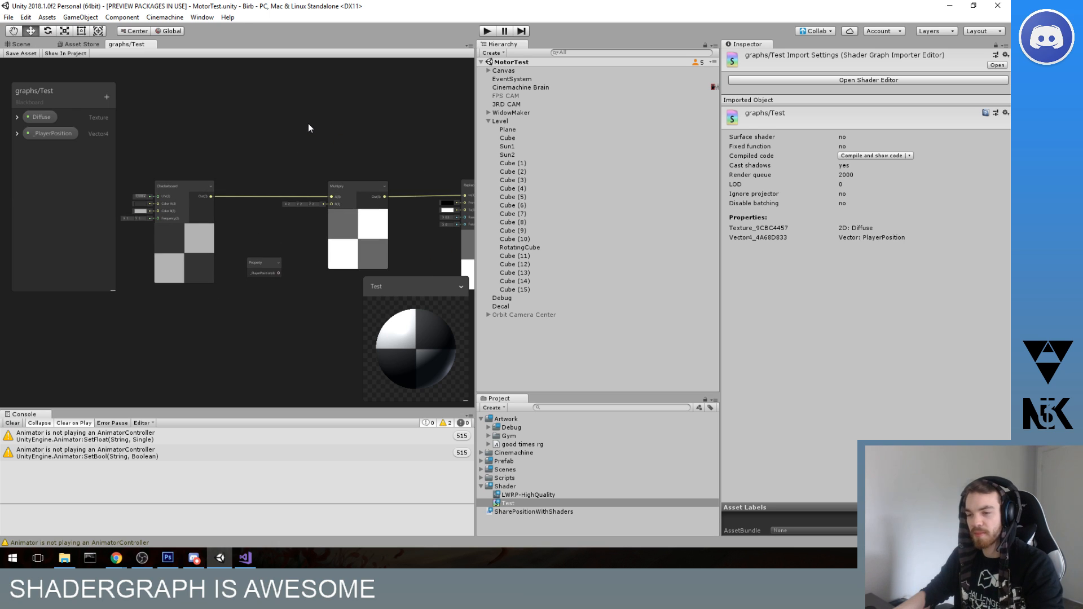
key("ctrl+z")
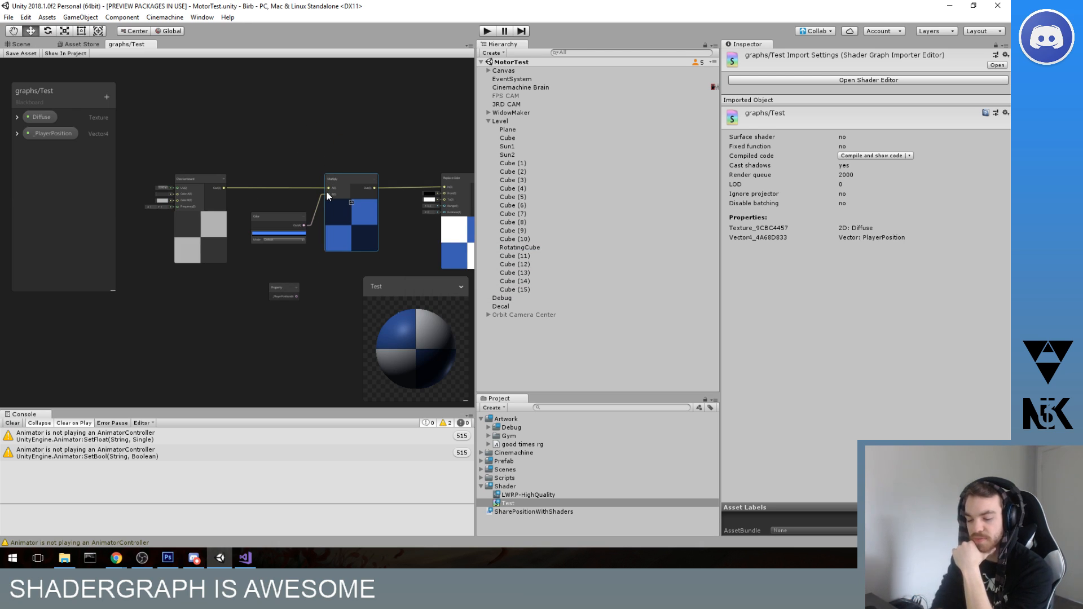
key("ctrl+z")
key("ctrl+z")
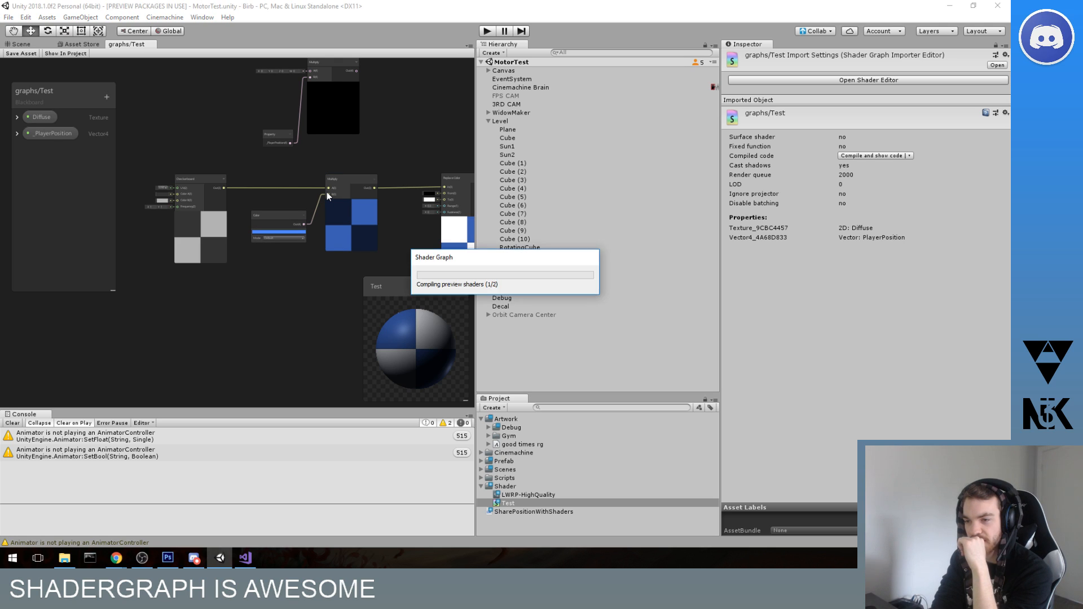
scroll(348, 82, "up", 5)
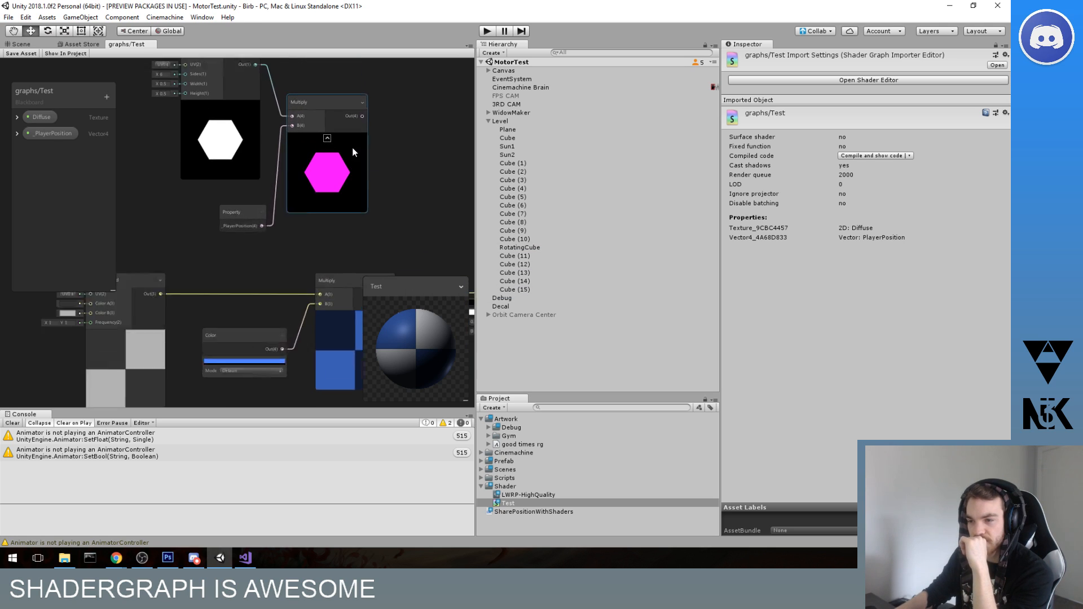
scroll(376, 163, "down", 4)
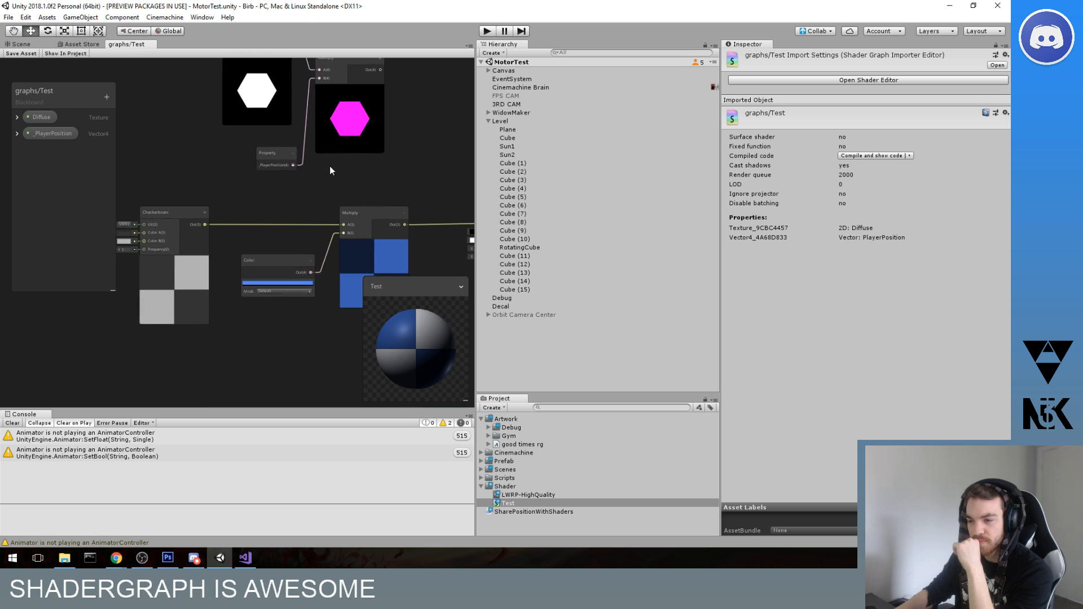
- Examine how the Polygon and _PlayerPosition nodes feed their Multiply node compared with the checkerboard branch below
middle_click_drag(313, 174, 317, 231)
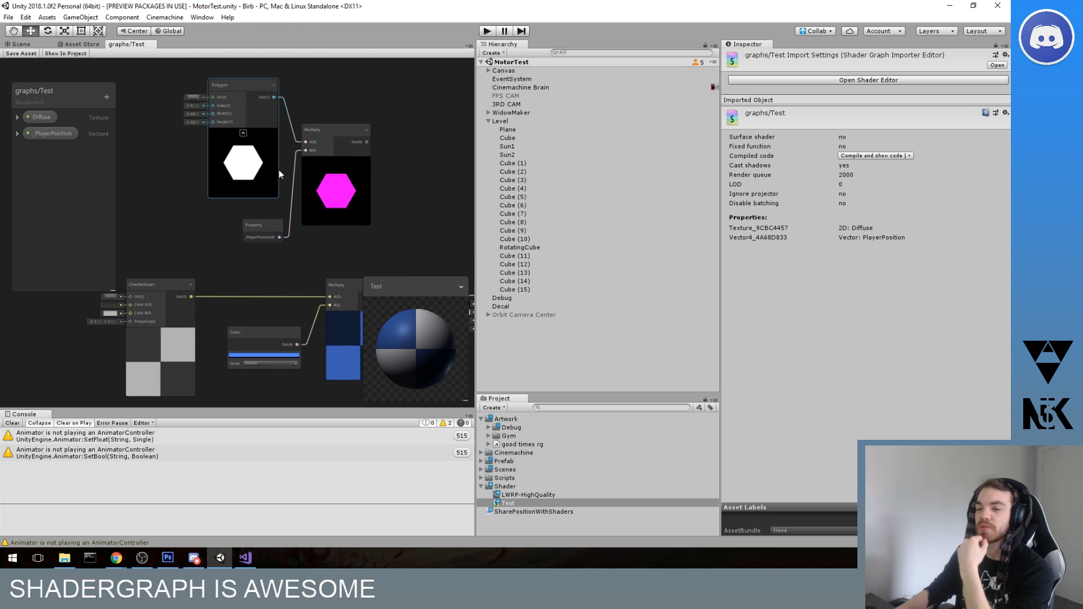
scroll(303, 162, "up", 3)
middle_click_drag(340, 115, 345, 141)
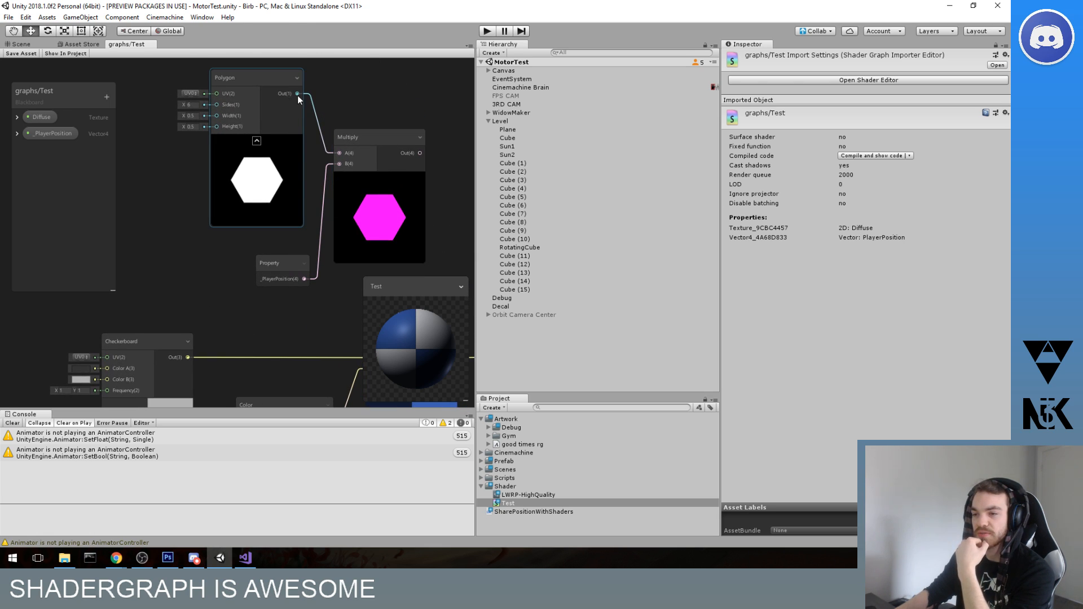
middle_click_drag(376, 181, 338, 132)
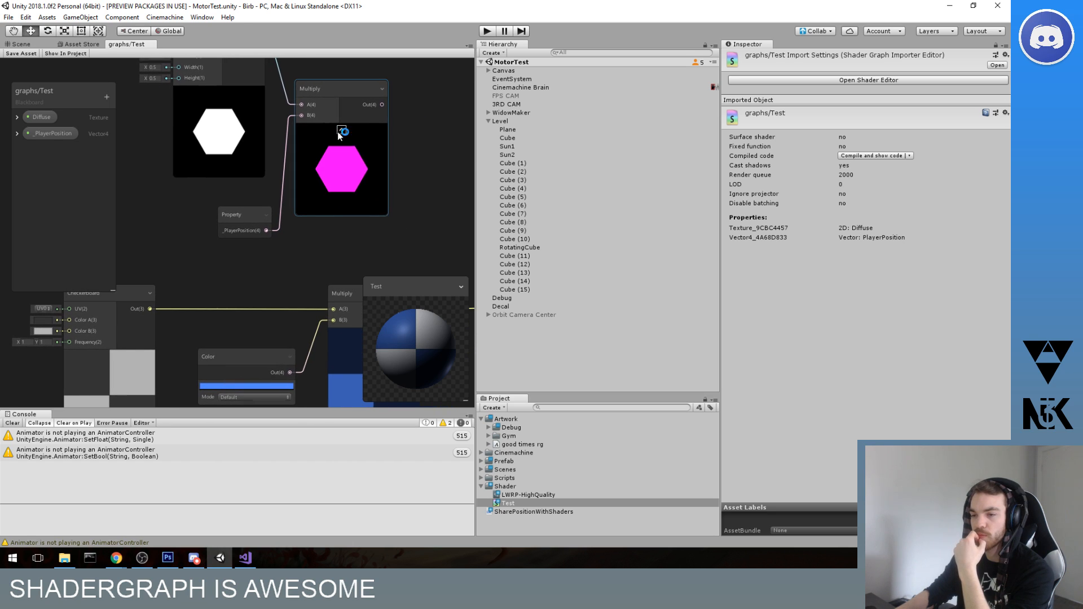
right_click(338, 132)
left_click(367, 84)
middle_click_drag(403, 176, 394, 131)
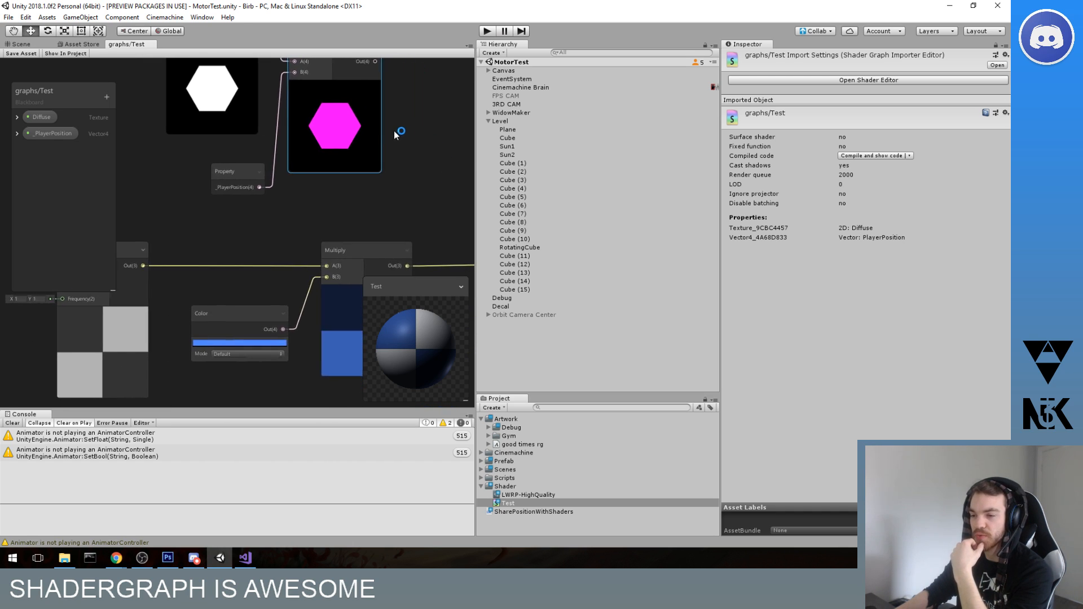
scroll(394, 130, "down", 3)
middle_click_drag(366, 182, 336, 161)
scroll(337, 161, "up", 1)
scroll(336, 165, "down", 1)
middle_click_drag(319, 224, 353, 278)
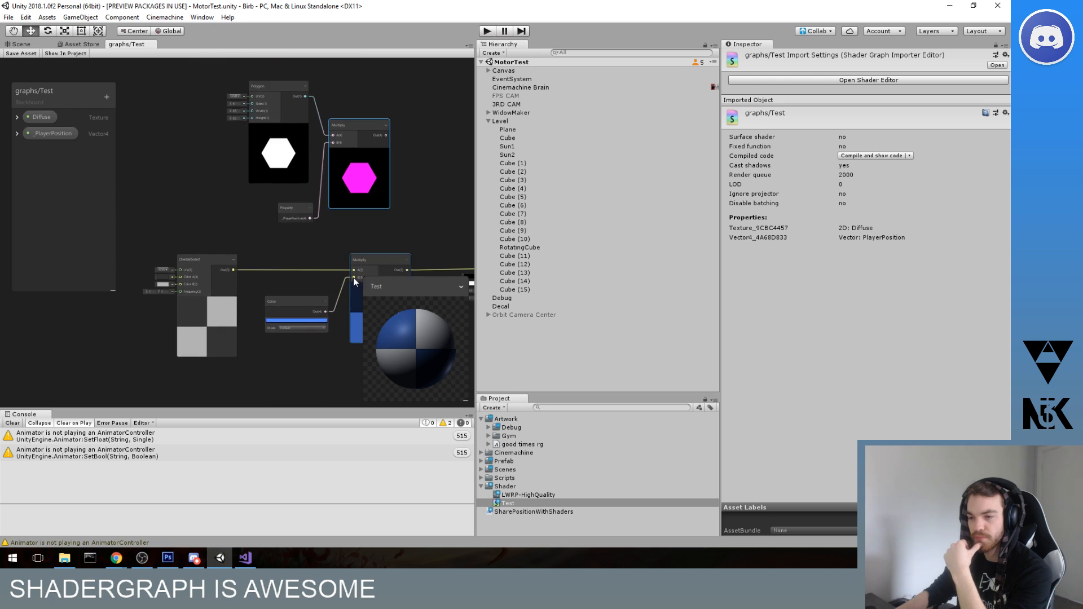
left_click(292, 209)
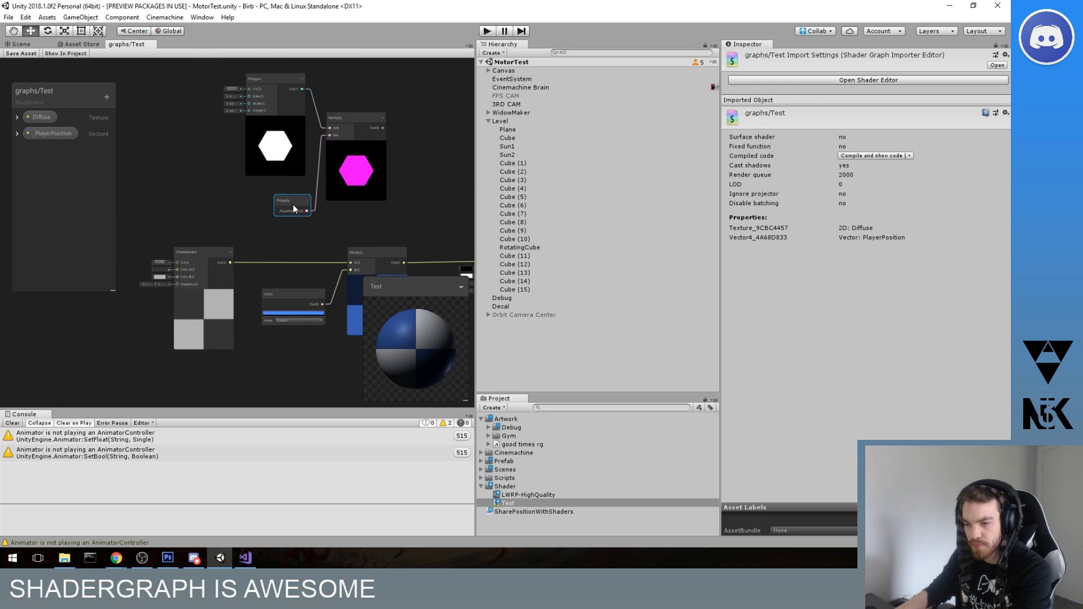
left_click(347, 116)
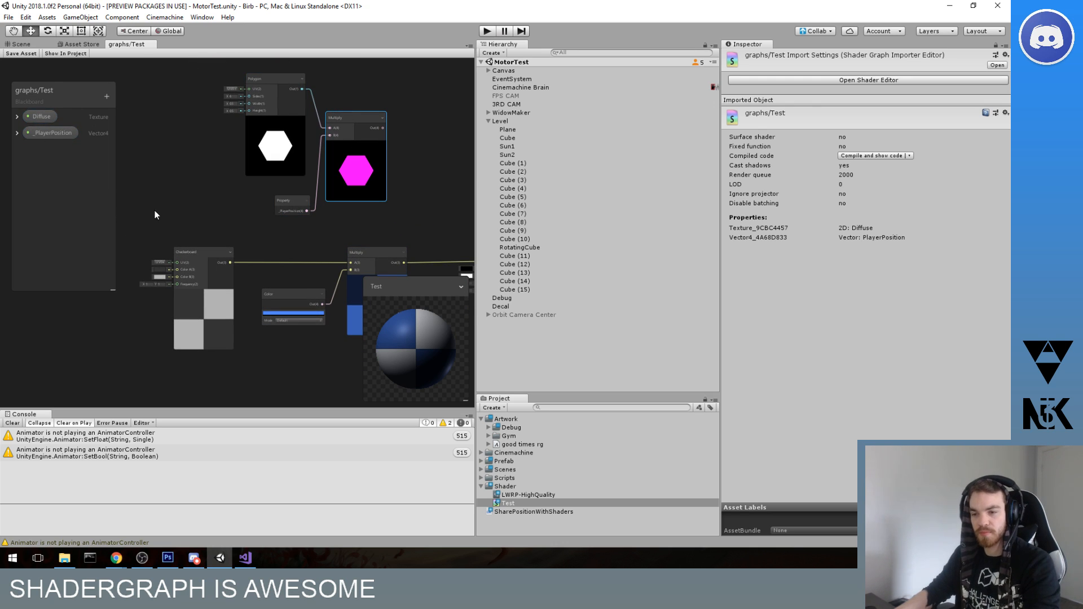
- Add a geometry Position node and place it just below the Color node
middle_click_drag(271, 317, 245, 254)
left_click(252, 317)
key("space")
type("wor")
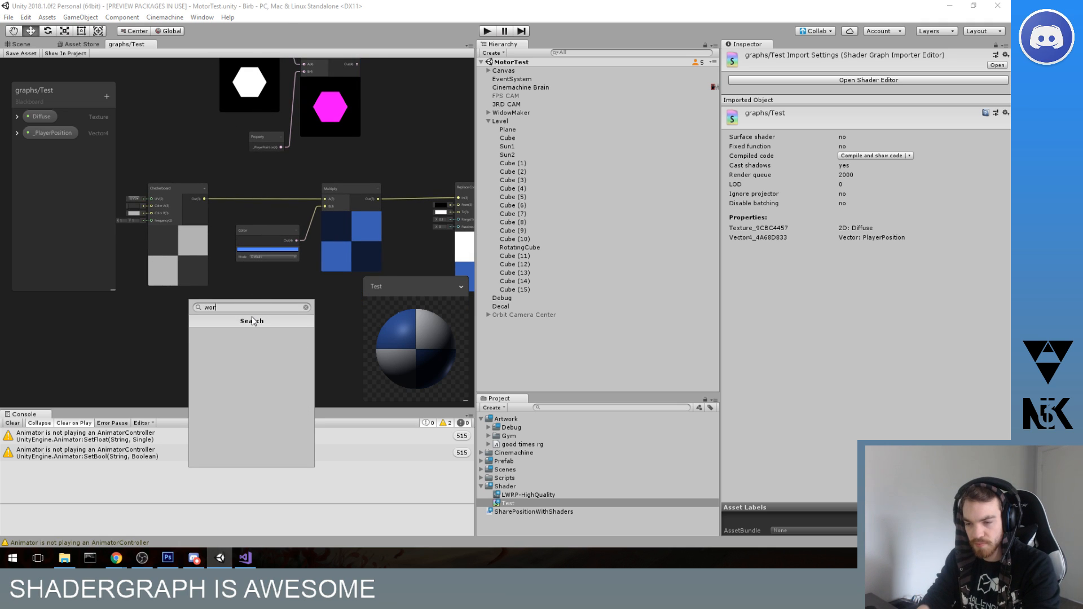
key("BackSpace")
key("BackSpace")
key("BackSpace")
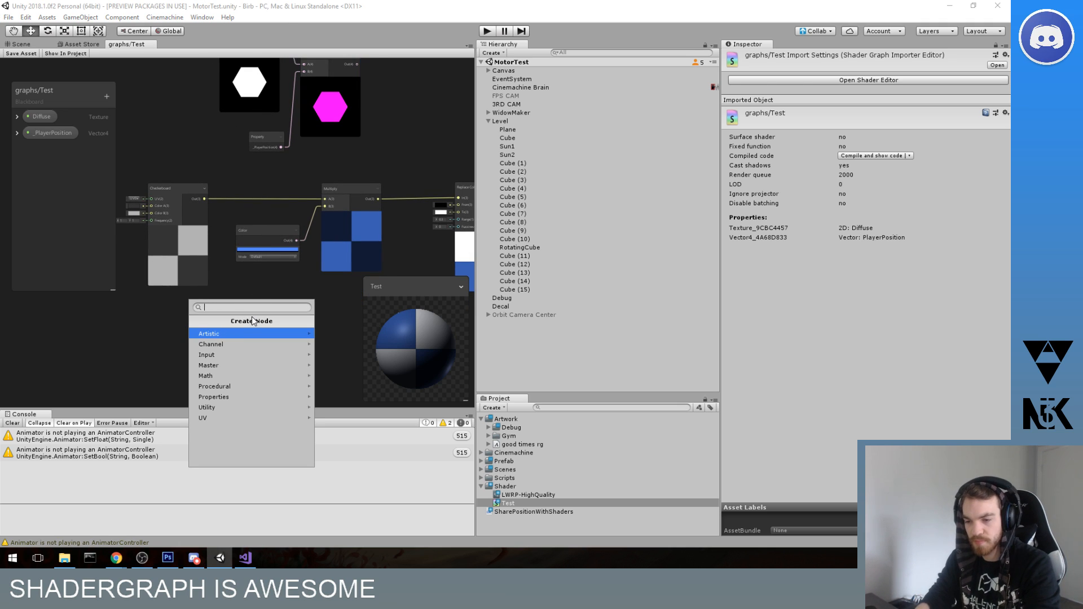
left_click(222, 354)
left_click(230, 352)
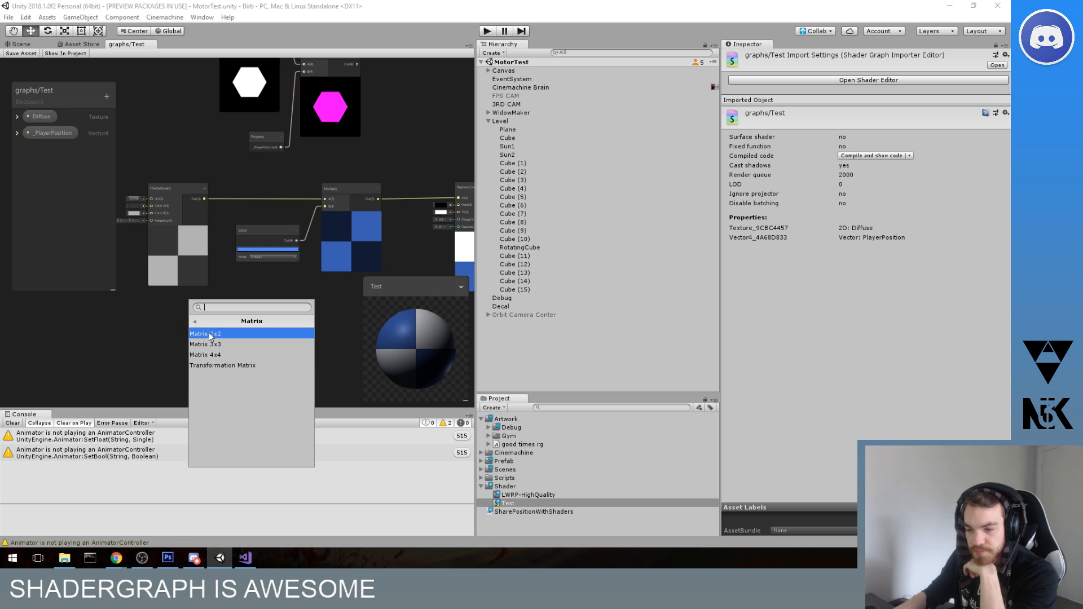
left_click(194, 321)
left_click(227, 346)
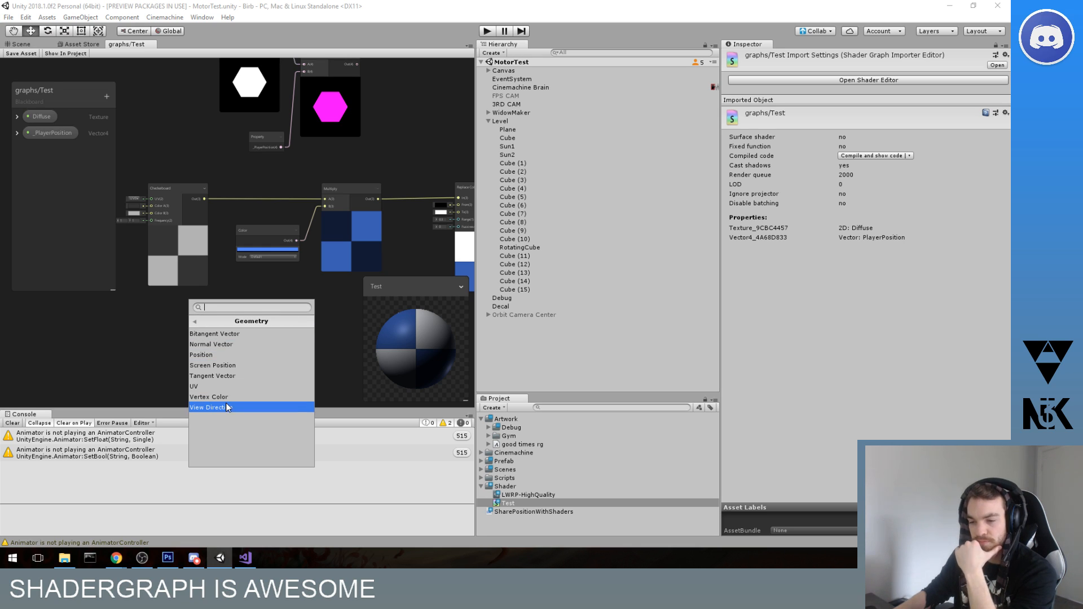
left_click(209, 356)
left_click_drag(280, 315, 269, 302)
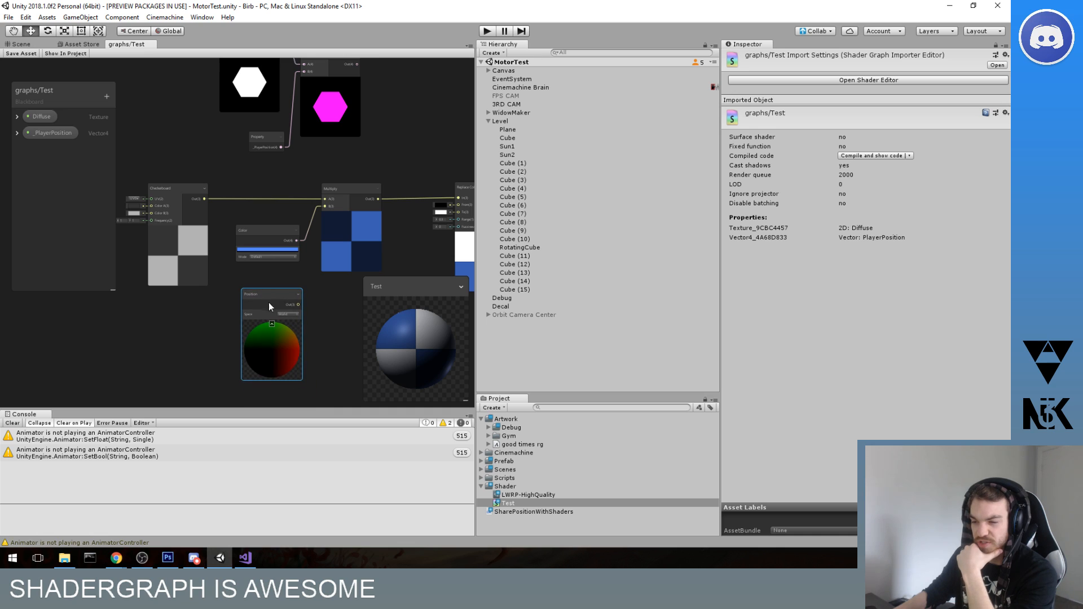
- Check the coordinate space options of the Position node, keeping World
scroll(283, 296, "up", 3)
left_click(290, 279)
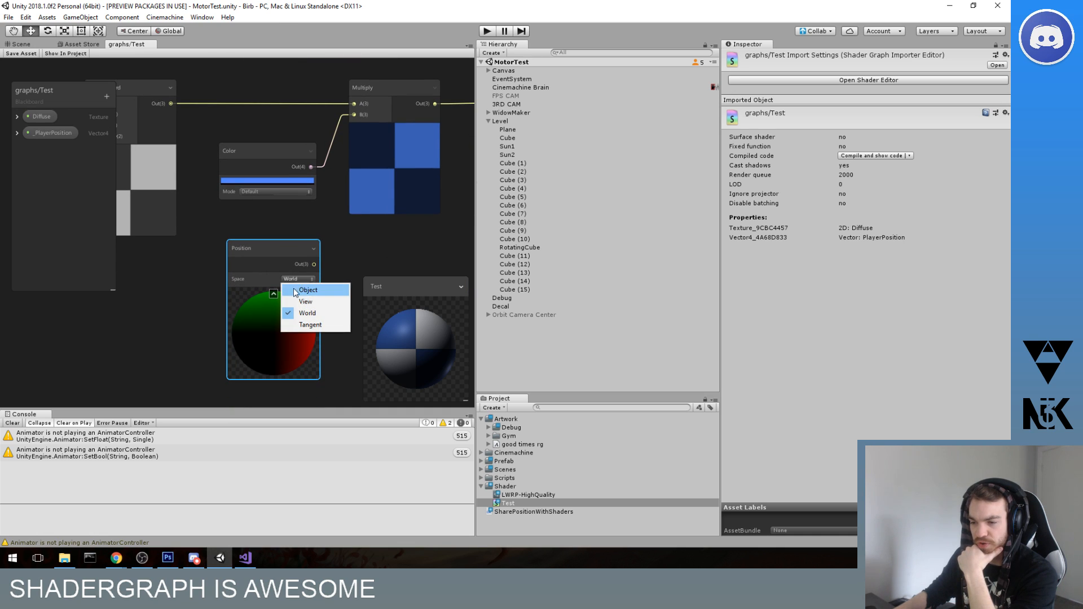
left_click(315, 313)
scroll(326, 277, "down", 3)
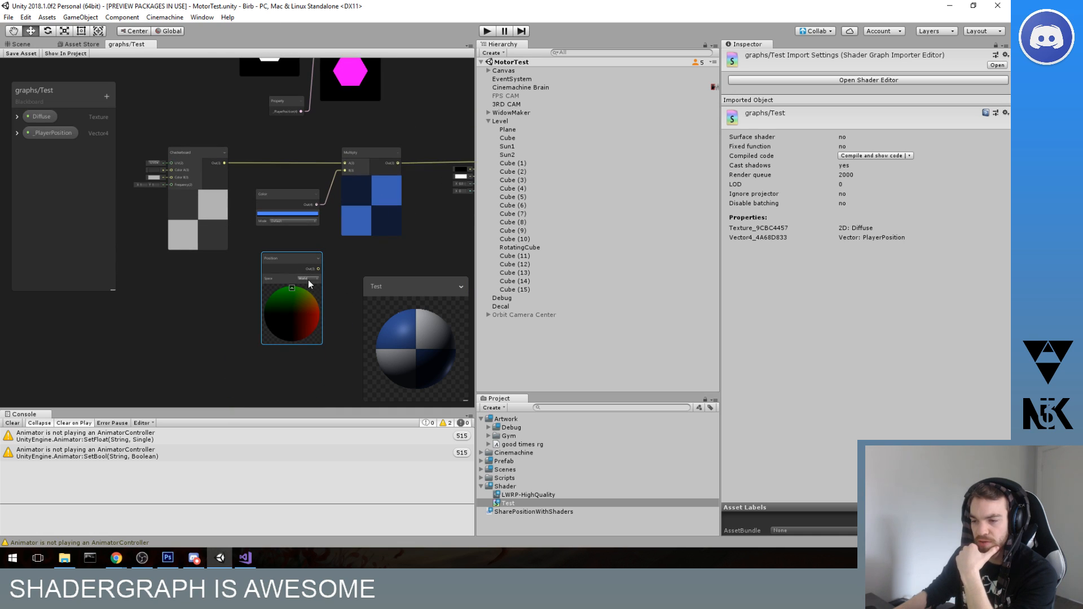
left_click(308, 278)
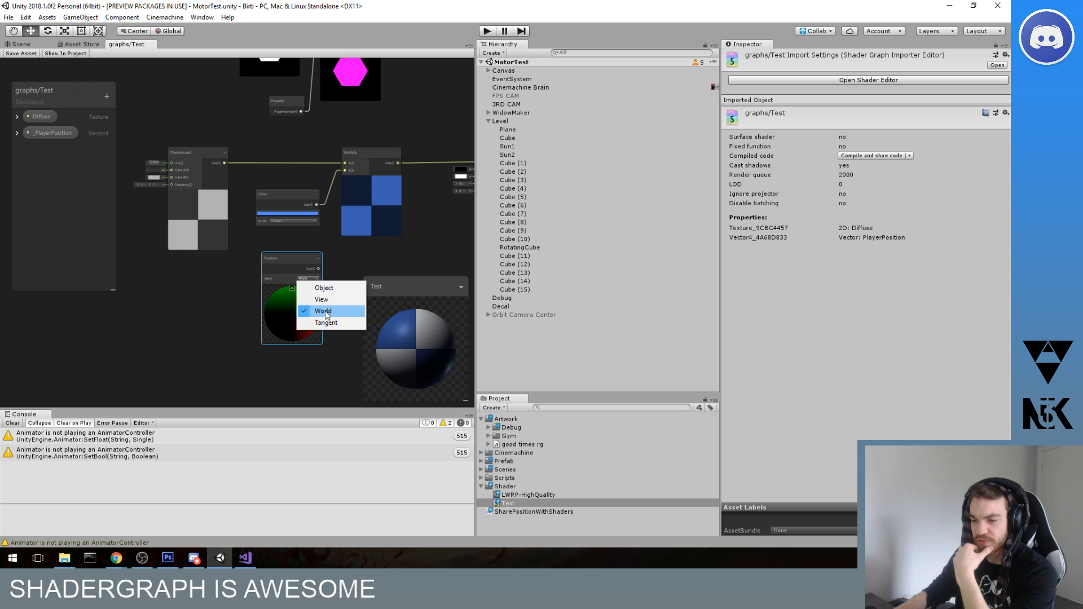
left_click(325, 312)
scroll(296, 274, "up", 4)
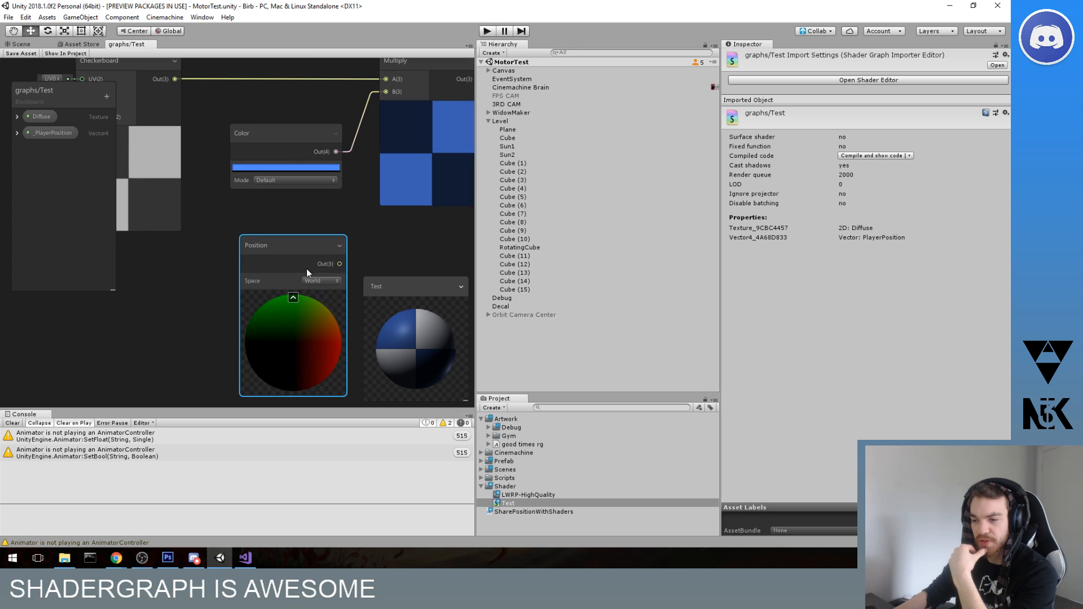
- Try the Position node as the B input of the checkerboard's Multiply node, then reconnect the Color node there
scroll(362, 237, "down", 3)
left_click_drag(337, 267, 363, 168)
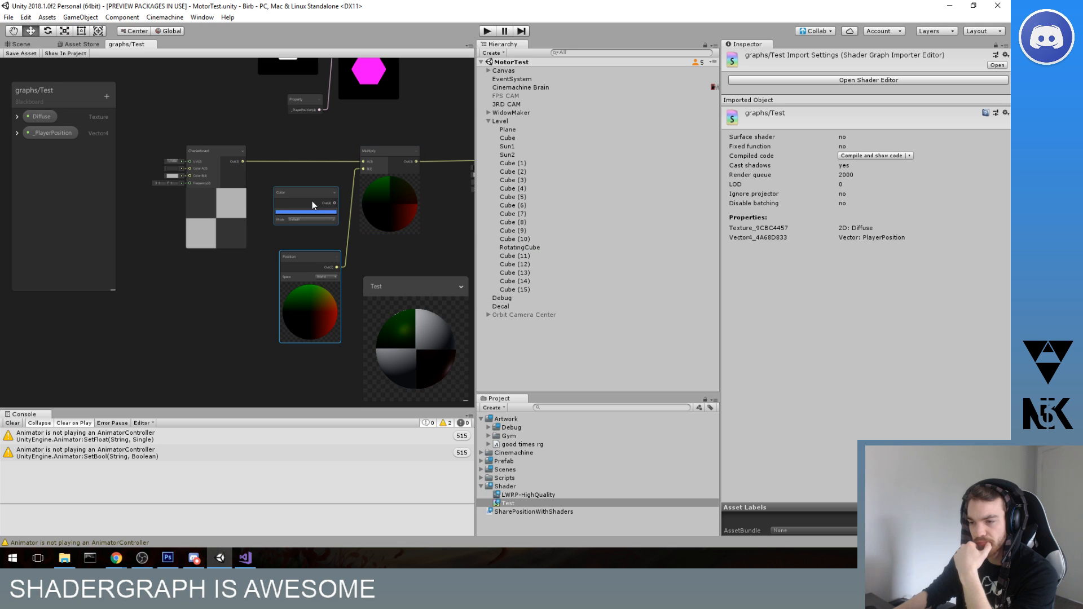
middle_click_drag(358, 223, 350, 221)
left_click_drag(327, 201, 355, 167)
- Move the Position node up beside the Polygon branch and try it as the B input of that branch's Multiply node
left_click_drag(310, 258, 228, 147)
middle_click_drag(228, 148, 247, 188)
scroll(246, 188, "up", 1)
left_click_drag(294, 110, 281, 82)
middle_click_drag(305, 156, 264, 150)
left_click_drag(280, 265, 261, 238)
right_click(261, 238)
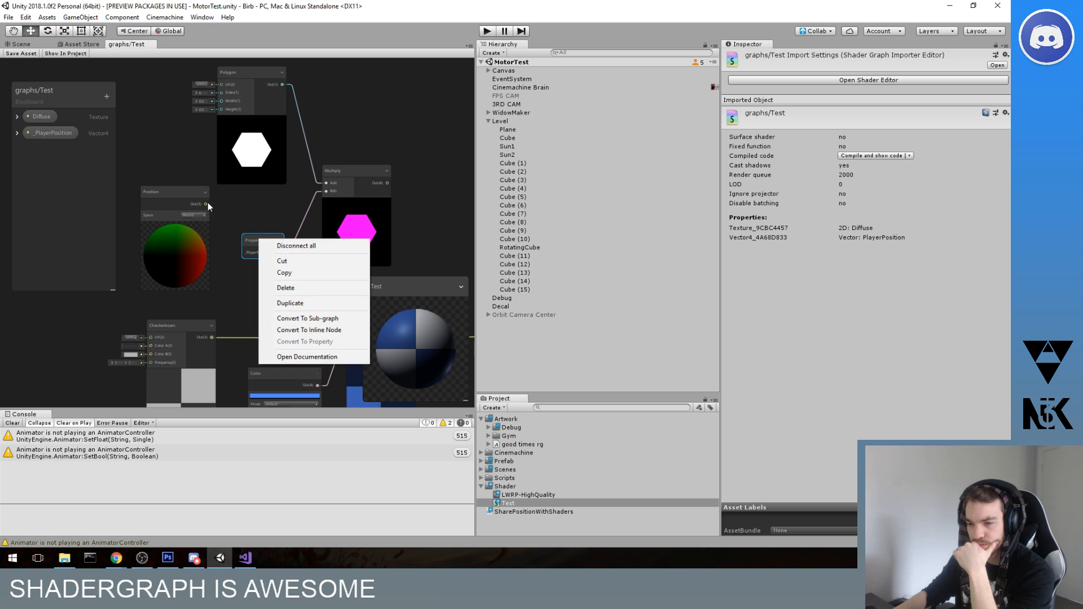
left_click(205, 204)
left_click_drag(205, 205, 325, 194)
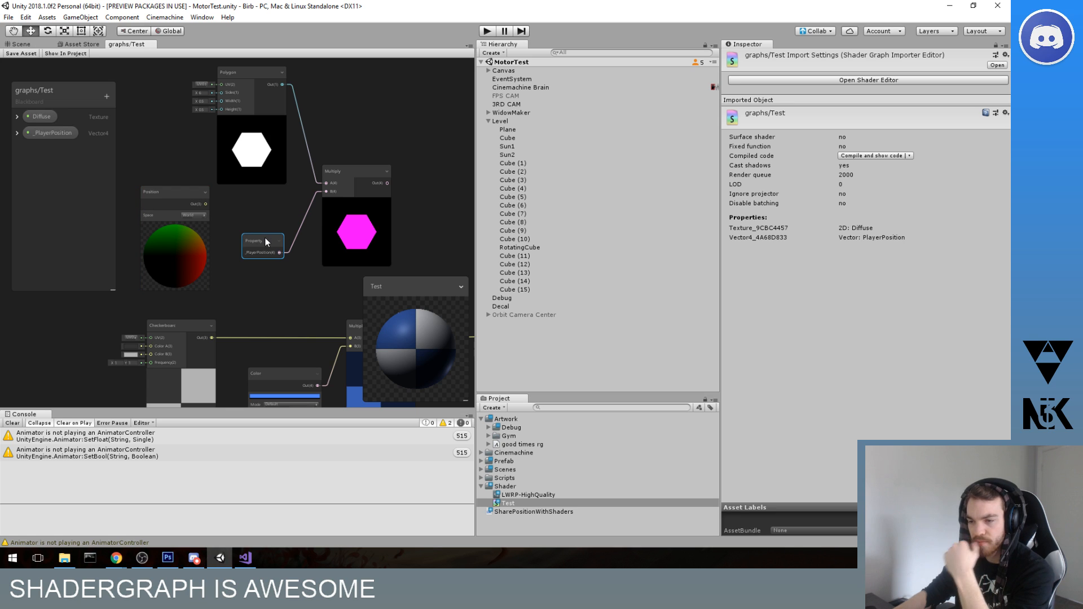
- Delete the _PlayerPosition and Position nodes and move the Polygon branch's Multiply node up beside the Polygon node
key("Delete")
left_click(178, 190)
key("Delete")
left_click_drag(356, 168, 379, 91)
middle_click_drag(313, 129, 313, 137)
scroll(314, 141, "down", 3)
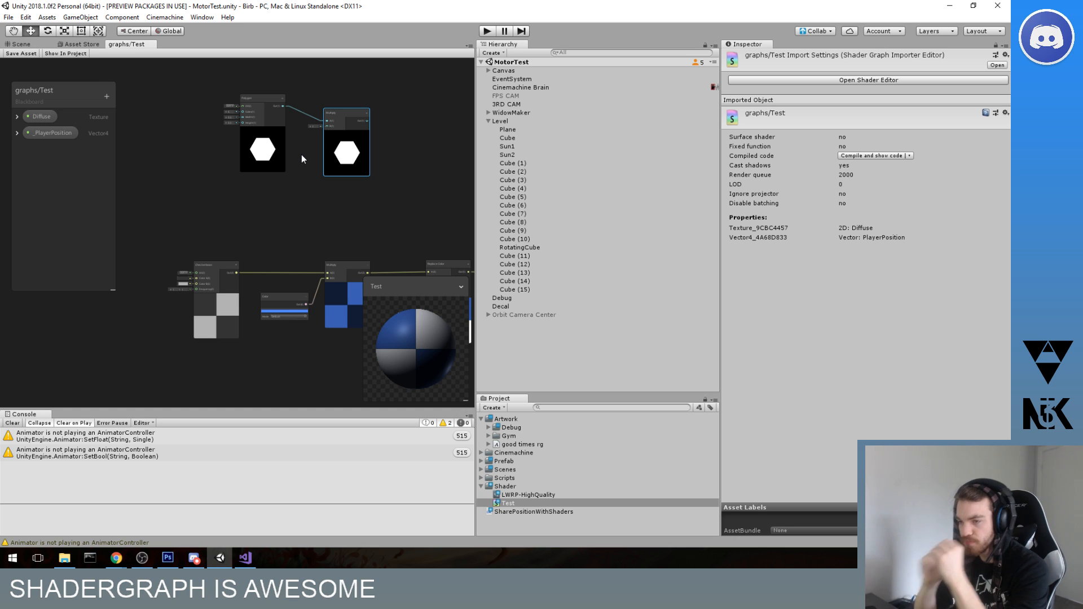
- Add a geometry Position node in the empty area between the Polygon and checkerboard branches
middle_click_drag(309, 245, 258, 212)
middle_click_drag(294, 111, 292, 132)
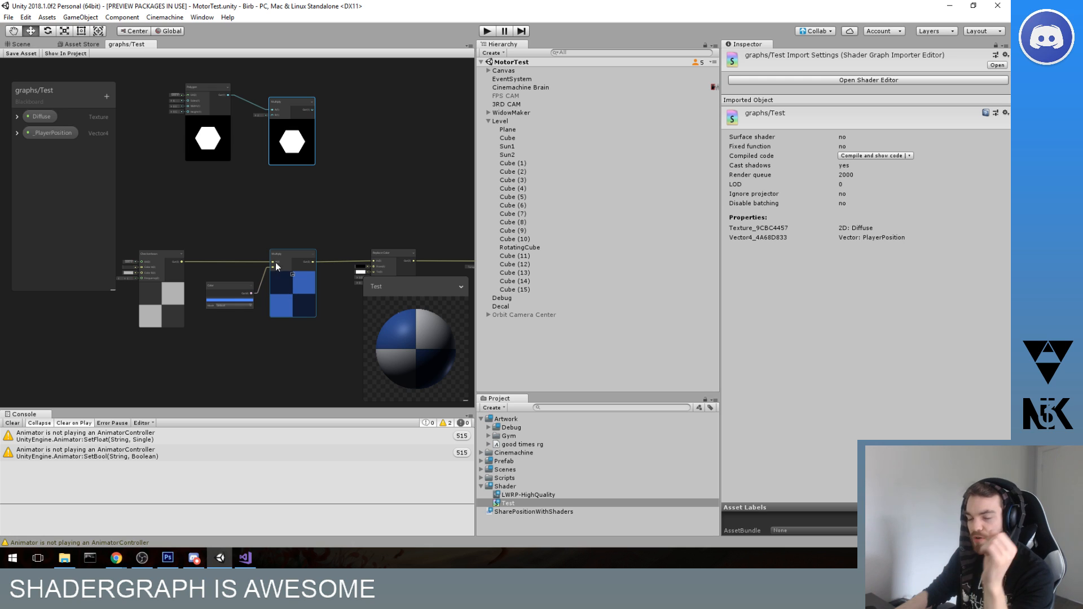
scroll(353, 143, "up", 4)
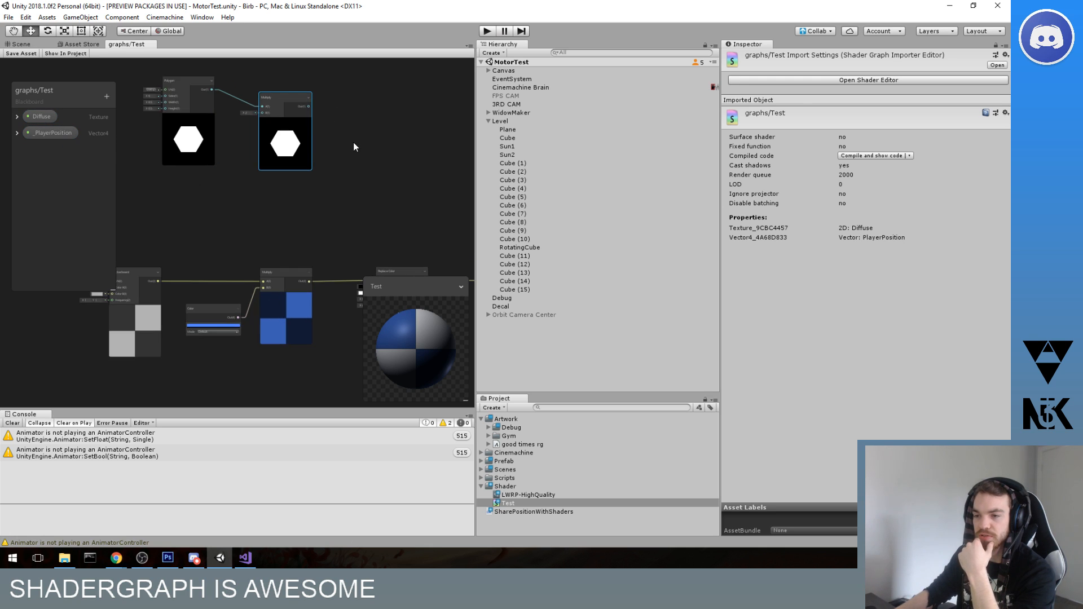
middle_click_drag(341, 167, 383, 195)
scroll(341, 160, "down", 2)
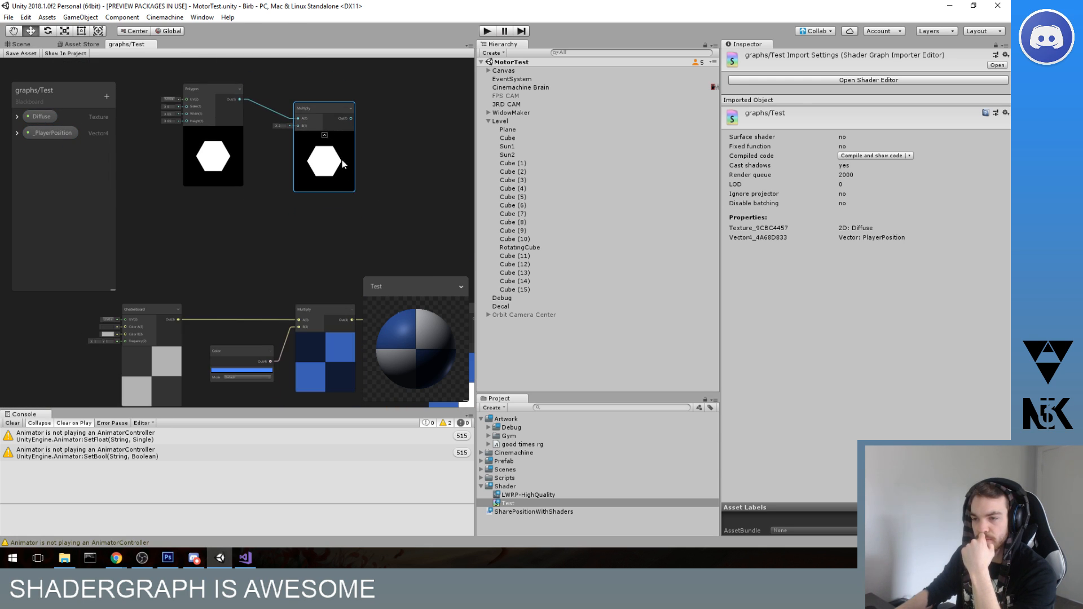
left_click(364, 212)
key("space")
type("pos")
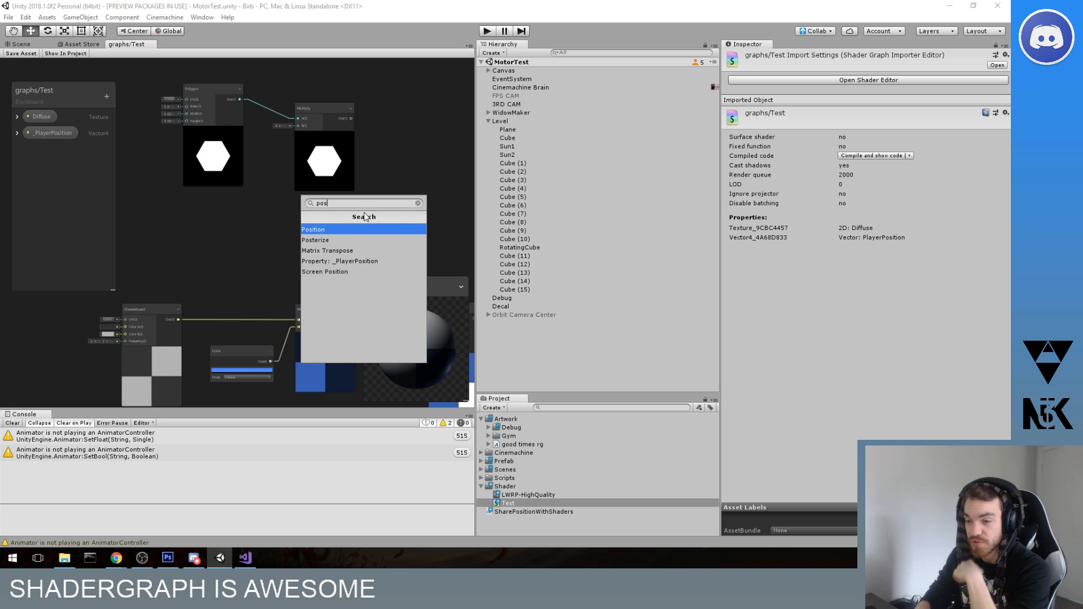
key("Return")
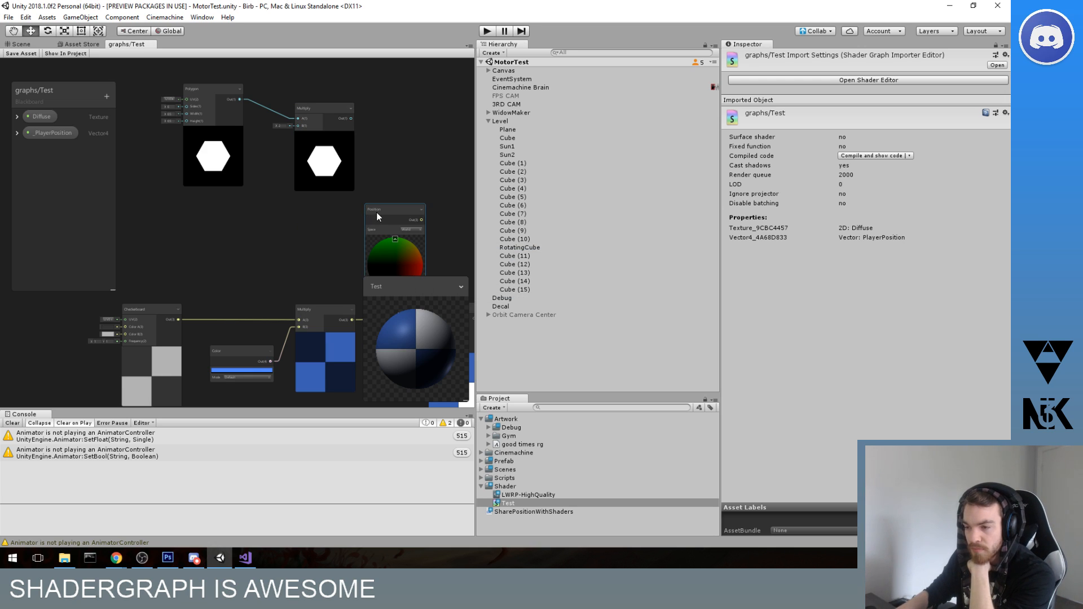
- Place the Position node below the Polygon node and move the Polygon node higher
left_click_drag(377, 212, 230, 182)
scroll(273, 224, "up", 3)
middle_click_drag(260, 193, 286, 218)
scroll(279, 209, "down", 3)
left_click_drag(241, 137, 242, 91)
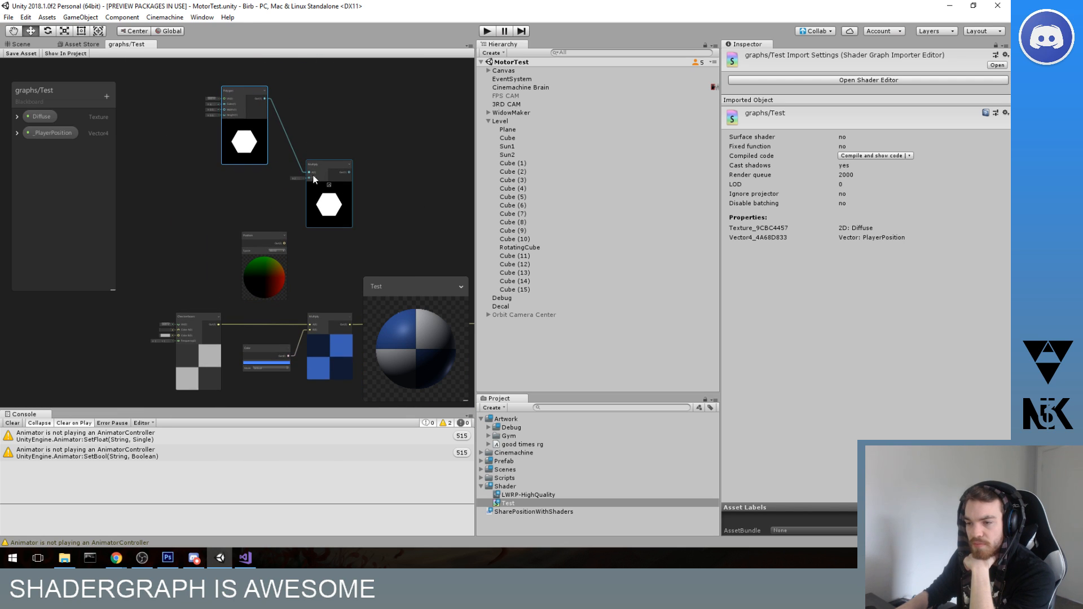
- Try the Position node as the B input of the Polygon's Multiply node, then delete that connection
left_click_drag(285, 243, 309, 178)
scroll(303, 215, "up", 5)
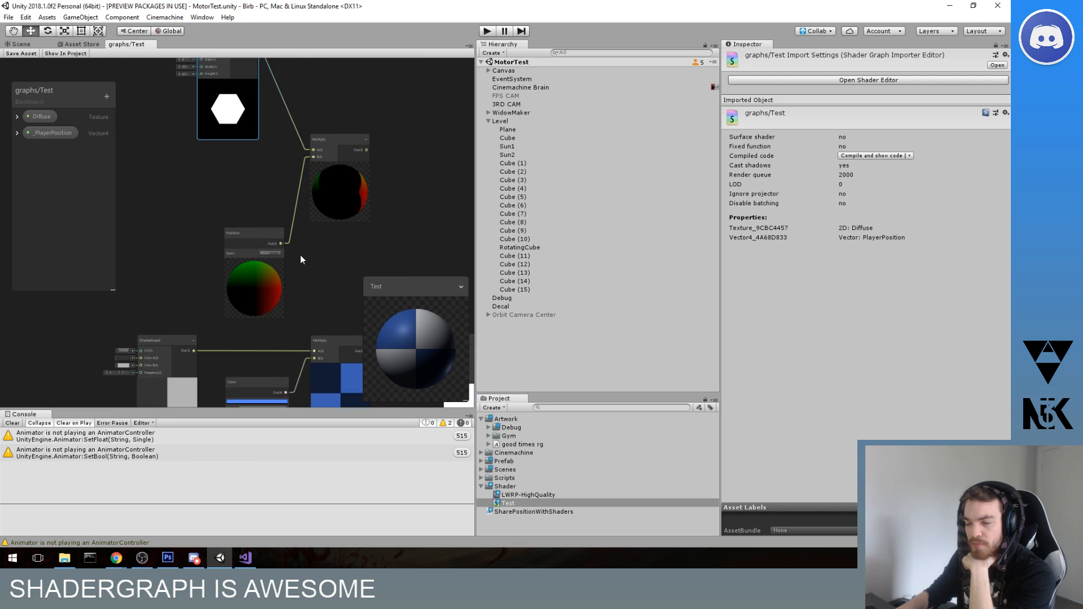
left_click(303, 148)
key("Delete")
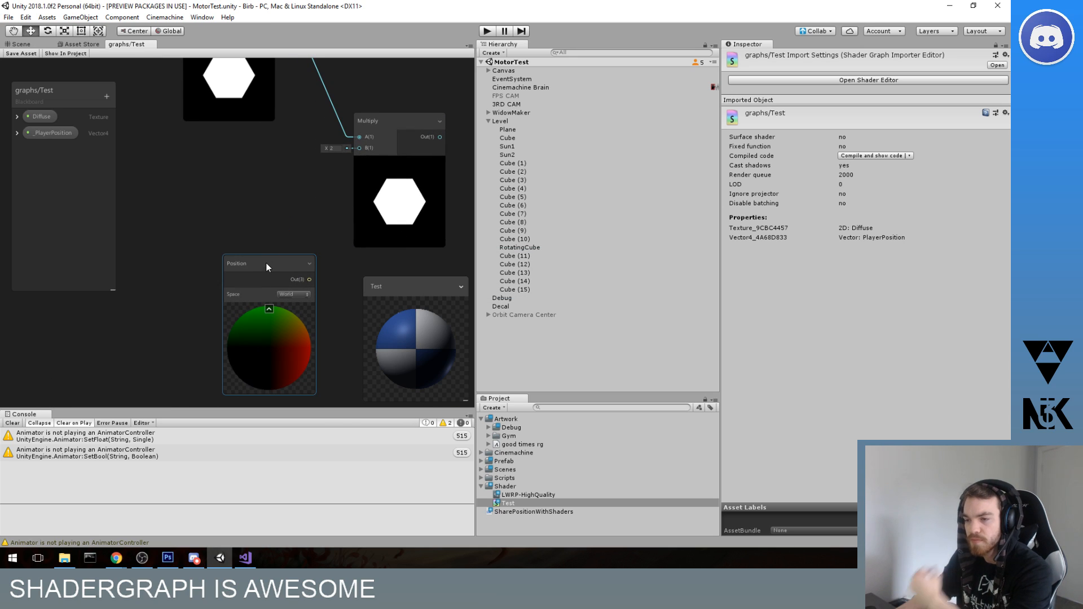
- Move the Position node up closer to the Polygon node and open the Polygon's Sides value for editing
left_click_drag(266, 263, 232, 210)
middle_click_drag(251, 220, 257, 317)
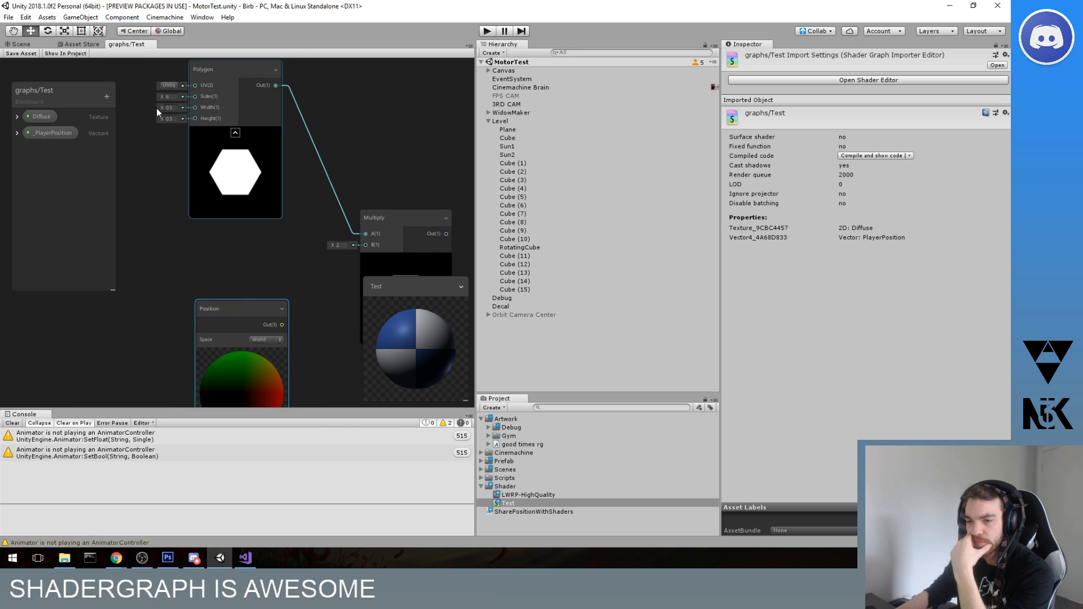
left_click(167, 97)
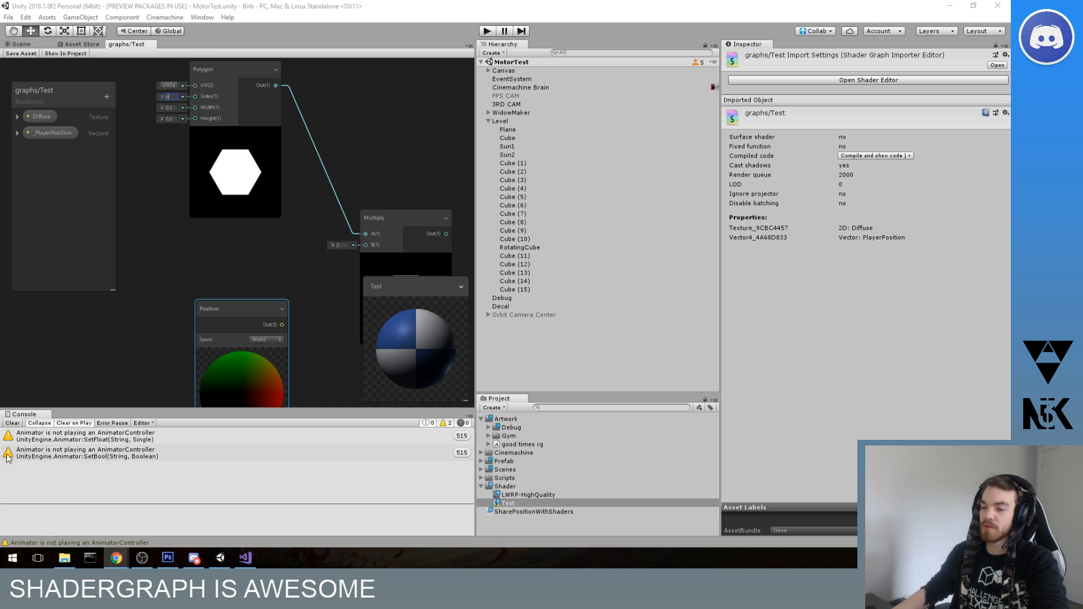
- Delete the Diffuse texture property from the graph's blackboard and confirm its removal
scroll(292, 265, "down", 6)
middle_click_drag(336, 211, 250, 85)
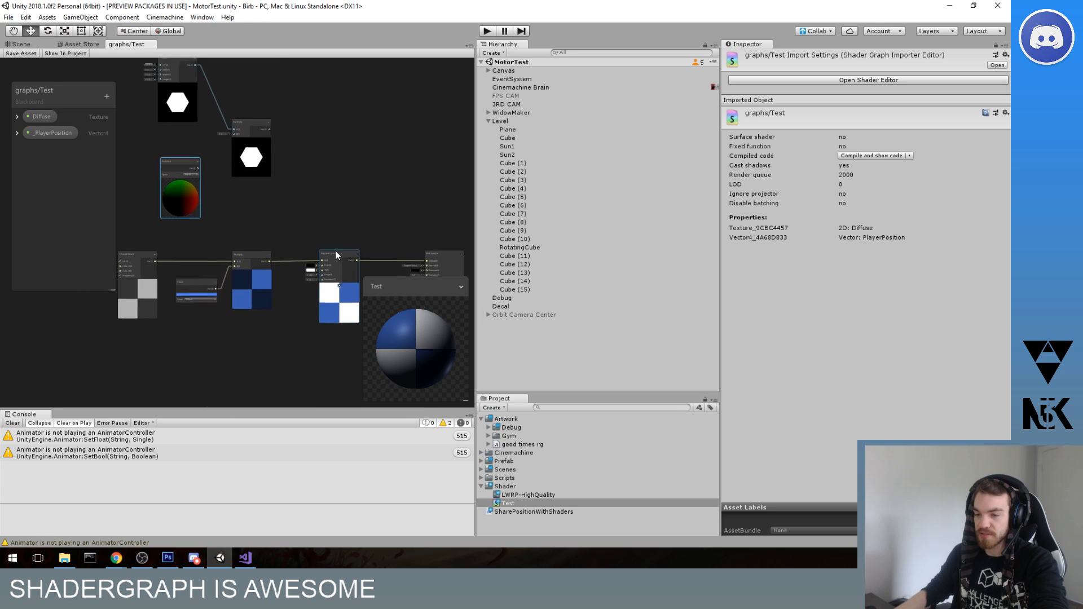
scroll(338, 252, "up", 2)
middle_click_drag(333, 232, 351, 165)
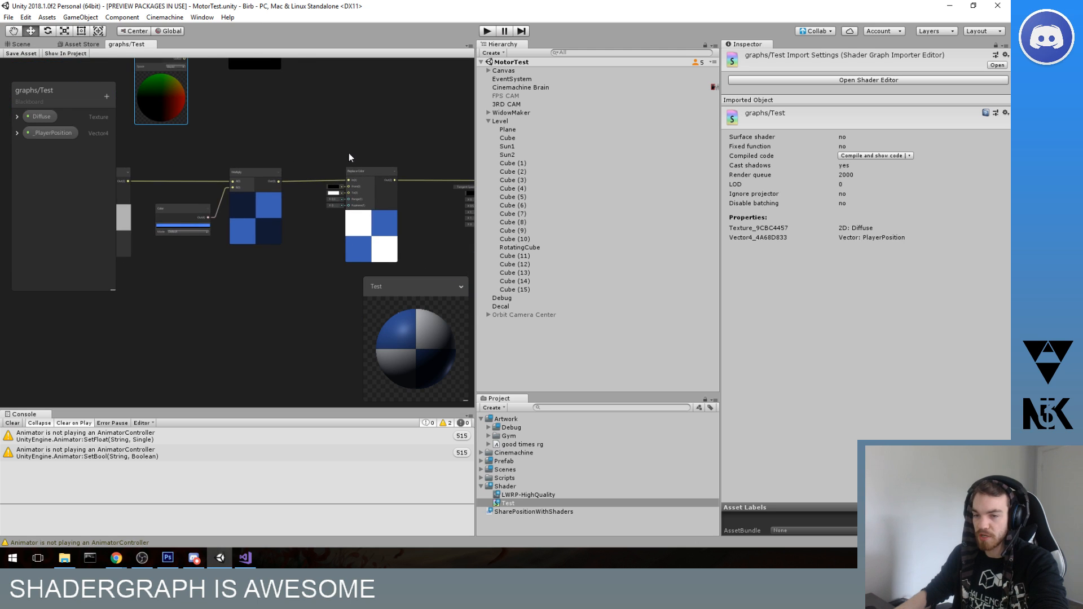
scroll(351, 165, "down", 2)
left_click(43, 118)
key("Delete")
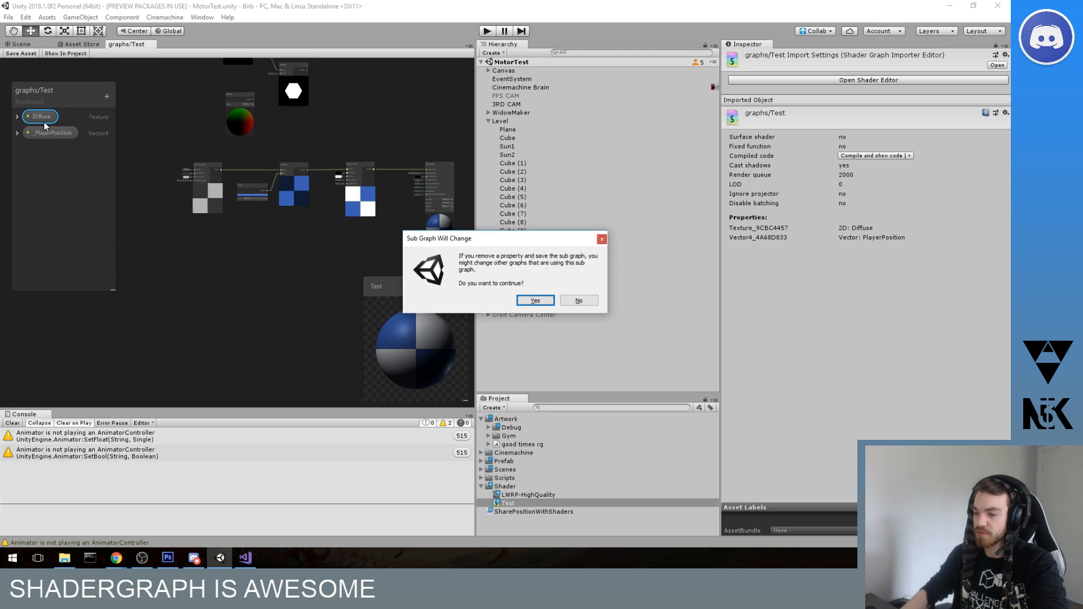
key("Return")
- Examine the checkerboard, Multiply and Replace Color chain and the unconnected Polygon and Position nodes above it
scroll(281, 162, "up", 8)
middle_click_drag(312, 157, 347, 137)
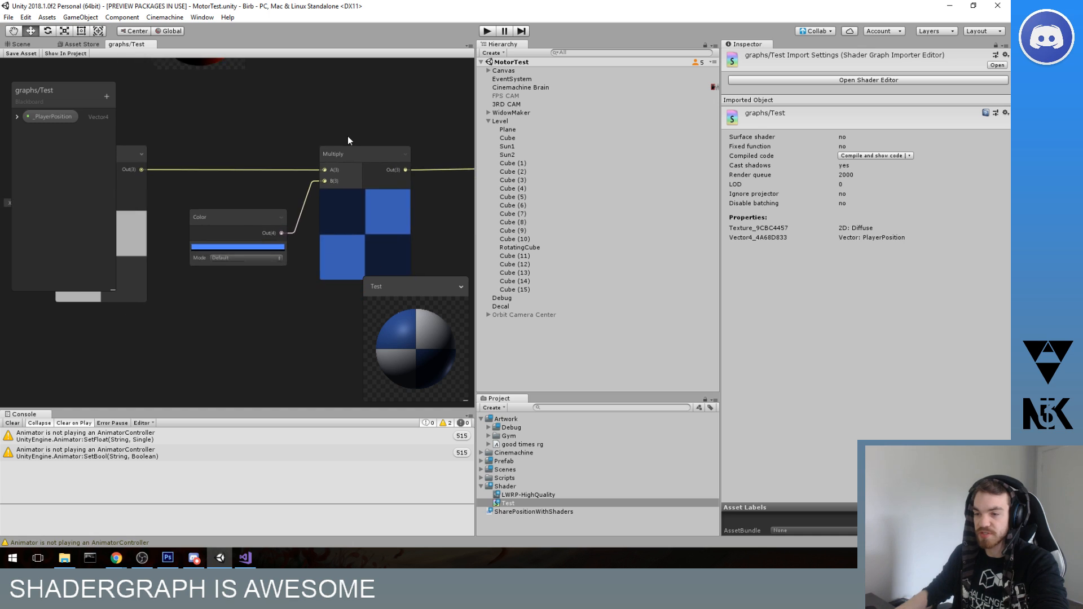
scroll(356, 141, "down", 4)
middle_click_drag(412, 112, 316, 129)
scroll(282, 132, "up", 1)
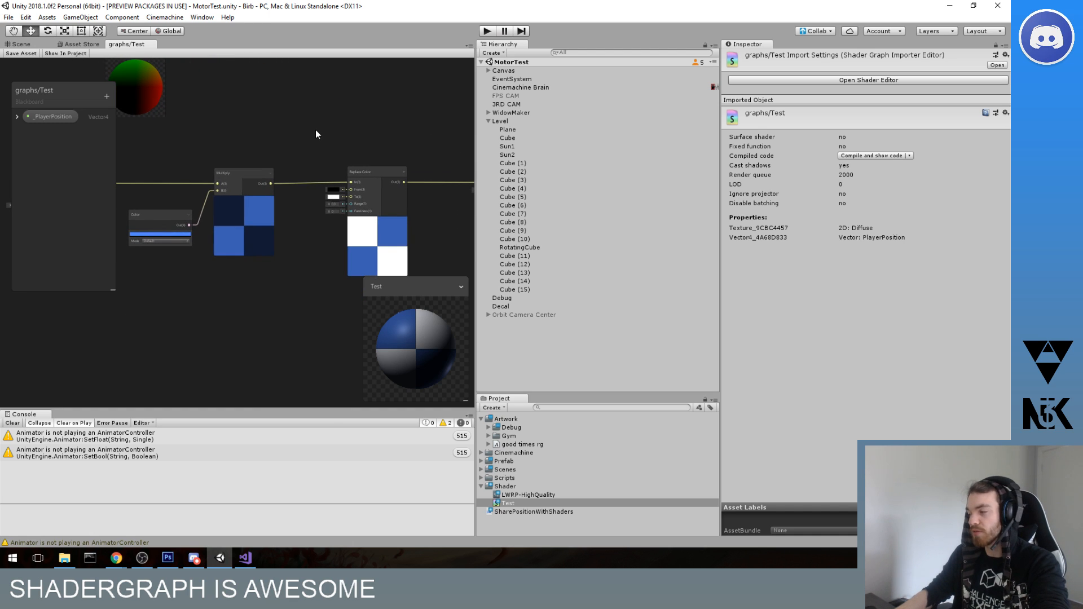
scroll(332, 127, "down", 1)
middle_click_drag(251, 180, 277, 186)
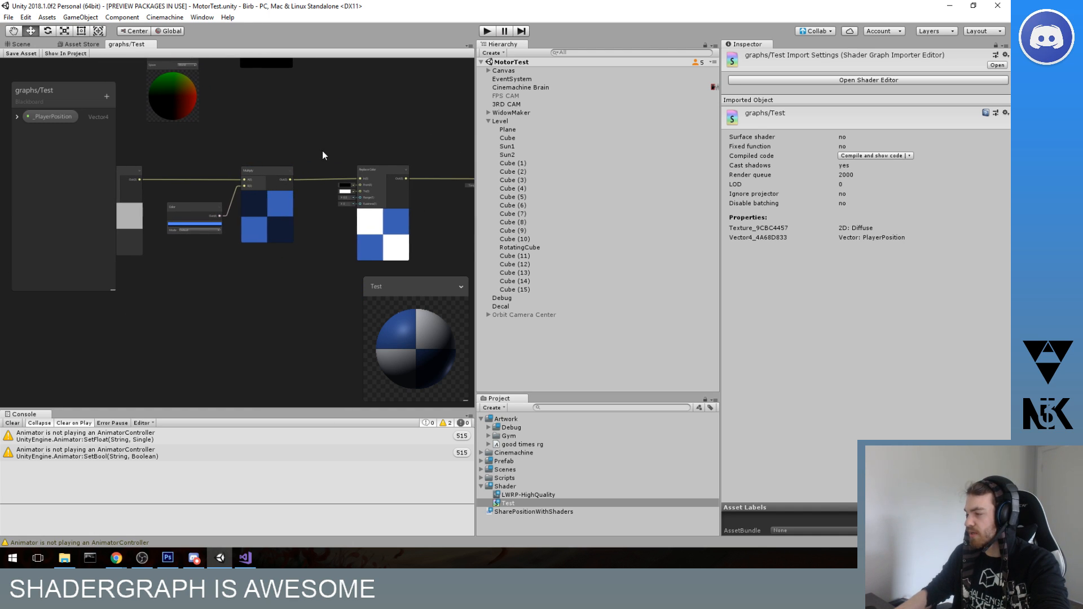
middle_click_drag(323, 151, 422, 241)
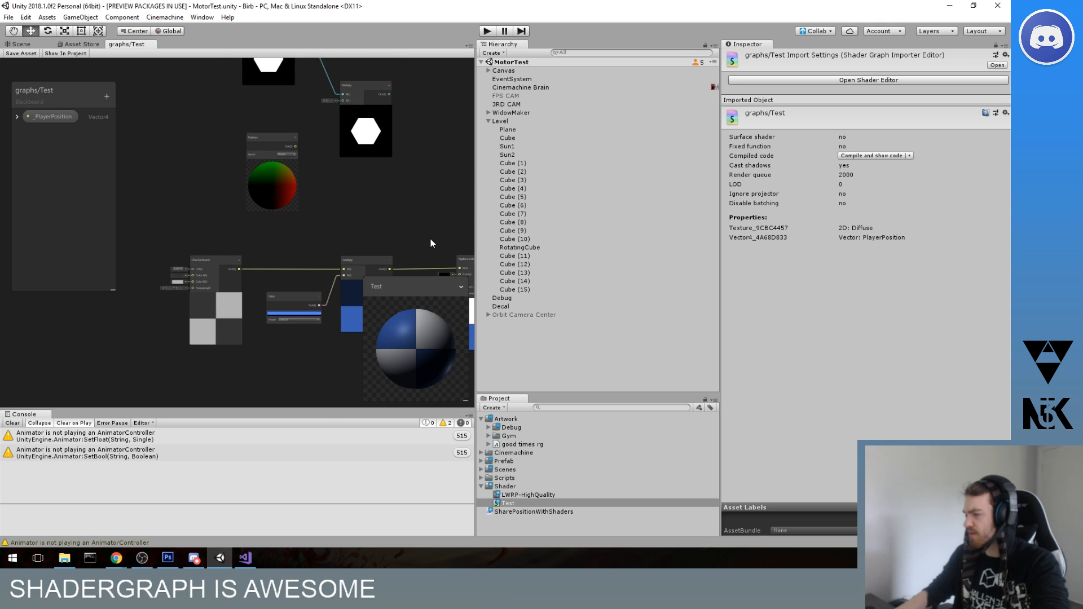
scroll(363, 189, "up", 3)
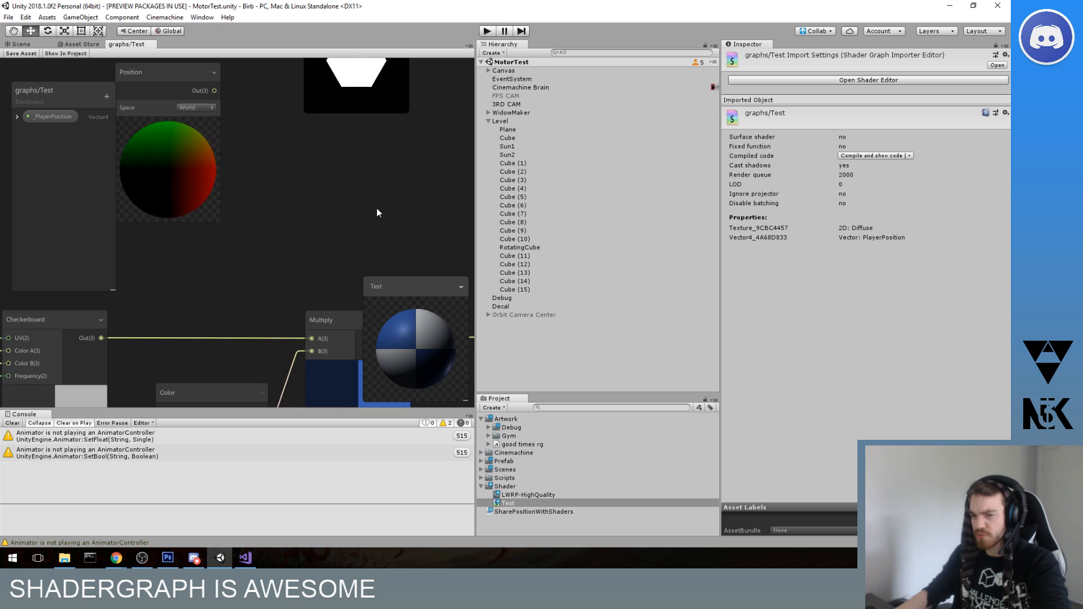
- Set the default W value of the _PlayerPosition property to 1
left_click(16, 119)
left_click(52, 165)
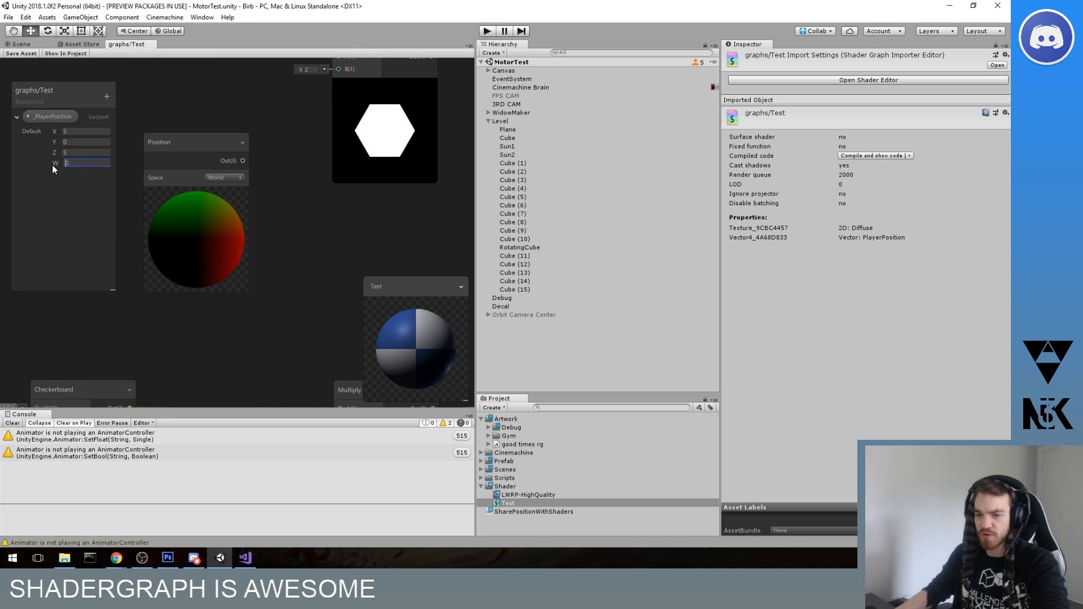
type("1")
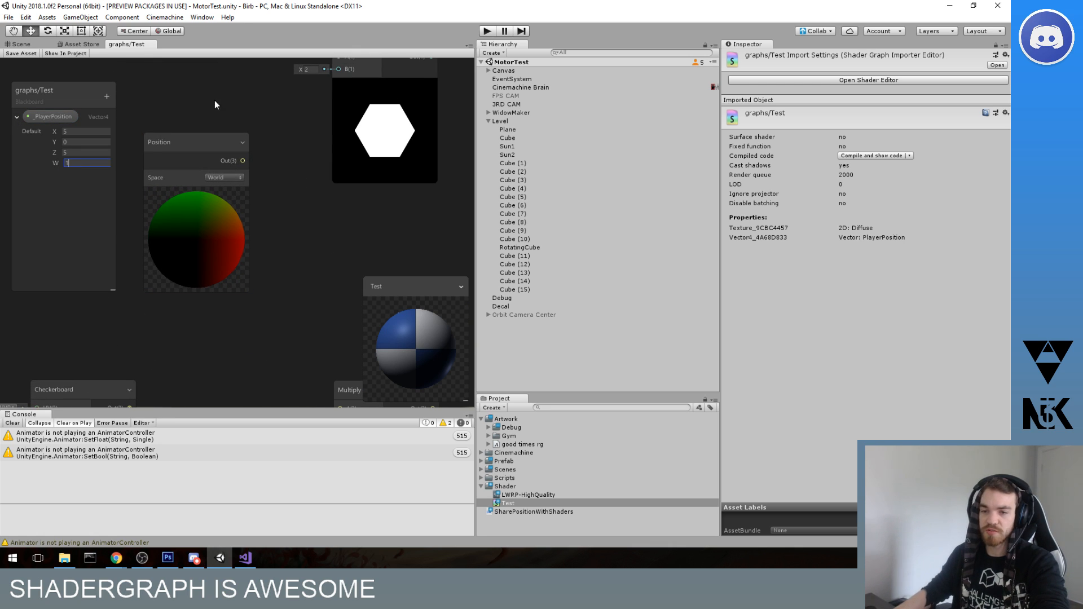
scroll(256, 216, "down", 3)
middle_click_drag(228, 148, 242, 208)
scroll(242, 207, "up", 2)
left_click(275, 168)
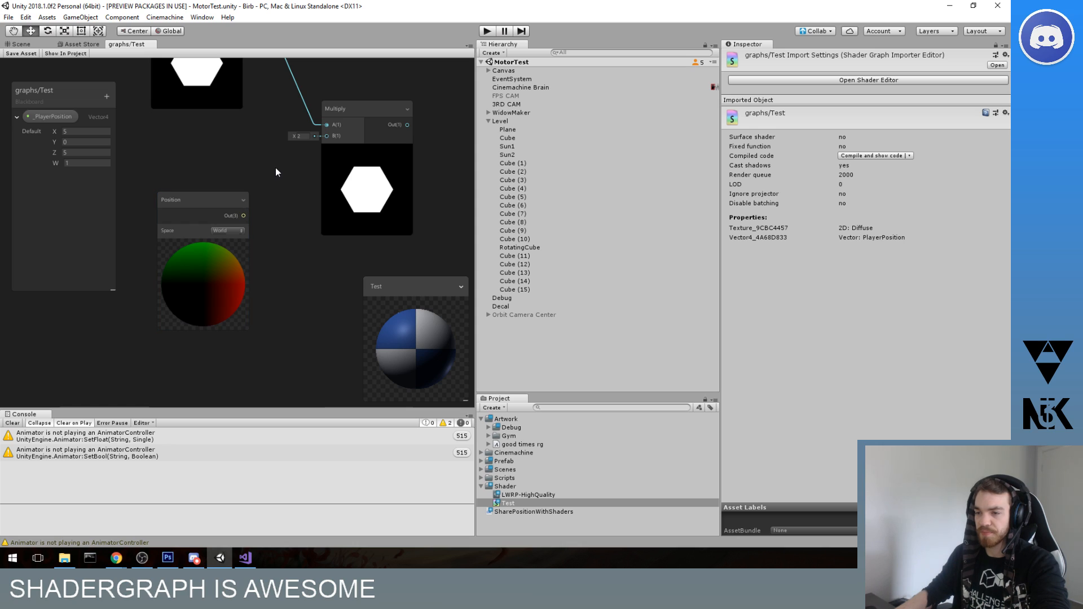
- Check the name of the _PlayerPosition property in the blackboard without changing it
double_click(63, 117)
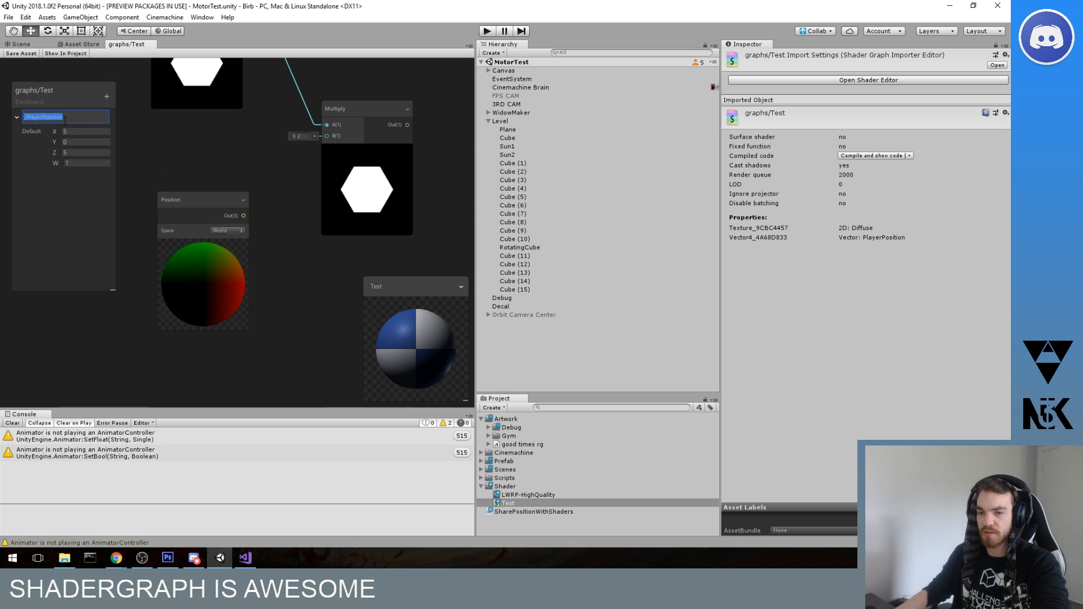
key("Return")
left_click(17, 117)
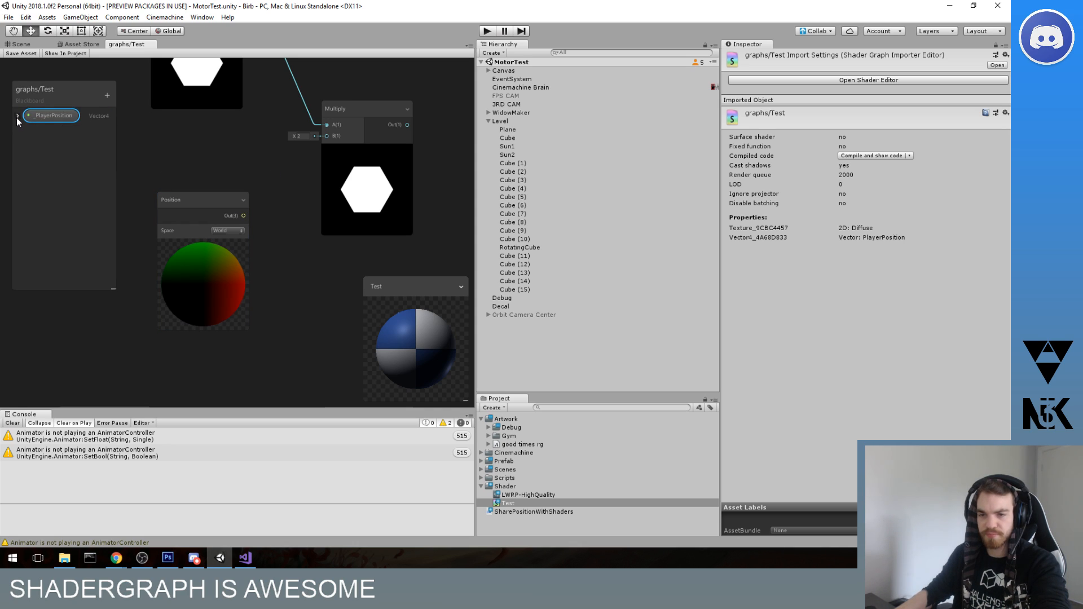
left_click(18, 117)
- Switch to Visual Studio and look up the material's Set methods in the Update loop, keeping SetVector
left_click(244, 558)
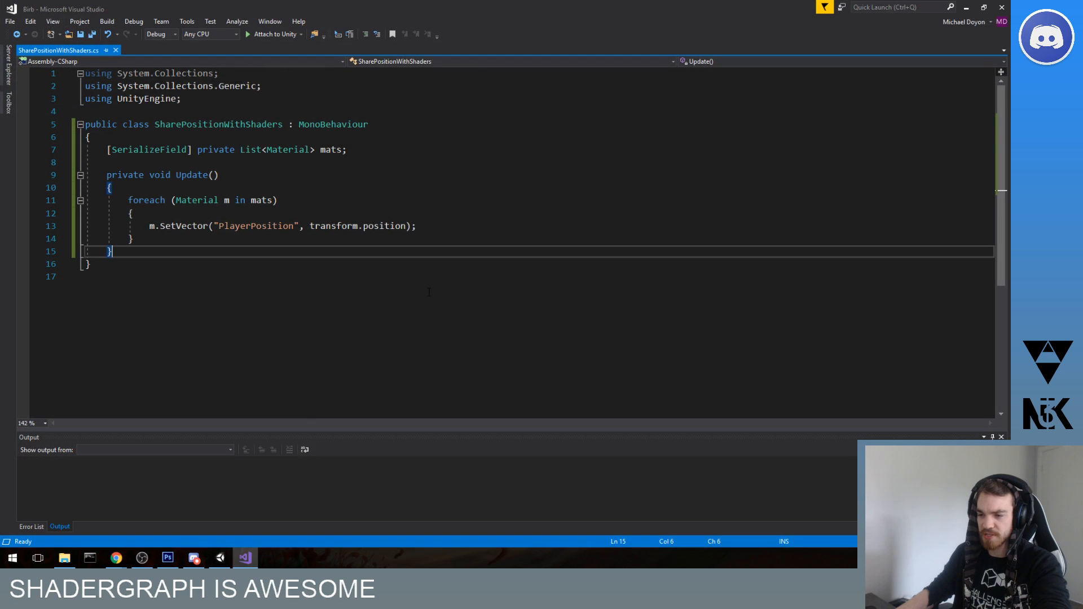
double_click(204, 226)
type("set")
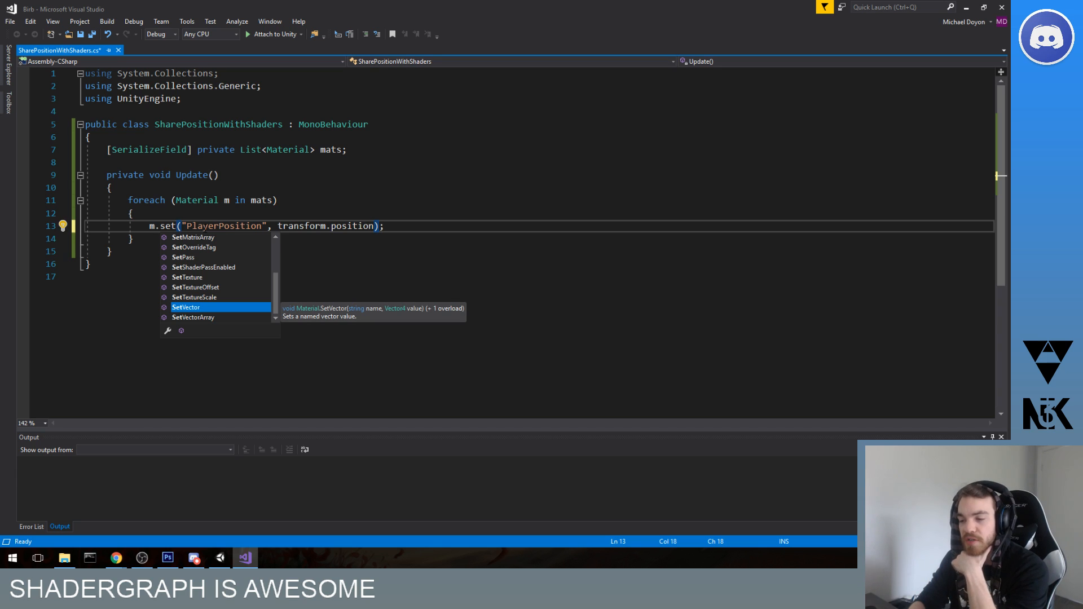
key("Tab")
- Review the "PlayerPosition" name and the transform.position argument of the SetVector call
key("Right")
key("Right")
key("Right")
key("Right")
key("Right")
key("Right")
key("Right")
key("Right")
key("Right")
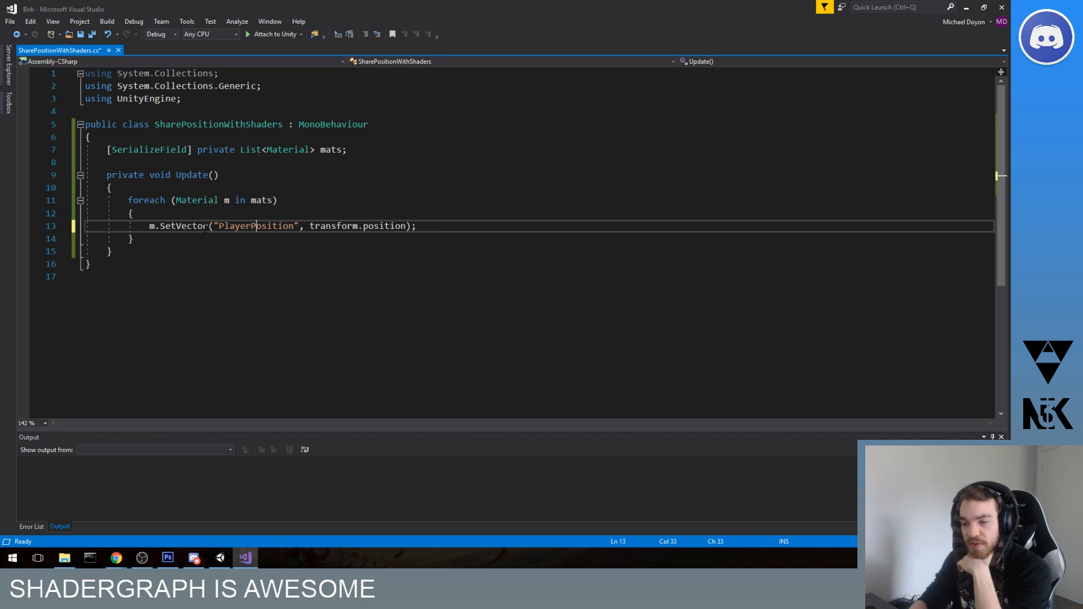
double_click(385, 225)
left_click(376, 254)
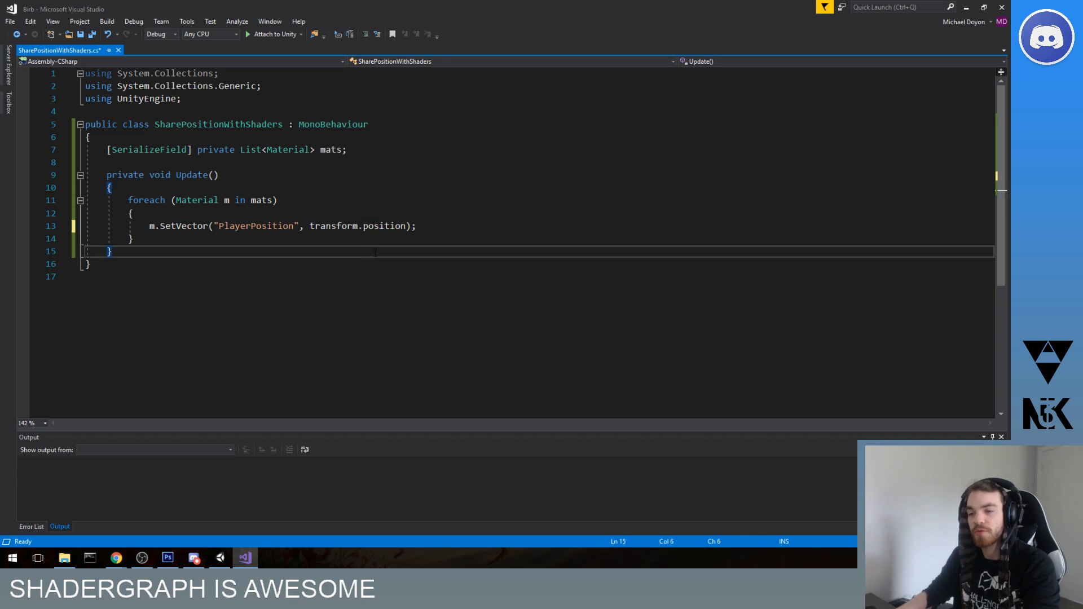
- Save the script and recheck the material's vector-setting methods in the completion list, keeping SetVector for the call
key("ctrl+s")
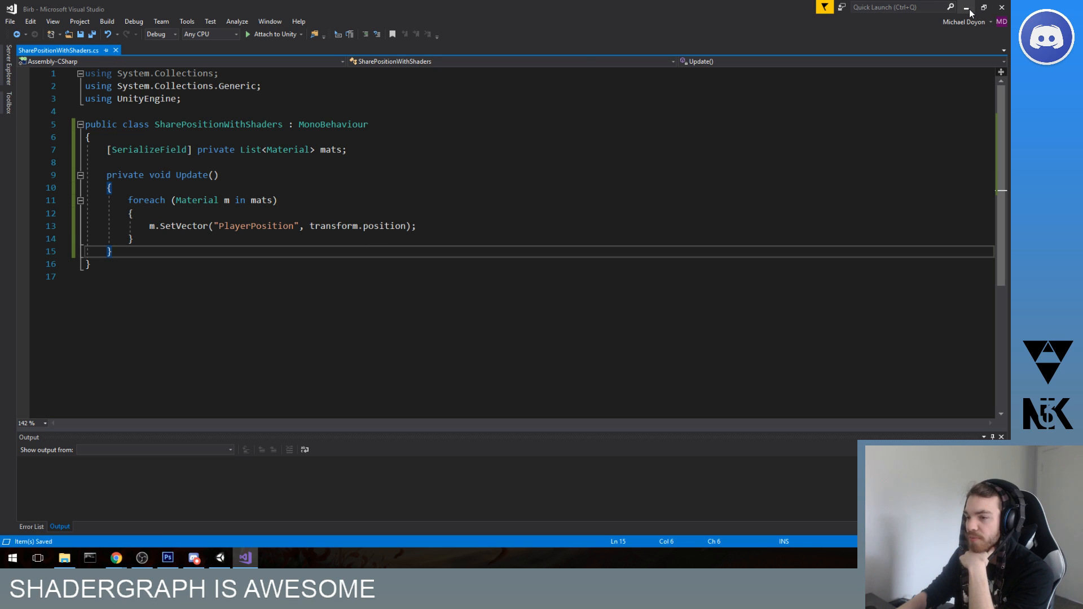
double_click(180, 225)
key("BackSpace")
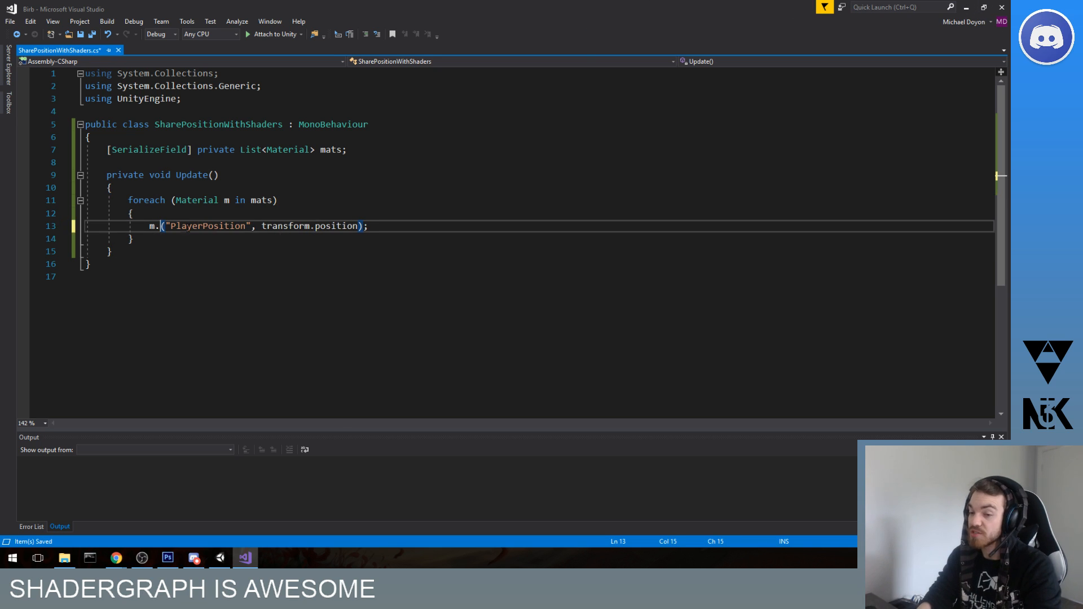
key("ctrl+space")
key("Down")
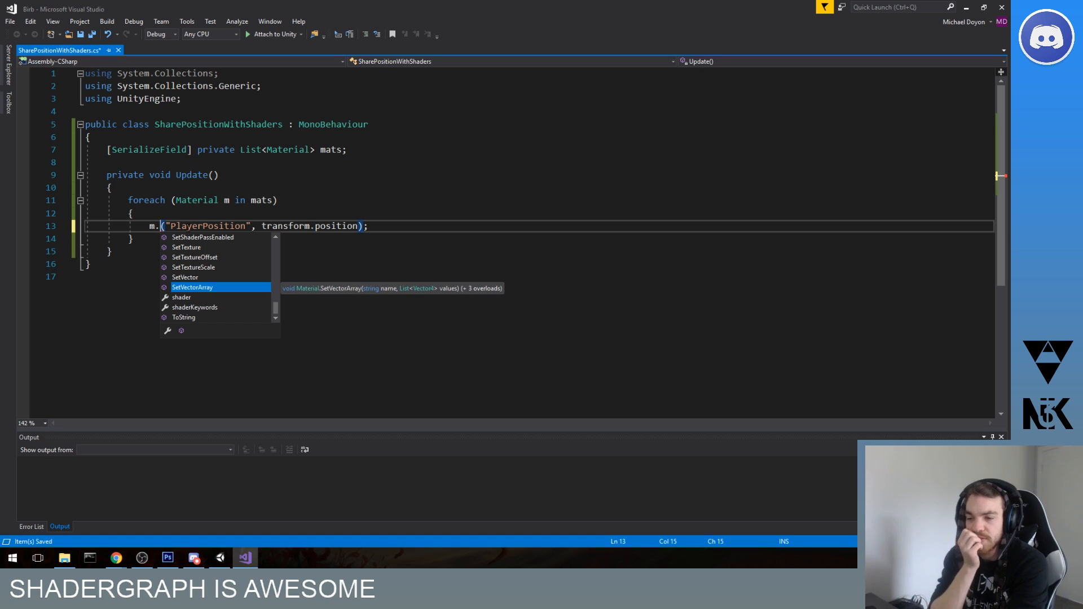
key("Up")
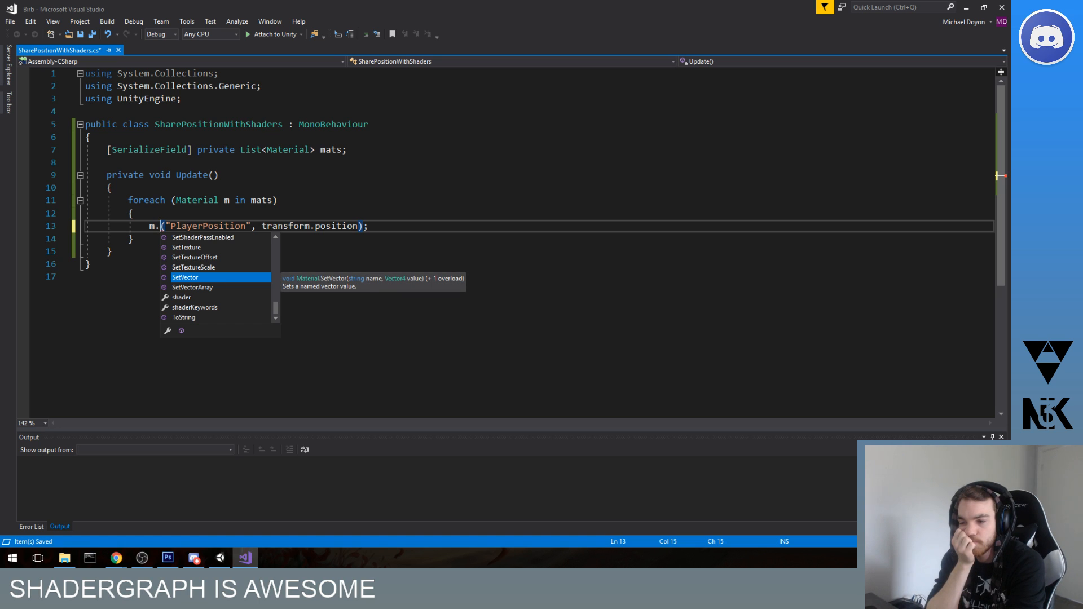
key("Tab")
key("Right")
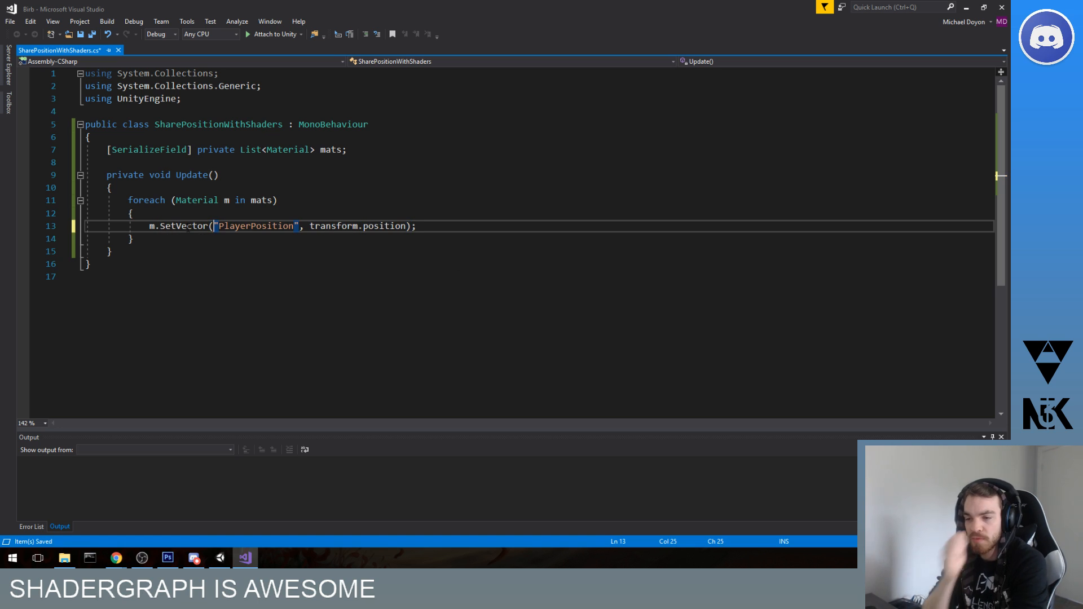
- Change the property name string in the SetVector call to "_PlayerPosition" and save the script
key("Right")
type("_")
key("ctrl+s")
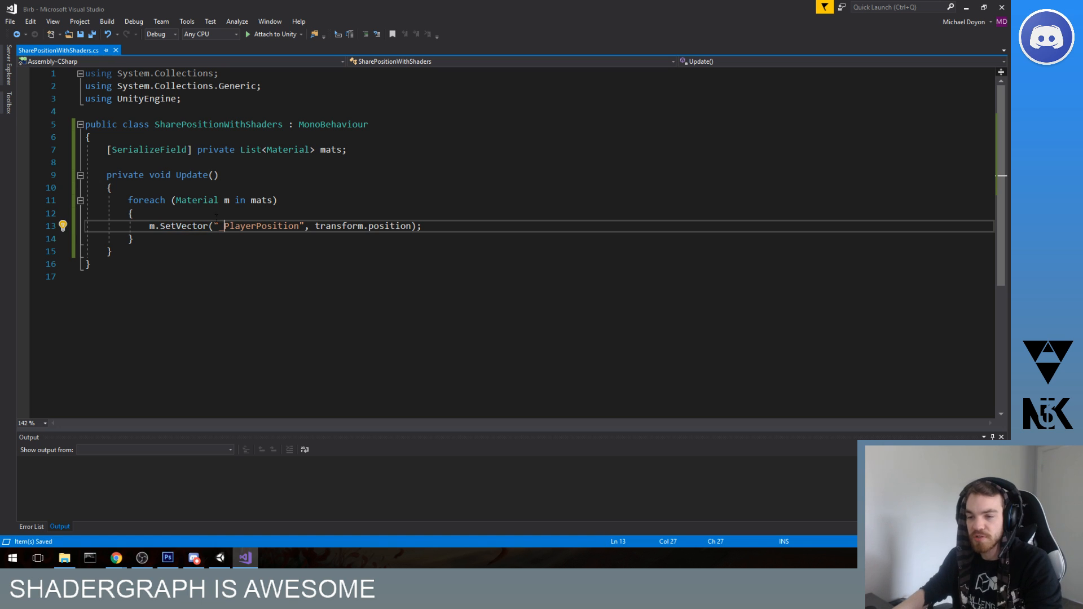
- Copy the property name from the script, switch to Unity and rename the Vector4 blackboard property to _PlayerPosition
double_click(272, 226)
key("ctrl+c")
left_click(967, 7)
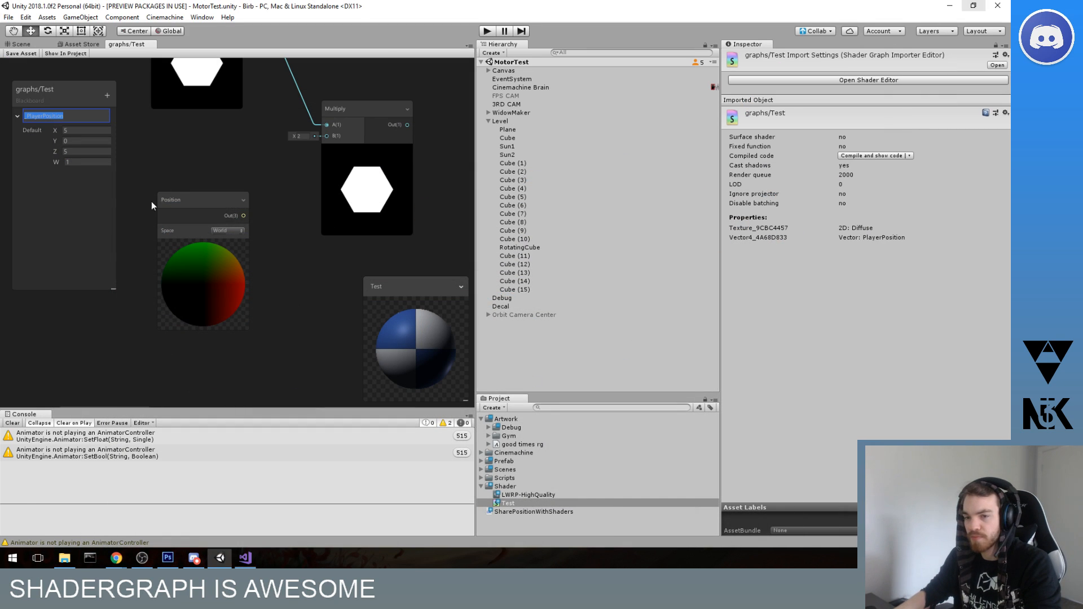
key("ctrl+v")
key("Home")
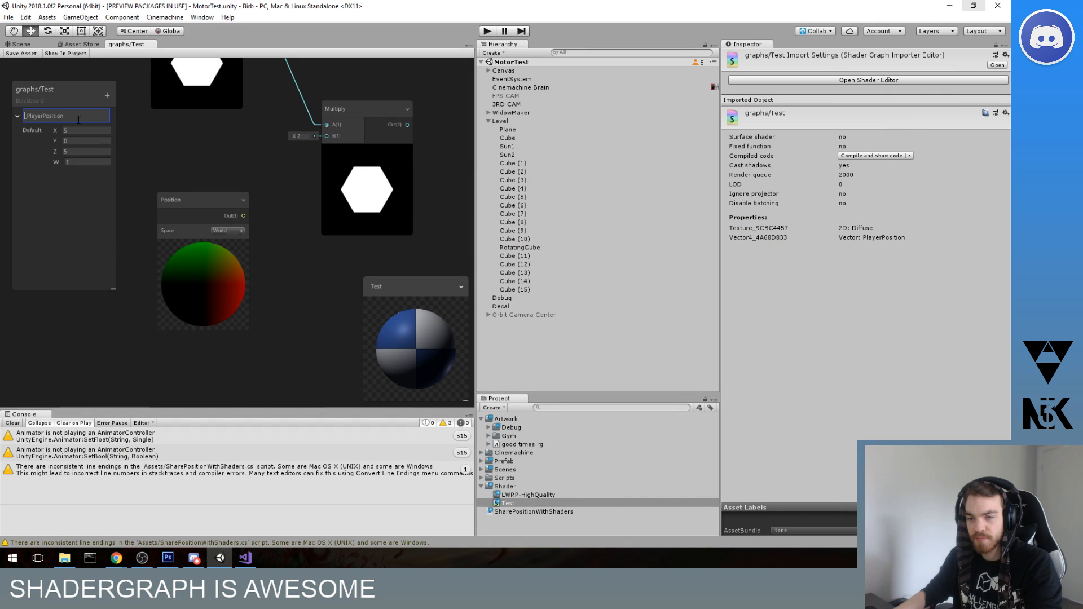
key("Return")
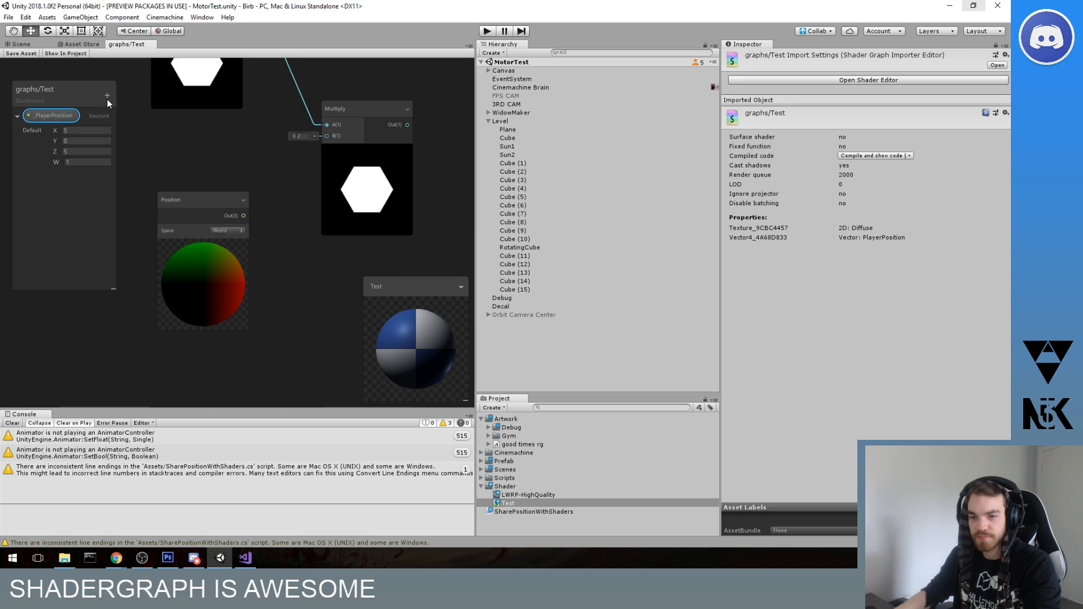
- Replace the Vector4 blackboard property with a new Vector3 property named _PlayerPosition
left_click(53, 137)
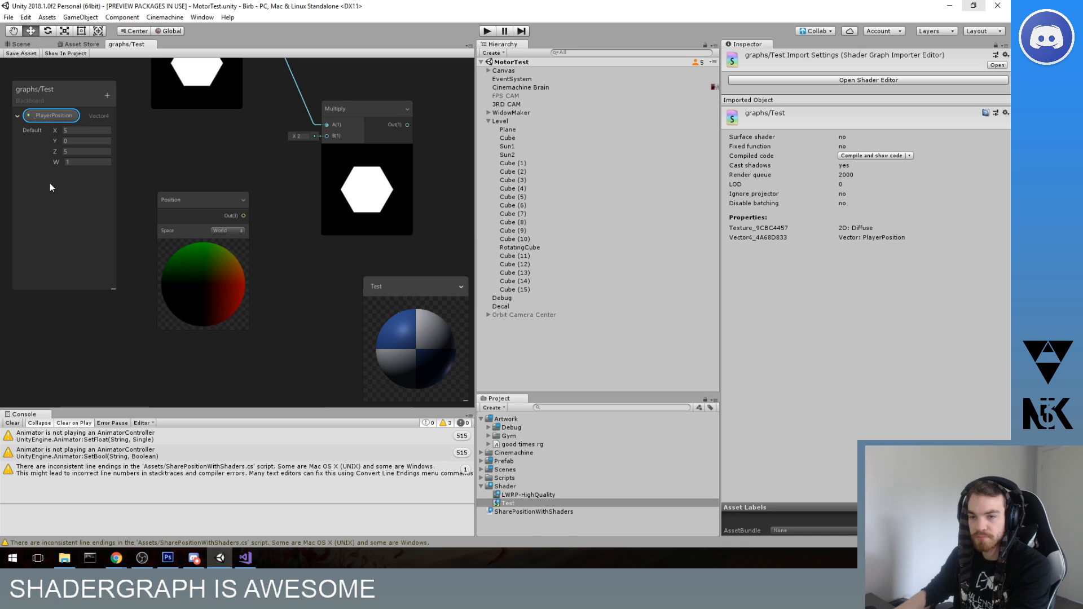
left_click(108, 94)
left_click(129, 124)
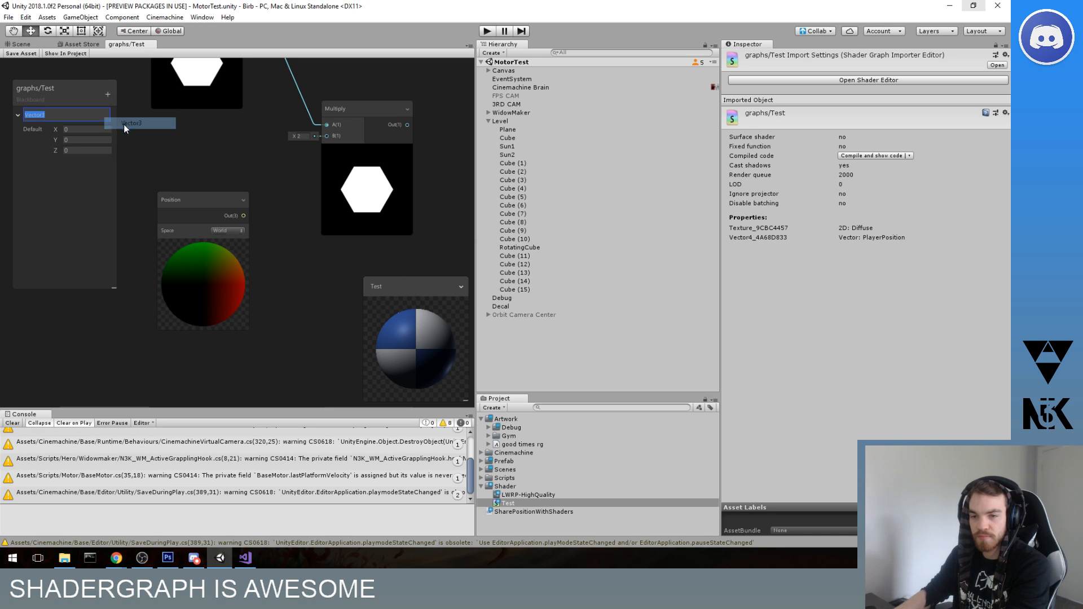
type("_PlayerPo")
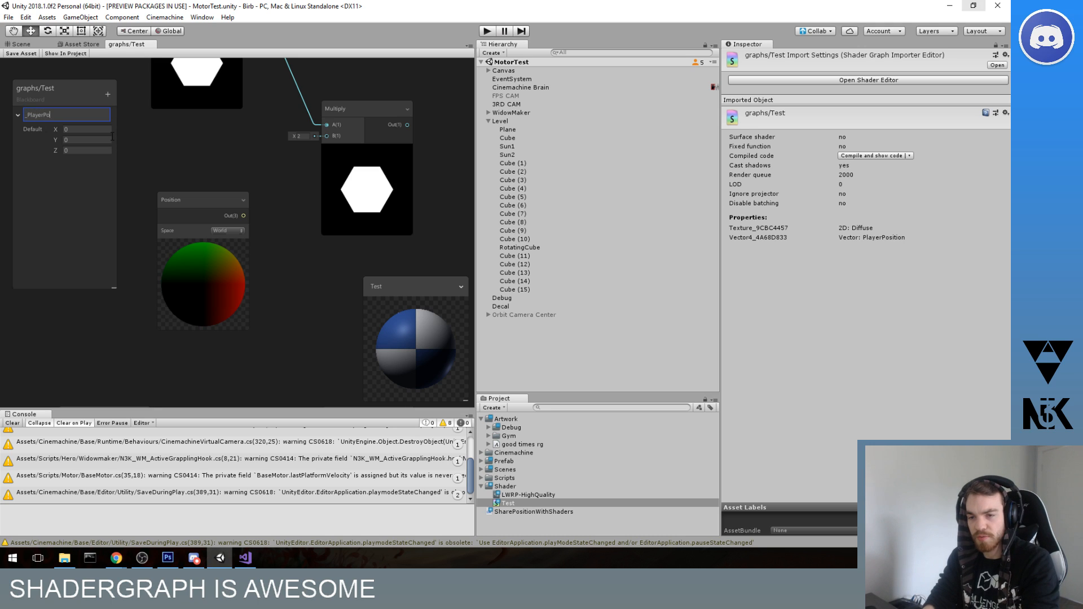
type("sition")
key("Return")
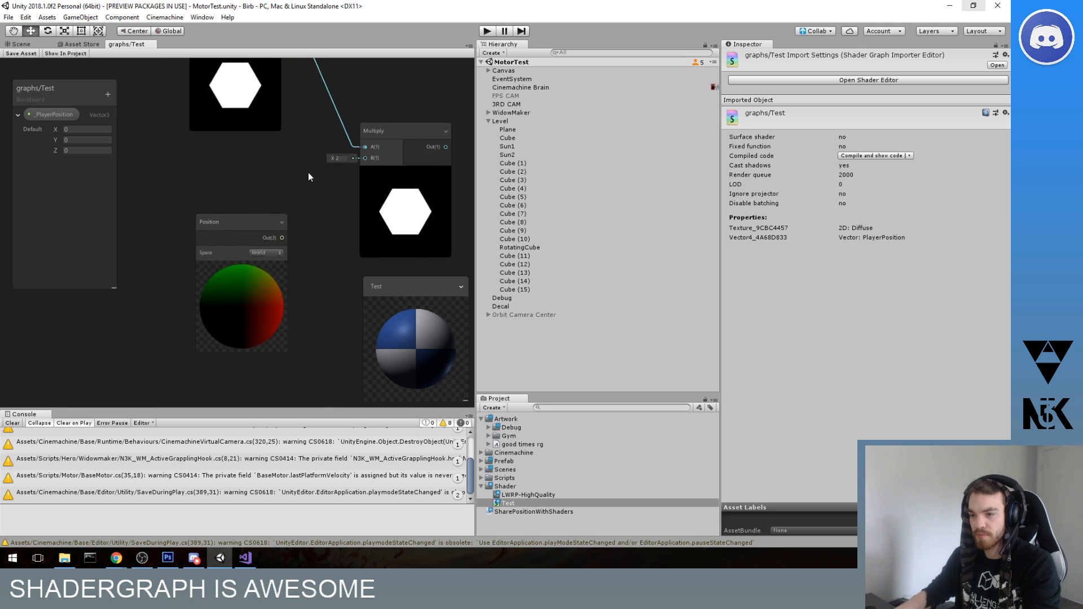
- Reposition the Multiply node higher in the graph and place the Position node beneath the Polygon node
scroll(308, 171, "down", 3)
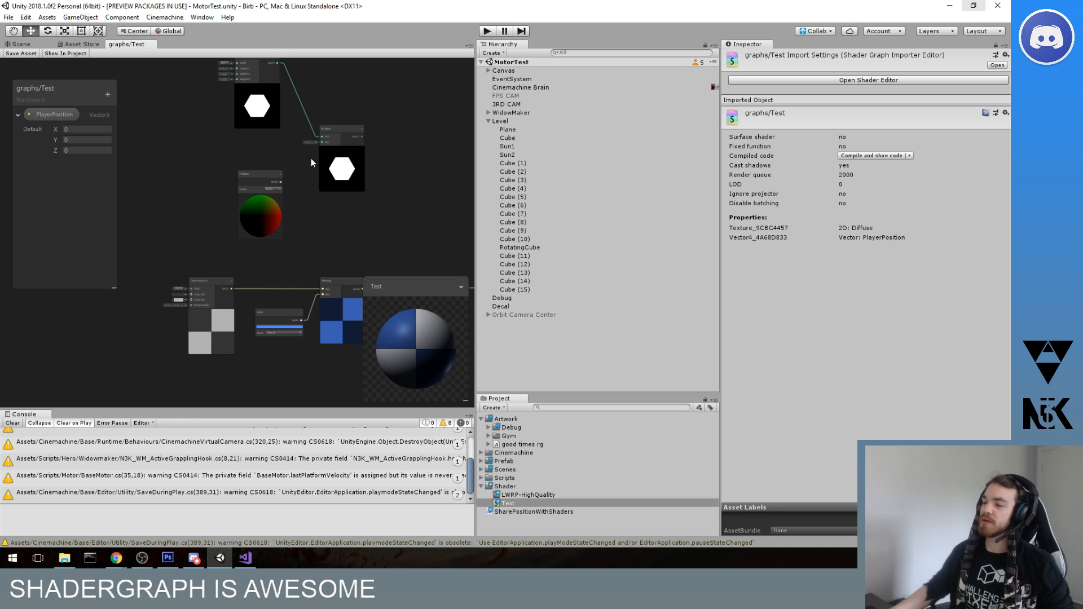
scroll(370, 192, "up", 5)
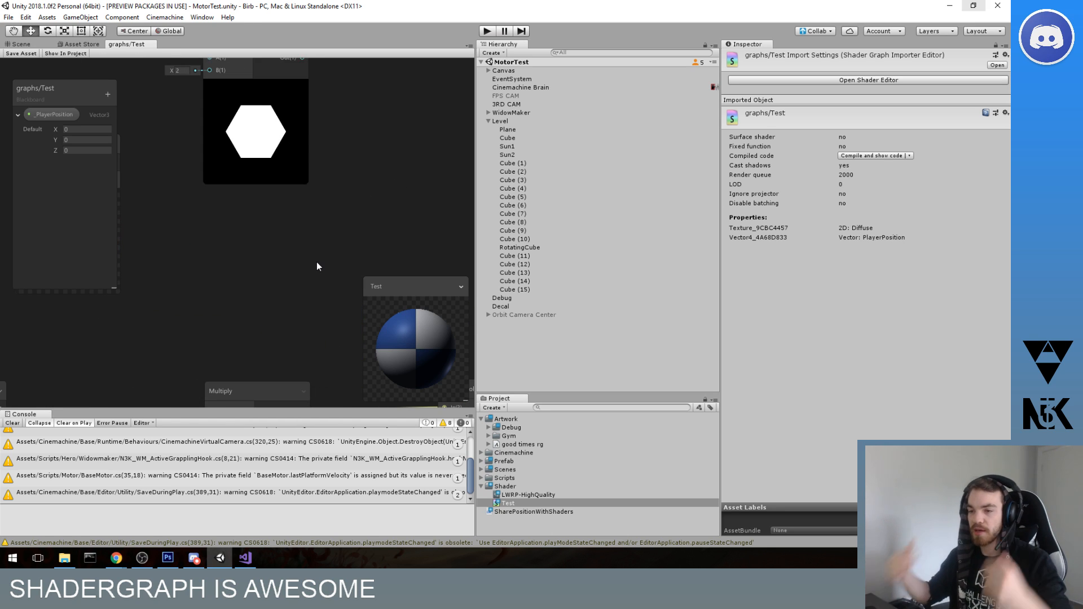
scroll(316, 277, "down", 3)
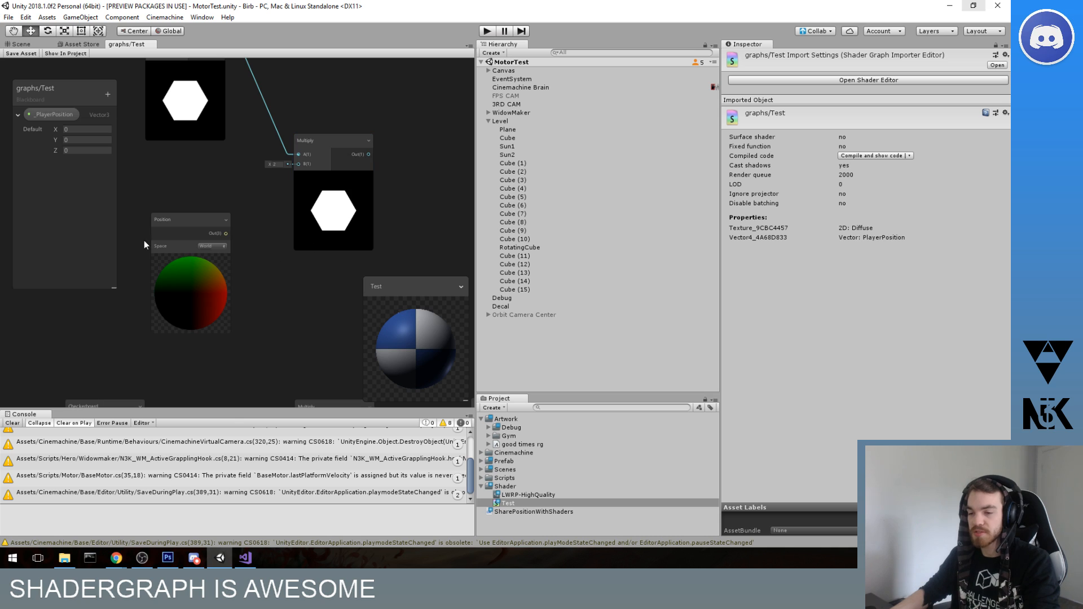
left_click_drag(181, 219, 414, 151)
scroll(310, 148, "down", 1)
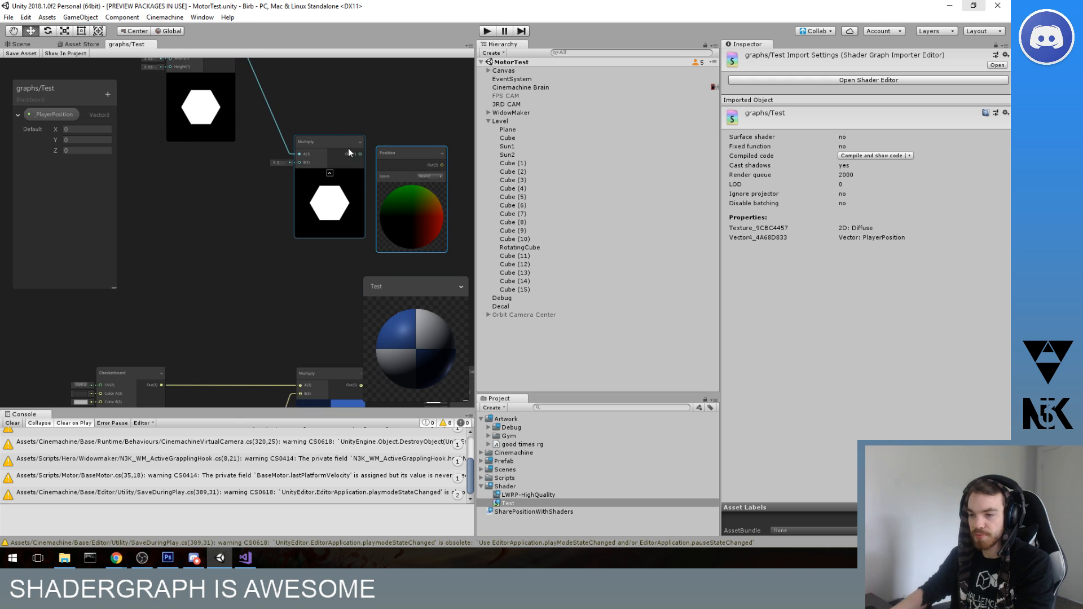
left_click_drag(332, 140, 313, 88)
middle_click_drag(409, 149, 386, 150)
left_click_drag(387, 162, 235, 181)
scroll(282, 148, "down", 1)
left_click(324, 123)
right_click(324, 123)
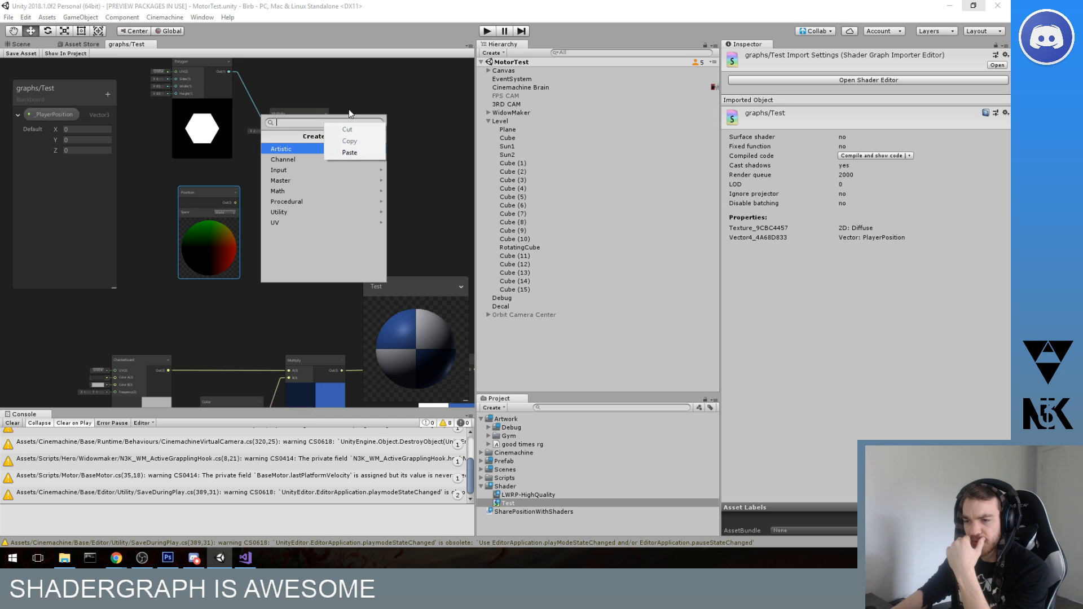
left_click(353, 99)
scroll(339, 110, "up", 3)
left_click(316, 130)
left_click(363, 100)
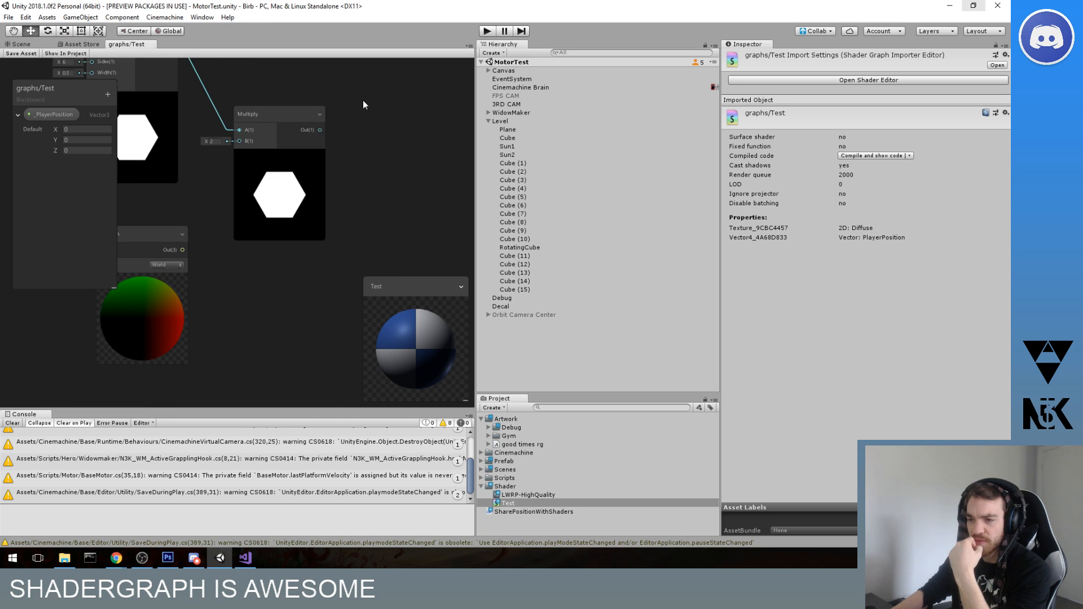
- Create a Sample Texture 2D node from the Multiply output, connected to its UV input
left_click_drag(321, 130, 361, 129)
left_click(348, 178)
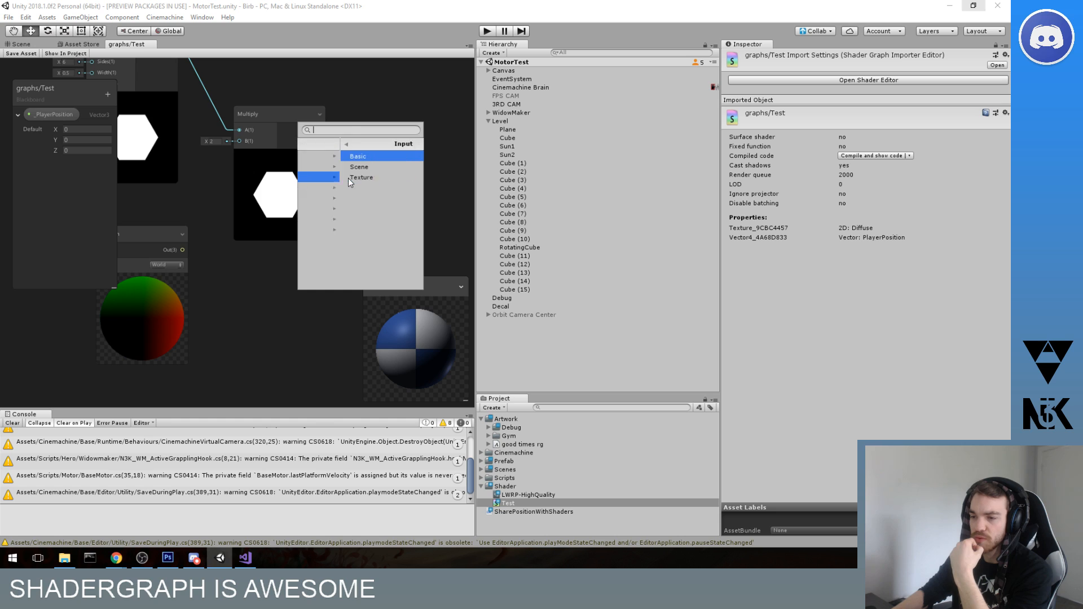
left_click(338, 177)
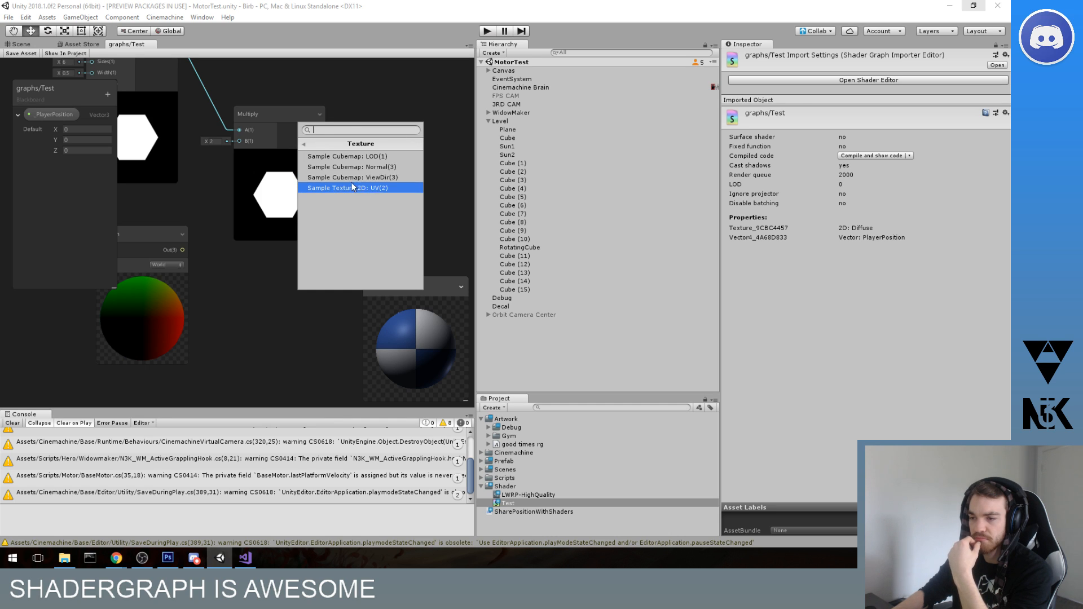
left_click(351, 186)
scroll(381, 184, "down", 5)
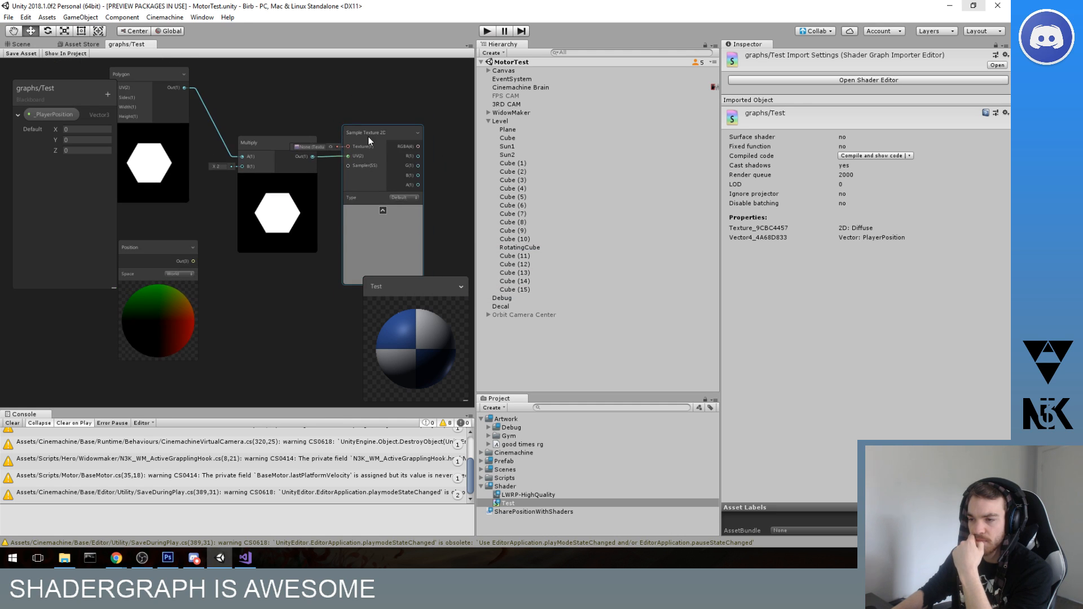
scroll(330, 185, "up", 2)
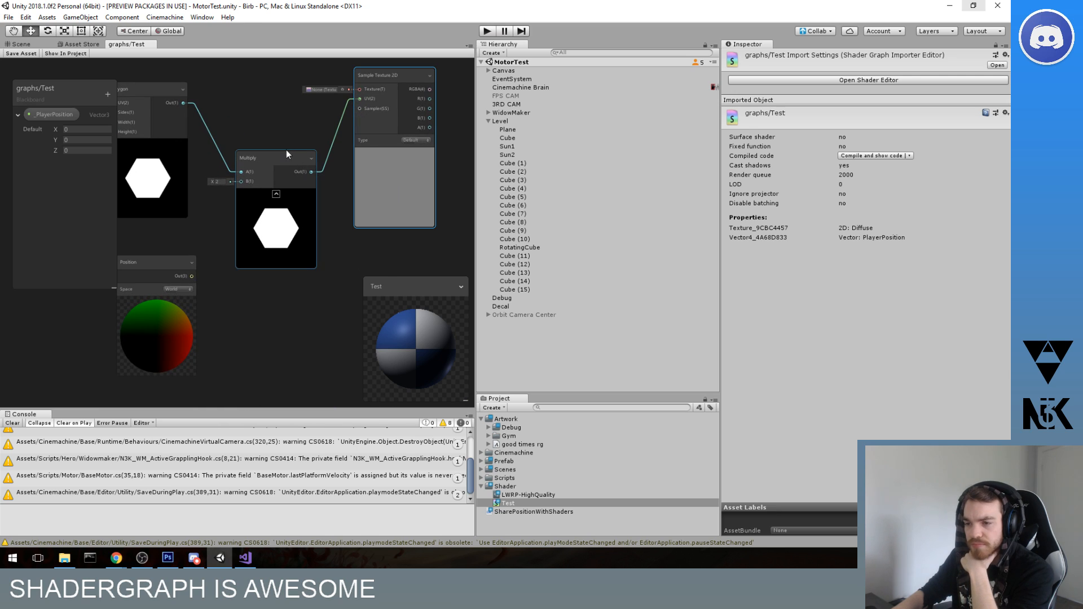
- Rearrange the nodes around Multiply and delete the Sample Texture 2D node
left_click_drag(286, 151, 344, 118)
scroll(340, 191, "up", 2)
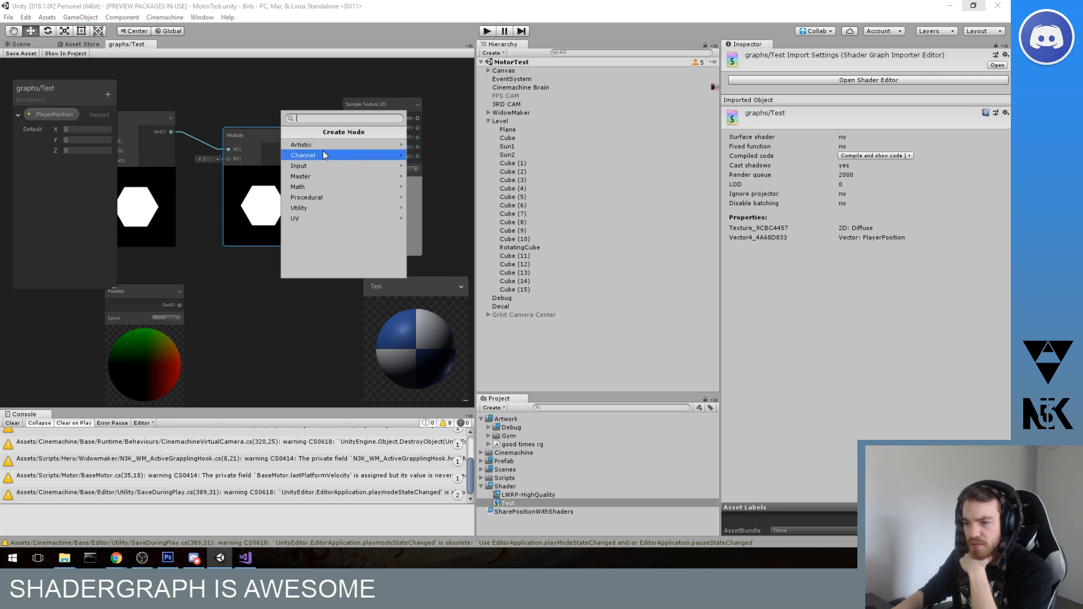
left_click(303, 110)
middle_click_drag(263, 145, 309, 164)
scroll(310, 164, "down", 2)
left_click(404, 131)
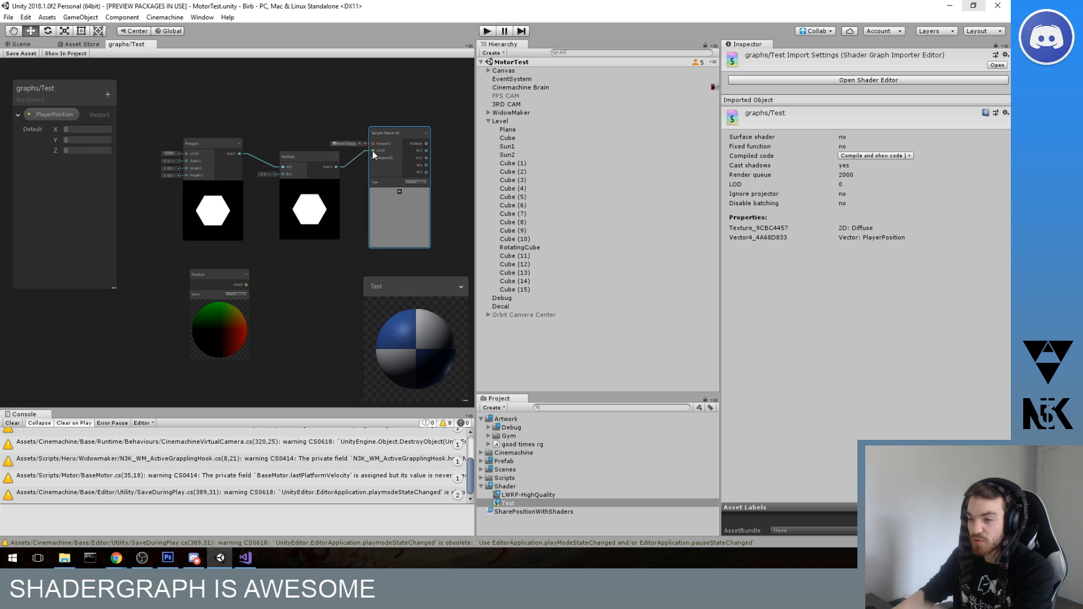
key("Delete")
- Move the Multiply node up beside Polygon and shift the Position node away from beneath it toward the blackboard
scroll(297, 161, "up", 4)
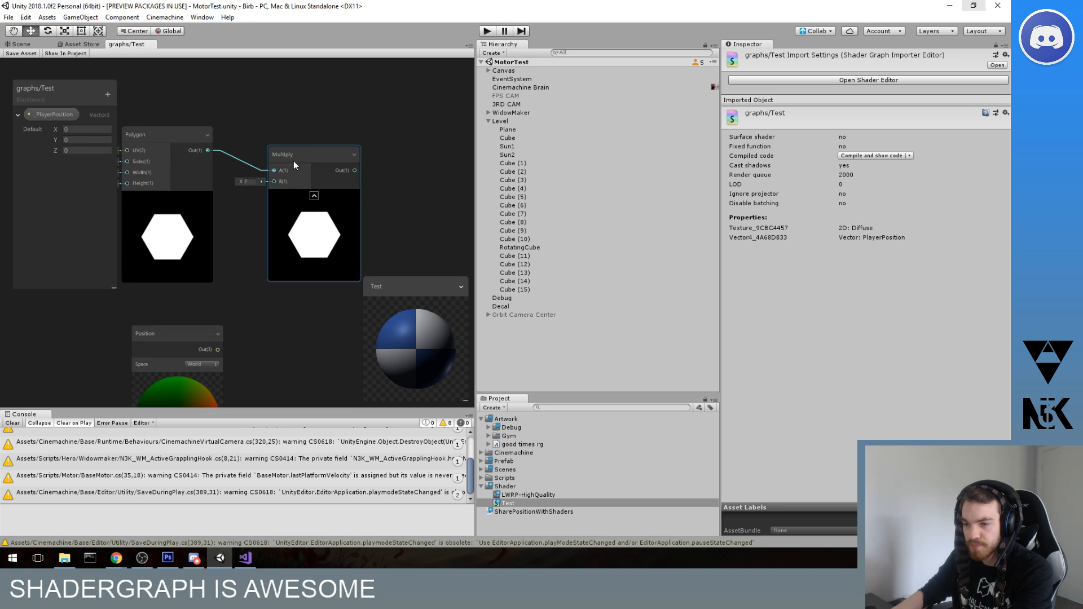
left_click_drag(305, 148, 347, 107)
middle_click_drag(325, 130, 377, 74)
scroll(338, 108, "down", 3)
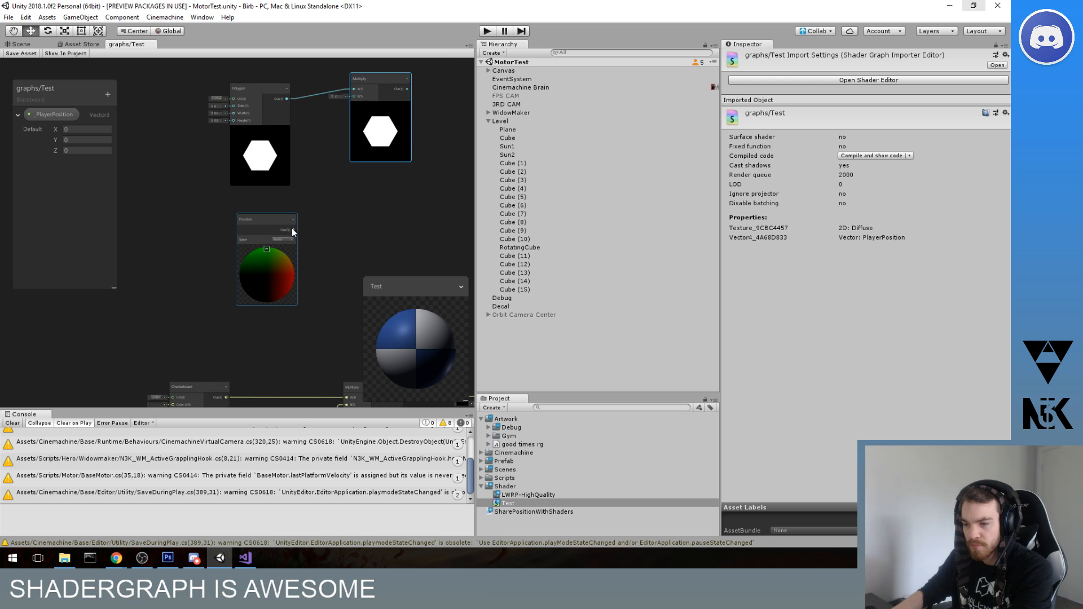
left_click_drag(292, 228, 183, 215)
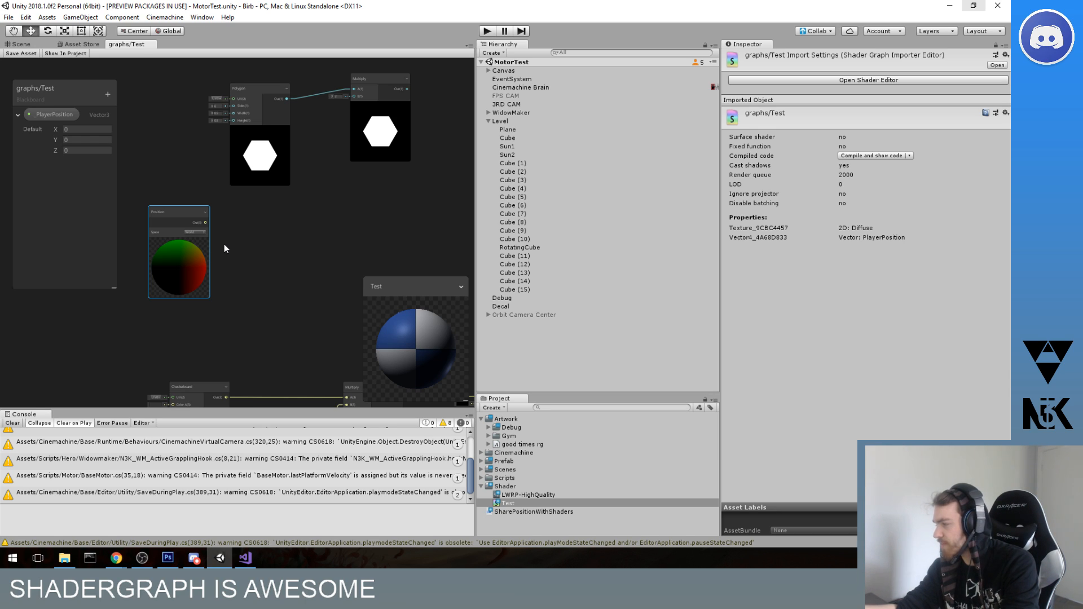
- Rename the Vector3 blackboard property to PlayerPosition, without the leading underscore
double_click(43, 115)
left_click(35, 115)
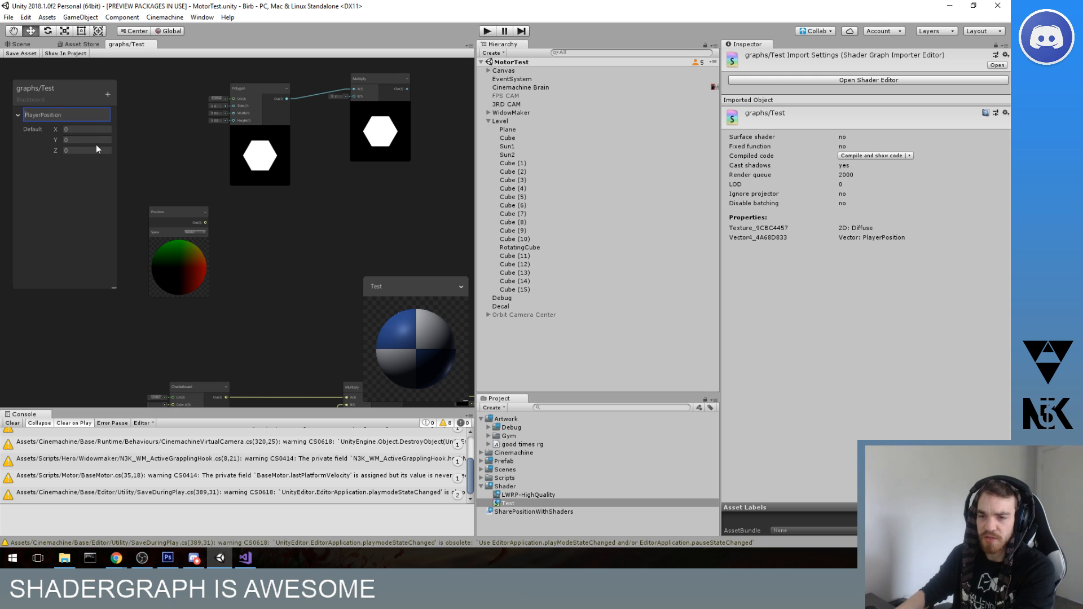
key("Return")
scroll(306, 208, "down", 4)
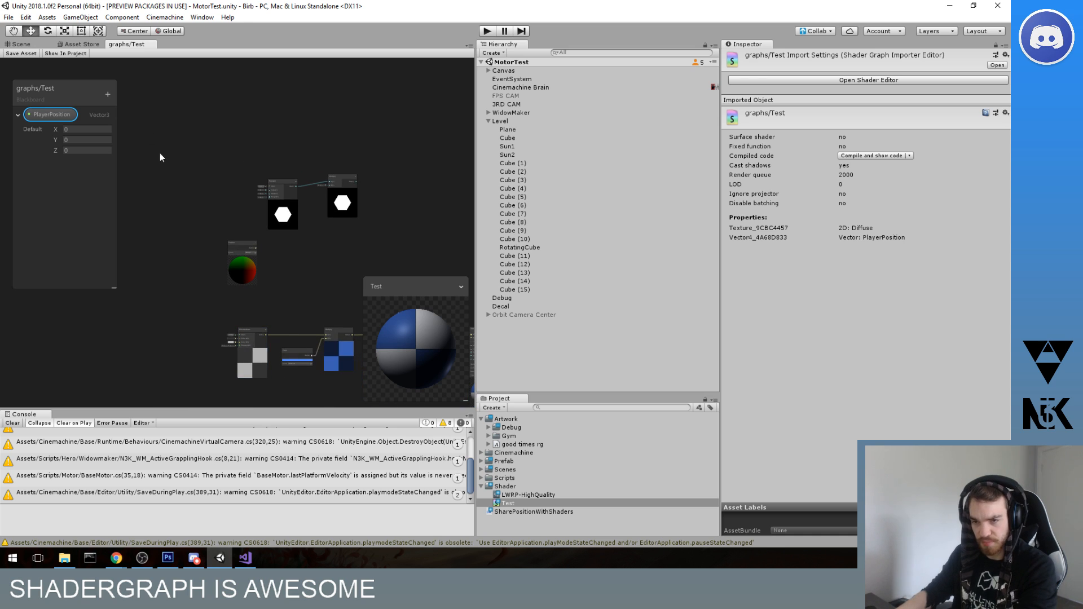
- Show the scene view, check the property name string of the SetVector call in Visual Studio, and return to Unity
left_click(32, 45)
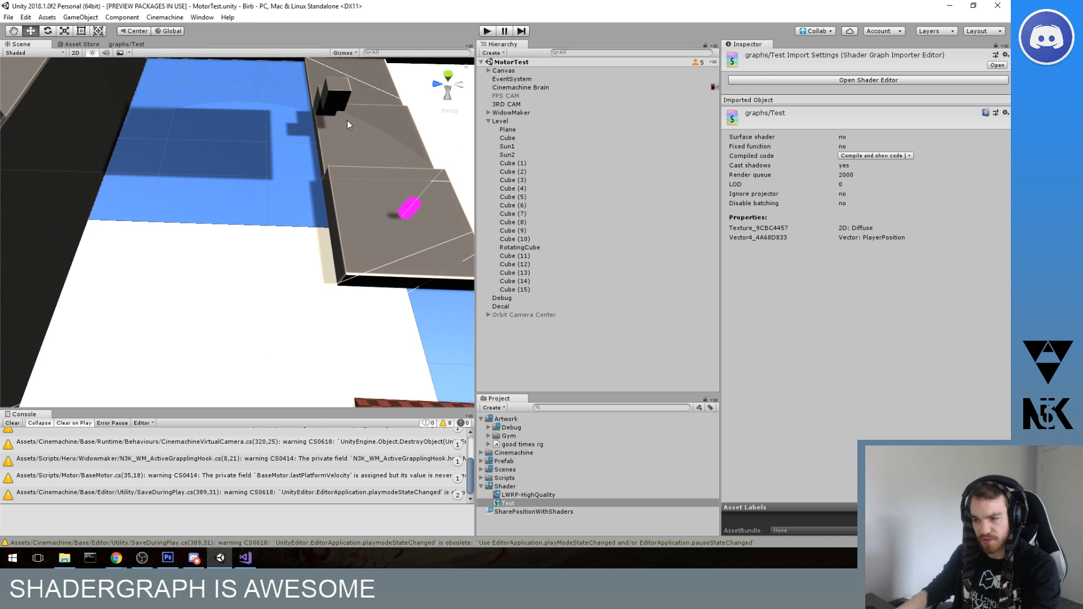
left_click(252, 558)
left_click(304, 200)
double_click(237, 227)
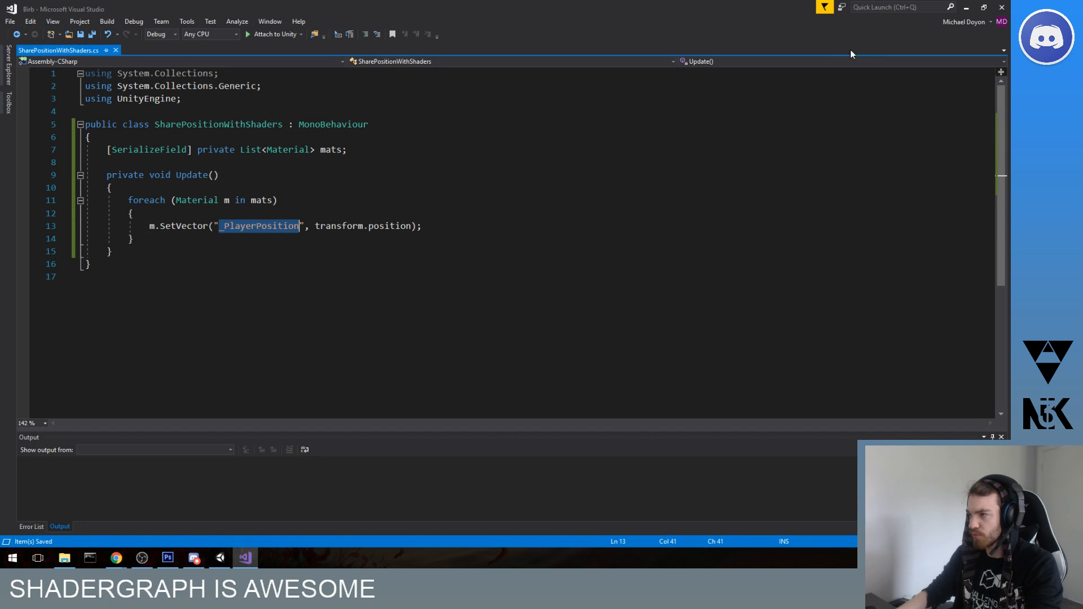
left_click(968, 8)
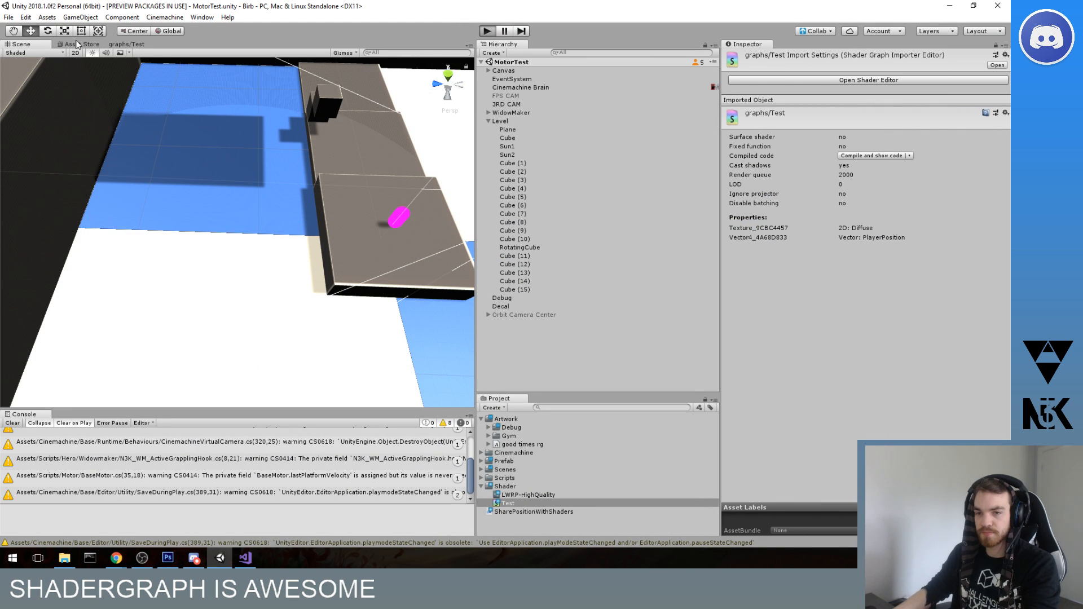
- Run the scene in play mode to test the floor shader with the renamed player position property
key("ctrl+p")
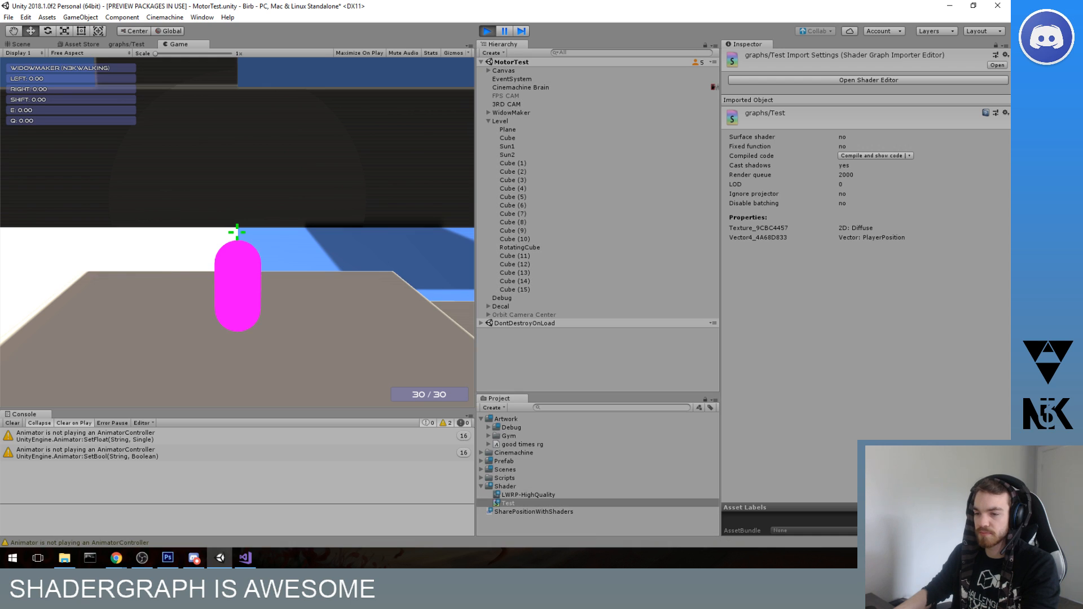
key("super")
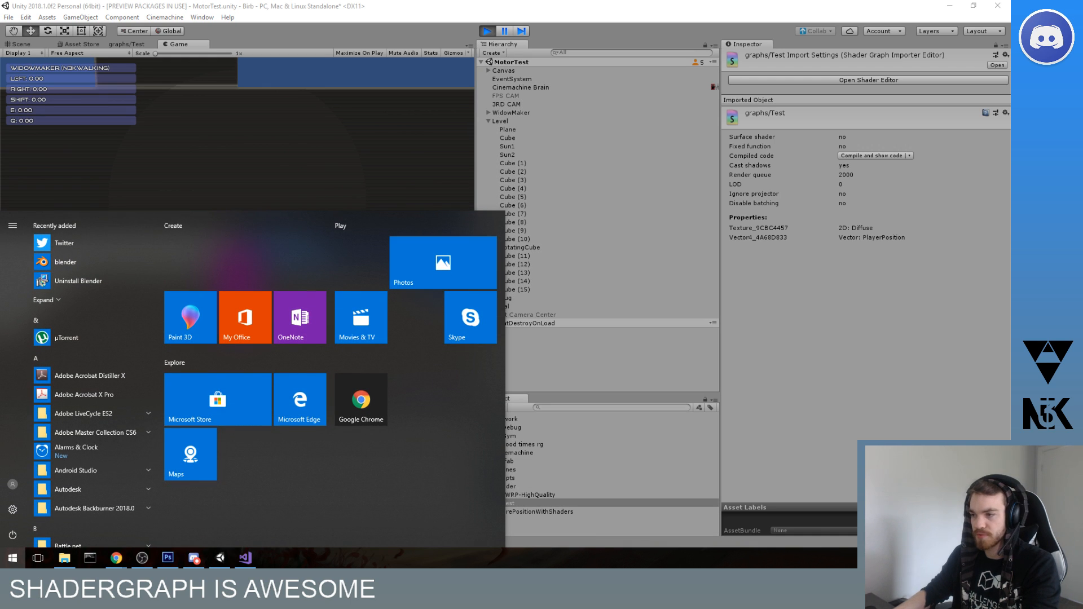
key("super")
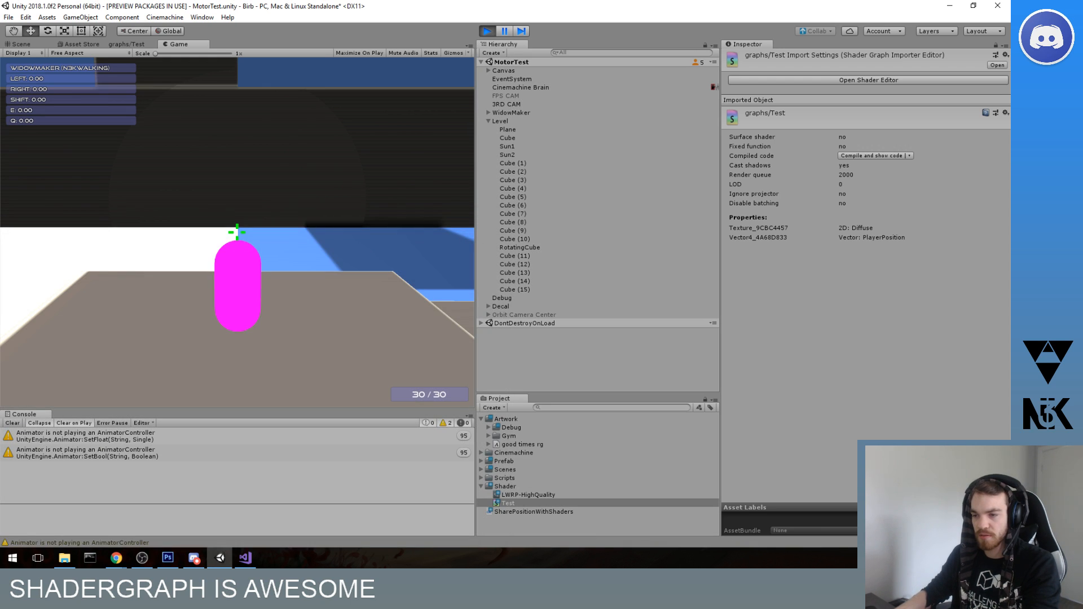
key("super")
key("super")
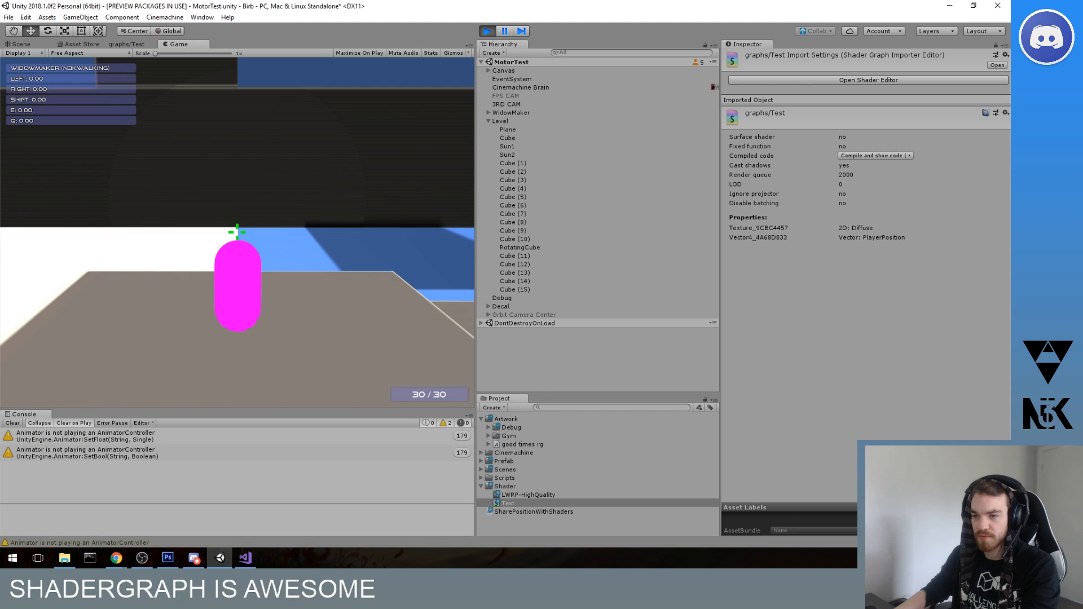
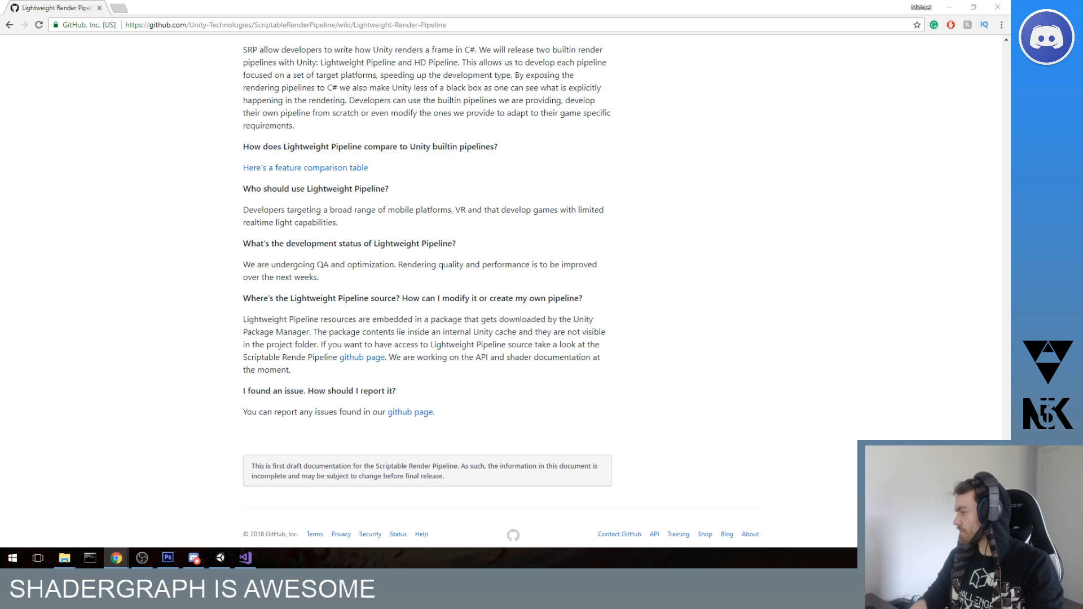
- Switch from the browser back to Unity and collapse the Cinemachine folder in the project
key("ctrl+s")
key("Escape")
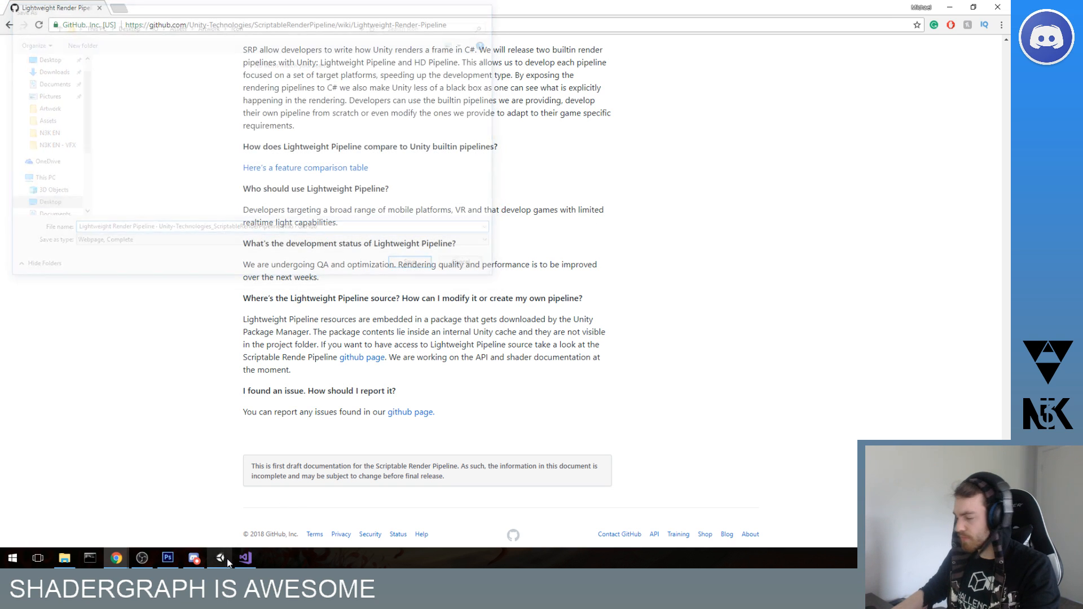
left_click(221, 558)
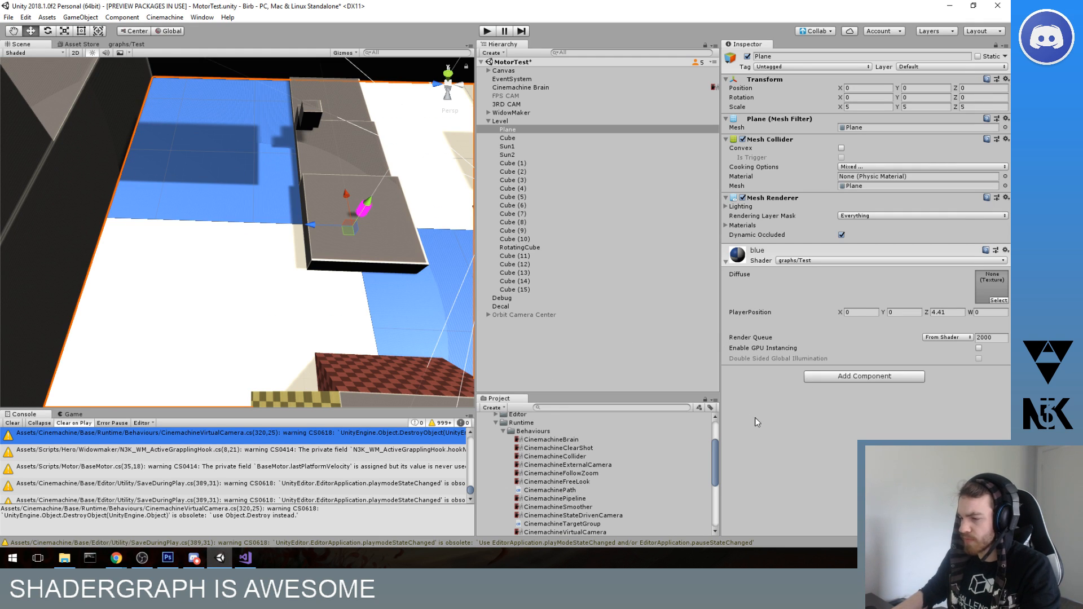
left_click(608, 377)
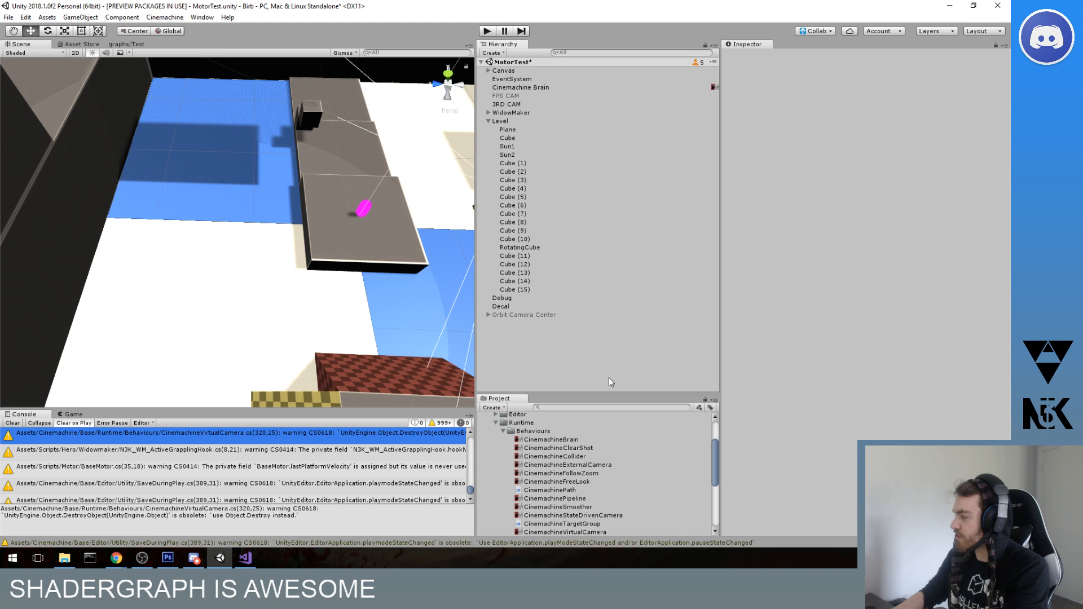
left_click(551, 455)
scroll(553, 452, "up", 1)
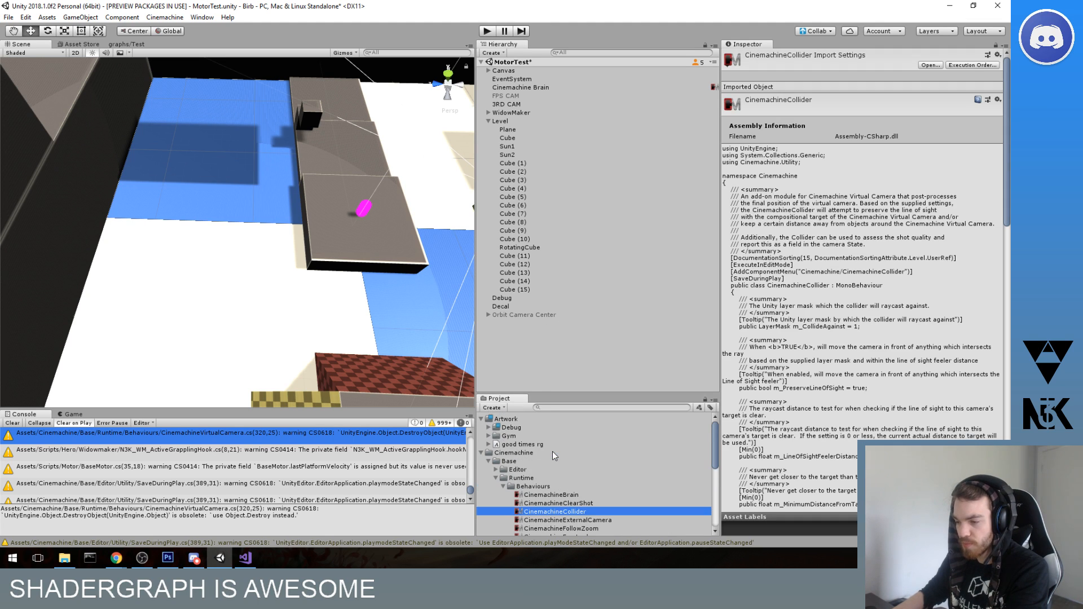
left_click(483, 456)
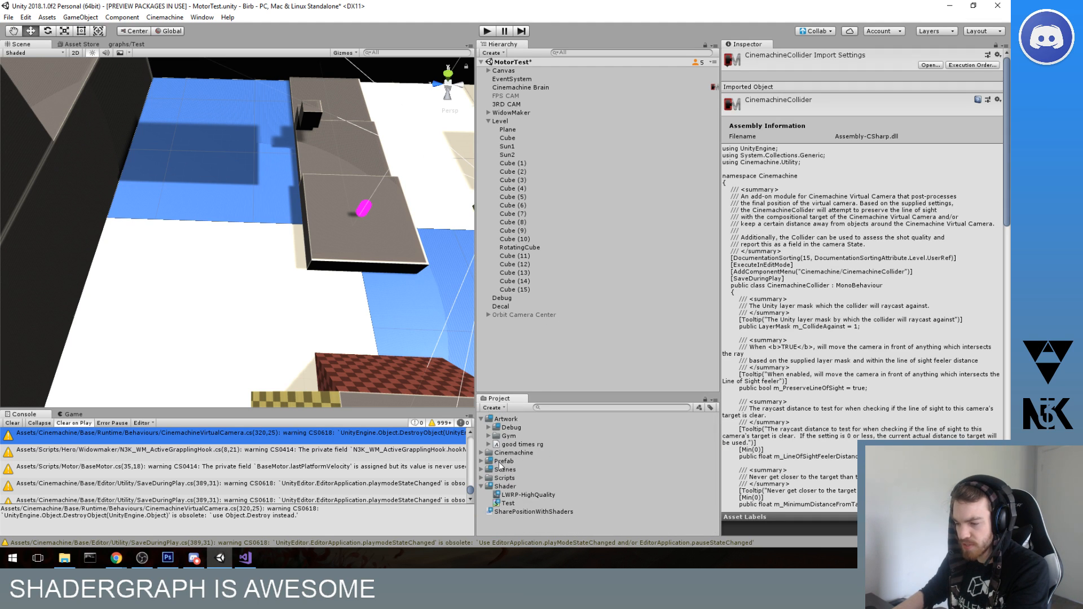
- Show the compiled code of the Test shader graph, examine the PlayerPosition declaration in its Properties block, and return to Unity
right_click(512, 503)
left_click(883, 293)
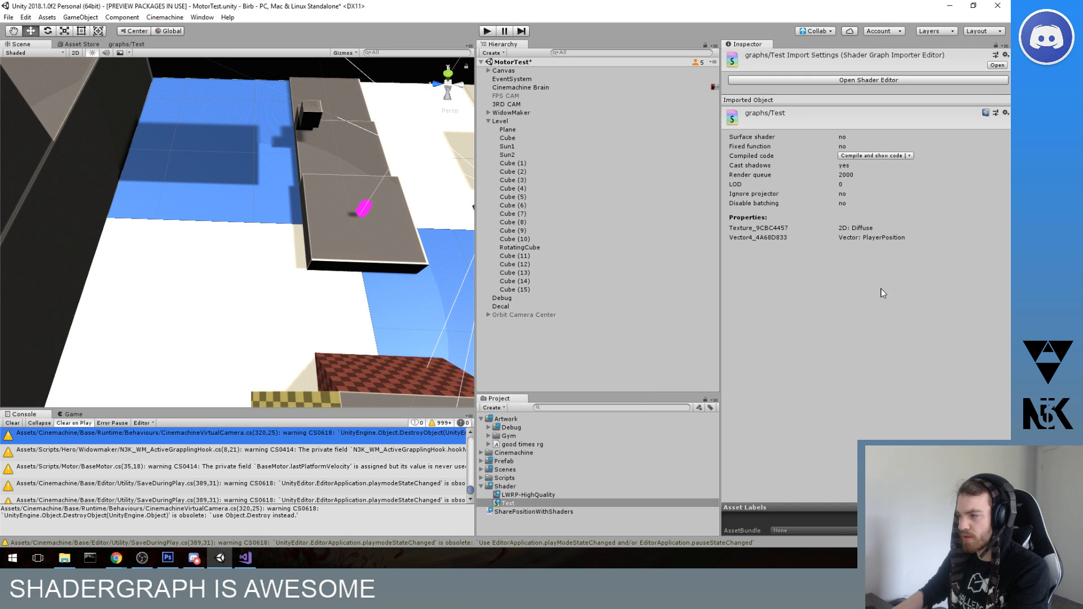
left_click(889, 155)
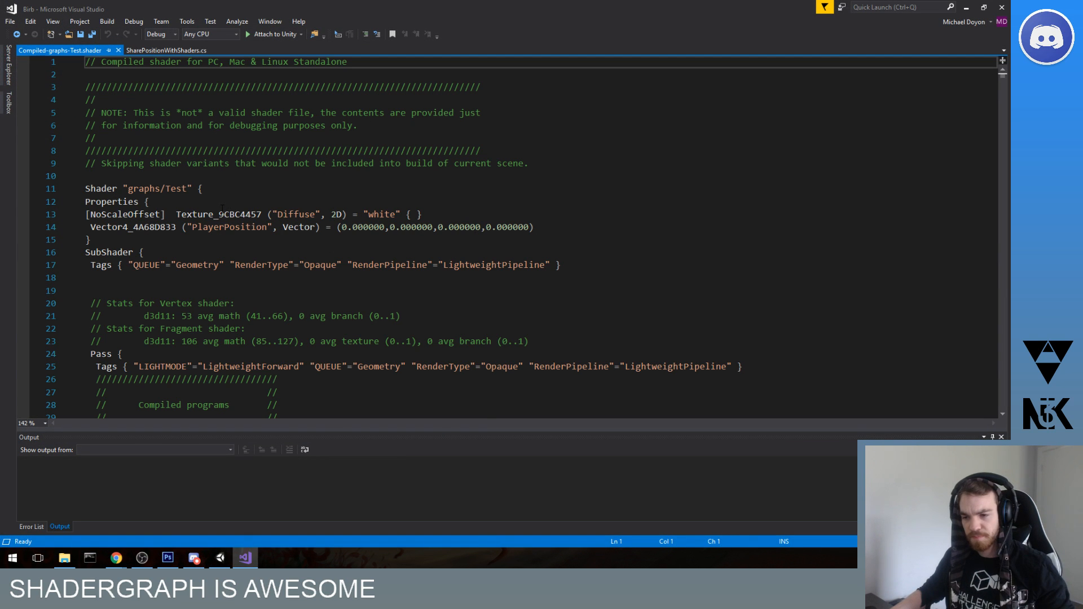
double_click(229, 238)
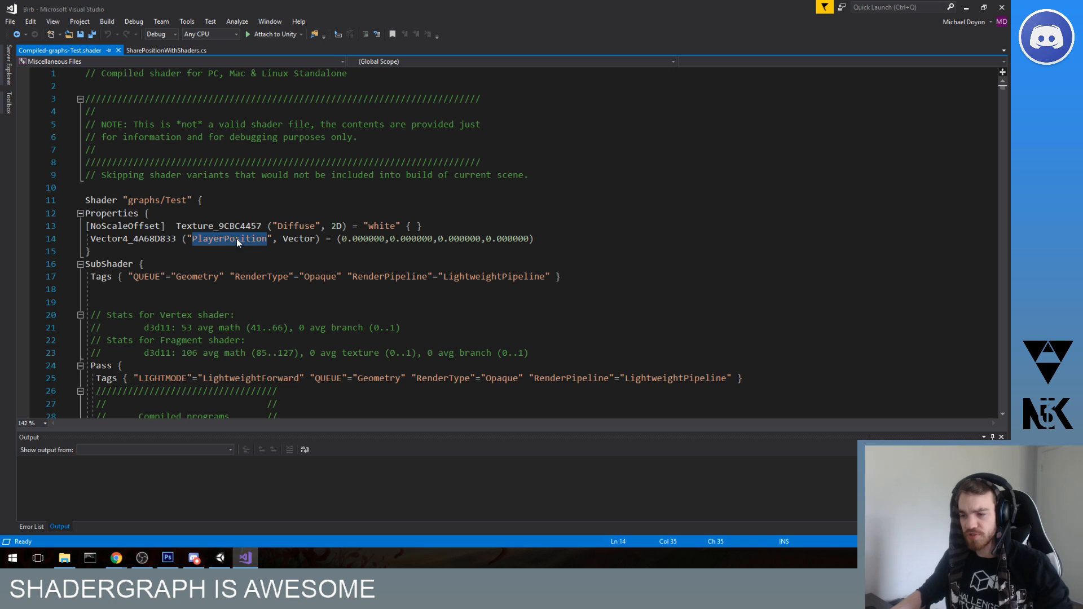
double_click(230, 225)
double_click(227, 238)
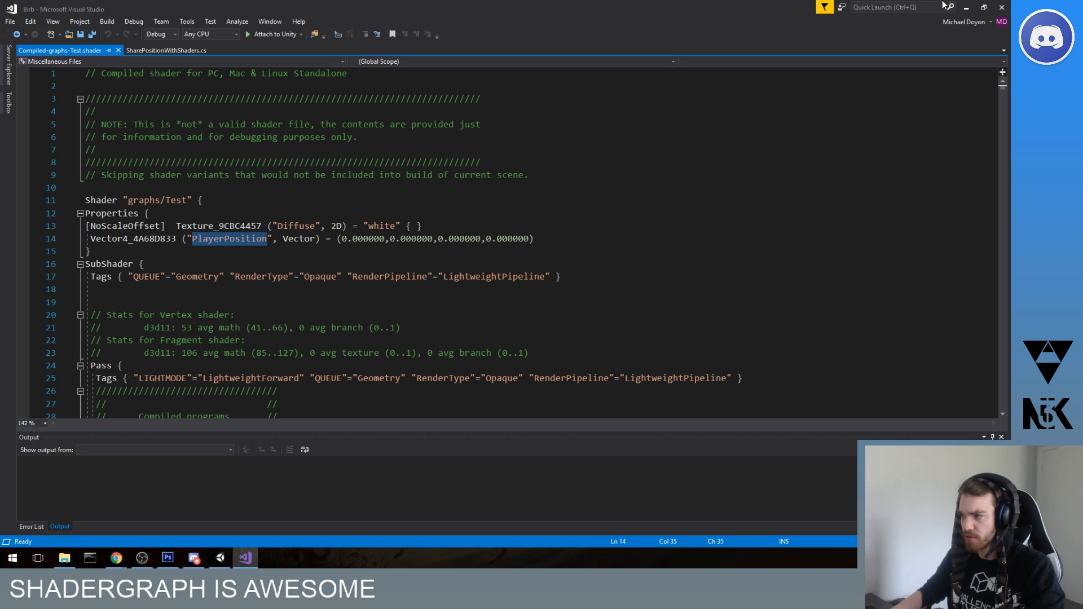
left_click(967, 7)
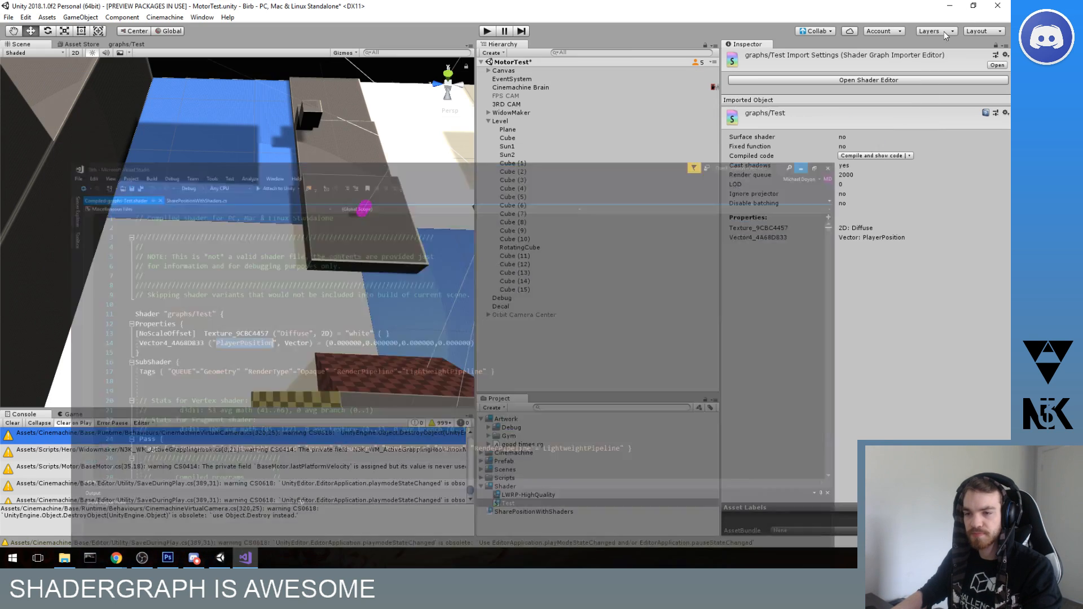
left_click(246, 559)
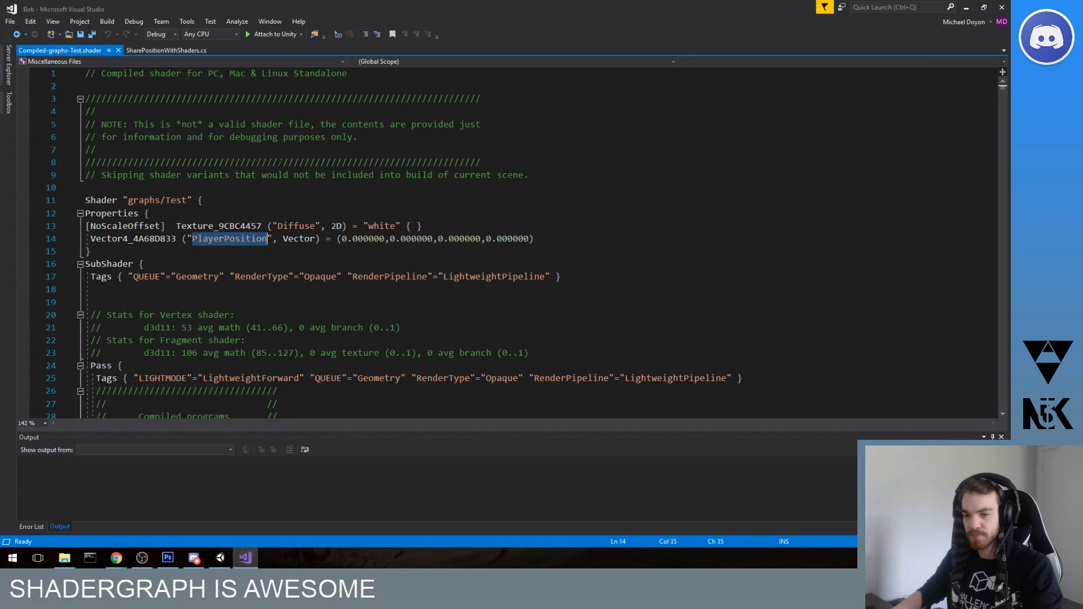
left_click(967, 8)
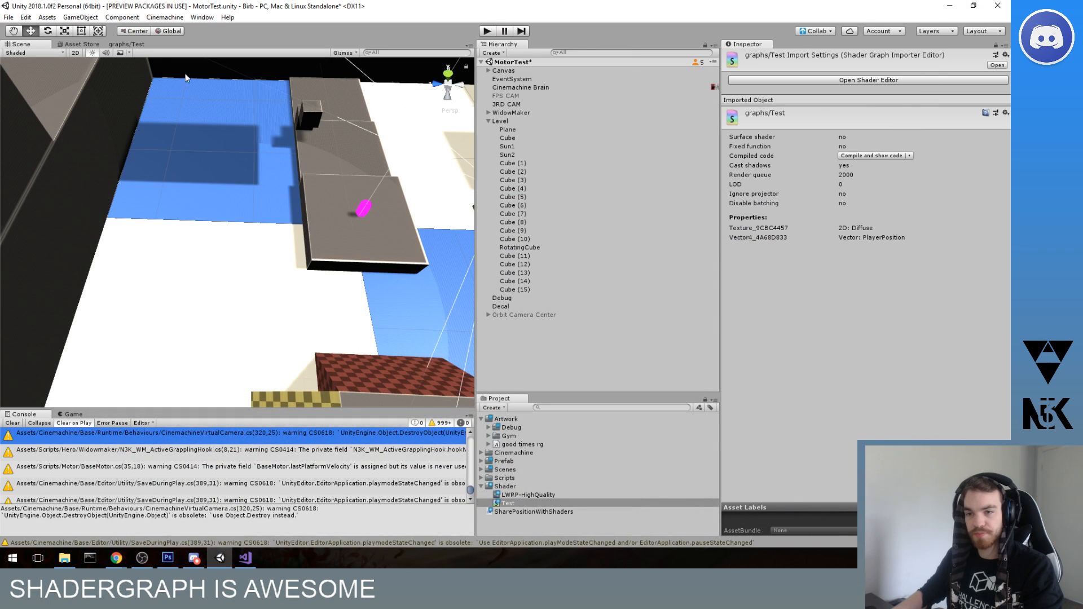
- Reopen the graphs/Test graph and rename the Vector3 blackboard property to _PlayerPosition
left_click(128, 44)
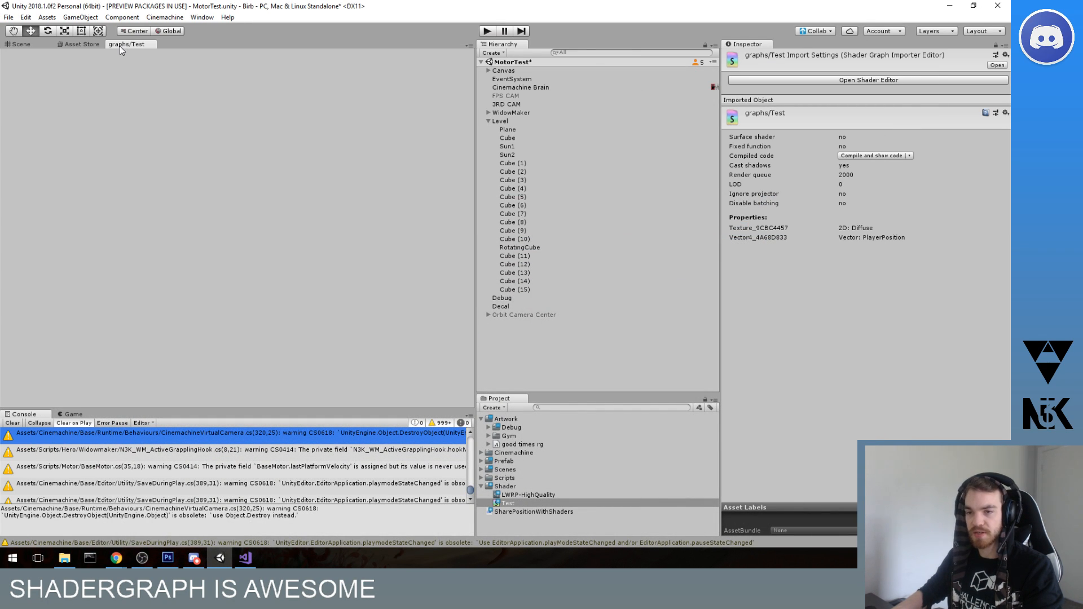
double_click(45, 115)
left_click(65, 117)
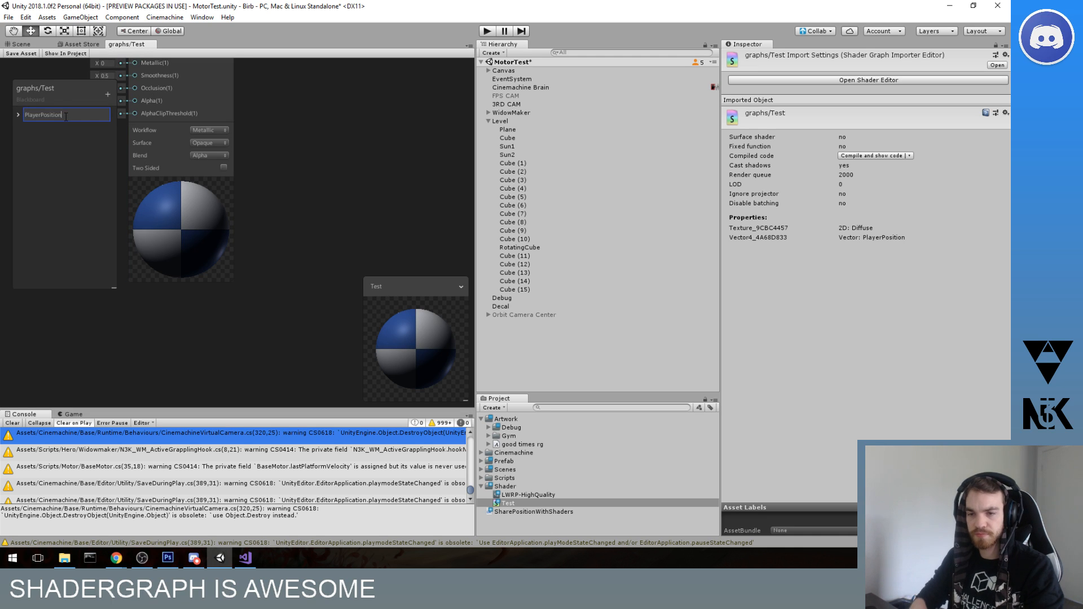
type("_")
key("Return")
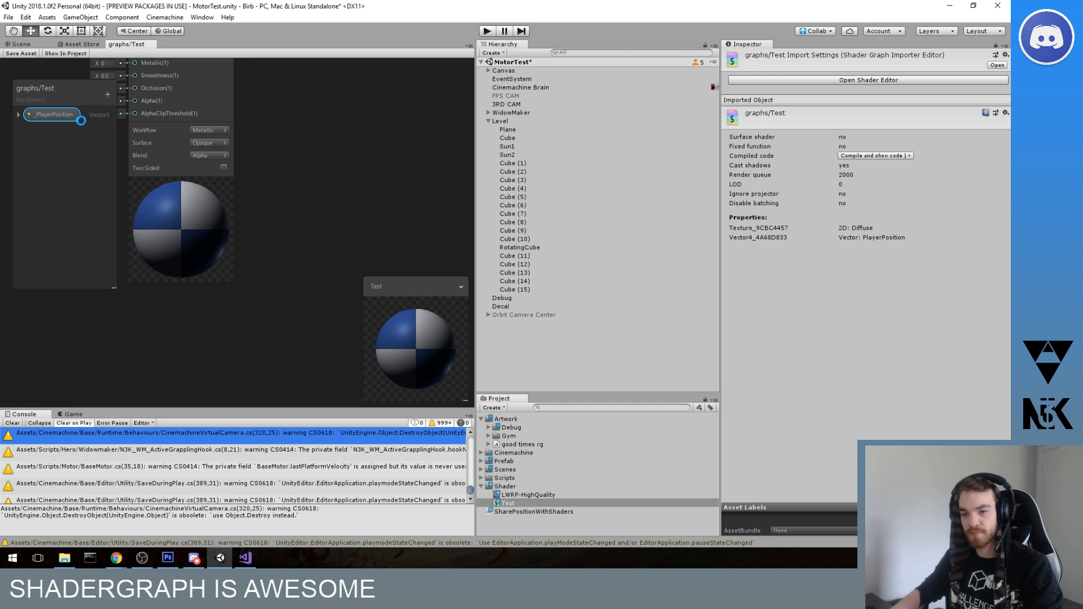
- Examine the whole node graph, from the checkerboard color chain to the separate Polygon, Multiply and Position nodes
scroll(387, 115, "down", 5)
middle_click_drag(325, 117, 433, 160)
scroll(277, 131, "down", 3)
middle_click_drag(237, 146, 320, 225)
scroll(362, 136, "down", 4)
scroll(357, 201, "up", 5)
mouse_move(325, 156)
middle_mouse_down()
mouse_move(365, 212)
mouse_move(332, 154)
middle_mouse_up()
scroll(359, 203, "up", 3)
scroll(327, 159, "up", 2)
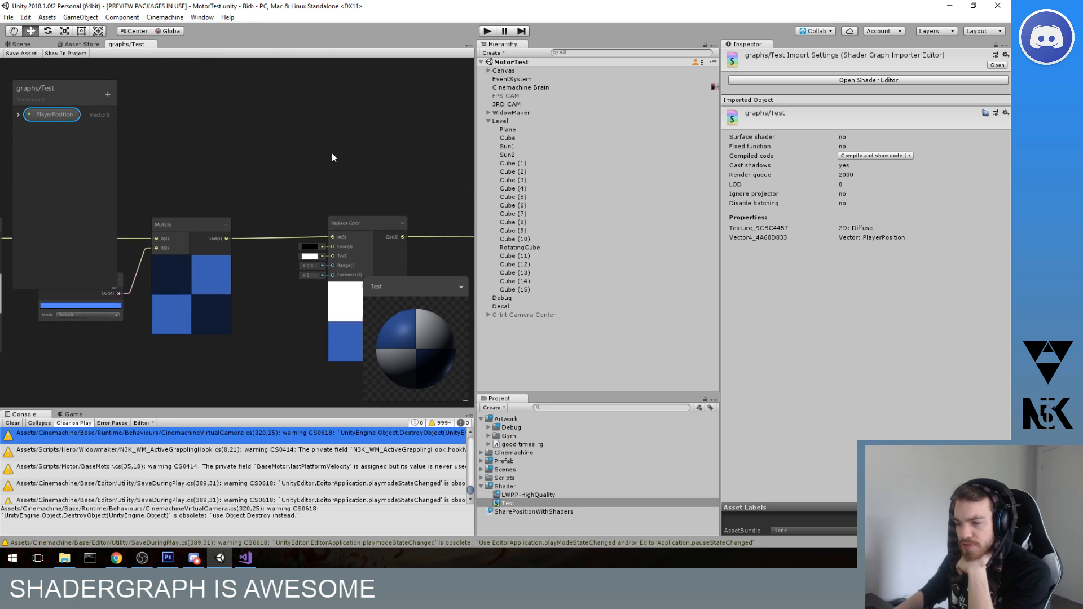
middle_click_drag(356, 195, 326, 144)
scroll(326, 145, "down", 5)
middle_click_drag(246, 151, 261, 178)
middle_click_drag(302, 143, 238, 167)
mouse_move(373, 243)
middle_mouse_down()
mouse_move(336, 174)
mouse_move(369, 260)
middle_mouse_up()
scroll(337, 174, "up", 2)
middle_click_drag(227, 131, 343, 259)
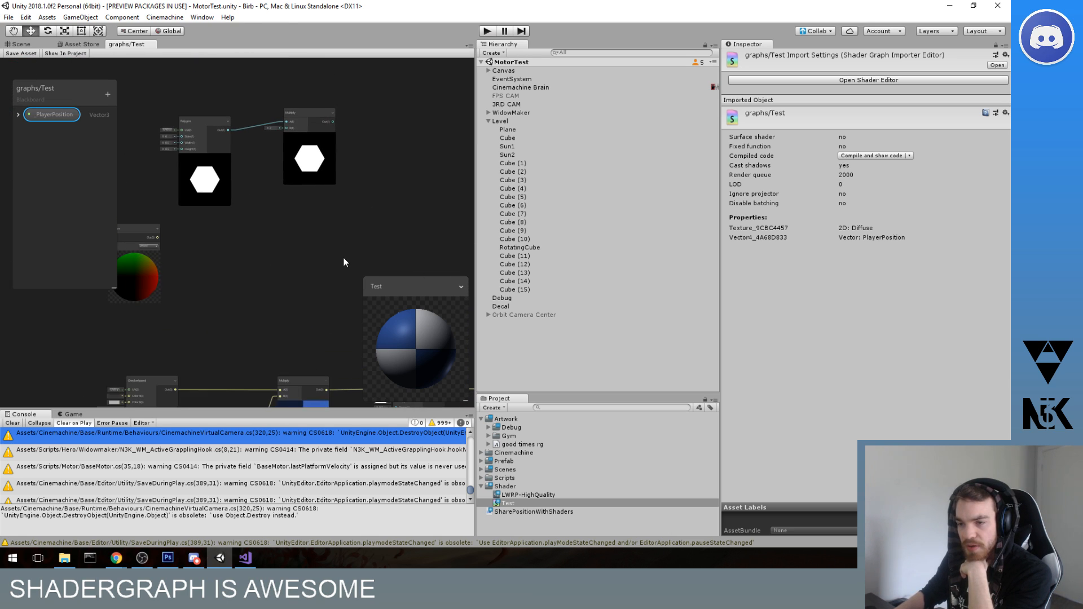
- Move the Polygon node away from Multiply and delete it
left_click_drag(202, 120, 314, 221)
middle_click_drag(314, 219, 219, 127)
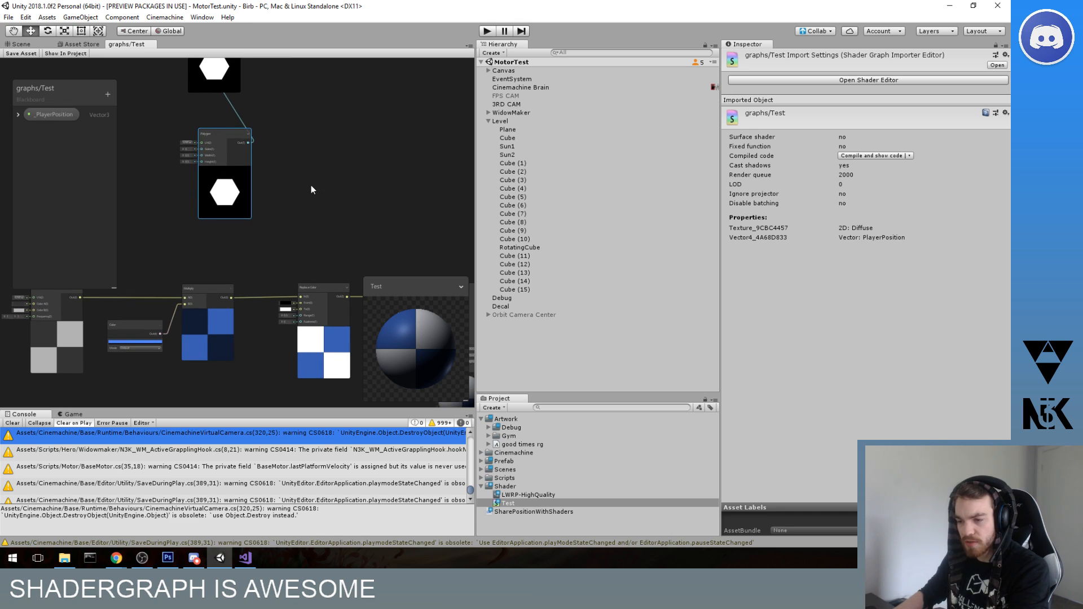
key("Delete")
- Move the PBR Master node up and shift the checkerboard color nodes above the leftover Multiply and Position nodes
scroll(310, 186, "down", 4)
middle_click_drag(349, 237, 346, 189)
left_click_drag(387, 203, 378, 108)
middle_click_drag(283, 131, 351, 211)
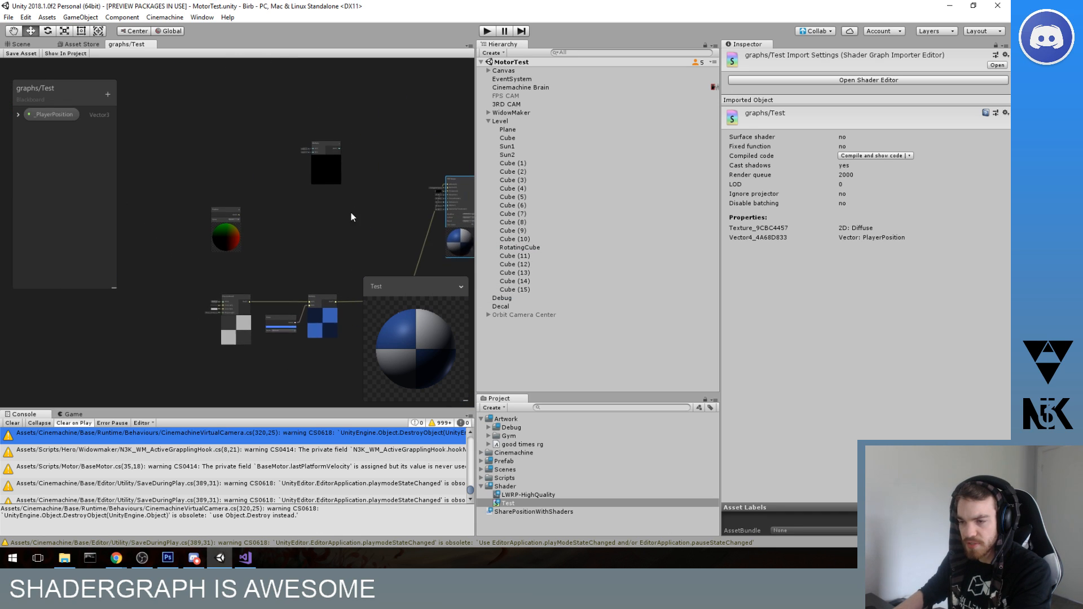
middle_click_drag(316, 264, 272, 169)
left_click_drag(356, 288, 388, 262)
left_click_drag(339, 195, 234, 100)
middle_click_drag(318, 171, 359, 174)
scroll(359, 173, "up", 3)
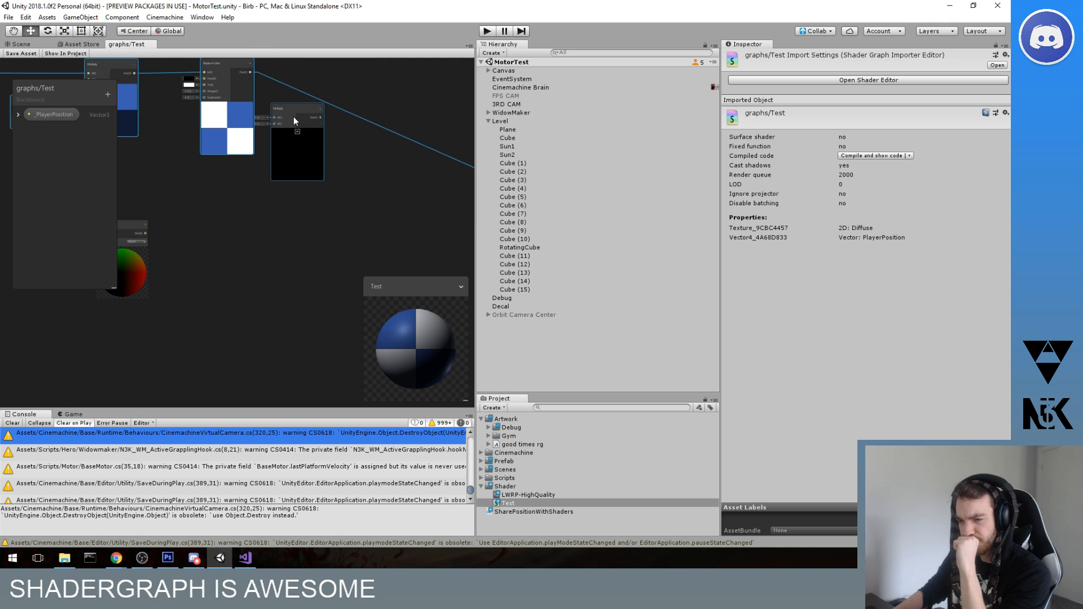
- Delete the unused Position and black Multiply nodes beneath the checkerboard chain
left_click_drag(292, 136, 329, 170)
scroll(328, 131, "down", 1)
middle_click_drag(327, 131, 345, 132)
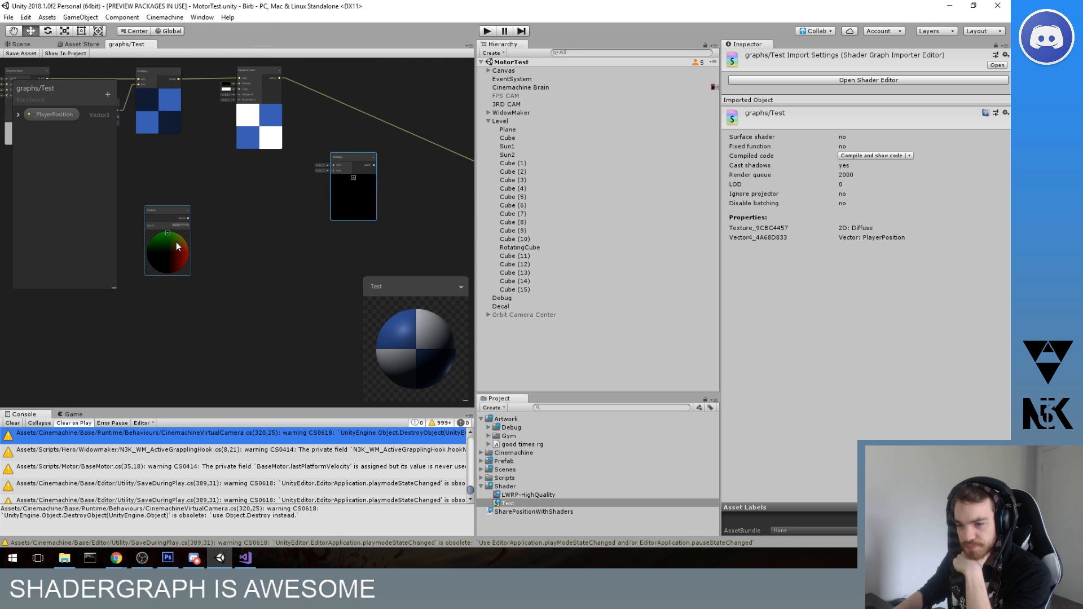
left_click(170, 212)
middle_click_drag(250, 197, 228, 219)
key("Delete")
left_click(331, 179)
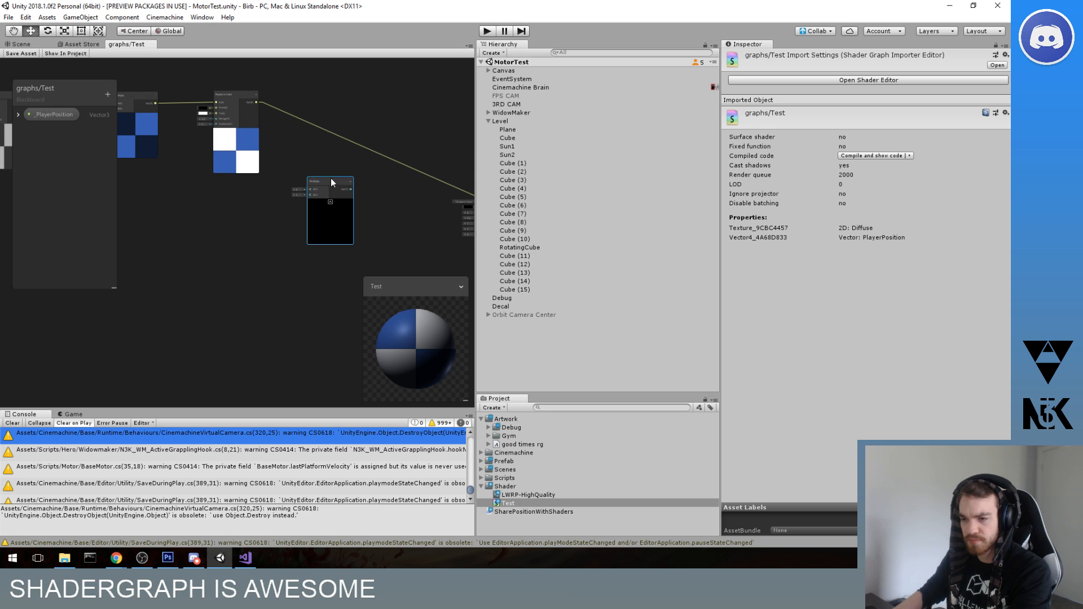
middle_click_drag(323, 168, 333, 161)
key("Delete")
- Add a new Polygon node to the graph beside Replace Color
key("space")
type("shape")
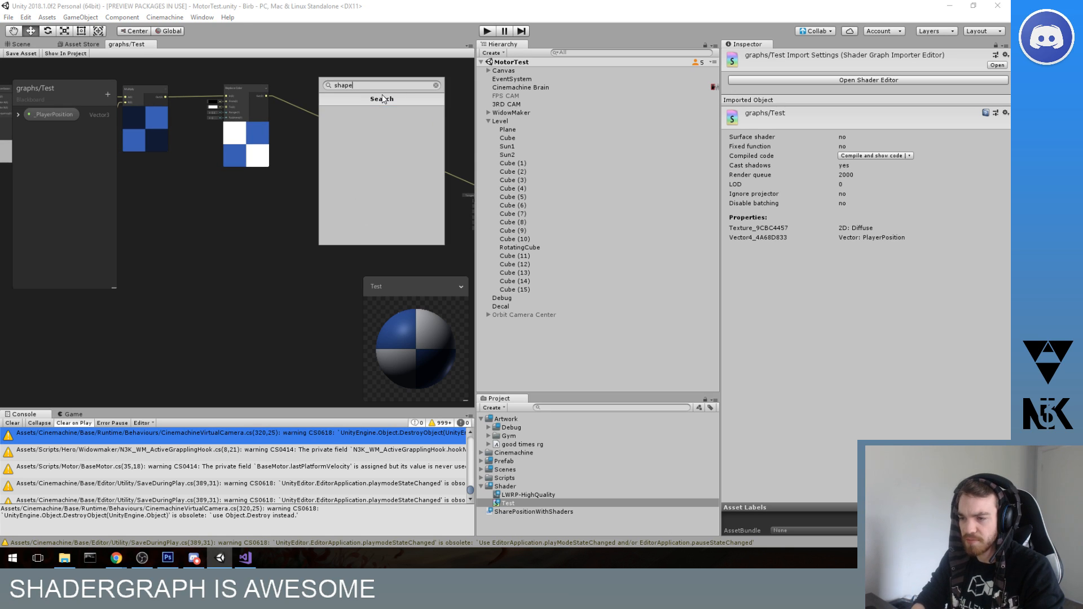
key("BackSpace")
key("BackSpace")
key("BackSpace")
key("BackSpace")
type("poly")
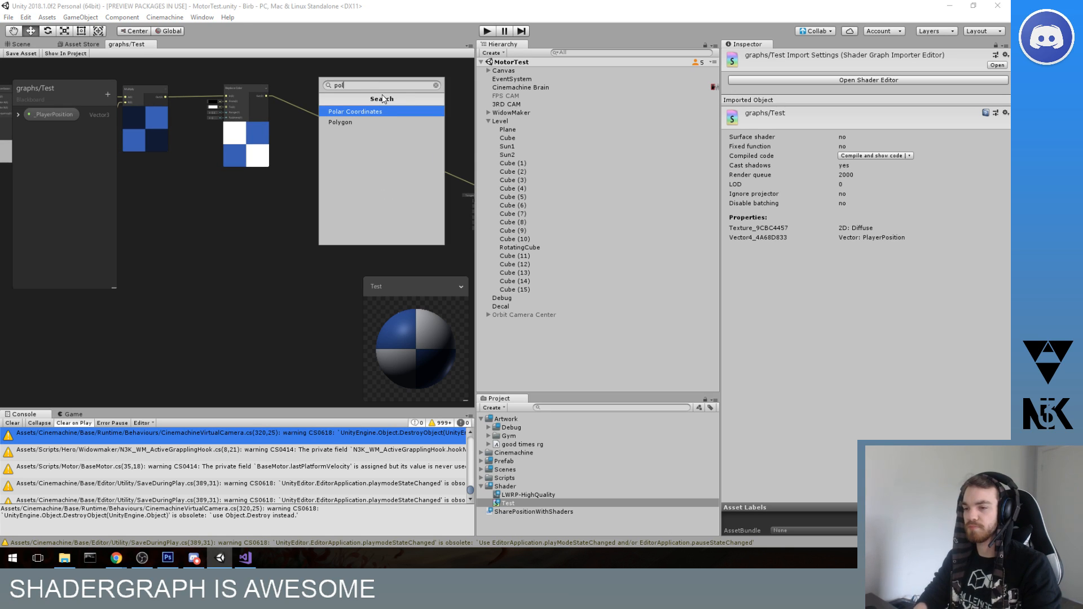
key("Return")
- Try feeding the Replace Color output into the Polygon node's UV input
left_click_drag(266, 96, 383, 130)
scroll(382, 130, "up", 4)
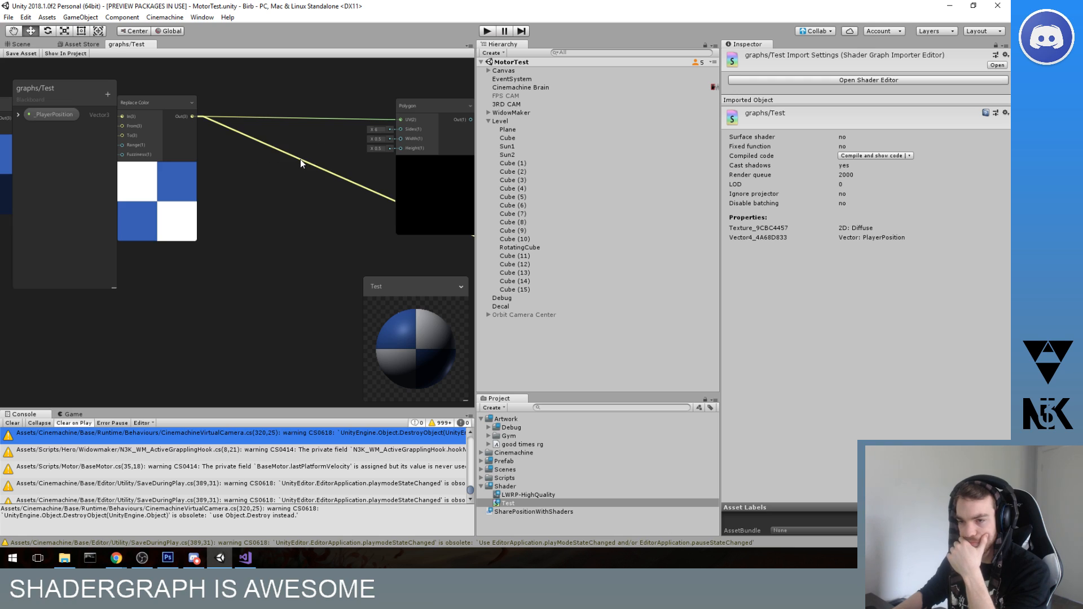
left_click_drag(307, 122, 400, 121)
middle_click_drag(335, 143, 296, 137)
scroll(299, 136, "down", 2)
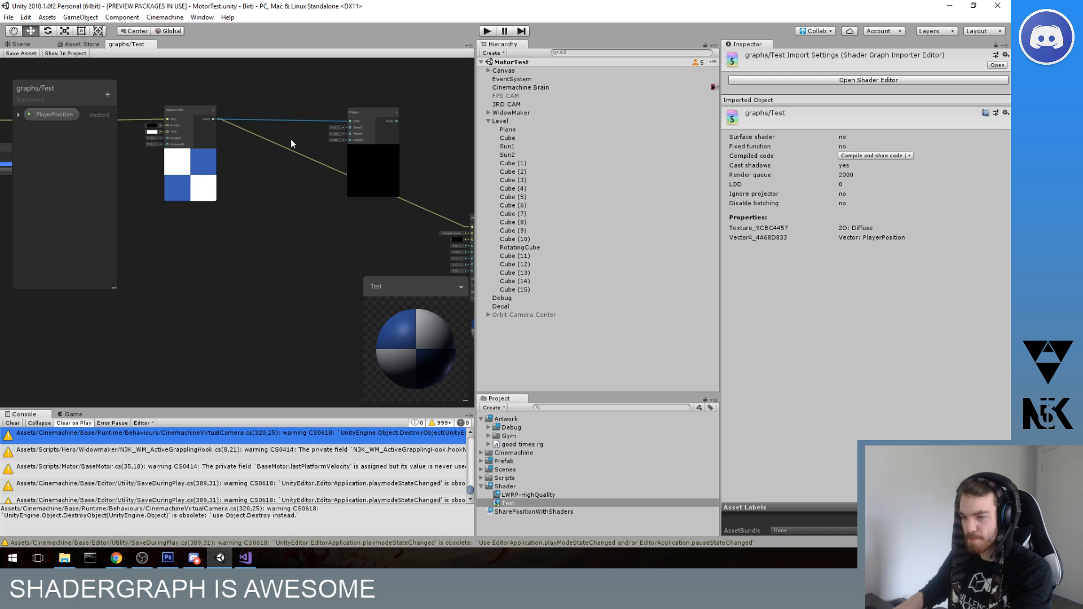
- Detach Polygon from Replace Color and place the Polygon node directly beneath Replace Color
scroll(279, 168, "up", 2)
middle_click_drag(282, 194, 275, 199)
scroll(273, 199, "down", 2)
left_click_drag(351, 149, 214, 250)
- Add a Multiply node and connect Replace Color to its A input and Polygon to its B input
key("space")
type("mu")
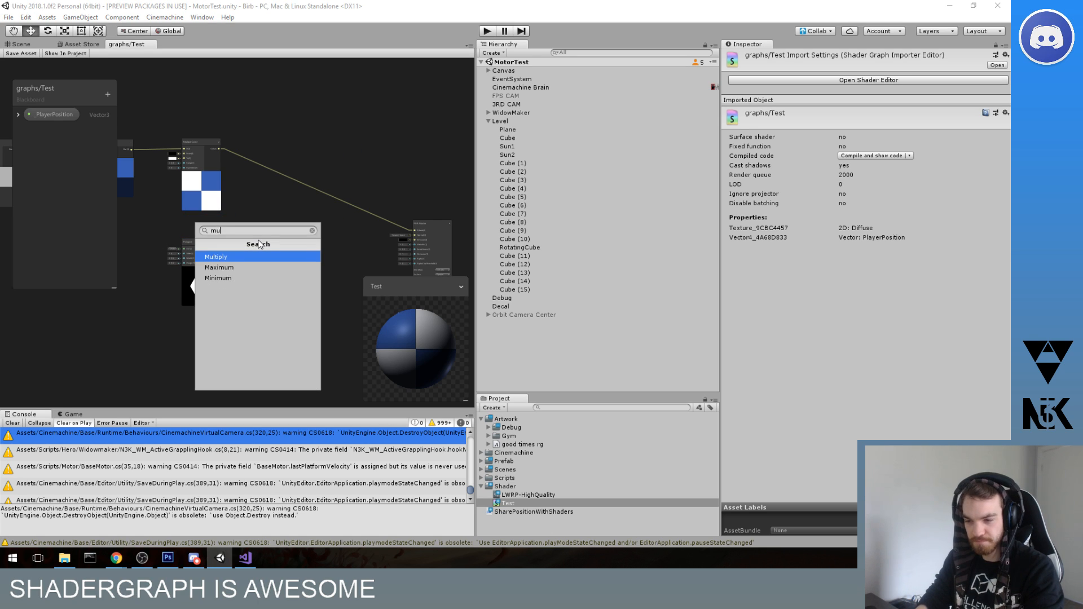
key("Return")
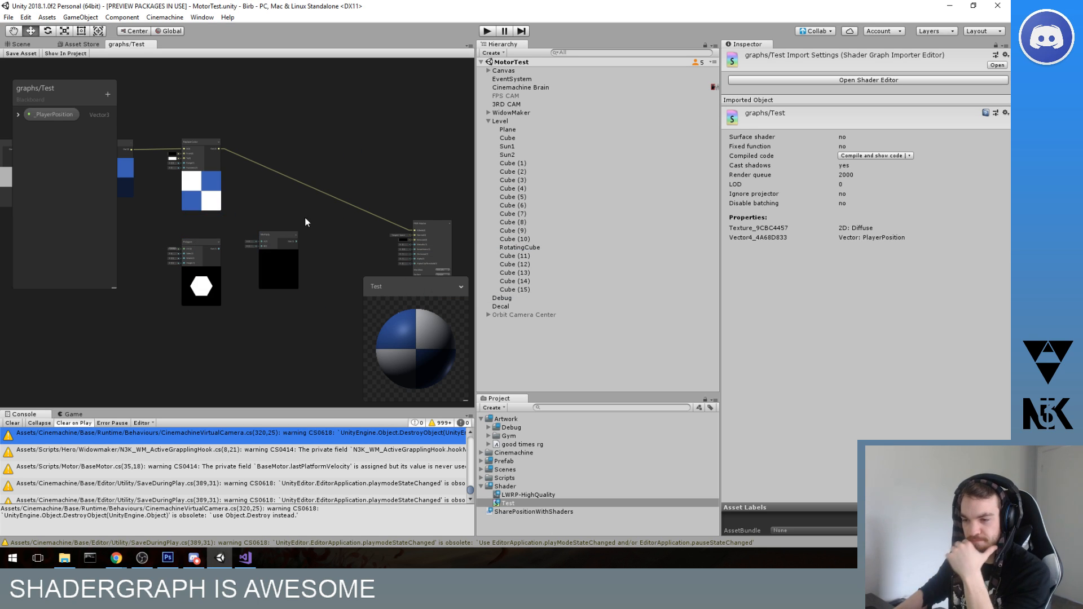
scroll(304, 232, "up", 3)
scroll(241, 209, "up", 2)
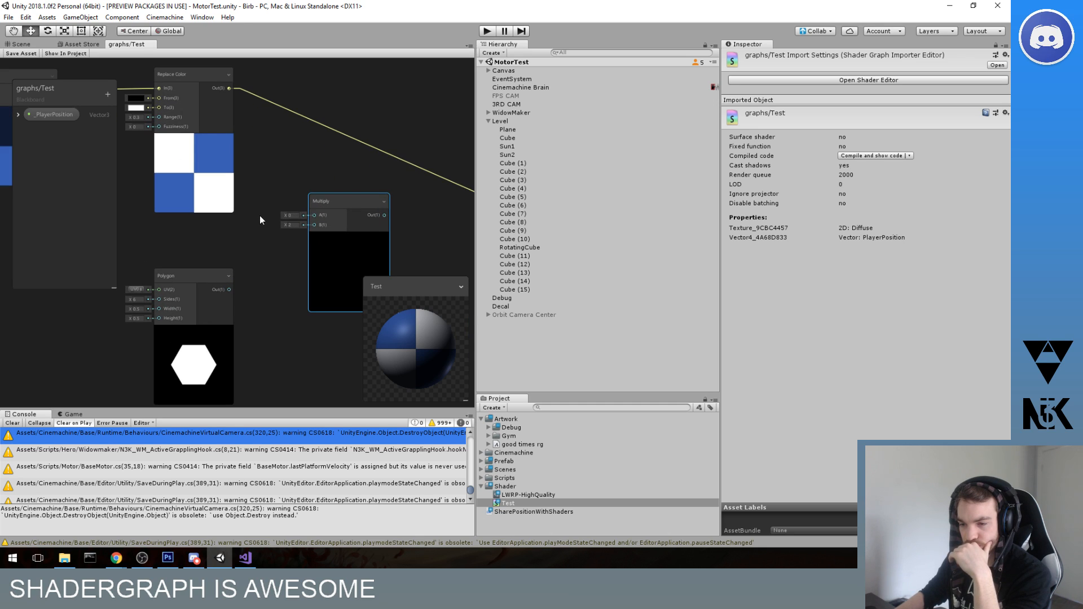
left_click_drag(228, 90, 315, 222)
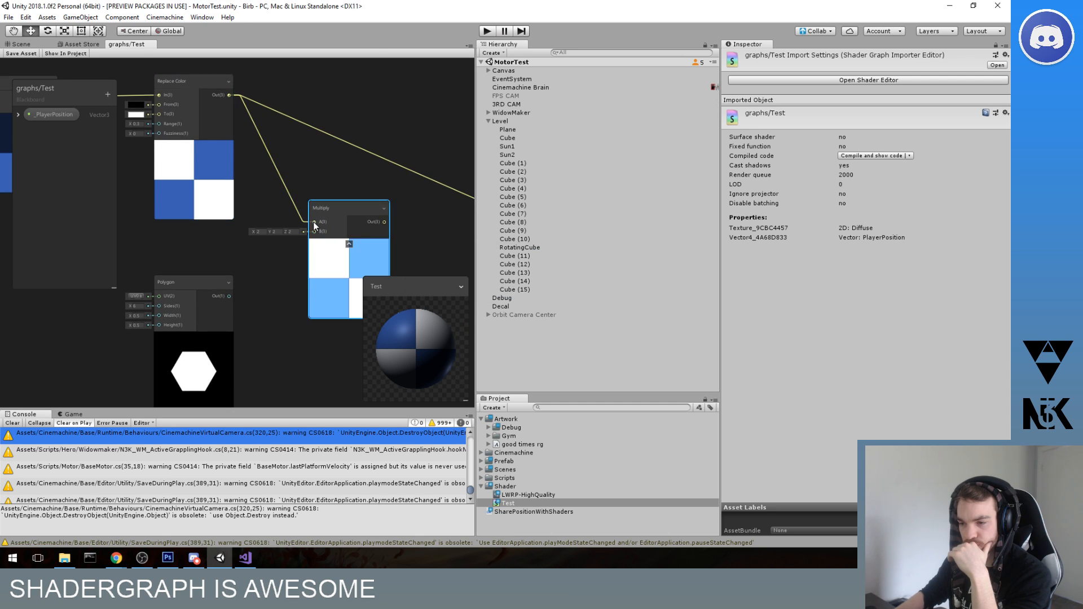
scroll(280, 279, "down", 4)
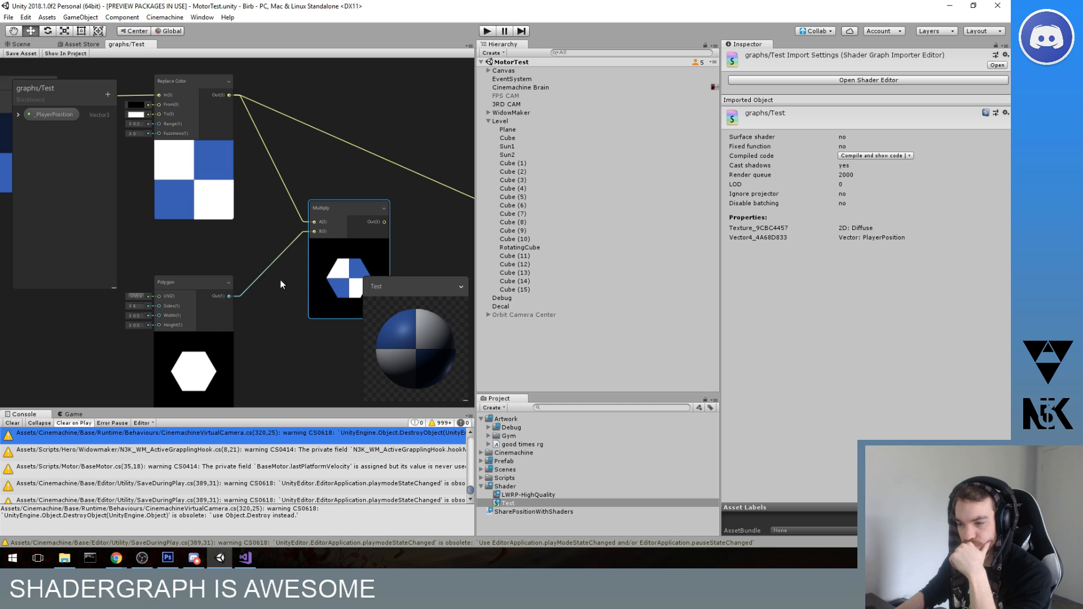
- Connect the new Multiply node's output to the PBR Master's Albedo input in place of Replace Color
left_click_drag(359, 224, 361, 210)
scroll(294, 169, "up", 3)
middle_click_drag(304, 166, 360, 162)
scroll(362, 173, "down", 4)
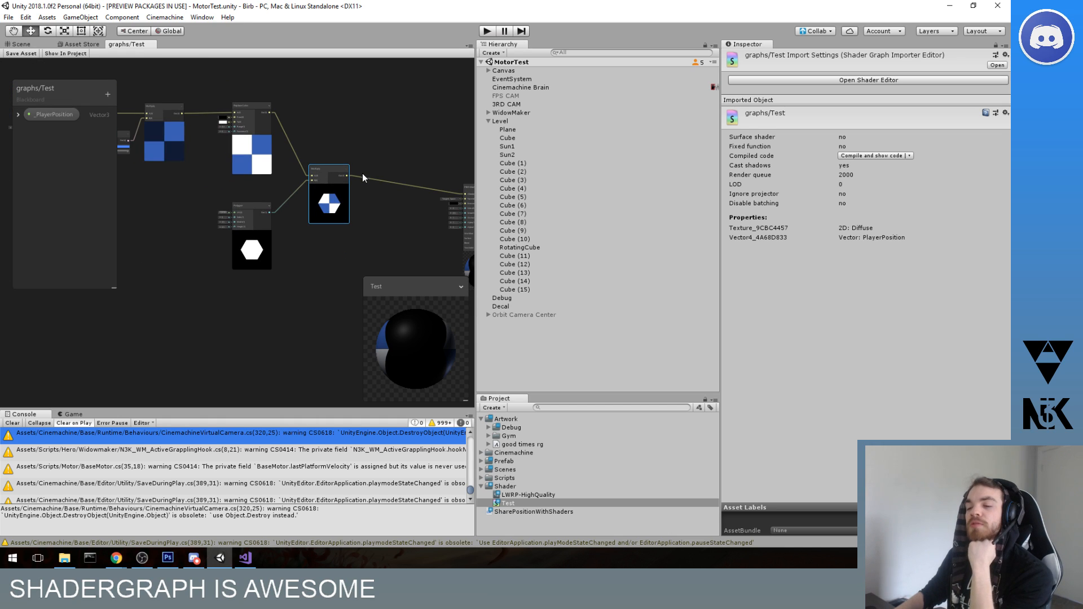
scroll(365, 202, "up", 1)
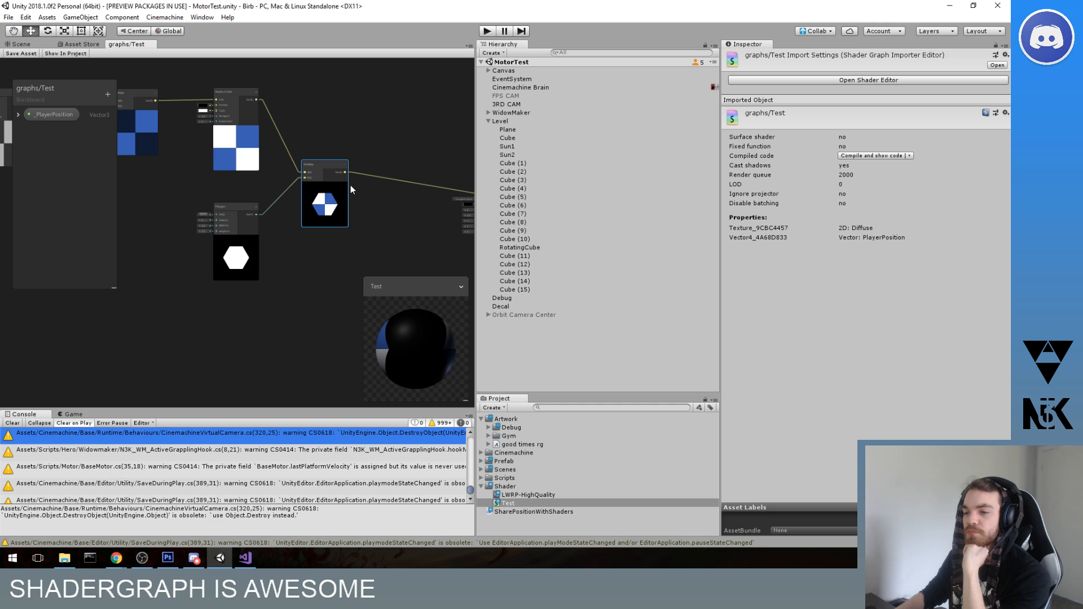
- Delete the connection from Replace Color to the Multiply node's A input
scroll(369, 180, "up", 1)
middle_click_drag(387, 175, 365, 144)
scroll(269, 151, "up", 3)
middle_click_drag(263, 127, 272, 145)
scroll(270, 160, "down", 5)
scroll(288, 189, "up", 2)
scroll(331, 180, "up", 3)
scroll(377, 181, "down", 5)
left_click(288, 135)
key("Delete")
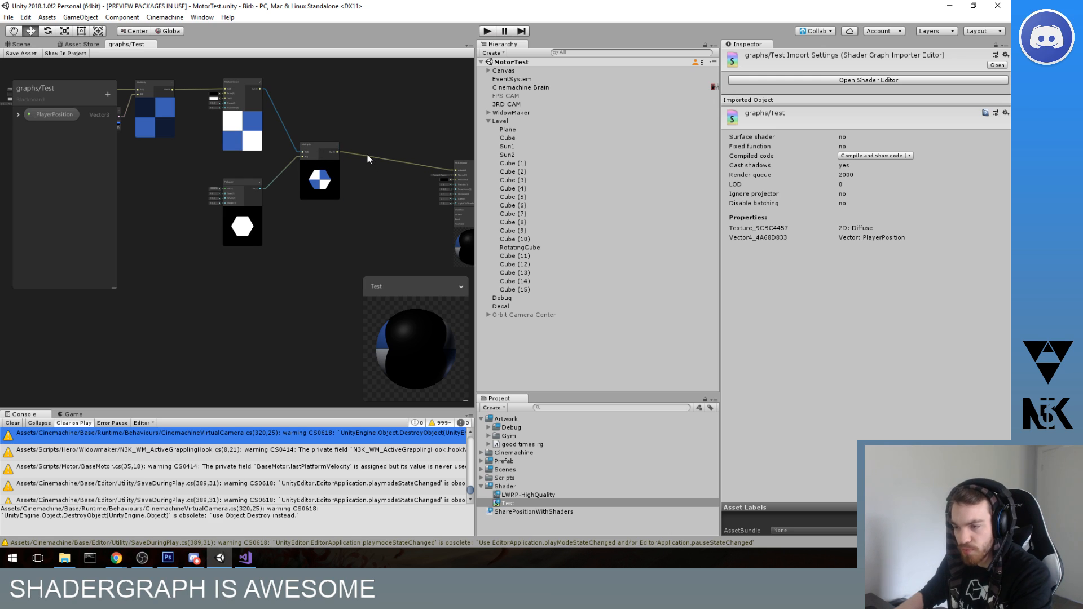
- Connect the Replace Color output directly to the PBR Master's Albedo, reposition the Multiply node and reconnect Replace Color to its A input
left_click_drag(260, 88, 406, 175)
left_click_drag(262, 158, 264, 186)
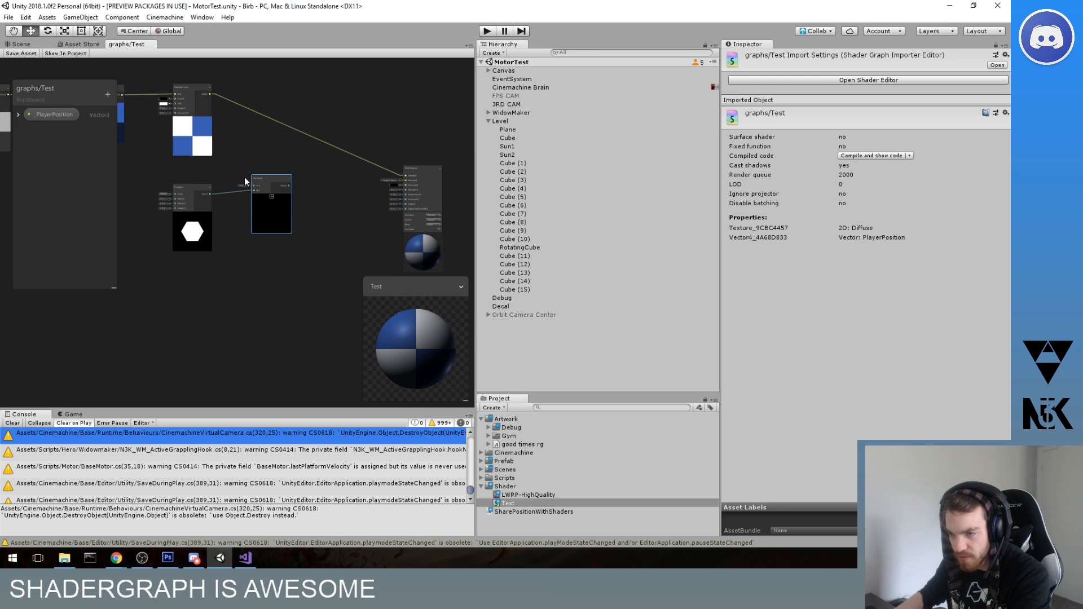
middle_click_drag(265, 186, 278, 177)
left_click_drag(225, 85, 268, 177)
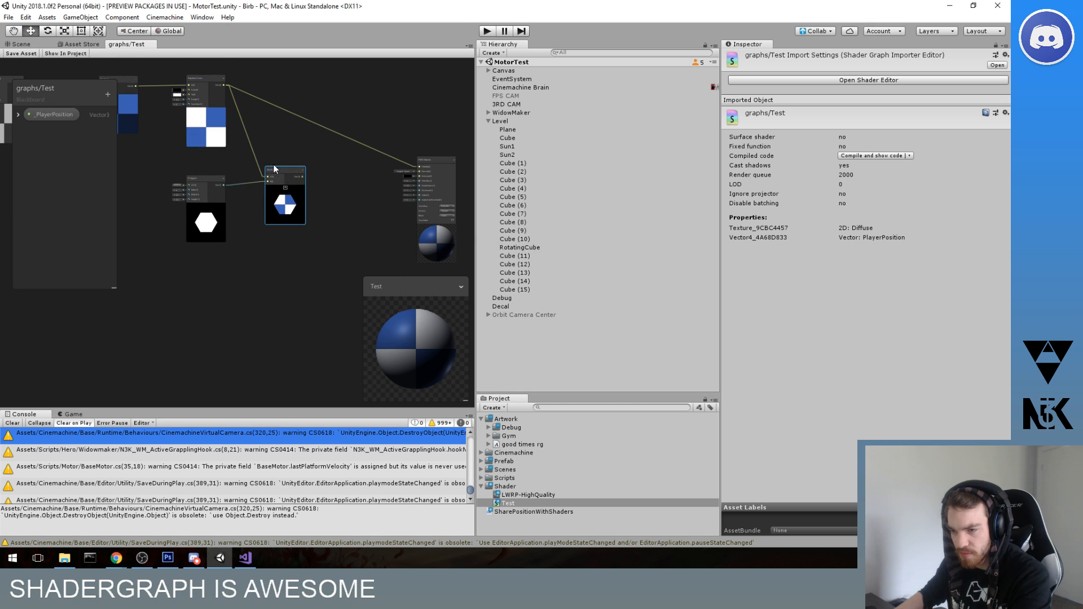
- Connect the Multiply node's output to the PBR Master's Alpha Clip Threshold input
middle_click_drag(276, 156, 271, 127)
scroll(274, 127, "up", 1)
middle_click_drag(365, 180, 290, 157)
scroll(247, 148, "up", 2)
left_click_drag(181, 122, 384, 163)
scroll(290, 185, "down", 3)
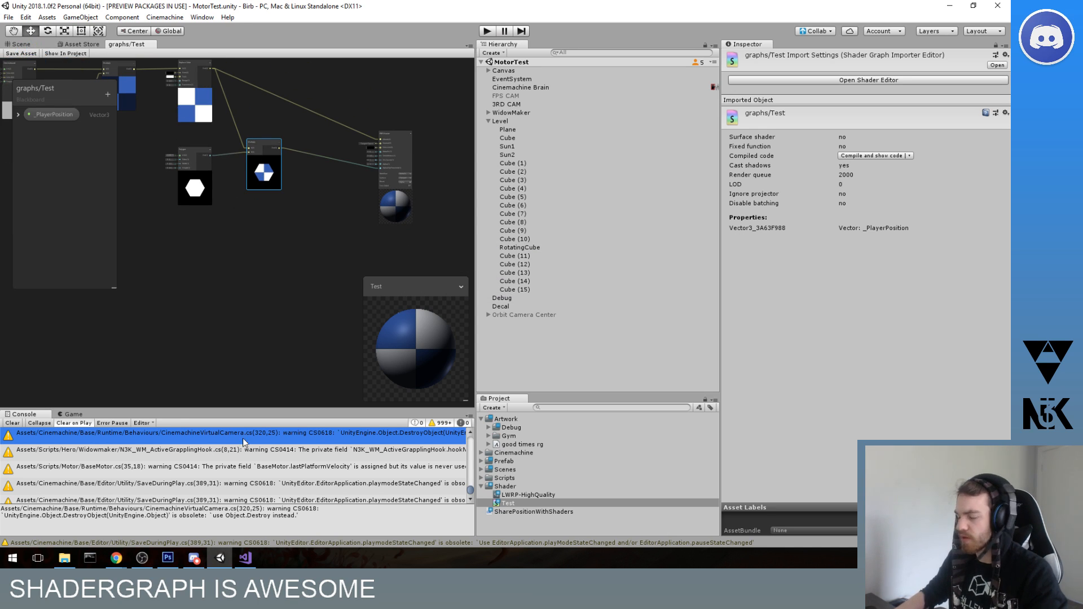
- Select the Plane and examine how the Test shader renders on it in the Scene view
mouse_move(116, 558)
left_click(228, 514)
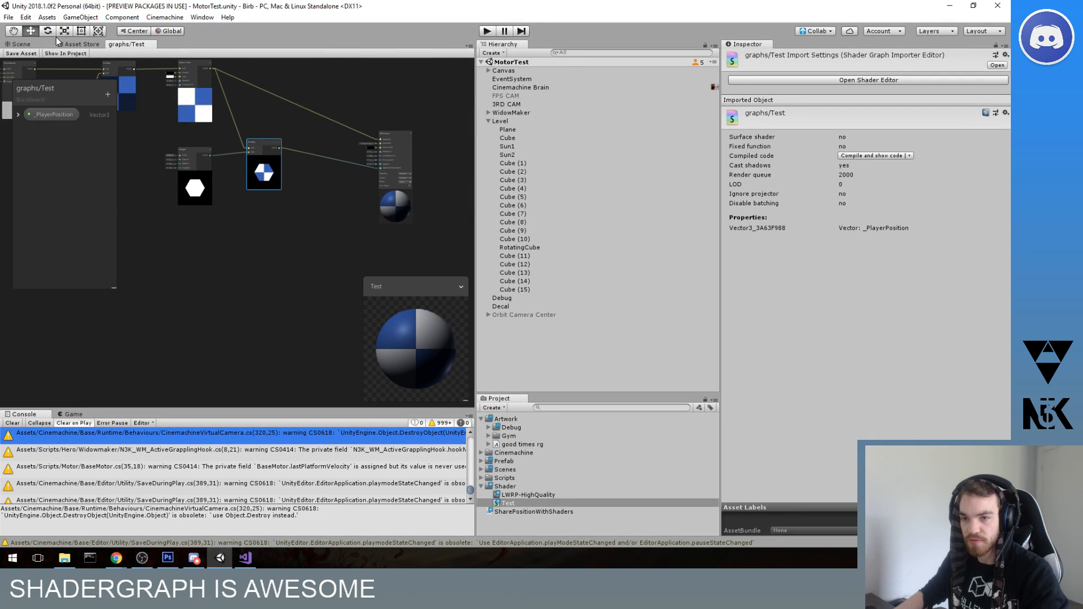
left_click(25, 44)
scroll(194, 195, "down", 6)
right_click_drag(322, 234, 393, 293)
left_click(394, 294)
middle_click_drag(393, 294, 295, 252)
left_click_drag(295, 251, 512, 272, "alt")
middle_click_drag(311, 186, 391, 219)
scroll(321, 209, "up", 1)
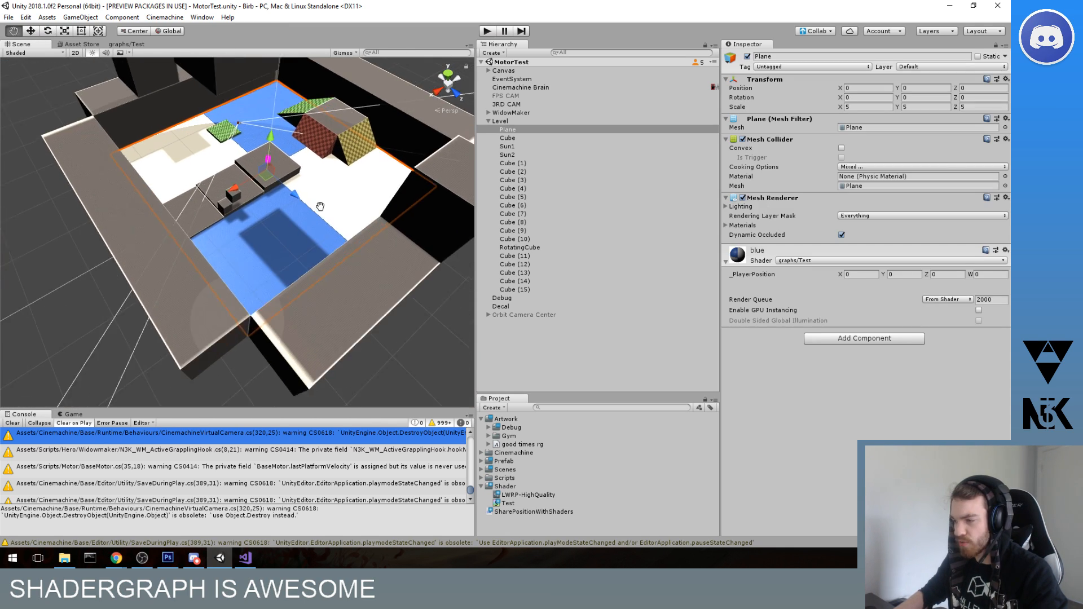
left_click(244, 558)
left_click(245, 558)
left_click(220, 558)
left_click(224, 563)
left_click_drag(125, 44, 542, 121)
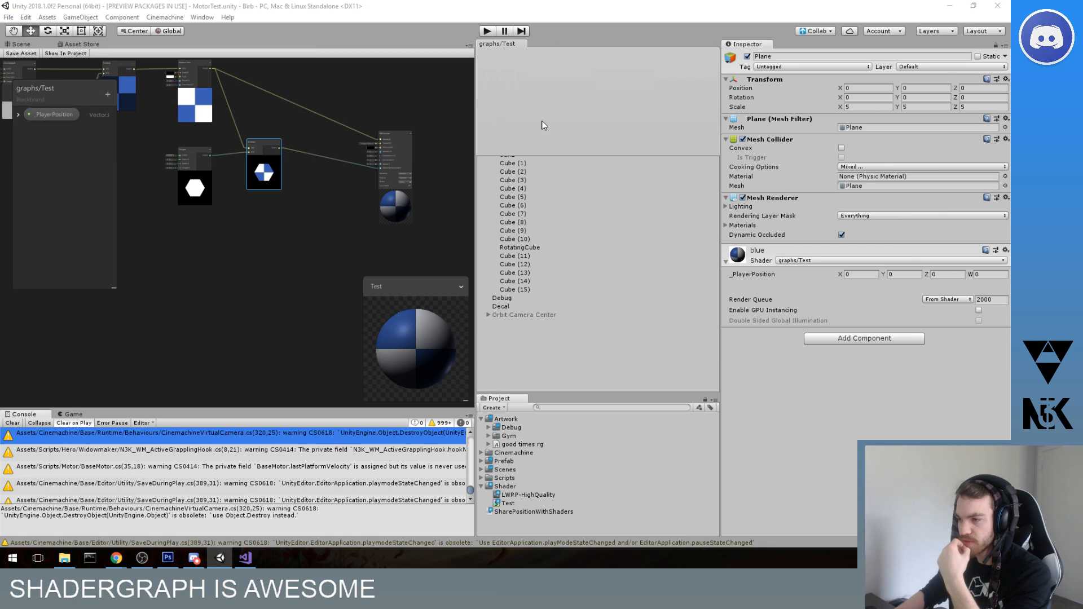
left_click_drag(588, 171, 825, 380)
left_click_drag(1007, 232, 394, 47)
- Set the PBR Master's Alpha value to 0.5
scroll(307, 186, "up", 4)
mouse_move(313, 181)
middle_mouse_down()
mouse_move(247, 209)
mouse_move(319, 180)
middle_mouse_up()
left_click(356, 172)
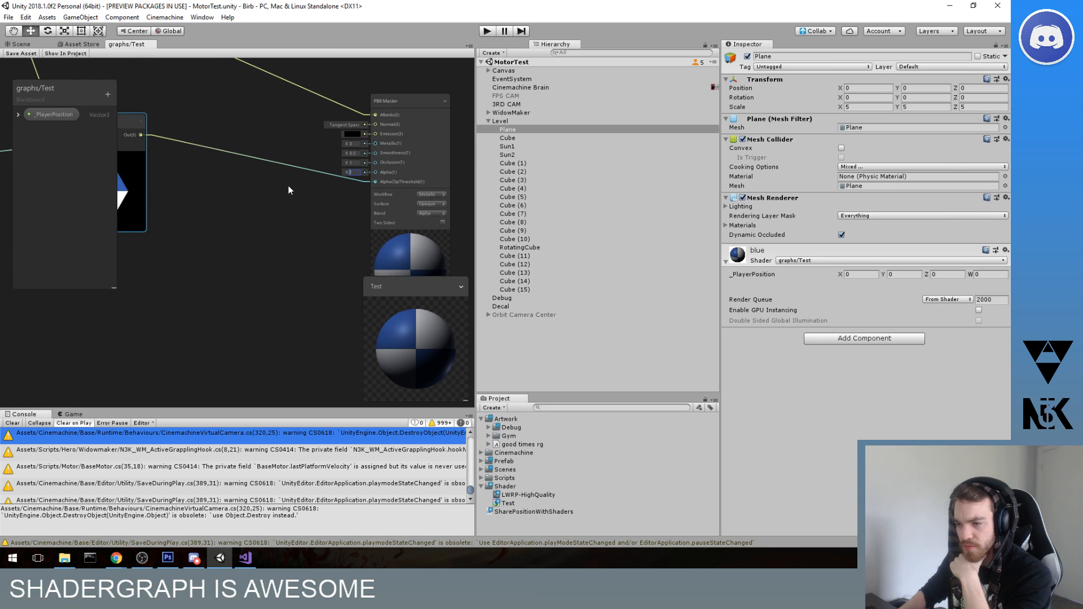
type("0.5")
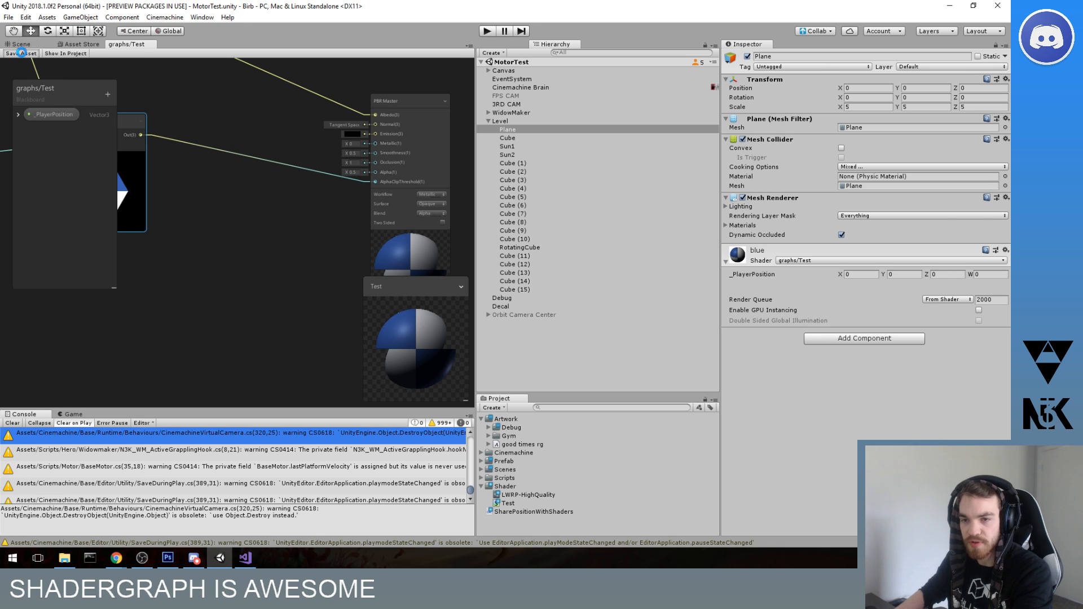
- Examine the Plane's updated shading up close and from a distance in the Scene view
left_click(21, 44)
left_click_drag(293, 282, 251, 262, "alt")
middle_click_drag(251, 263, 232, 223)
scroll(286, 257, "up", 3)
left_click_drag(286, 258, 232, 255, "alt")
middle_click_drag(233, 255, 292, 252)
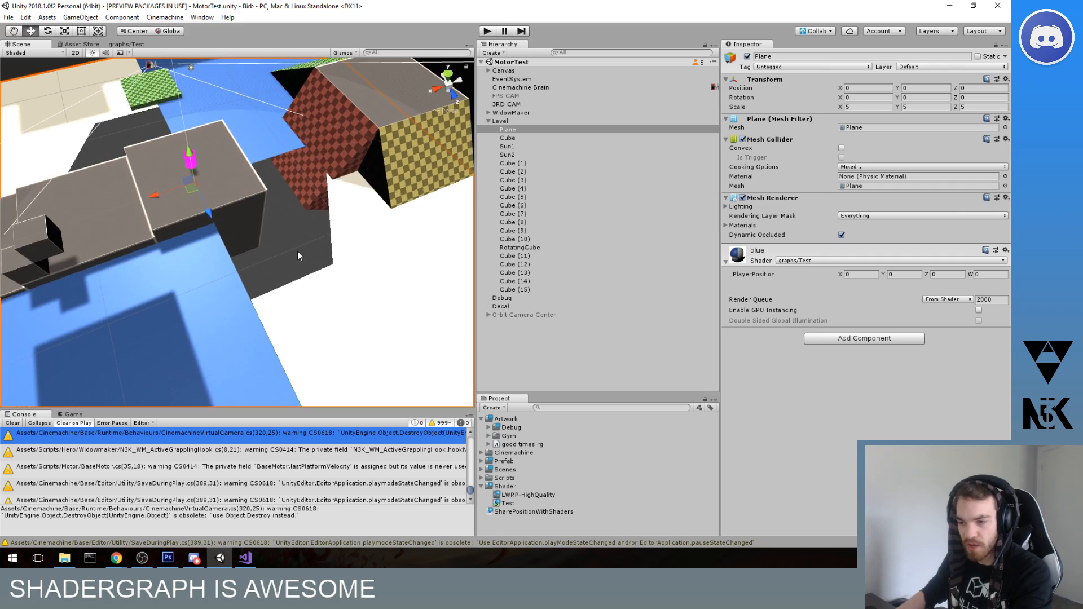
scroll(292, 243, "up", 1)
scroll(290, 235, "down", 5)
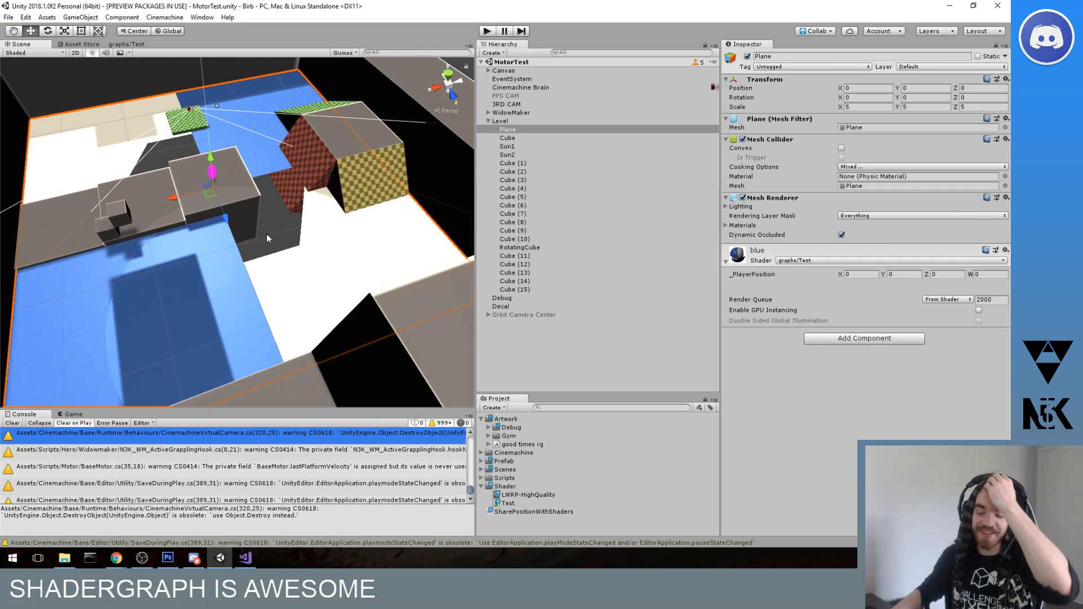
left_click(245, 559)
left_click(245, 560)
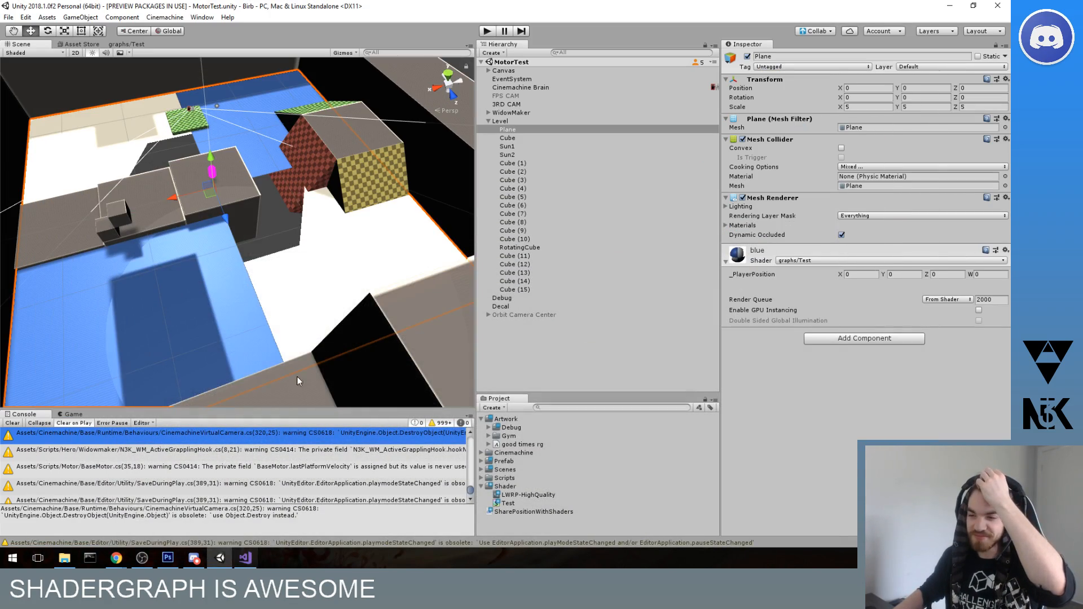
left_click(237, 558)
left_click(238, 557)
- Add an Invert Colors node to the Test shader graph
left_click(138, 45)
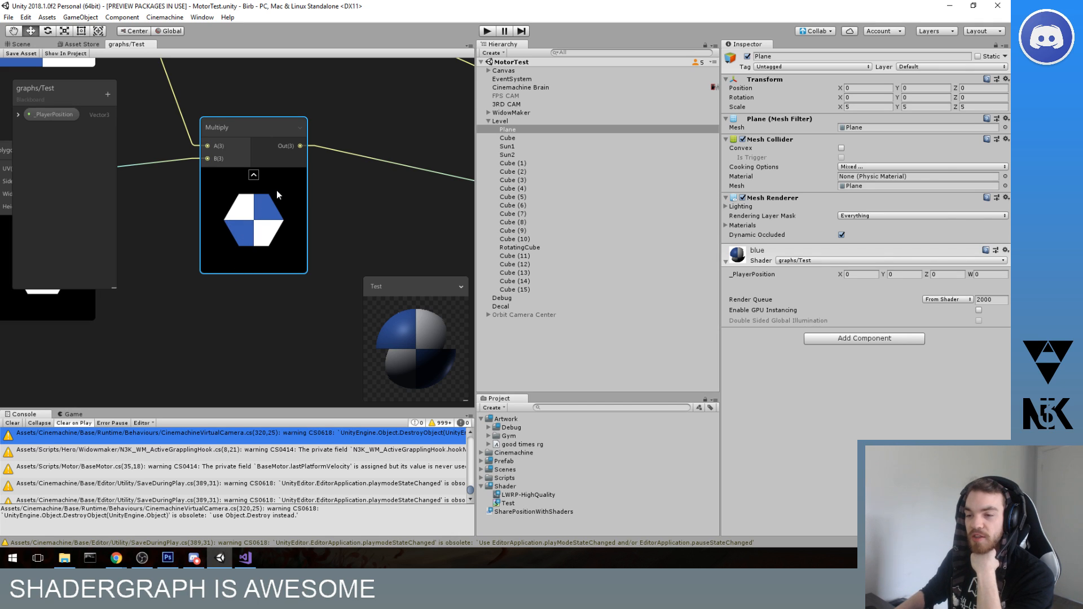
scroll(276, 191, "down", 5)
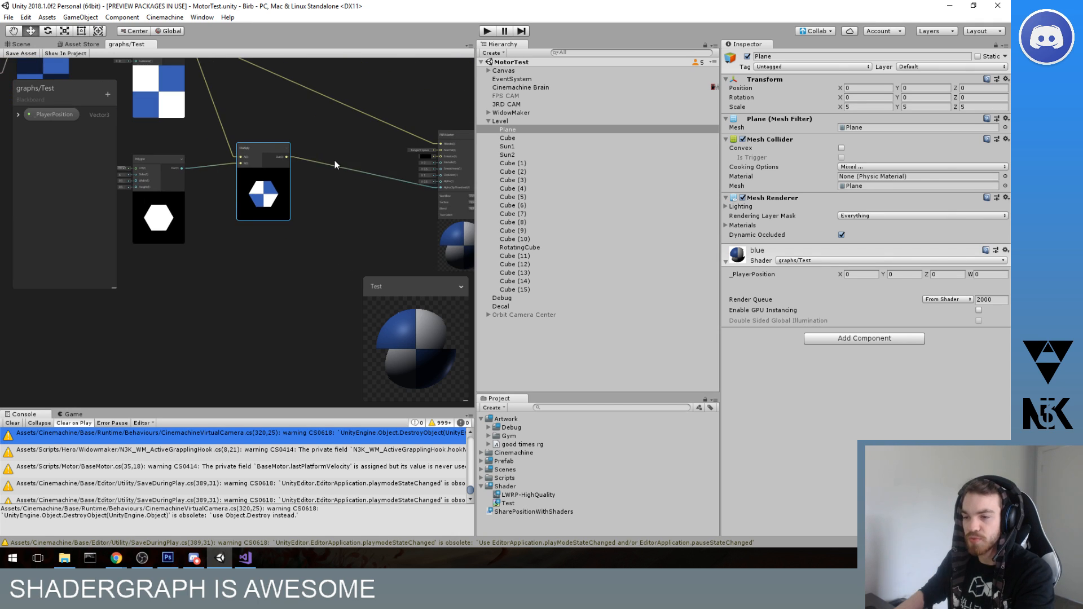
middle_click_drag(303, 180, 348, 177)
left_click(347, 177)
key("space")
type("invert")
key("Return")
scroll(324, 178, "up", 3)
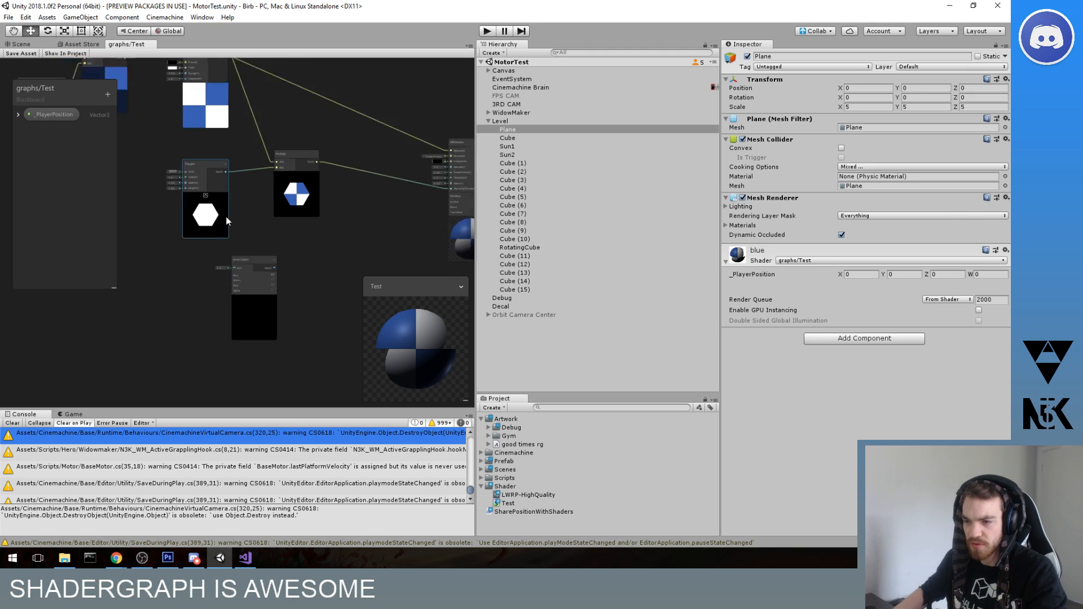
- Move the Polygon node away from the Multiply node and place the Invert Colors node between them
middle_click_drag(324, 180, 303, 178)
scroll(319, 183, "down", 3)
left_click_drag(220, 148, 184, 149)
middle_click_drag(260, 193, 319, 202)
left_click_drag(267, 160, 327, 259)
left_click(328, 232)
middle_click_drag(328, 231, 323, 214)
left_click_drag(321, 239, 301, 152)
middle_click_drag(300, 153, 306, 185)
scroll(304, 184, "up", 1)
- Delete the link from Polygon to Multiply and route Polygon through Invert Colors into Multiply's B input
left_click(310, 168)
key("Delete")
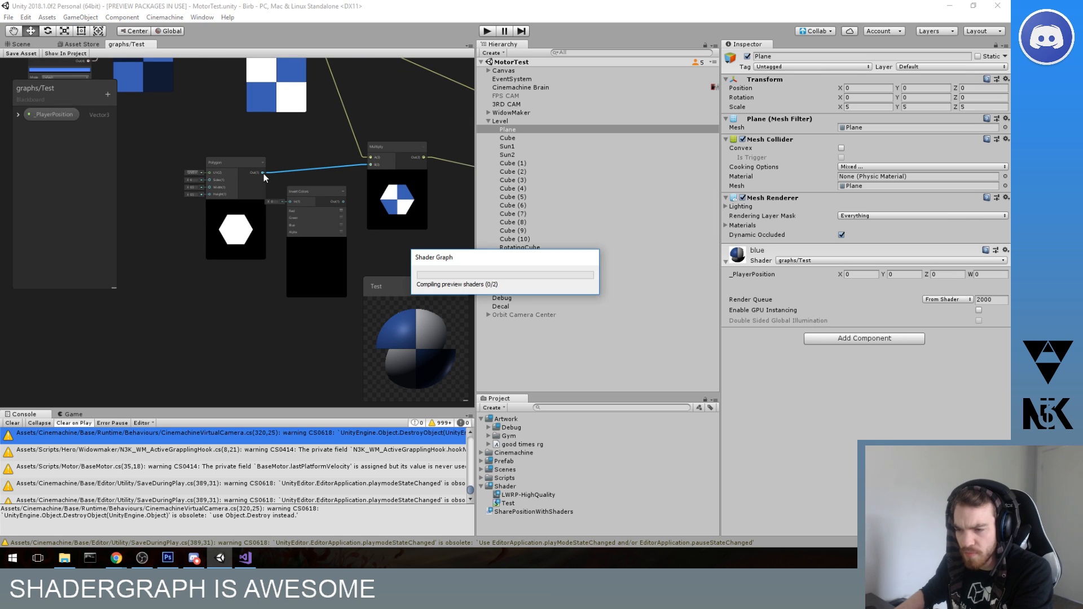
scroll(263, 171, "up", 3)
left_click_drag(298, 227, 304, 222)
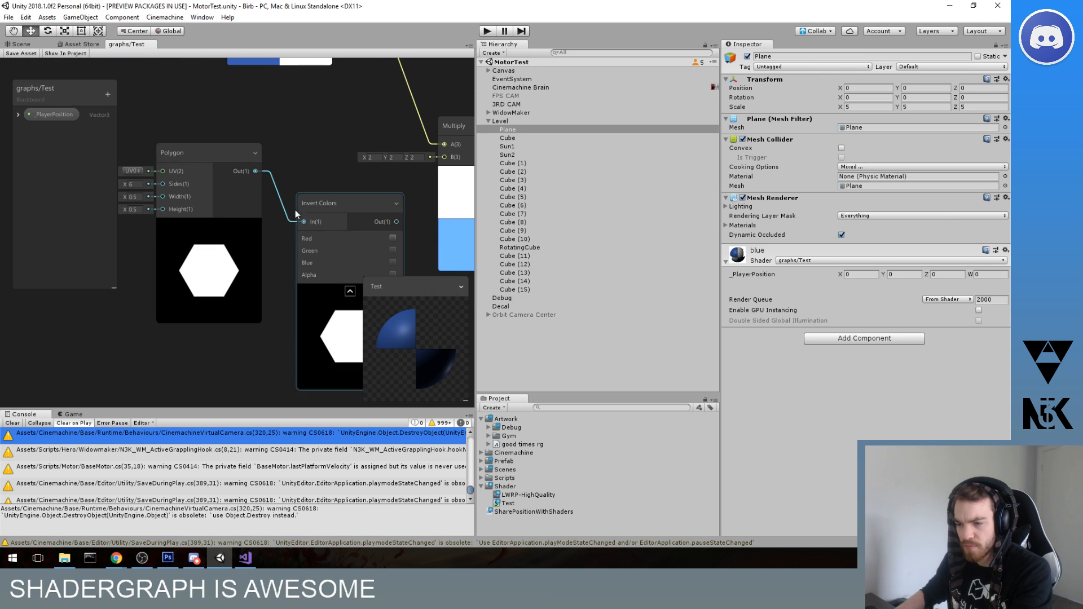
middle_click_drag(361, 155, 307, 166)
left_click_drag(390, 169, 390, 170)
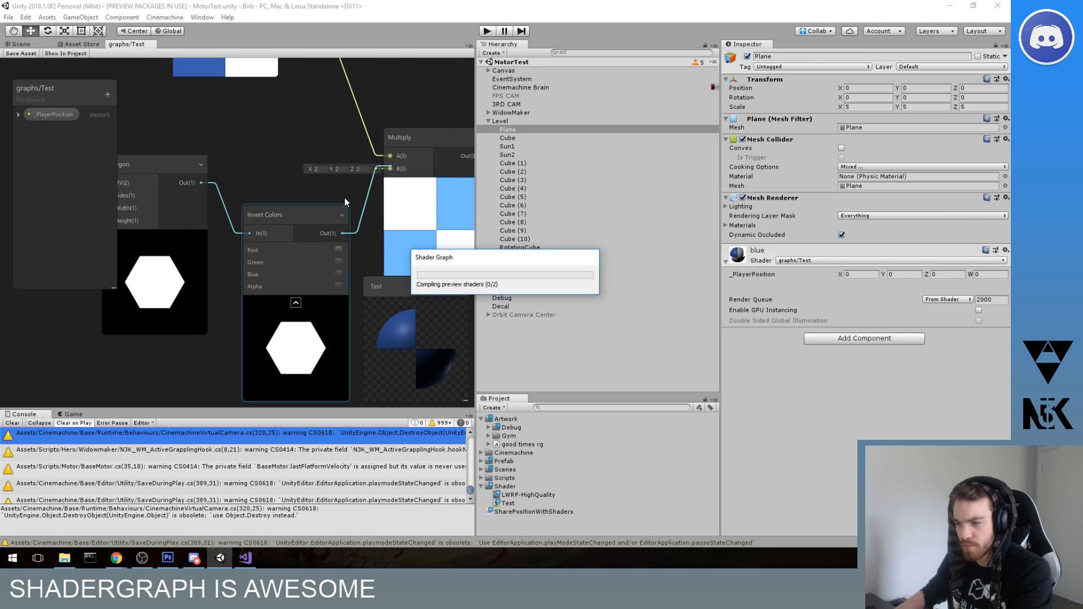
- Enable Red inversion on the Invert Colors node
middle_click_drag(311, 184, 325, 139)
scroll(326, 138, "down", 1)
scroll(276, 170, "up", 2)
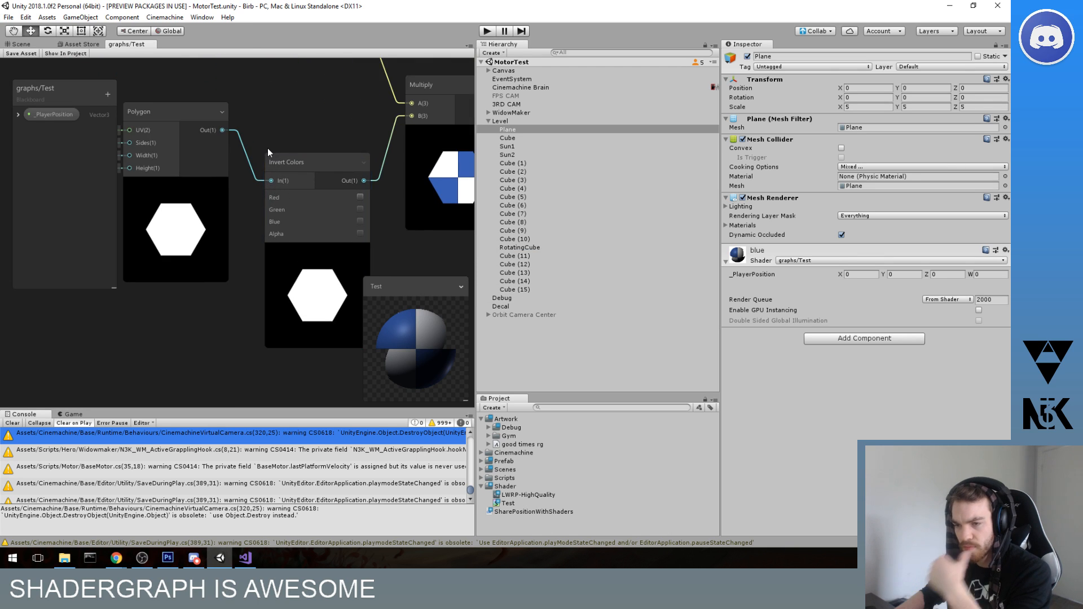
left_click(364, 205)
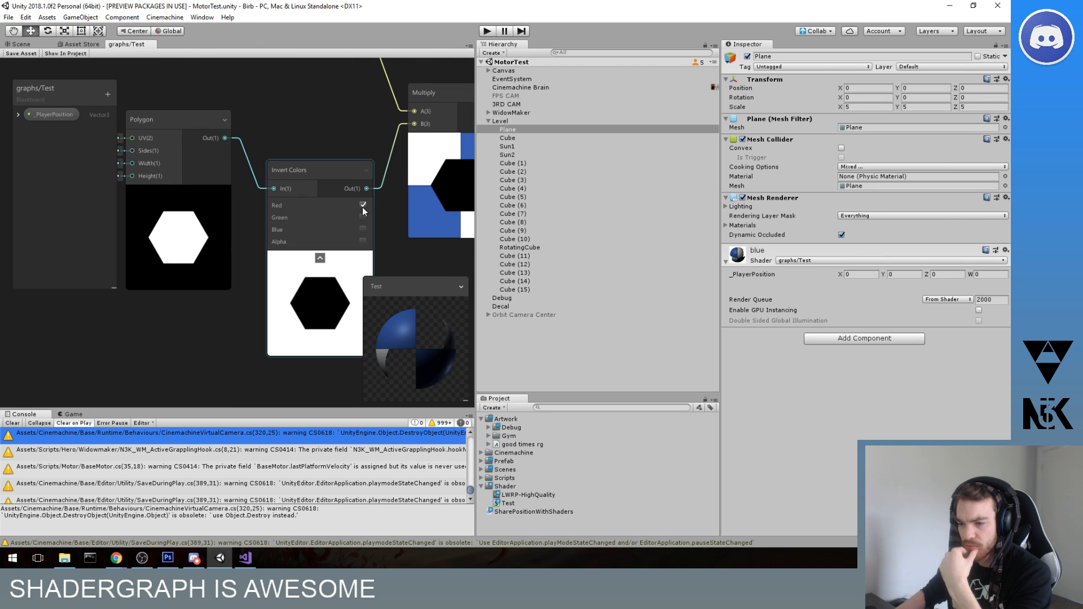
middle_click_drag(362, 208, 340, 196)
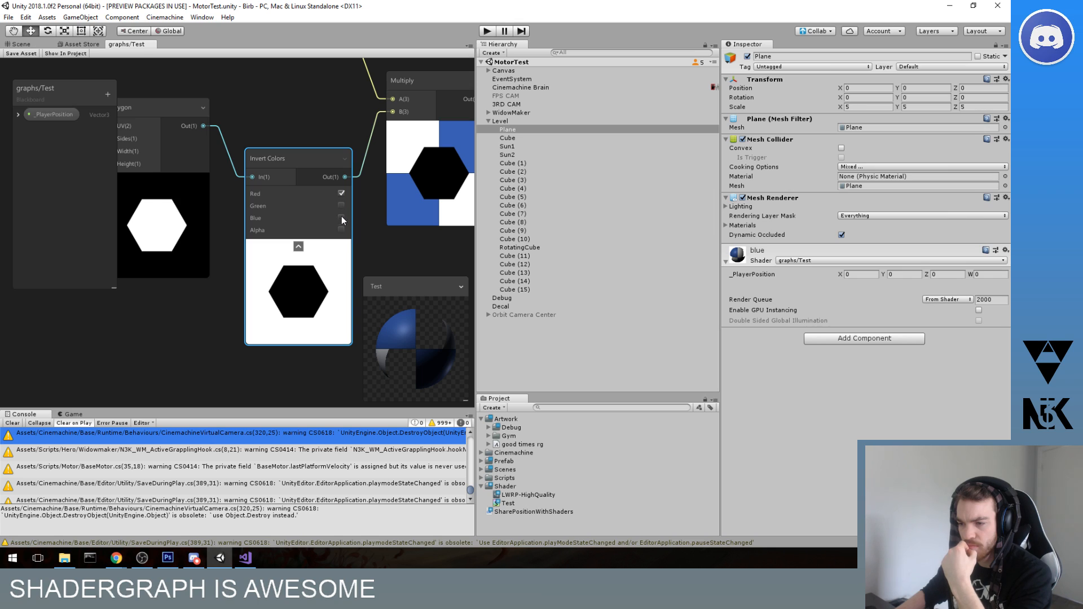
left_click(340, 193)
scroll(310, 134, "down", 3)
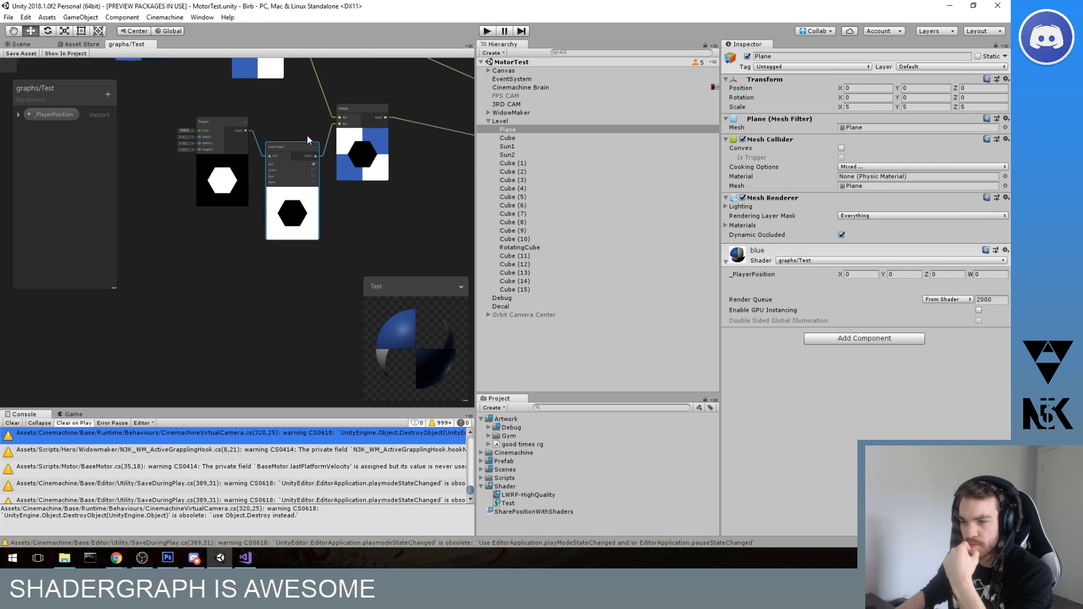
- Examine the effect of the inverted polygon mask on the Plane in the Scene view
left_click(22, 44)
left_click_drag(242, 235, 221, 205, "alt")
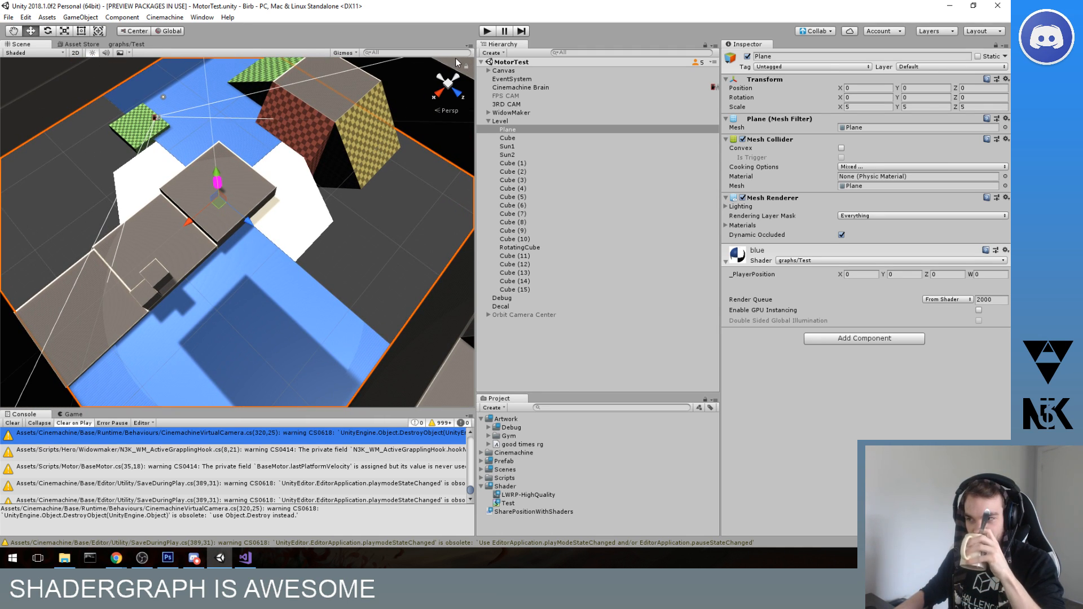
middle_click_drag(265, 268, 283, 290)
scroll(268, 293, "up", 6)
left_click(245, 558)
left_click(247, 559)
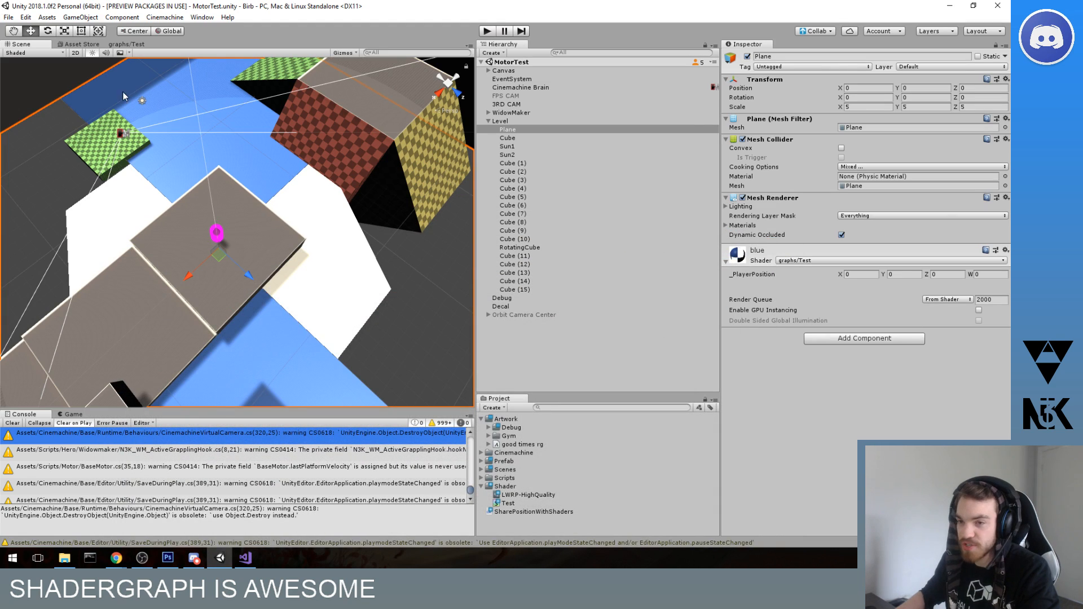
- Return to the Test graph and space the Polygon and Invert Colors nodes farther from the Multiply node
left_click(125, 44)
scroll(235, 202, "up", 3)
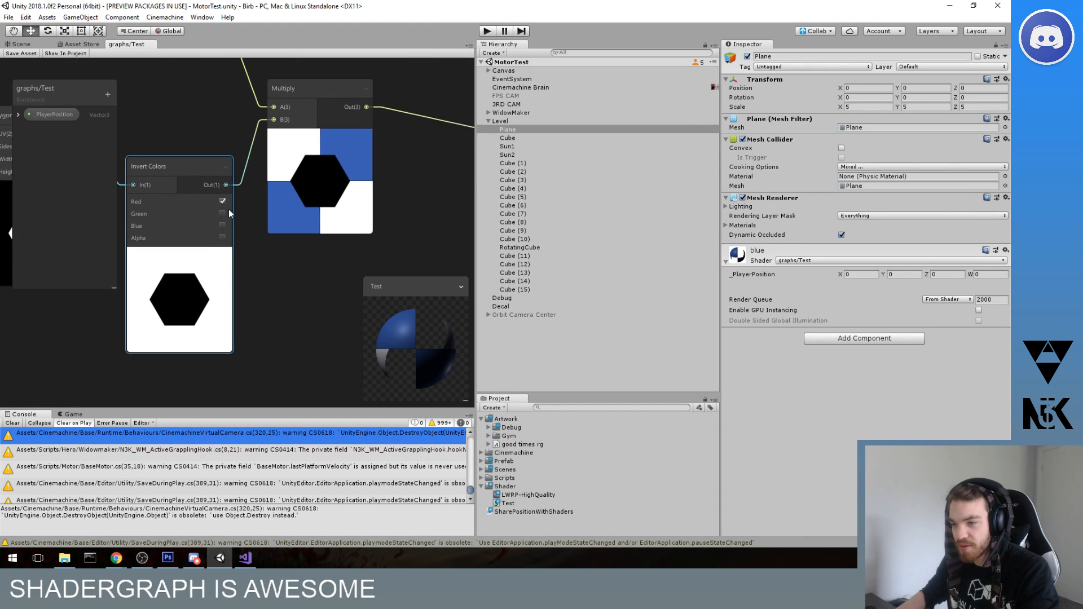
middle_click_drag(316, 178, 313, 209)
scroll(306, 183, "down", 6)
scroll(314, 209, "up", 2)
middle_click_drag(285, 116, 370, 127)
left_click_drag(247, 193, 161, 191)
left_click(307, 217)
left_click_drag(307, 217, 236, 203)
mouse_move(290, 186)
middle_mouse_down()
mouse_move(298, 198)
mouse_move(286, 170)
middle_mouse_up()
scroll(276, 171, "down", 3)
scroll(259, 196, "up", 3)
middle_click_drag(340, 146, 257, 209)
- Delete the Replace Color link into the Multiply node and feed its A input from Invert Colors instead
left_click(276, 177)
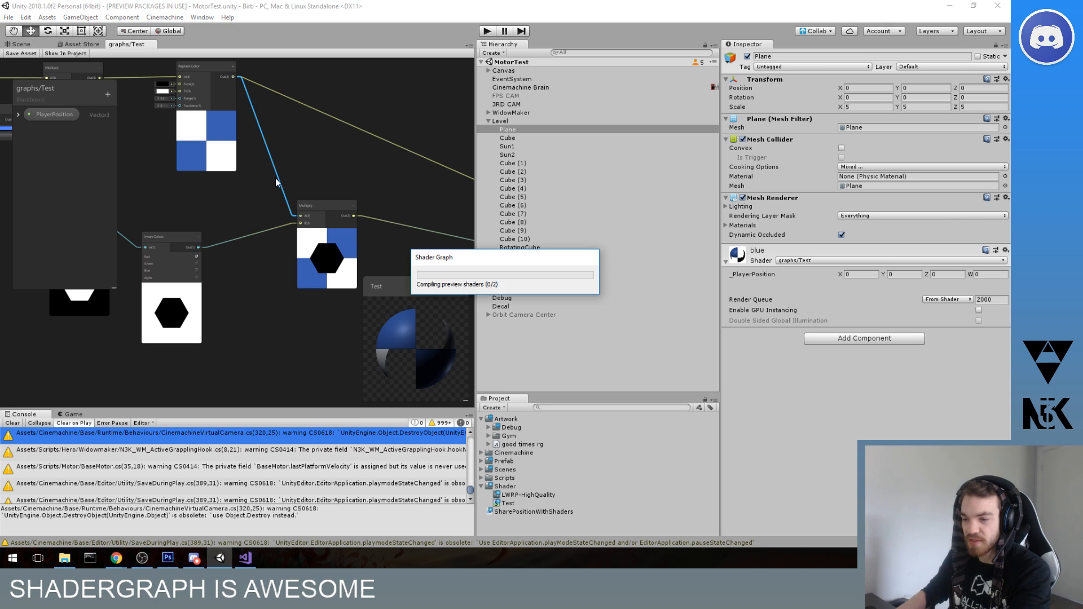
key("Delete")
middle_click_drag(327, 181, 320, 133)
left_click_drag(261, 191, 386, 162)
- Delete the Multiply node and connect the Invert Colors output directly to the PBR Master's Alpha Clip Threshold
left_click(414, 154)
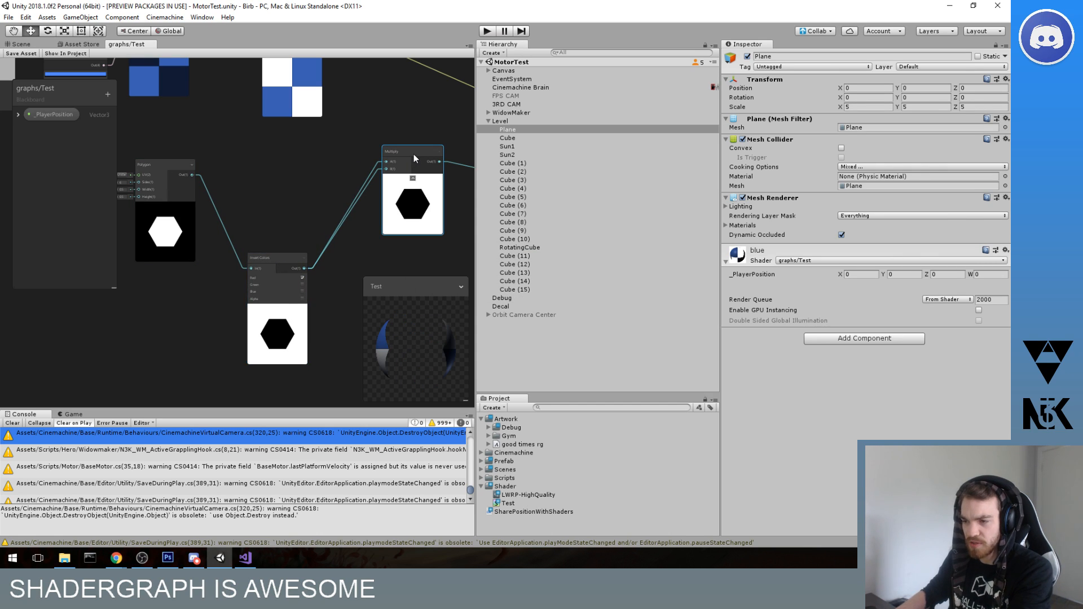
middle_click_drag(414, 154, 286, 141)
key("Delete")
scroll(221, 206, "down", 6)
left_click_drag(185, 222, 370, 198)
- Move the Invert Colors and Polygon nodes closer to the PBR Master and save the shader graph
scroll(262, 192, "up", 3)
middle_click_drag(270, 183, 312, 184)
left_click_drag(120, 180, 305, 201)
left_click_drag(198, 193, 236, 206)
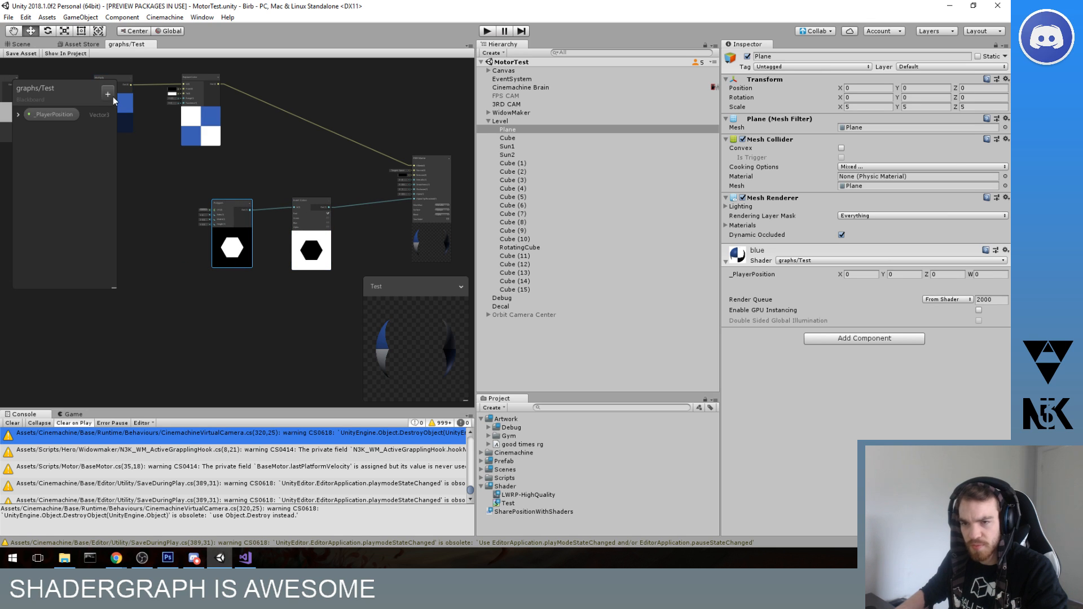
left_click(21, 53)
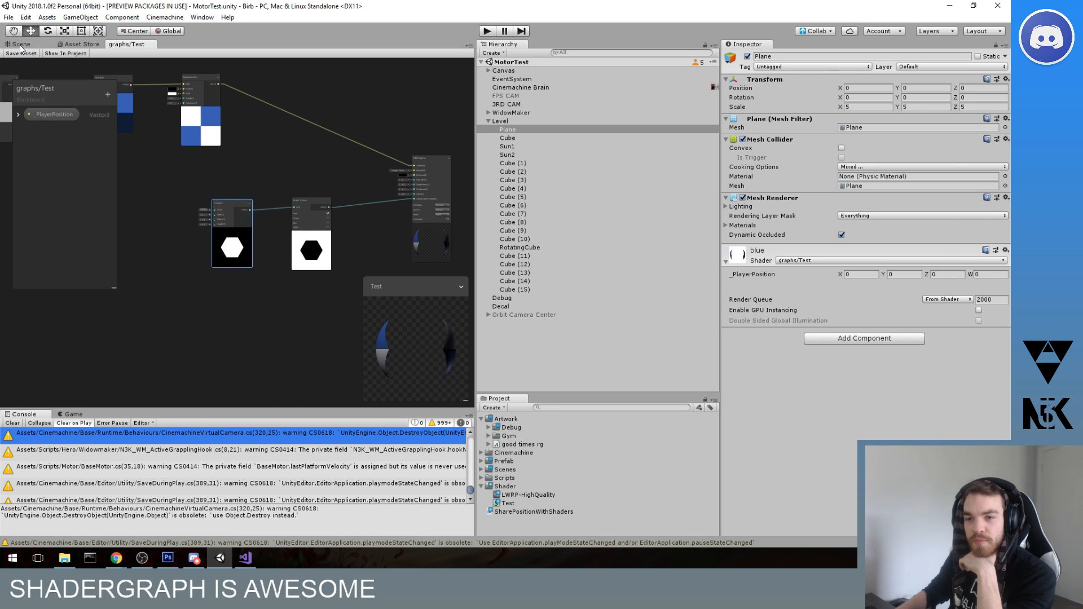
- Examine the saved polygon cutout on the Plane in the Scene view
left_click(21, 44)
scroll(257, 238, "up", 5)
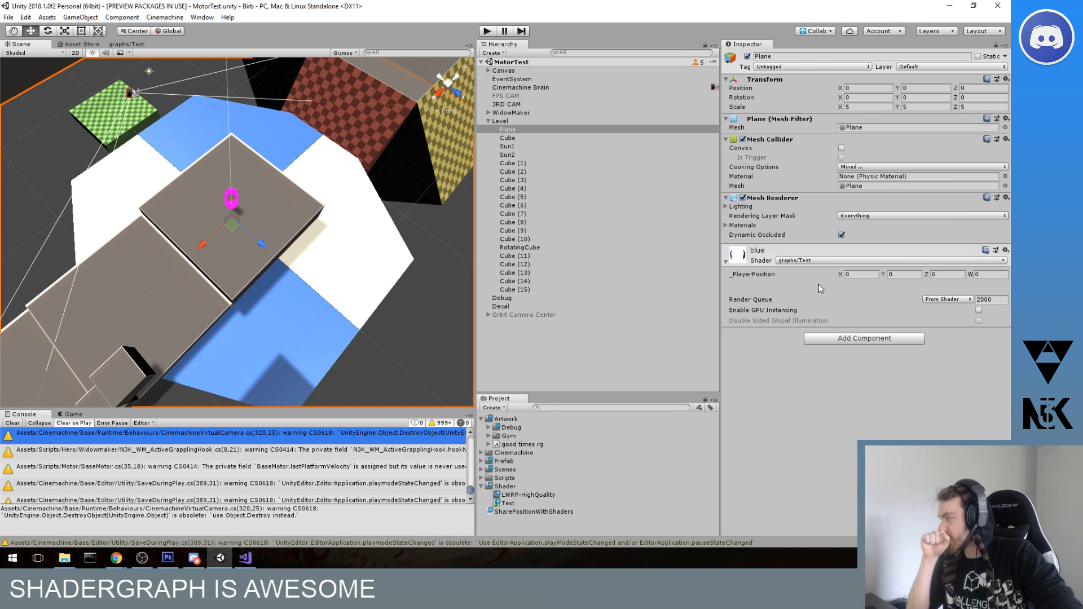
middle_click_drag(241, 286, 294, 255)
scroll(294, 255, "up", 1)
scroll(314, 255, "down", 3)
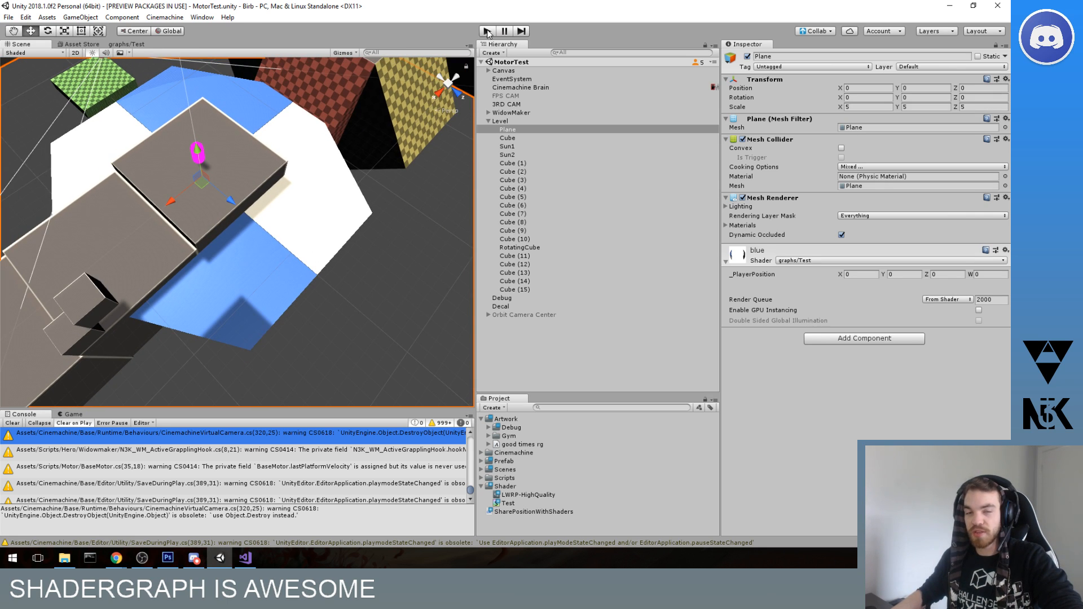
- Try a _PlayerPosition X value of 5.35 on the blue material and reset it to 0
left_click_drag(841, 274, 935, 279)
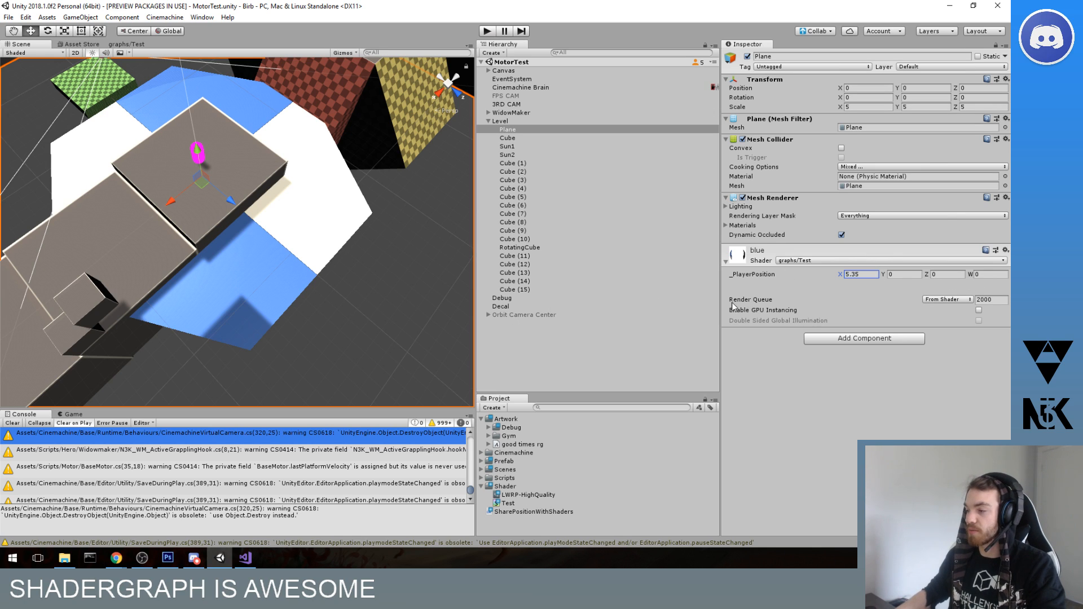
key("Return")
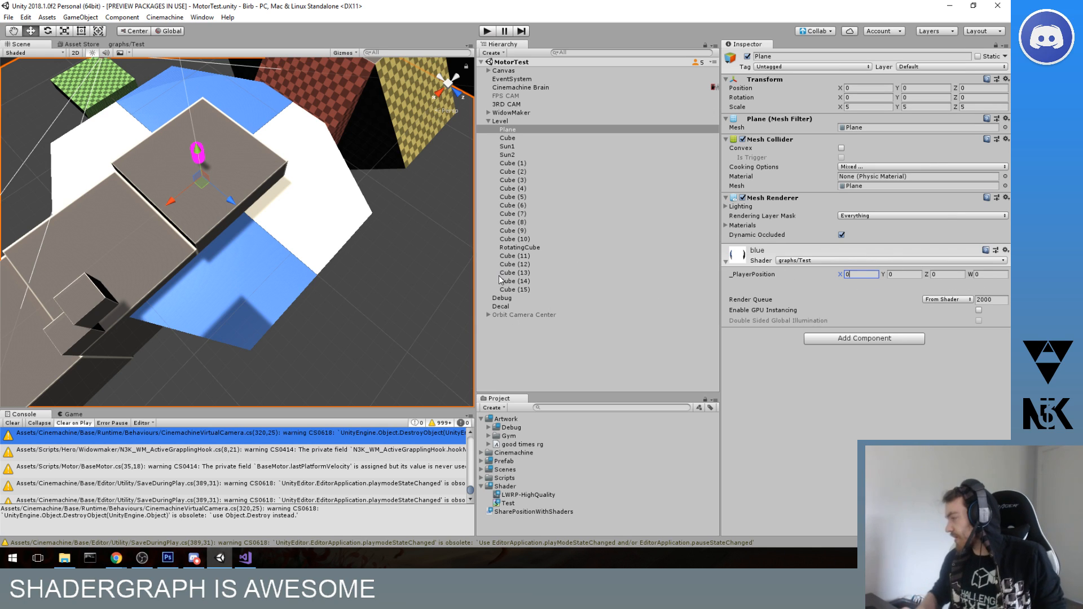
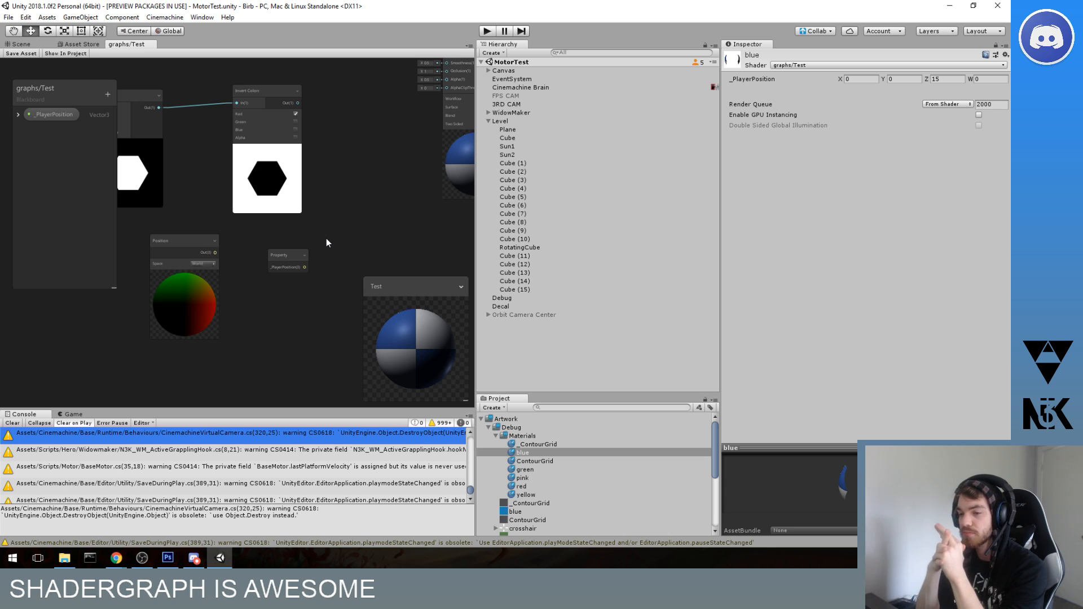
- Connect the _PlayerPosition property node to the PBR Master's Emission input
middle_click_drag(326, 239, 279, 299)
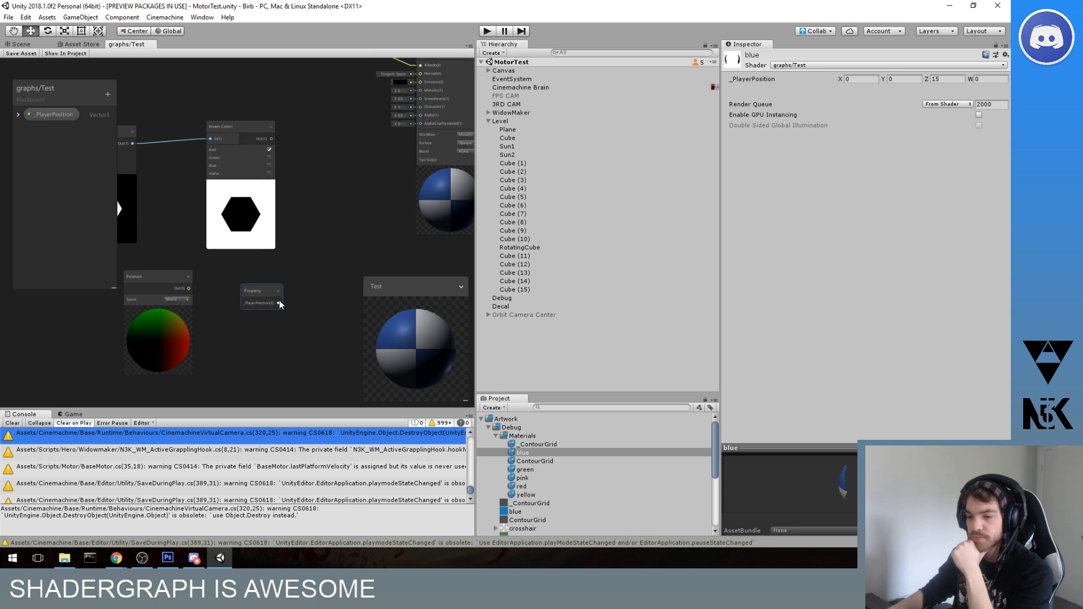
left_click_drag(278, 303, 391, 119)
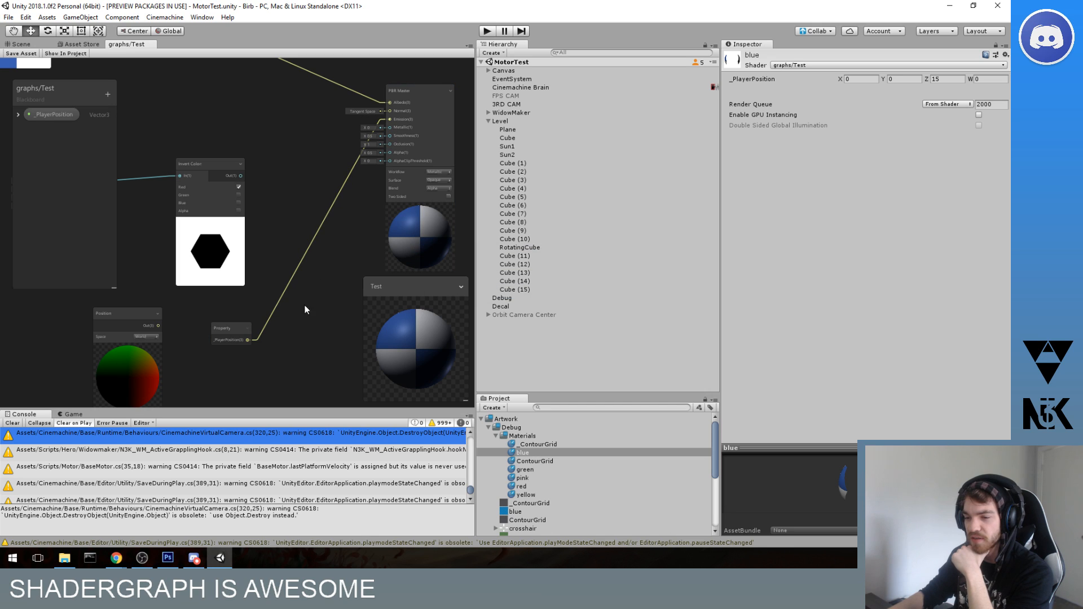
- Connect the _PlayerPosition property to the PBR Master's AlphaClipThreshold input, remove its Emission connection and save the shader graph
left_click_drag(248, 340, 388, 163)
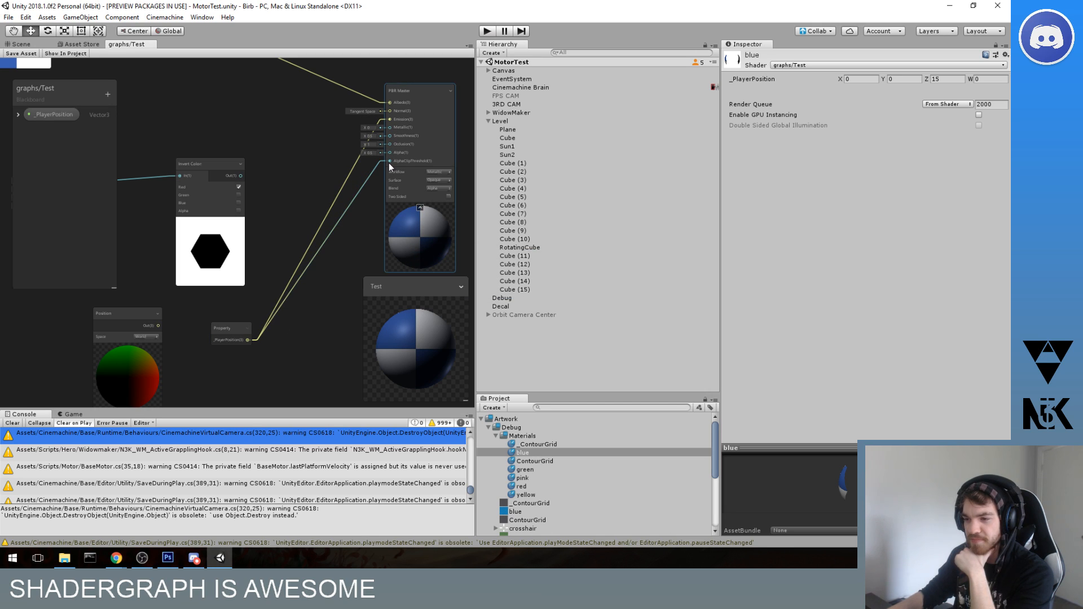
left_click(350, 173)
key("Delete")
left_click(27, 53)
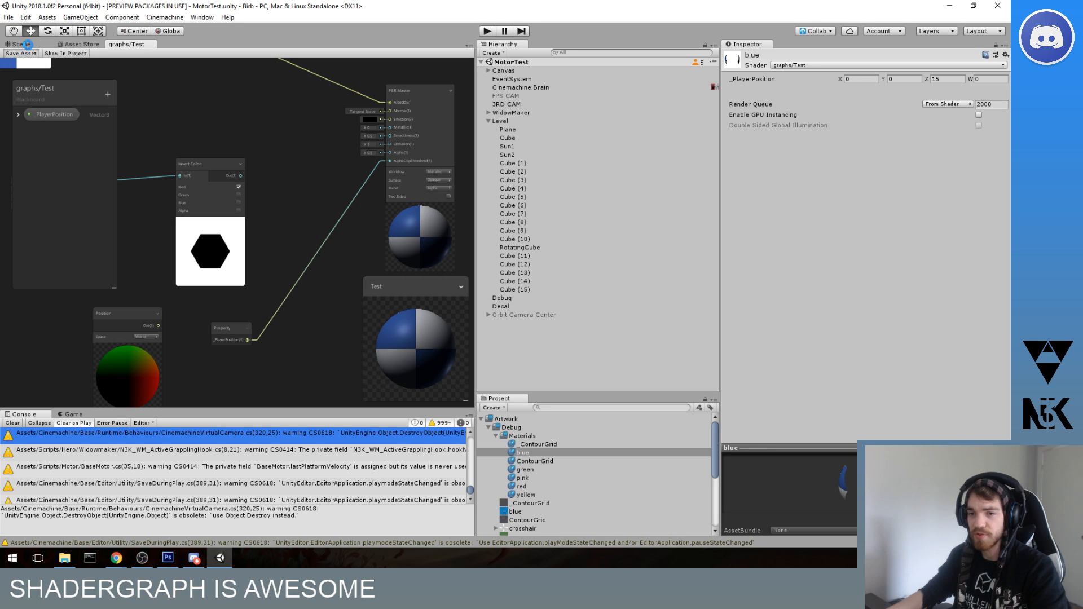
- Examine the floor in the Scene view and select the Plane to inspect its blue material
left_click(22, 44)
scroll(286, 228, "down", 5)
middle_click_drag(195, 230, 249, 184)
scroll(249, 184, "up", 5)
left_click(245, 186)
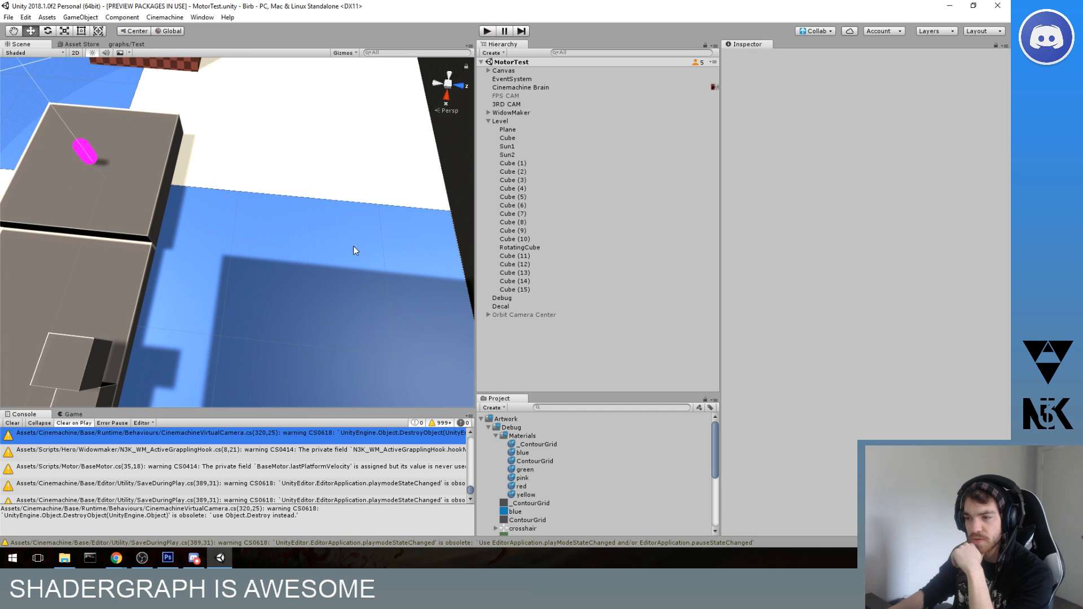
left_click(366, 251)
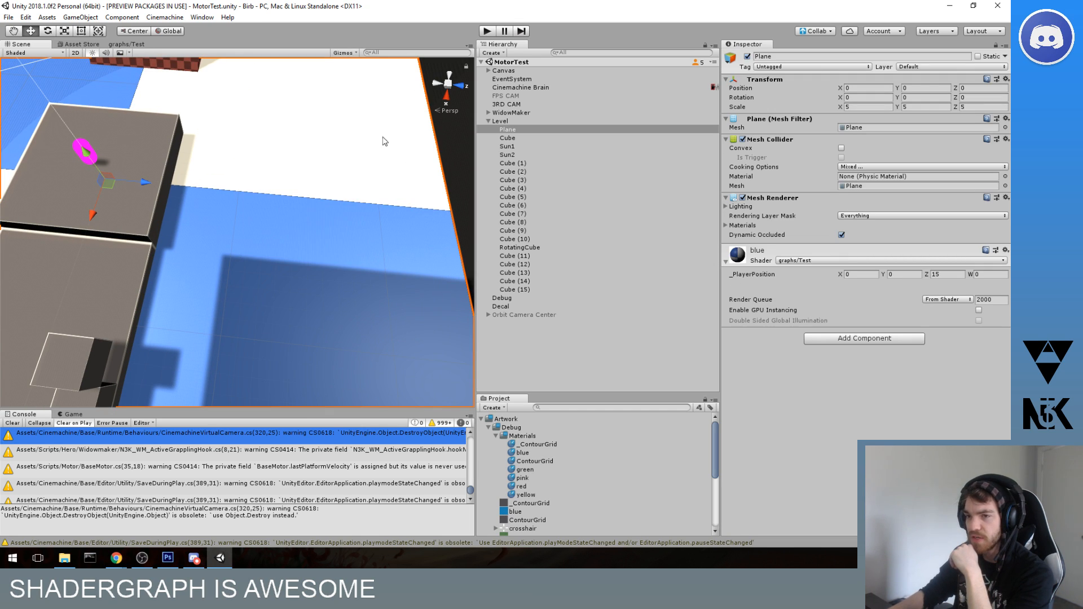
- Set the default Z value of the _PlayerPosition property to 15 and reposition the blackboard in the shader graph
left_click(132, 45)
left_click(19, 115)
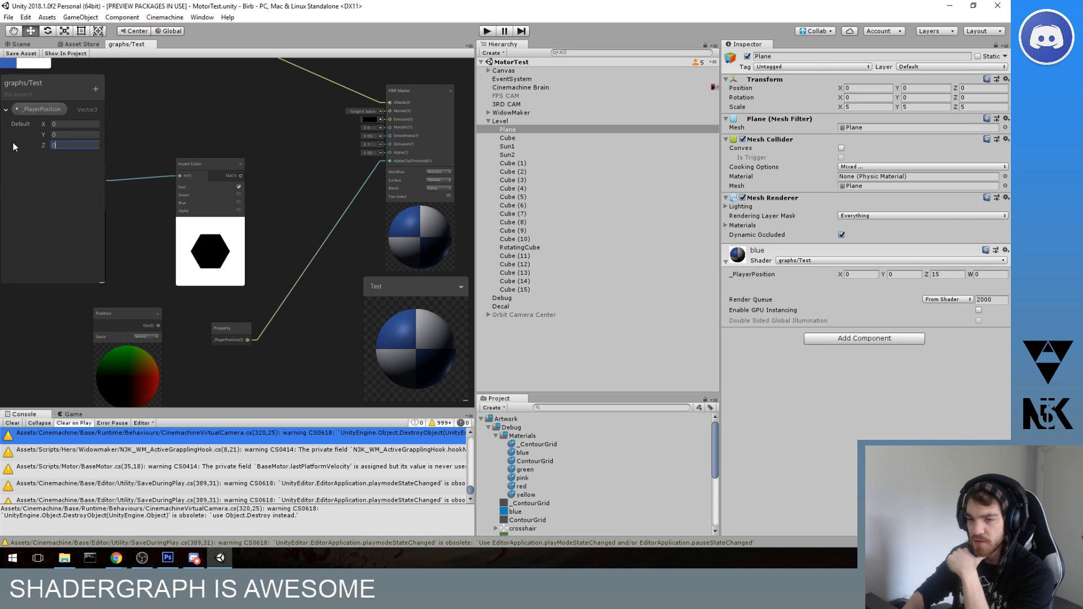
type("15")
left_click_drag(55, 90, 73, 102)
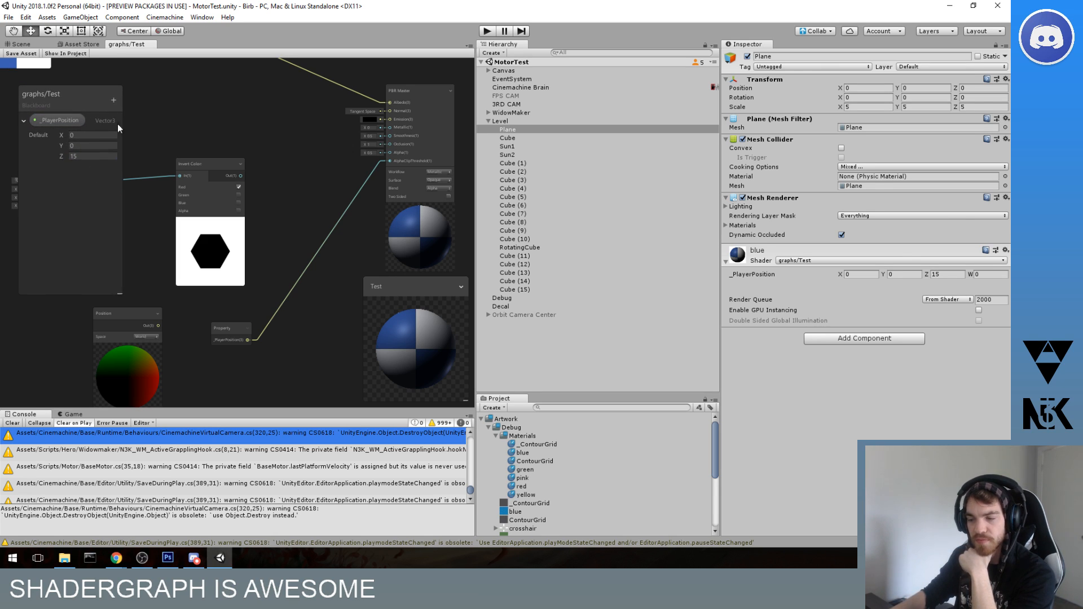
- Switch the shader graph's main preview mesh to Quad
scroll(303, 208, "down", 1)
right_click(437, 349)
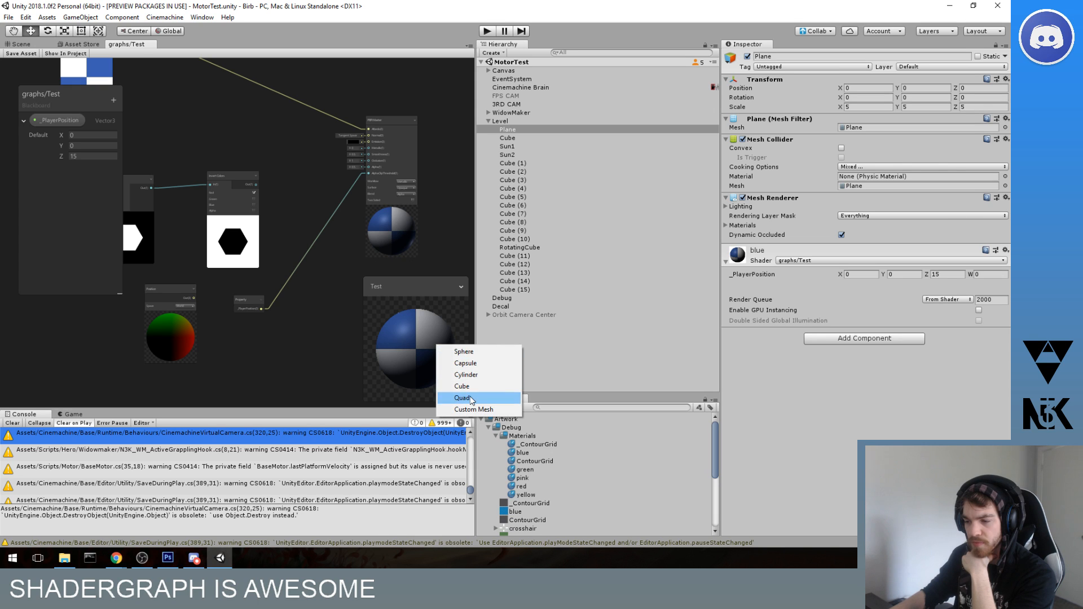
left_click(471, 403)
scroll(302, 211, "up", 2)
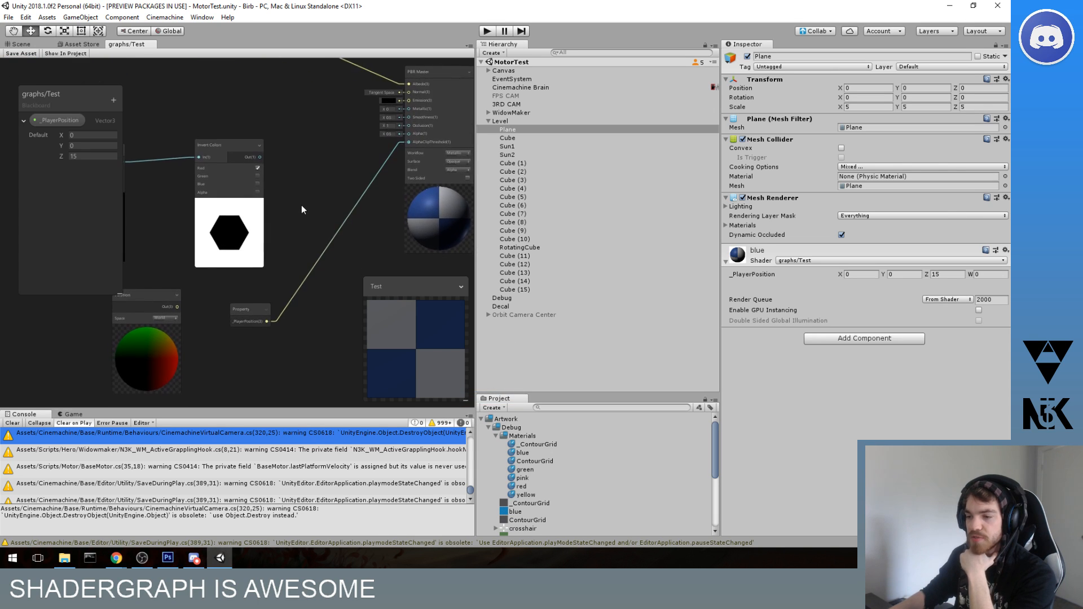
- Set the Smoothness input of the PBR Master to 0
scroll(290, 215, "down", 3)
scroll(273, 234, "up", 1)
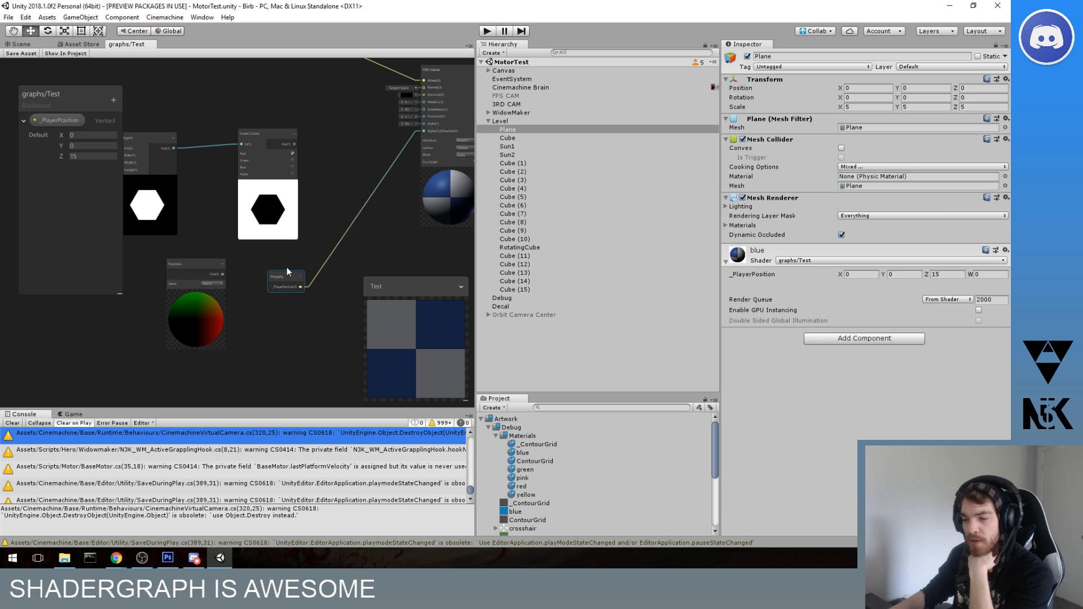
scroll(287, 267, "up", 3)
middle_click_drag(333, 250, 273, 241)
scroll(321, 279, "down", 2)
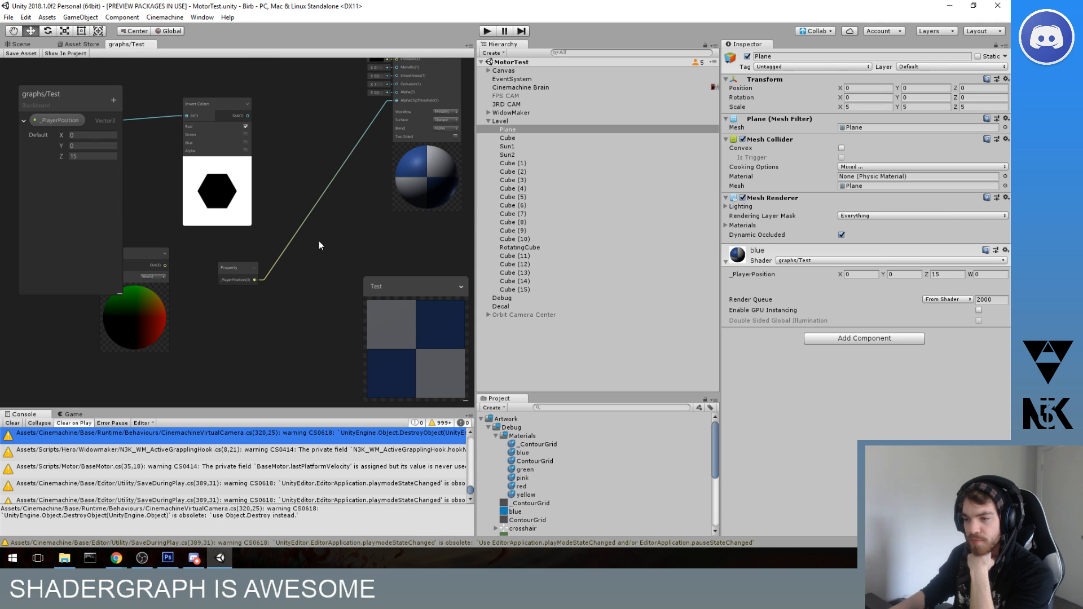
scroll(347, 222, "up", 4)
middle_click_drag(323, 168, 315, 187)
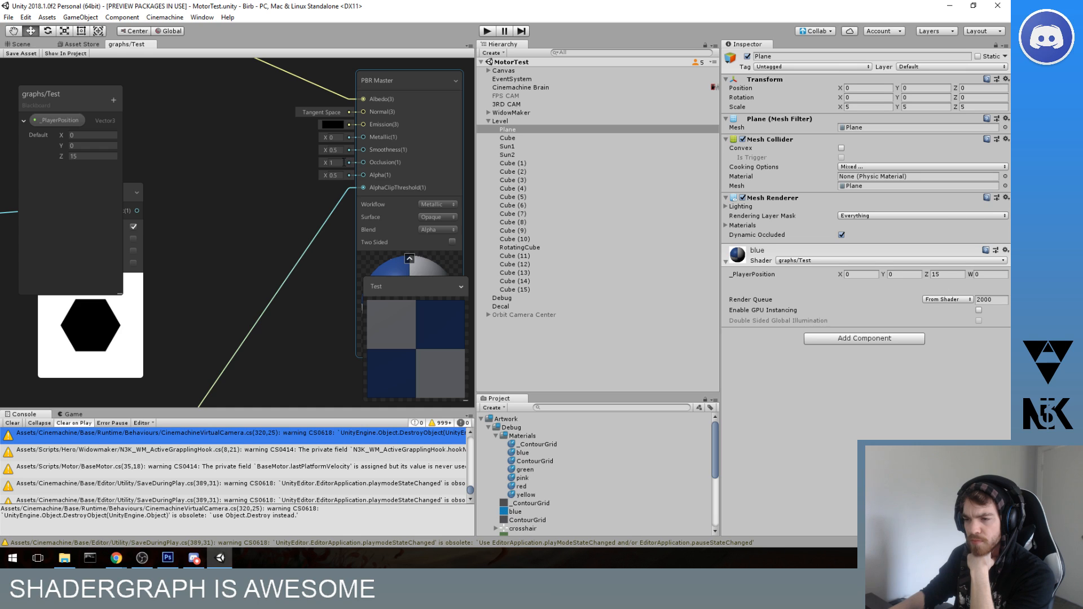
left_click(333, 150)
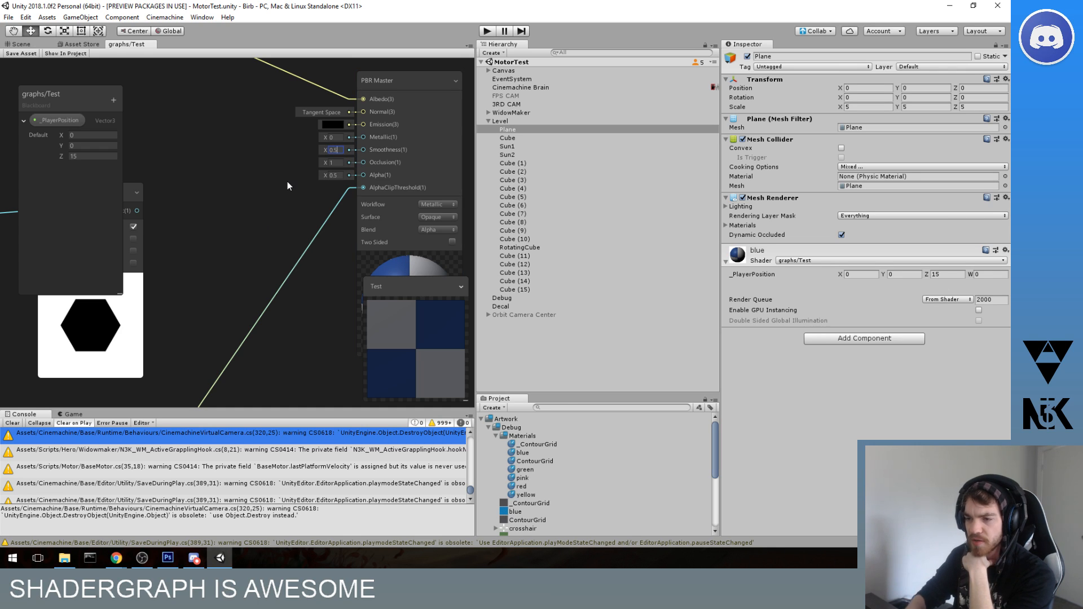
key("Delete")
key("Delete")
middle_click_drag(273, 183, 268, 180)
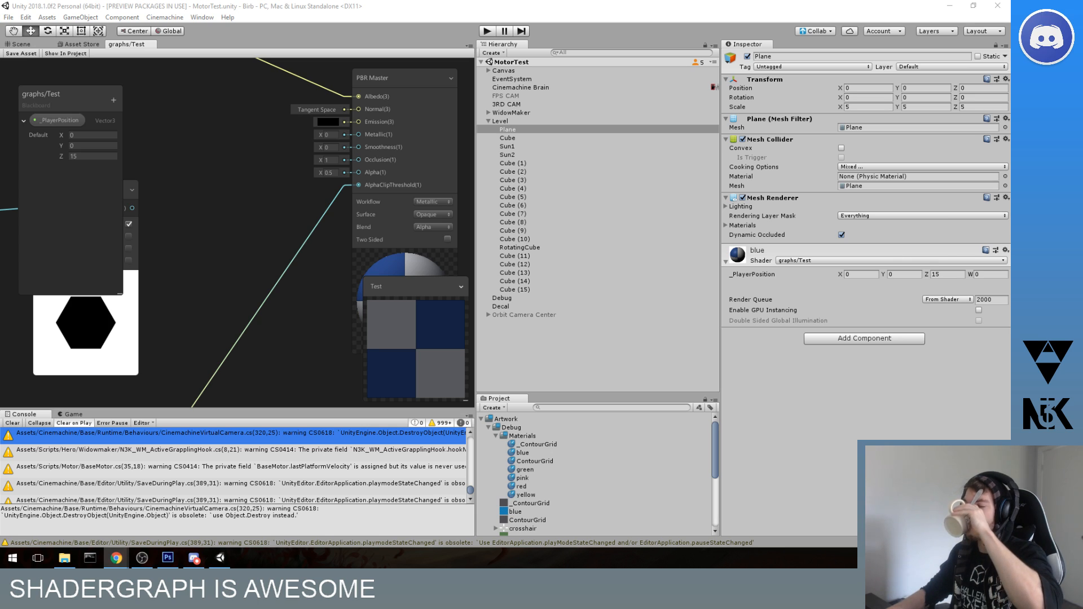
- Rearrange the graph so Invert Colors sits below Polygon, with the Position node above and the _PlayerPosition property off to one side
middle_click_drag(143, 283, 369, 90)
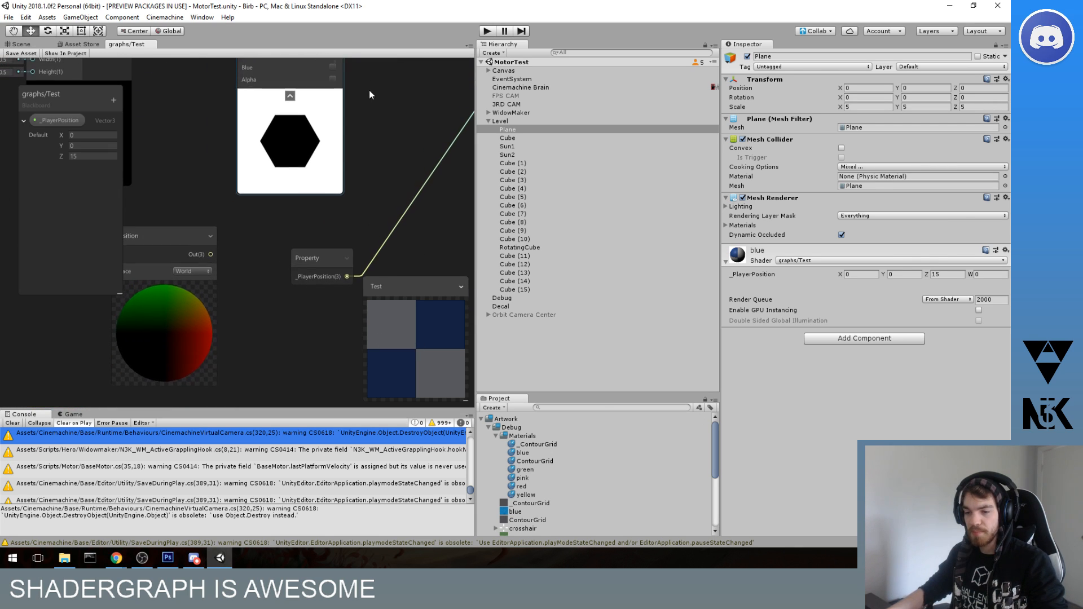
scroll(367, 211, "down", 3)
scroll(364, 213, "up", 2)
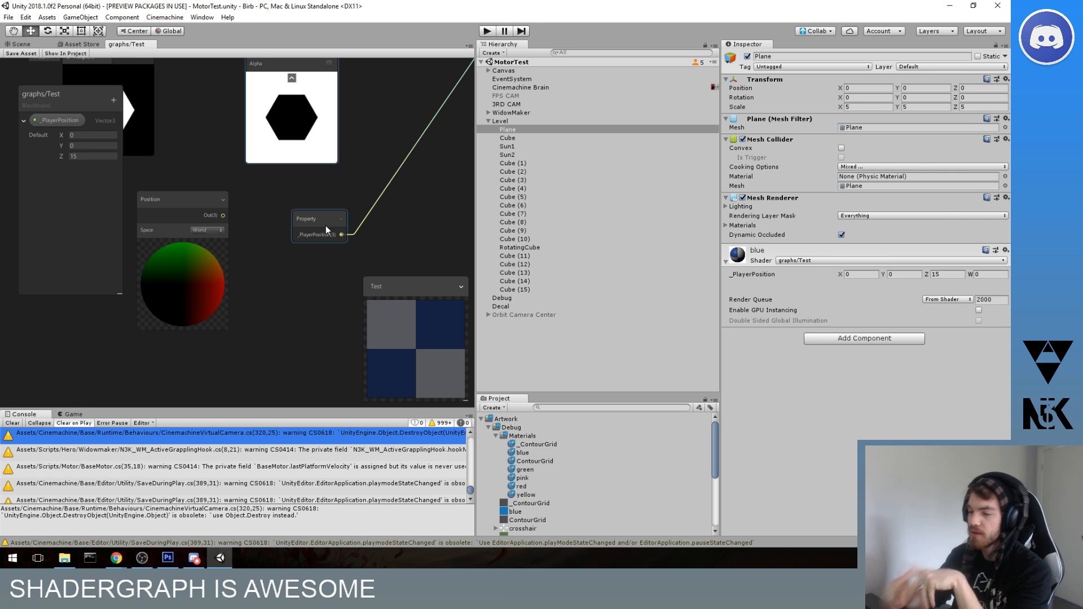
middle_click_drag(307, 296, 274, 303)
scroll(274, 304, "down", 5)
scroll(270, 254, "up", 2)
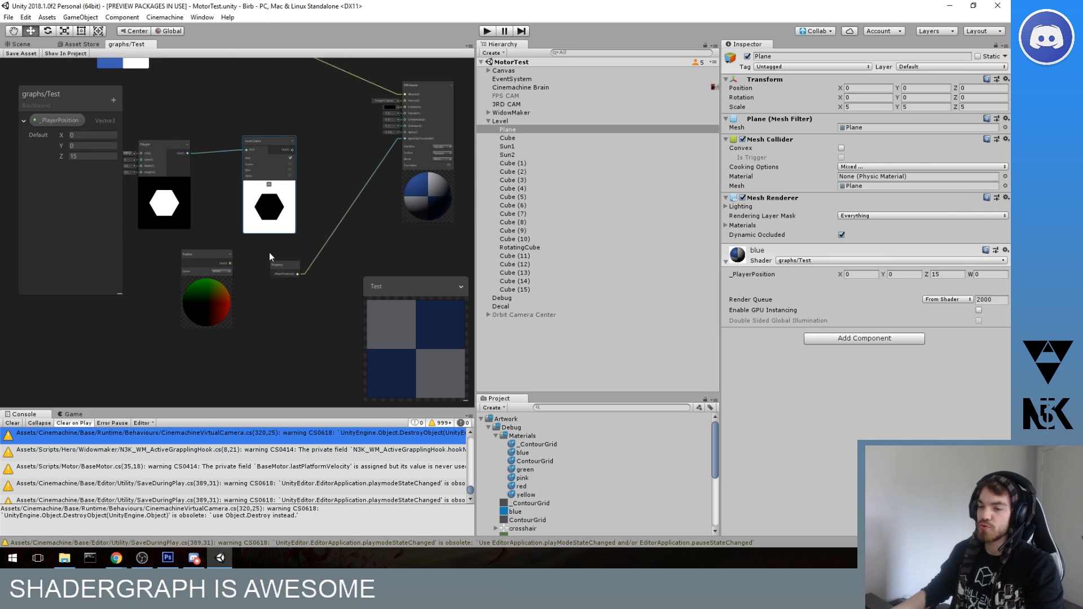
middle_click_drag(278, 141, 321, 152)
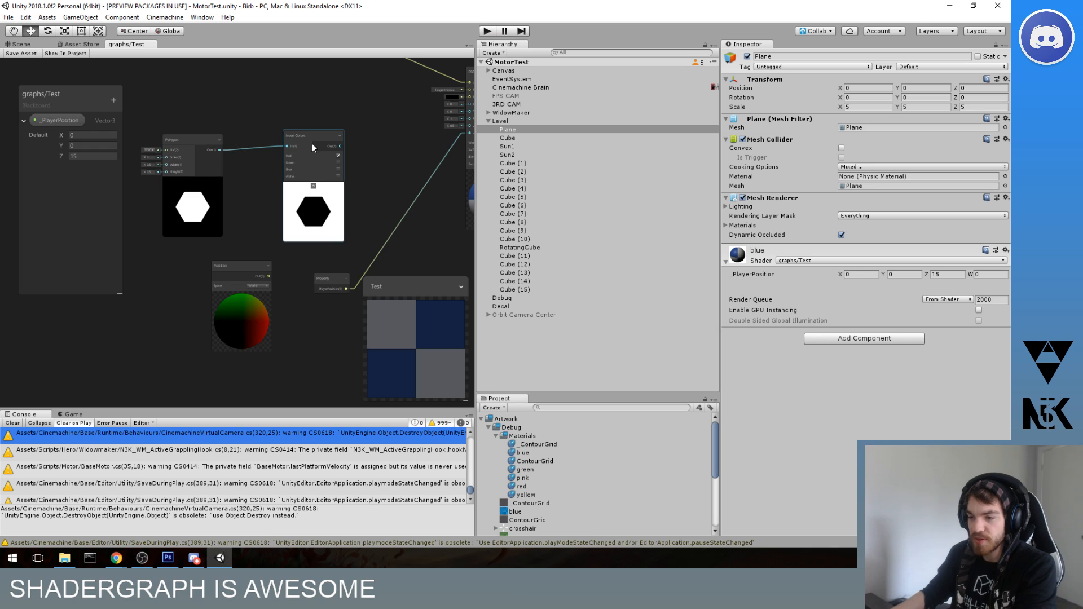
left_click_drag(313, 137, 317, 125)
left_click_drag(331, 277, 318, 291)
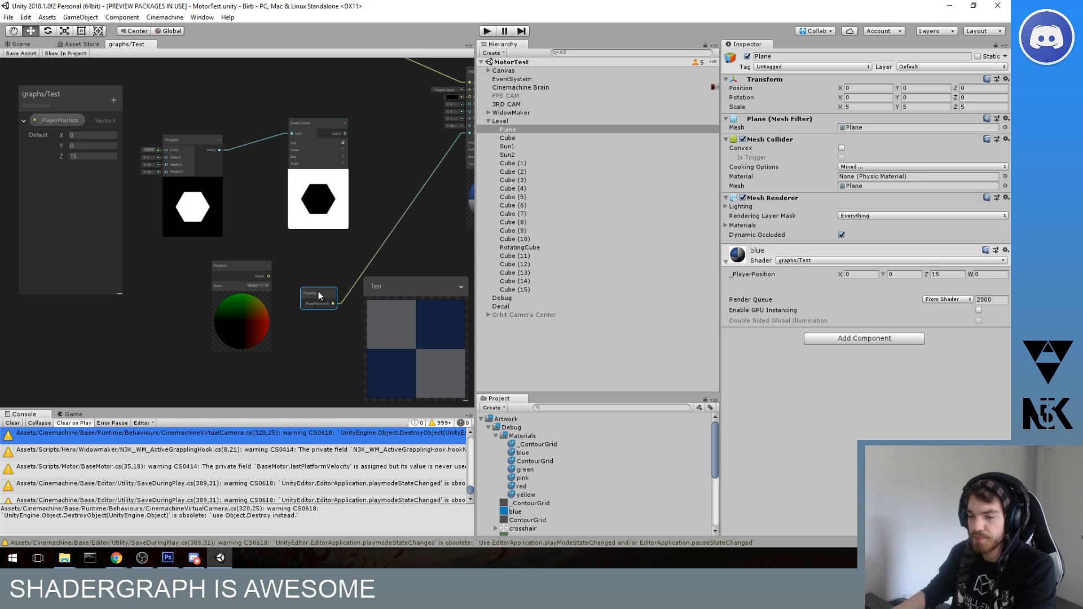
left_click_drag(257, 265, 166, 214)
scroll(169, 213, "down", 3)
left_click_drag(353, 125, 257, 229)
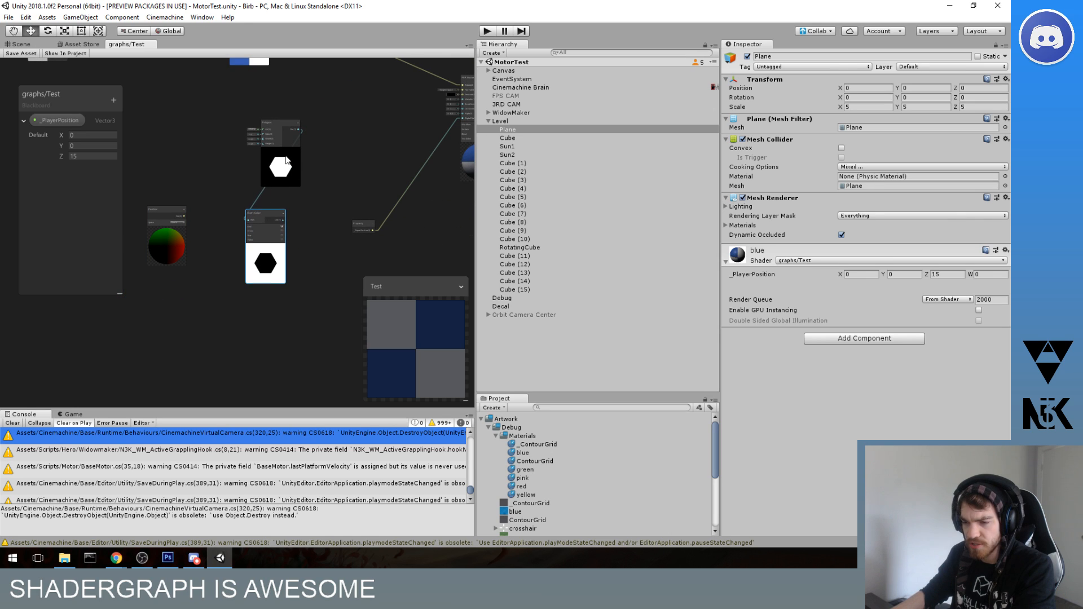
left_click_drag(287, 160, 258, 154)
left_click_drag(255, 116, 270, 137)
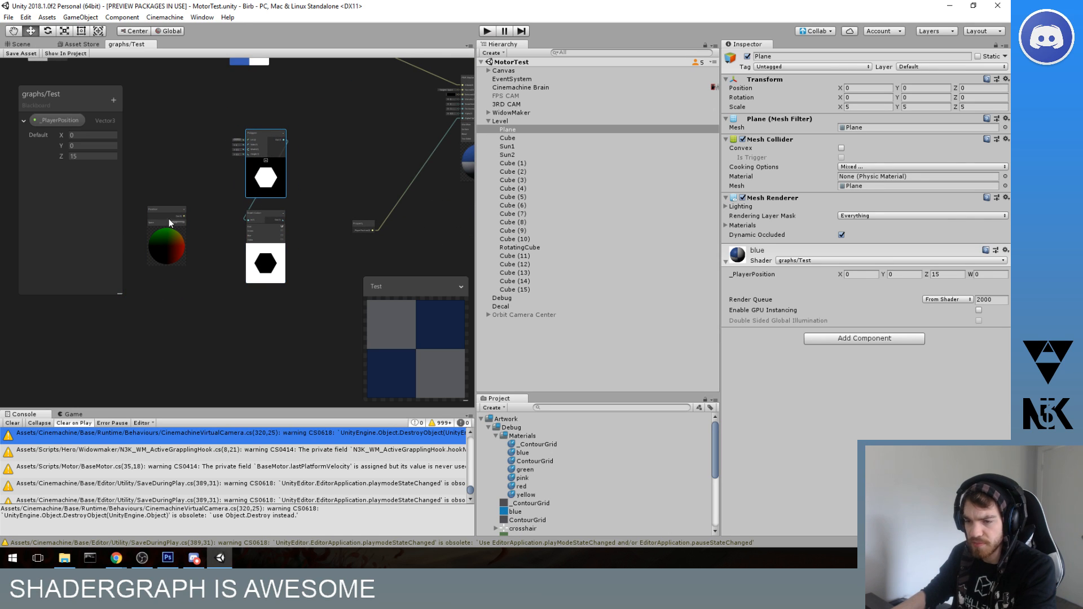
scroll(168, 219, "up", 1)
left_click_drag(168, 219, 347, 98)
- Add a Multiply node and place it in the free space between the Polygon node and the PBR Master
left_click(289, 145)
middle_click_drag(379, 168, 291, 135)
key("space")
type("mu")
key("Return")
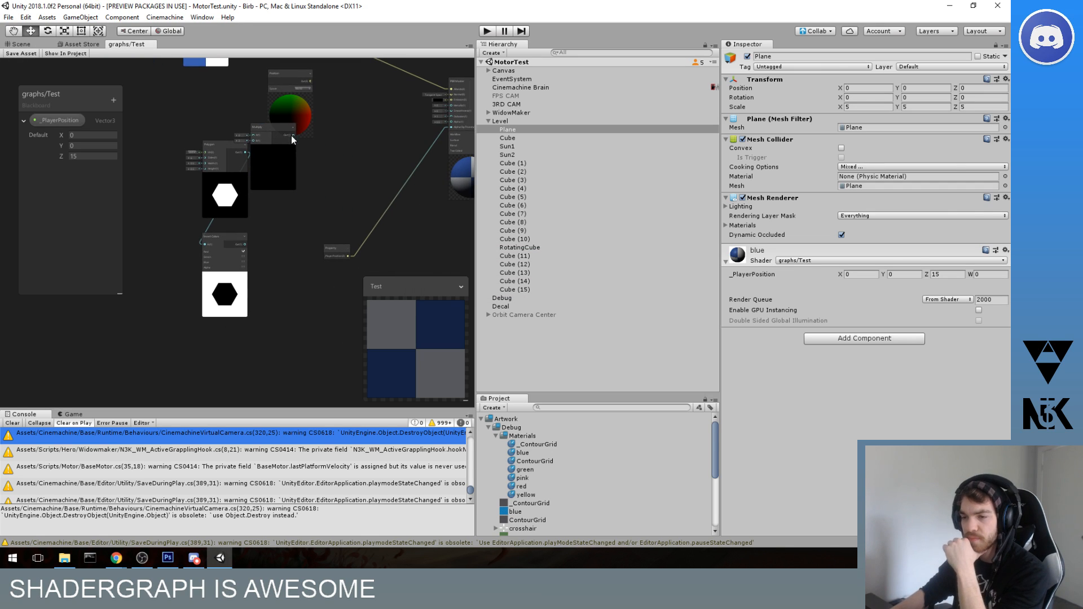
left_click_drag(271, 130, 333, 142)
scroll(273, 113, "up", 2)
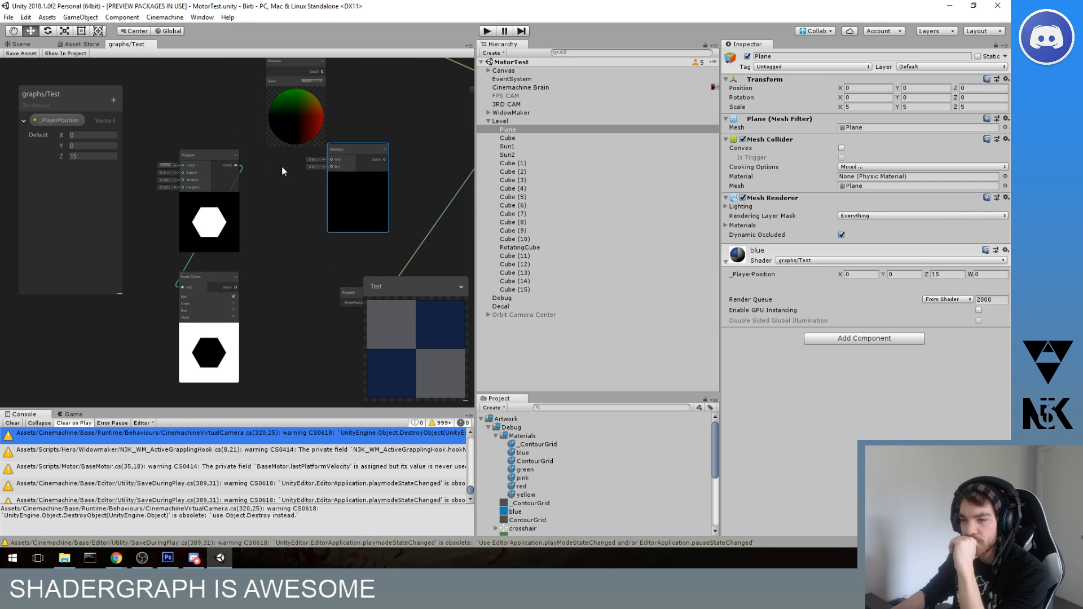
- Wire _PlayerPosition into Multiply's A and Invert Colors into its B, remove the AlphaClipThreshold link, and tidy the surrounding nodes
left_click_drag(216, 154, 165, 153)
left_click_drag(218, 278, 331, 167)
middle_click_drag(353, 122, 284, 154)
left_click_drag(302, 336, 258, 193)
left_click(394, 215)
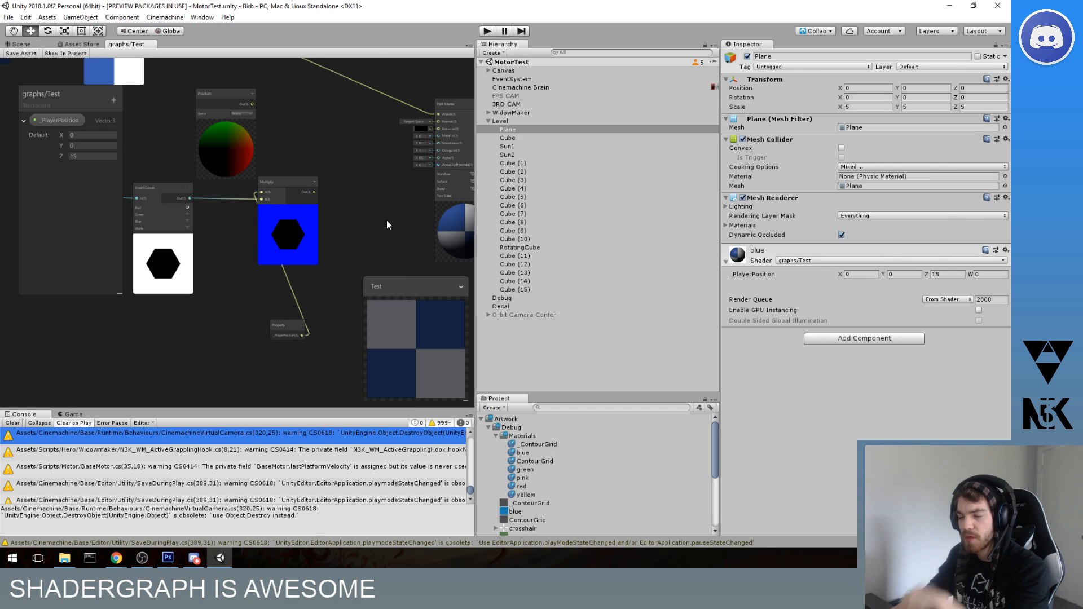
left_click_drag(280, 324, 217, 249)
left_click_drag(287, 182, 308, 212)
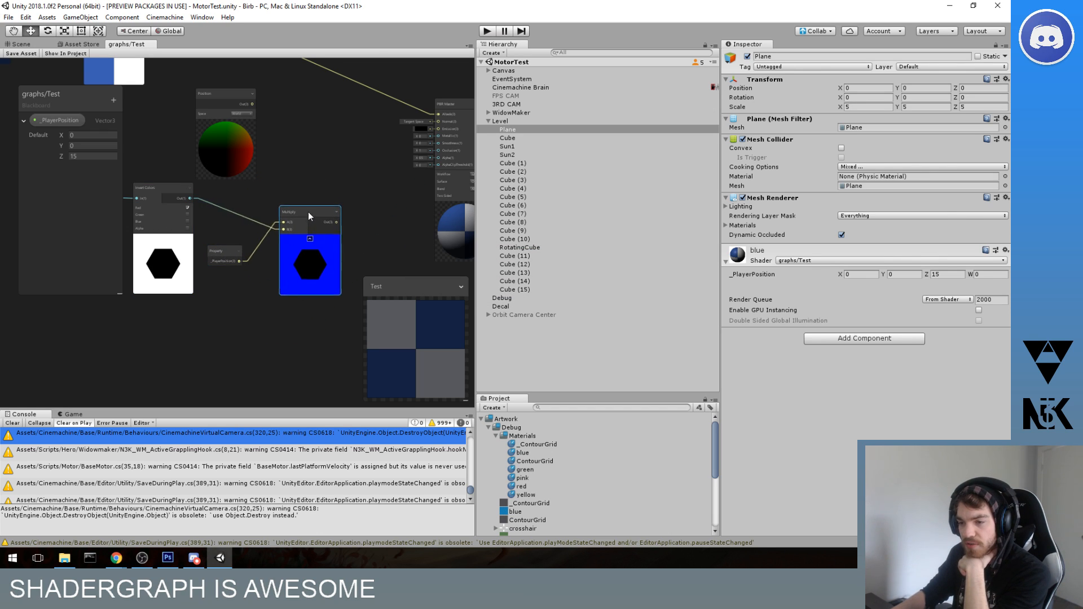
- Move the _PlayerPosition property node in front of the Polygon node and try connecting it to the Polygon's UV input
middle_click_drag(278, 234, 337, 225)
scroll(337, 225, "up", 3)
scroll(320, 237, "down", 2)
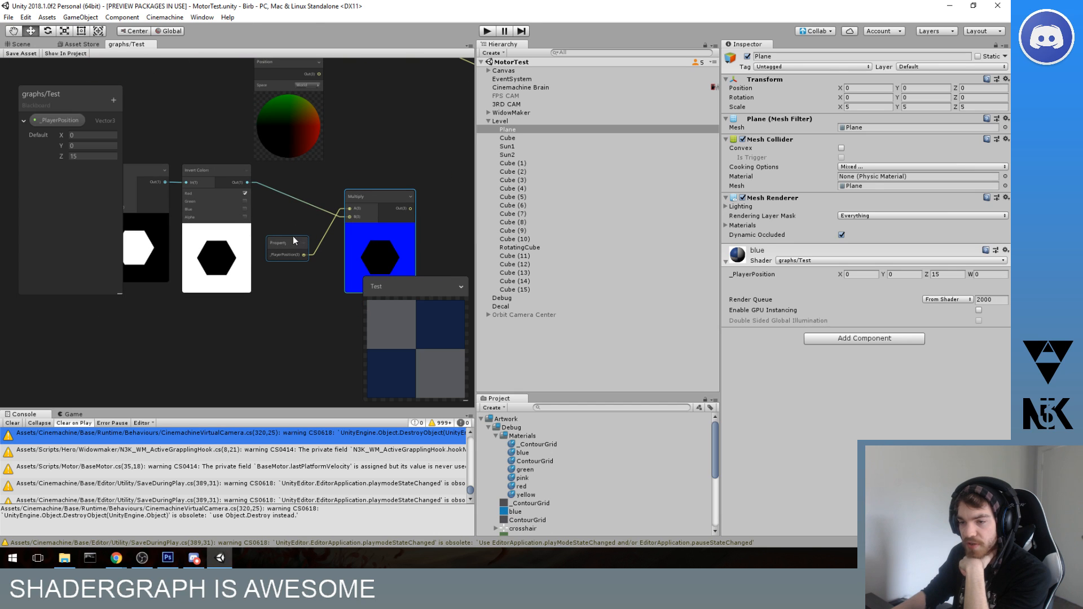
scroll(328, 212, "down", 4)
scroll(283, 232, "up", 3)
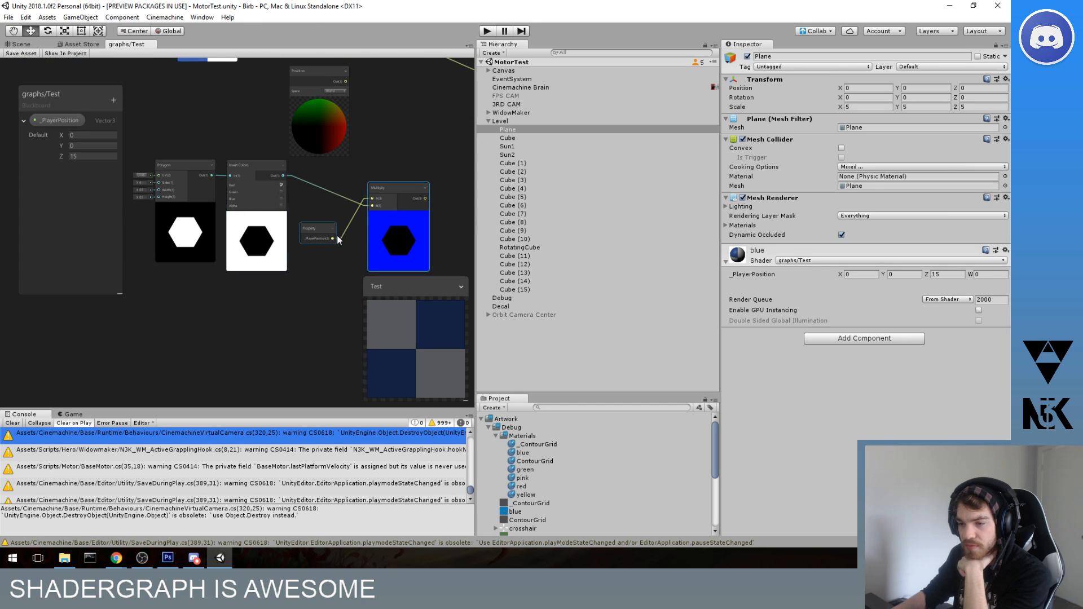
middle_click_drag(321, 202, 400, 193)
left_click_drag(393, 219, 157, 165)
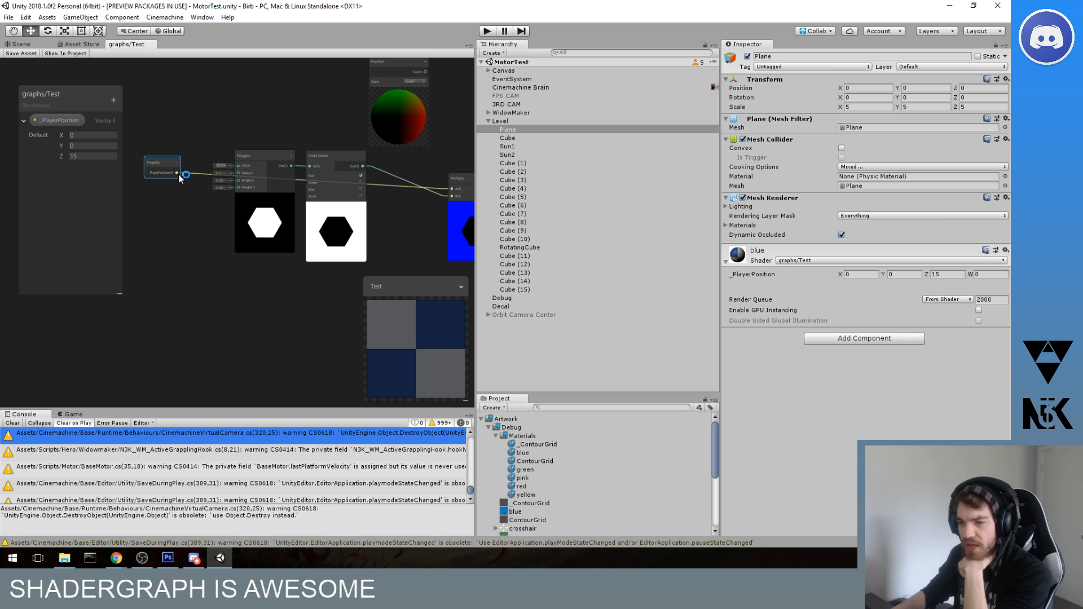
left_click_drag(238, 169, 242, 167)
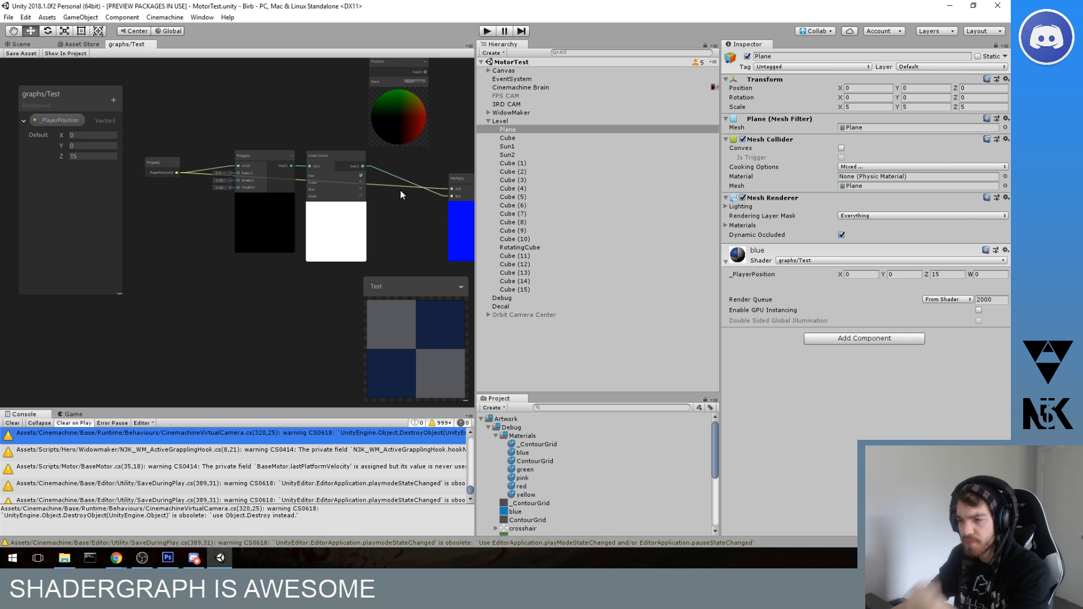
- Delete both connections into the Multiply node and shift the _PlayerPosition property node slightly
left_click(400, 178)
key("Delete")
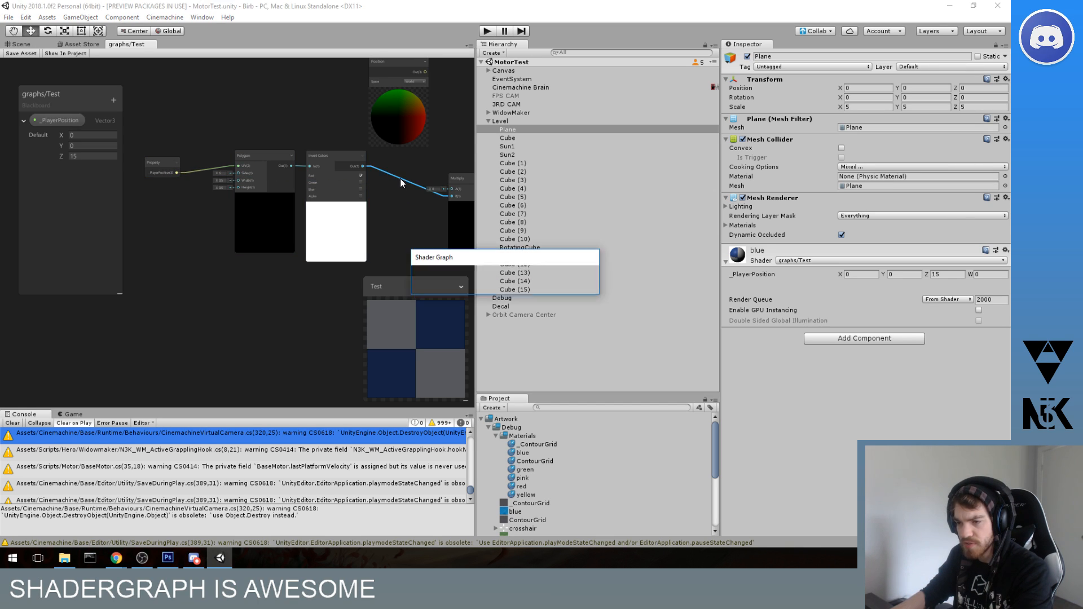
middle_click_drag(230, 138, 266, 129)
scroll(267, 130, "up", 2)
left_click_drag(181, 161, 172, 150)
scroll(171, 151, "down", 4)
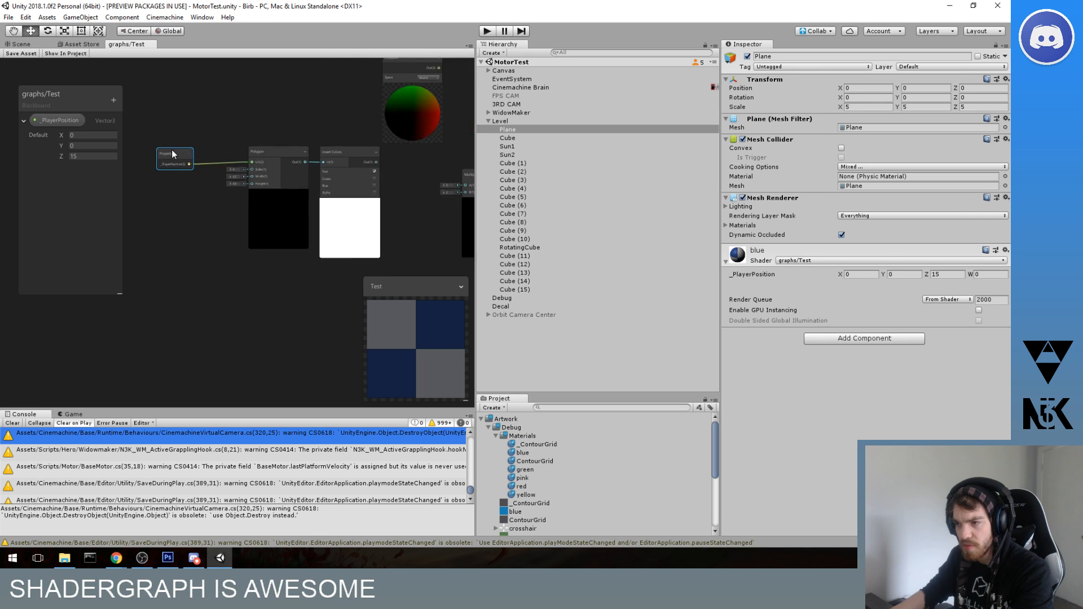
- Move the Position node in front of the Polygon node and connect its output to the Polygon's UV input
left_click_drag(355, 80, 269, 163)
scroll(197, 185, "up", 5)
middle_click_drag(226, 206, 258, 198)
scroll(259, 199, "down", 5)
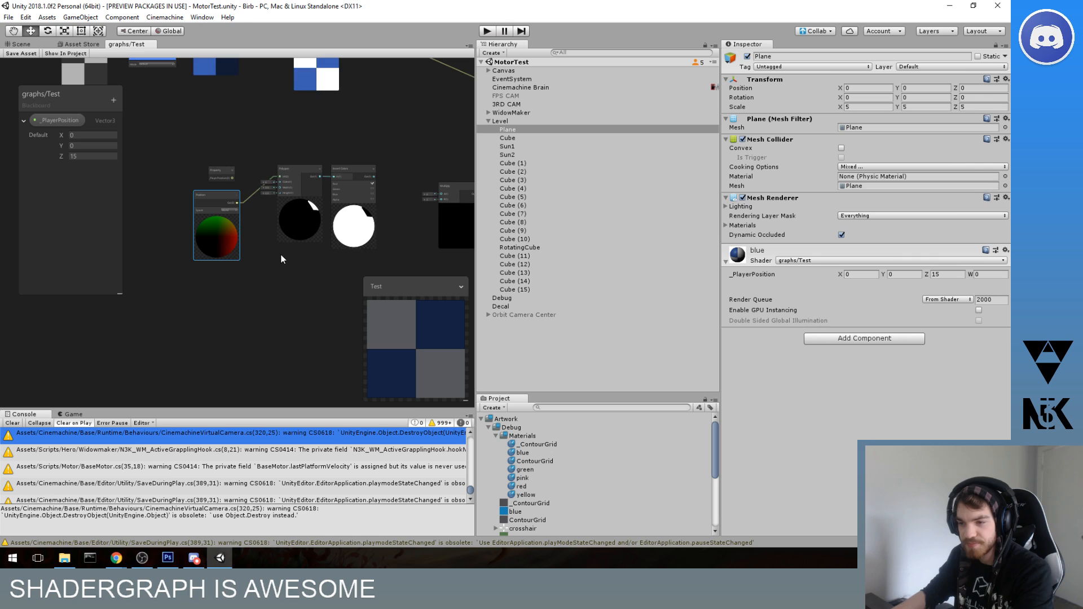
- Spread out the nodes feeding the Polygon, placing Position level with it and the _PlayerPosition property below Position
scroll(282, 258, "up", 3)
left_click_drag(191, 160, 239, 266)
scroll(201, 164, "up", 1)
middle_click_drag(201, 164, 258, 176)
mouse_move(361, 130)
left_mouse_down()
mouse_move(370, 129)
mouse_move(353, 127)
left_mouse_up()
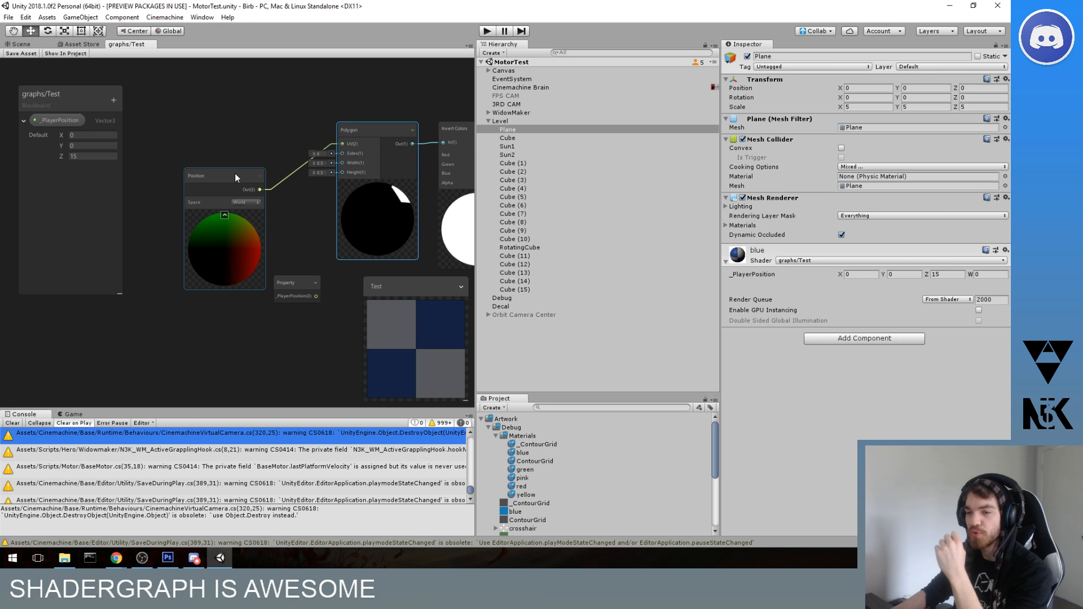
left_click_drag(235, 174, 224, 129)
left_click(293, 277)
left_click_drag(294, 279, 186, 289)
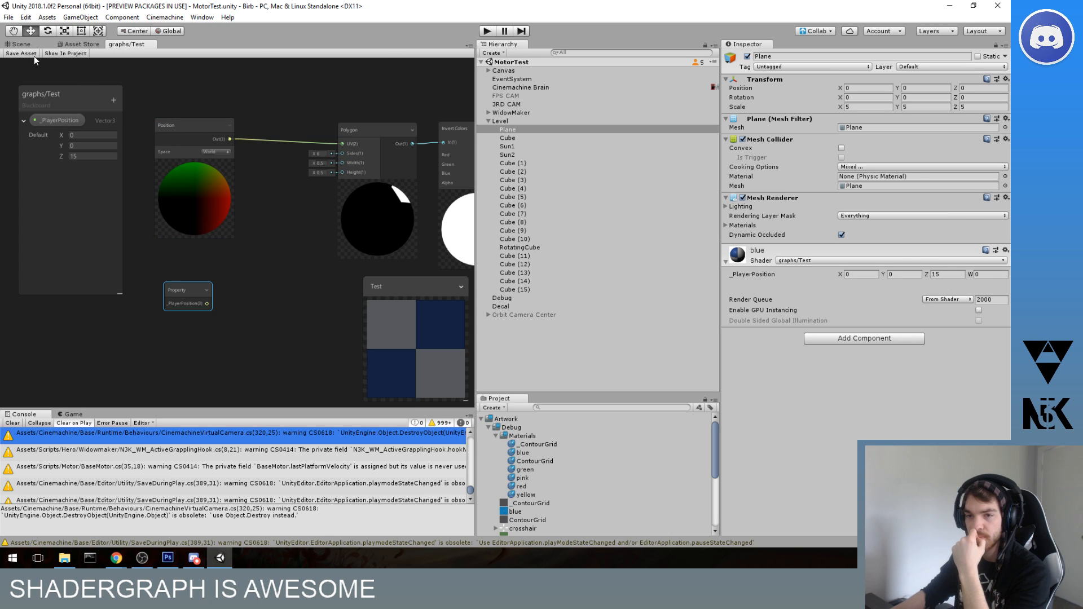
- Move the Plane along the Z axis to -41.5 in the Scene view and view the whole level
left_click(19, 45)
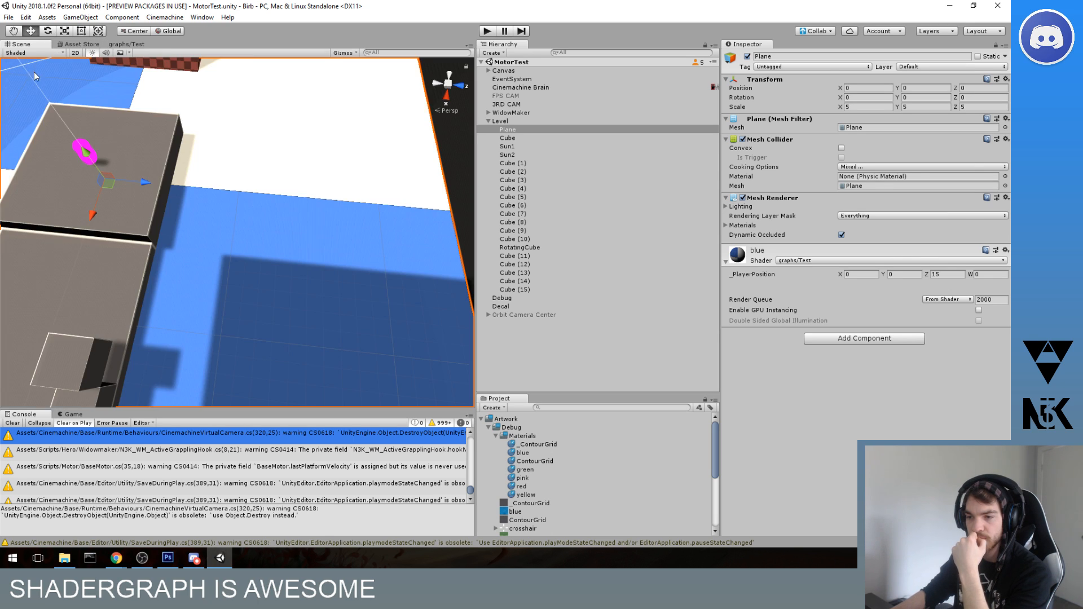
scroll(230, 181, "down", 10)
left_click_drag(210, 213, 40, 201)
middle_click_drag(39, 201, 276, 294)
scroll(276, 295, "down", 2)
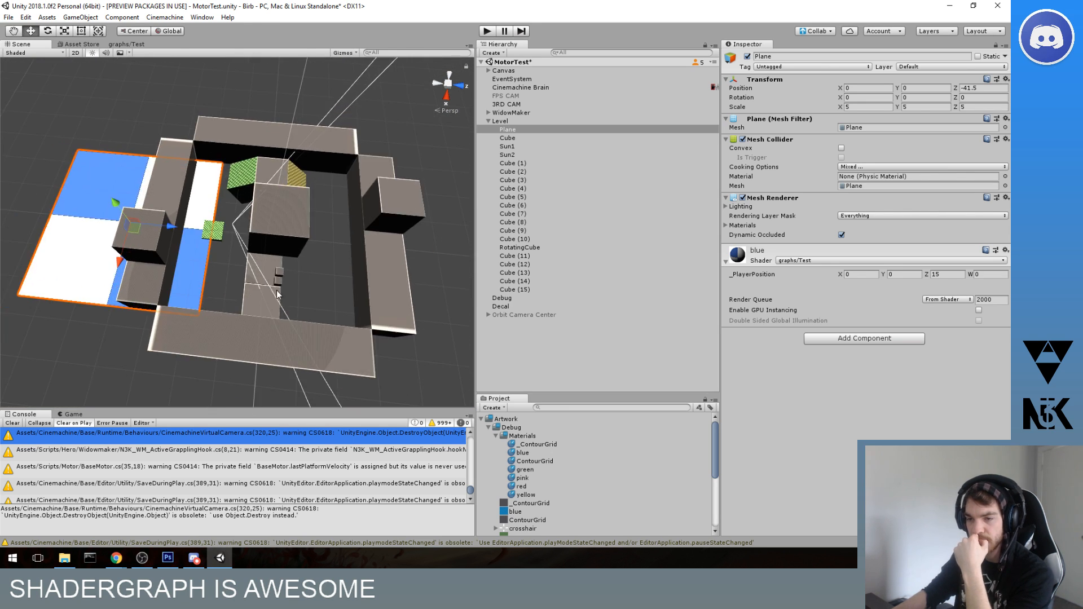
- Slide the Plane across the level, set its Z position to 0 and save the scene
left_click_drag(135, 238, 320, 215)
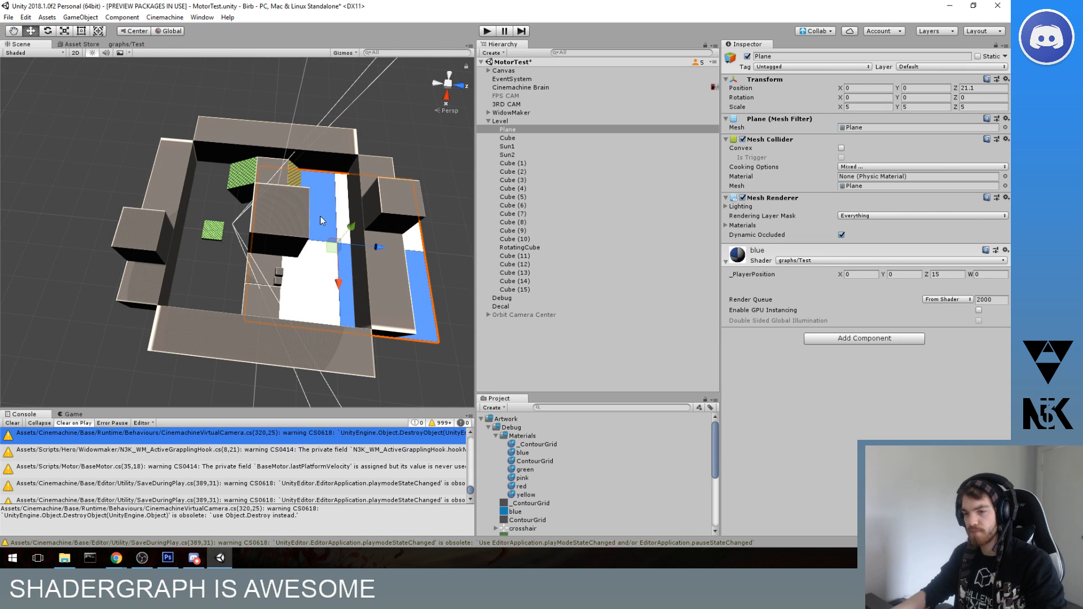
left_click(966, 88)
type("0")
key("ctrl+s")
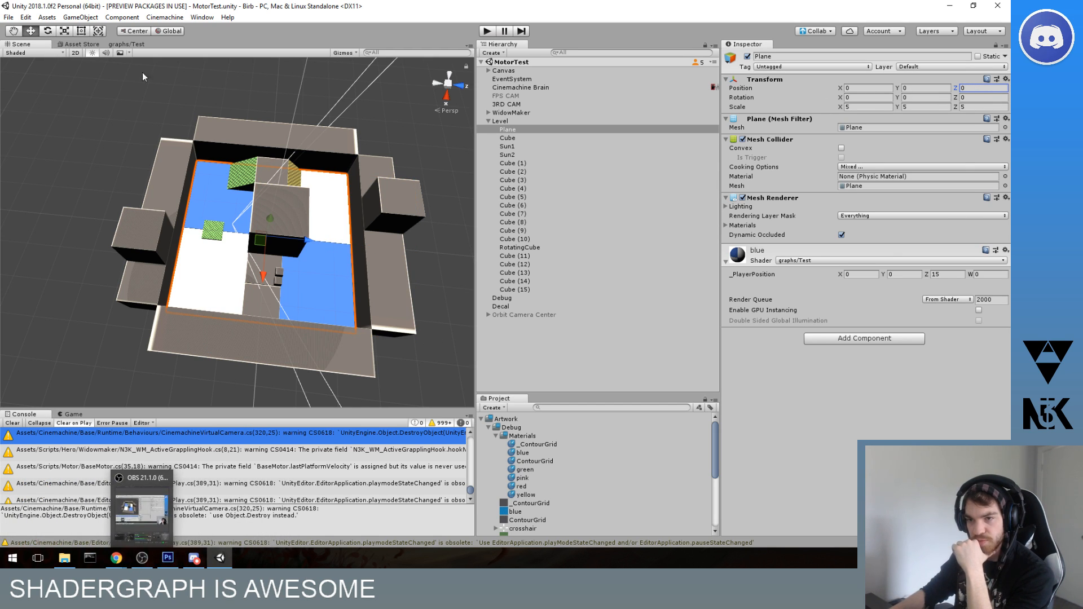
- Connect the Invert Colors output to the master node in the graphs/Test shader, save the graph and return to the Scene view
left_click(126, 44)
middle_click_drag(309, 213, 258, 210)
scroll(318, 231, "up", 1)
scroll(257, 210, "up", 1)
left_click_drag(226, 182, 397, 154)
scroll(280, 144, "down", 1)
middle_click_drag(130, 69, 197, 66)
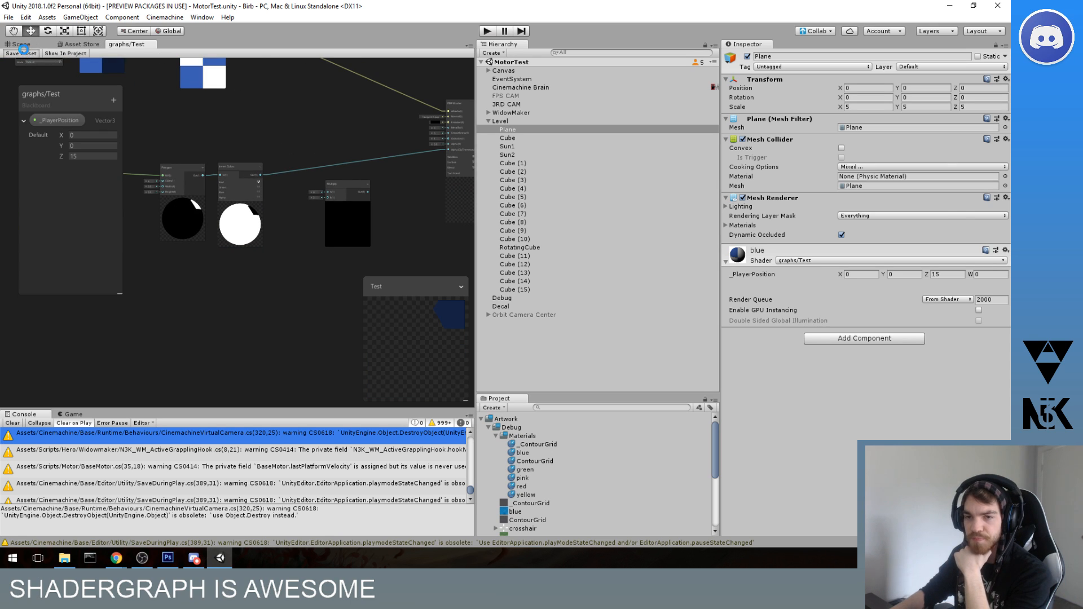
left_click(21, 44)
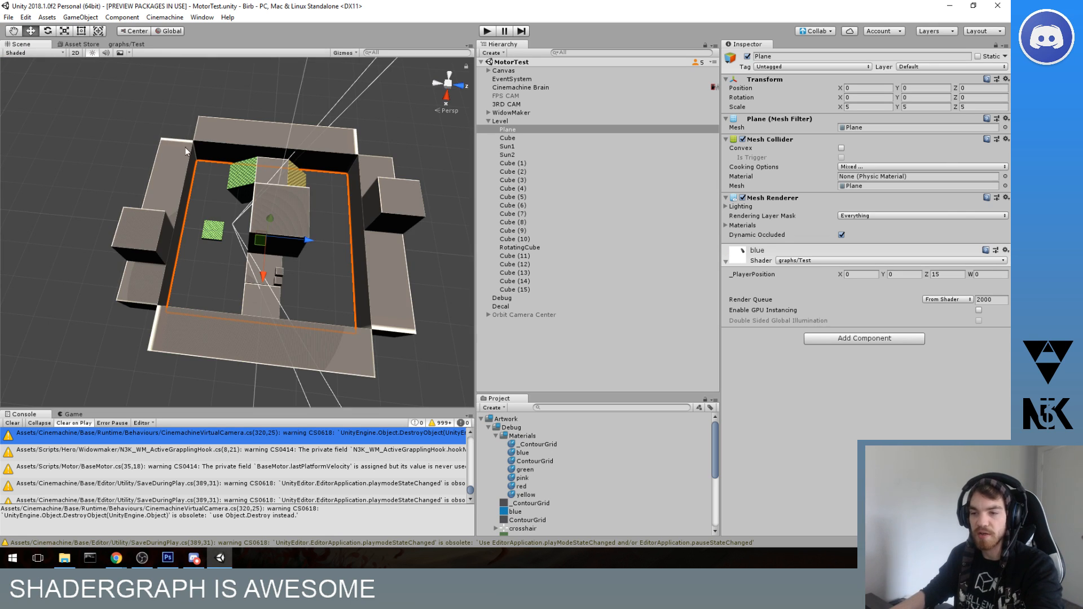
- Deactivate the Cube in the middle of the level
left_click_drag(282, 214, 239, 250)
key("w")
right_click_drag(239, 250, 275, 235)
left_click_drag(274, 236, 262, 273)
scroll(218, 194, "up", 4)
scroll(186, 174, "up", 3)
left_click(197, 202)
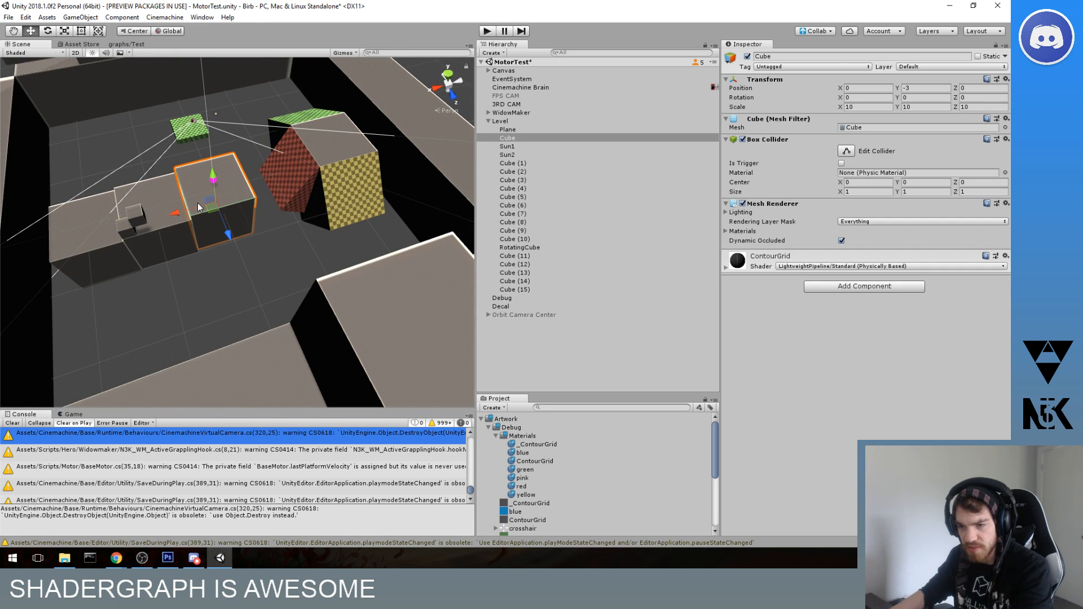
left_click(748, 56)
scroll(251, 205, "up", 2)
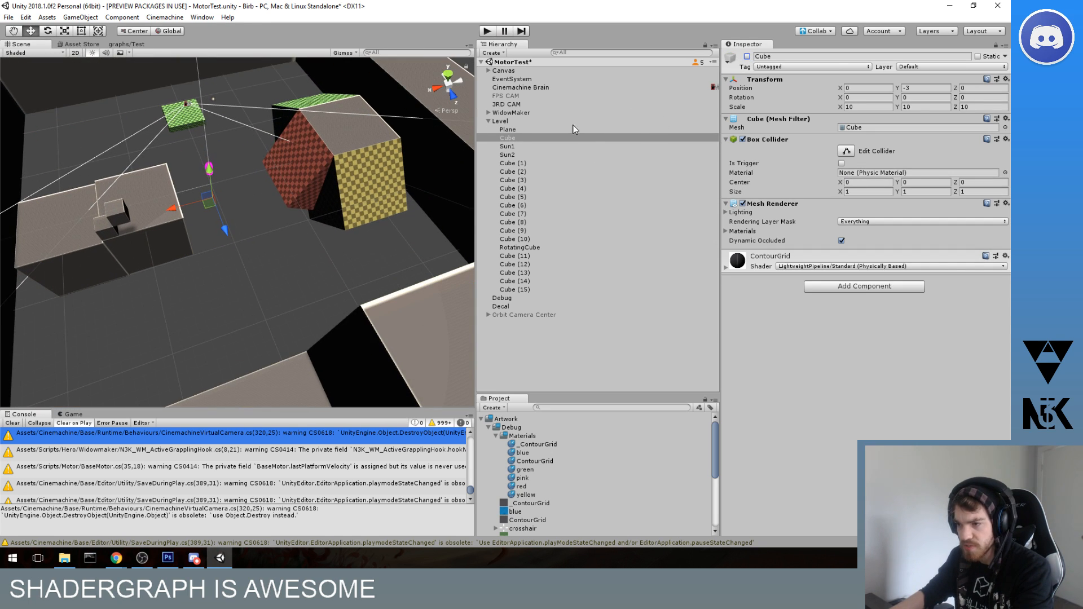
- Move the Plane to several spots outside the level, ending at X 72.9, Z 62.8, to check the inverted cut-out
left_click(240, 319)
scroll(242, 219, "down", 3)
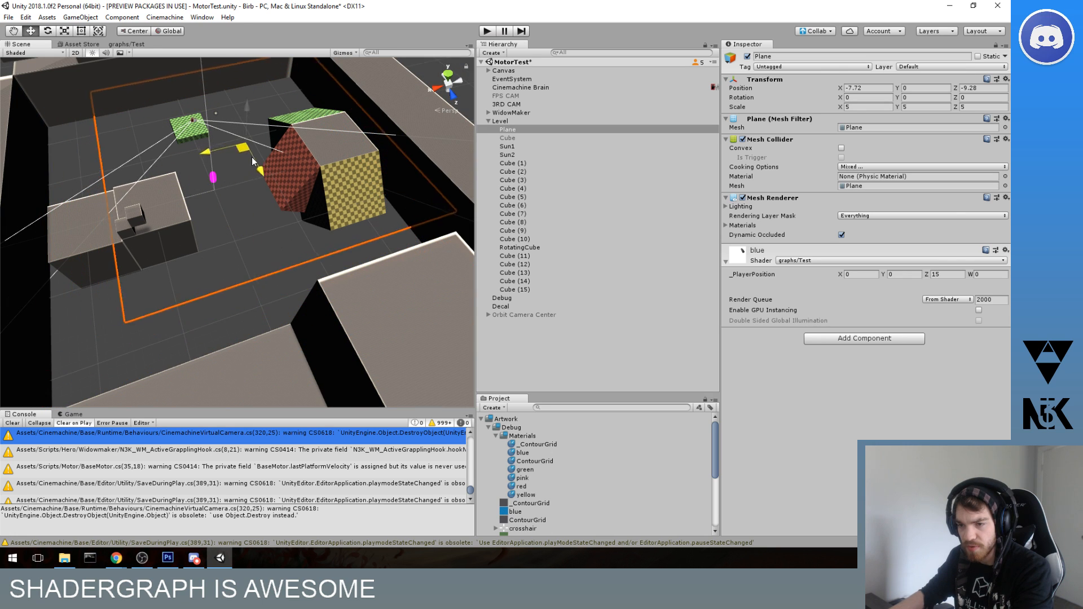
scroll(214, 197, "down", 5)
left_click_drag(225, 229, 375, 240)
scroll(370, 240, "down", 8)
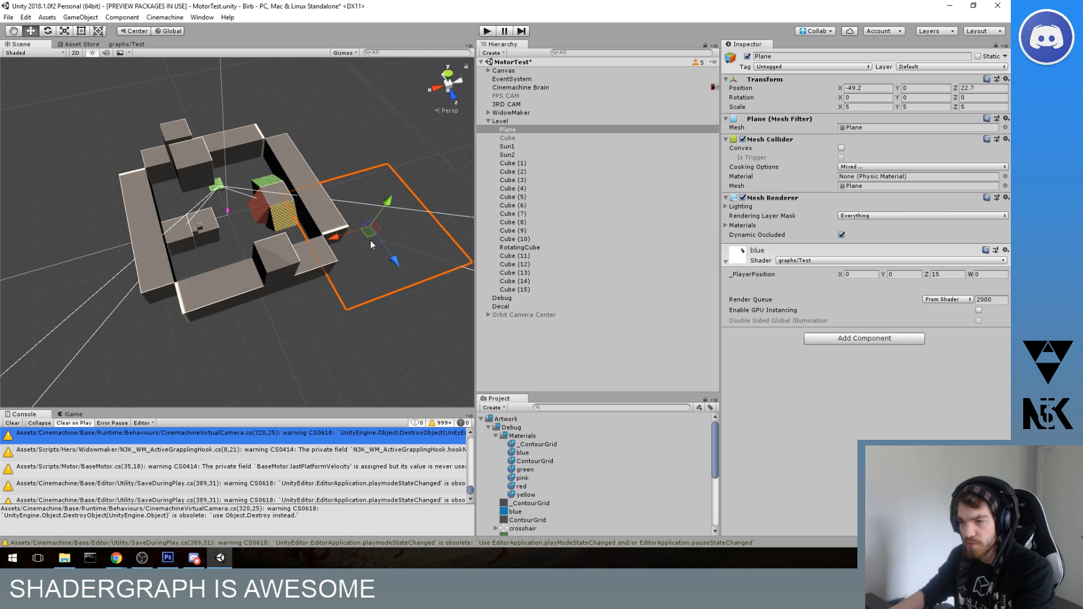
right_click_drag(279, 279, 332, 281)
scroll(294, 248, "down", 6)
left_click_drag(256, 217, 372, 322)
scroll(372, 322, "down", 5)
scroll(371, 326, "down", 4)
right_click_drag(287, 198, 308, 238)
left_click_drag(274, 289, 194, 240)
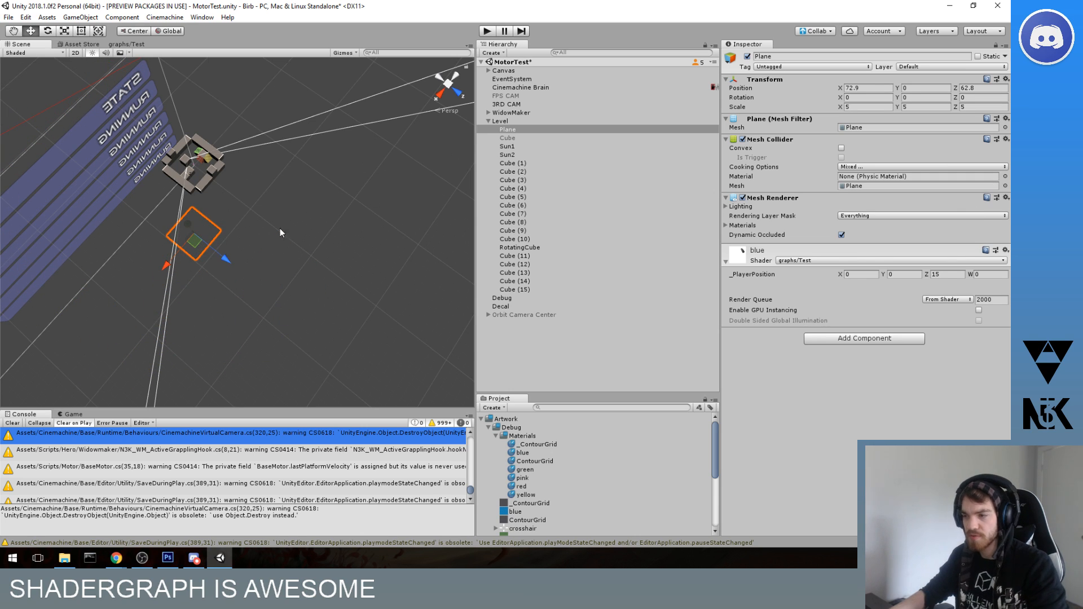
- Set the Plane's X and Z positions to 0 and inspect the floor from above
type("0")
left_click(968, 88)
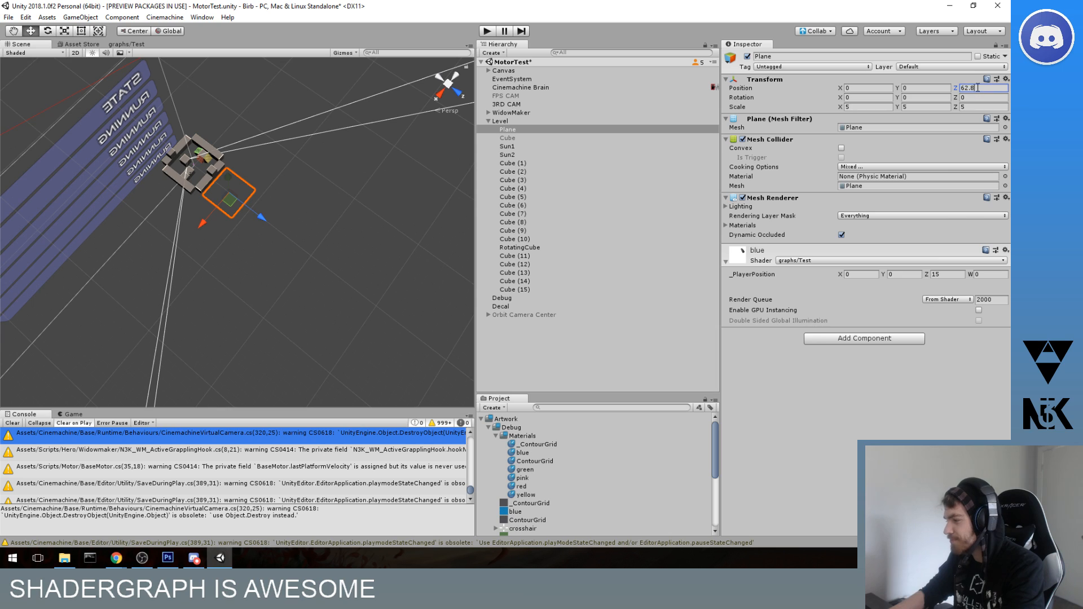
type("0")
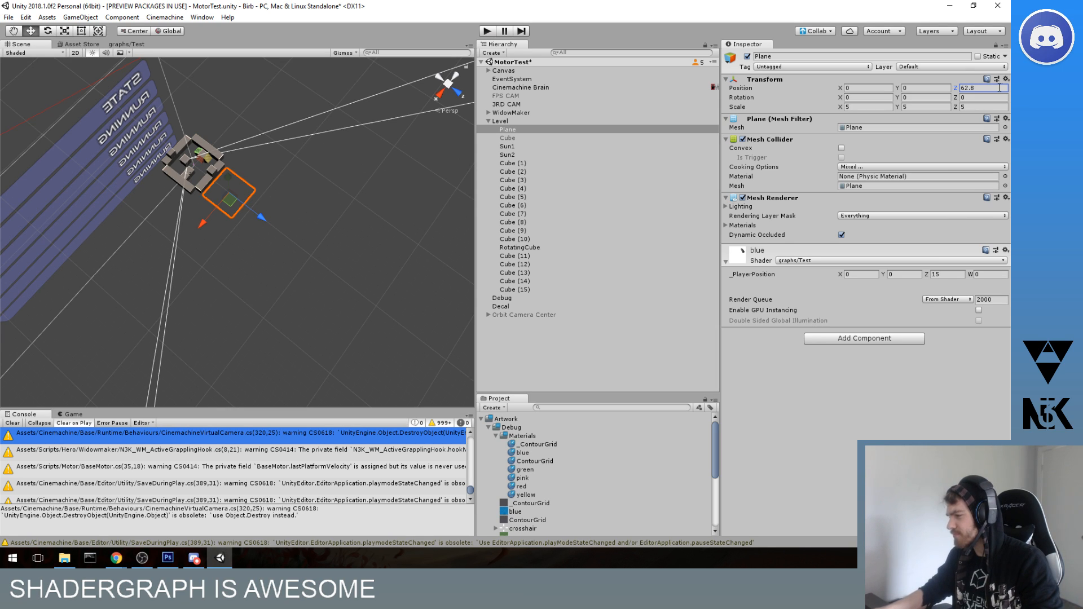
type("0")
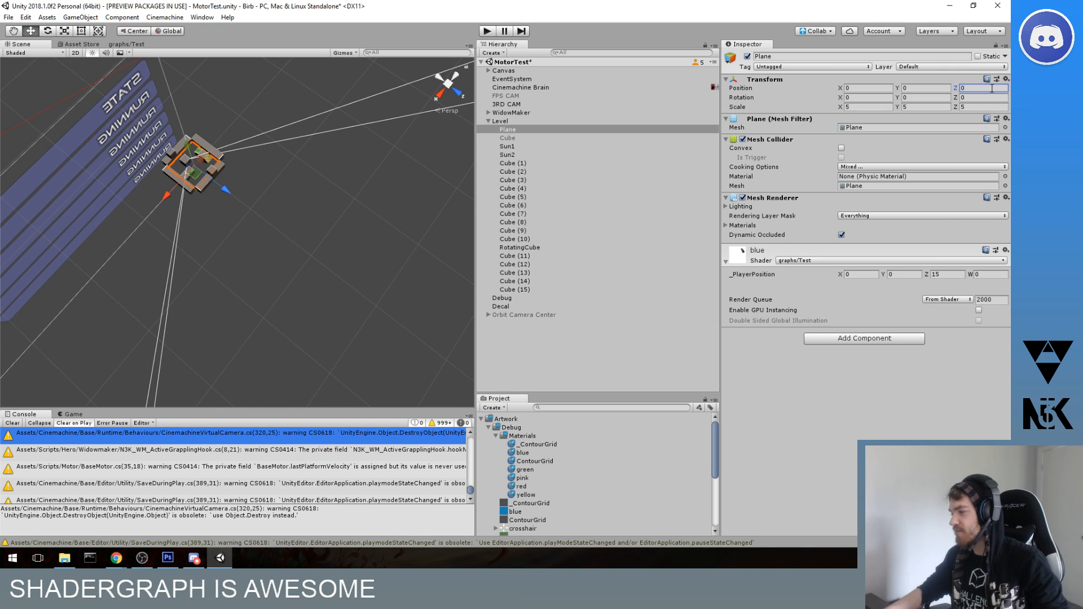
scroll(368, 313, "up", 10)
middle_click_drag(334, 257, 358, 263)
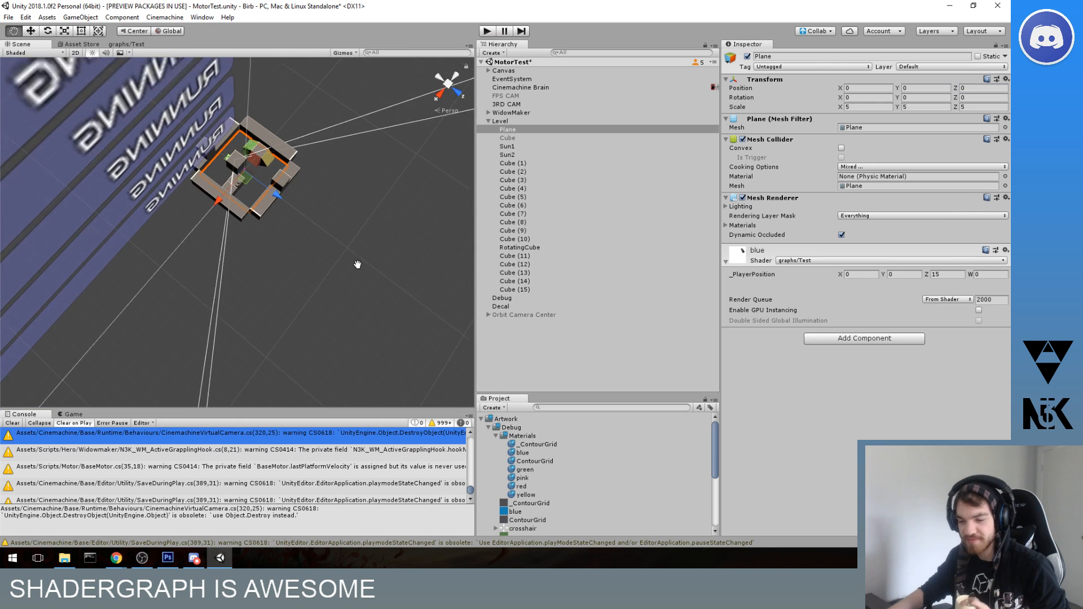
scroll(360, 260, "up", 3)
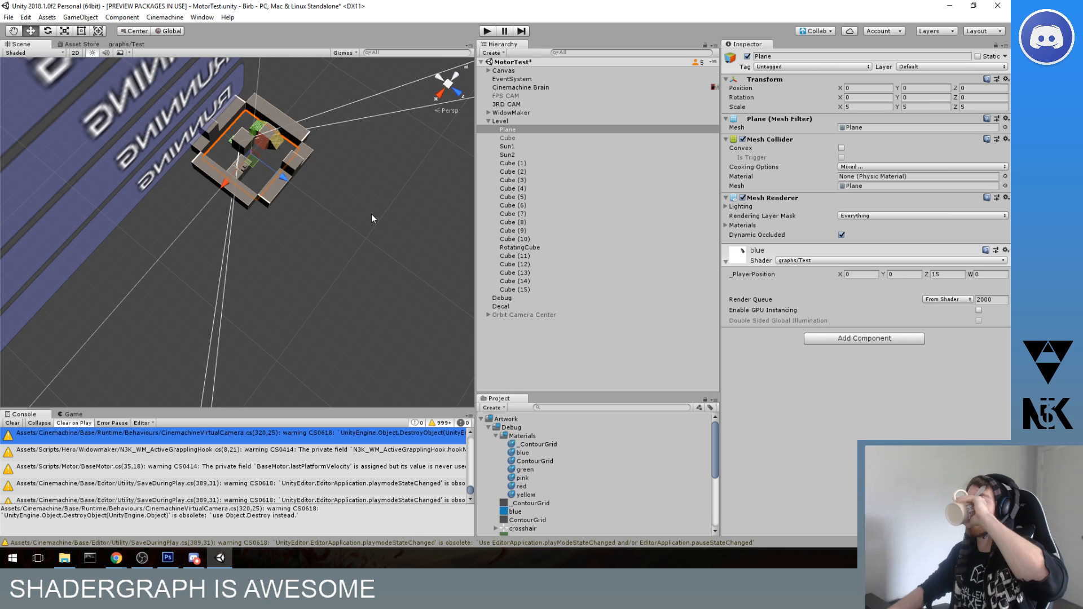
scroll(321, 250, "up", 7)
middle_click_drag(320, 252, 334, 275)
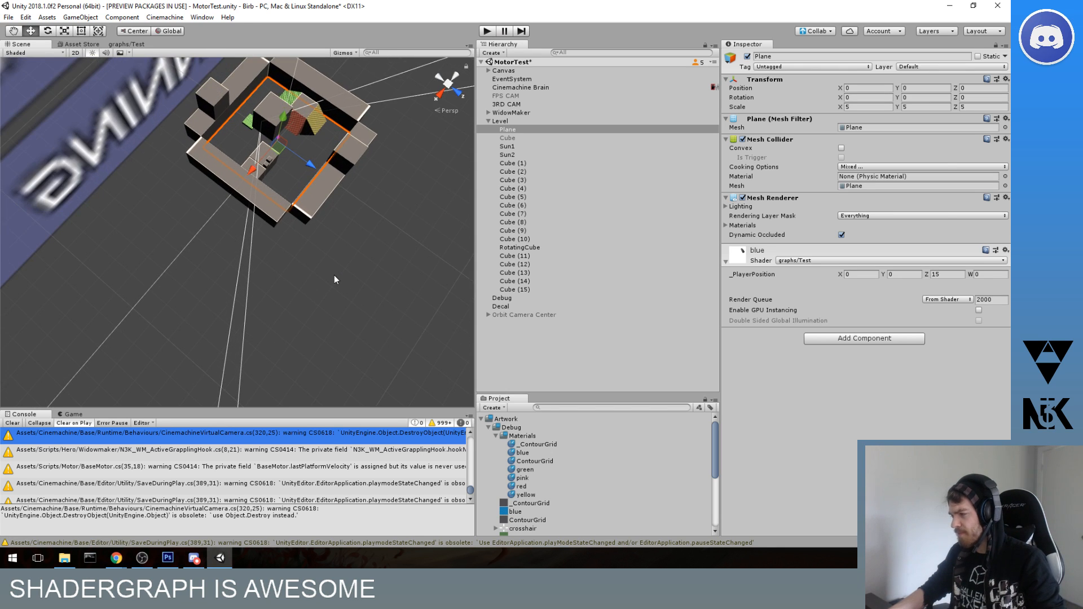
scroll(337, 272, "up", 6)
middle_click_drag(270, 292, 236, 441)
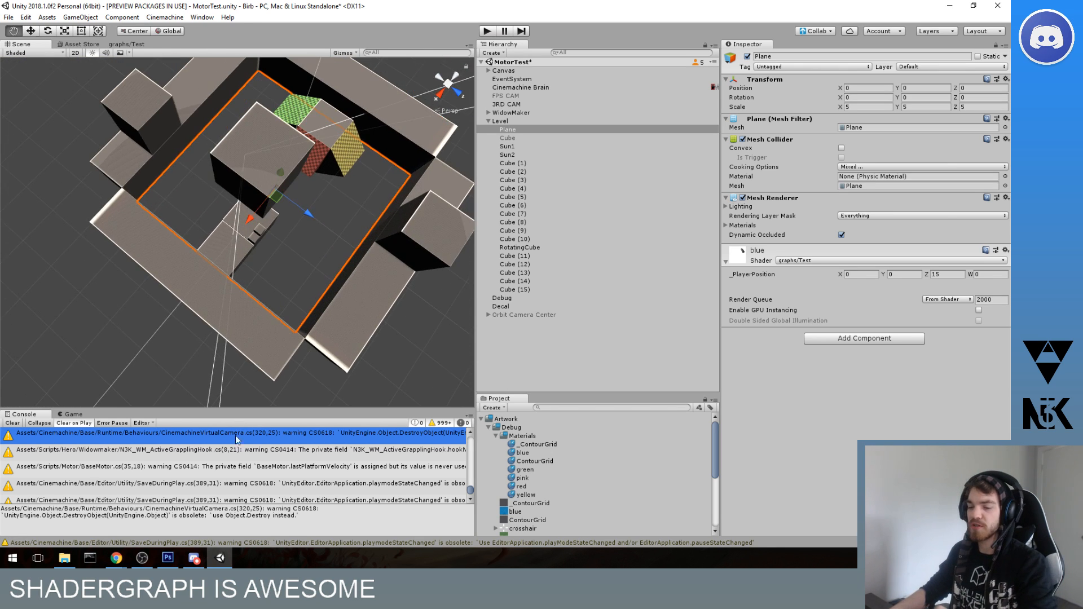
- Move the unconnected Multiply node slightly closer to the Invert Colors node in the graphs/Test shader
left_click(128, 48)
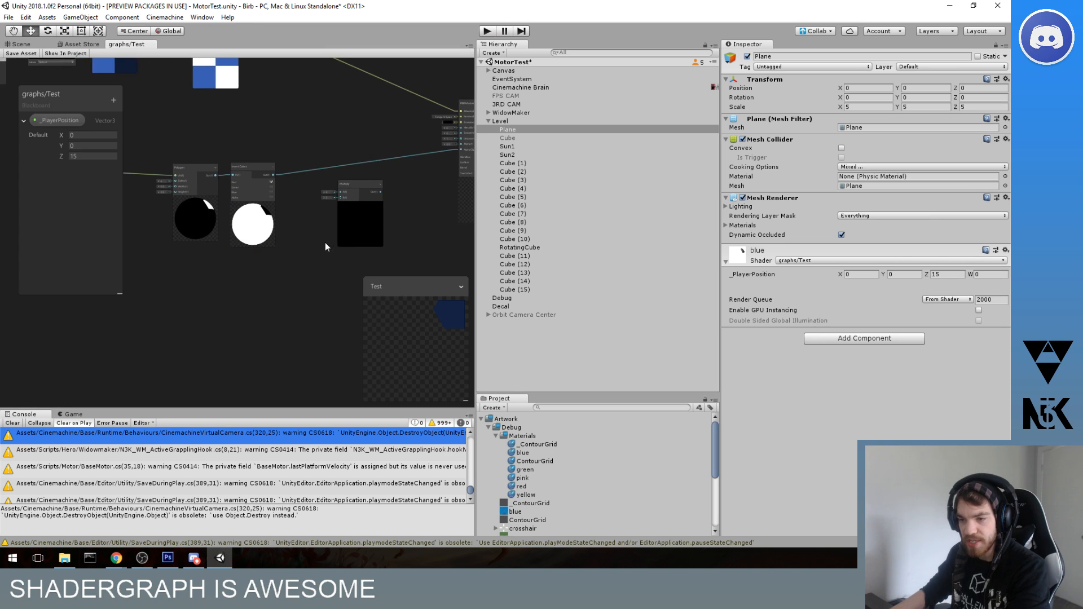
scroll(325, 231, "up", 3)
left_click(361, 142)
left_click_drag(362, 142, 342, 157)
scroll(344, 168, "up", 2)
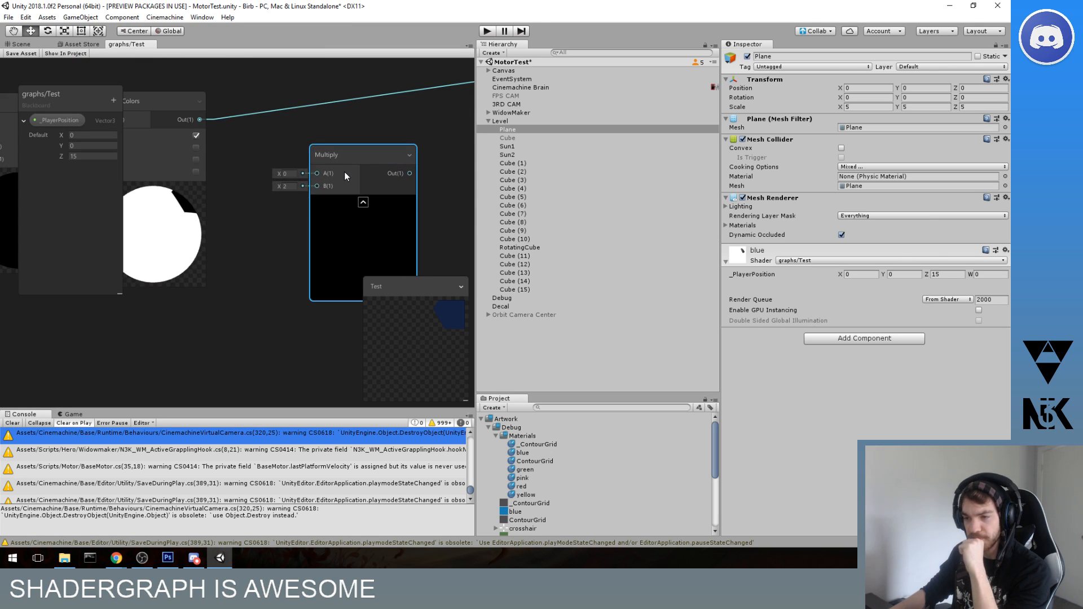
middle_click_drag(302, 137, 373, 160)
scroll(312, 159, "down", 2)
scroll(377, 172, "down", 2)
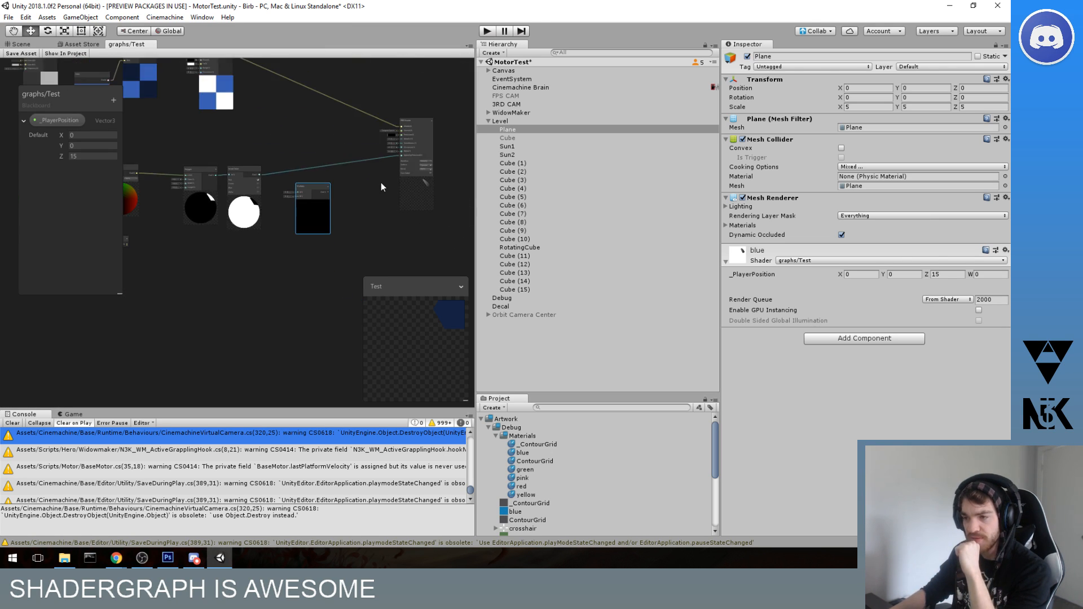
- Turn off the Red channel on the Invert Colors node and save the graph
left_click(272, 212)
scroll(282, 213, "up", 3)
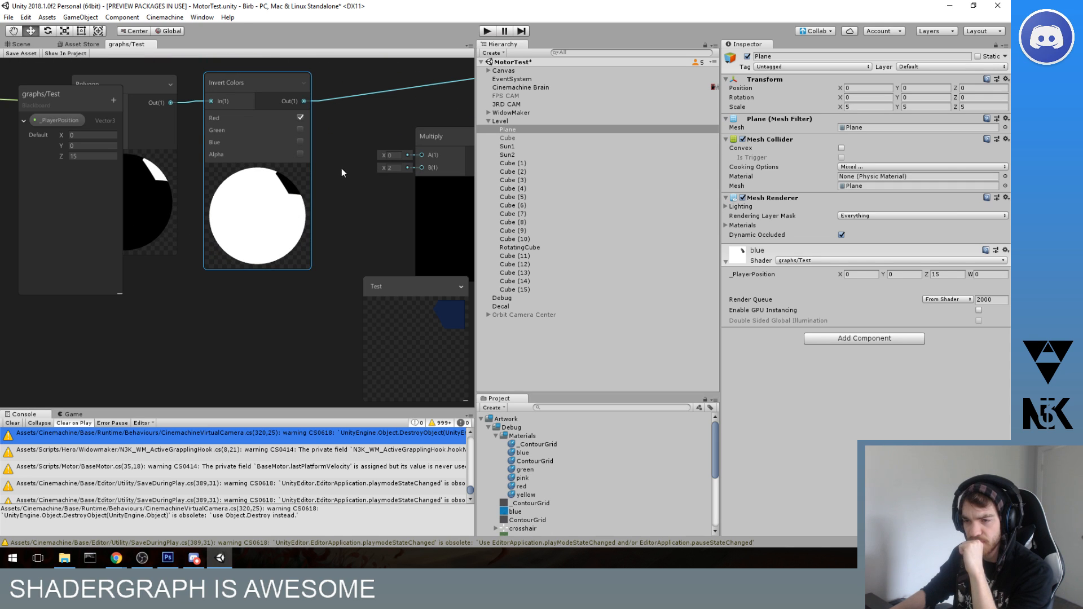
middle_click_drag(458, 135, 405, 177)
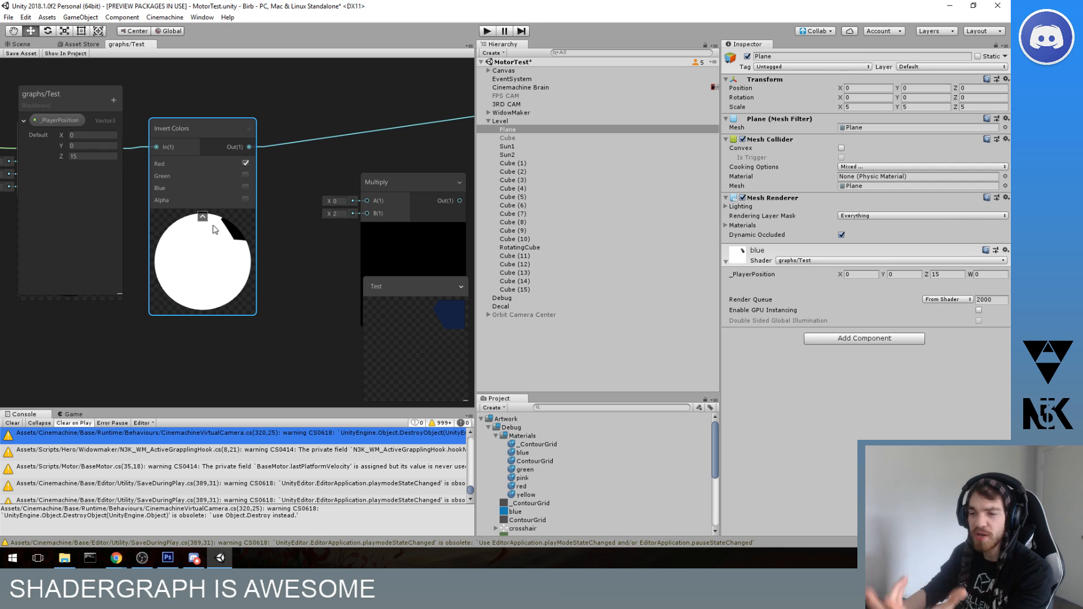
left_click(246, 164)
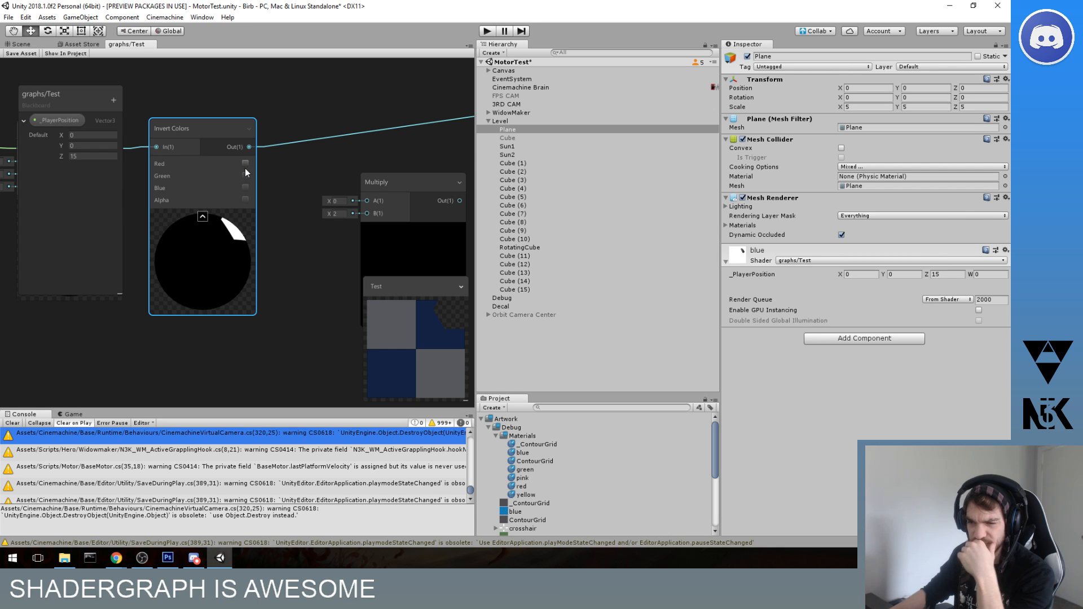
scroll(264, 195, "down", 1)
left_click(23, 53)
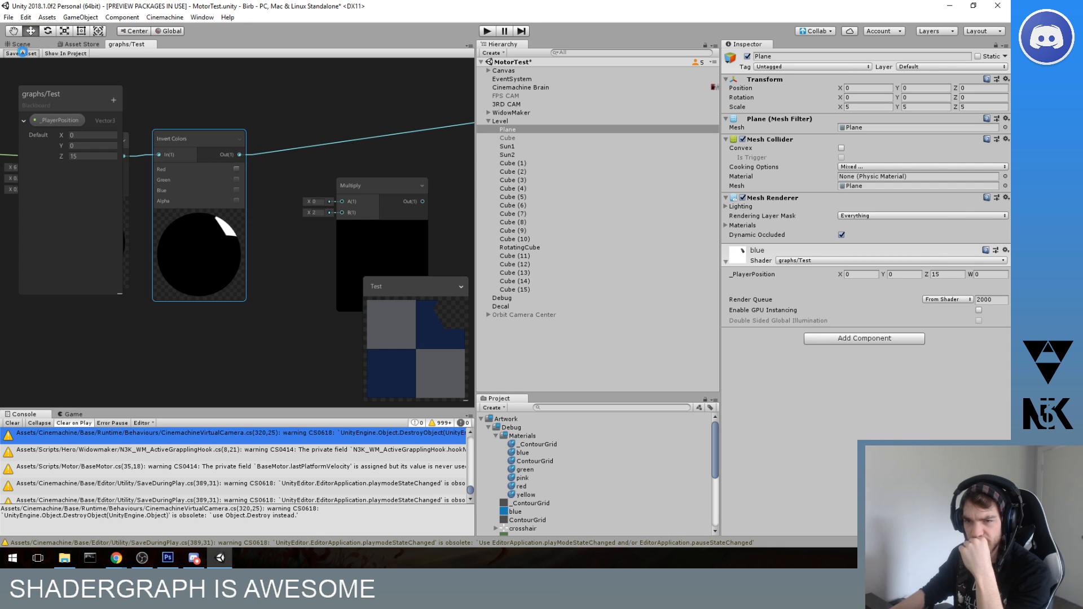
- Move the Plane out of the level in the Scene view to X 45.66, Z -52.89
left_click(21, 44)
scroll(251, 212, "up", 5)
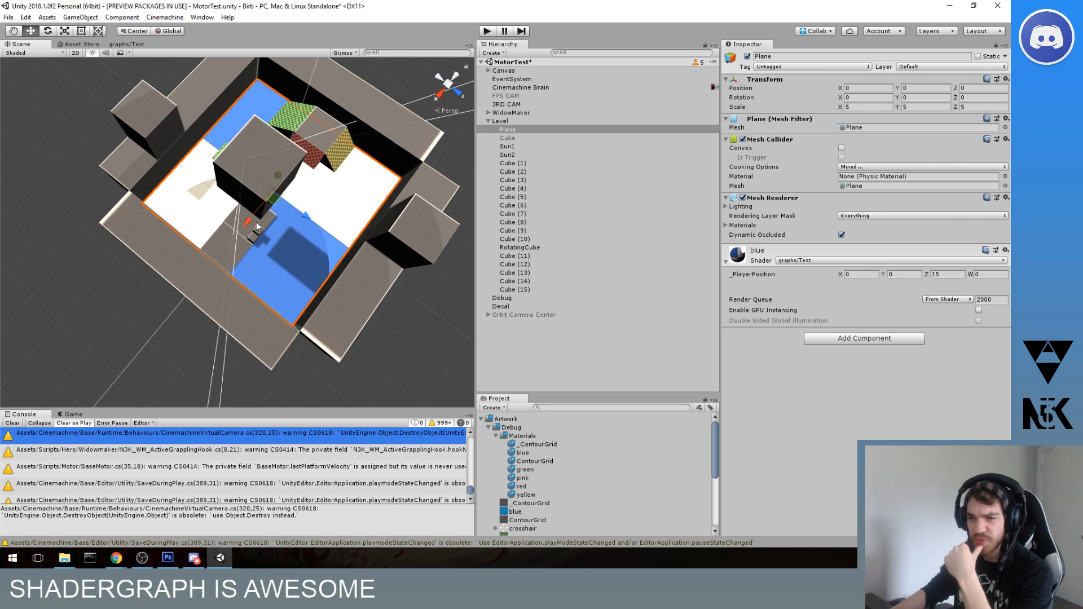
left_click_drag(252, 212, 354, 164, "alt")
middle_click_drag(225, 261, 280, 168)
scroll(280, 168, "down", 6)
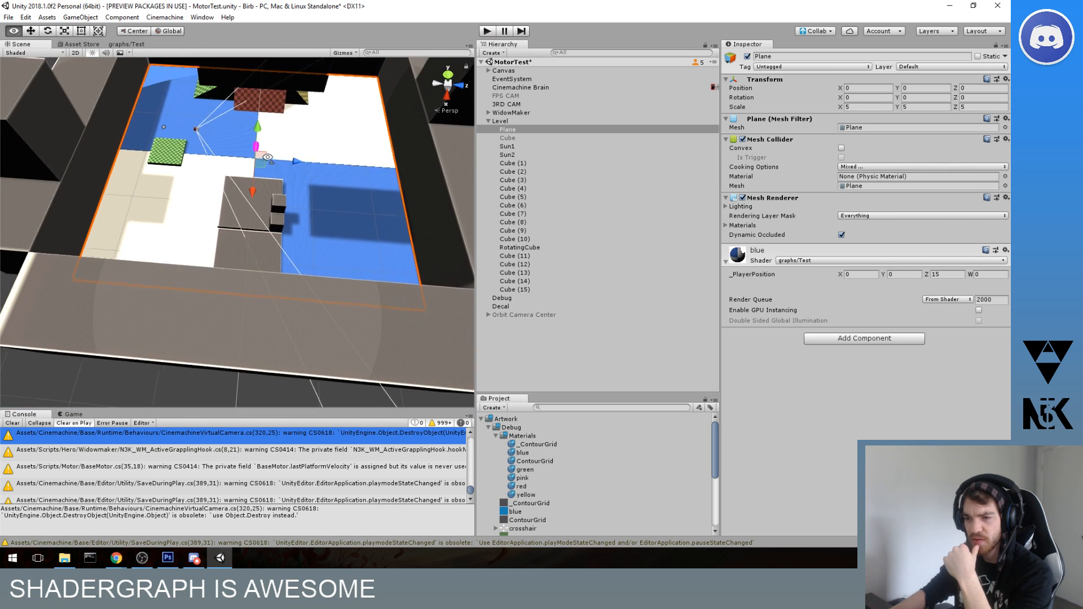
left_click_drag(257, 168, 164, 285)
middle_click_drag(164, 284, 300, 148)
left_click_drag(295, 155, 112, 244)
scroll(113, 244, "down", 6)
middle_click_drag(243, 242, 364, 208)
scroll(365, 208, "up", 6)
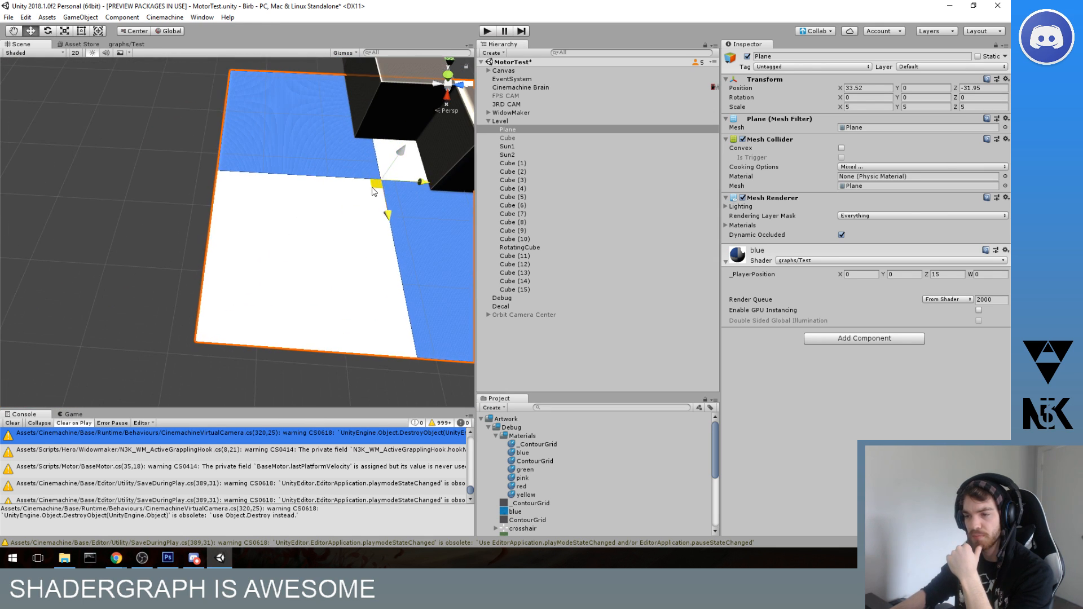
left_click_drag(378, 180, 244, 247)
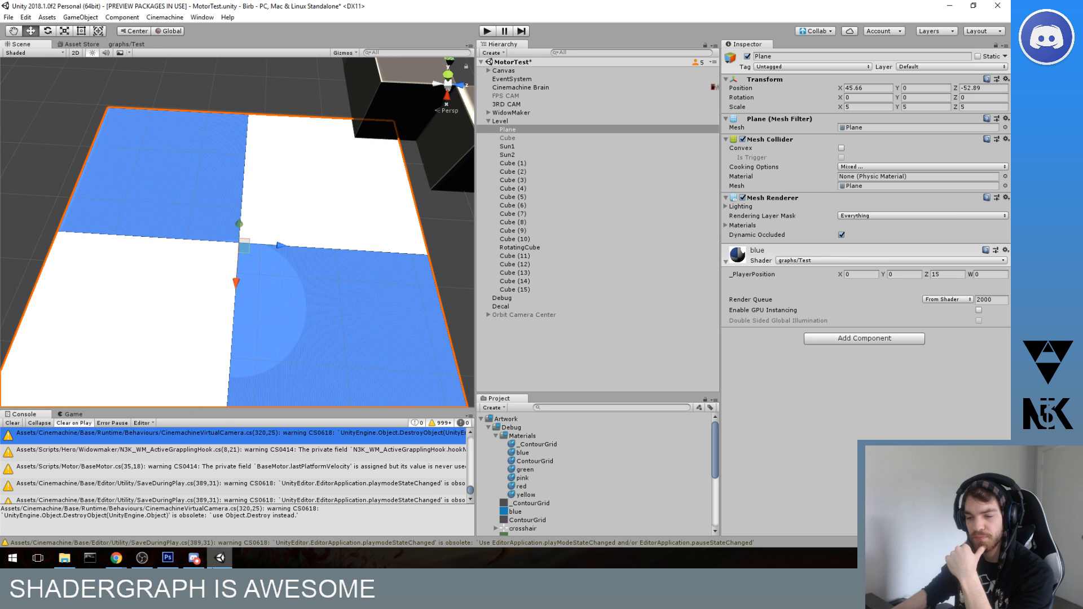
- Set the Position node's space to Object, save the graph and check the Plane in the Scene view
left_click(126, 44)
middle_click_drag(289, 160, 319, 165)
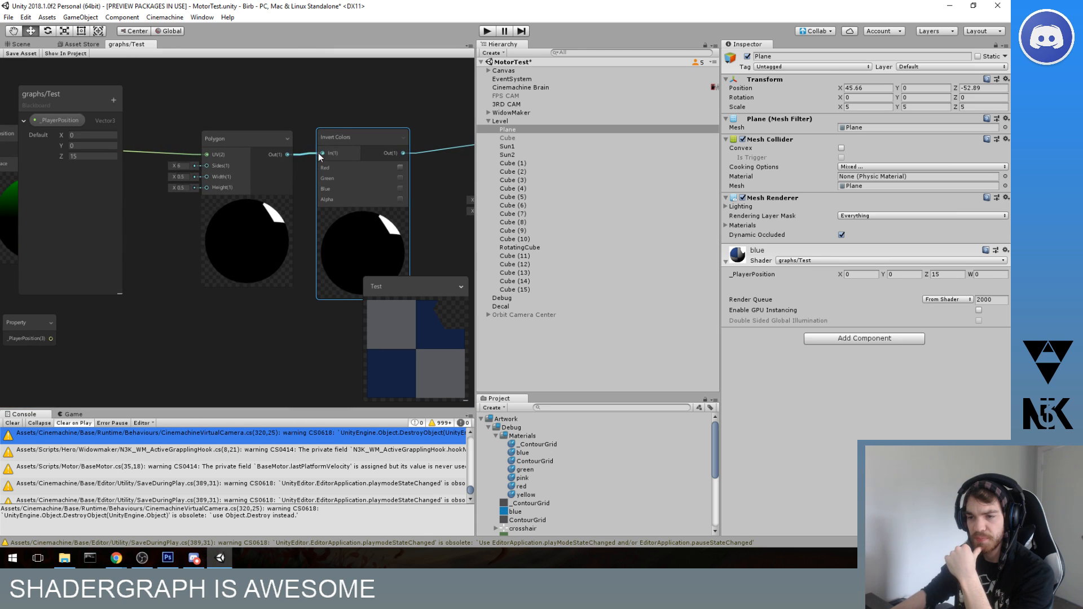
mouse_move(239, 187)
middle_mouse_down()
mouse_move(270, 191)
mouse_move(326, 168)
mouse_move(224, 175)
mouse_move(238, 186)
middle_mouse_up()
scroll(200, 224, "down", 4)
scroll(175, 236, "up", 4)
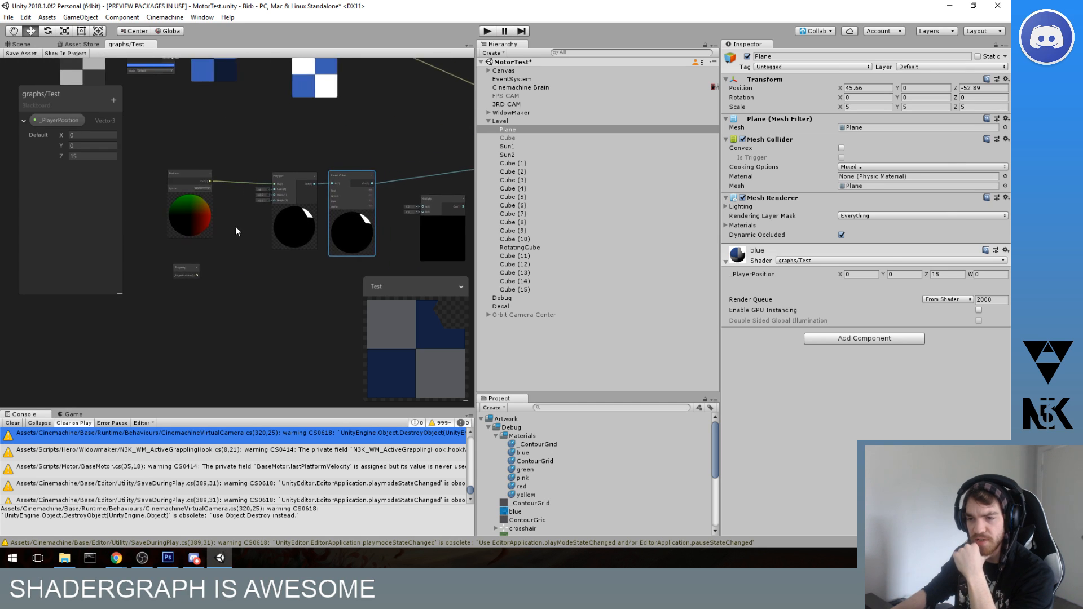
left_click(271, 166)
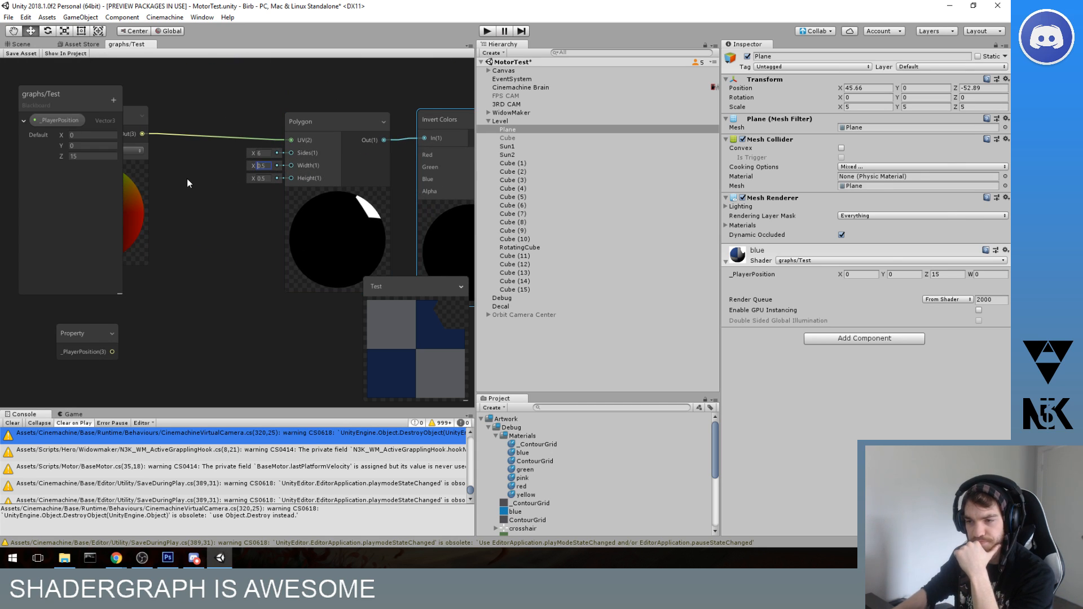
scroll(226, 167, "down", 2)
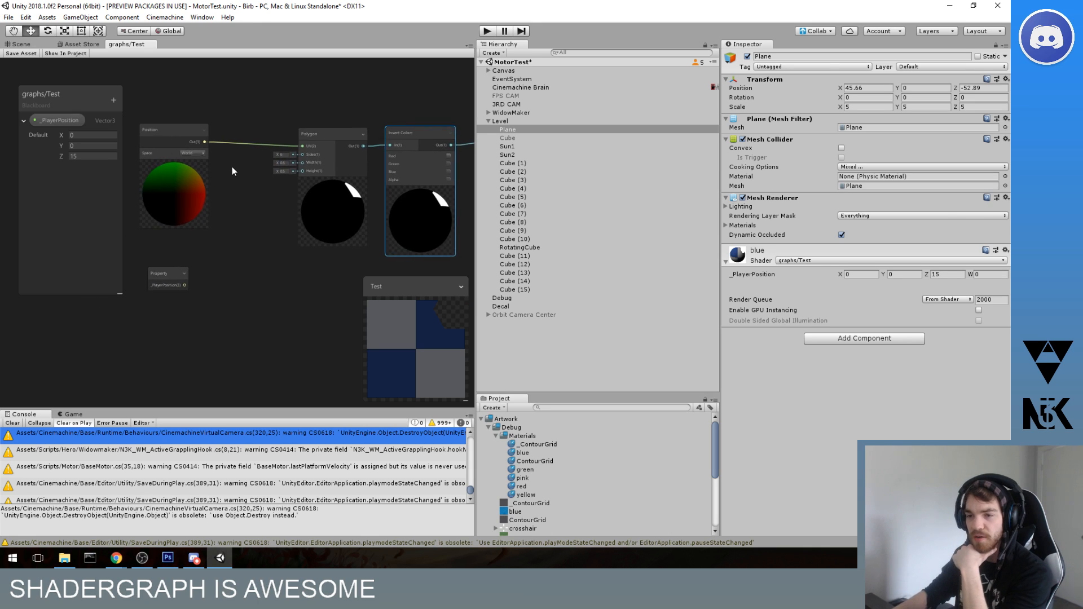
left_click(188, 151)
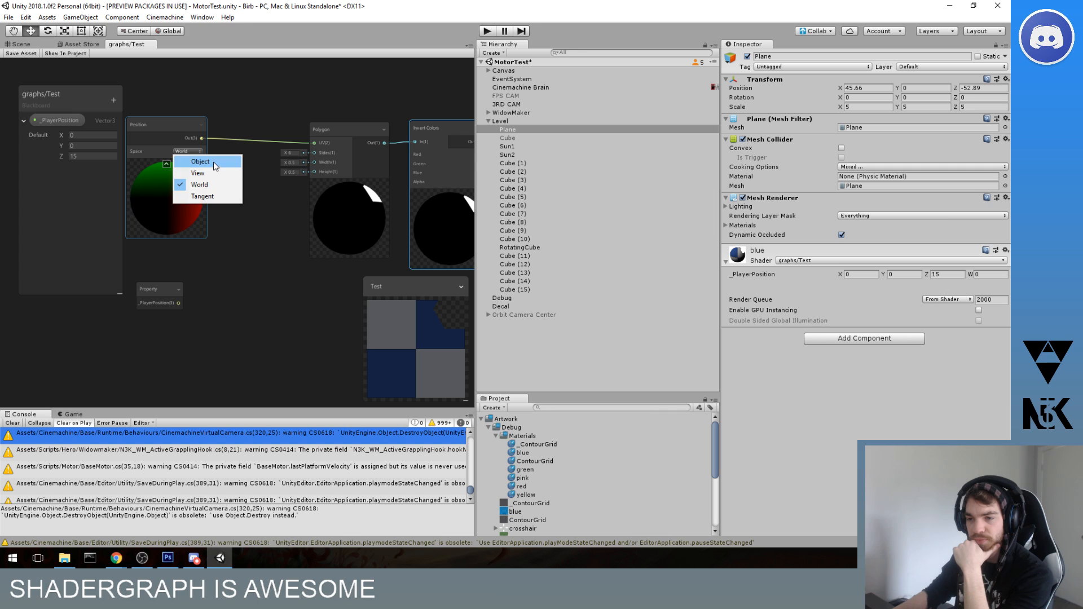
left_click(207, 163)
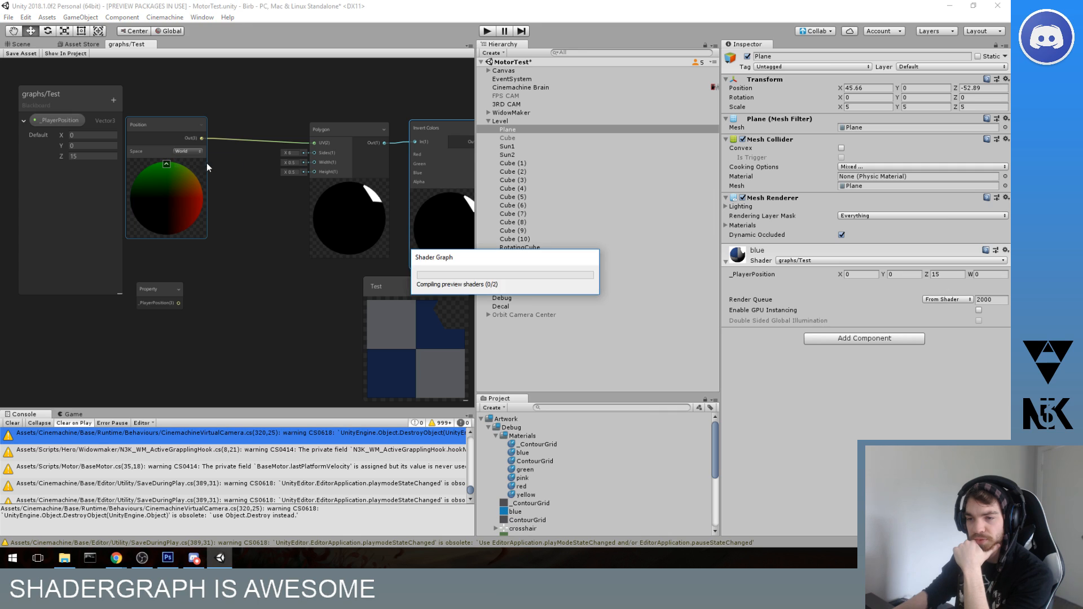
left_click(21, 53)
left_click(22, 44)
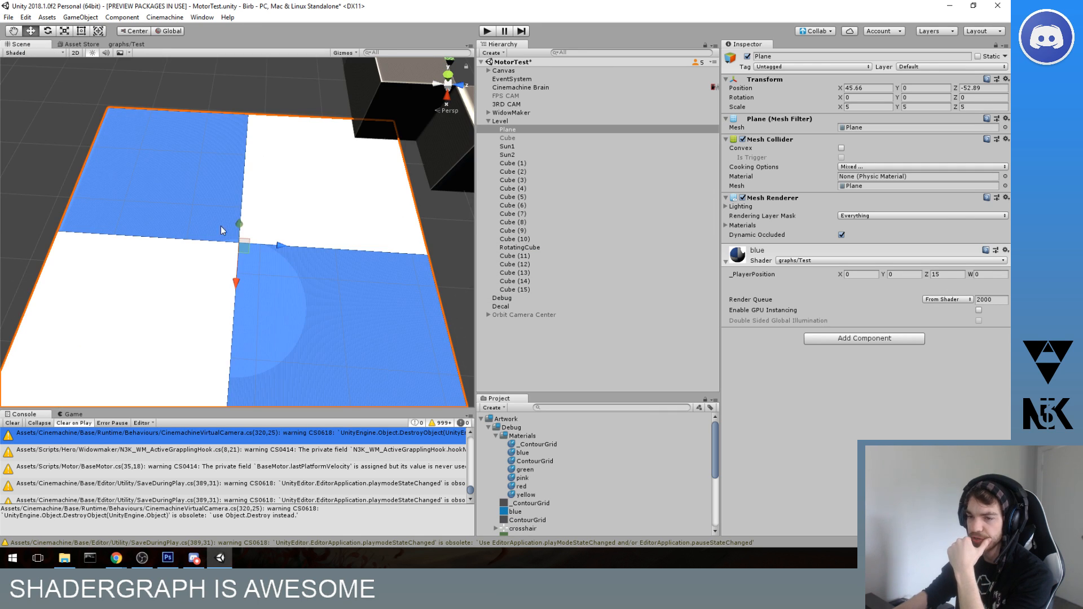
scroll(299, 216, "down", 3)
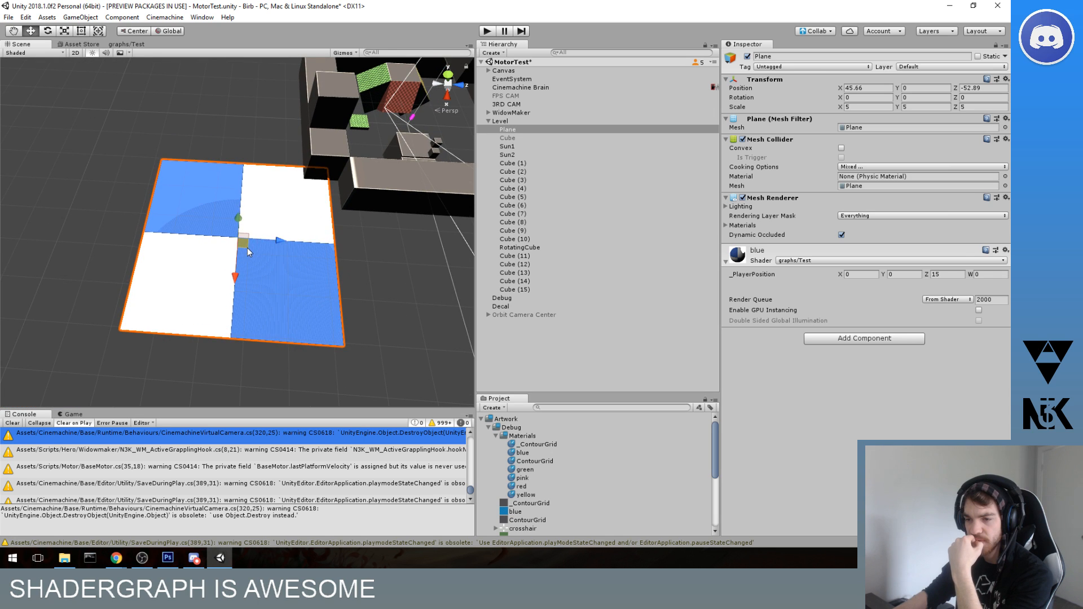
- Move the Plane to X 40.2, Z -34 in the Scene view and set the Position node's space to World in the graphs/Test shader
left_click_drag(237, 247, 305, 254)
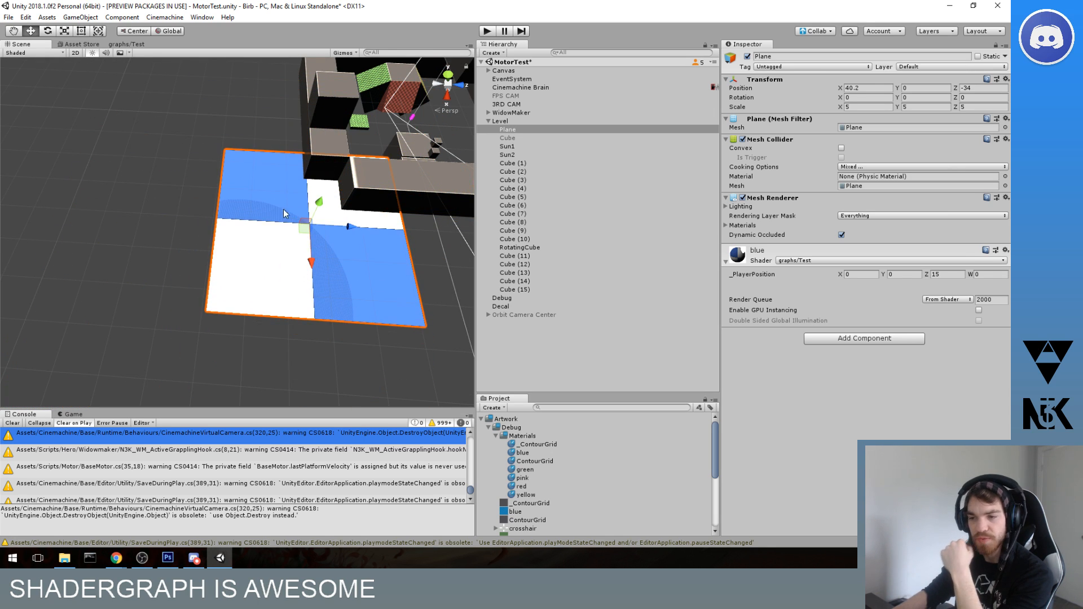
left_click(127, 44)
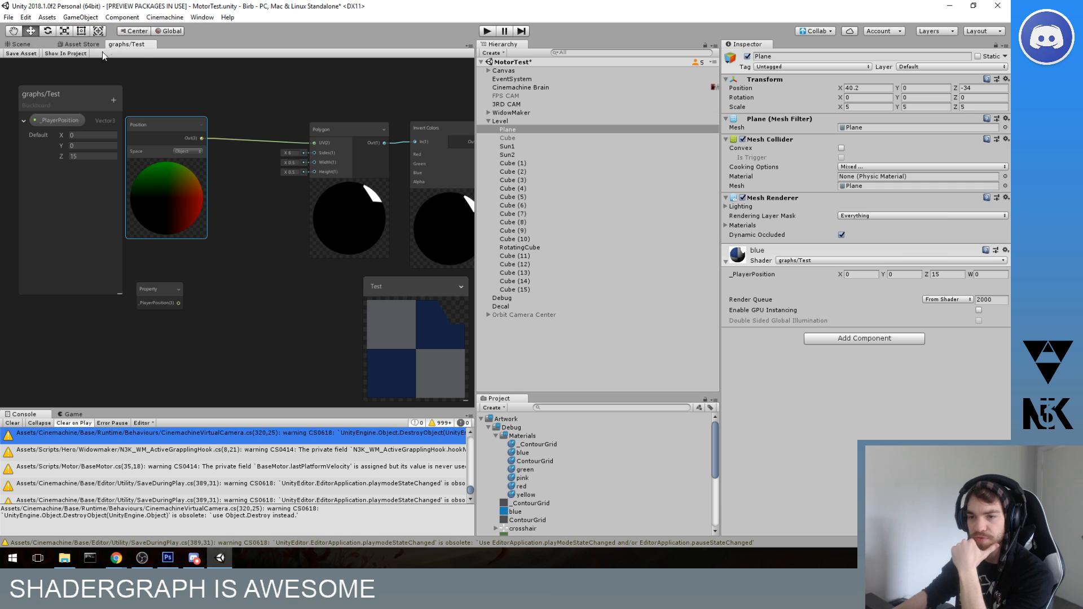
left_click(167, 164)
left_click(188, 152)
left_click(199, 184)
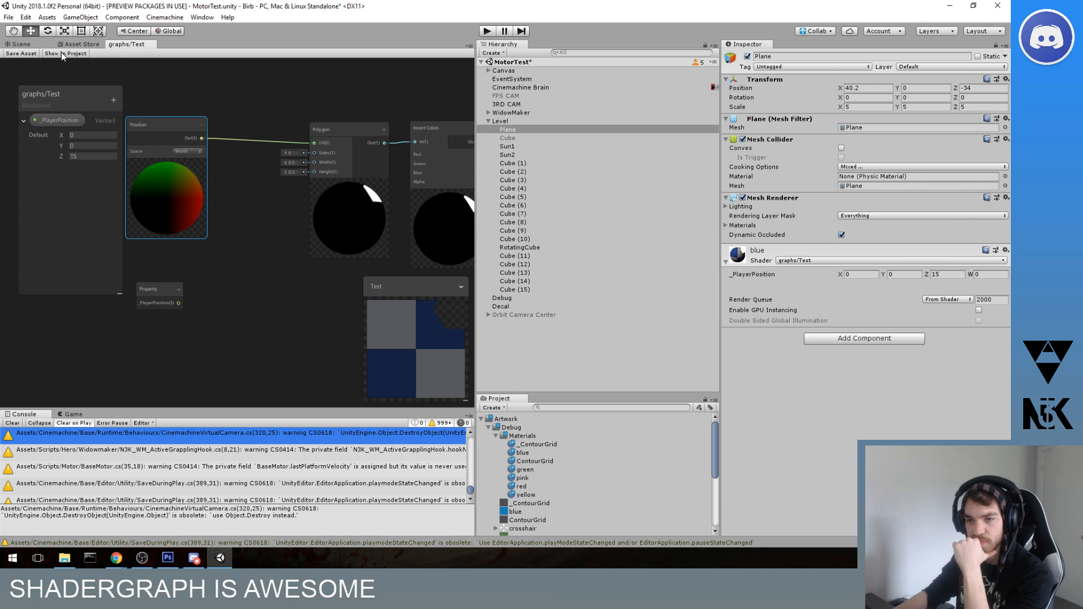
- Move the Position node away from the Polygon node and delete the connection between them
middle_click_drag(180, 125, 167, 135)
left_click_drag(167, 131, 209, 136)
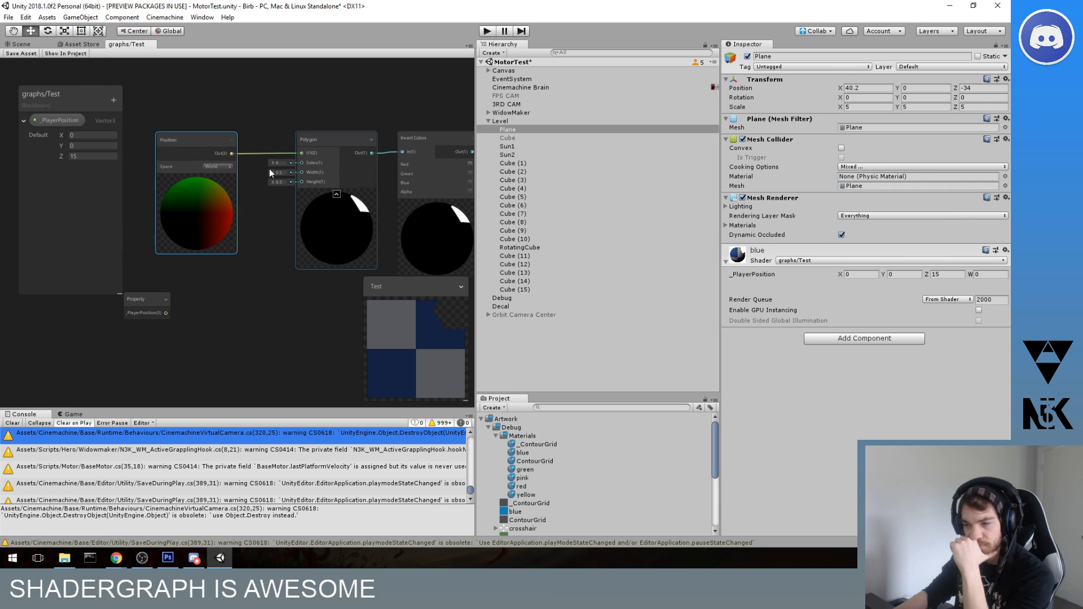
left_click(287, 154)
middle_click_drag(256, 146, 392, 147)
left_click_drag(321, 137, 227, 120)
left_click(306, 143)
key("Delete")
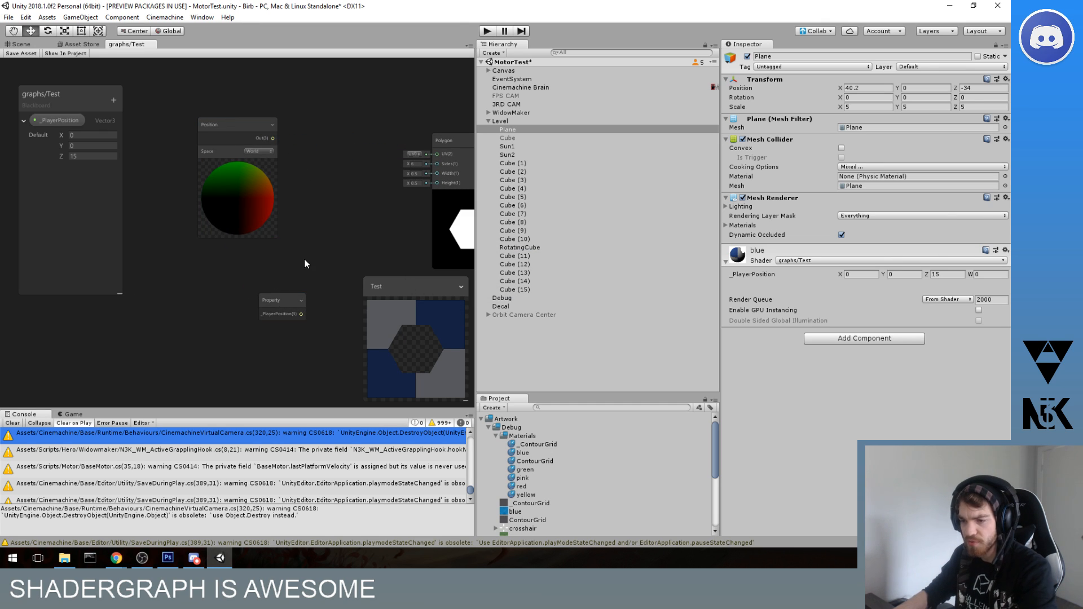
- Add a Multiply node with Position as A and _PlayerPosition as B, and connect its output to the Polygon node's UV
middle_click_drag(305, 261, 269, 246)
key("space")
type("mul")
key("Return")
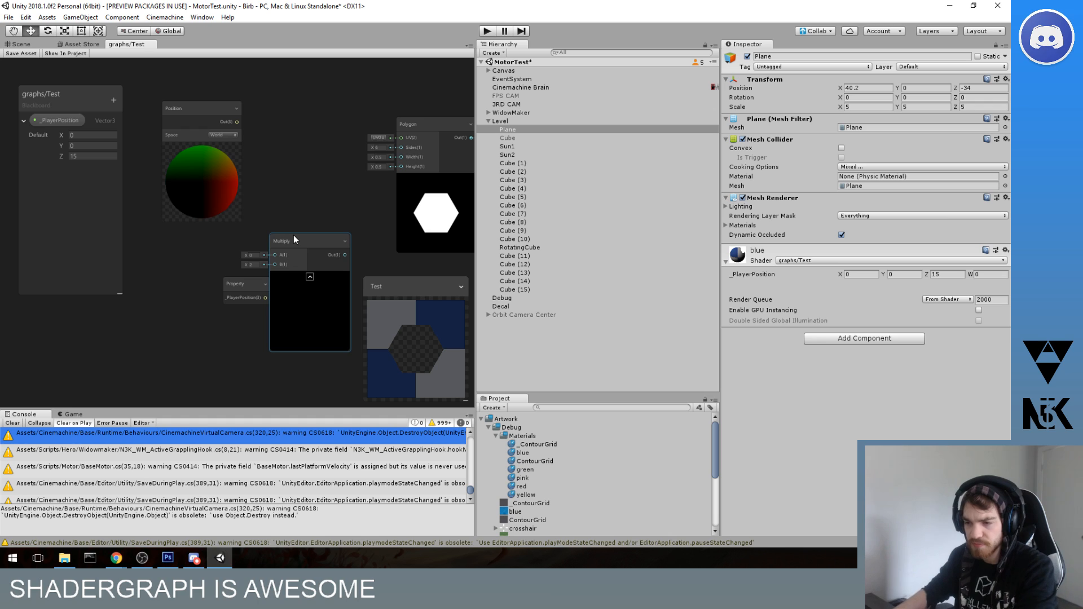
left_click_drag(288, 244, 299, 172)
left_click_drag(237, 121, 284, 182)
left_click_drag(265, 297, 284, 192)
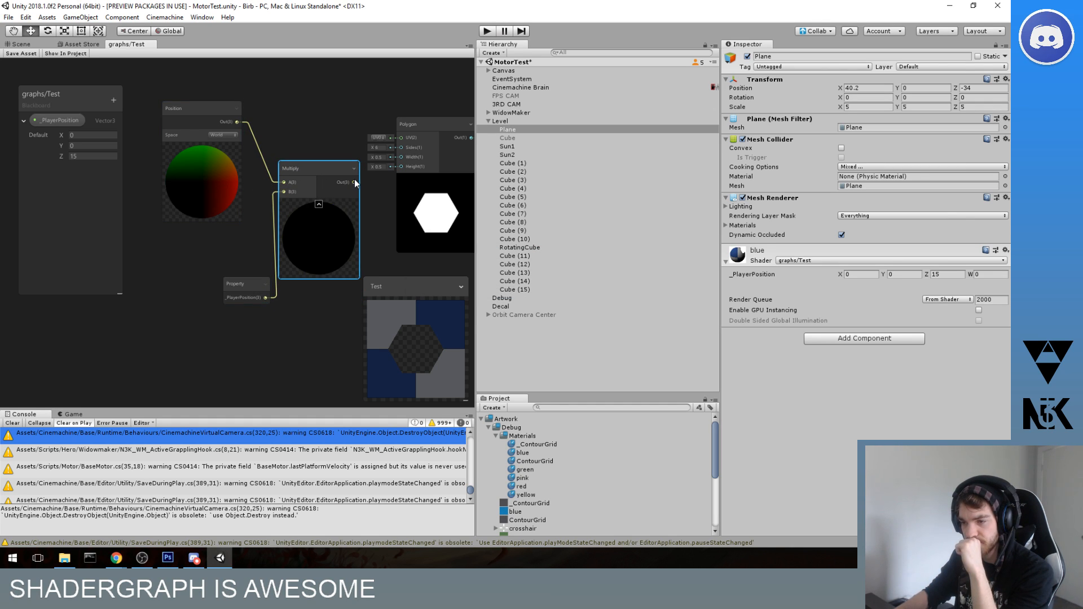
left_click_drag(399, 134, 400, 138)
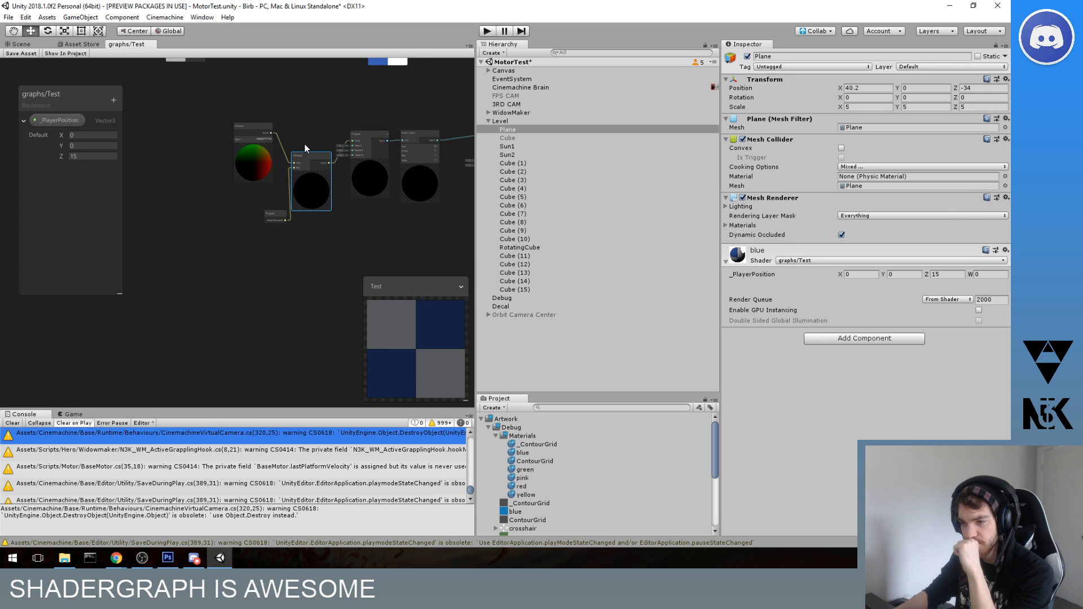
- Move the Position and _PlayerPosition nodes farther from the Multiply node to make room between them
left_click_drag(202, 109, 166, 117)
left_click_drag(238, 288, 138, 255)
middle_click_drag(170, 249, 198, 225)
scroll(313, 139, "up", 2)
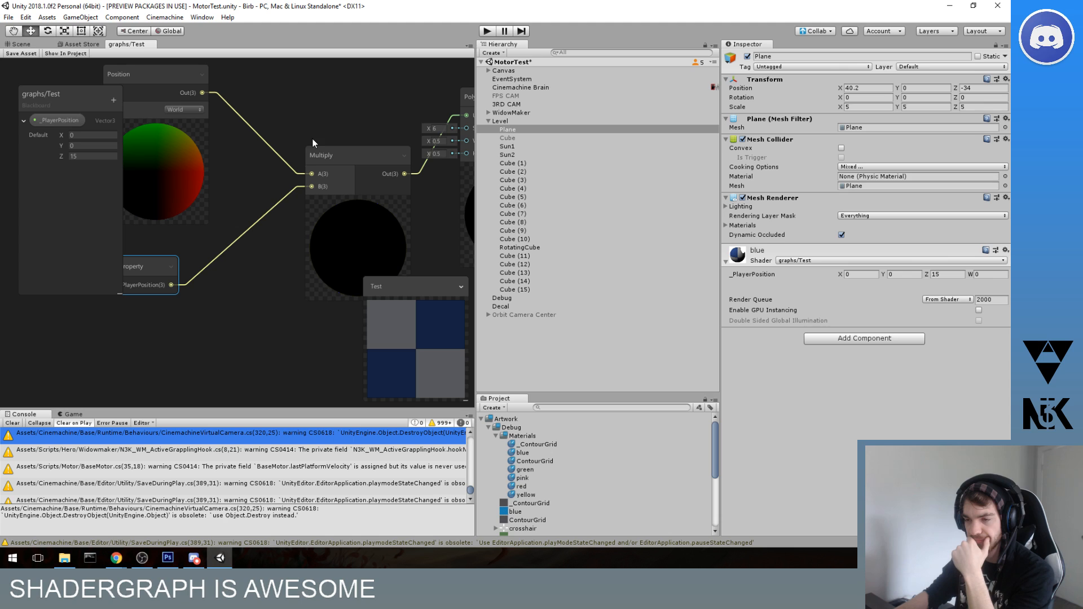
scroll(300, 145, "down", 3)
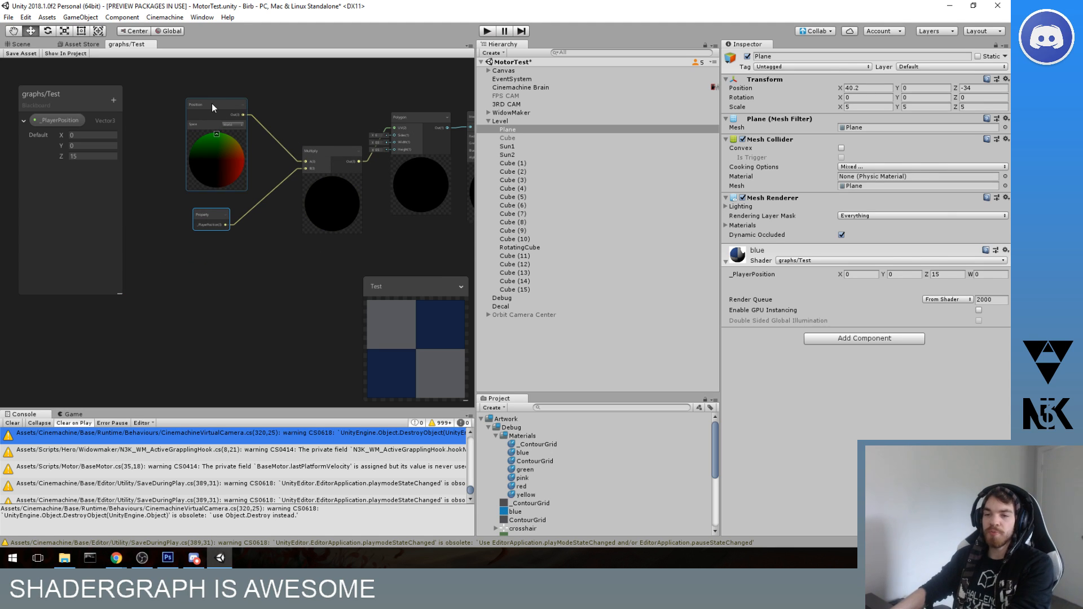
left_click_drag(211, 103, 177, 134)
middle_click_drag(190, 136, 230, 136)
left_click(246, 245)
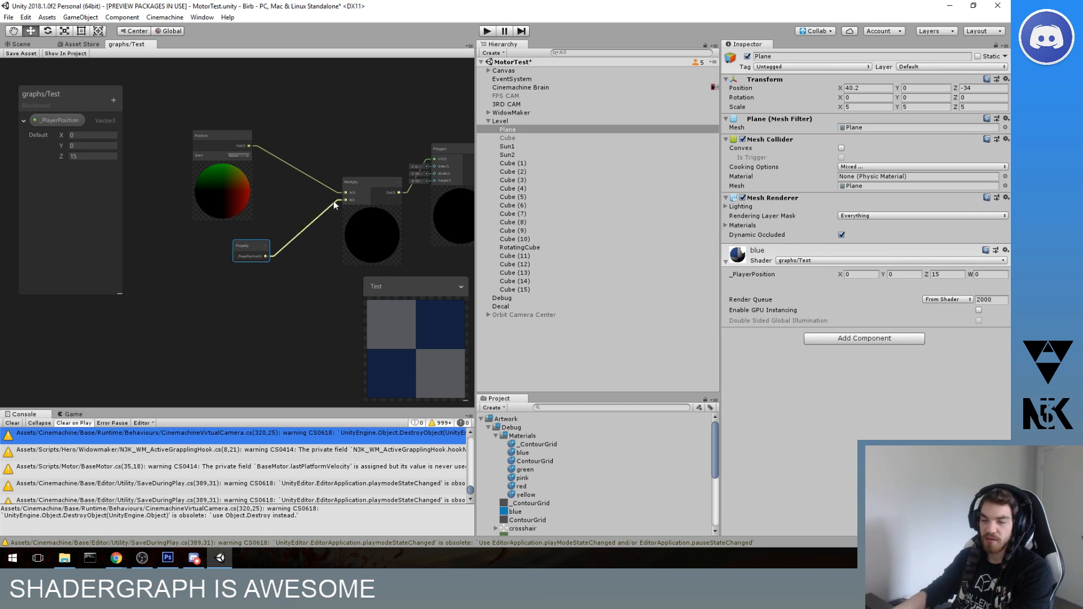
left_click_drag(237, 140, 203, 133)
left_click_drag(241, 259, 157, 253)
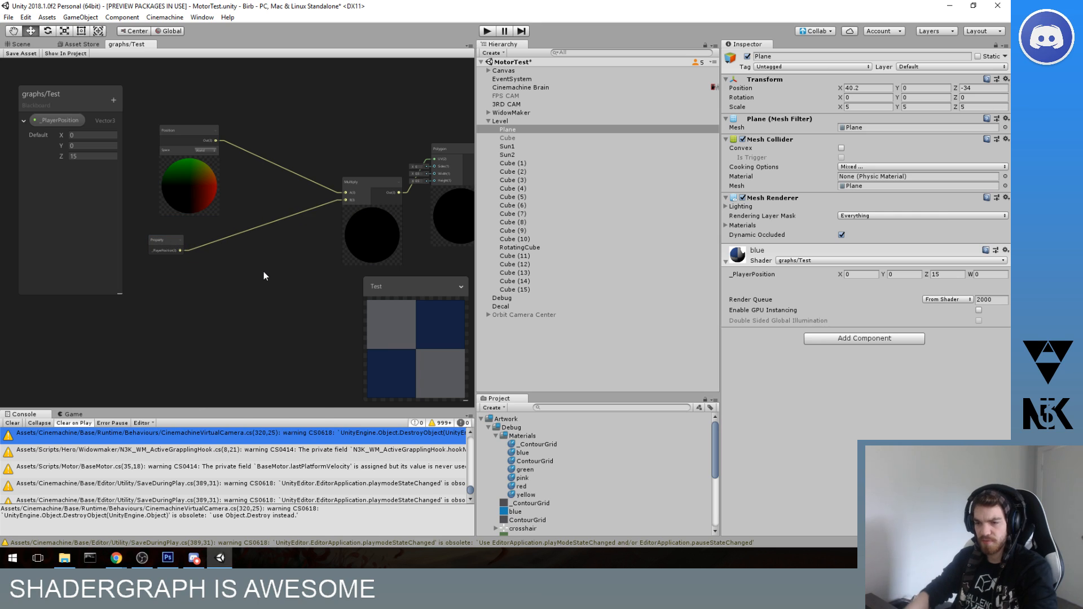
- Add a Subtract node with Position as A and _PlayerPosition as B, and connect its output to Multiply's A input
key("space")
type("subtract")
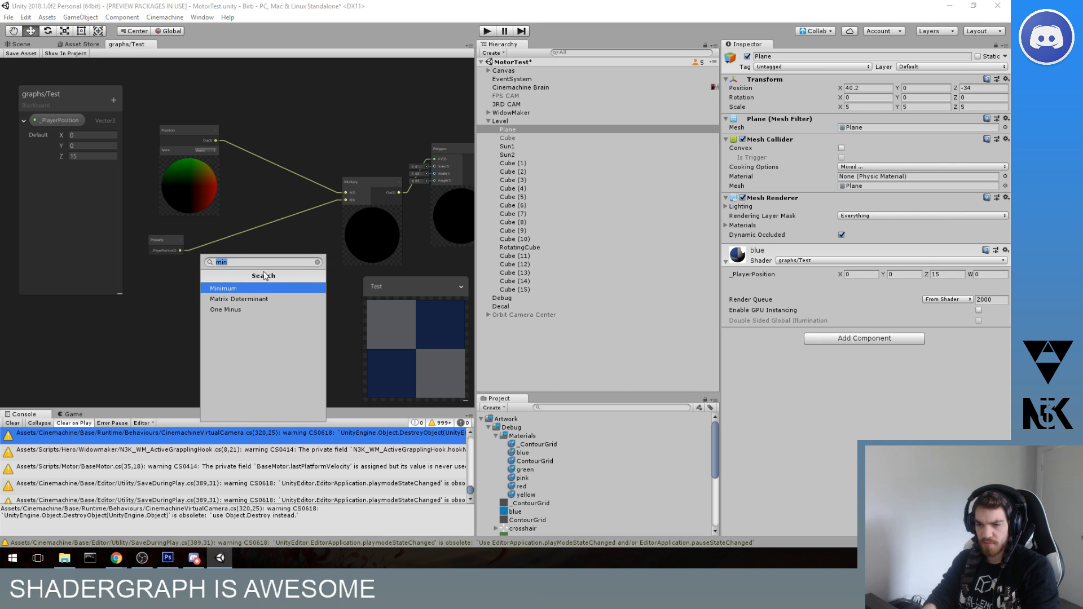
key("Return")
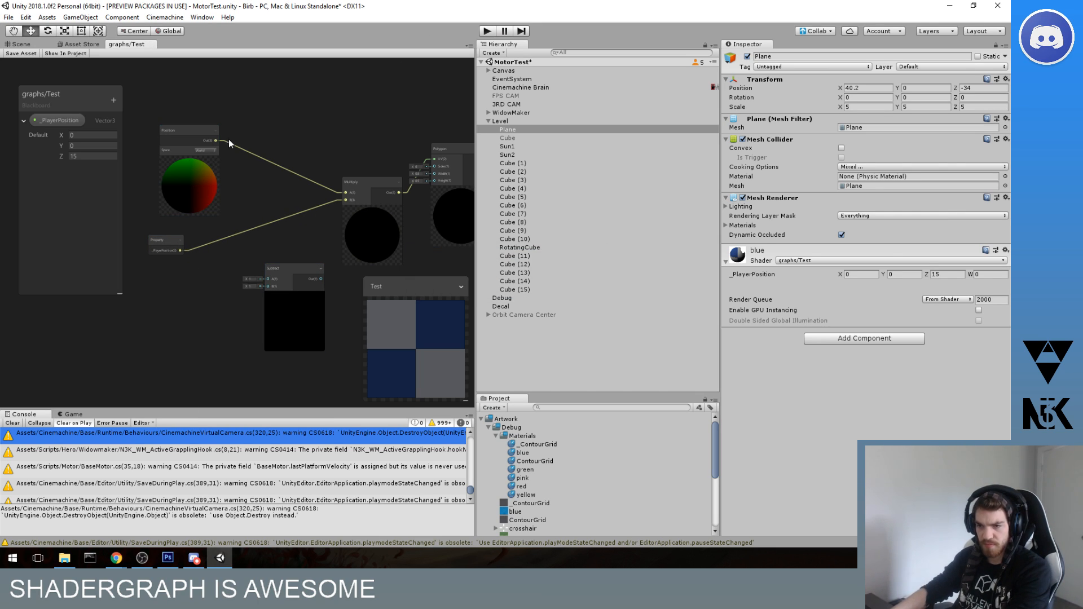
left_click_drag(222, 140, 267, 279)
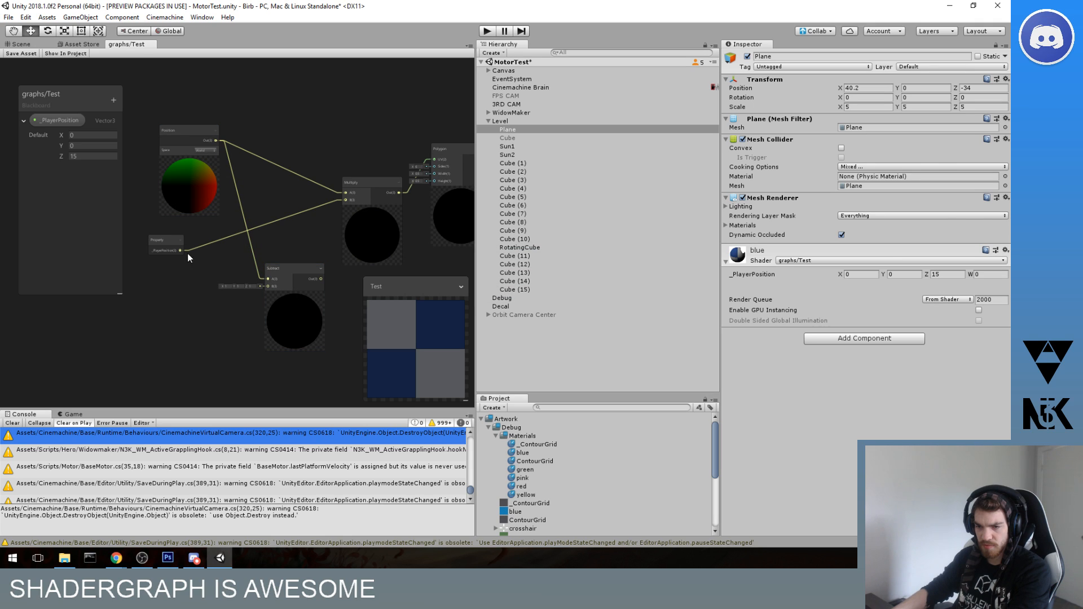
left_click_drag(182, 251, 345, 194)
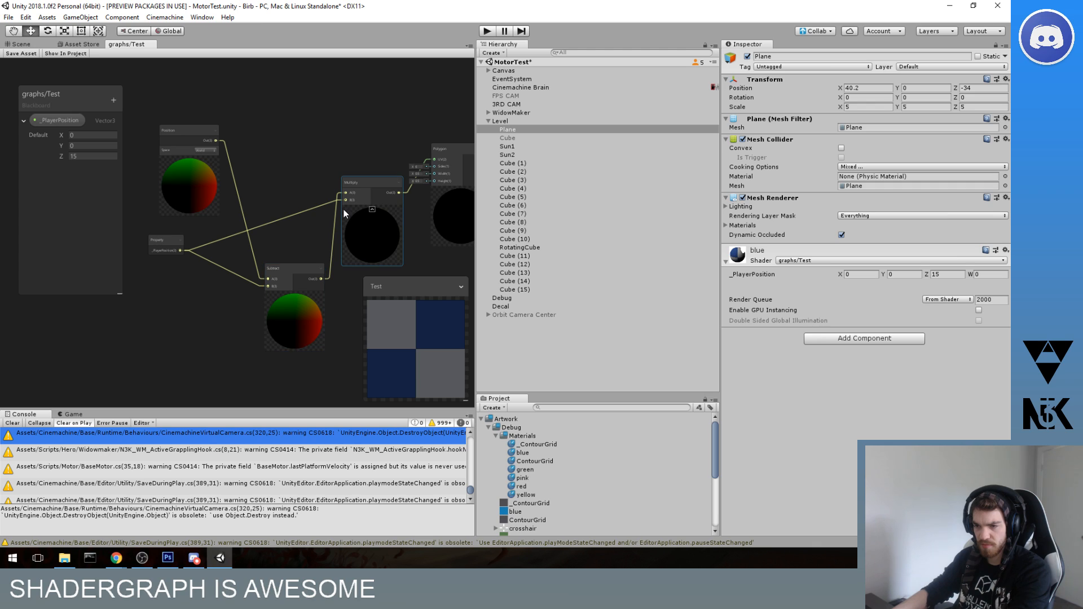
- Delete the connection from _PlayerPosition to the Multiply node and the Multiply node itself
left_click(318, 206)
key("Delete")
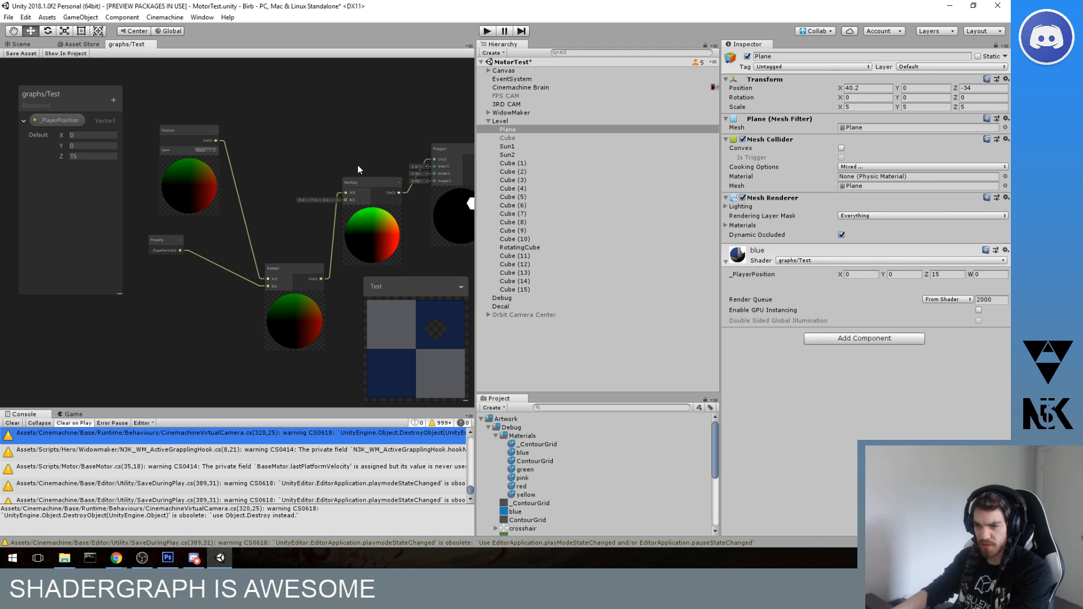
middle_click_drag(383, 169, 343, 132)
left_click(327, 188)
scroll(306, 196, "up", 2)
scroll(345, 146, "down", 3)
key("Delete")
left_click(294, 246)
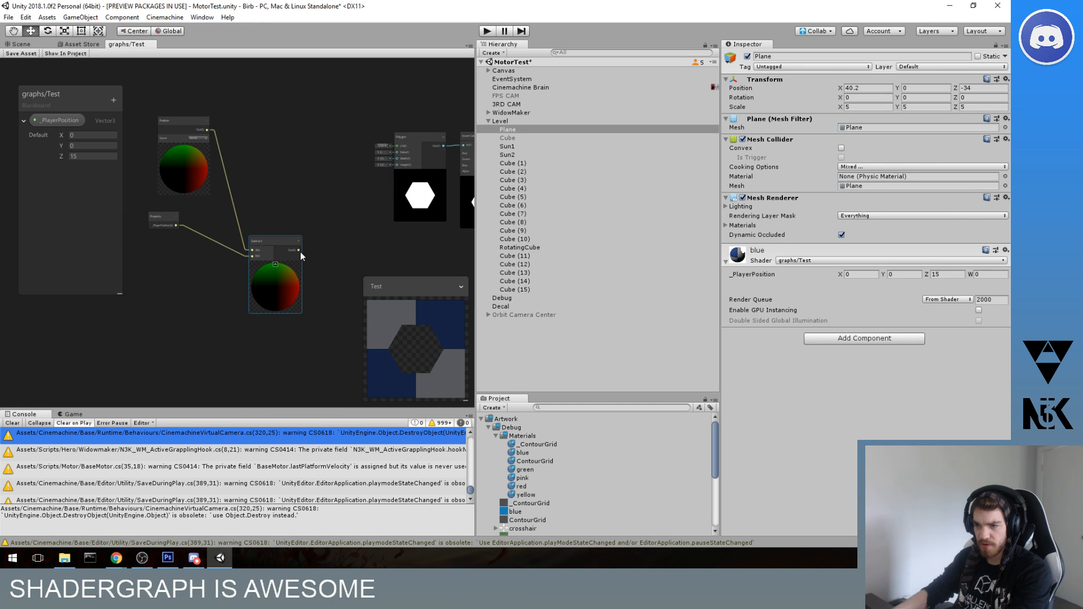
- Connect the Subtract node's output to the Polygon node's UV and line Subtract up between Position and Polygon
left_click_drag(301, 255, 398, 142)
scroll(299, 219, "up", 2)
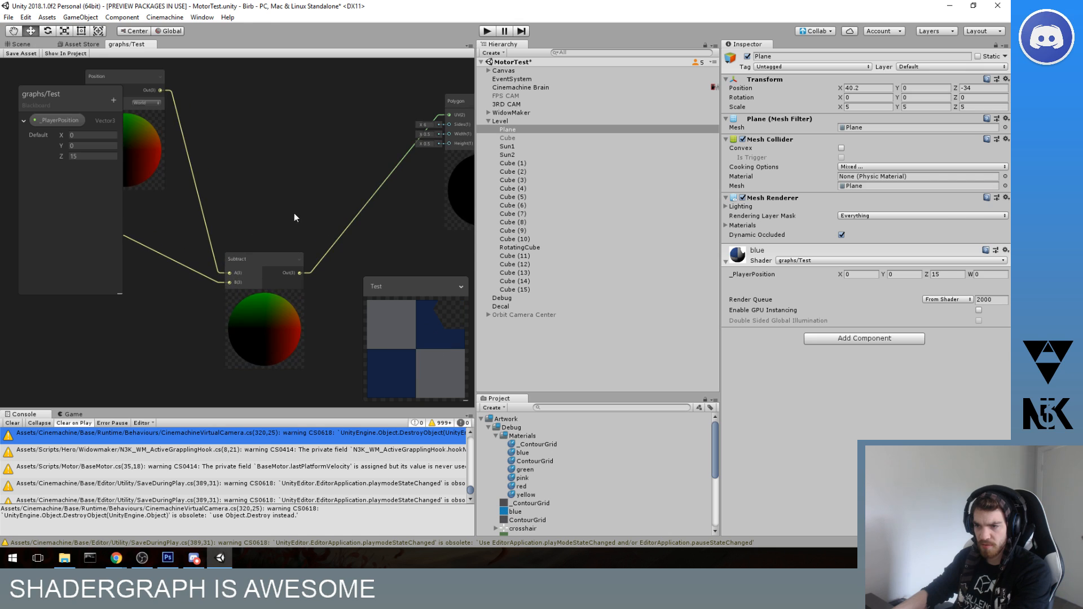
left_click_drag(272, 261, 312, 126)
scroll(316, 131, "down", 5)
middle_click_drag(367, 146, 320, 158)
scroll(331, 151, "up", 2)
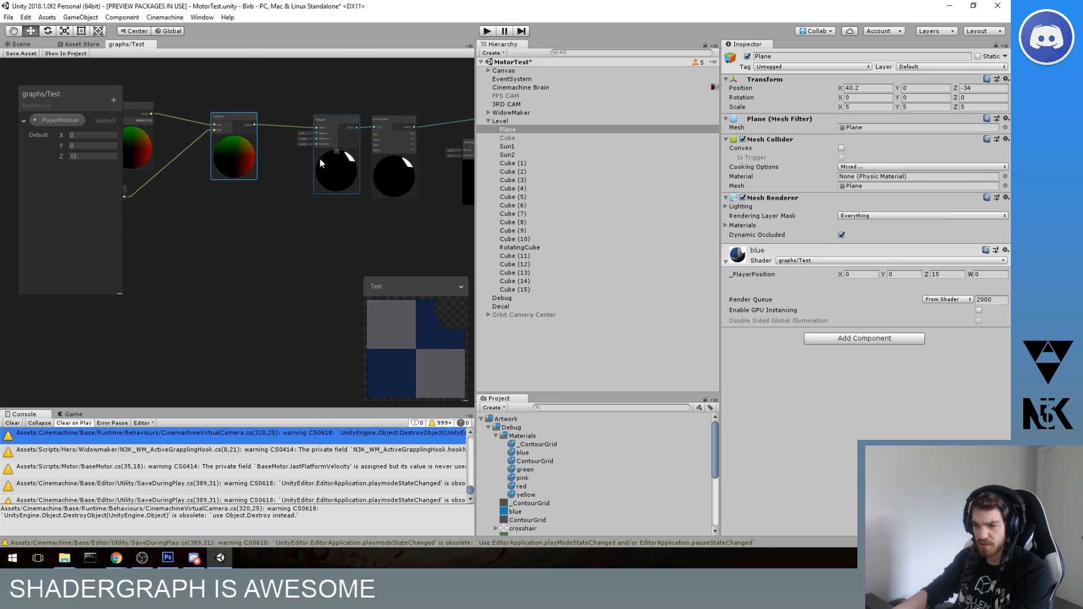
scroll(262, 205, "up", 4)
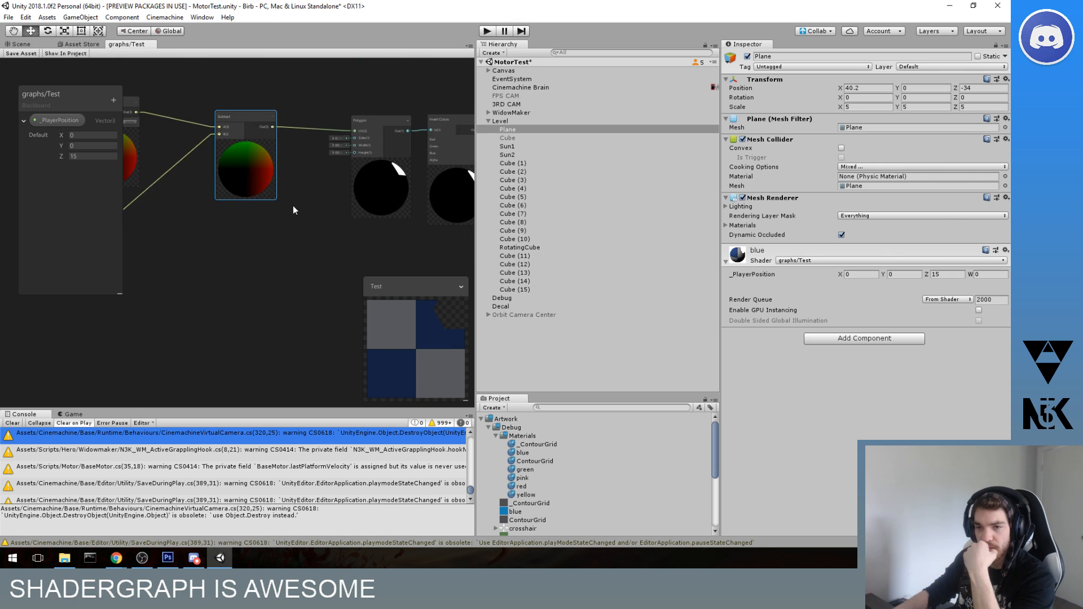
- Try 10 and 5 as the _PlayerPosition property's default Z value
left_click(74, 156)
key("BackSpace")
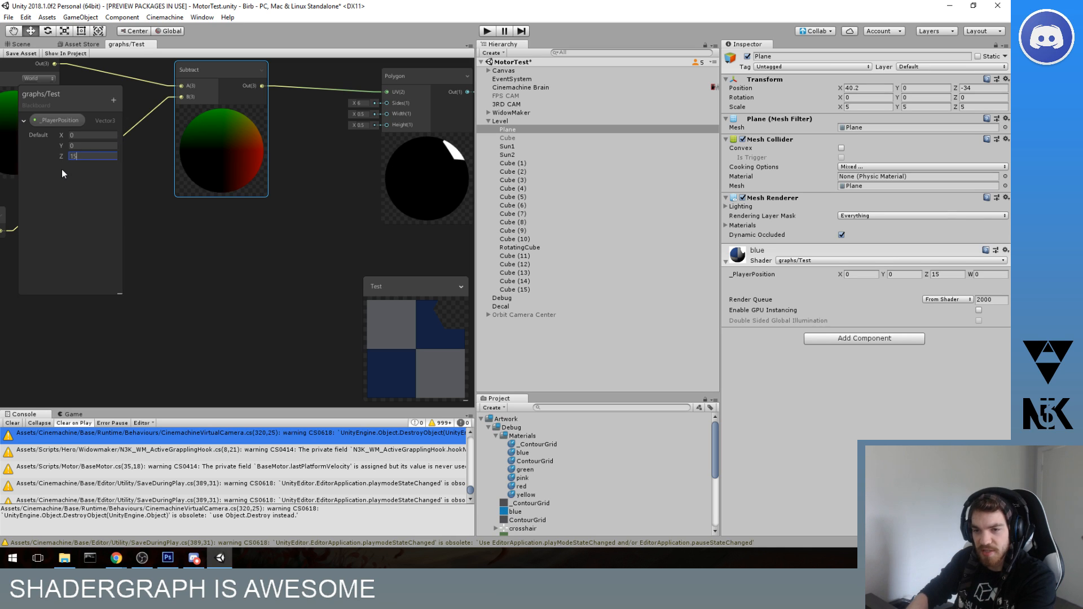
scroll(253, 211, "down", 4)
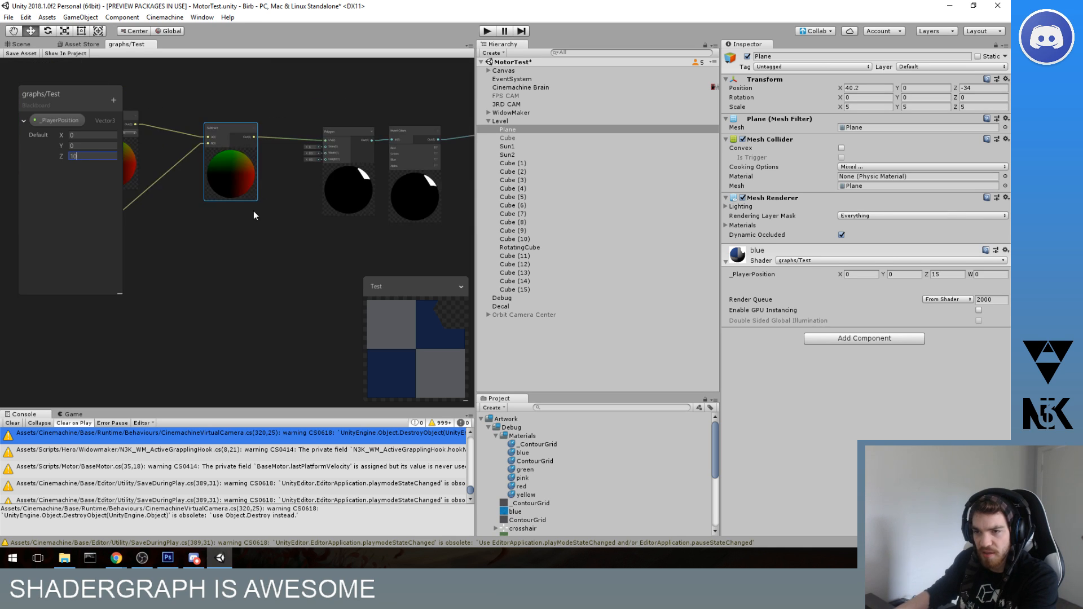
mouse_move(145, 214)
middle_mouse_down()
mouse_move(300, 266)
mouse_move(260, 215)
mouse_move(163, 220)
middle_mouse_up()
scroll(261, 216, "up", 1)
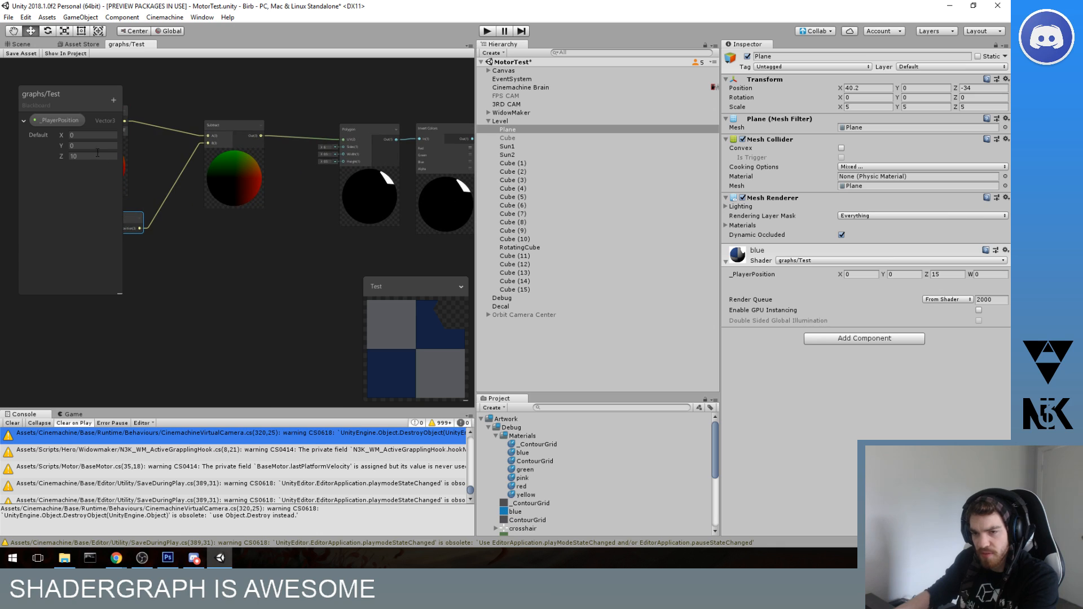
left_click(74, 156)
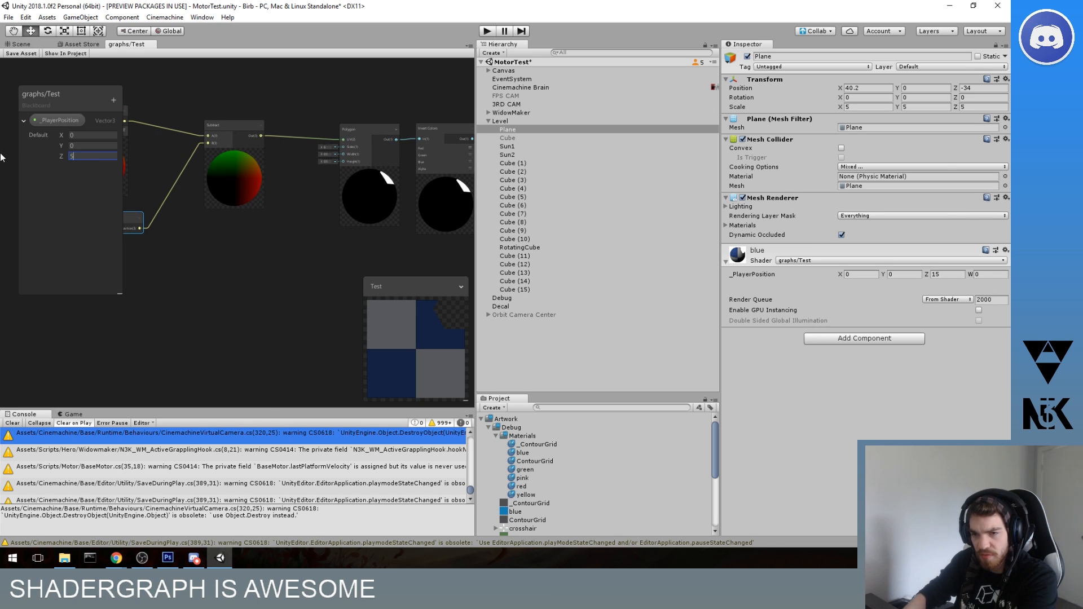
- Set the _PlayerPosition property's default Y to 15 and its default Z to 0
left_click(70, 146)
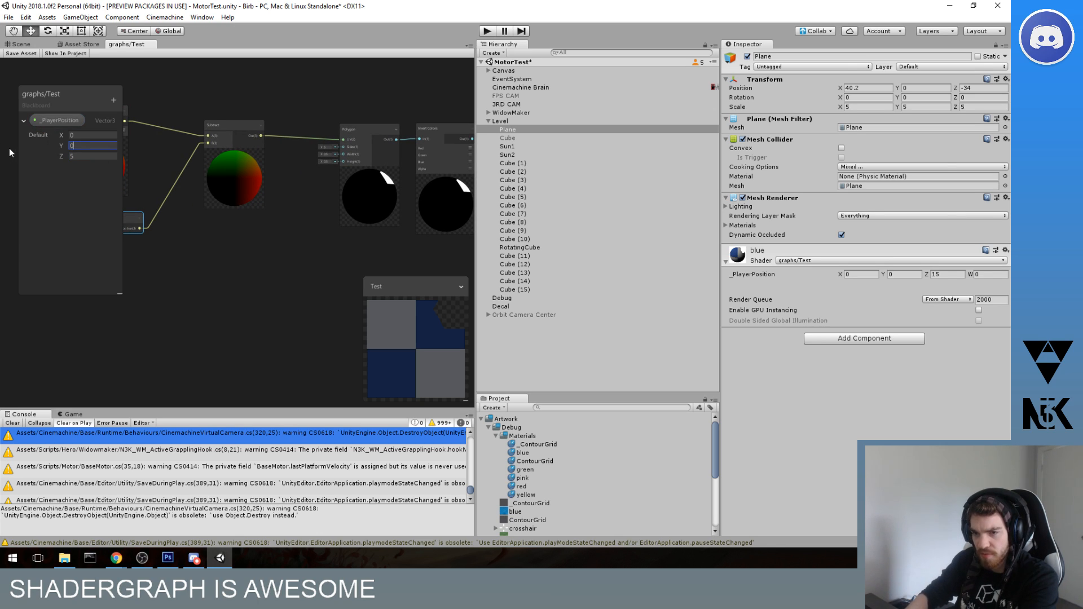
type("5")
key("Return")
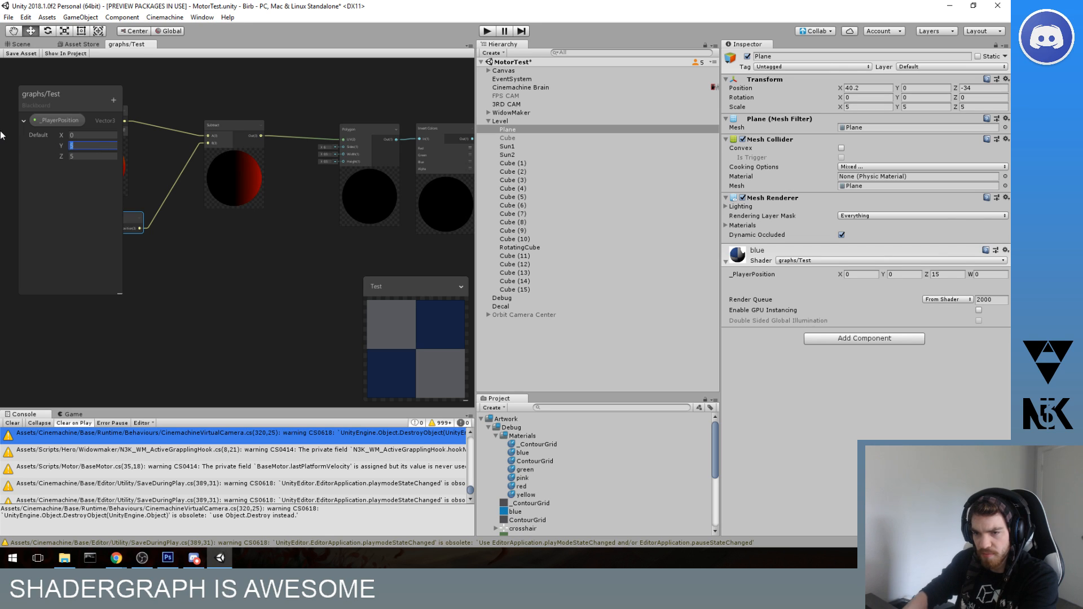
left_click(84, 156)
key("BackSpace")
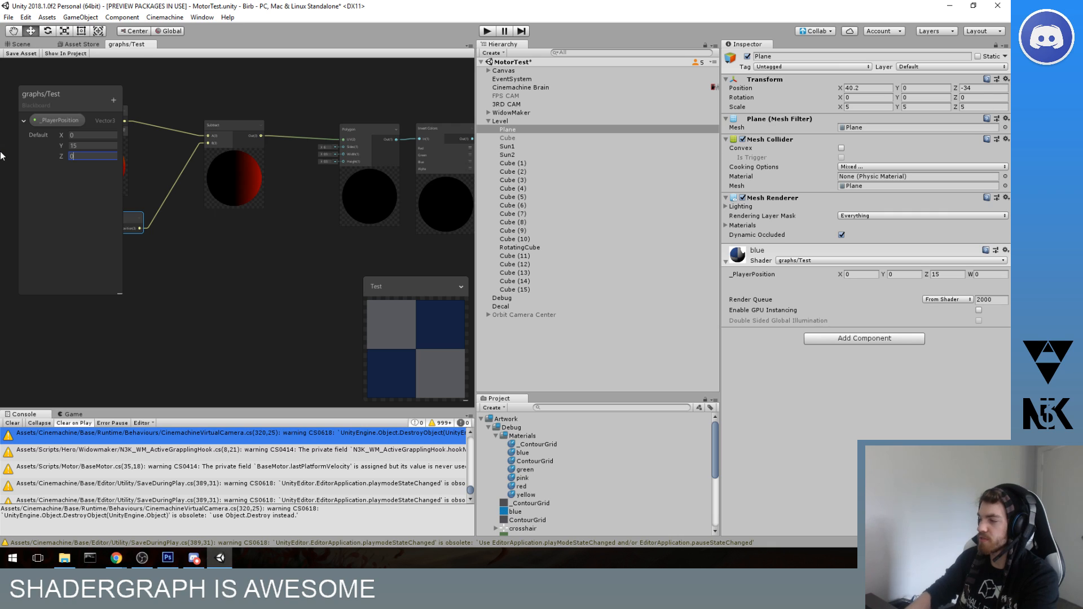
- Set the _PlayerPosition property's default Y and X values to 0.5
left_click(84, 145)
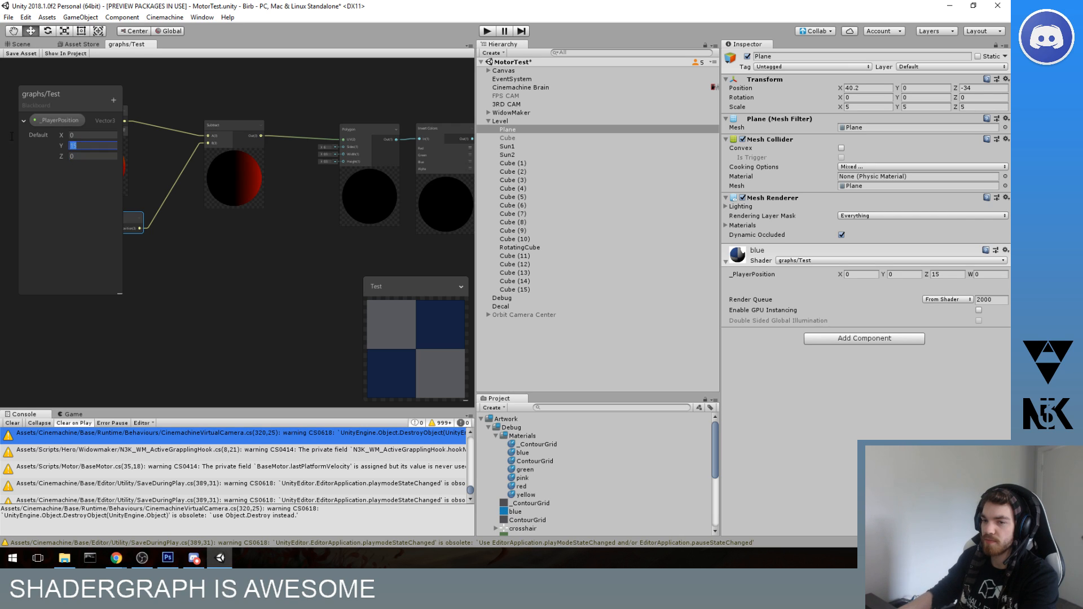
type("0")
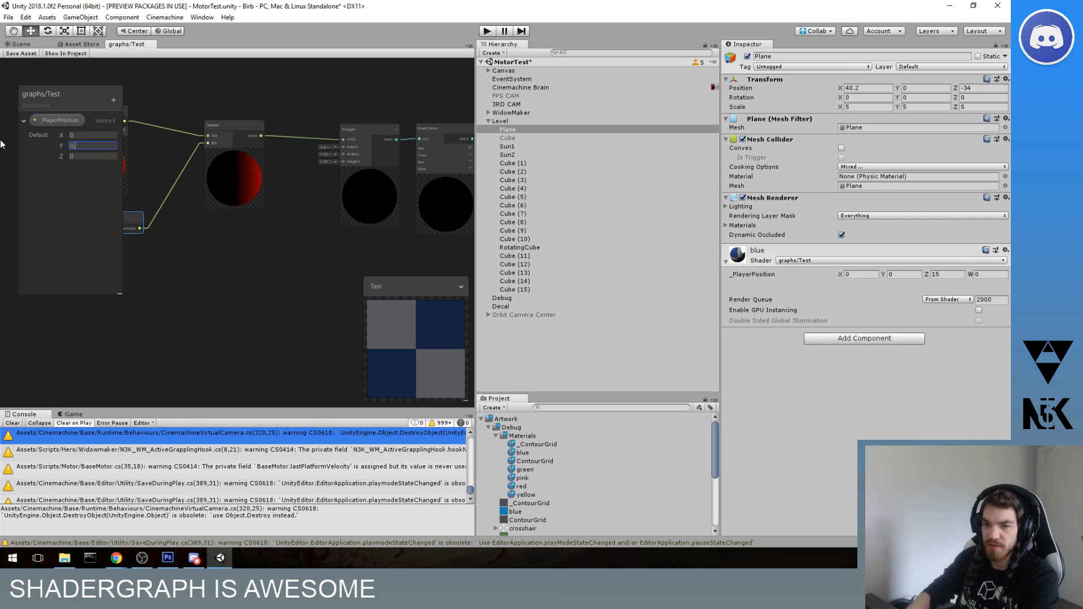
type(".5")
left_click(98, 134)
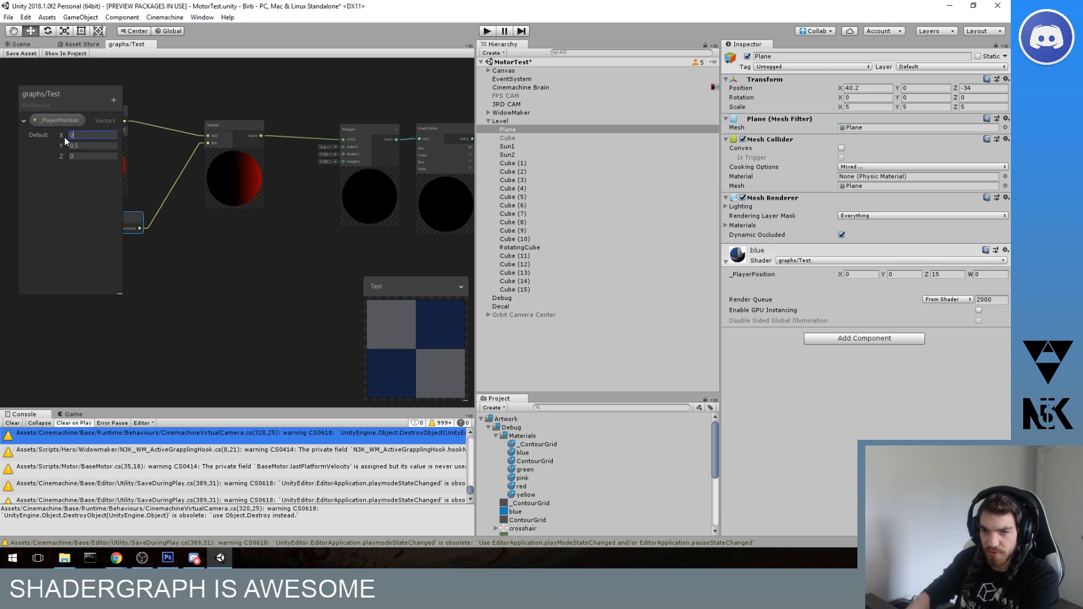
type("0.5")
scroll(280, 222, "up", 1)
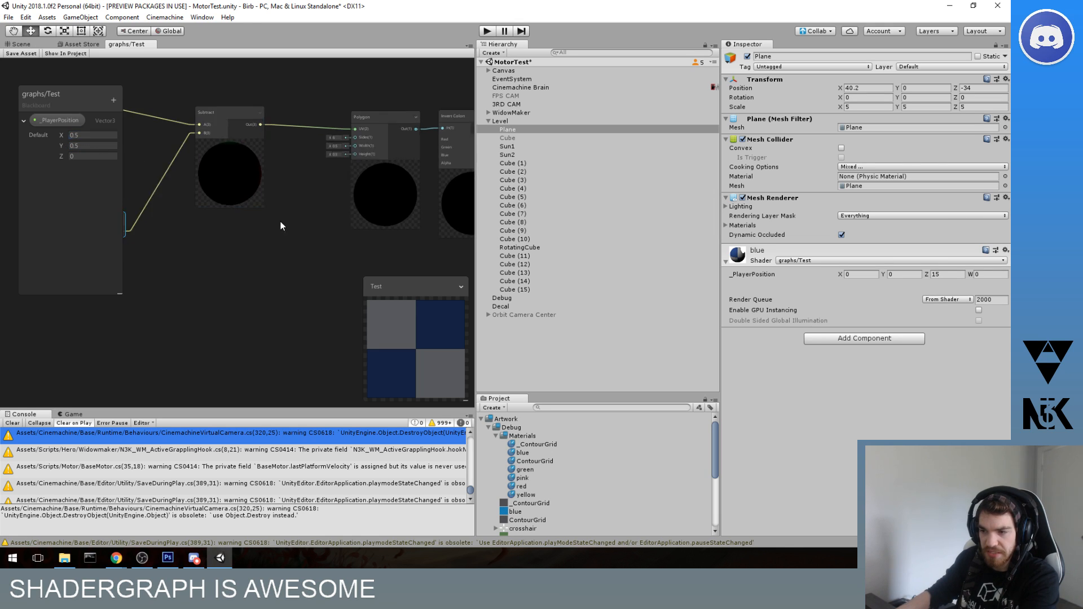
scroll(306, 215, "up", 1)
scroll(212, 212, "down", 3)
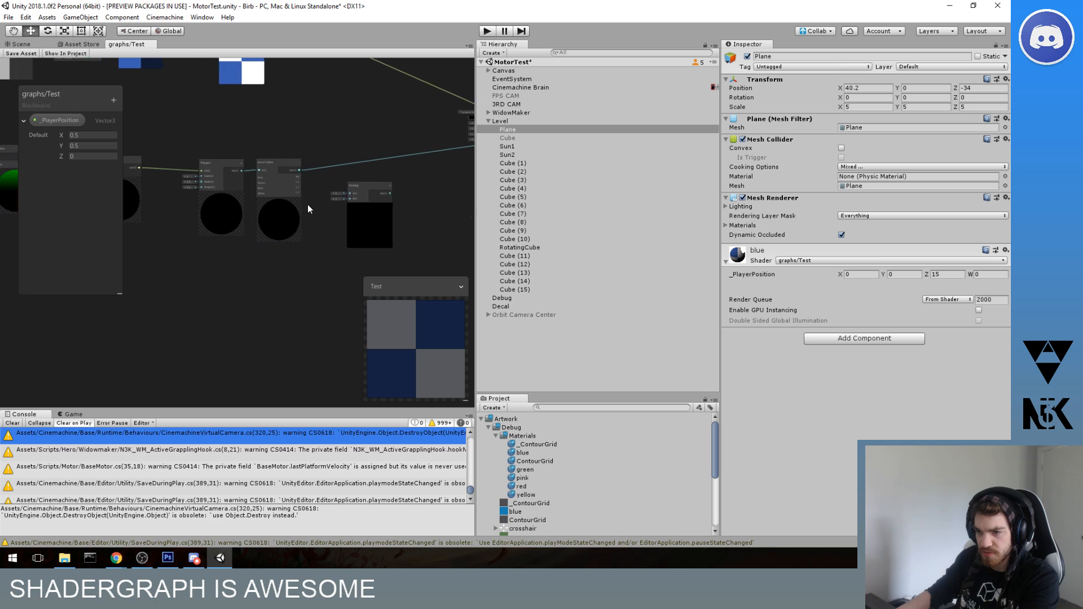
scroll(308, 209, "up", 4)
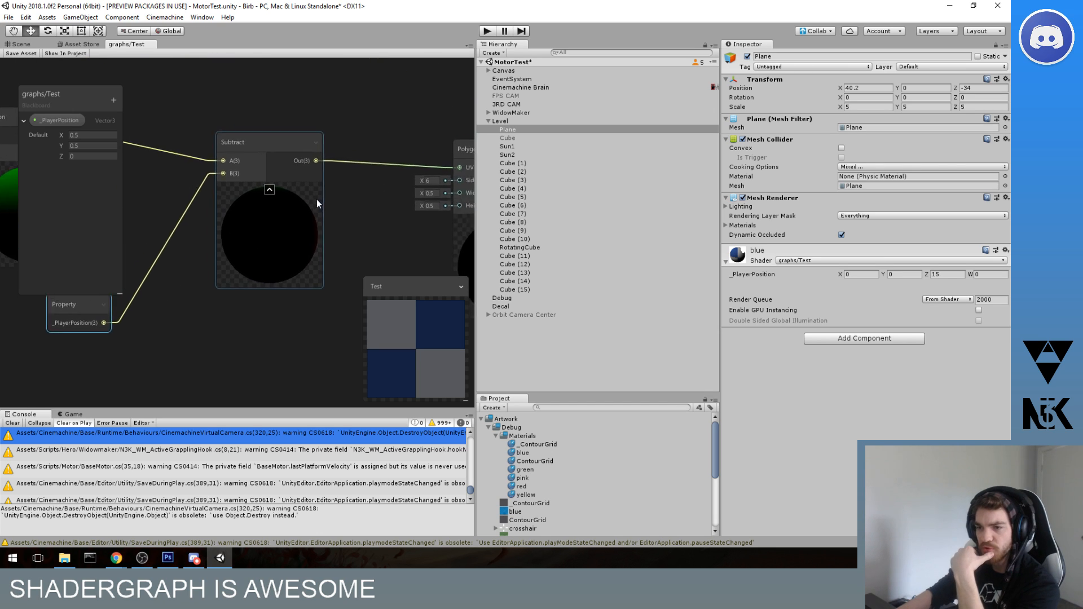
scroll(304, 202, "down", 3)
scroll(317, 206, "up", 2)
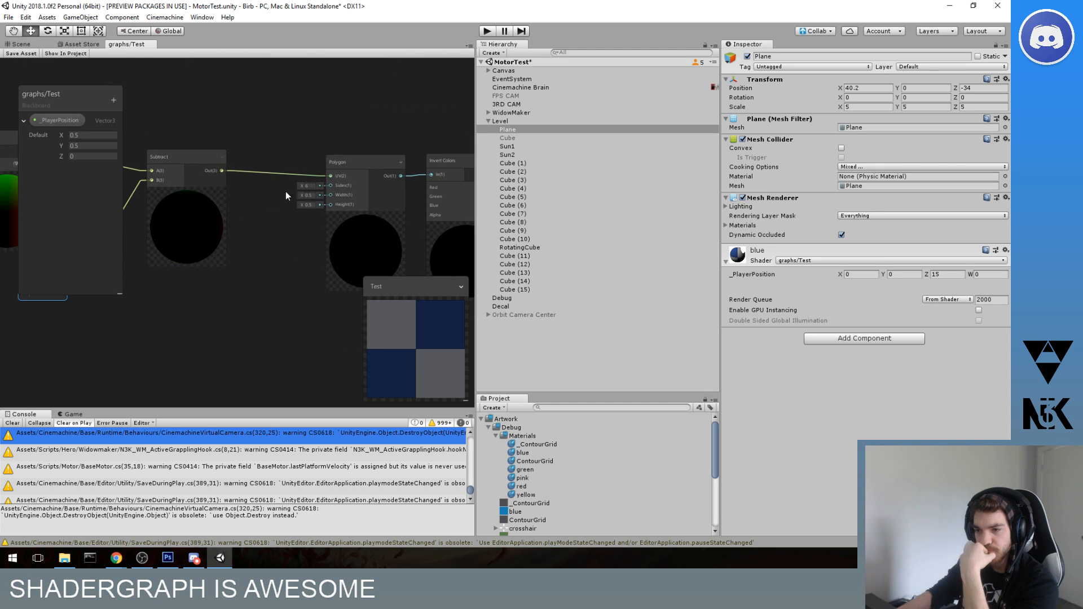
- Move the Polygon node closer to Subtract and try 15 and 1 as _PlayerPosition's default X and Y
left_click_drag(352, 162, 280, 155)
left_click(68, 135)
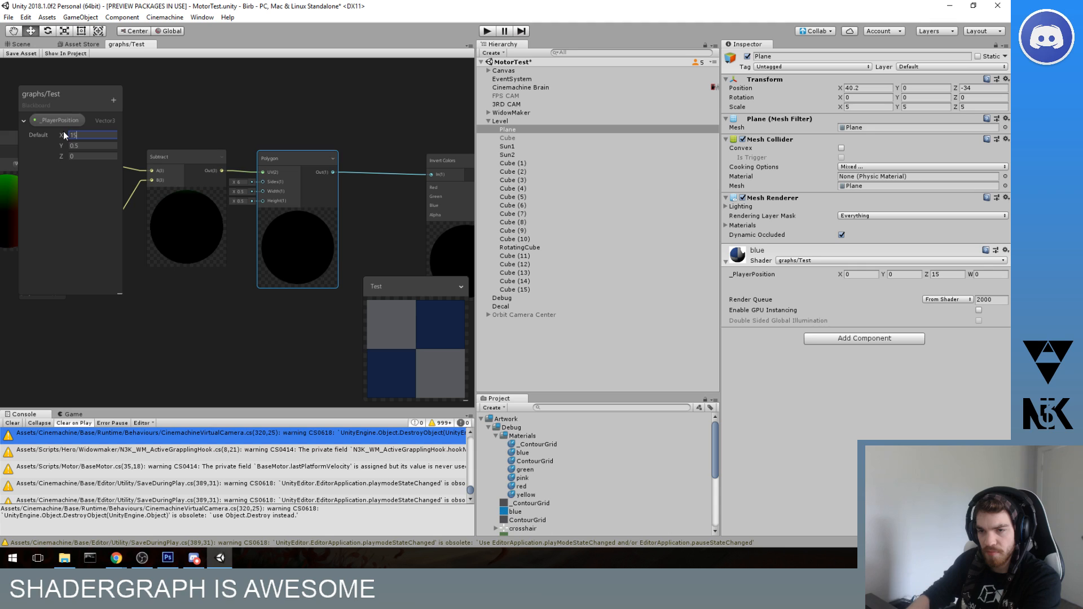
key("Tab")
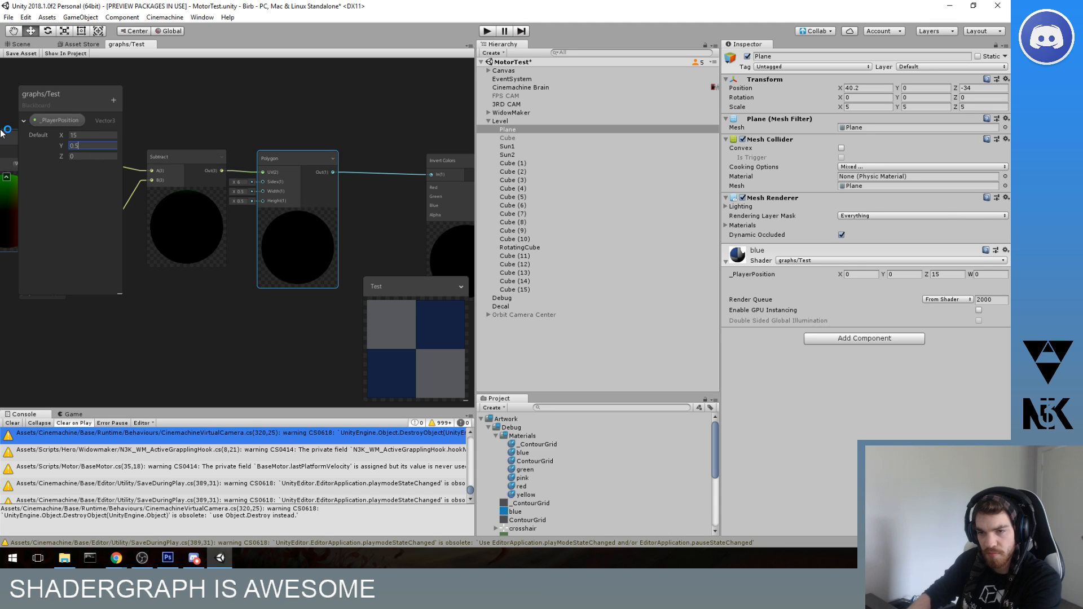
left_click(82, 146)
type("1")
- Set the _PlayerPosition property's default X to 0 and its default Y to 0.1
left_click(82, 133)
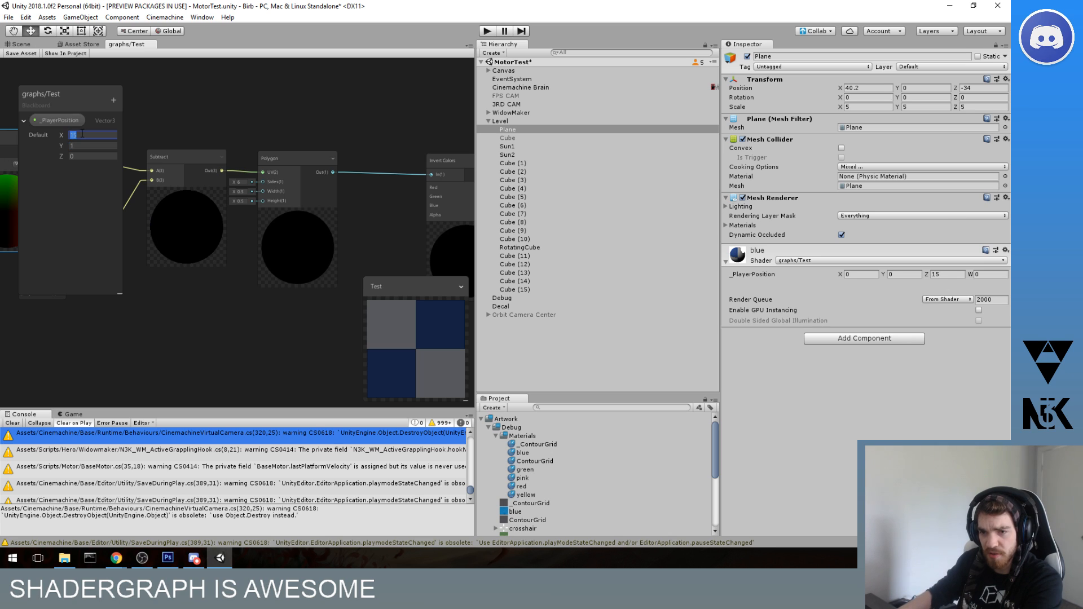
type("0")
key("Tab")
type("0.1")
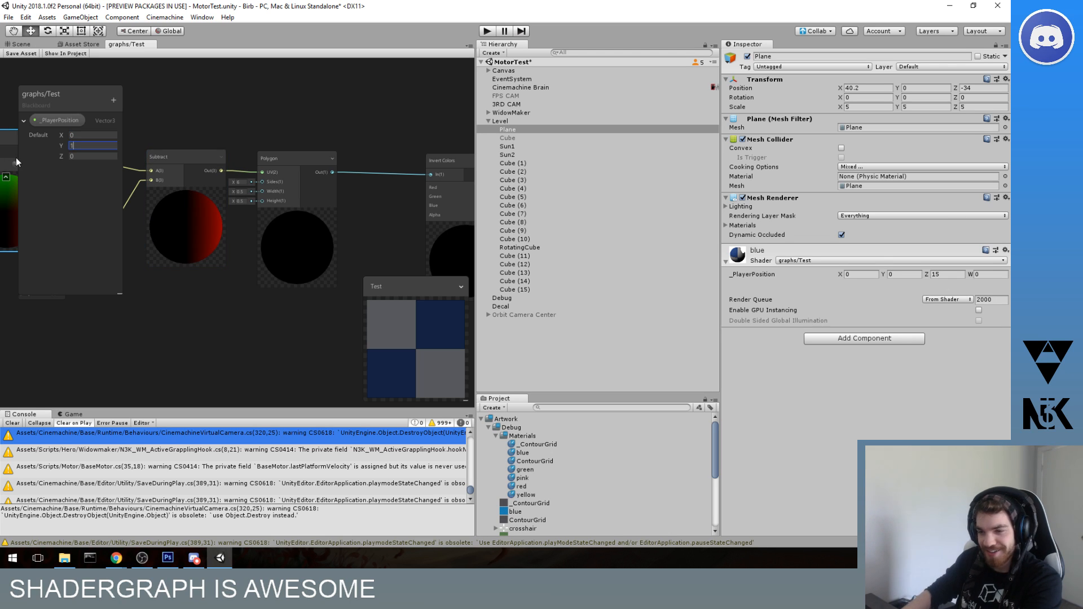
- Examine the previews of the Subtract, Polygon and Invert Colors nodes along the cutout chain
middle_click_drag(171, 128, 279, 139)
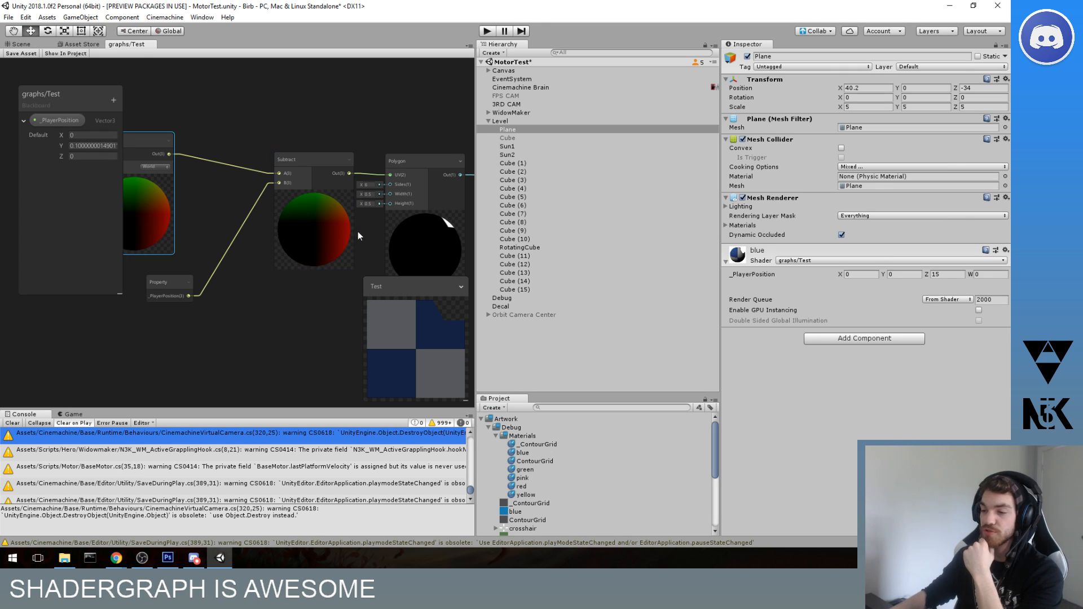
scroll(358, 231, "down", 3)
scroll(341, 238, "up", 3)
scroll(328, 212, "up", 1)
middle_click_drag(342, 238, 251, 166)
middle_click_drag(351, 199, 212, 169)
scroll(212, 169, "down", 1)
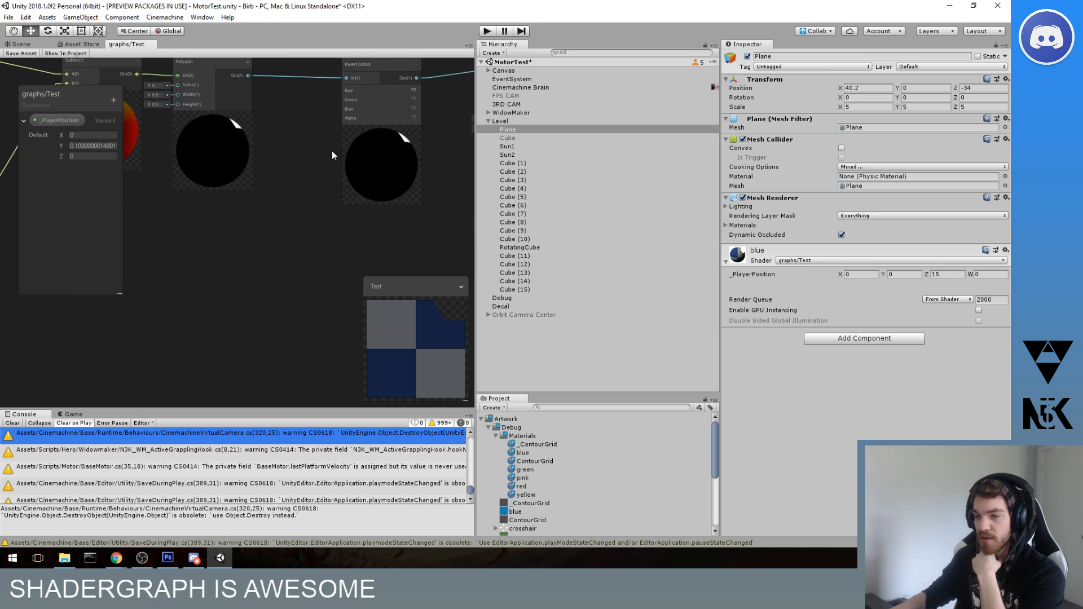
middle_click_drag(333, 152, 366, 219)
scroll(366, 219, "up", 1)
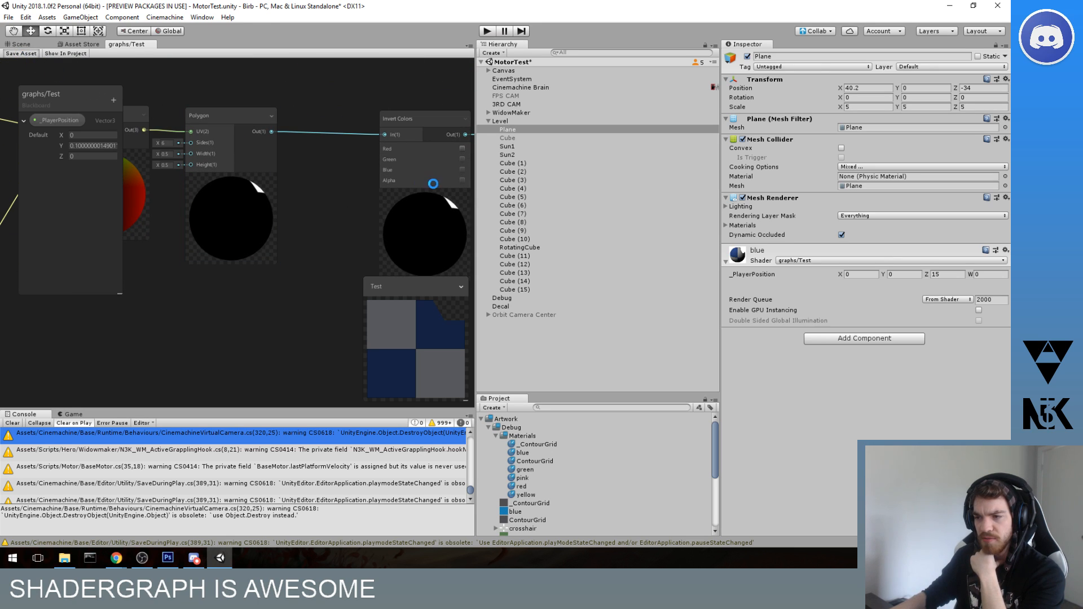
scroll(334, 136, "down", 5)
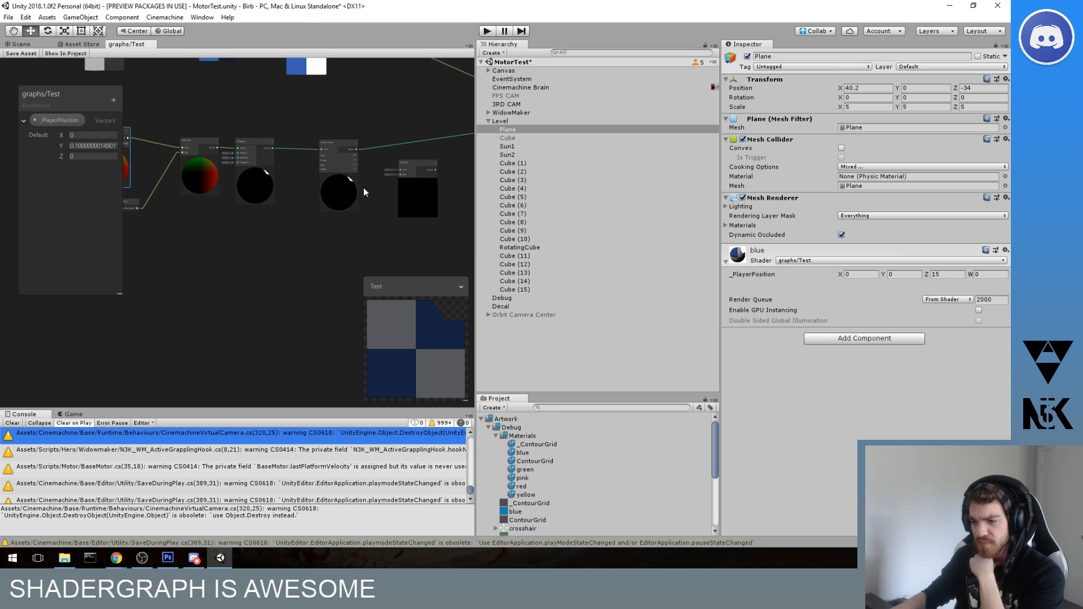
- In the scene, move the Plane into the walled level and set its Position X and Z to 0
left_click(19, 46)
middle_click_drag(351, 229, 235, 261)
scroll(235, 261, "up", 3)
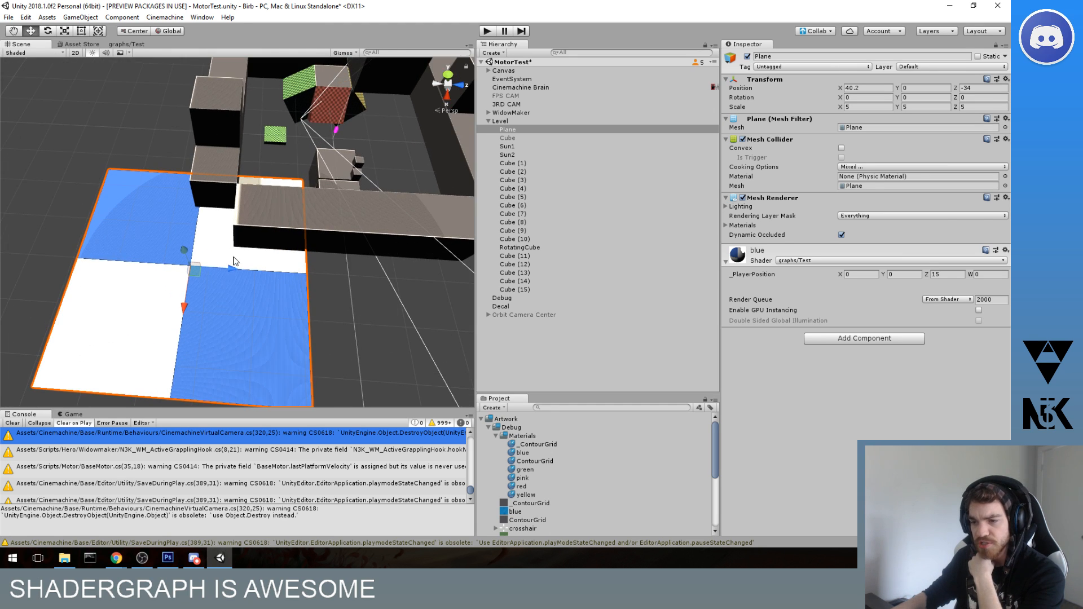
left_click_drag(197, 277, 333, 151)
left_click(870, 89)
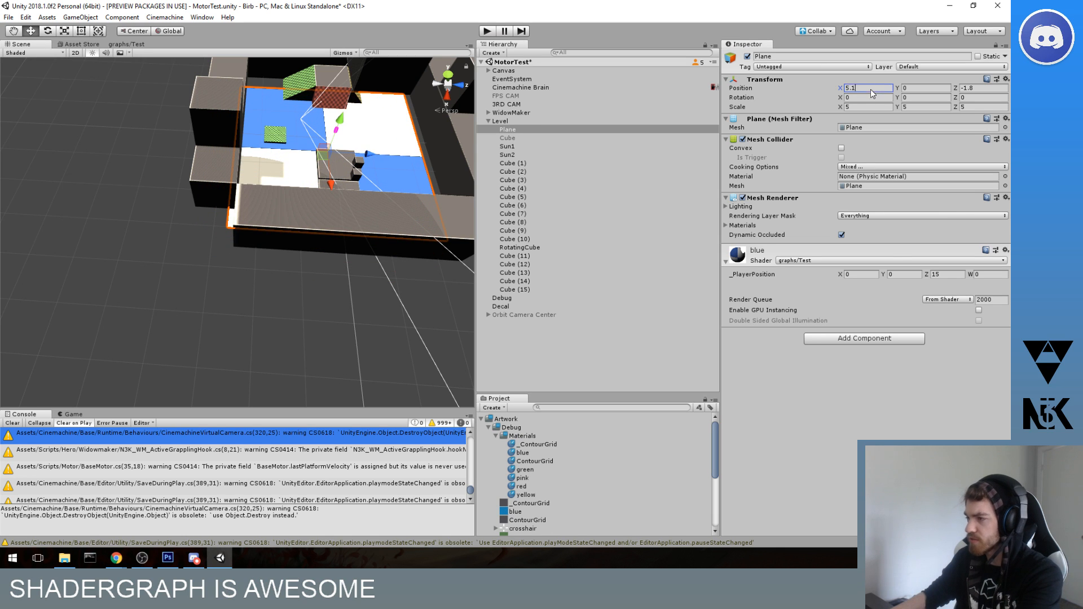
type("0")
left_click(987, 88)
type("0")
- Try other _PlayerPosition values on the Plane's blue material and reset X, Y, Z and W to 0
middle_click_drag(278, 102, 147, 209)
scroll(146, 209, "up", 2)
left_click_drag(288, 169, 220, 254, "alt")
scroll(256, 249, "up", 2)
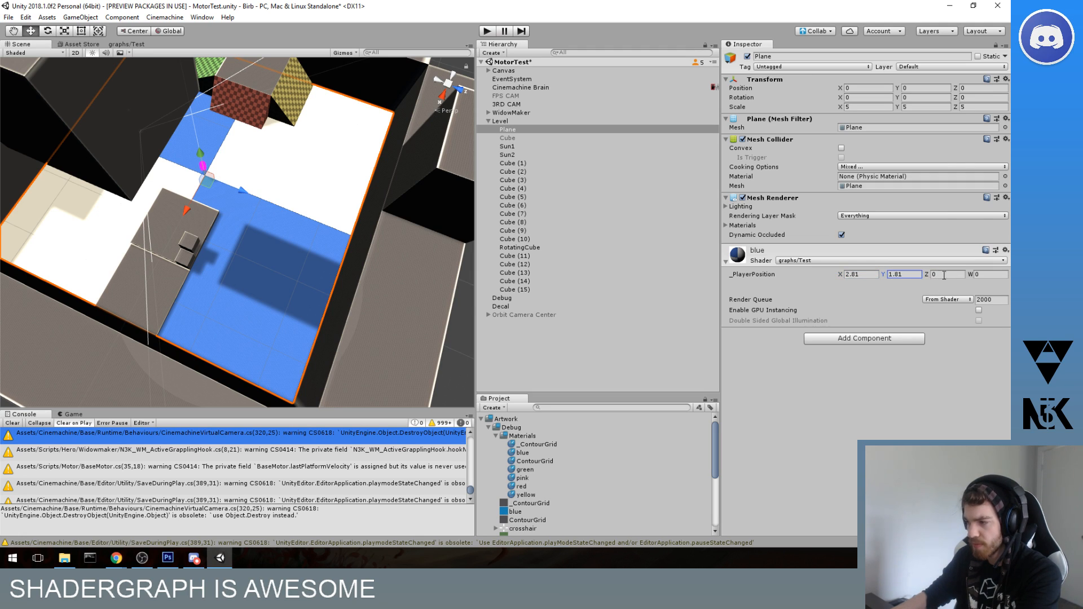
left_click_drag(400, 228, 293, 189, "alt")
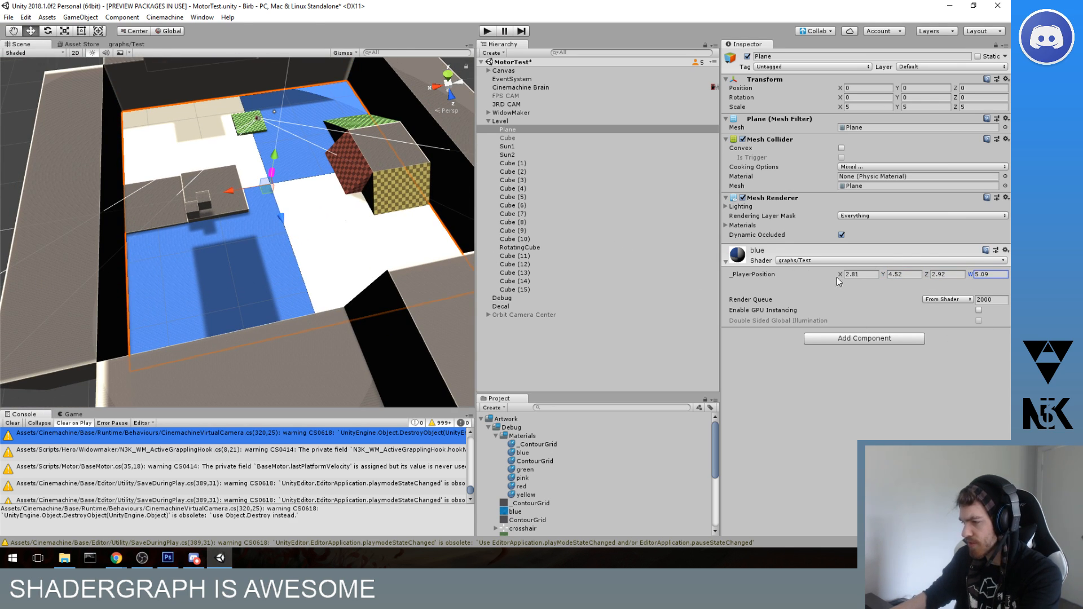
type("0")
key("Tab")
type("0")
key("Tab")
type("0")
key("Tab")
type("0")
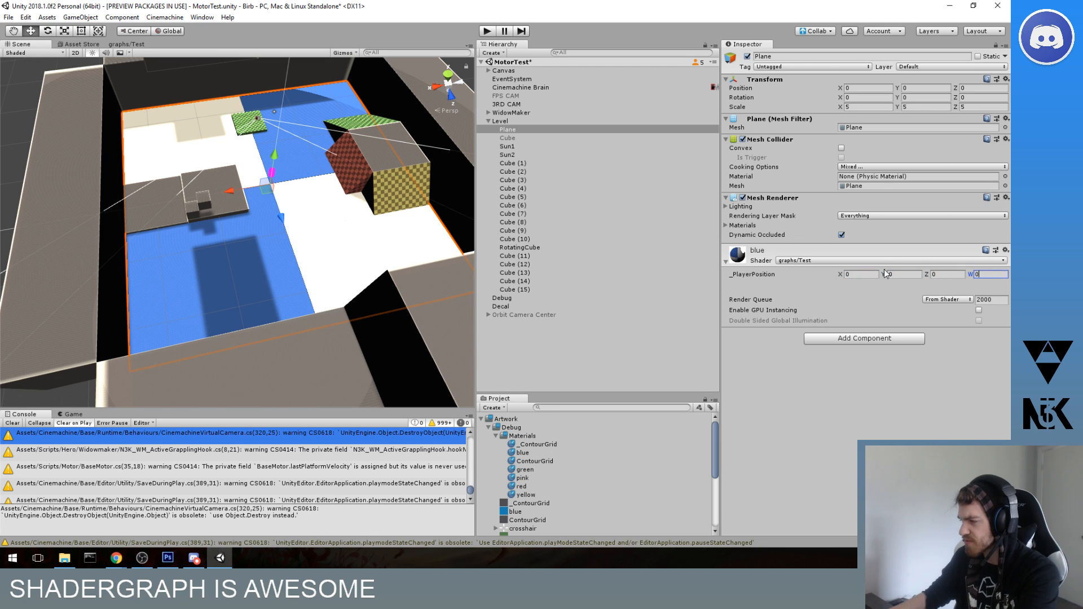
- Save the MotorTest scene
middle_click_drag(309, 192, 205, 232)
key("ctrl+s")
scroll(204, 231, "up", 3)
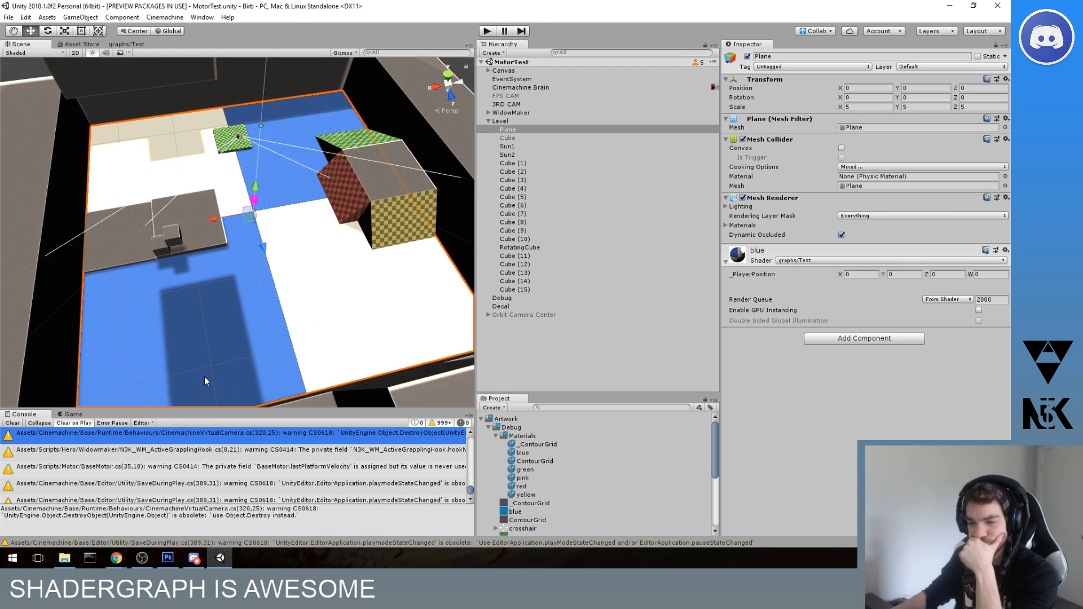
- In the Test graph, swap Subtract's inputs so _PlayerPosition feeds A and the world Position feeds B
left_click(126, 44)
scroll(314, 200, "up", 3)
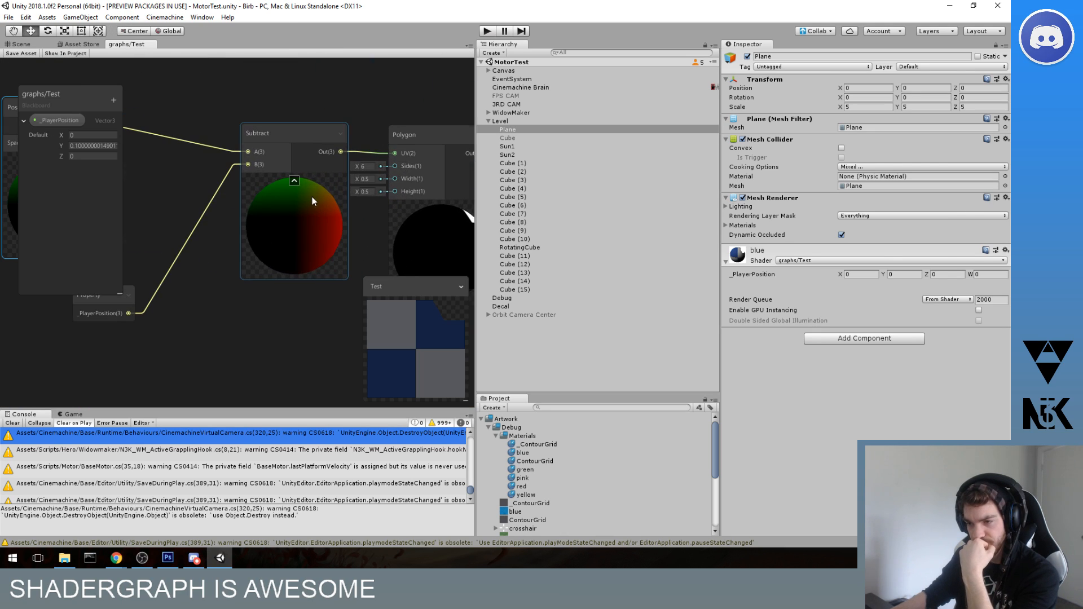
middle_click_drag(228, 177, 348, 176)
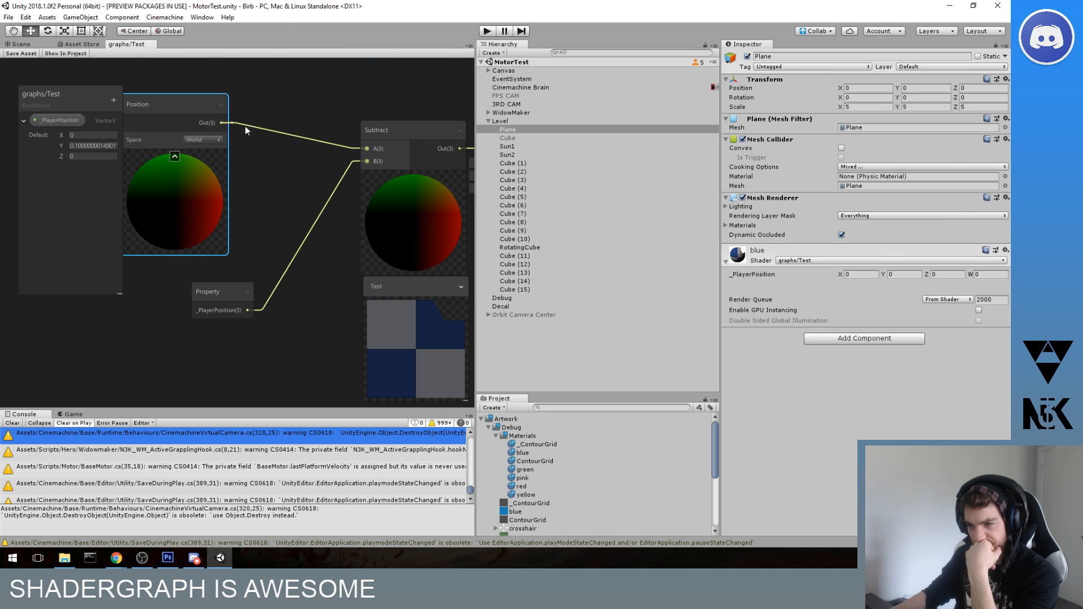
left_click_drag(245, 126, 367, 161)
left_click_drag(249, 308, 367, 163)
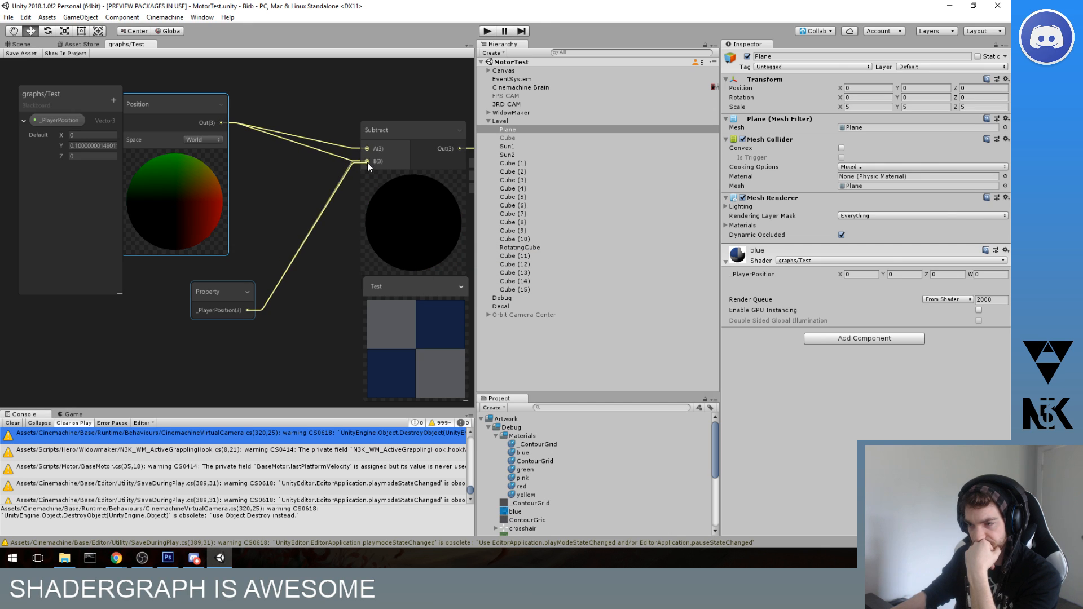
scroll(305, 231, "down", 3)
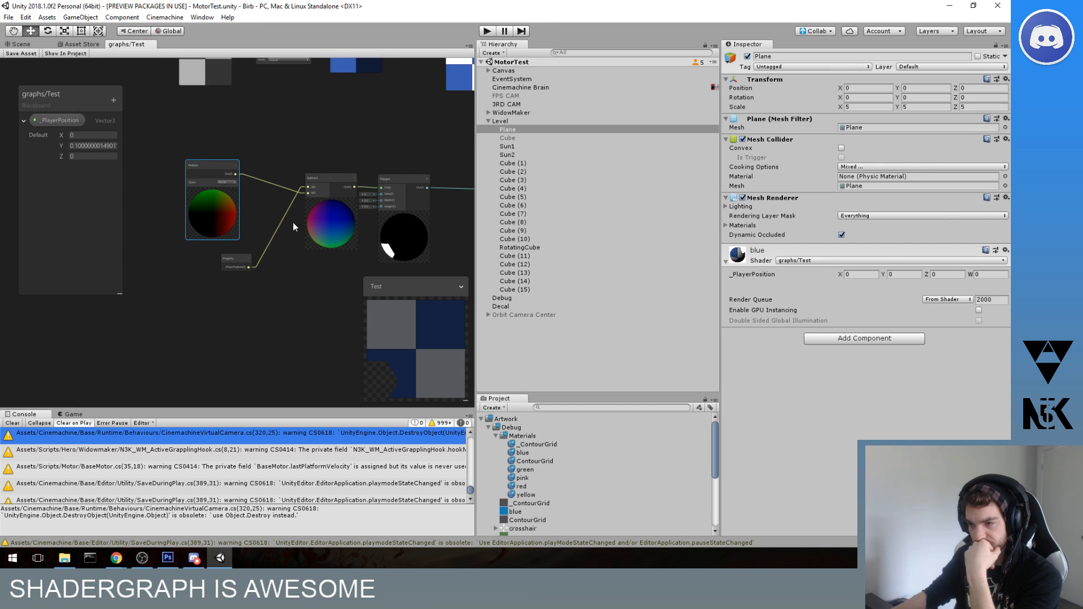
- Rearrange the input nodes so the _PlayerPosition property sits above the Position node, both ahead of Subtract
scroll(293, 223, "up", 4)
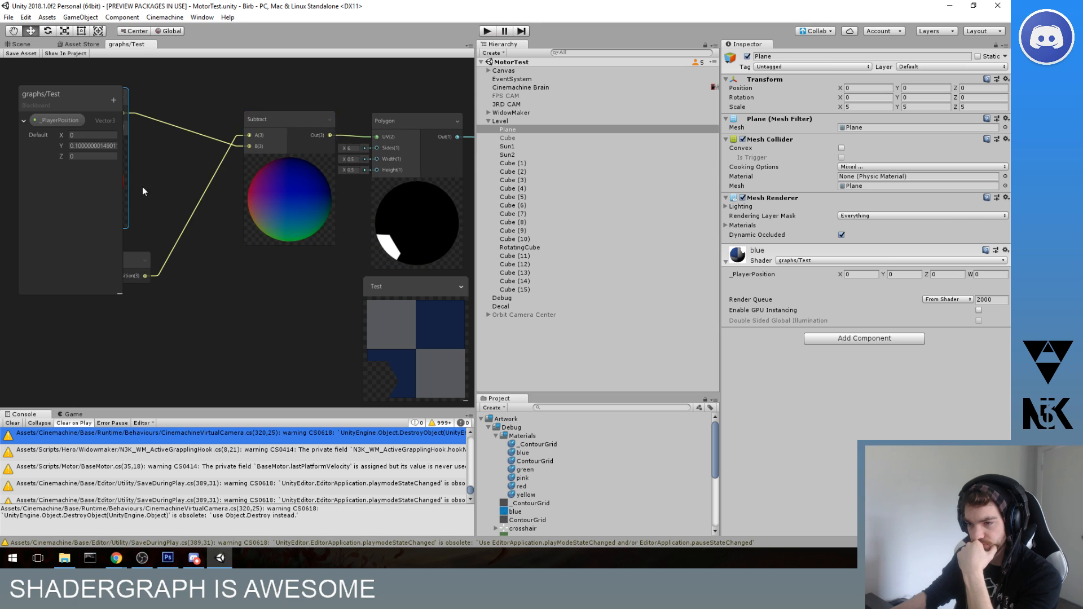
middle_click_drag(143, 188, 204, 181)
left_click_drag(181, 254, 247, 126)
middle_click_drag(172, 127, 213, 122)
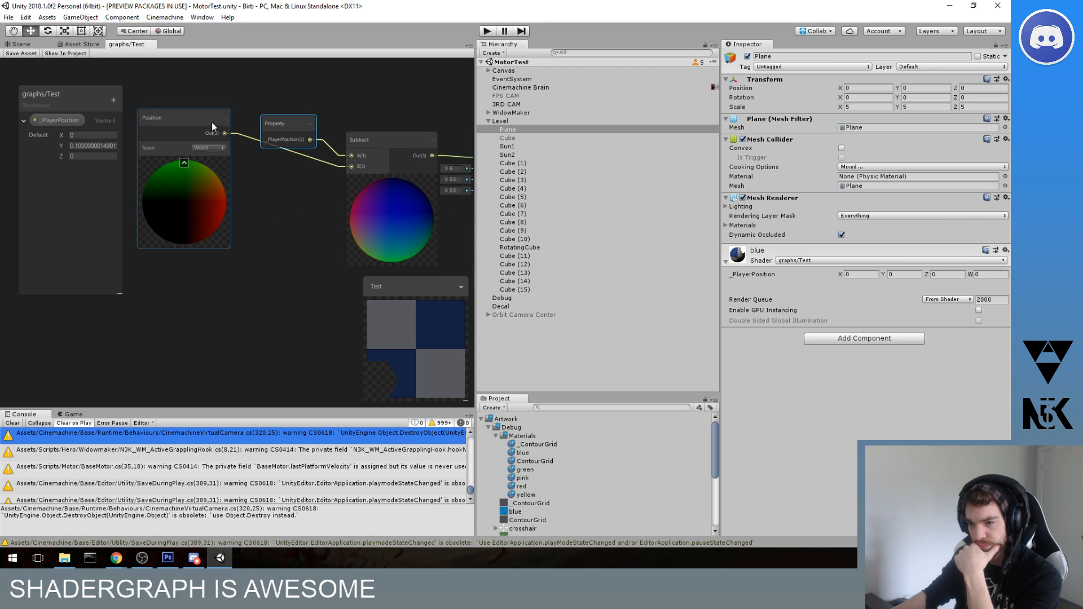
left_click_drag(211, 122, 287, 170)
middle_click_drag(287, 170, 218, 165)
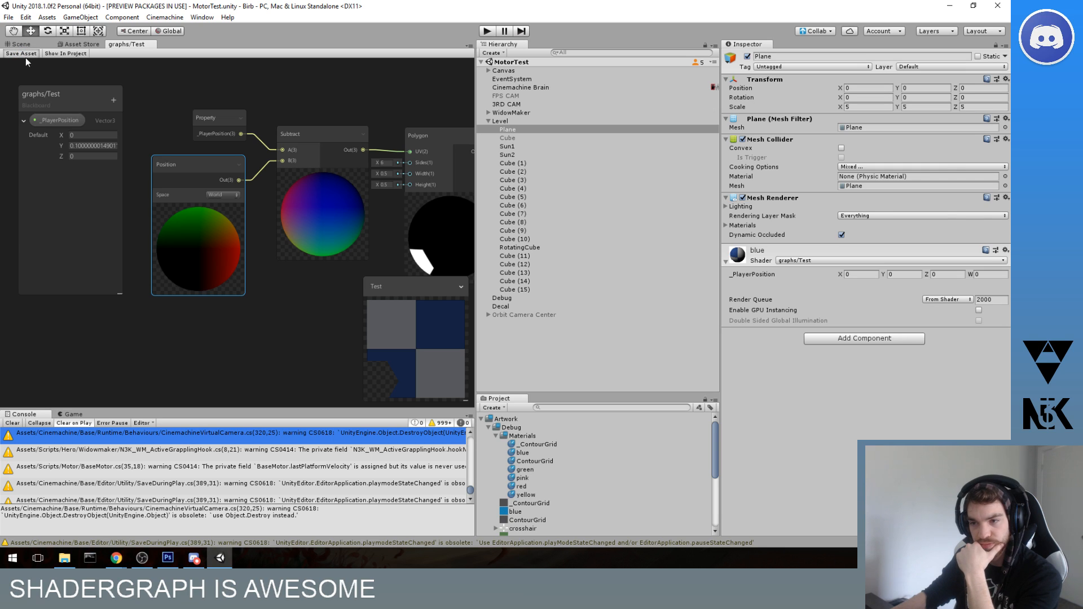
- Examine how the swapped subtraction shows in the Subtract, Polygon and Invert Colors previews
middle_click_drag(325, 160, 277, 160)
scroll(308, 161, "up", 1)
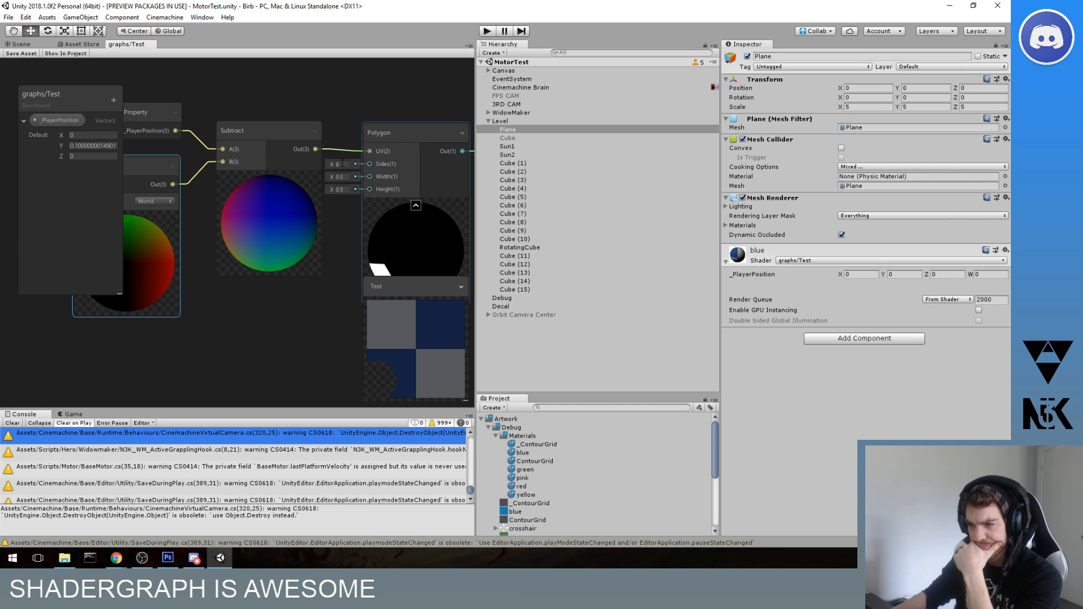
middle_click_drag(388, 154, 362, 137)
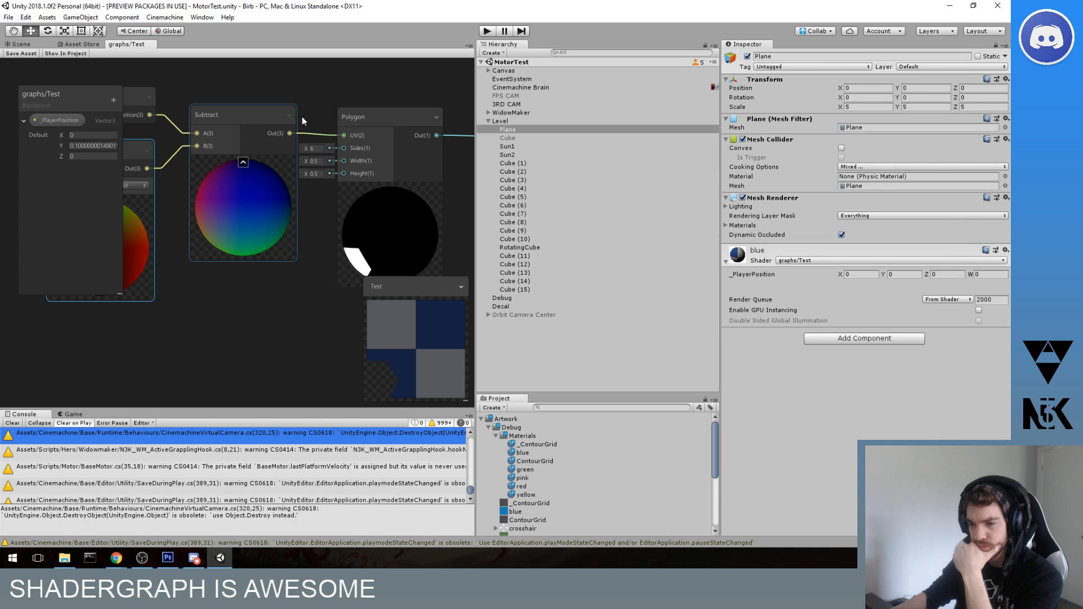
scroll(350, 102, "down", 1)
scroll(363, 123, "down", 1)
scroll(364, 123, "up", 4)
middle_click_drag(388, 100, 258, 118)
middle_click_drag(360, 143, 205, 142)
scroll(204, 143, "down", 4)
scroll(257, 218, "up", 3)
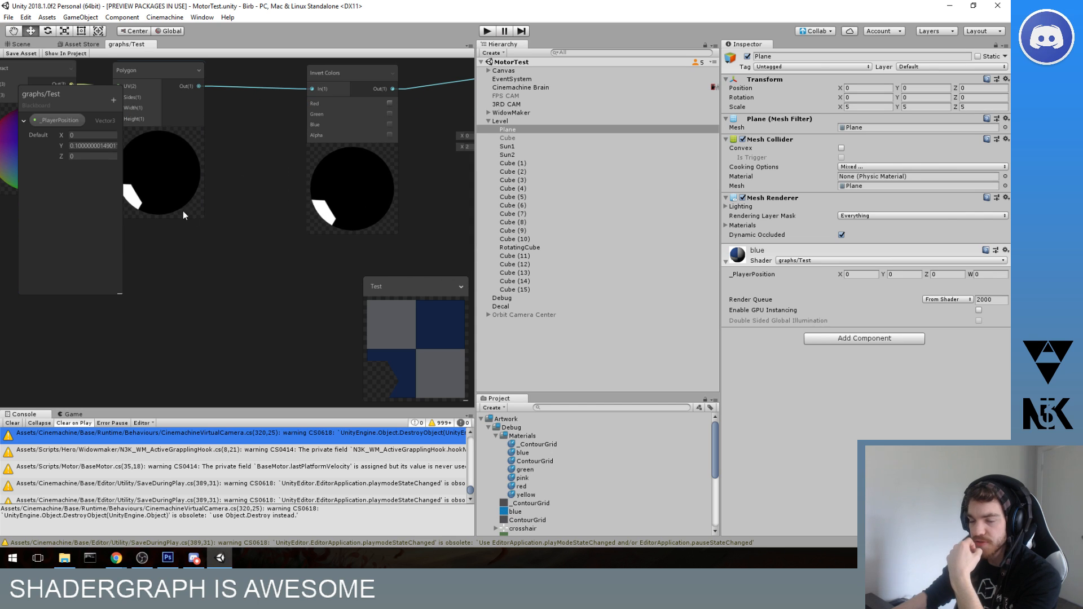
scroll(150, 170, "up", 1)
middle_click_drag(191, 184, 394, 209)
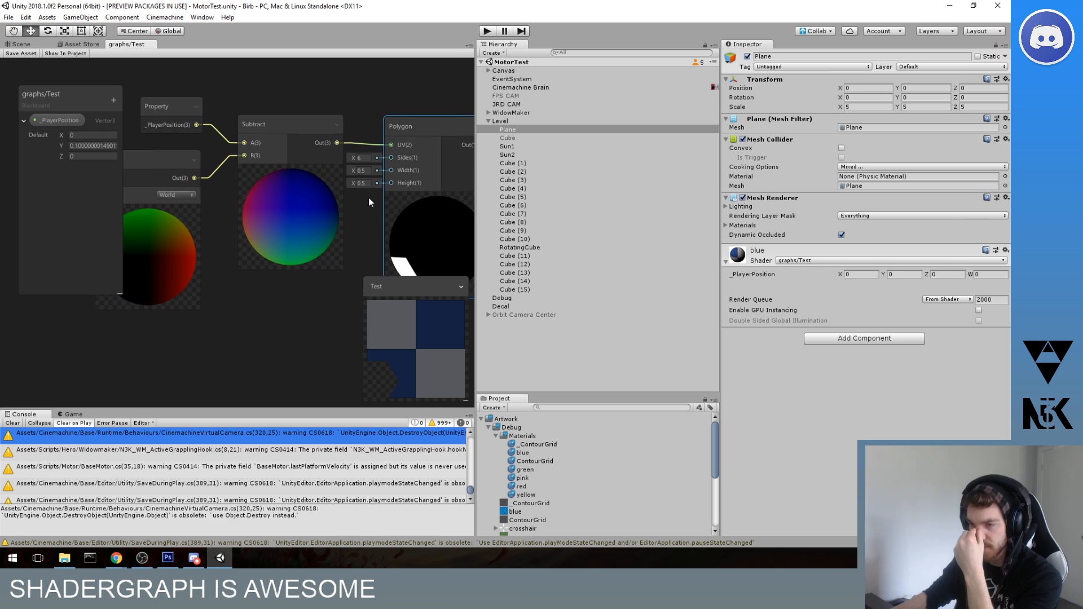
middle_click_drag(254, 188, 287, 190)
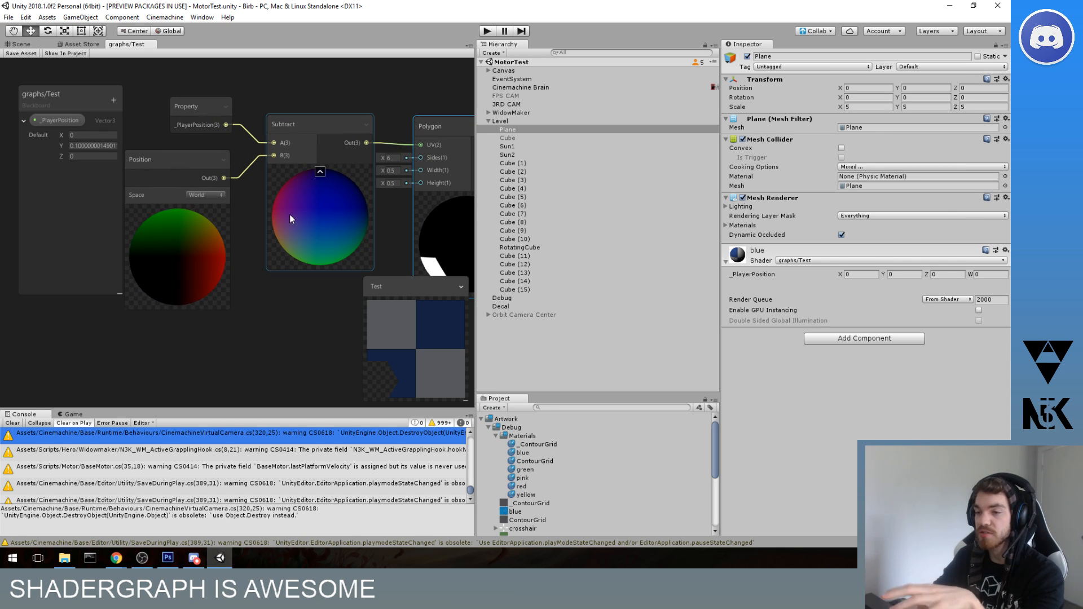
middle_click_drag(289, 219, 357, 179)
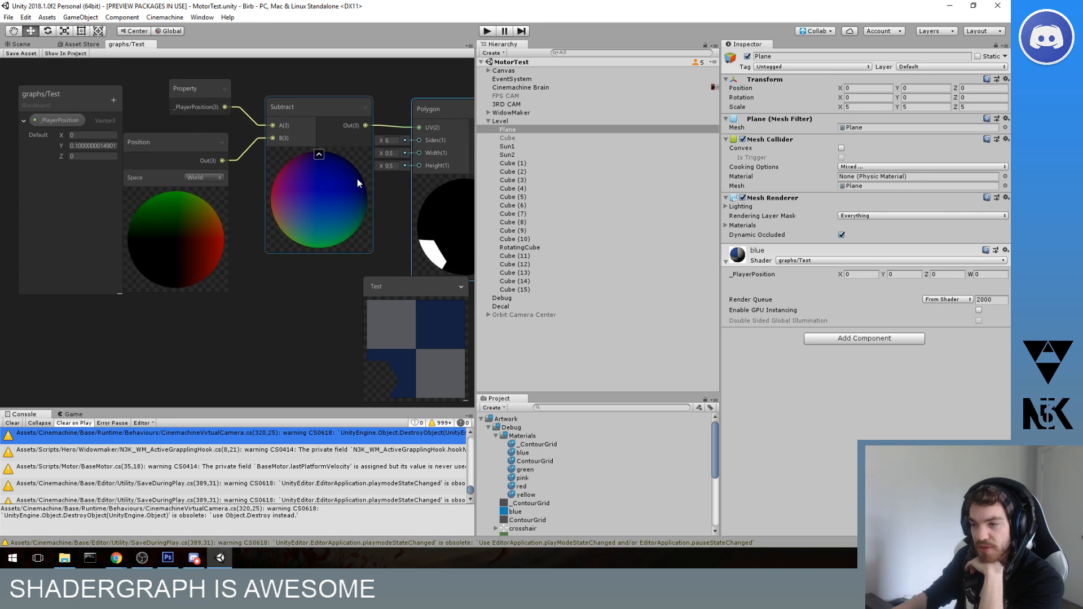
- Make room beside the _PlayerPosition property node and add a Vector 2 node between it and Subtract
middle_click_drag(318, 127, 403, 160)
left_click_drag(295, 121, 260, 120)
right_click(252, 119)
left_click(317, 101)
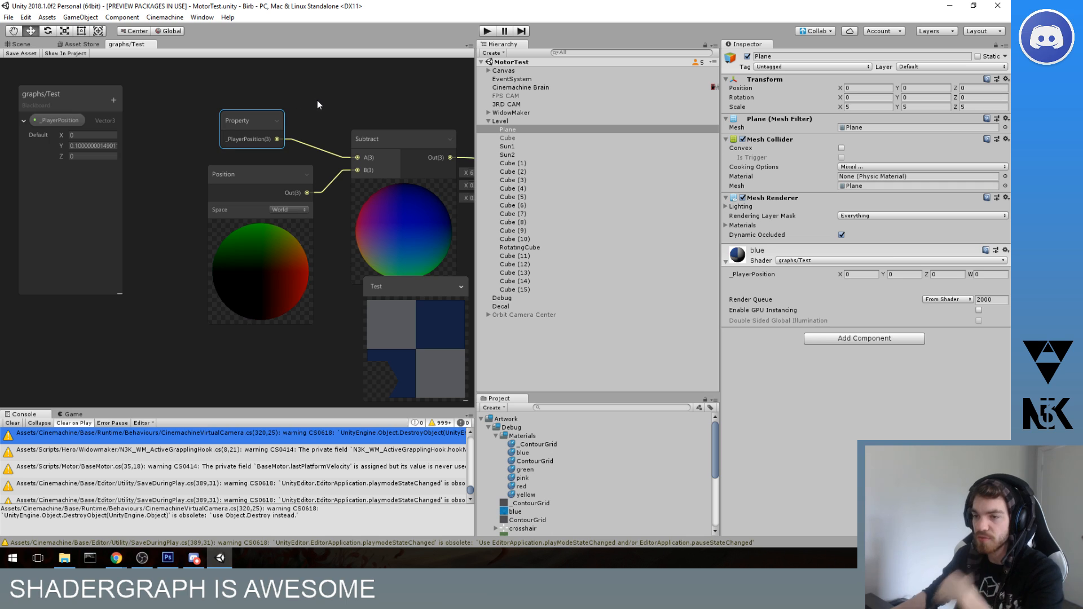
key("space")
type("vec")
key("Down")
key("Return")
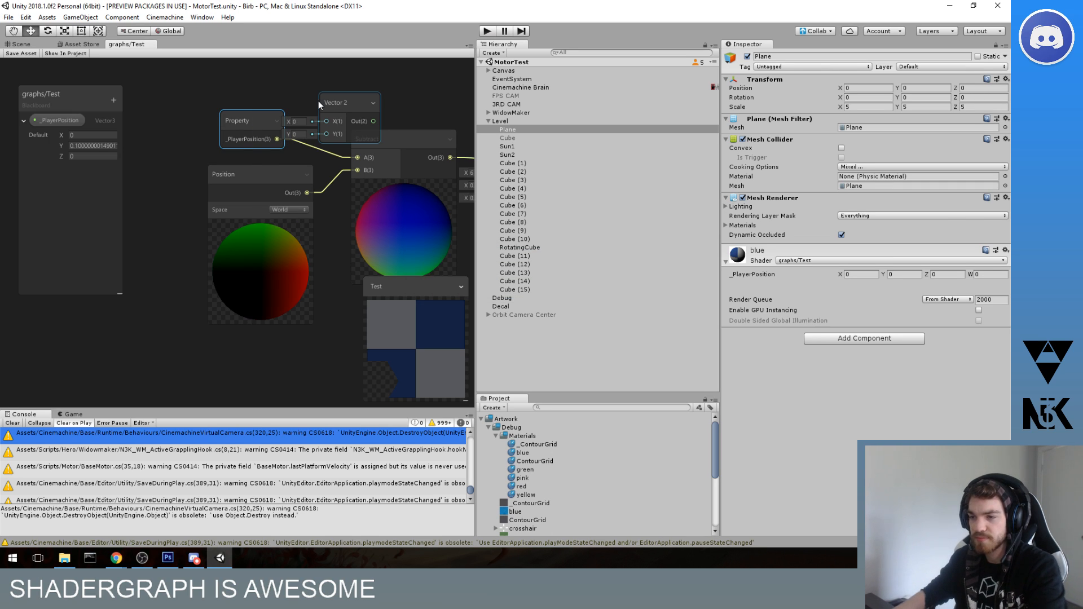
- Connect _PlayerPosition to the Vector 2 node's X and the Vector 2 output to Subtract's A
left_click_drag(269, 123, 217, 111)
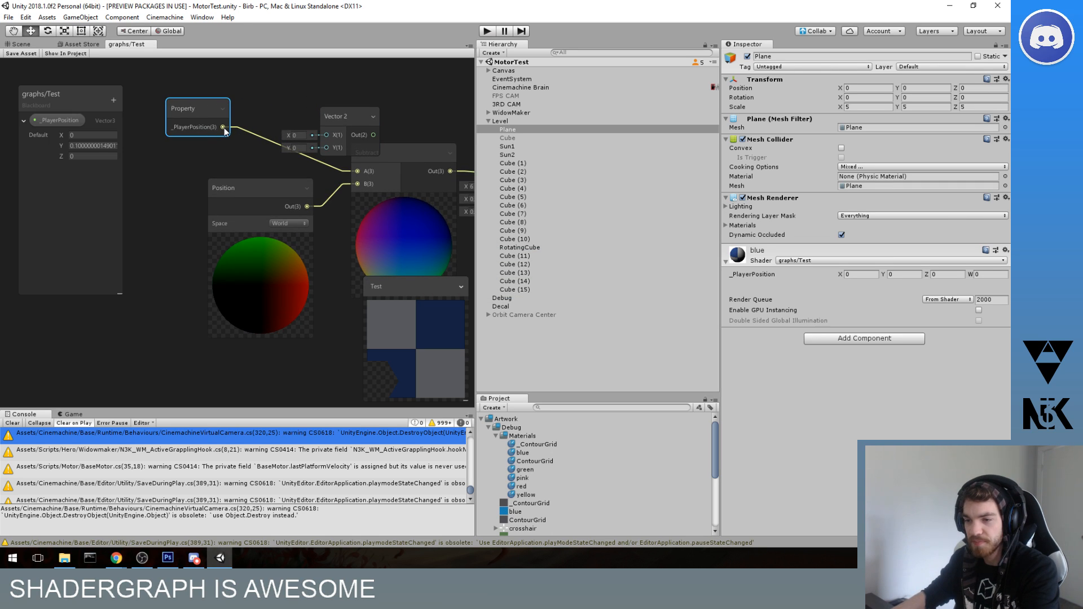
left_click_drag(322, 134, 325, 136)
middle_click_drag(340, 152, 304, 123)
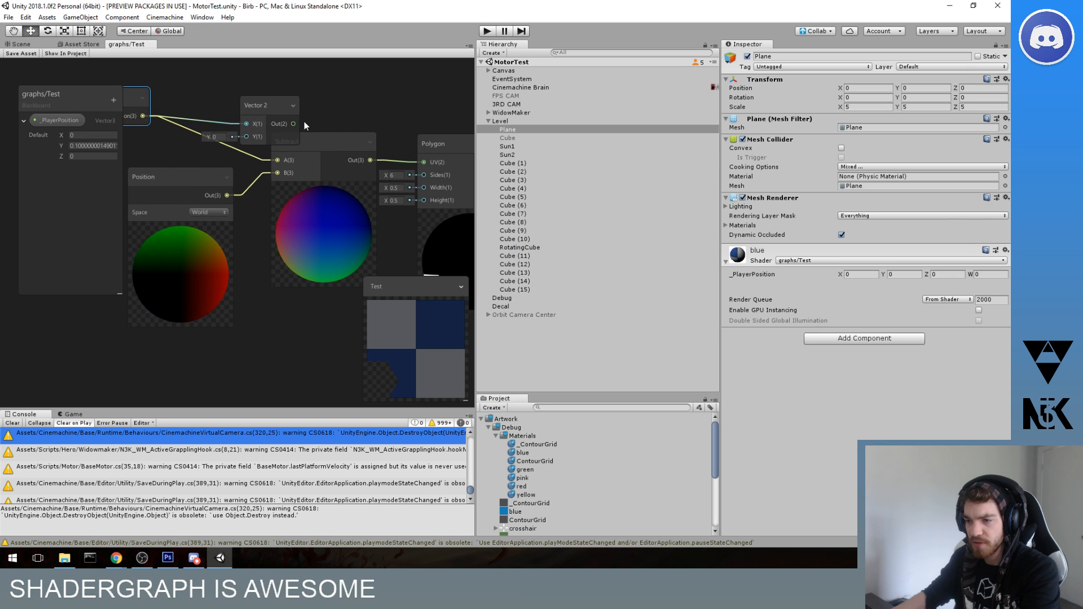
left_click_drag(275, 164, 277, 161)
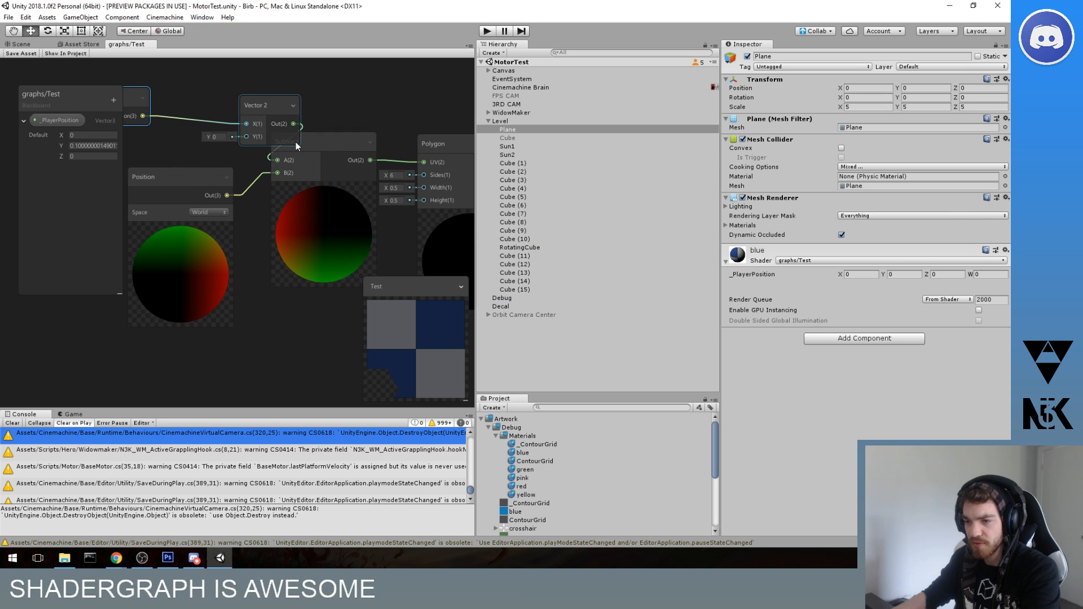
- Move the Position node farther from Subtract and delete its connection to Subtract's B input
middle_click_drag(217, 176, 298, 147)
left_click(266, 162)
left_click_drag(298, 148, 117, 144)
left_click(287, 157)
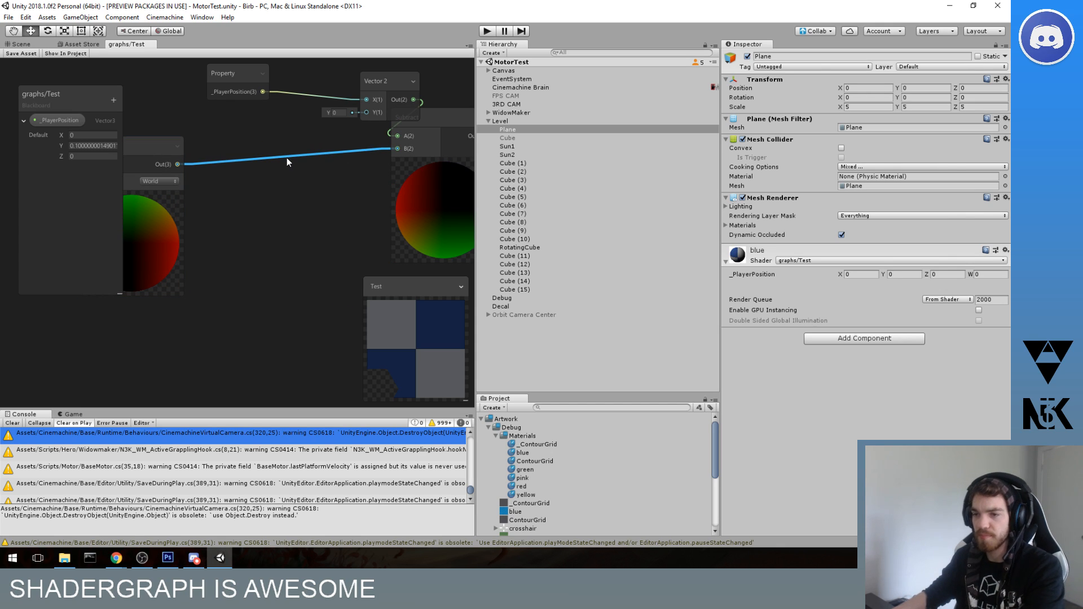
key("Delete")
- Add a second Vector 2 node between the Position node and Subtract
key("space")
type("vec")
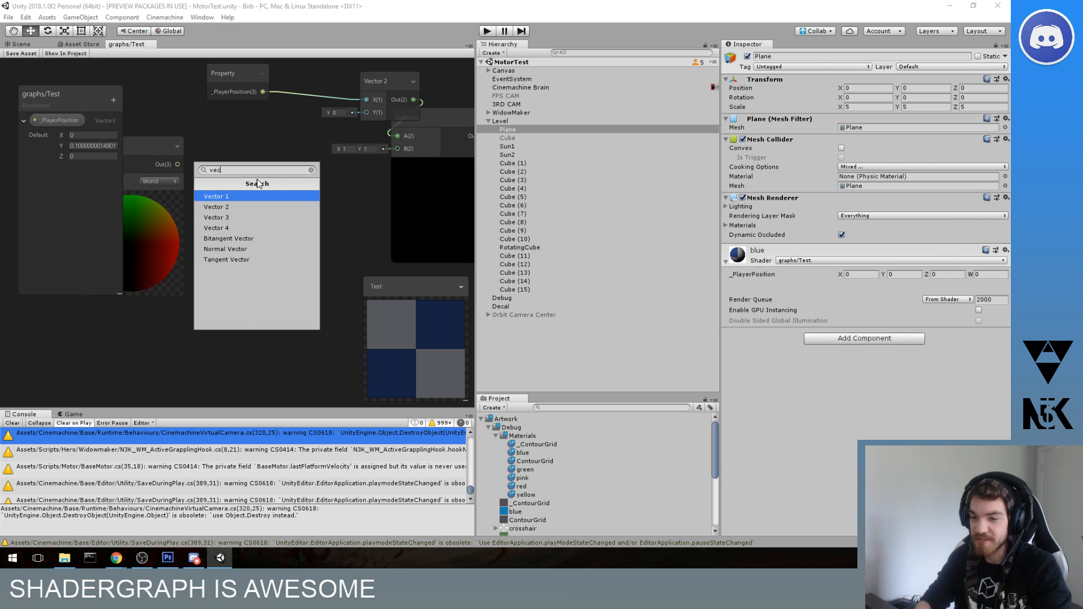
key("Down")
key("Return")
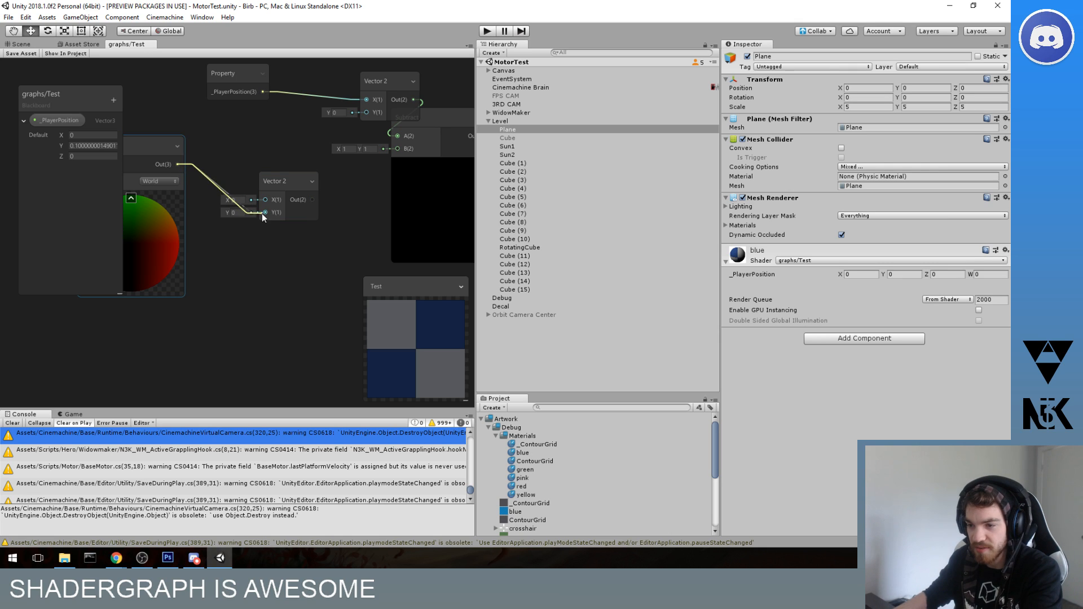
- Connect the Position node to both X and Y of the second Vector 2 node, and its output to Subtract's B input
left_click_drag(262, 213, 265, 200)
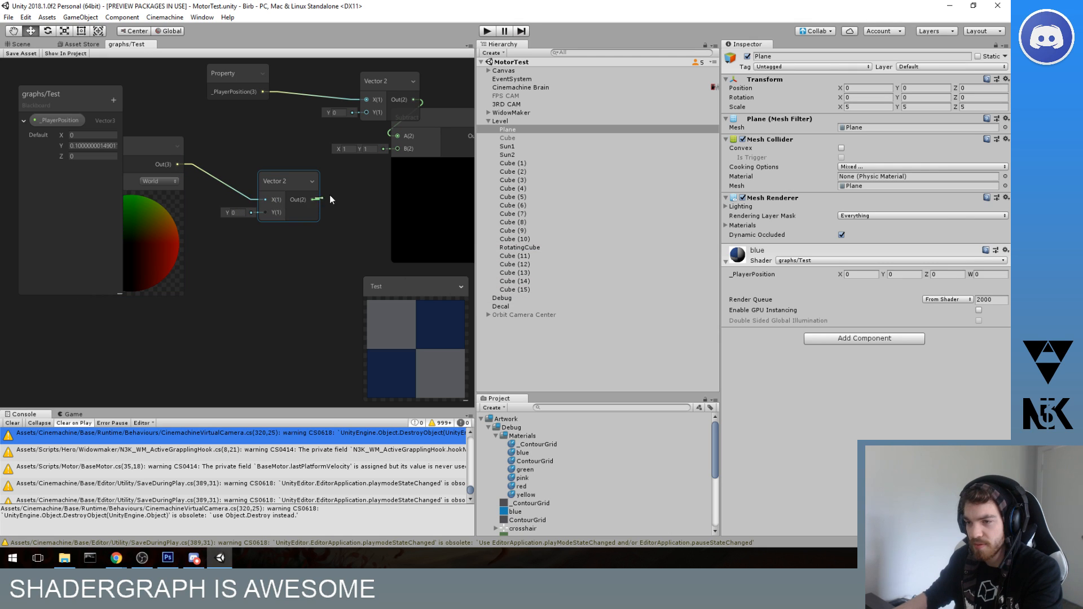
left_click_drag(399, 148, 399, 148)
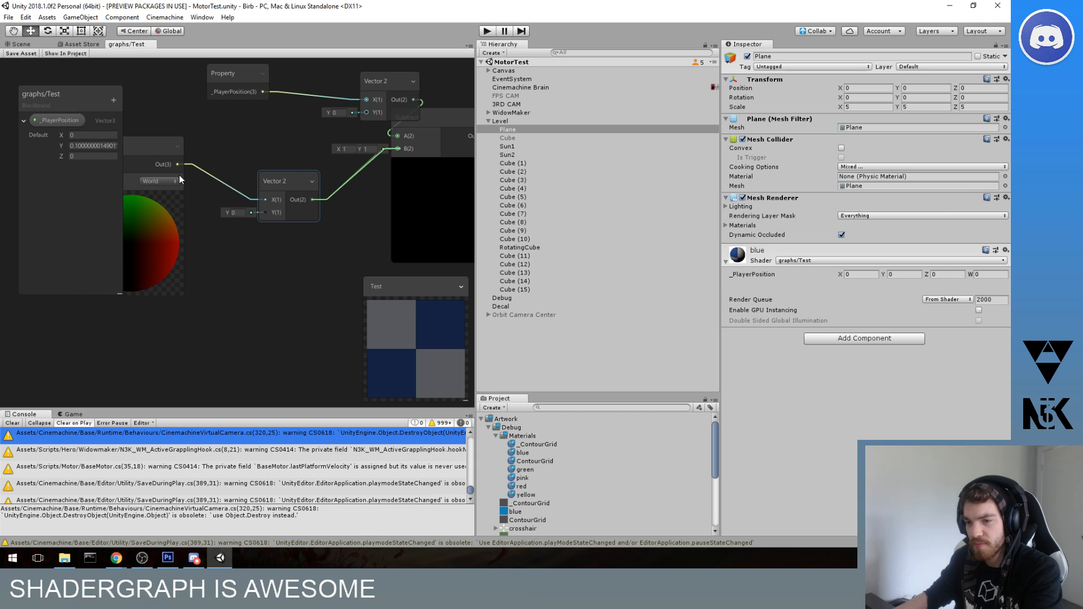
left_click_drag(178, 164, 266, 212)
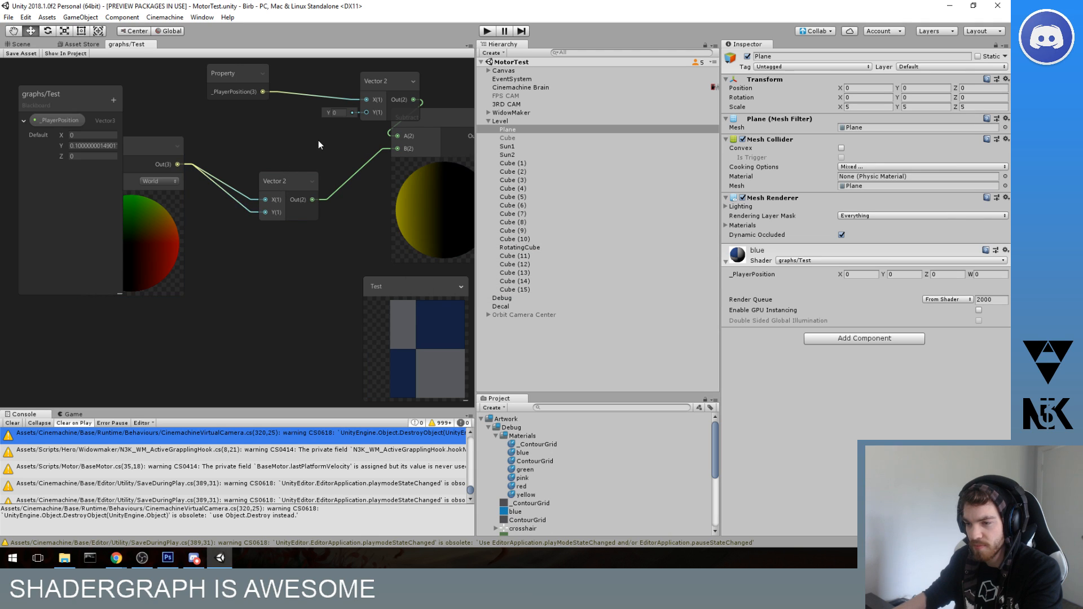
- Connect _PlayerPosition to the first Vector 2 node's Y input and rearrange the property and Vector 2 nodes ahead of Subtract
middle_click_drag(319, 140, 312, 165)
left_click_drag(247, 114, 350, 135)
left_click(377, 104)
left_click_drag(376, 99, 283, 153)
middle_click_drag(211, 119, 257, 116)
left_click_drag(239, 109, 170, 150)
middle_click_drag(167, 192, 194, 164)
left_click_drag(194, 165, 197, 205)
left_click_drag(196, 120, 197, 141)
middle_click_drag(150, 164, 144, 163)
middle_click_drag(395, 152, 258, 157)
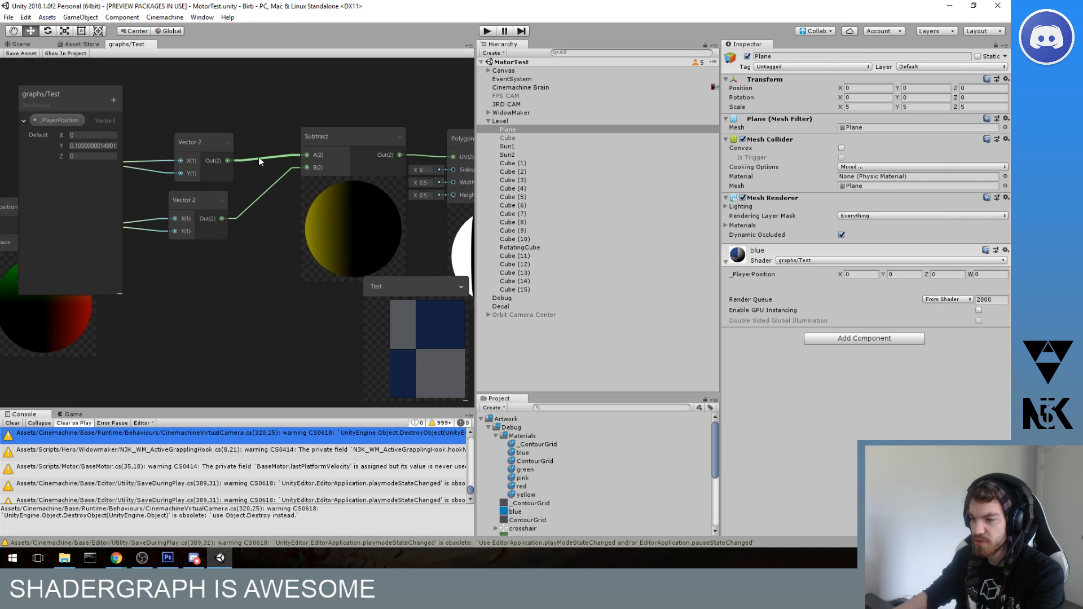
- Set the _PlayerPosition property's default Y to 0 and default X to 1
scroll(385, 205, "down", 3)
scroll(384, 206, "up", 1)
middle_click_drag(387, 211, 327, 189)
scroll(296, 182, "up", 1)
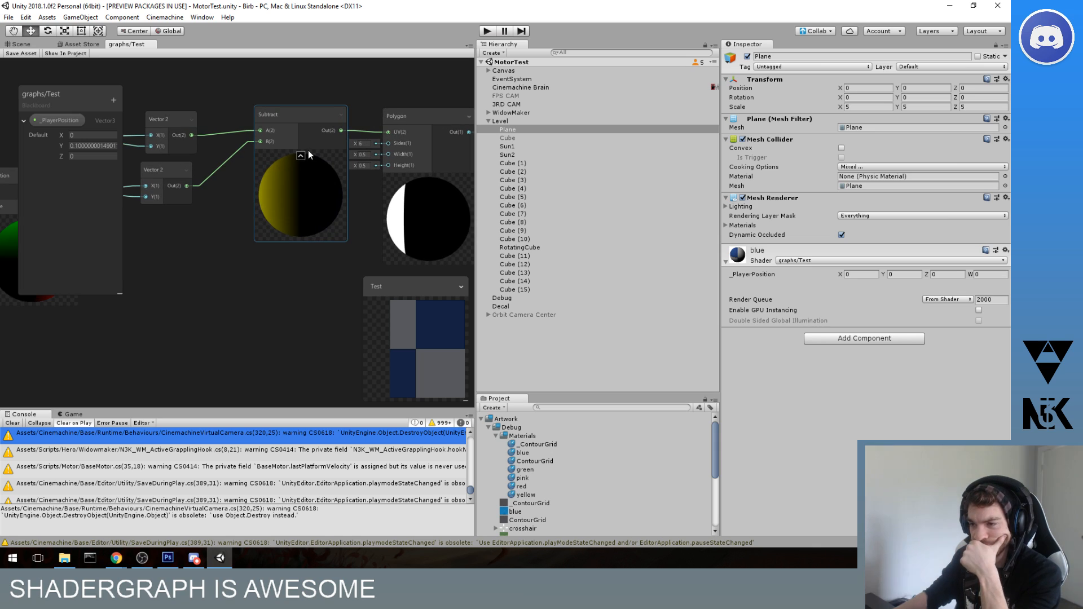
left_click(105, 145)
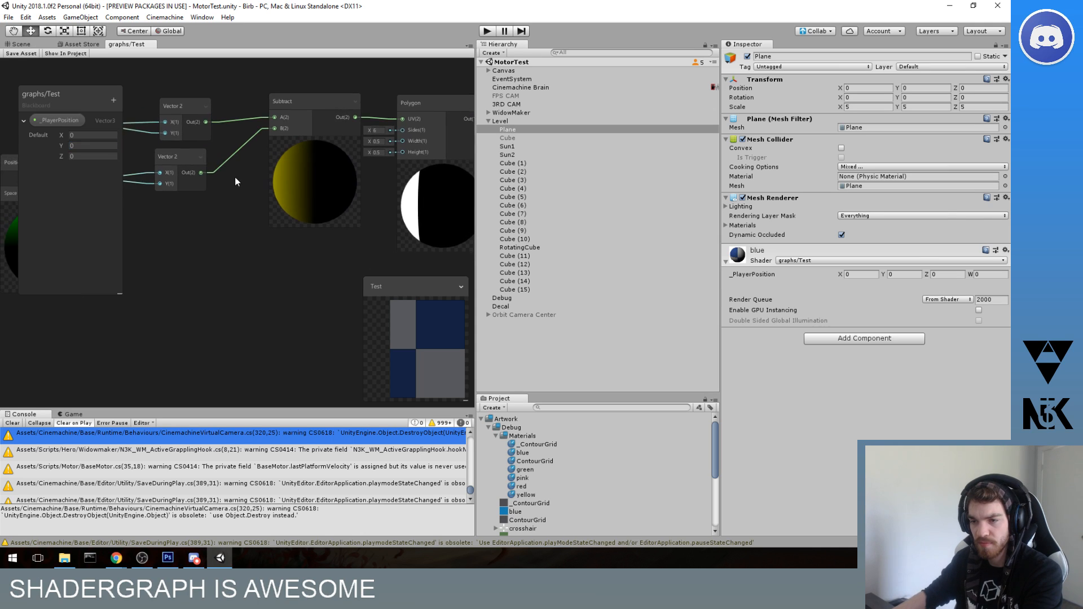
middle_click_drag(194, 201, 197, 219)
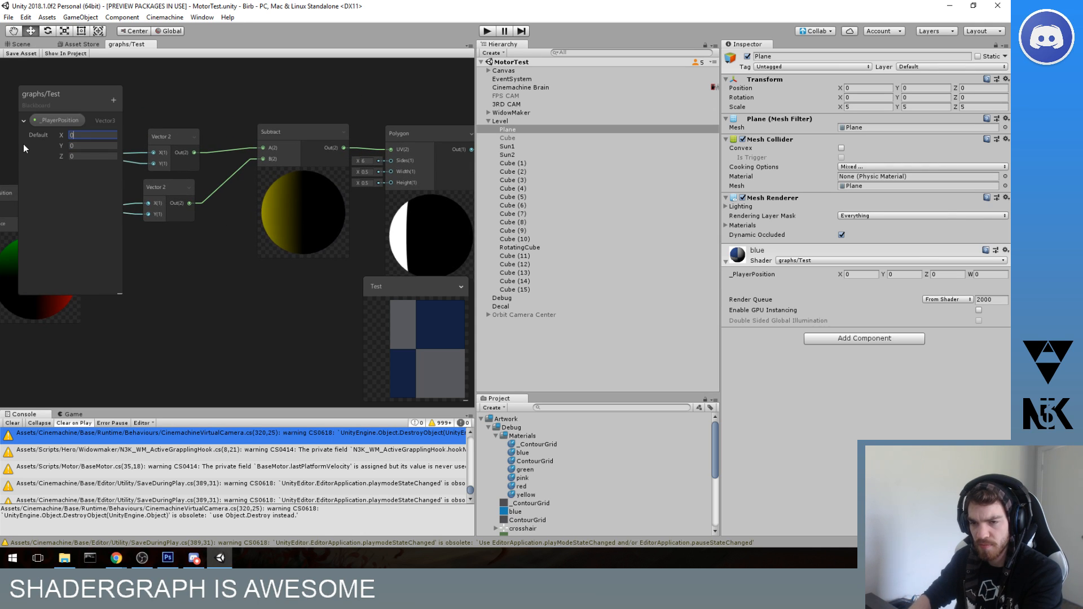
type("1")
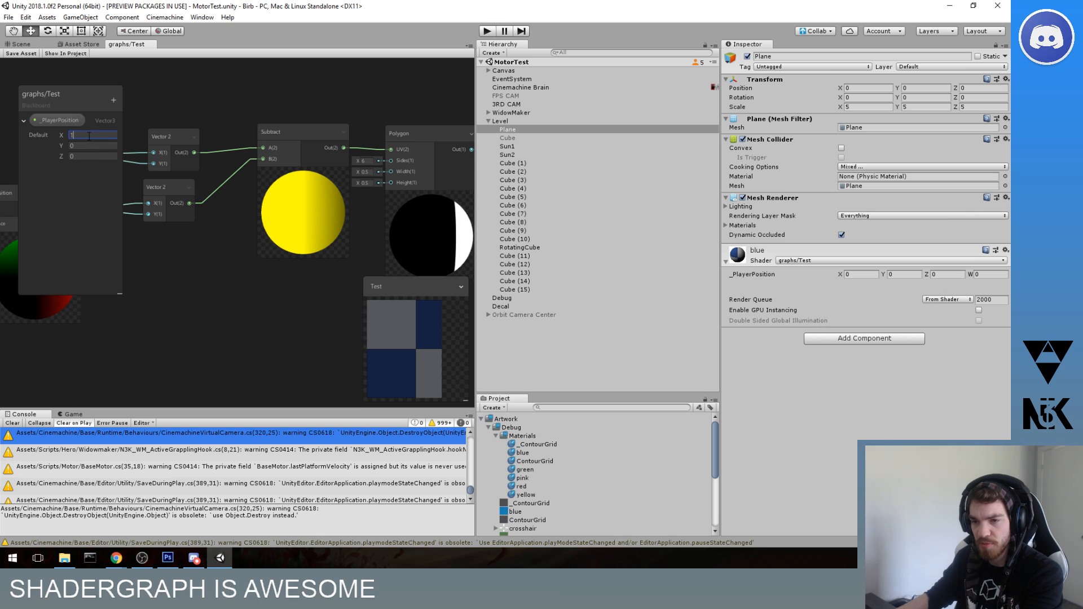
- Set both the default X and the default Y of the _PlayerPosition property to 0.5
left_click(73, 157)
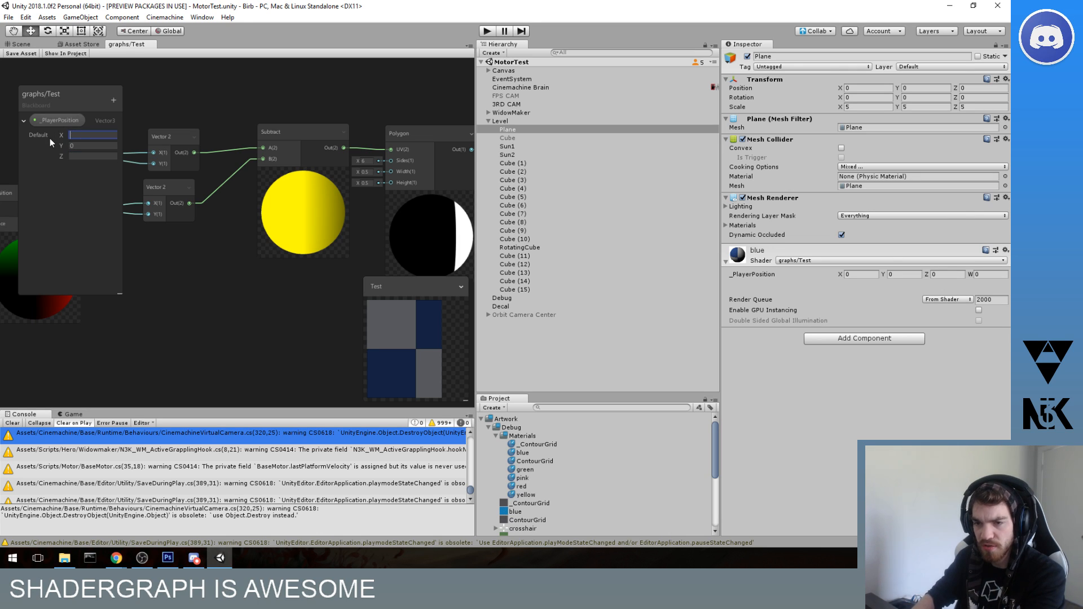
type("0.5")
key("Tab")
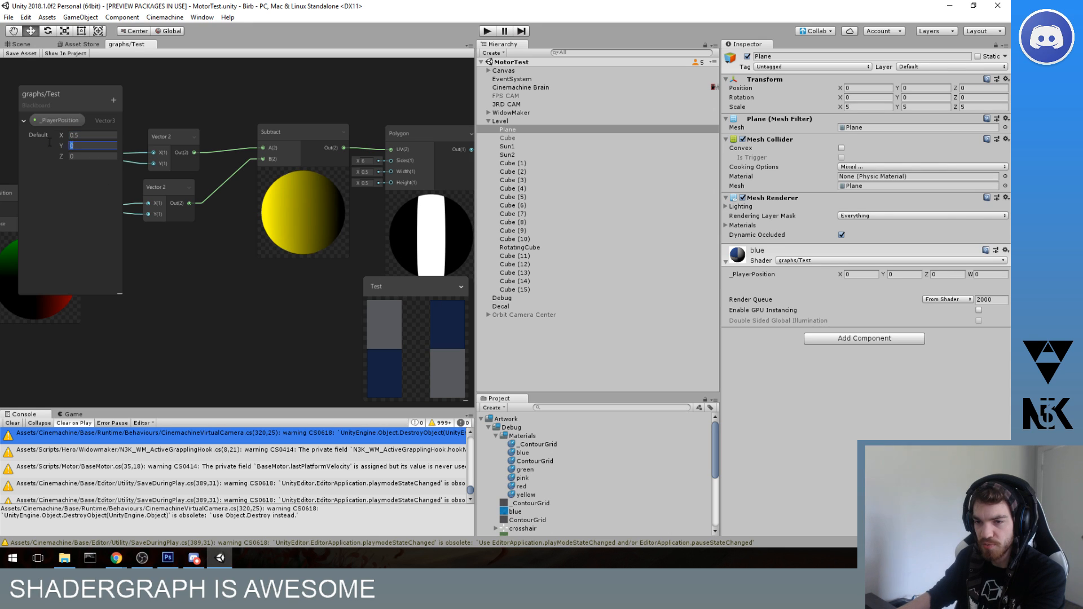
type("0.5")
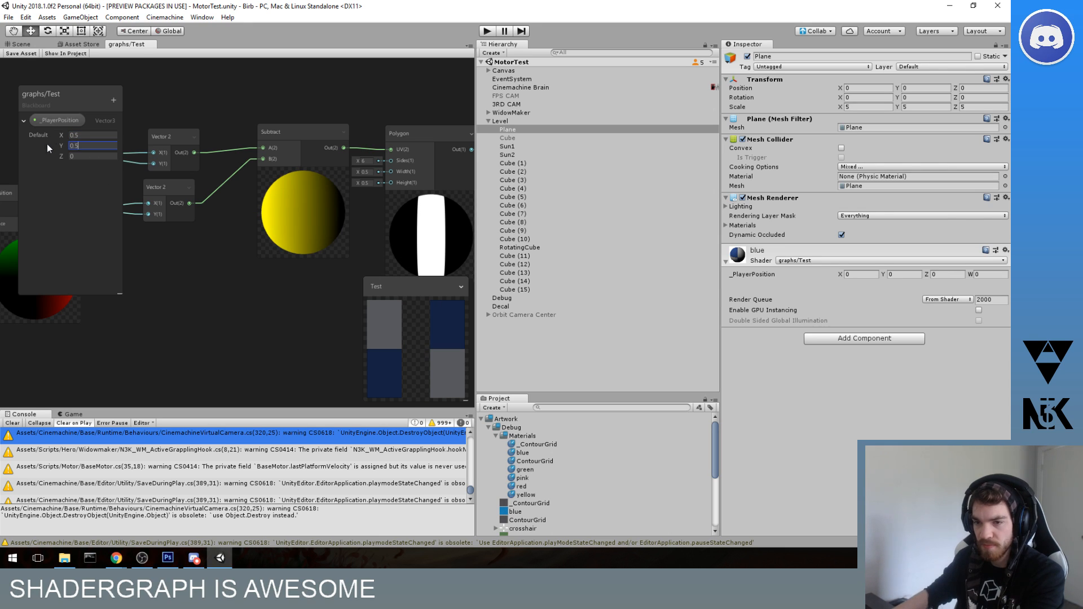
mouse_move(184, 144)
middle_mouse_down()
mouse_move(242, 133)
mouse_move(175, 163)
middle_mouse_up()
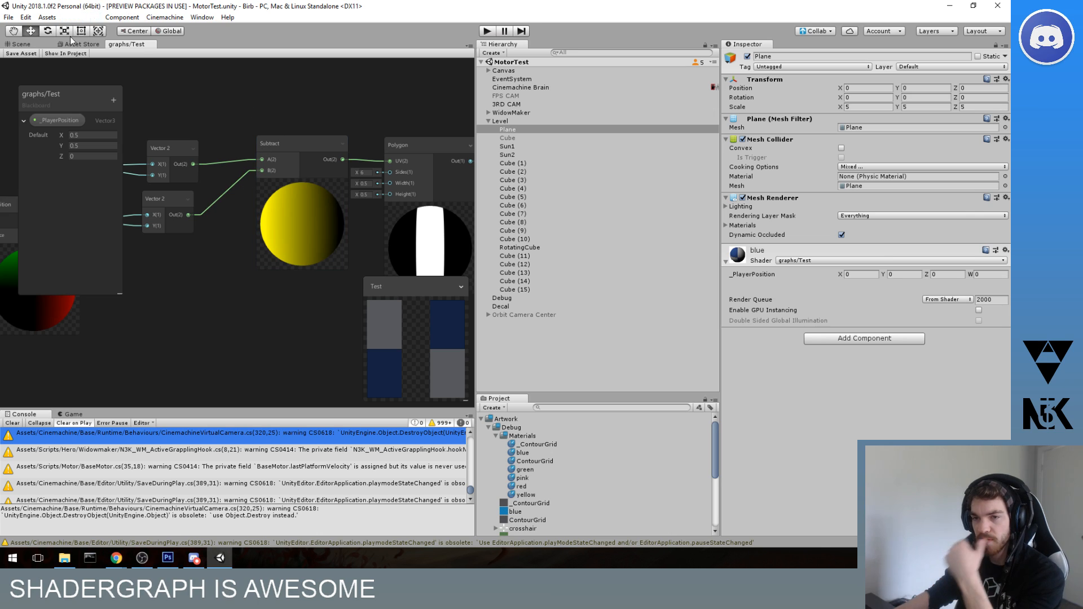
- Examine the strip cut through the level's floor plane from several angles in the Scene view
left_click(22, 44)
middle_click_drag(224, 178, 215, 215)
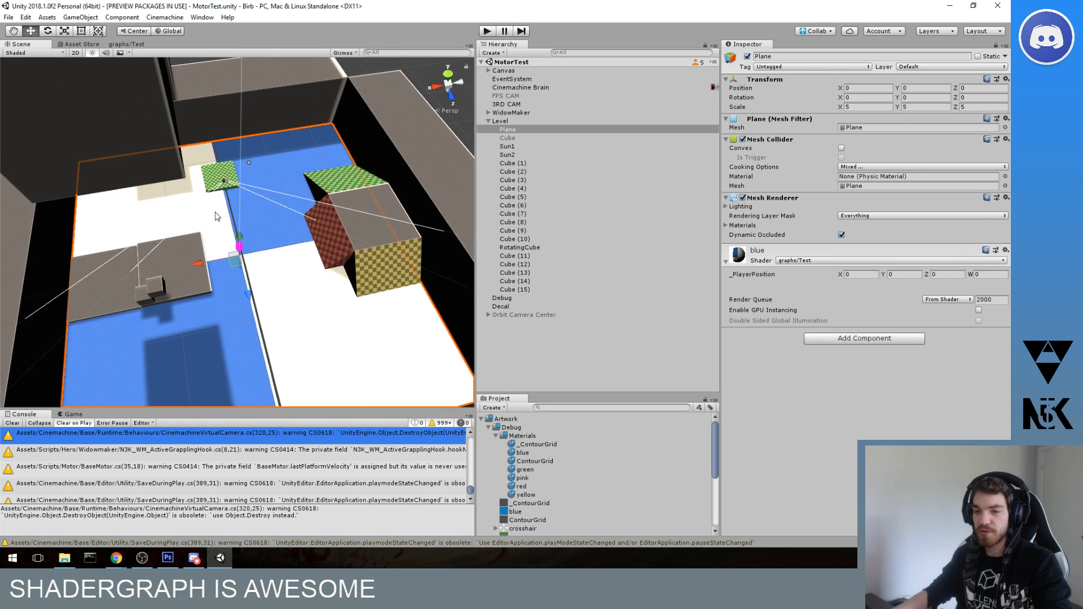
left_click_drag(215, 214, 322, 232, "alt")
middle_click_drag(322, 231, 384, 219)
scroll(359, 221, "up", 10)
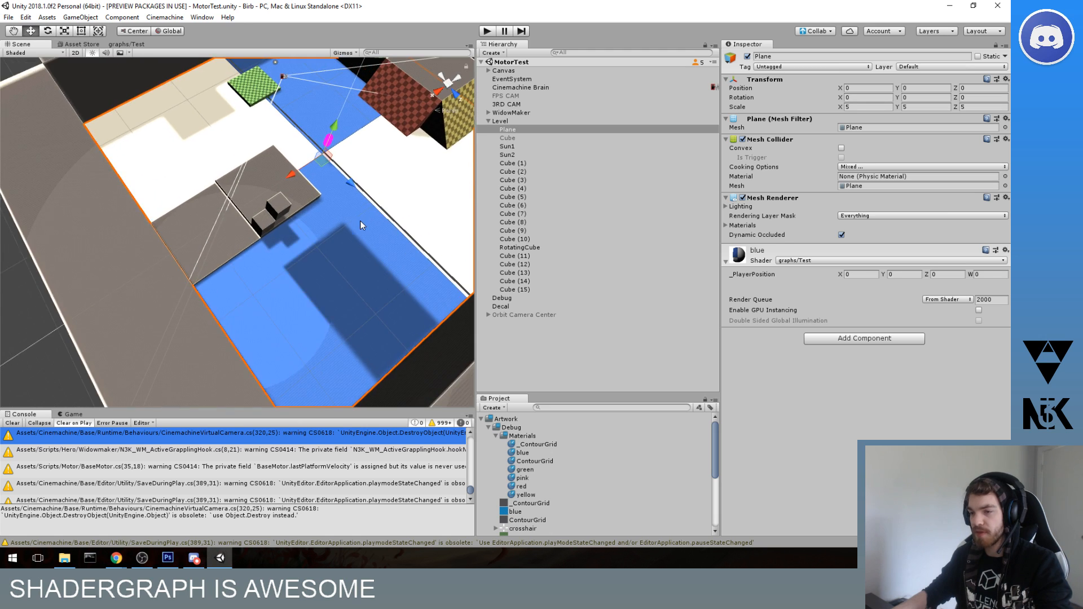
middle_click_drag(193, 239, 200, 203)
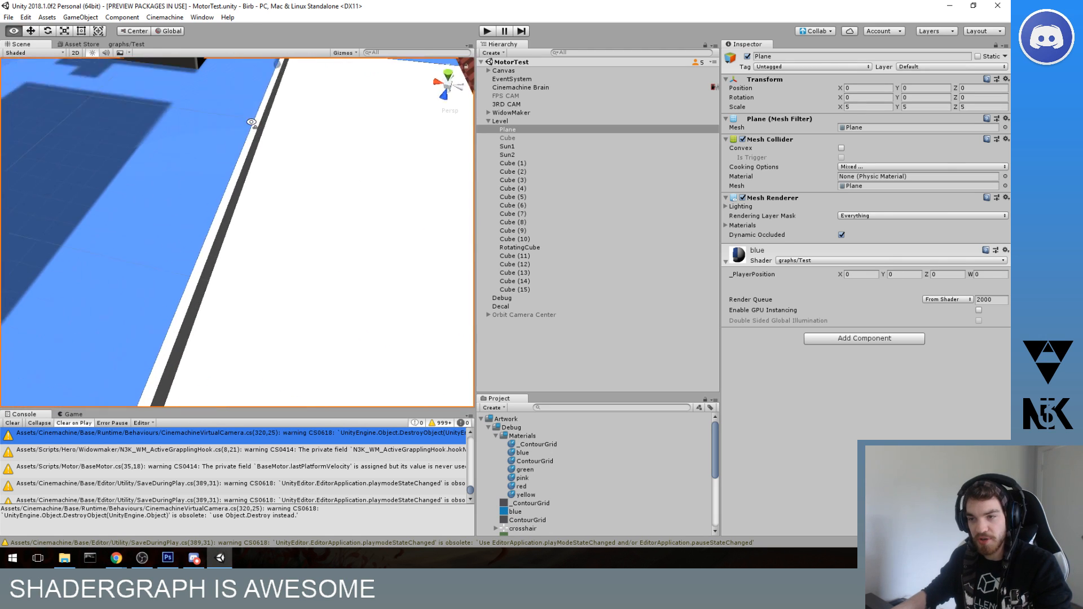
left_click_drag(200, 204, 246, 175, "alt")
middle_click_drag(247, 175, 252, 144)
left_click_drag(252, 143, 283, 119, "alt")
scroll(285, 225, "up", 2)
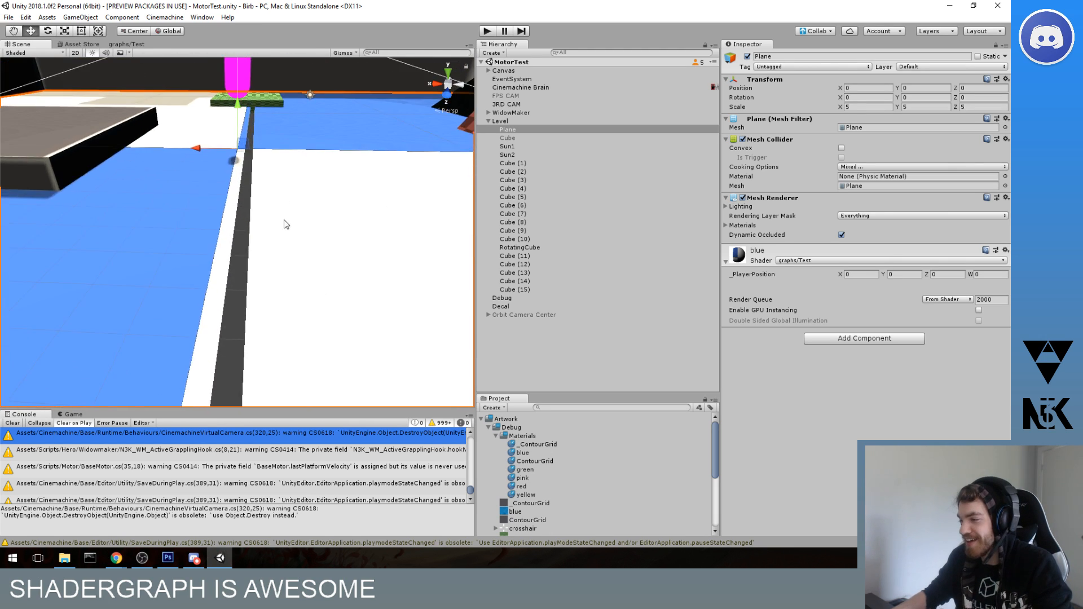
- Set the blue material's _PlayerPosition X value to 0.85 for the floor plane
mouse_move(286, 225)
middle_mouse_down()
mouse_move(281, 196)
mouse_move(263, 190)
mouse_move(271, 223)
middle_mouse_up()
scroll(277, 190, "up", 3)
left_click_drag(844, 275, 848, 303)
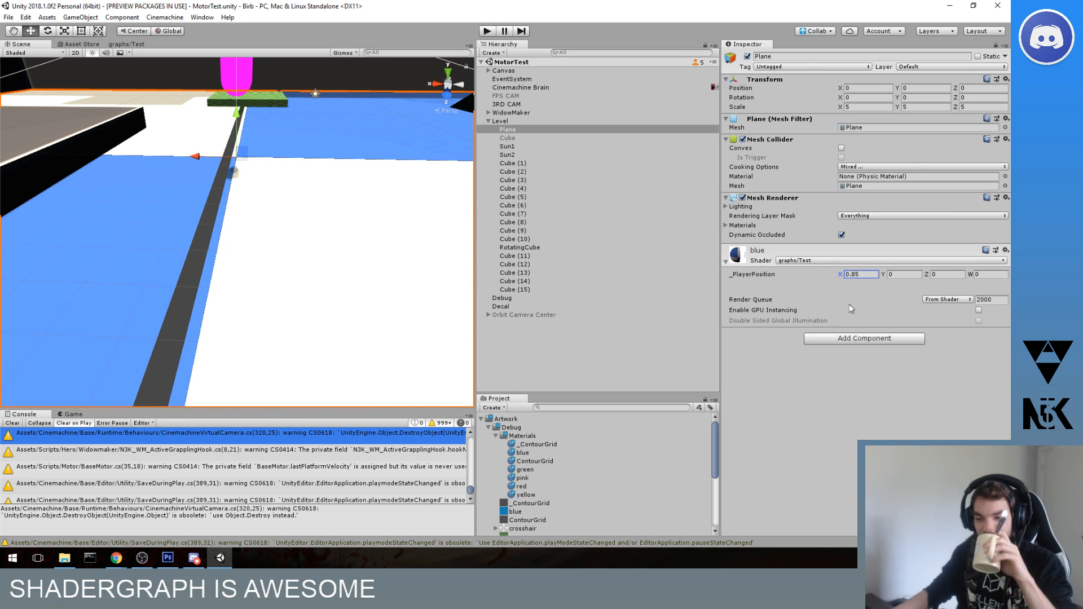
mouse_move(167, 564)
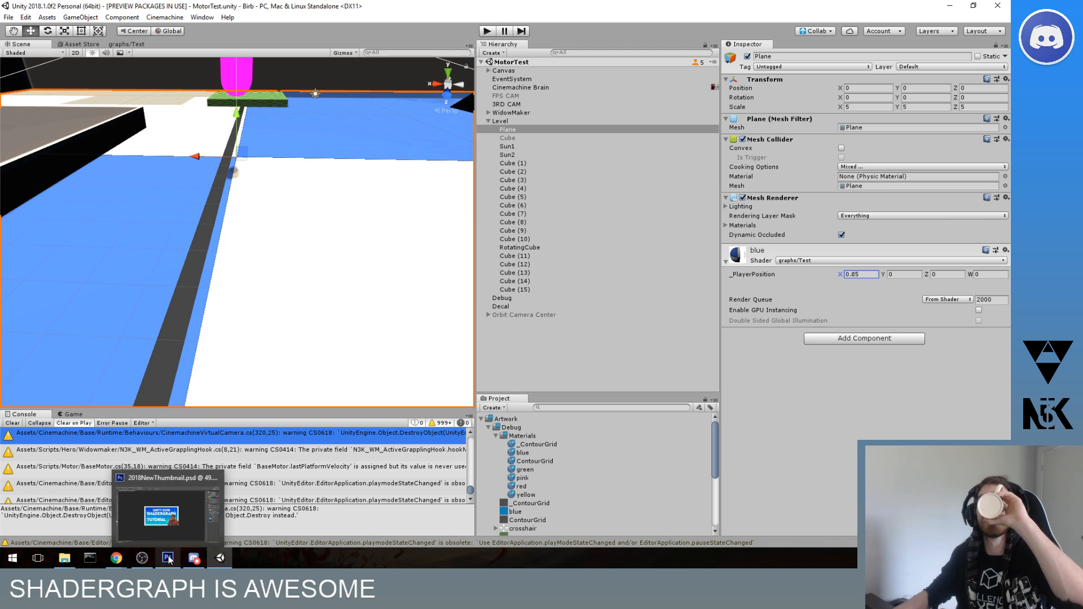
- Set the Polygon node's Width to 5 in the Test graph, save the asset and return to the Scene view
left_click(127, 45)
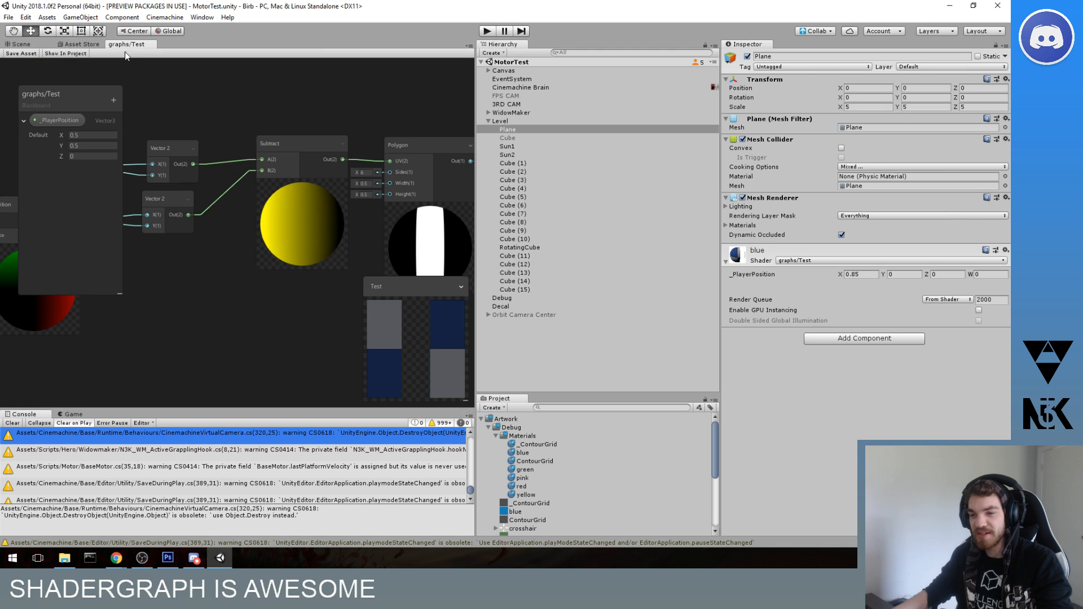
mouse_move(256, 238)
middle_mouse_down()
mouse_move(222, 241)
mouse_move(238, 238)
middle_mouse_up()
scroll(238, 239, "up", 3)
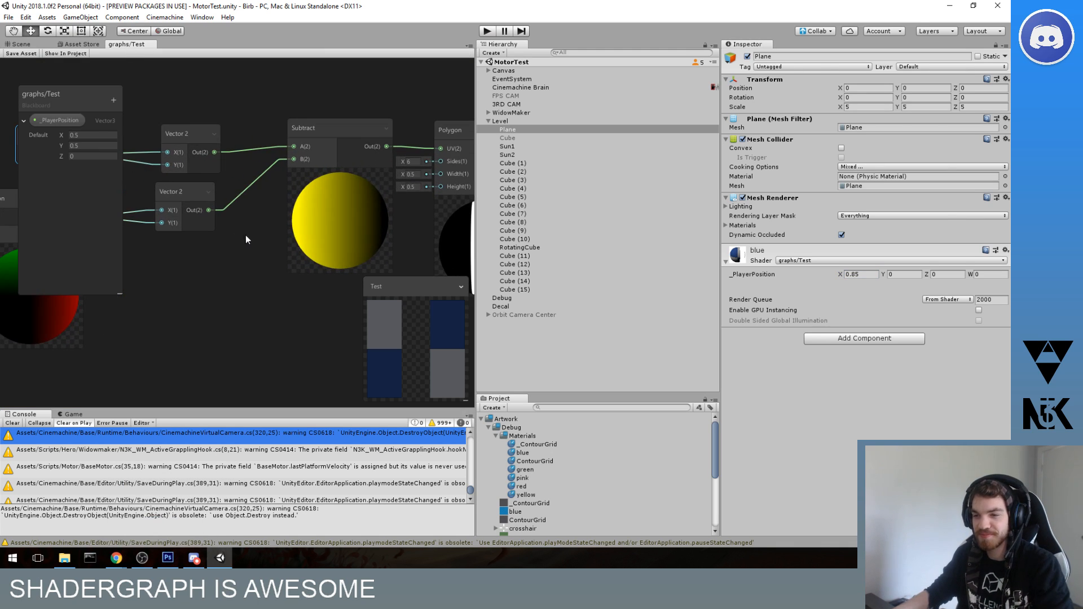
middle_click_drag(293, 215, 197, 215)
middle_click_drag(367, 191, 343, 201)
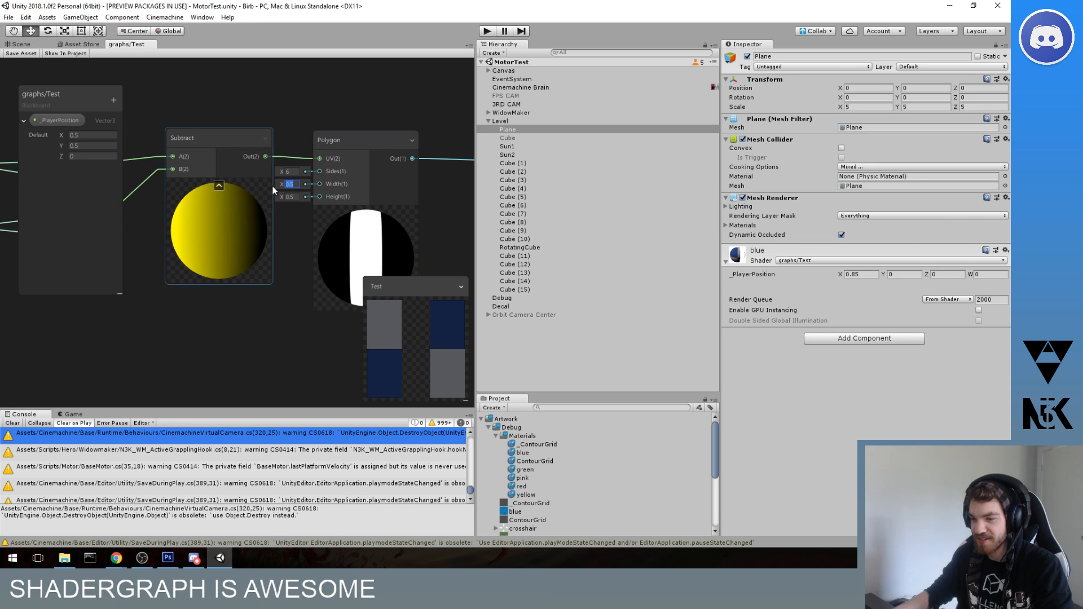
type("1")
left_click(173, 165)
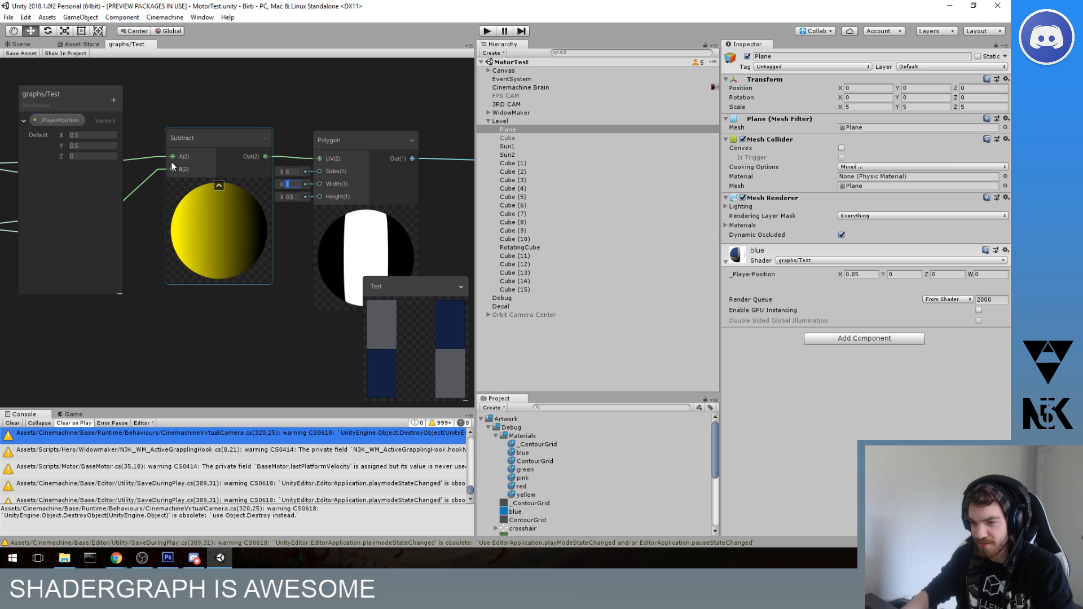
type("5")
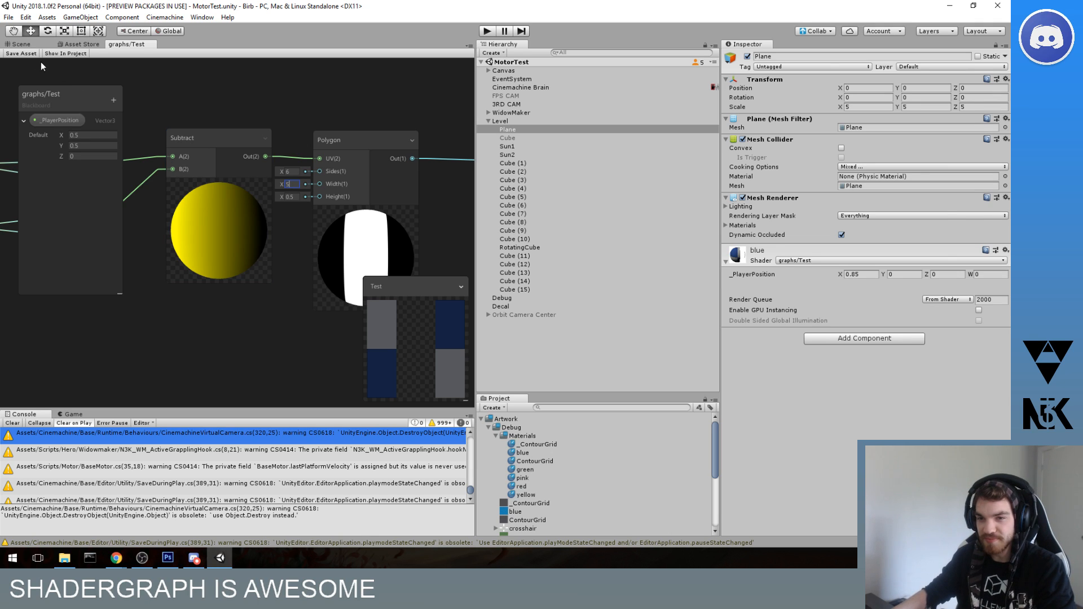
left_click(28, 54)
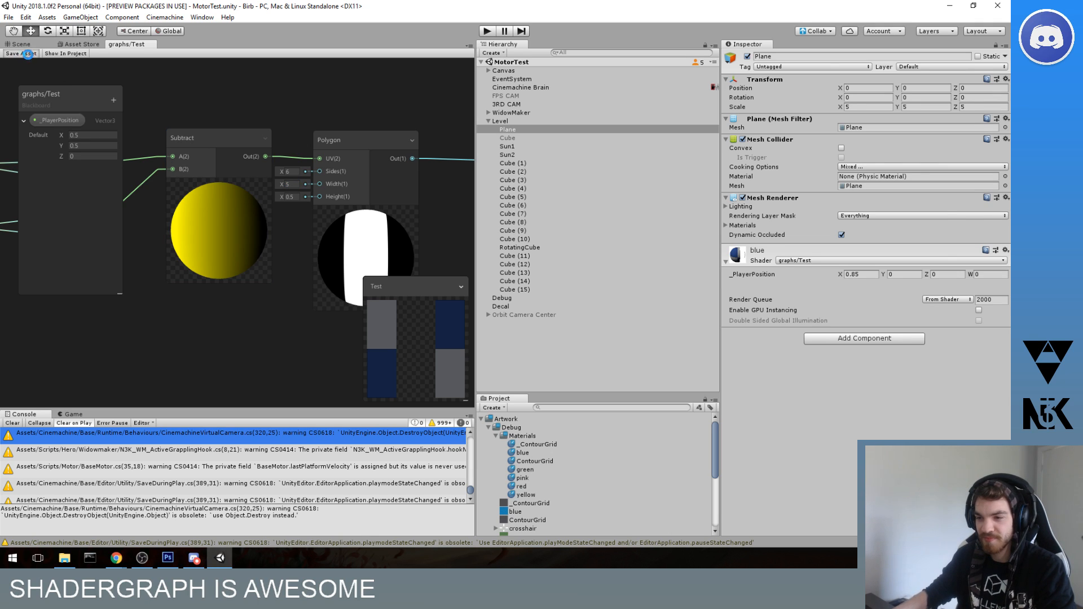
left_click(21, 44)
- Set the Polygon node's Height to 5 in the Test graph and save the asset
left_click(129, 45)
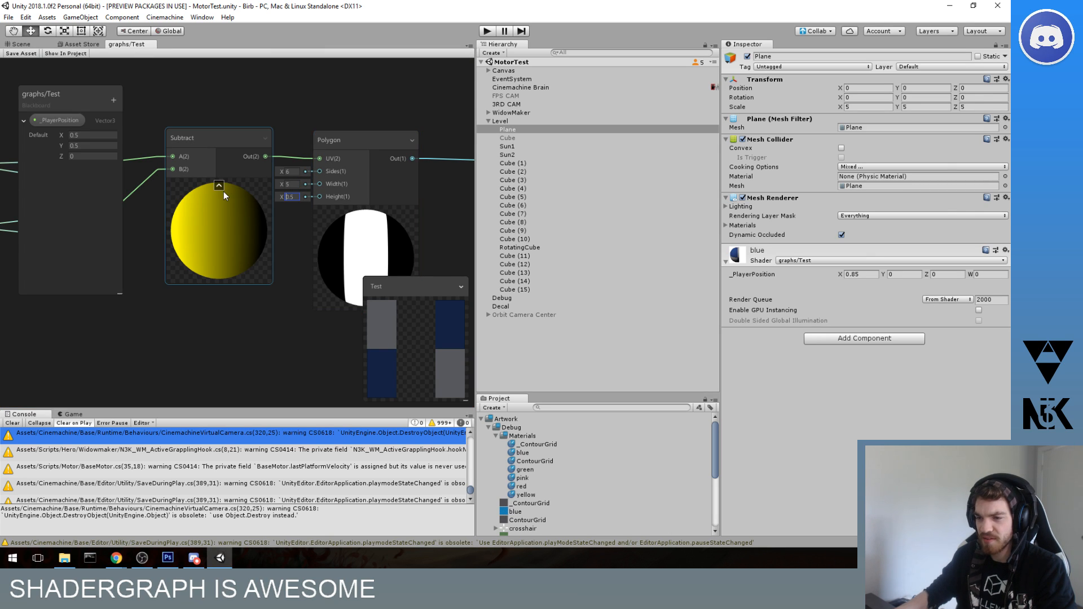
key("Tab")
type("0.")
type("5")
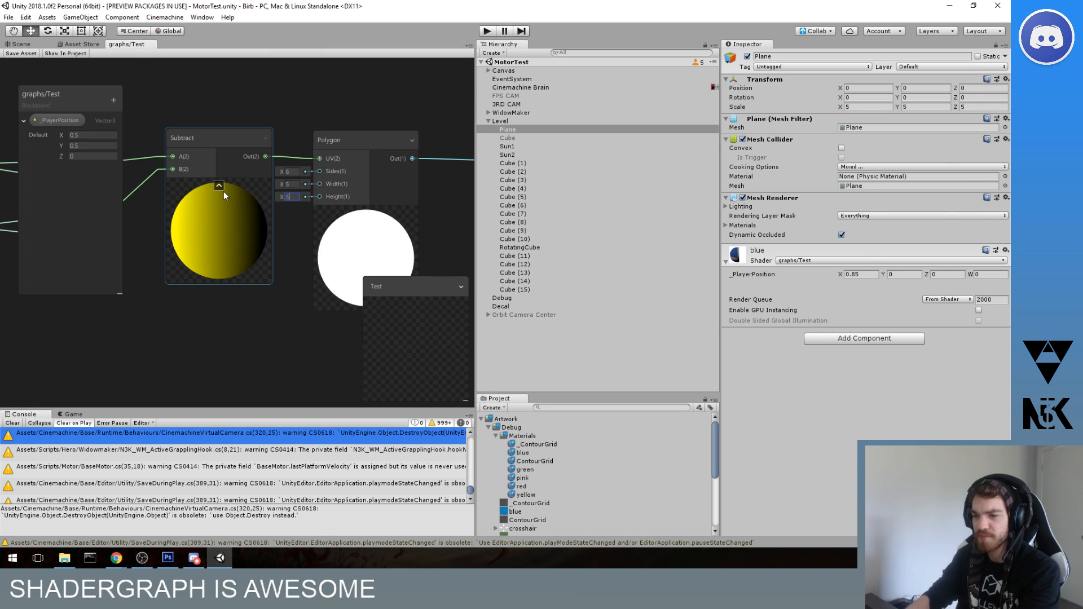
left_click(15, 53)
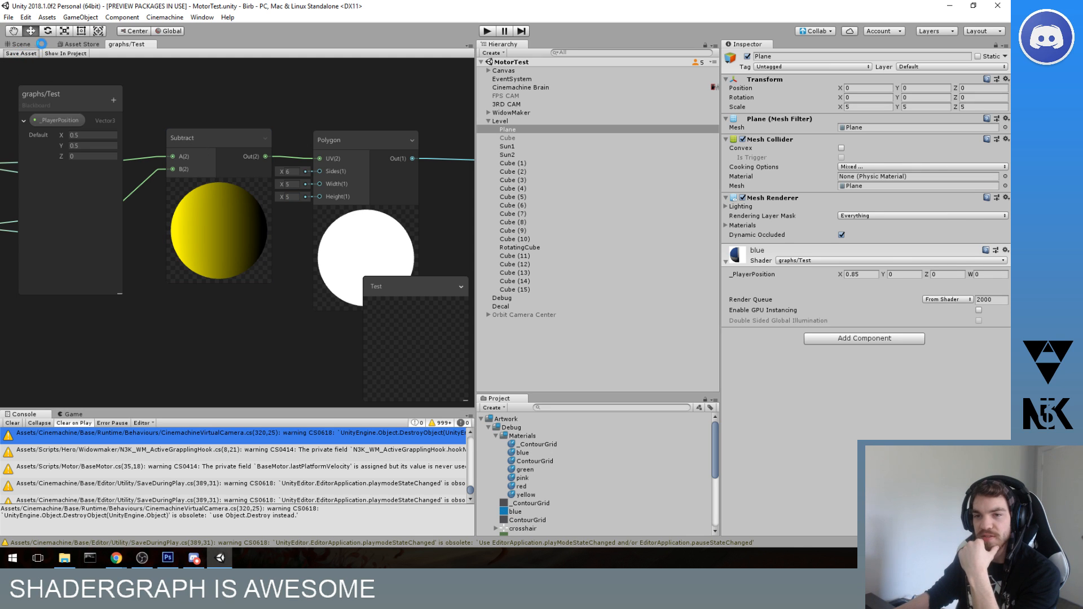
- Examine the widened cut in the floor plane around the player from several angles in the Scene view
left_click(23, 46)
left_click_drag(199, 131, 286, 255, "alt")
scroll(286, 255, "down", 5)
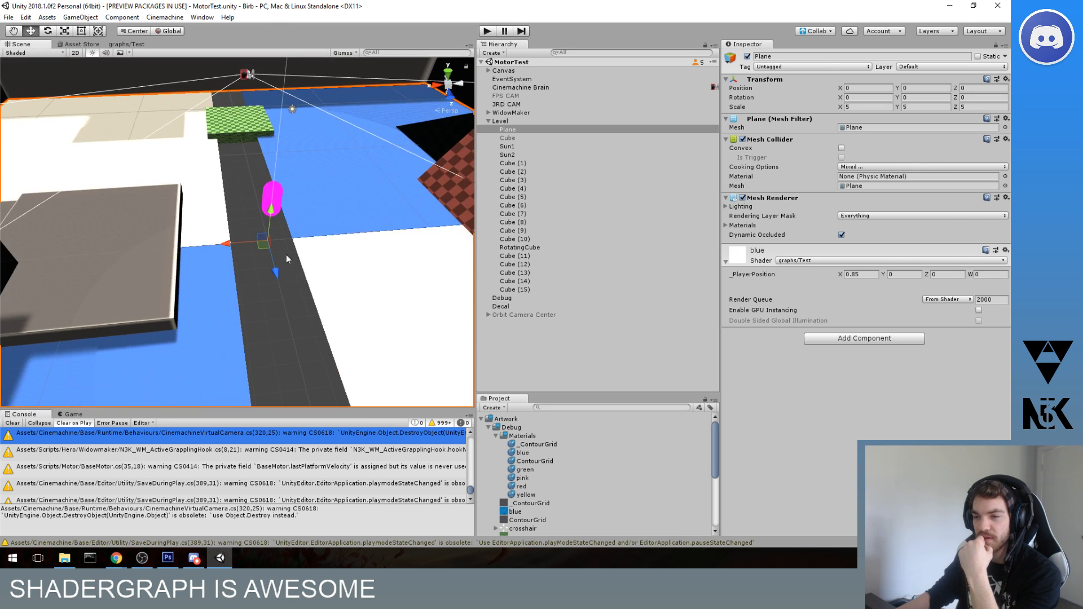
right_click_drag(290, 296, 337, 310)
scroll(209, 258, "down", 3)
scroll(210, 255, "up", 3)
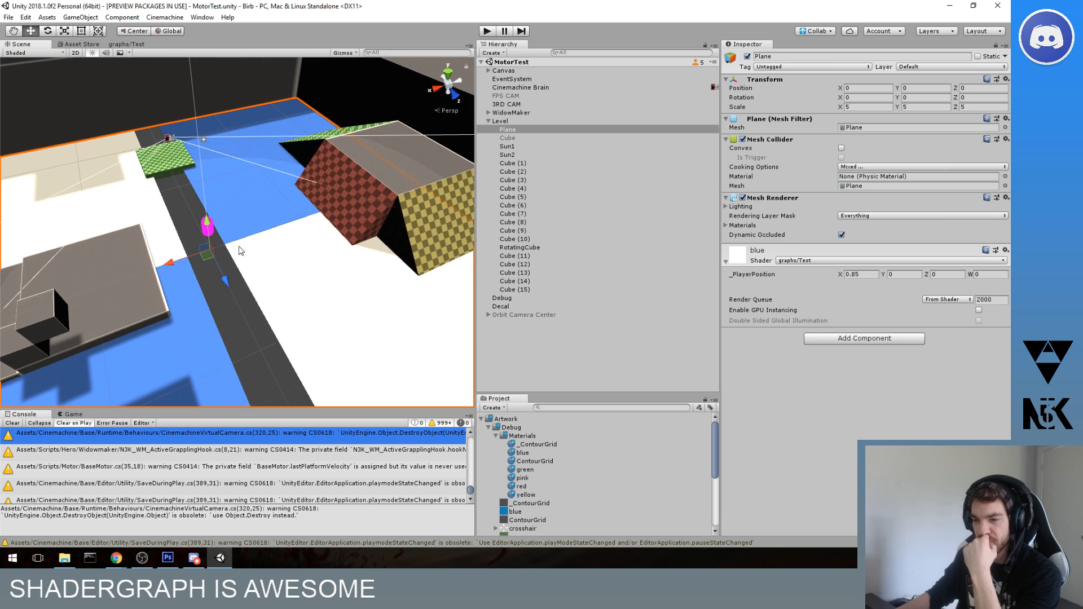
right_click_drag(269, 247, 208, 252)
scroll(208, 250, "up", 3)
middle_click_drag(251, 266, 205, 232)
key("t")
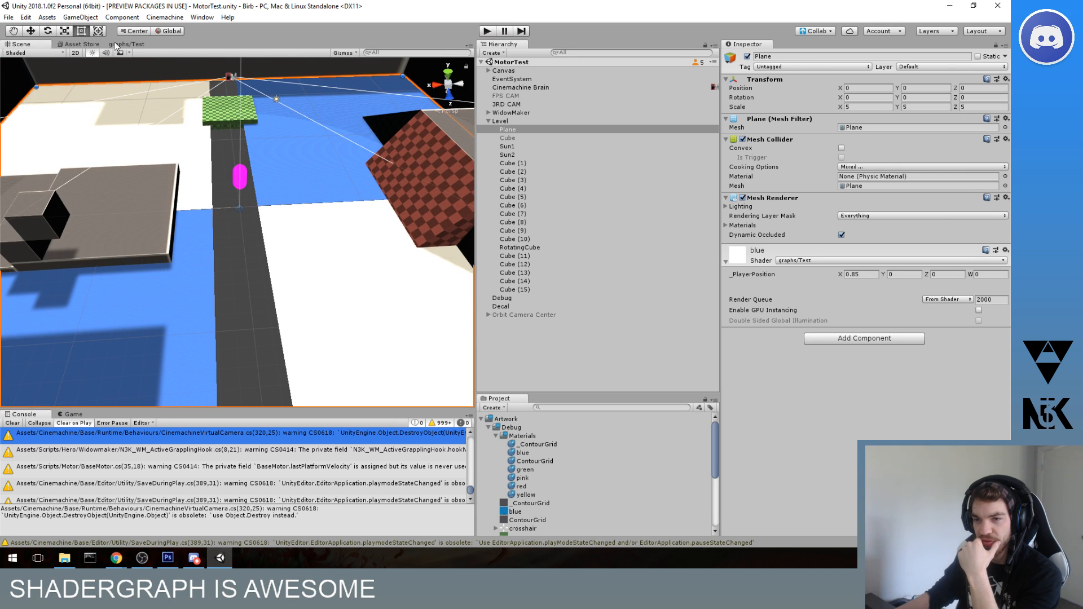
left_click(35, 33)
- Enable the Red channel on the Invert Colors node in the Test graph and save the asset
left_click(129, 45)
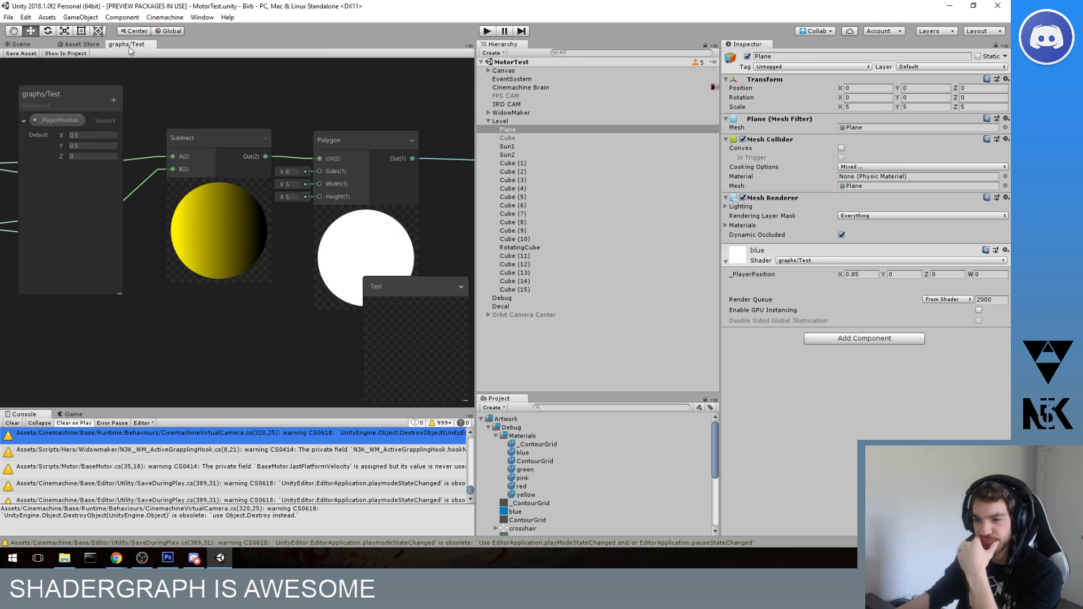
scroll(336, 171, "up", 5)
middle_click_drag(336, 172, 283, 195)
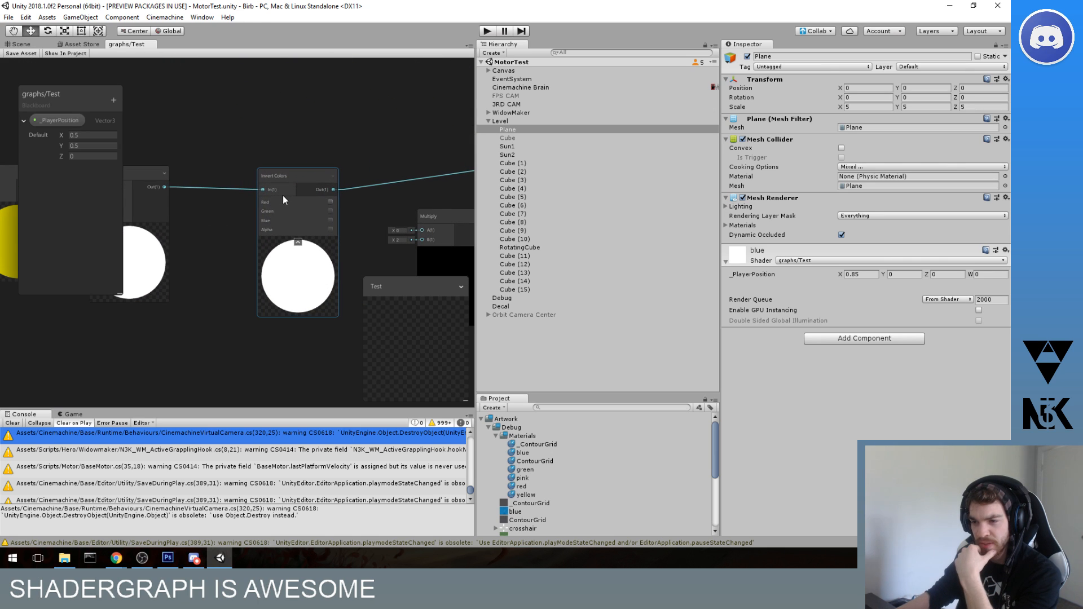
left_click(328, 201)
scroll(397, 179, "up", 1)
middle_click_drag(397, 180, 299, 118)
scroll(277, 154, "down", 2)
middle_click_drag(340, 161, 285, 180)
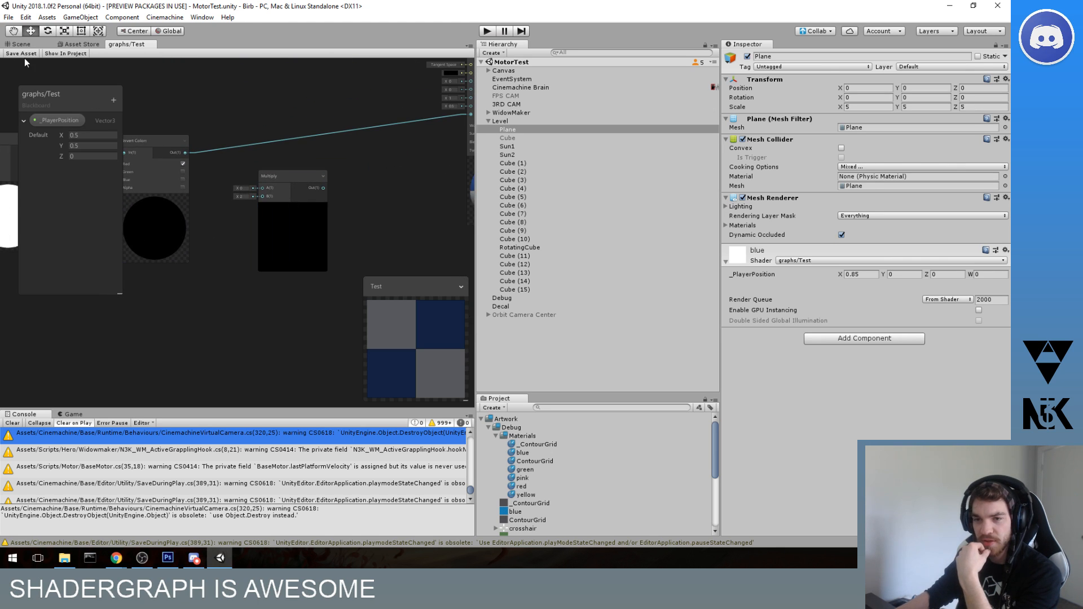
- Inspect the floor plane with the inverted polygon mask in the Scene view
left_click(19, 45)
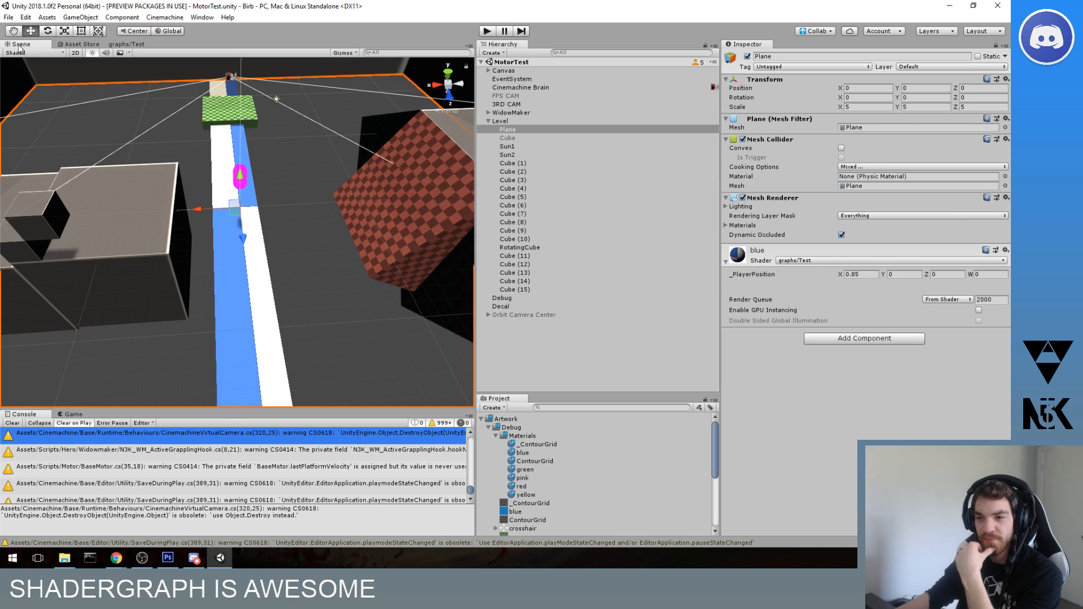
scroll(241, 242, "down", 2)
scroll(241, 241, "up", 3)
middle_click_drag(241, 242, 179, 184)
scroll(384, 223, "up", 2)
scroll(384, 227, "down", 2)
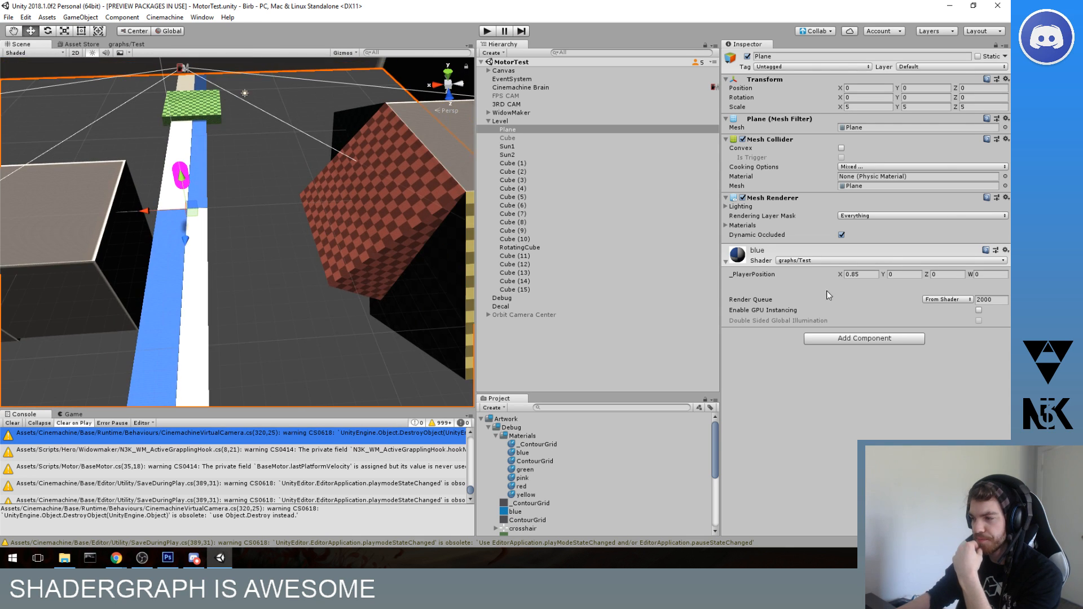
- Try shifting the blue material's _PlayerPosition X to -1.21, then undo the change
left_click_drag(841, 279, 790, 271)
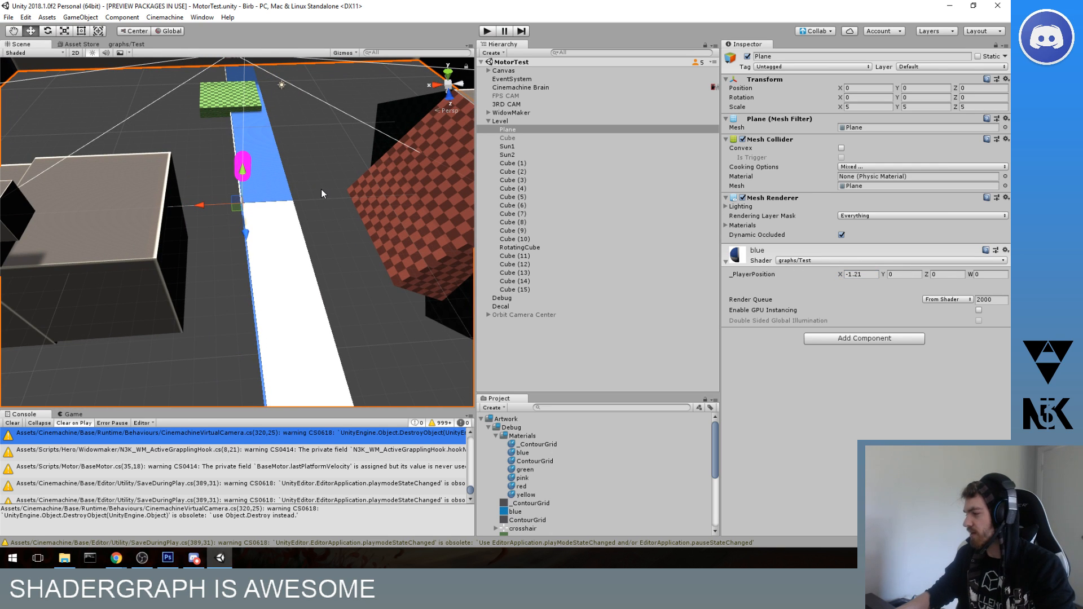
key("ctrl+z")
scroll(367, 202, "up", 3)
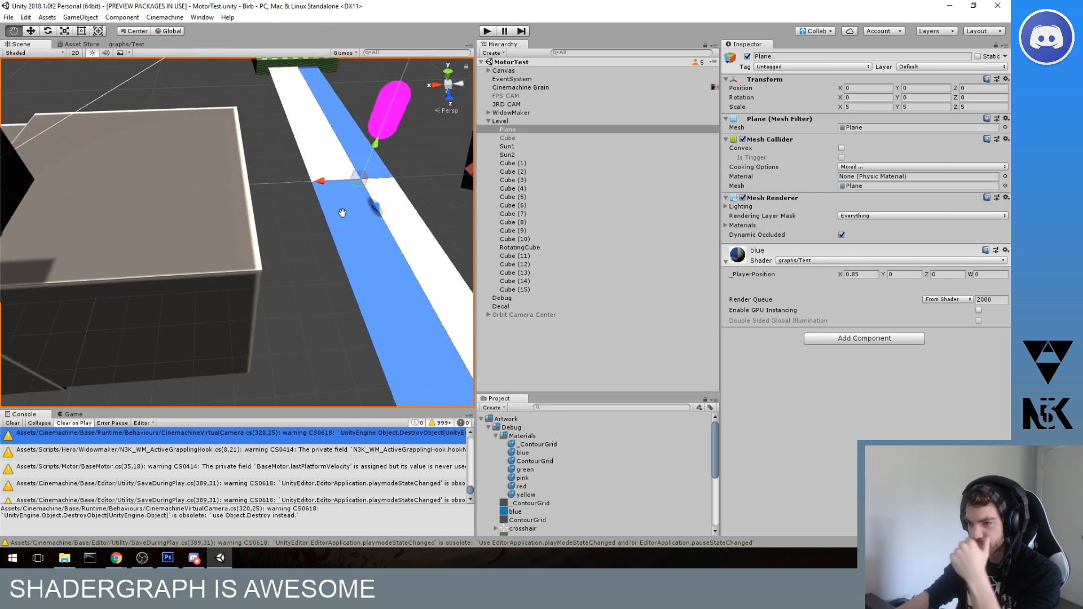
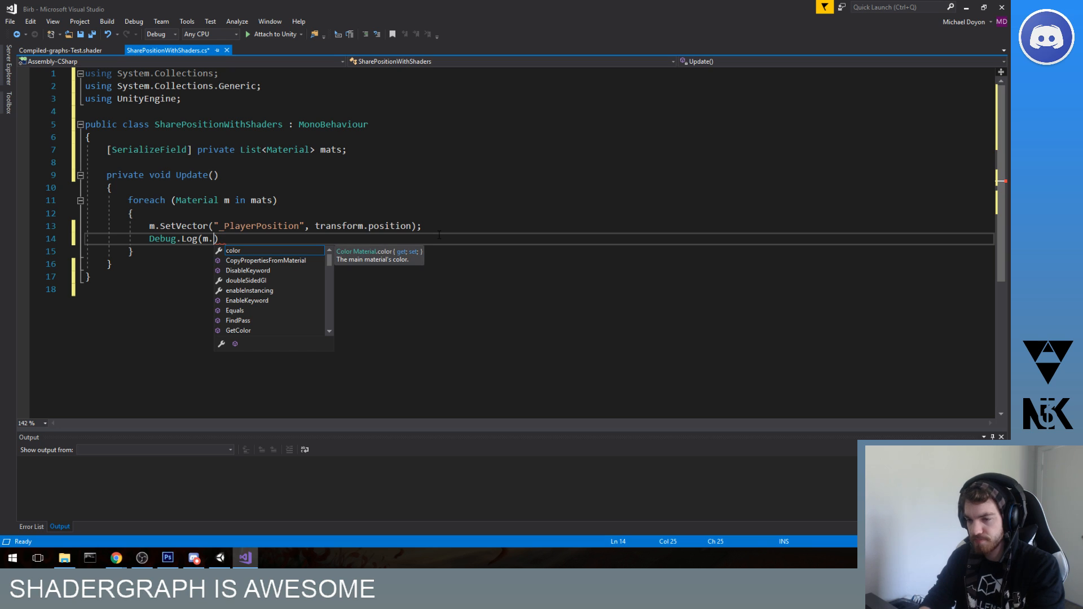
- Log m.name after the SetVector call in SharePositionWithShaders.cs, save the script and run the scene in Unity
key("ctrl+s")
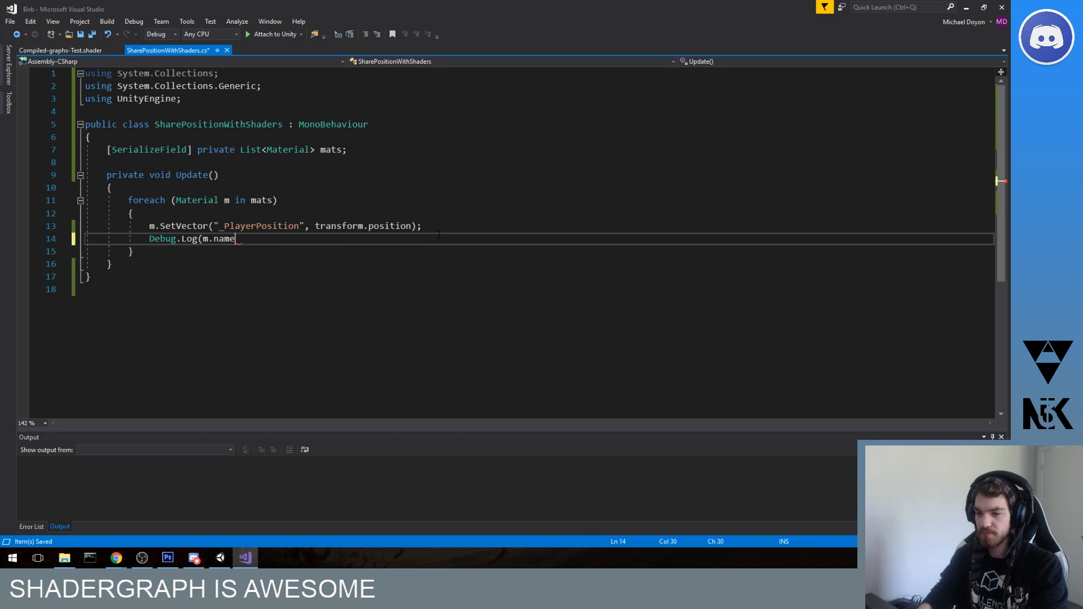
key("alt+Tab")
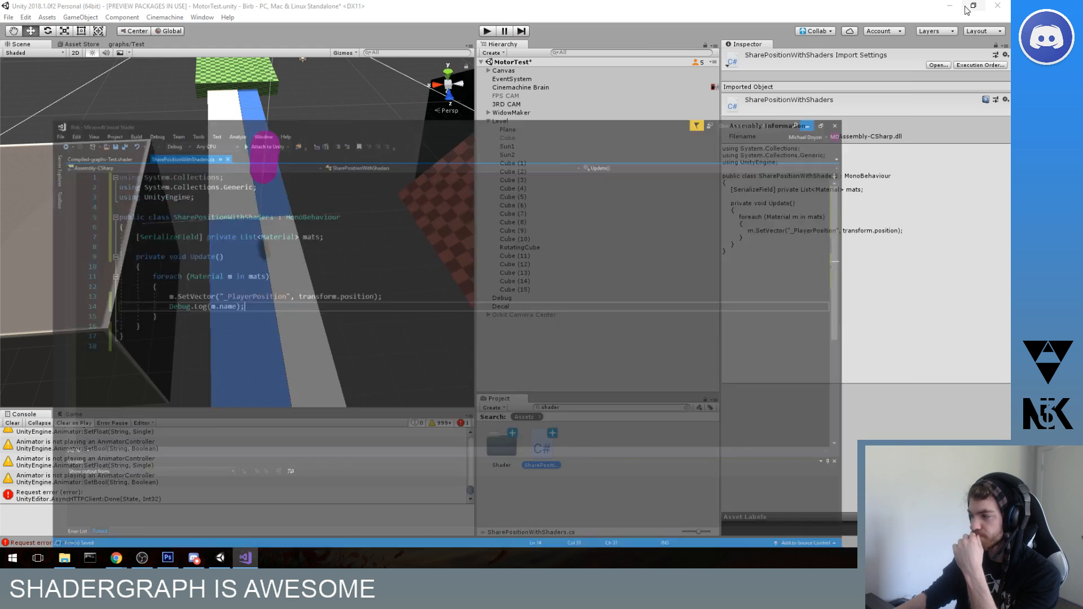
left_click(488, 32)
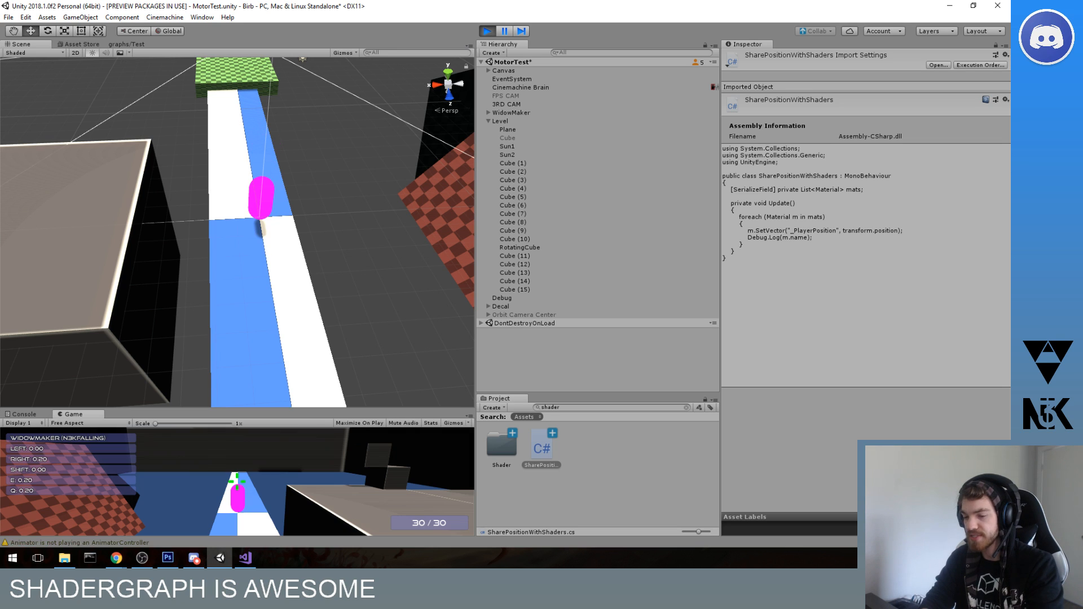
- Inspect the Debug.Log entry in the Console with repeated messages collapsed, and stop Play mode
key("super")
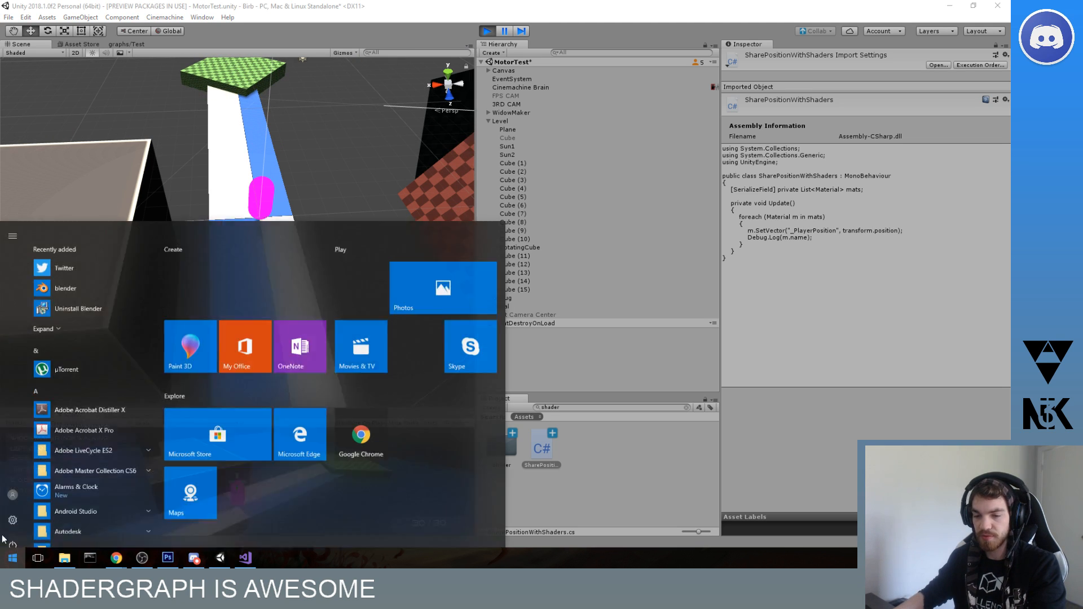
left_click(800, 449)
left_click(24, 414)
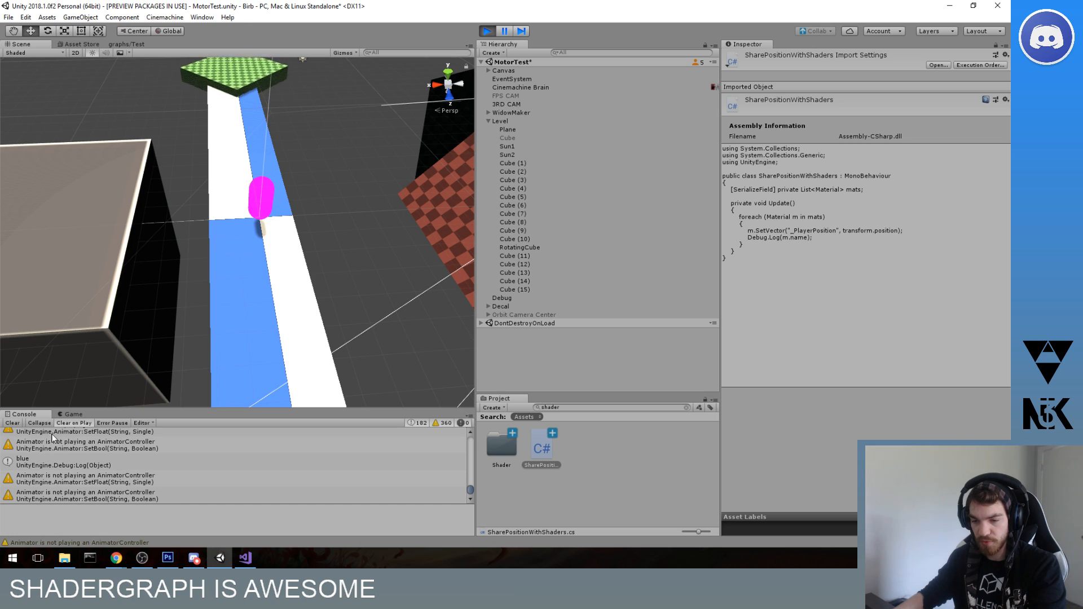
left_click(45, 462)
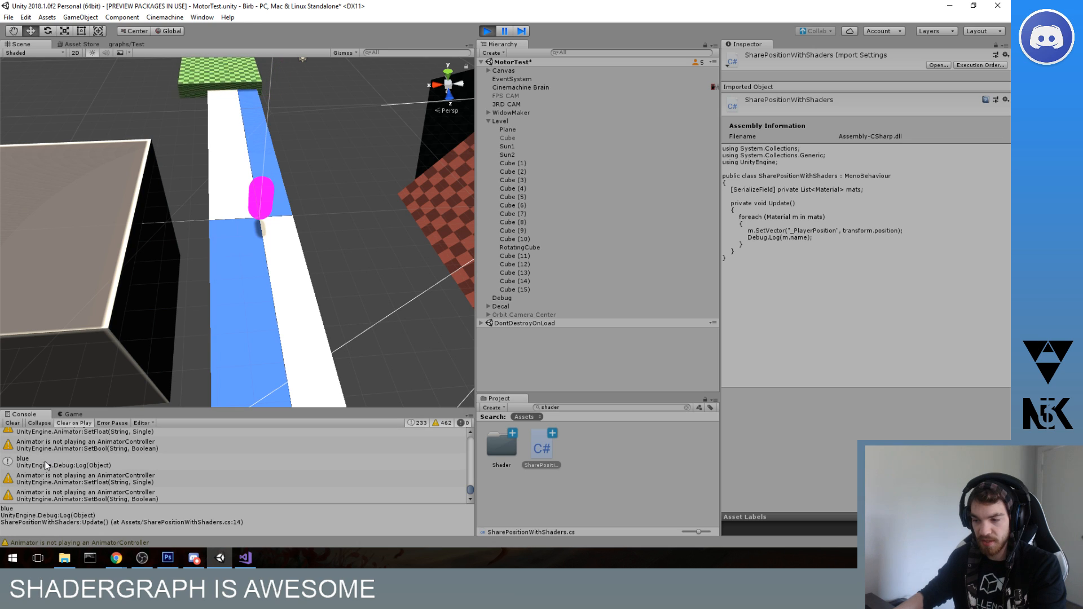
left_click(12, 423)
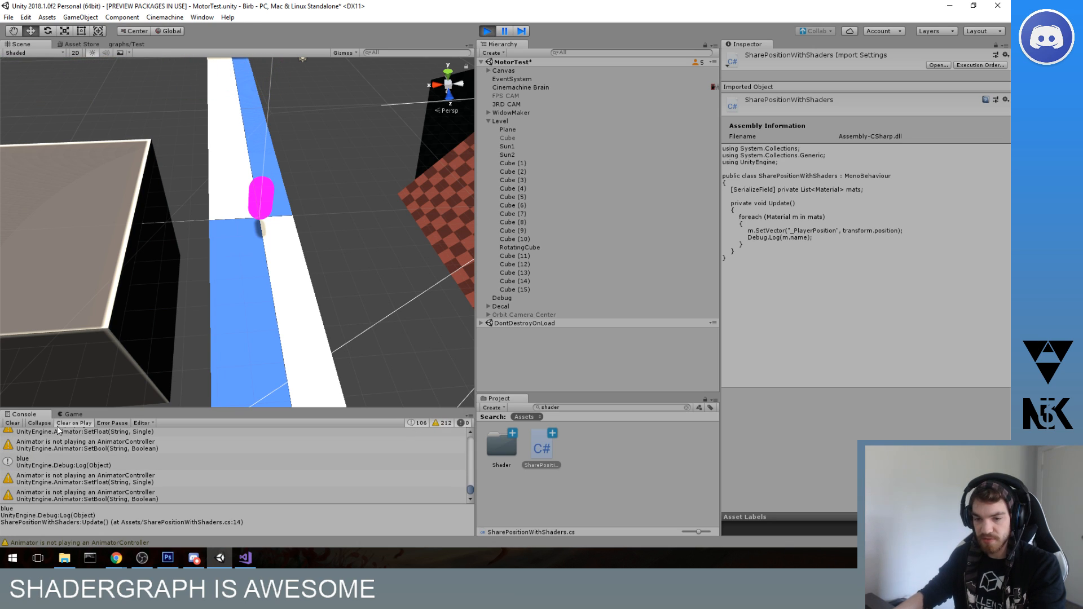
left_click(36, 425)
left_click(486, 31)
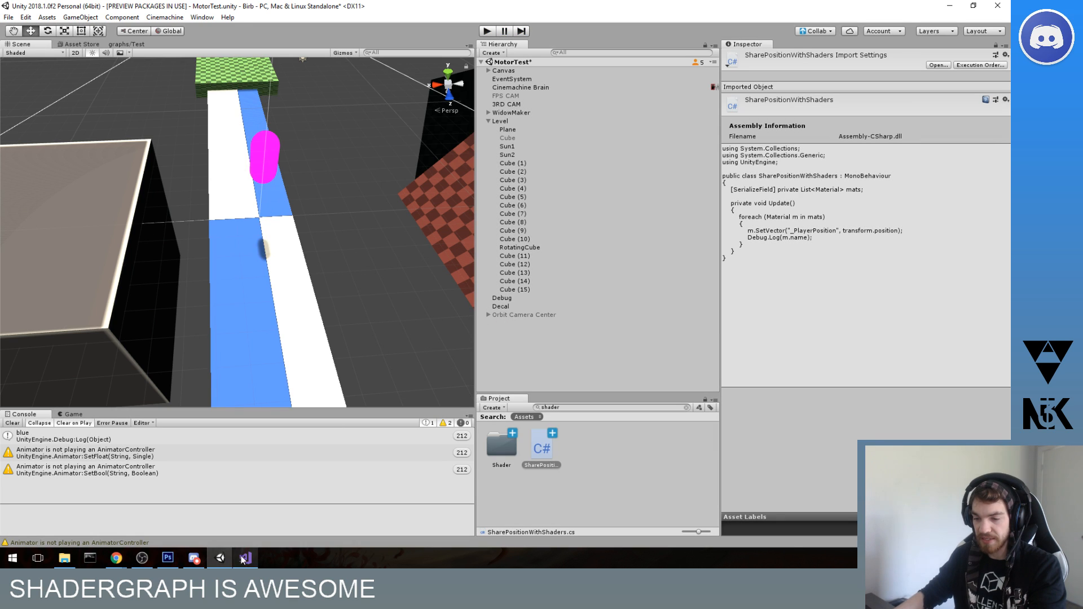
- Switch to Visual Studio and delete the Debug.Log line from the foreach loop
left_click(245, 558)
left_click_drag(246, 239, 68, 240)
key("BackSpace")
key("BackSpace")
- Replace the SetVector call with m.HasProperty("_PlayerPosition"), dropping the transform.position argument, and save the script
double_click(198, 229)
key("BackSpace")
type("set")
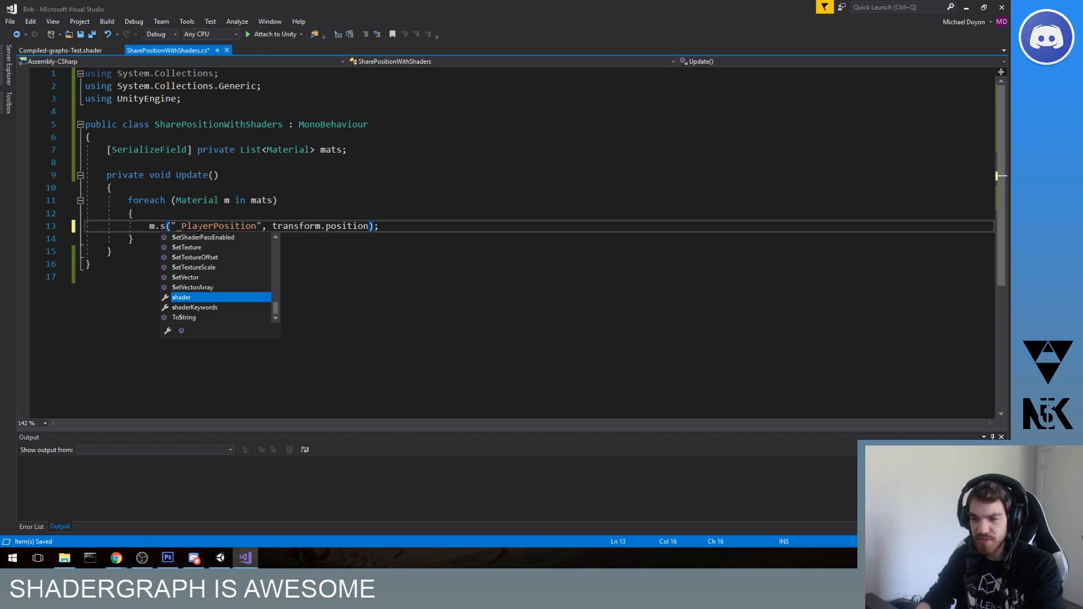
key("BackSpace")
key("BackSpace")
key("BackSpace")
type("prop")
key("Down")
key("Tab")
key("ctrl+s")
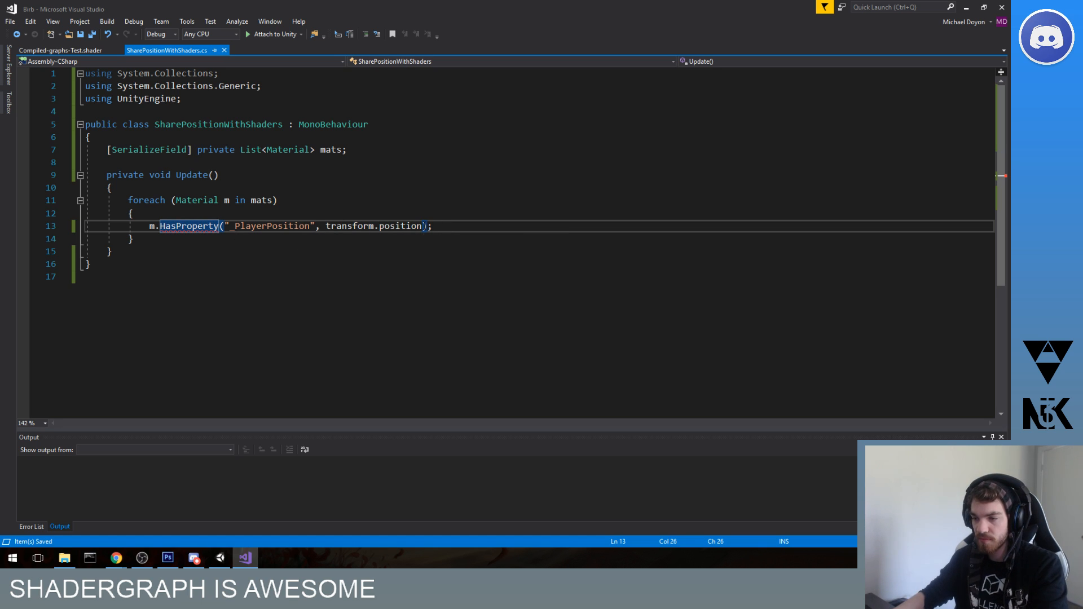
left_click_drag(423, 226, 315, 225)
key("BackSpace")
key("ctrl+s")
- Wrap the HasProperty call in Debug.Log() and save the script
left_click(155, 226)
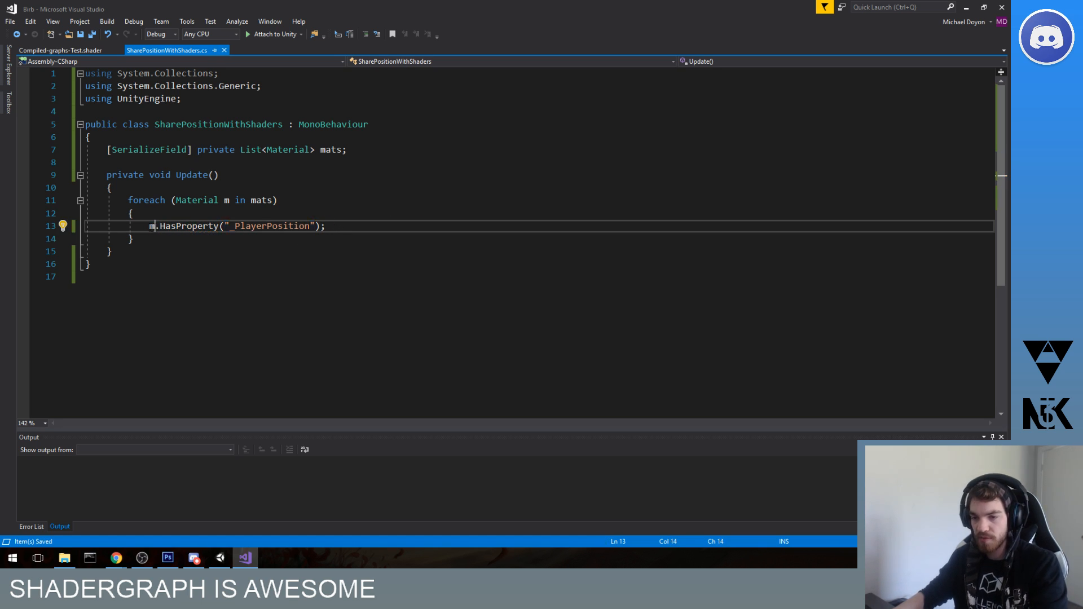
type("Debug.L")
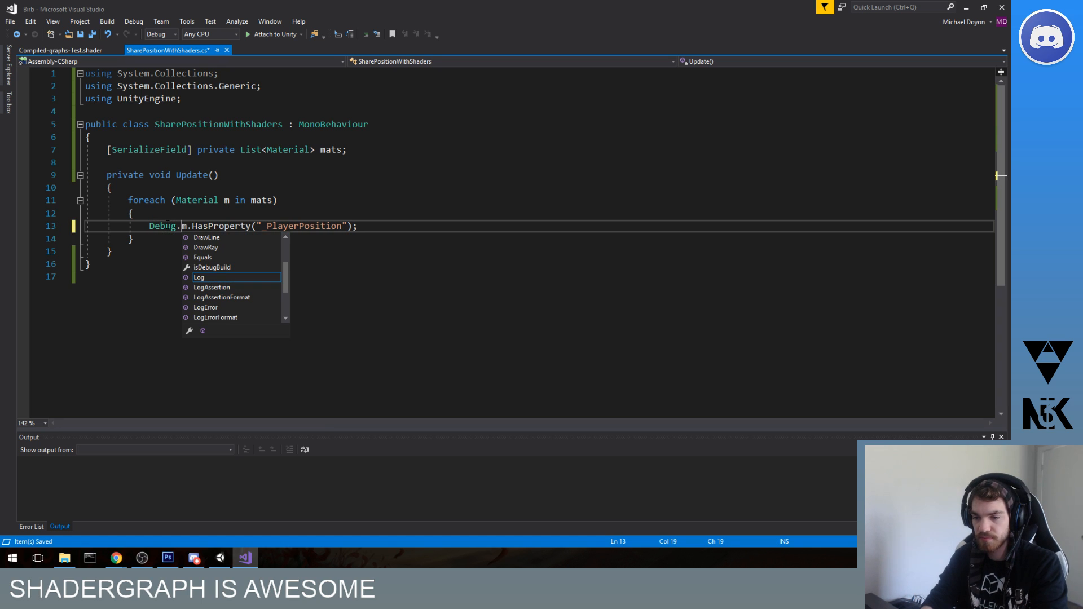
type("og(")
key("ctrl+Right")
key("ctrl+Right")
key("ctrl+Right")
key("ctrl+Right")
key("ctrl+Right")
key("ctrl+Right")
key("ctrl+Right")
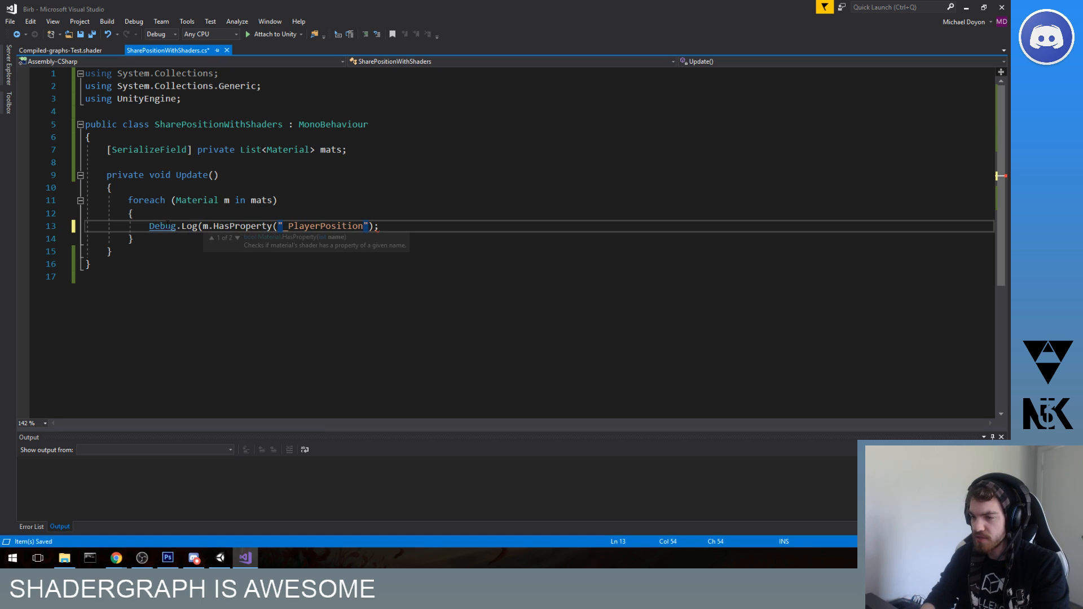
type(")")
key("ctrl+s")
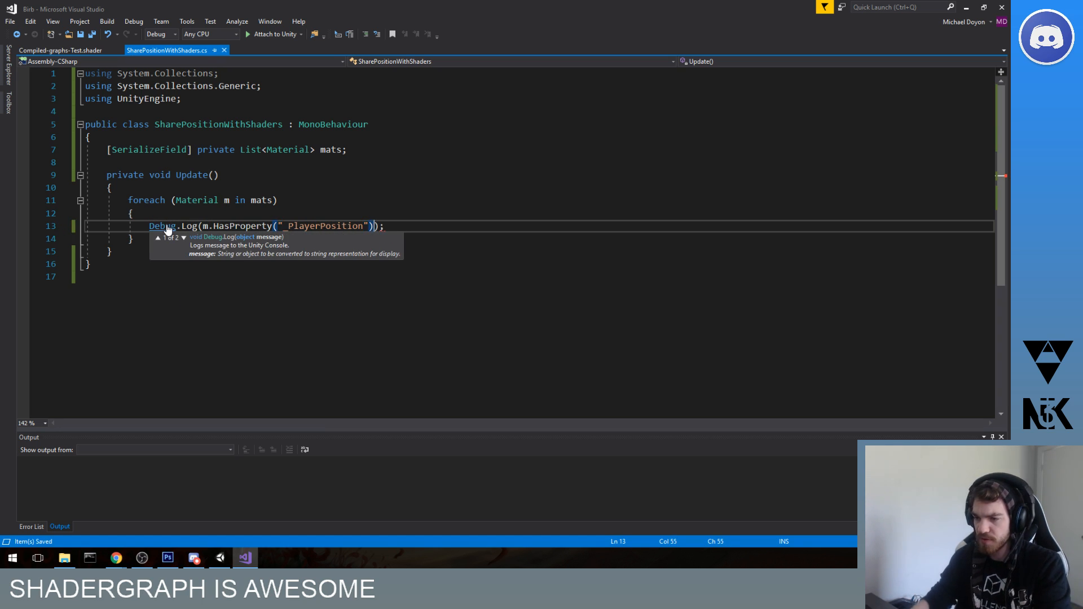
- Switch to Unity, run the scene and move the player sideways in both directions across the floor
left_click(966, 7)
left_click(489, 30)
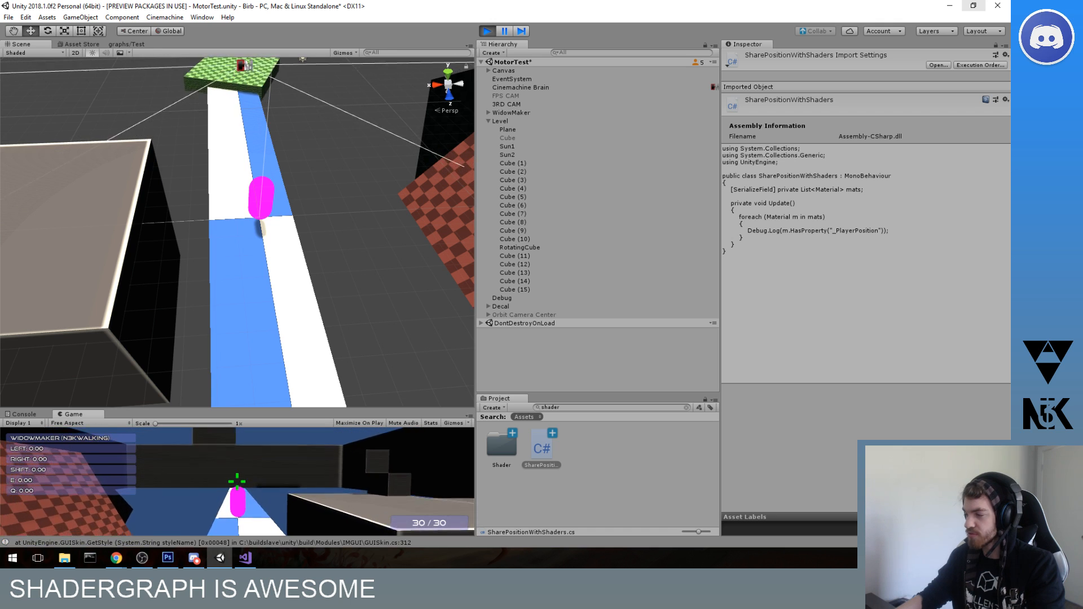
key("d")
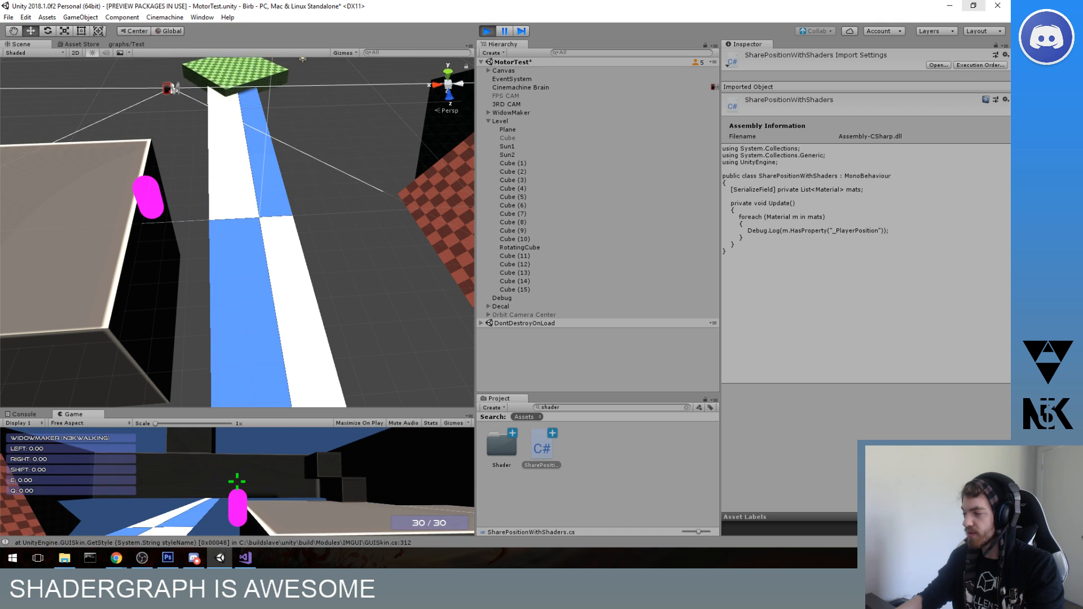
key("a")
key("d")
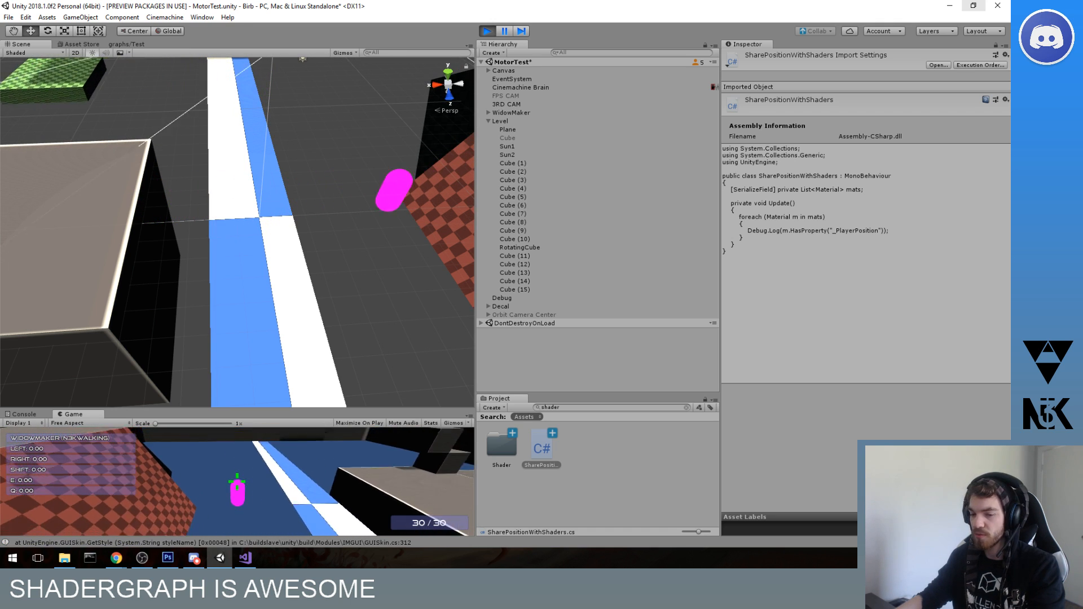
- Examine the HasProperty log entry and the Animator warnings in the Console
key("super")
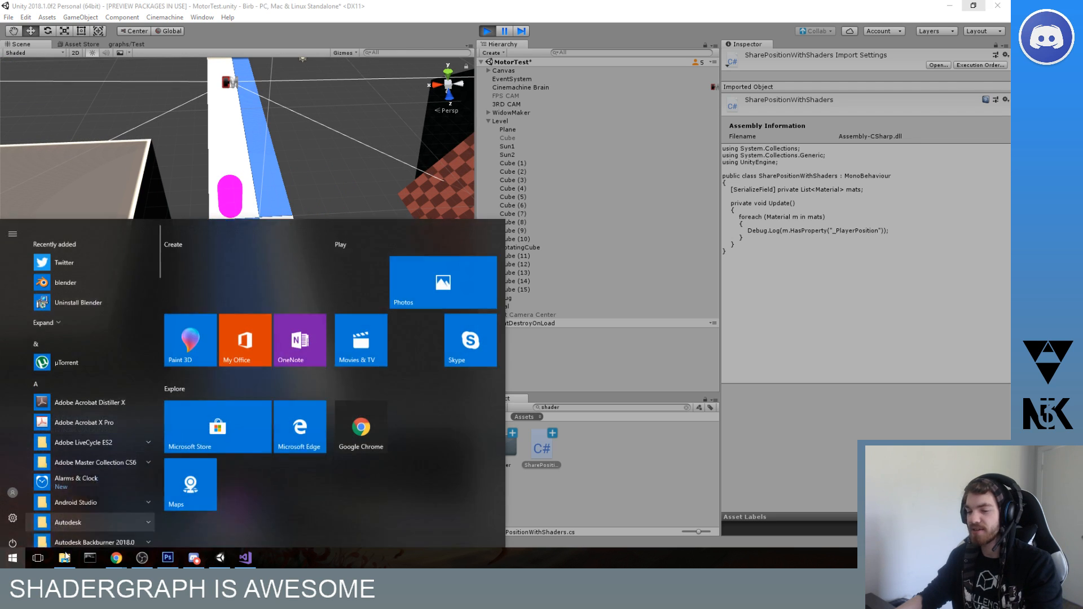
left_click(573, 478)
left_click(26, 415)
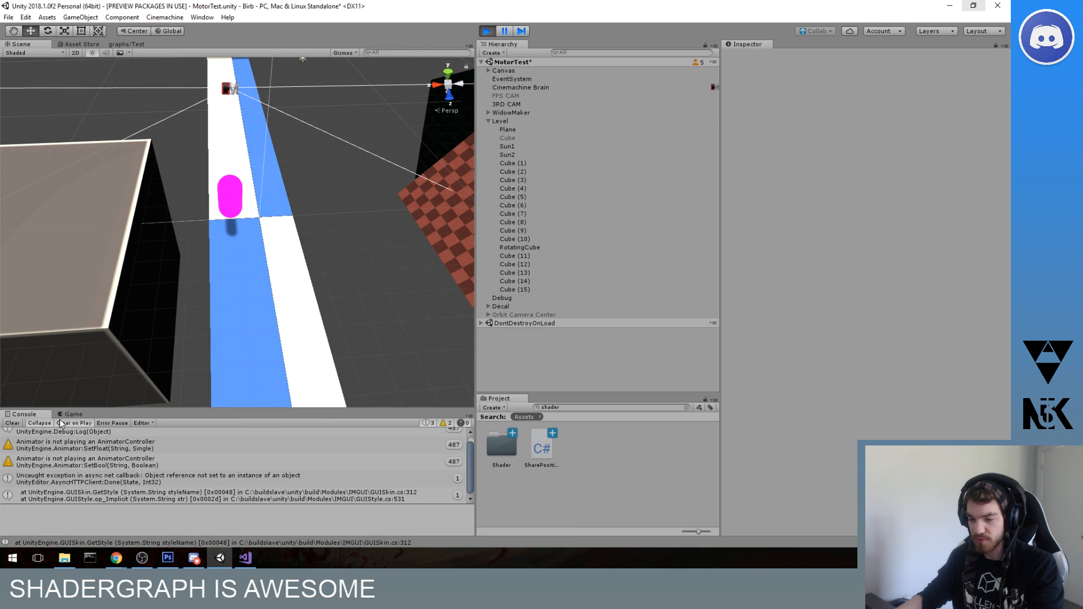
scroll(97, 466, "up", 1)
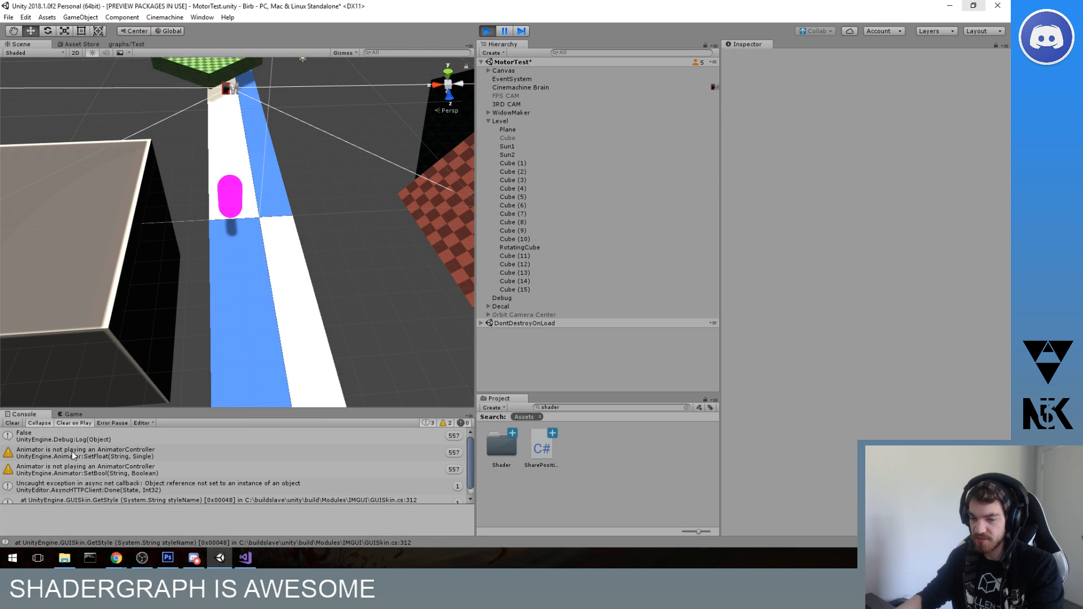
left_click(21, 434)
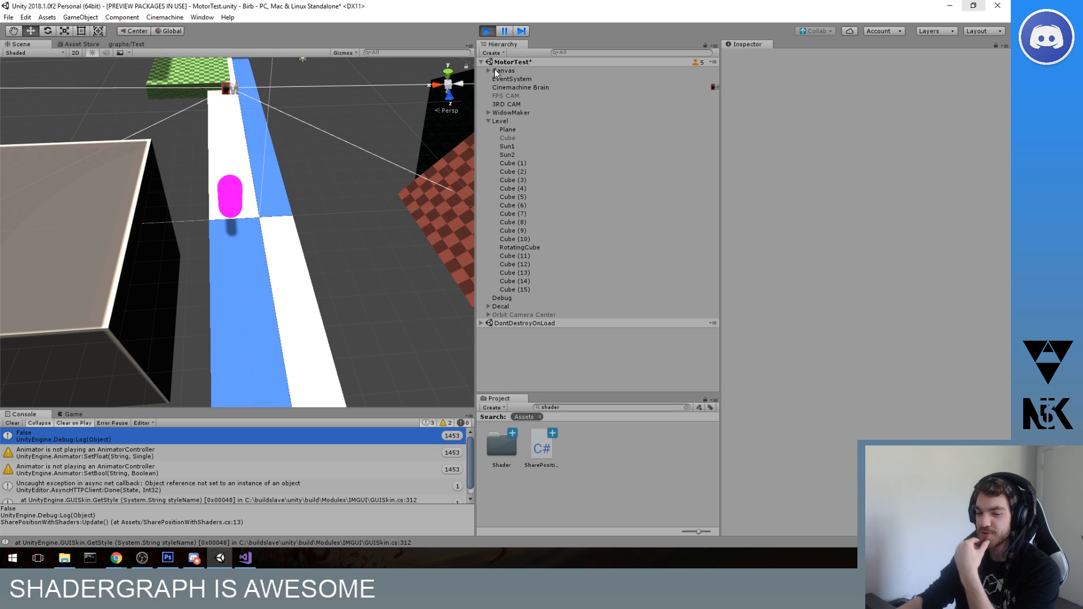
left_click(175, 449)
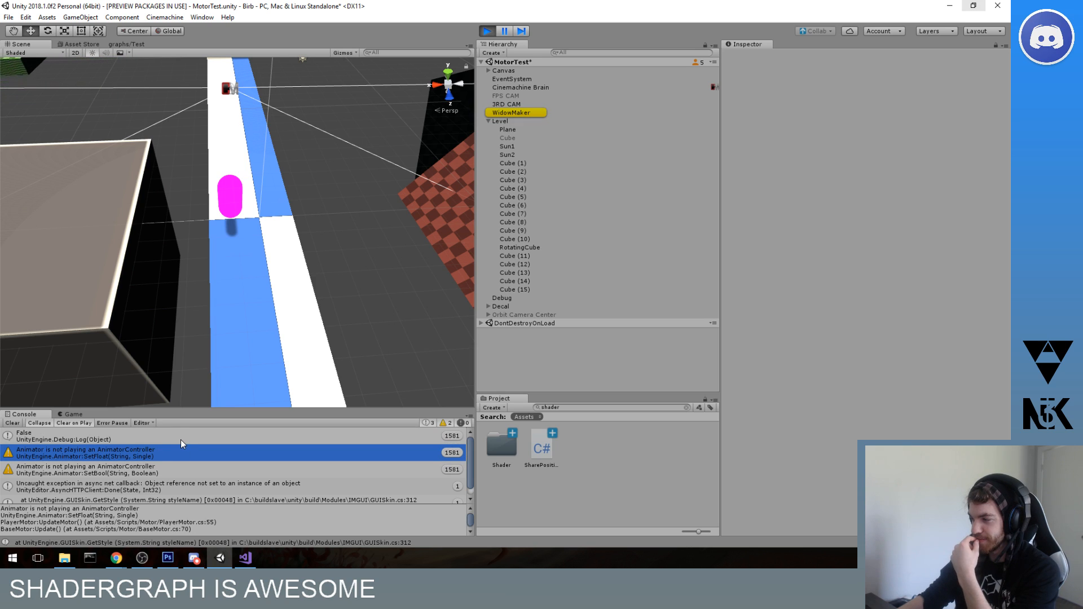
left_click(185, 436)
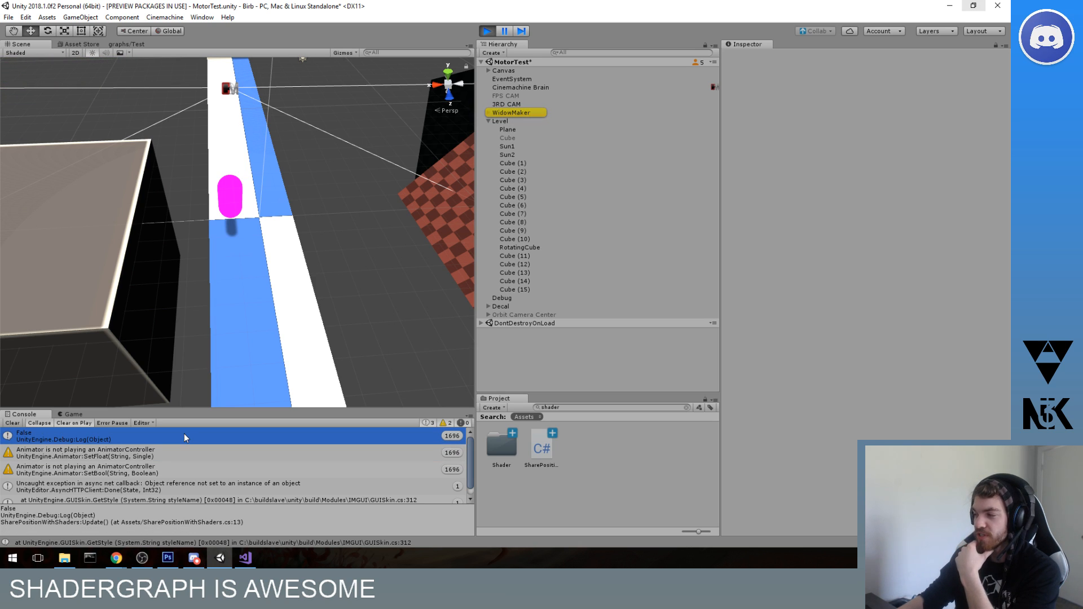
left_click(184, 454)
left_click(164, 441)
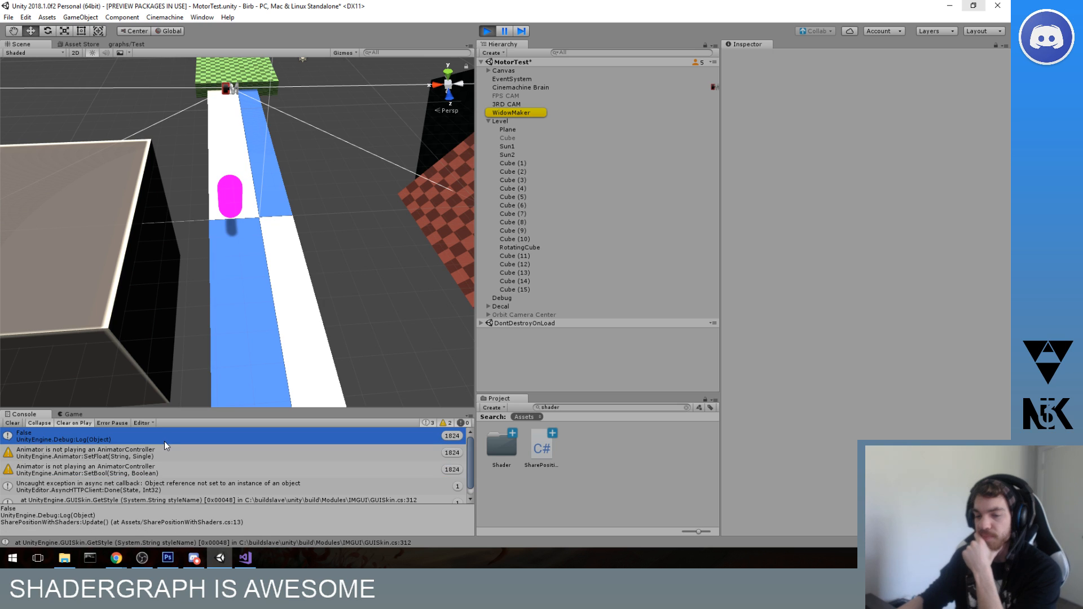
left_click(171, 459)
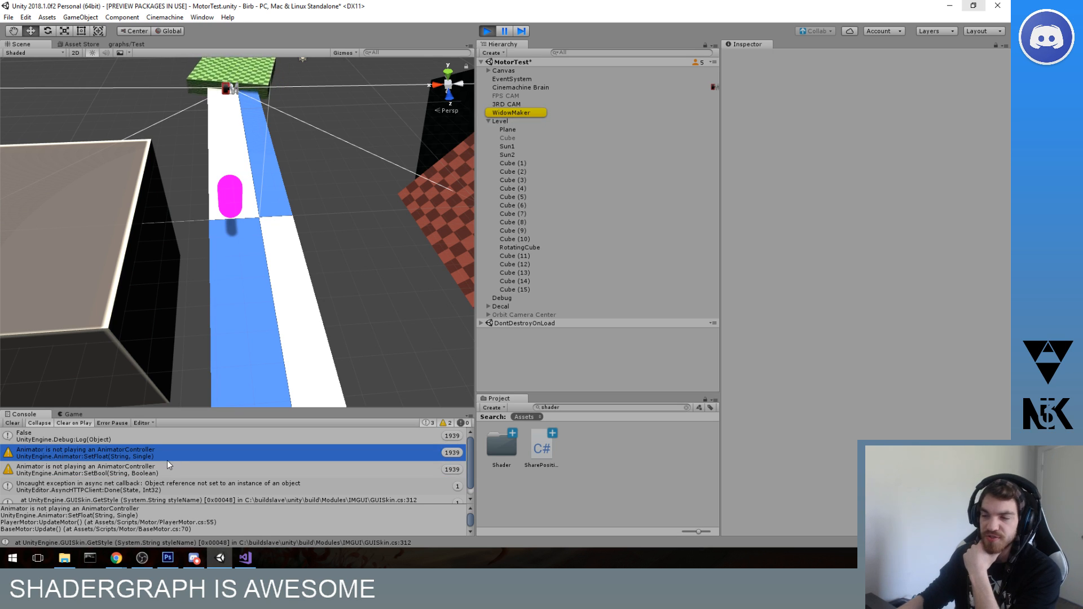
left_click(85, 440)
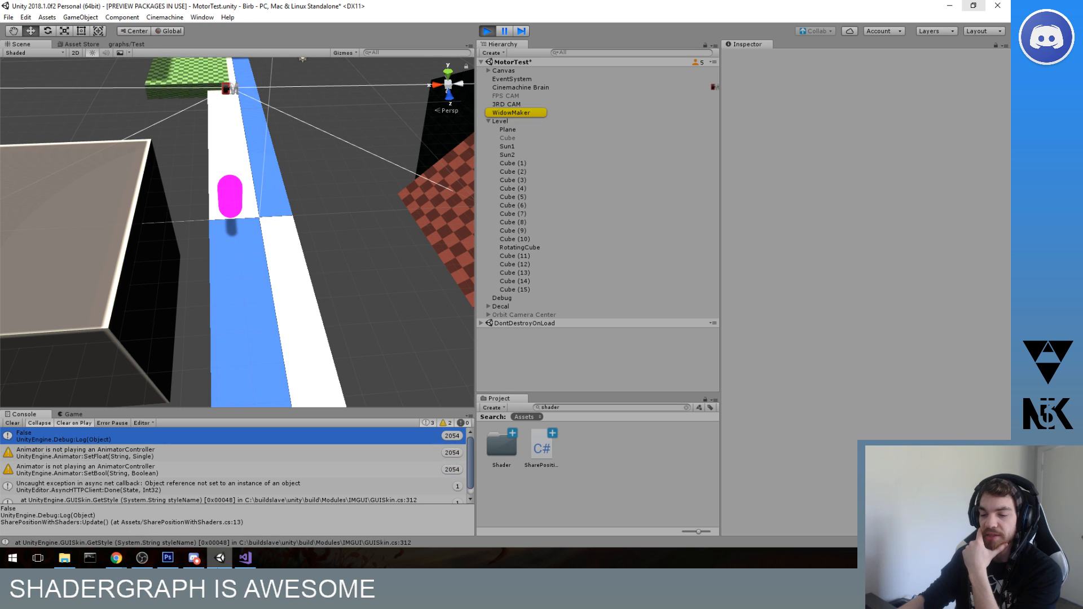
- Switch to Visual Studio and remove the HasProperty("_PlayerPosition") call from inside Debug.Log
left_click(243, 563)
double_click(339, 226)
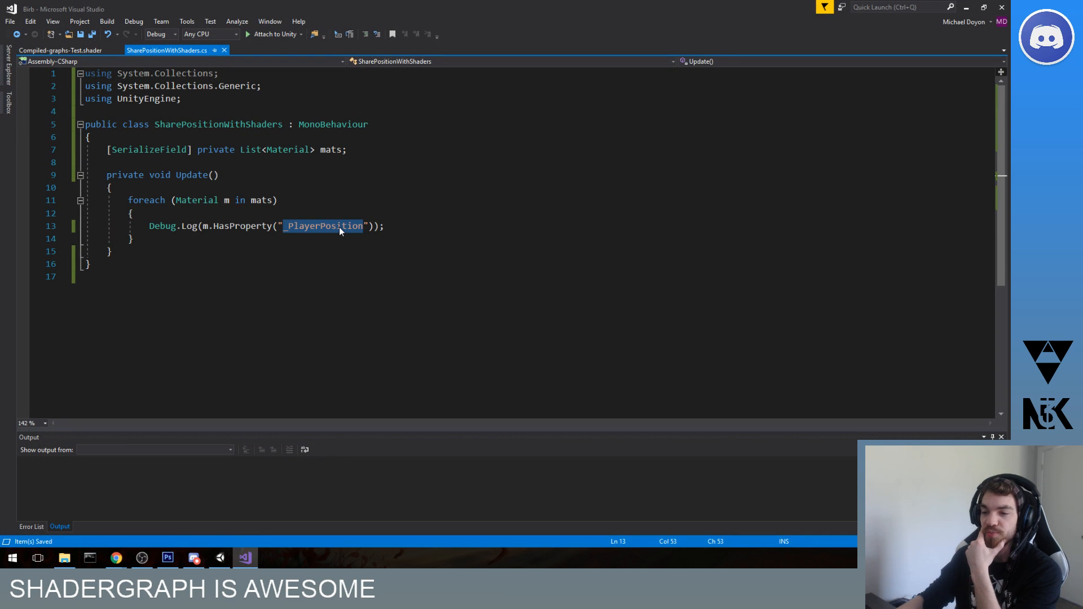
left_click_drag(374, 226, 213, 231)
key("BackSpace")
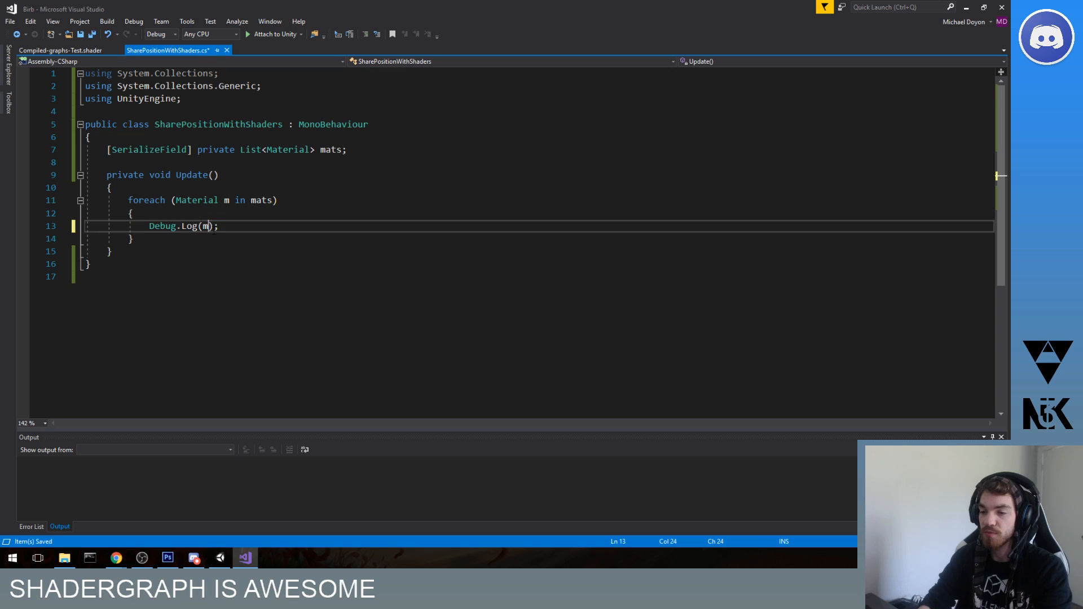
- Search the members of m for "prop" inside Debug.Log, then clear the search text after the dot
type("m./")
type("prop")
key("Up")
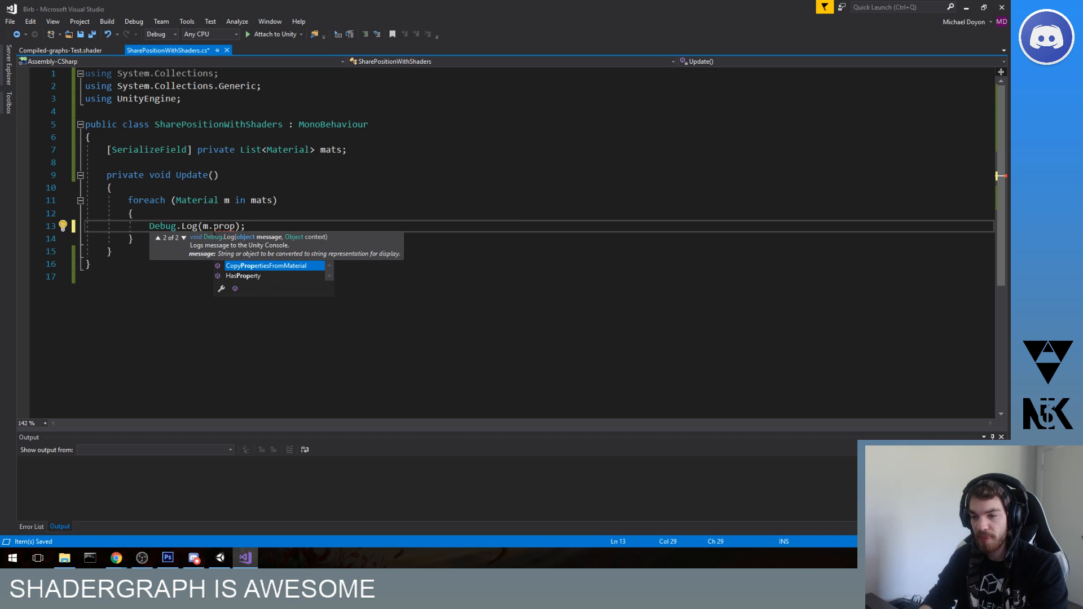
key("Down")
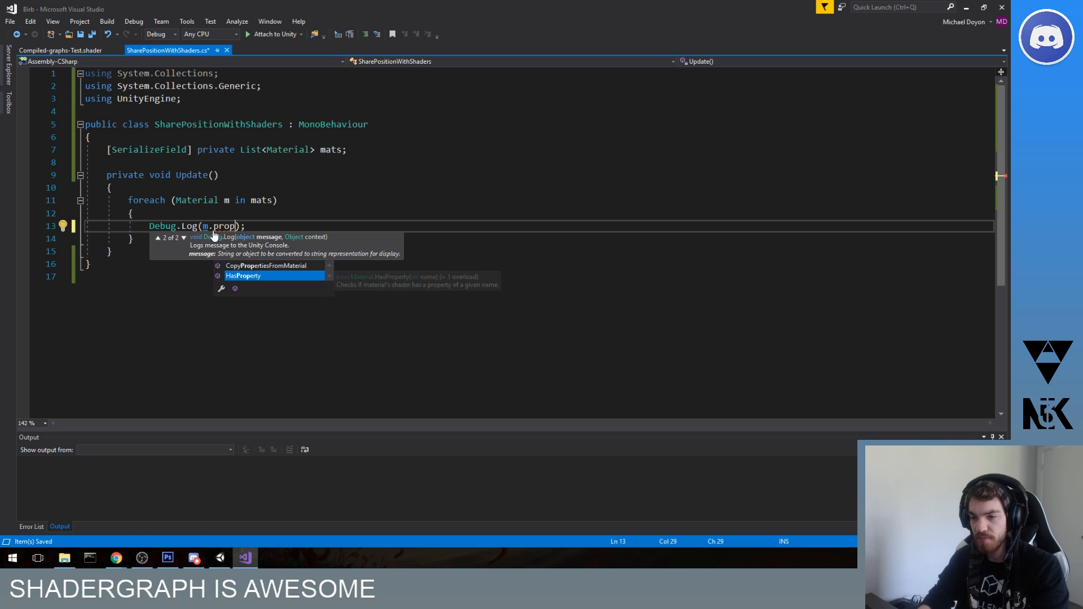
key("BackSpace")
key("BackSpace")
key("BackSpace")
key("BackSpace")
key("BackSpace")
type(".pr")
key("BackSpace")
key("BackSpace")
- Look through the members of m inside Debug.Log for one that exposes the material's shader properties
key("Up")
key("Up")
key("Up")
key("Up")
key("Up")
key("Up")
key("Up")
key("Up")
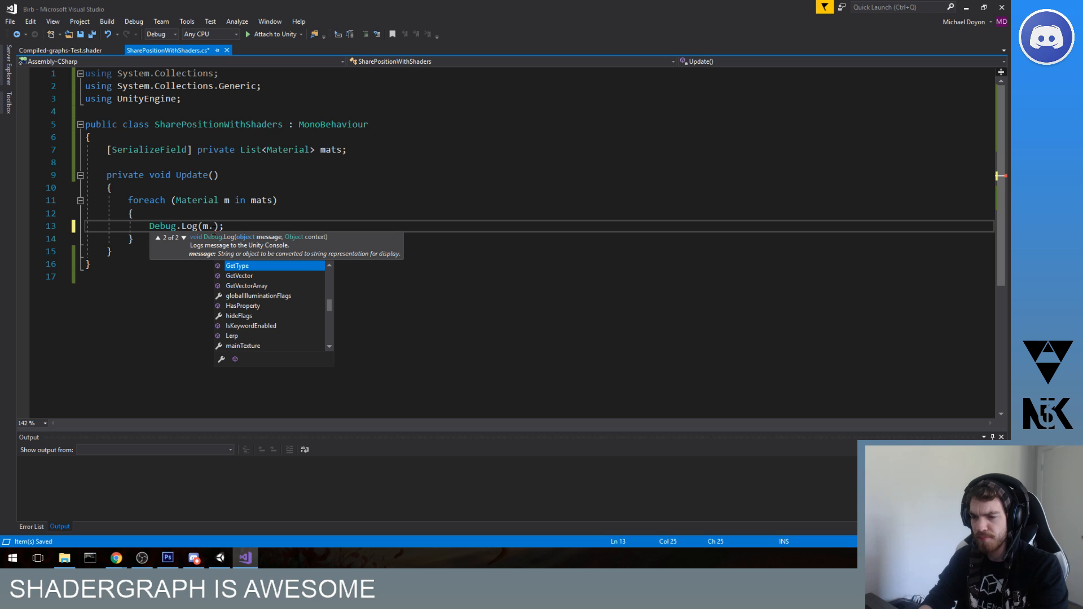
key("Up")
key("Up")
key("Up")
key("Up")
key("Up")
key("Up")
key("Up")
key("Up")
key("Up")
key("Up")
key("Up")
key("Up")
key("Up")
key("Up")
key("Up")
key("Up")
key("Up")
key("Up")
key("Up")
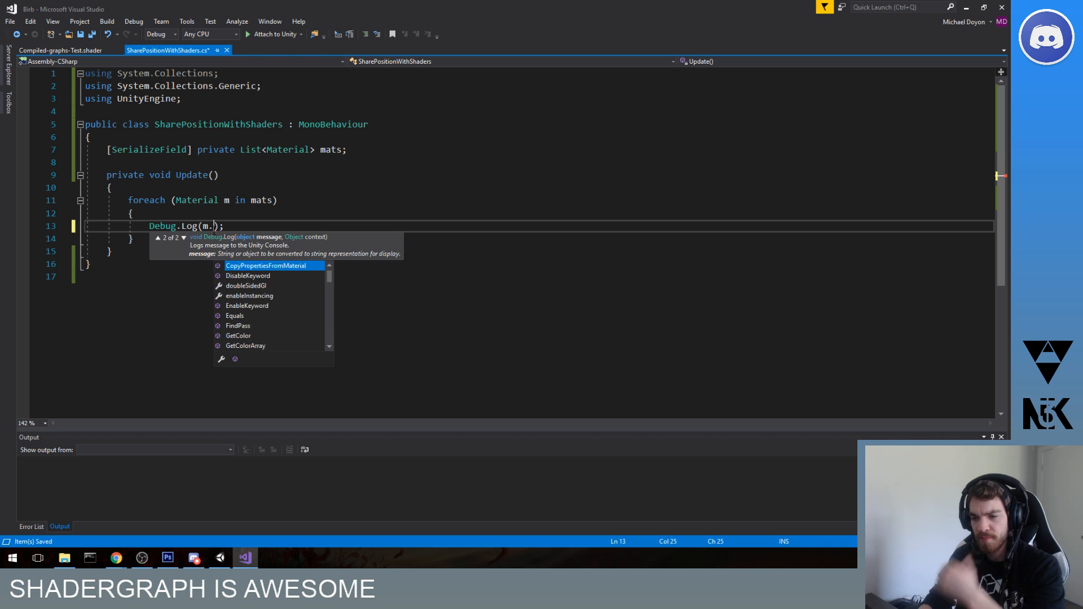
key("Down")
key("Down")
key("Down")
key("Down")
key("Down")
key("Down")
key("Down")
key("Down")
key("Down")
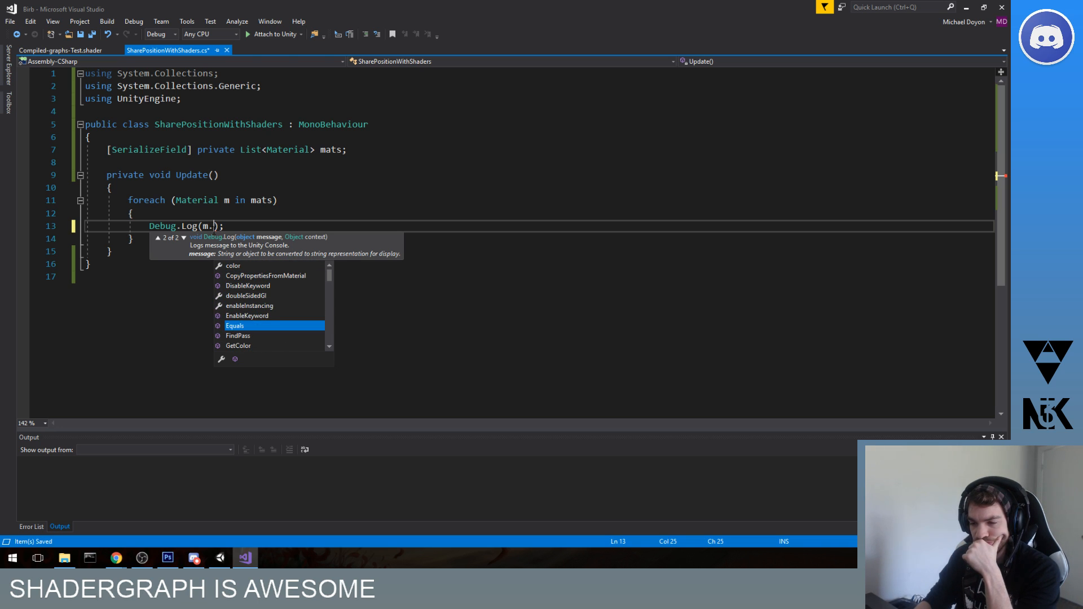
key("Down")
key("Down")
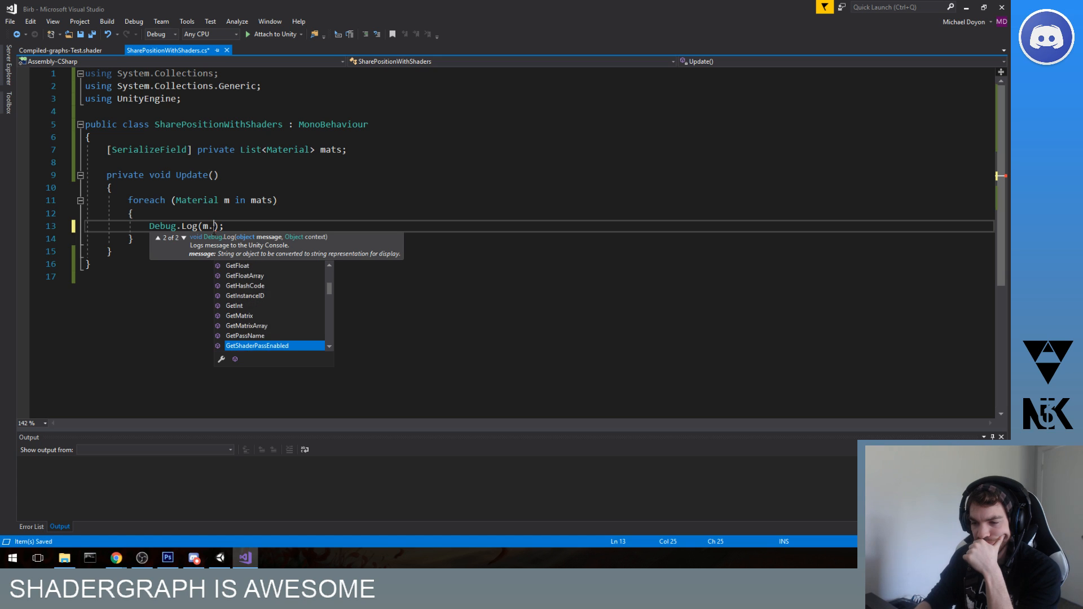
key("Down")
key("Down")
key("Down")
key("Down")
key("Down")
key("Down")
key("Down")
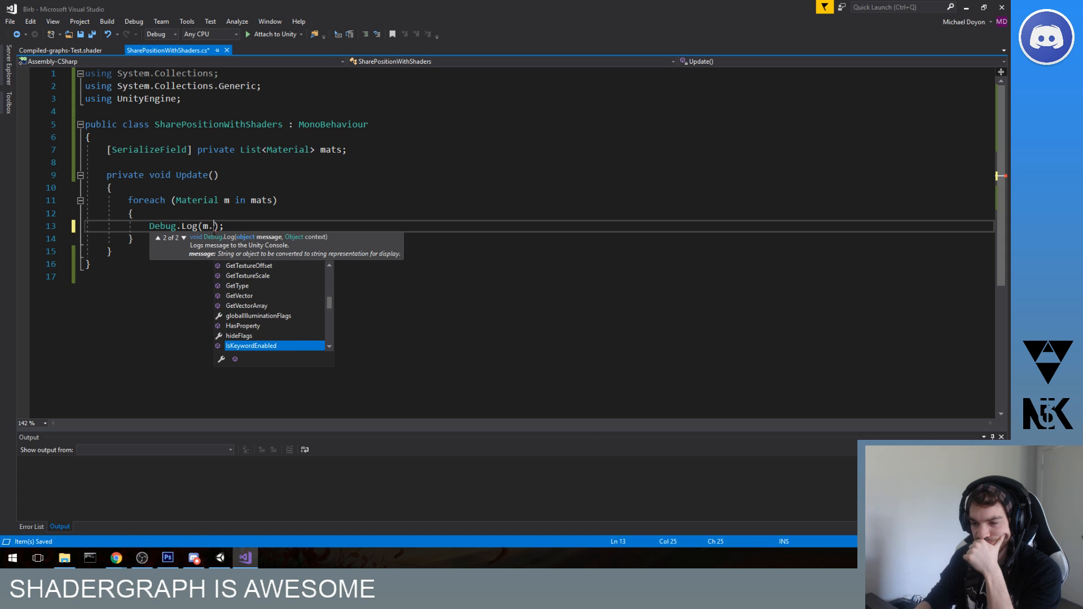
key("Down")
key("Down")
key("Down")
key("Down")
key("Down")
key("Down")
key("Down")
key("Down")
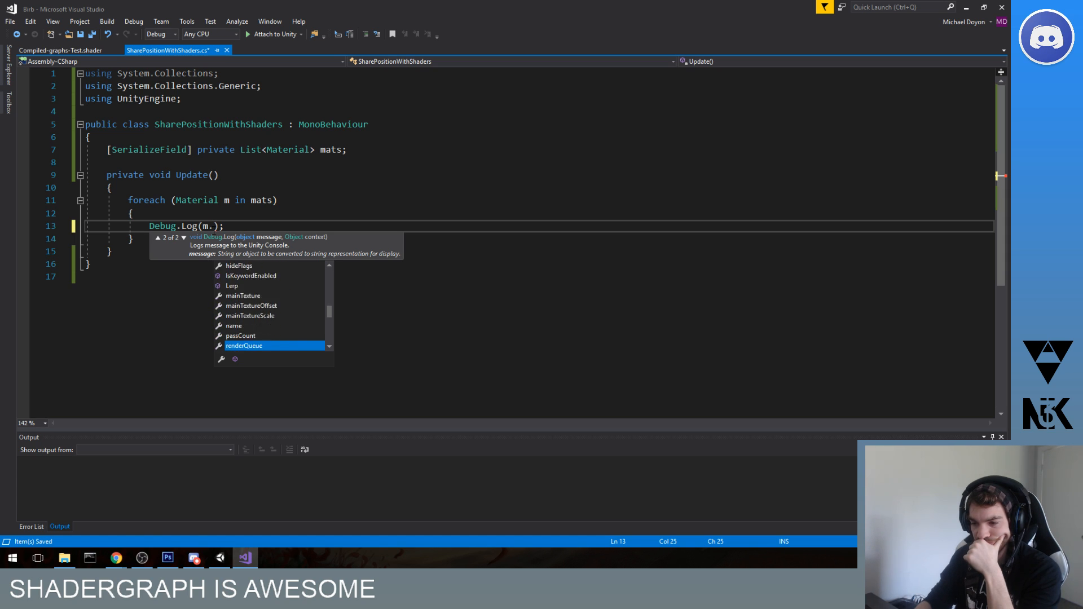
key("Down")
key("Down")
key("Down")
key("Down")
key("Down")
key("Down")
key("Down")
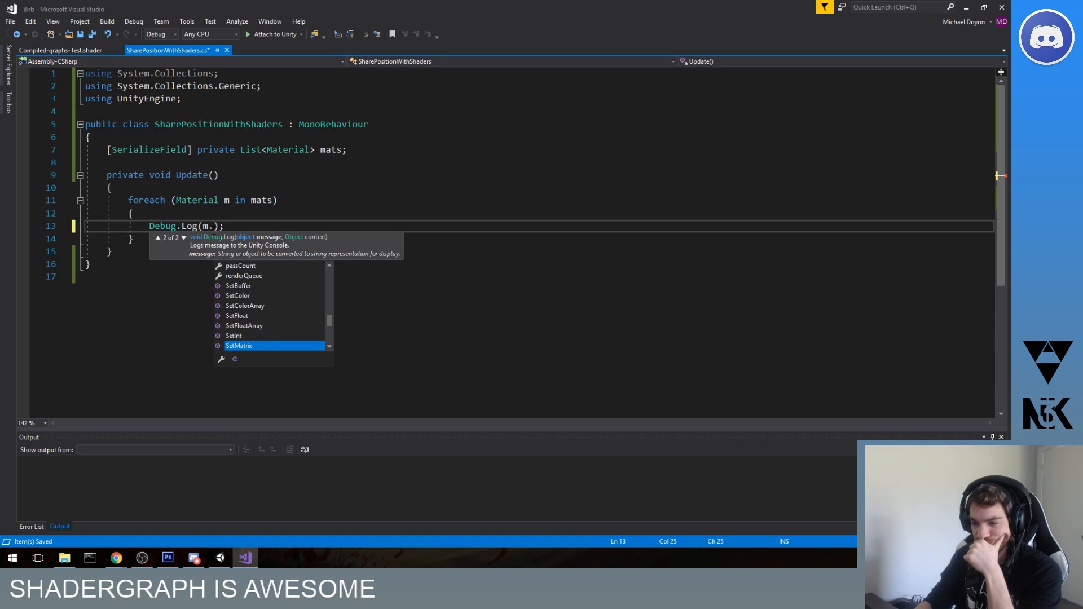
key("Down")
key("Down")
key("Down")
key("Down")
key("Down")
key("Down")
key("Down")
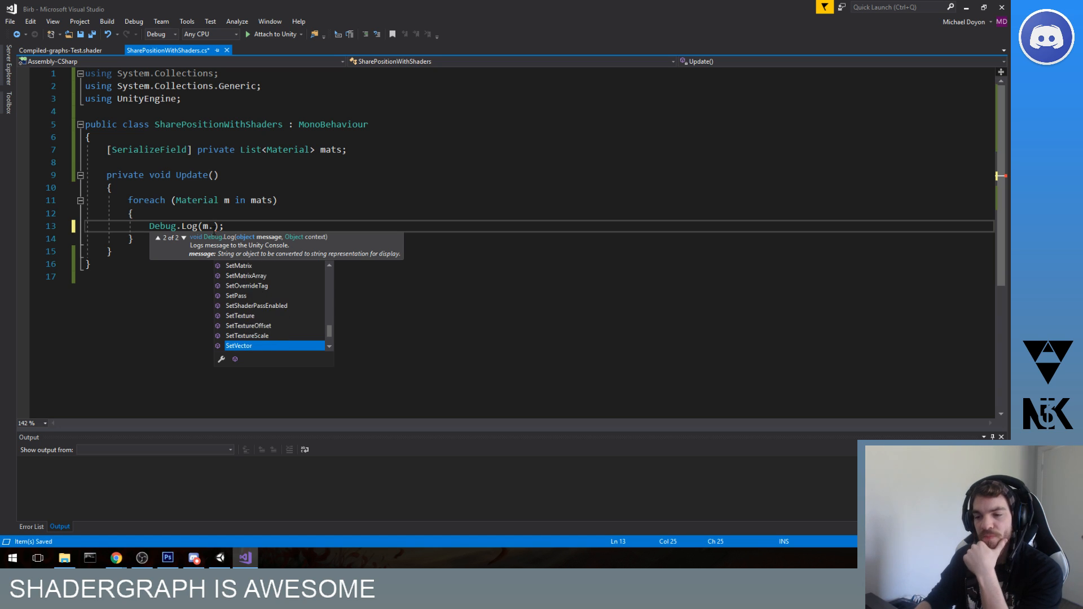
- Extend the Debug.Log argument to m.shader and search the shader's members for "prop" and "has"
key("Up")
key("Up")
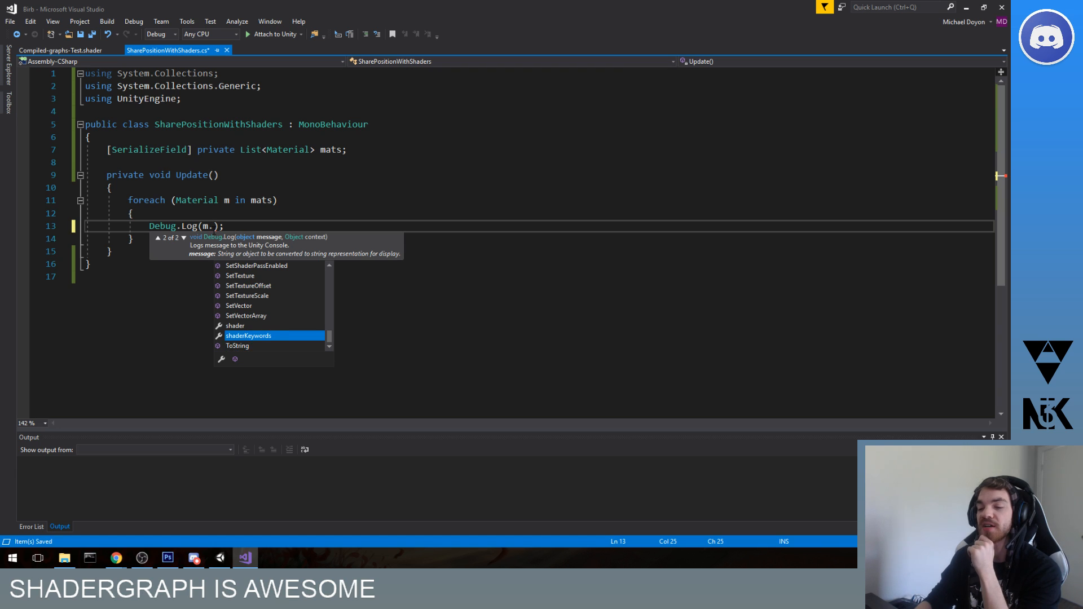
type(".")
type("prop")
key("BackSpace")
type("has")
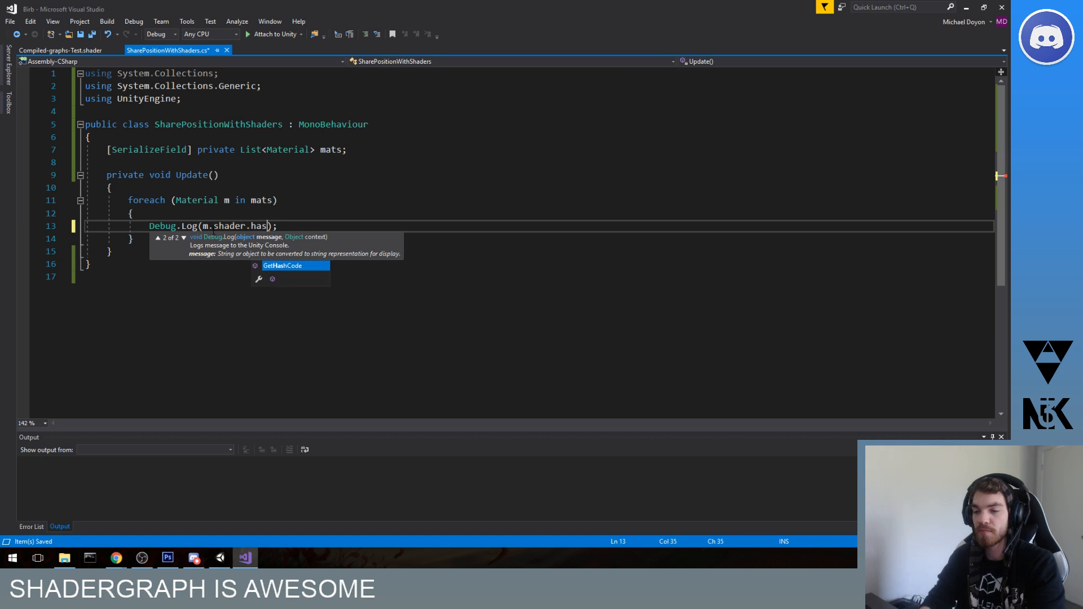
key("BackSpace")
key("BackSpace")
key("Down")
key("Down")
key("Down")
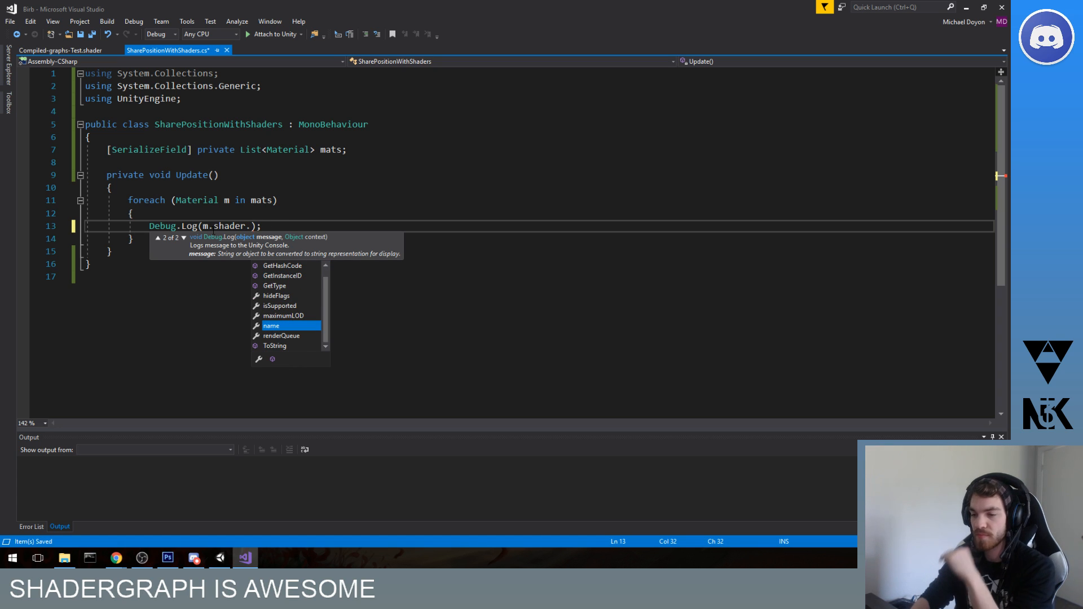
key("Up")
key("Up")
key("Up")
key("Up")
key("Up")
key("Up")
key("Up")
key("Up")
key("Up")
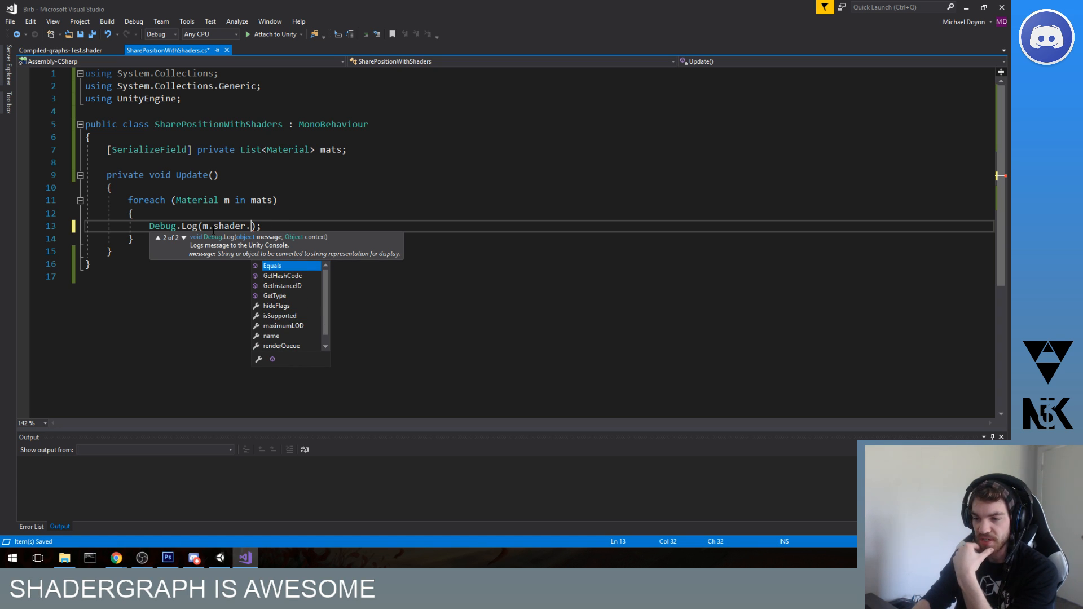
- Remove the shader reference from the Debug.Log argument, leaving "m." and its member suggestions
key("BackSpace")
key("BackSpace")
key("BackSpace")
key("BackSpace")
key("BackSpace")
key("BackSpace")
key("BackSpace")
key("BackSpace")
type(".")
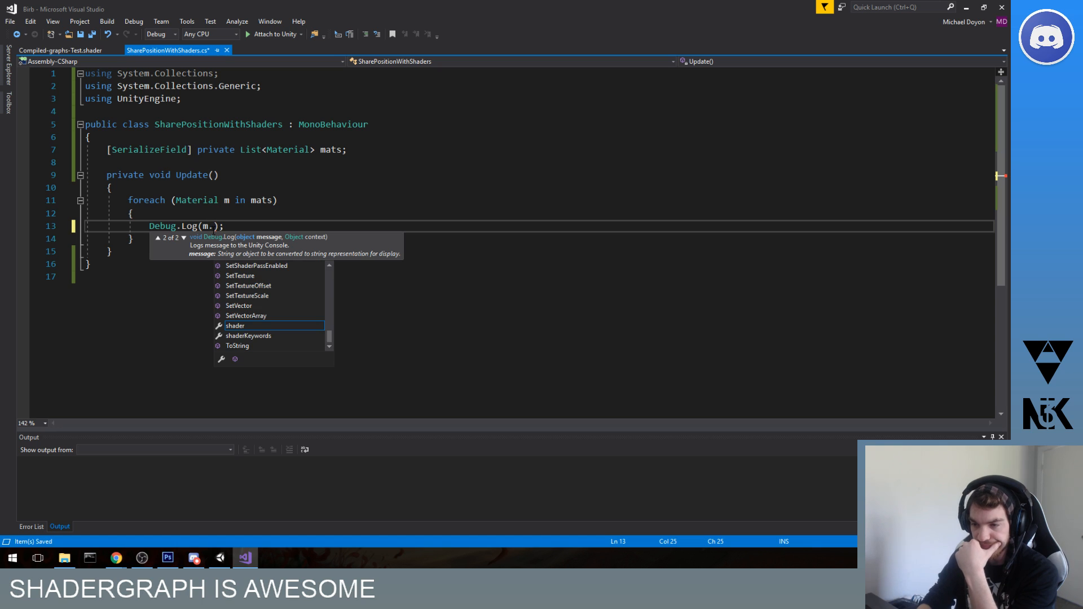
- Review the material member suggestions after "m." again, from the setter methods to renderQueue, and dismiss the list
key("Down")
key("Down")
key("Up")
key("Up")
key("Up")
key("Up")
key("Up")
key("Up")
key("Up")
key("Up")
key("Up")
key("Up")
key("Up")
key("Up")
key("Up")
key("Up")
key("Up")
key("Up")
key("Up")
key("Up")
key("Up")
key("Up")
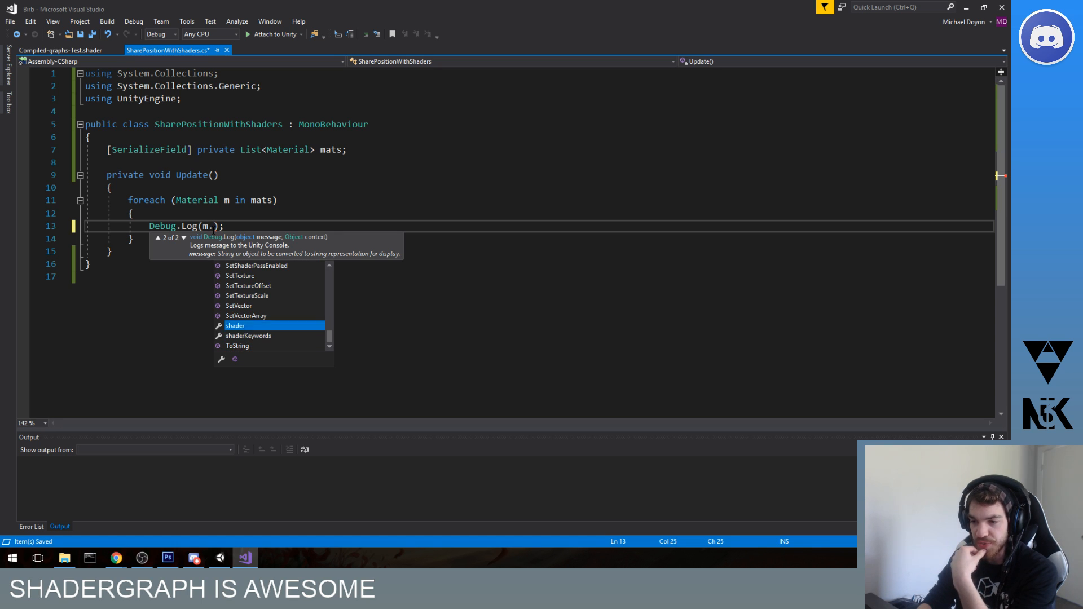
key("Down")
key("Down")
key("Down")
key("Down")
key("Down")
key("Down")
key("Down")
key("Down")
key("Down")
key("Down")
key("Down")
key("Down")
key("Down")
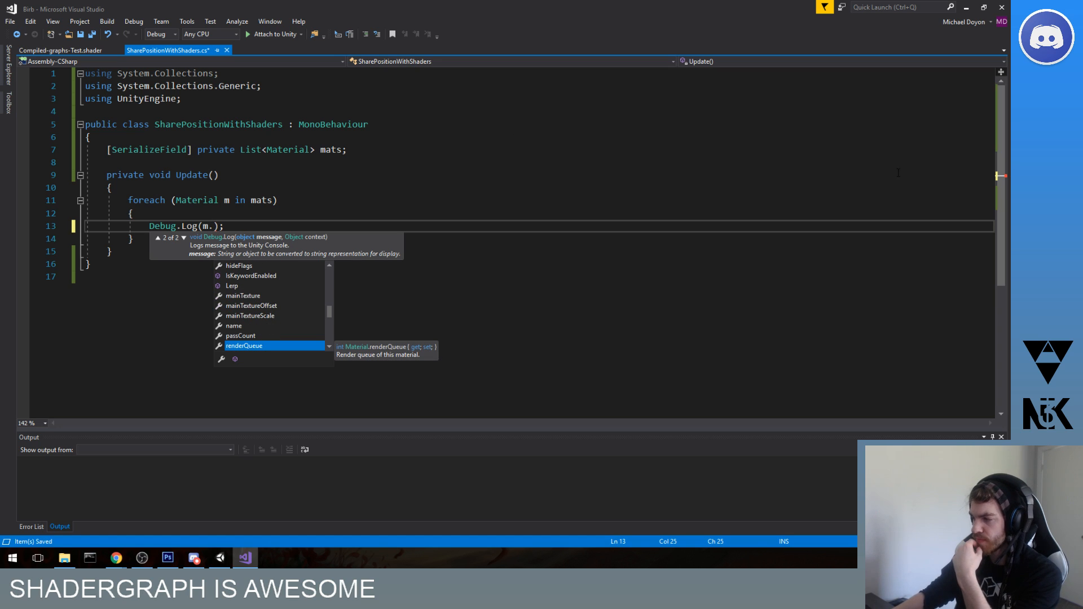
key("Escape")
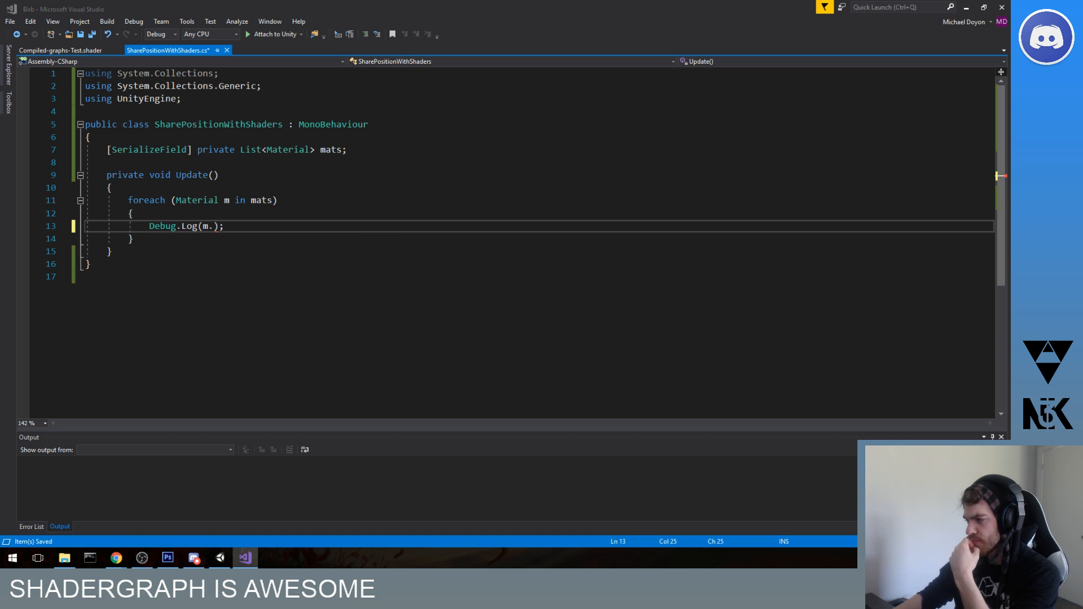
- Switch to Chrome and search Google for "shadergraph material property"
key("alt+Tab")
left_click(290, 26)
type("shadergraph")
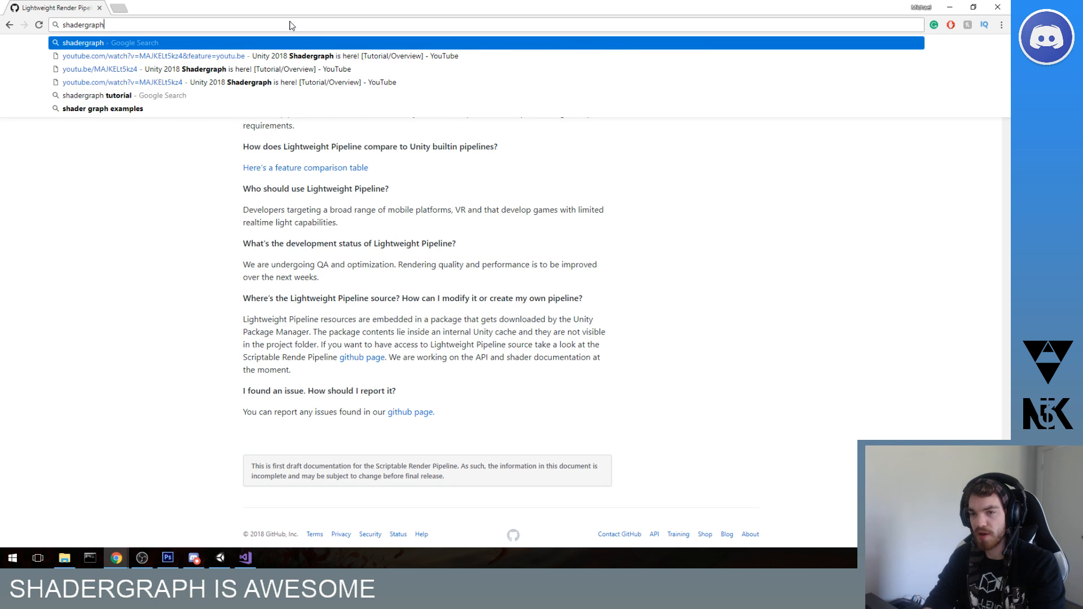
type(" material prope")
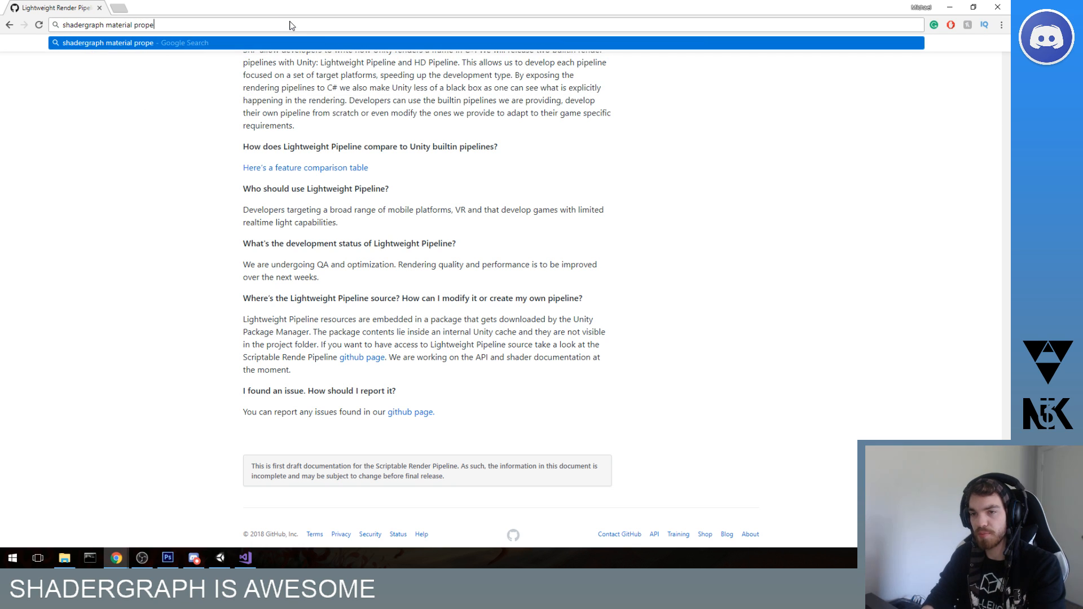
key("Return")
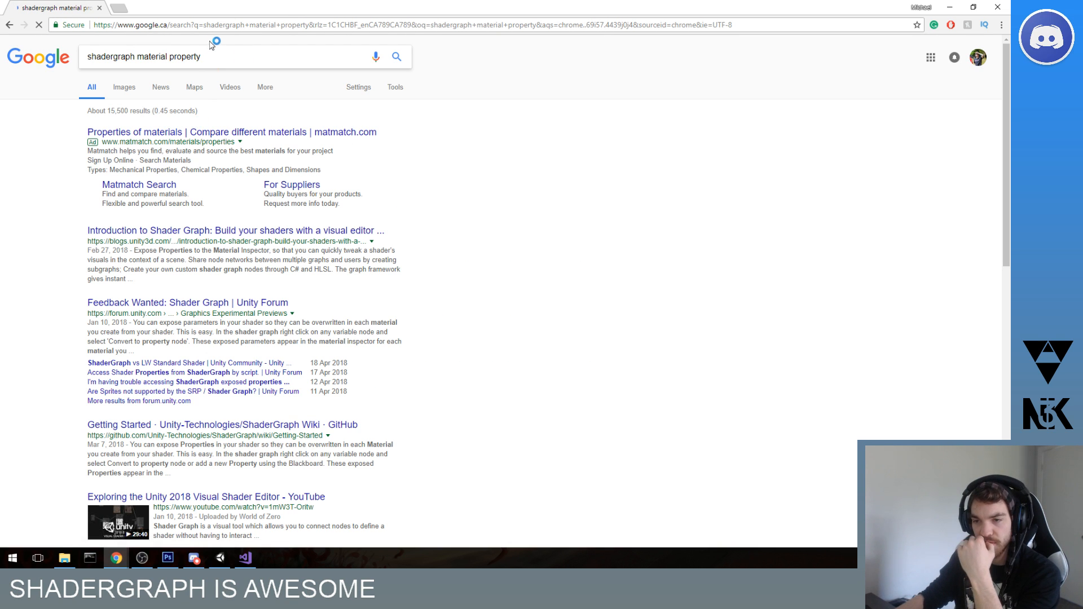
- Refine the search to "shadergraph material set property" and open Unity's blog article "Introduction to Shader Graph"
left_click(173, 57)
type("set")
key("Return")
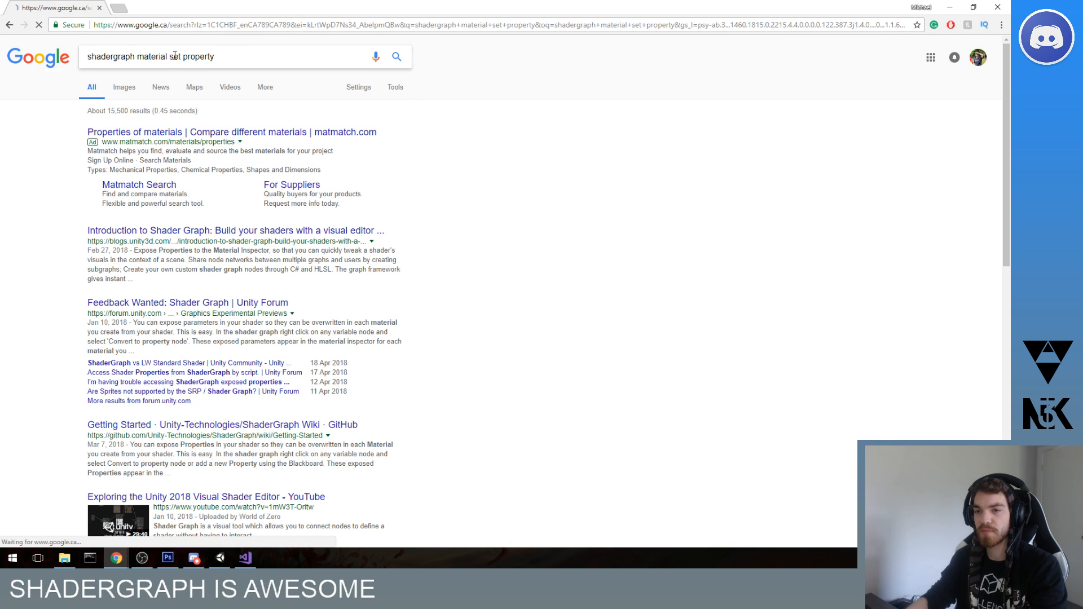
left_click(186, 134)
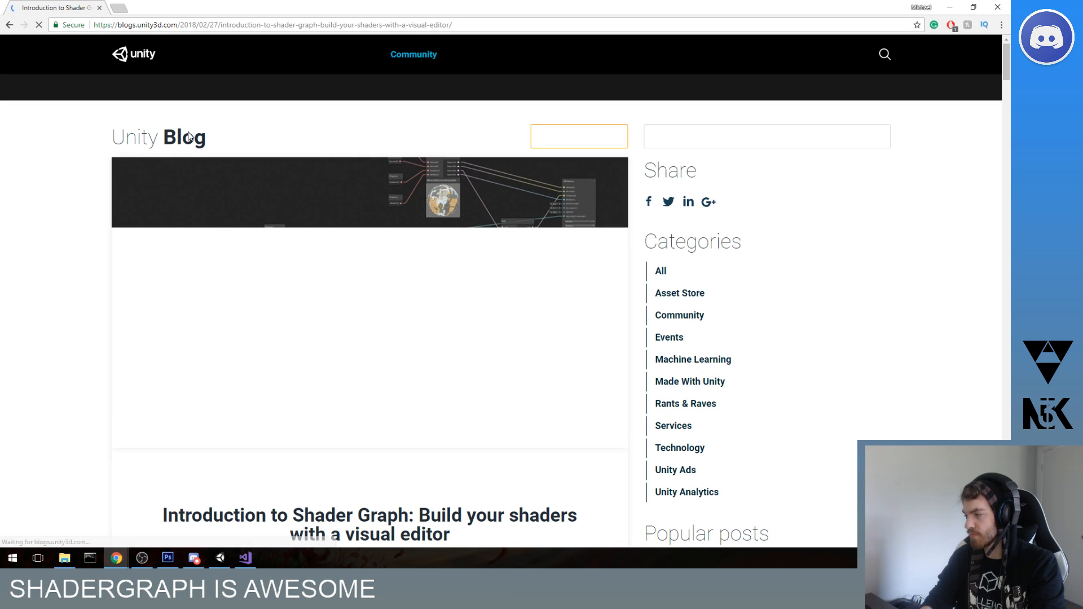
- Find "set" in the Unity blog article, go through several matches, and put the browser away
key("ctrl+f")
type("set")
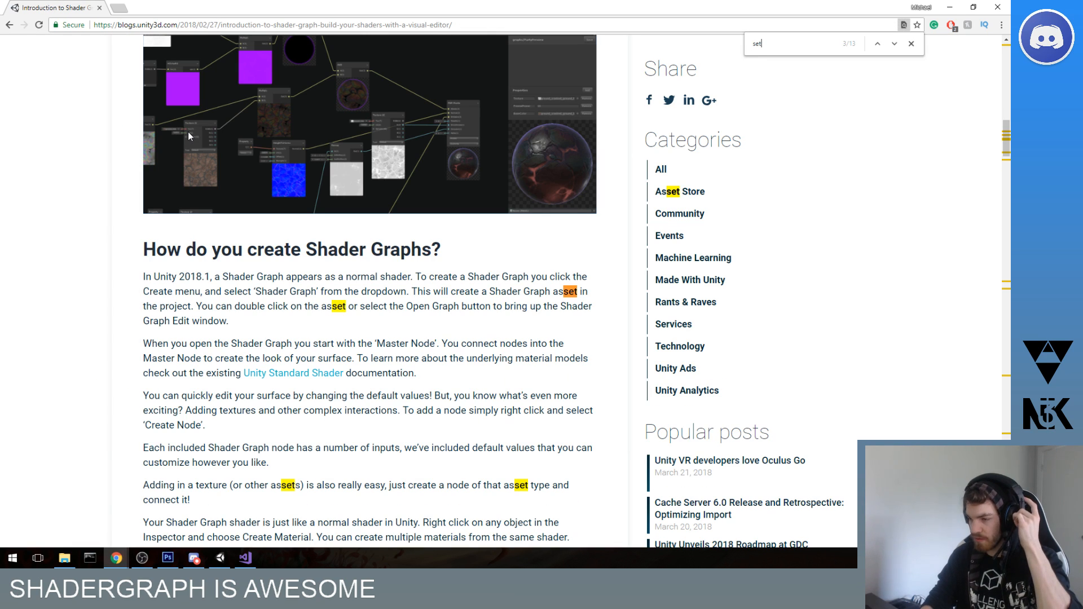
key("Return")
key("Return")
key("Return")
key("Return")
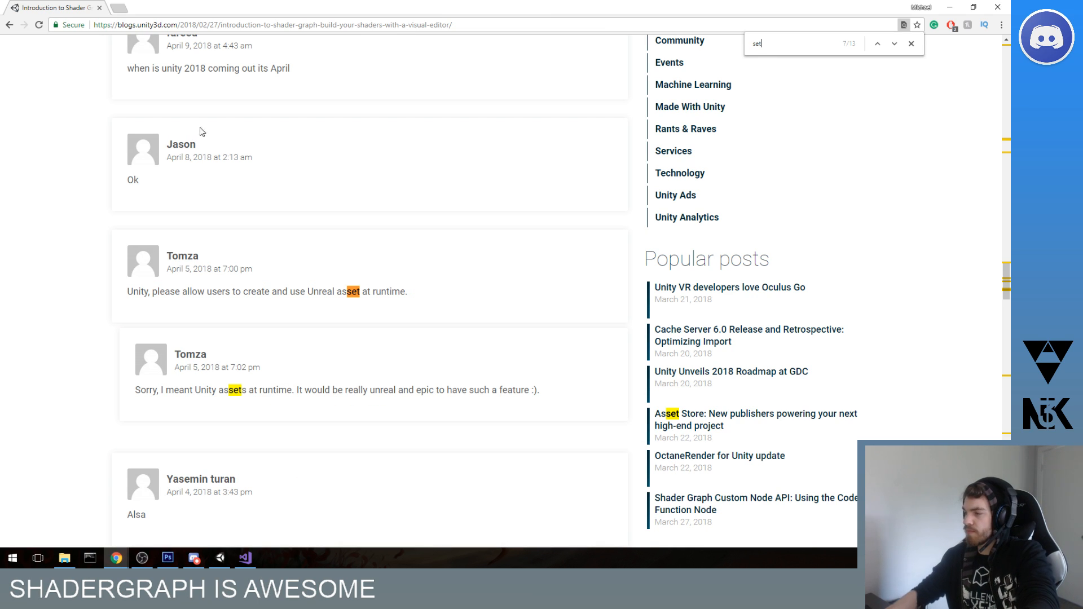
left_click(950, 7)
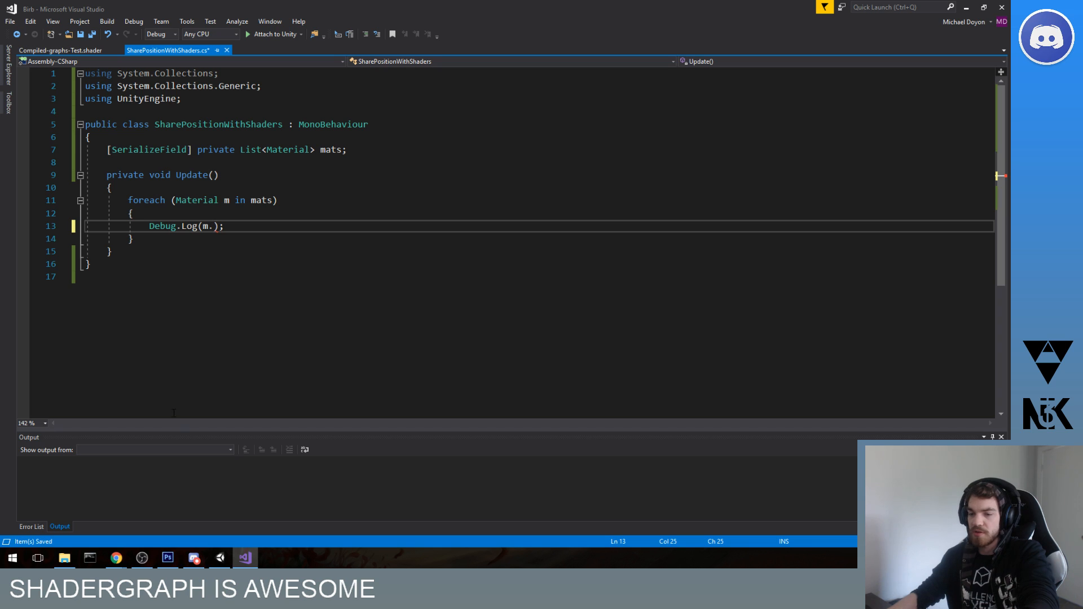
- Switch to Unity, stop the running scene and inspect the Test shader graph asset in the Shader folder
left_click(220, 558)
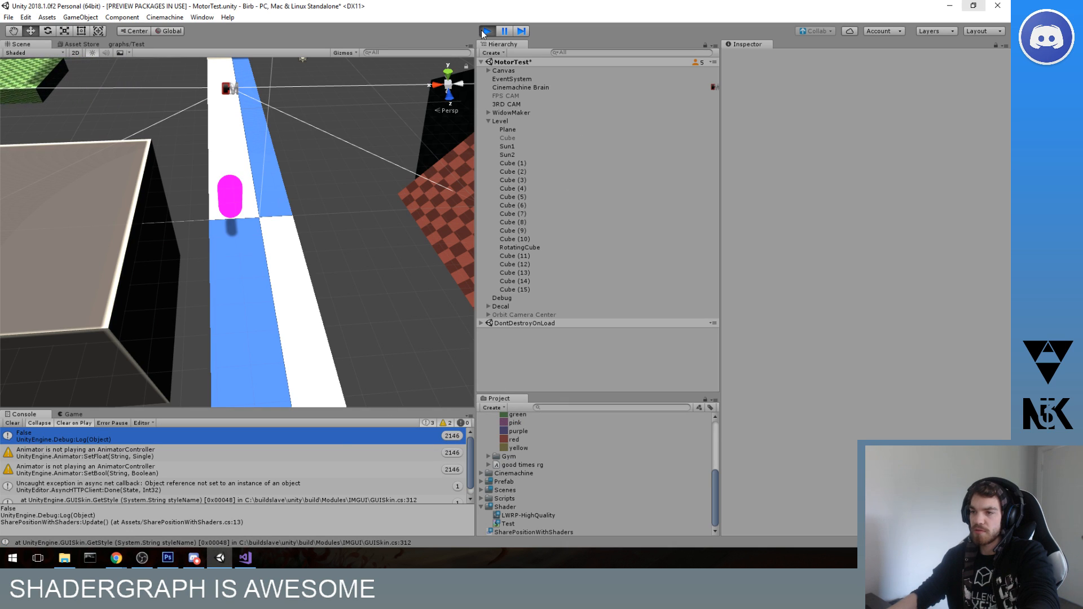
scroll(532, 463, "up", 8)
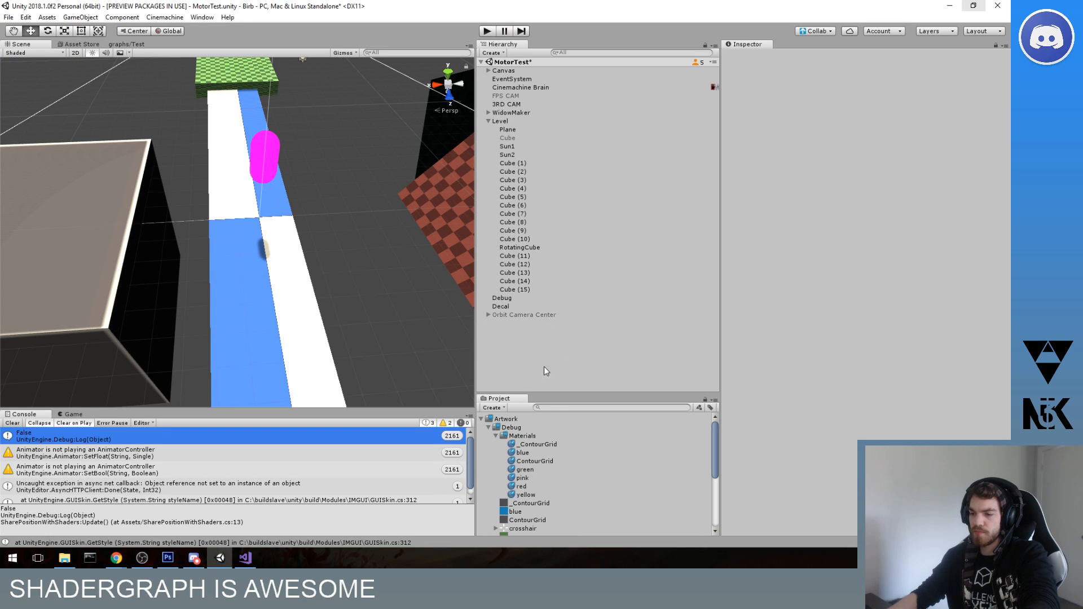
scroll(514, 458, "down", 5)
left_click(509, 524)
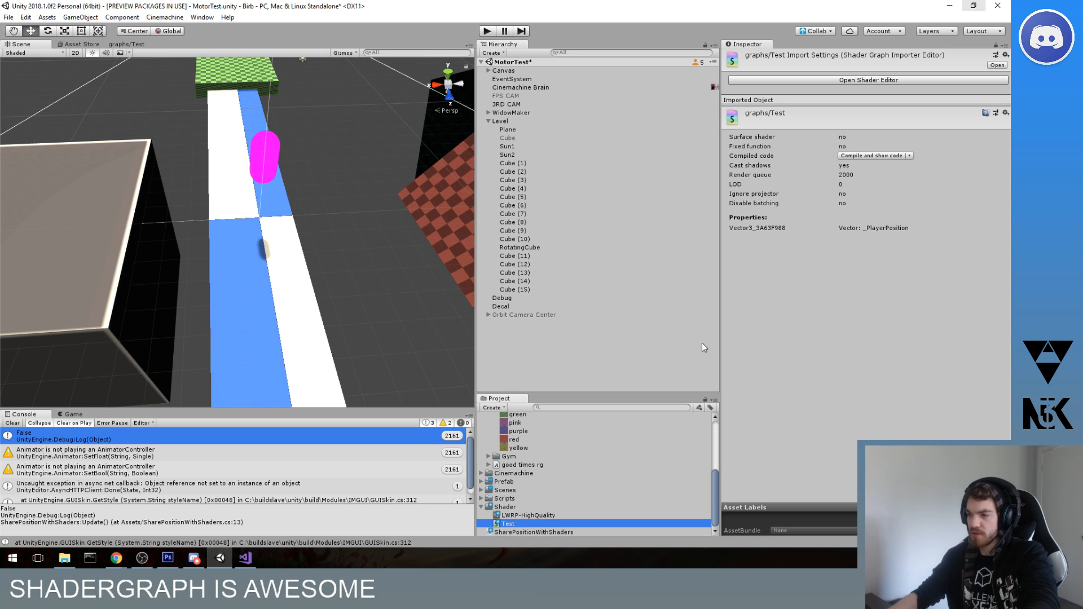
- Open the Test graph in the shader editor and show its compiled code, reloading Compiled-graphs-Test.shader in Visual Studio
left_click(875, 79)
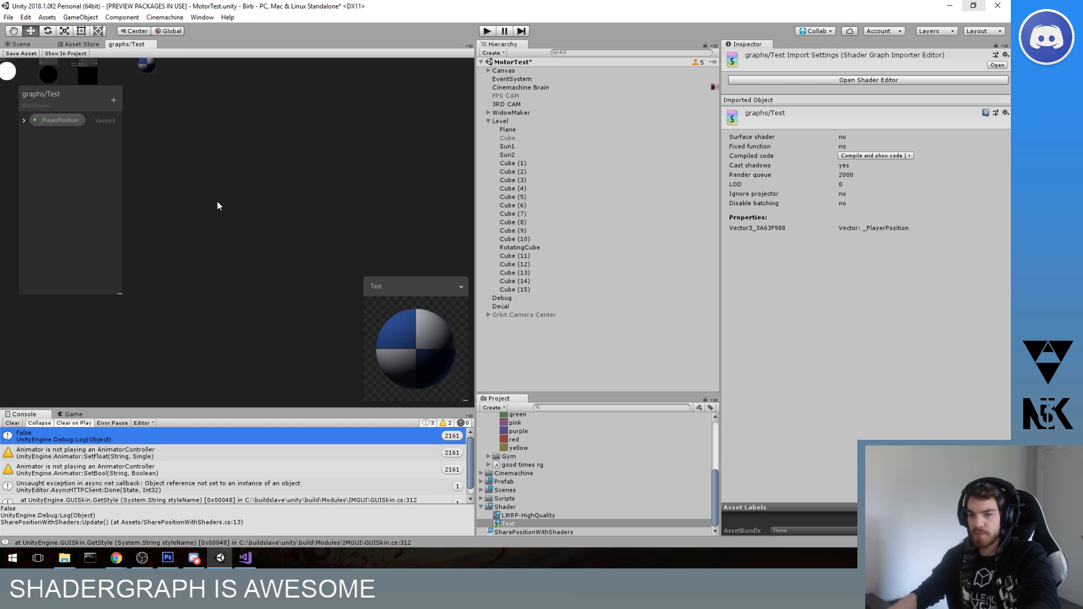
scroll(246, 162, "up", 5)
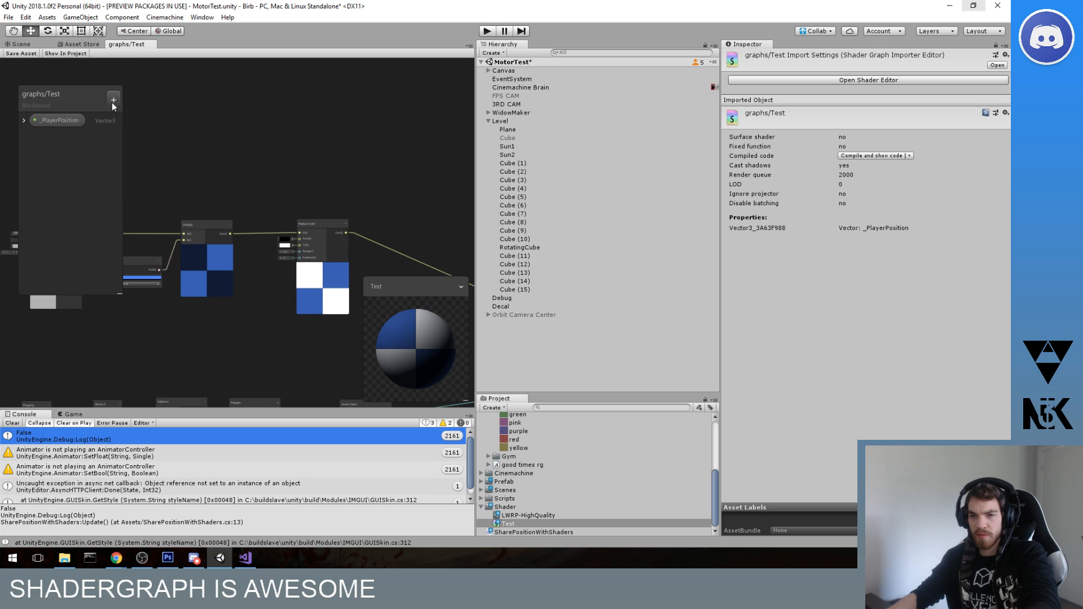
left_click(910, 155)
left_click(889, 156)
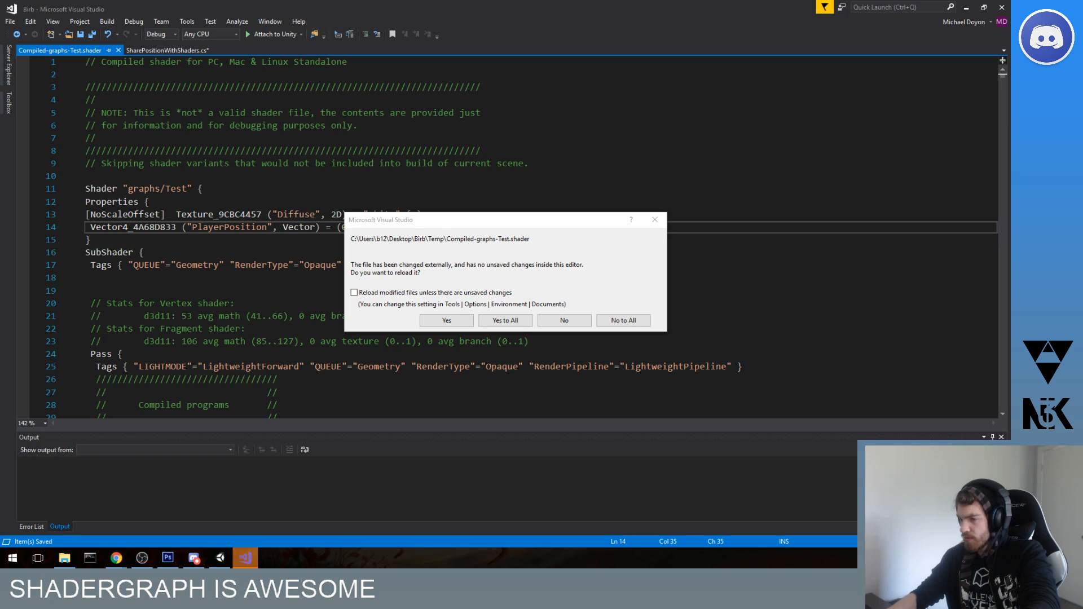
left_click(446, 320)
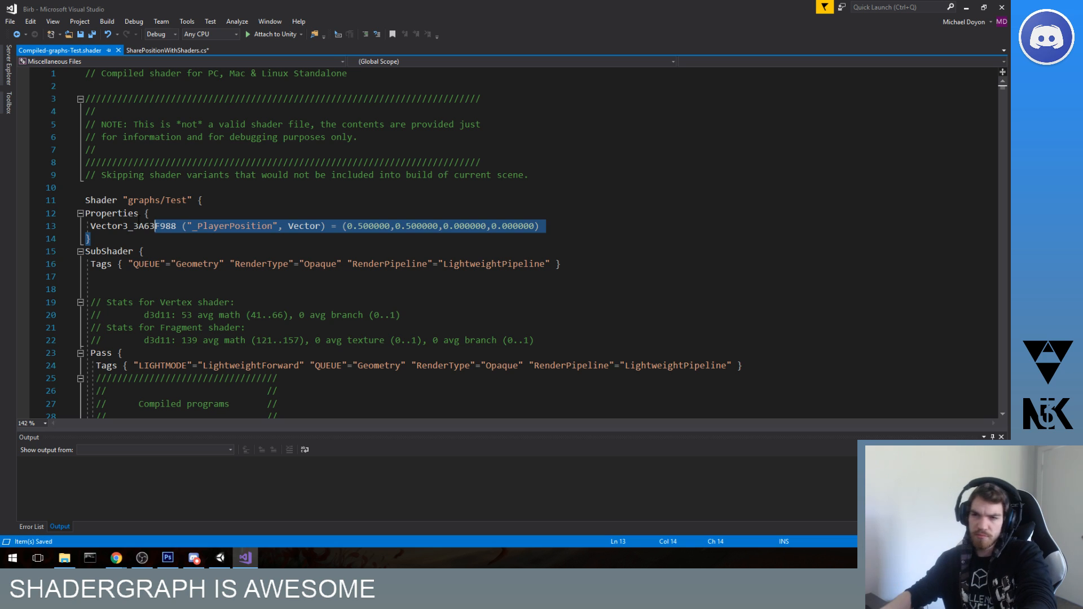
- Check SharePositionWithShaders.cs briefly and return to the compiled Test shader to examine its Properties block
left_click(150, 49)
left_click(62, 50)
scroll(277, 250, "down", 5)
scroll(276, 250, "up", 4)
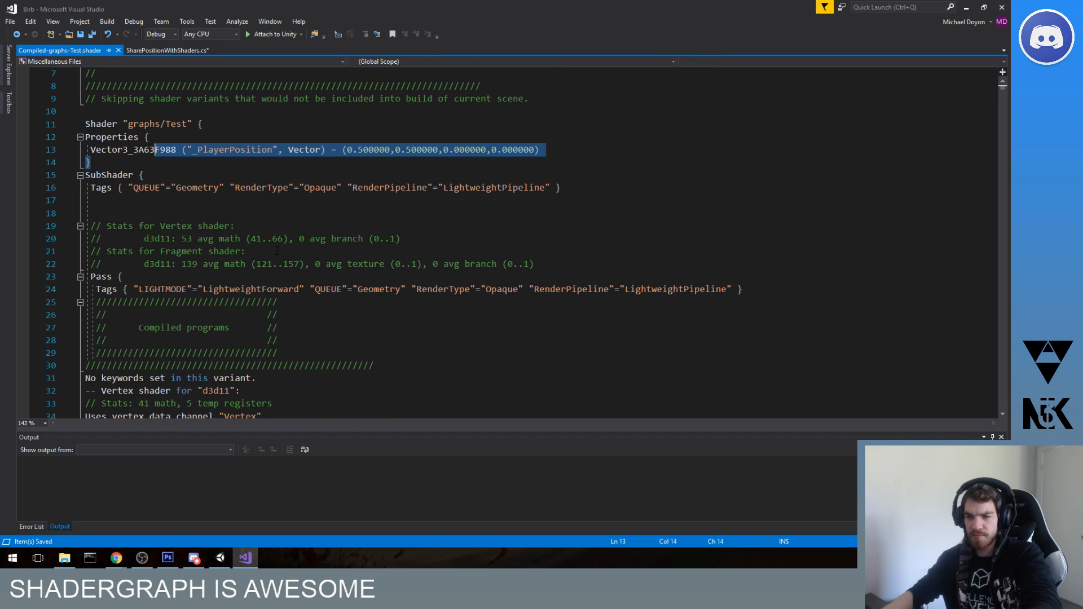
- Search the compiled Test shader for _PlayerPosition and look through the vertex shader's constant buffers for the property
double_click(232, 152)
key("ctrl+f")
key("Return")
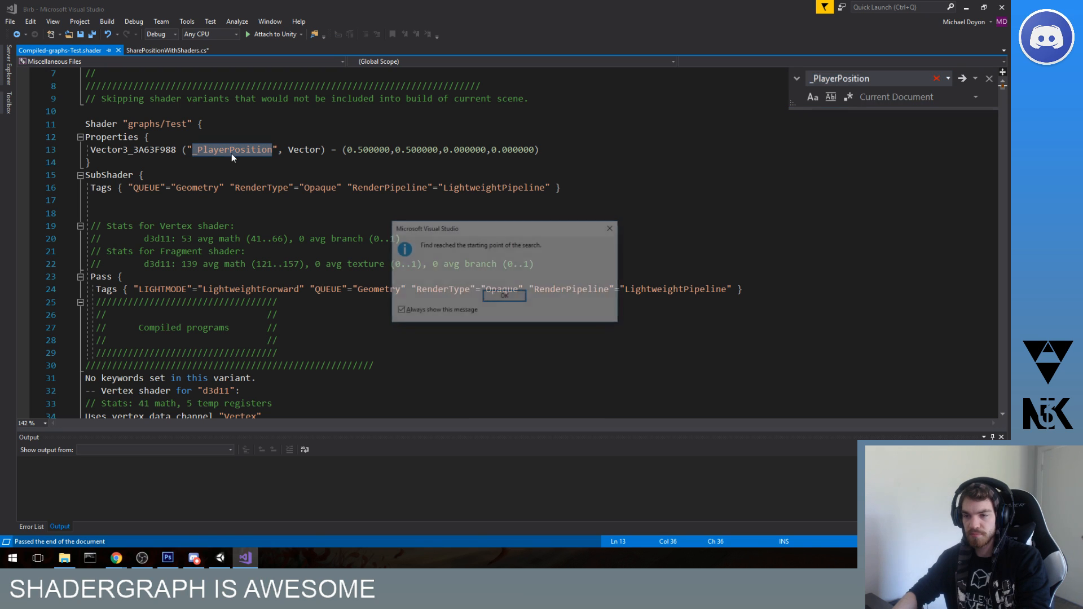
key("Return")
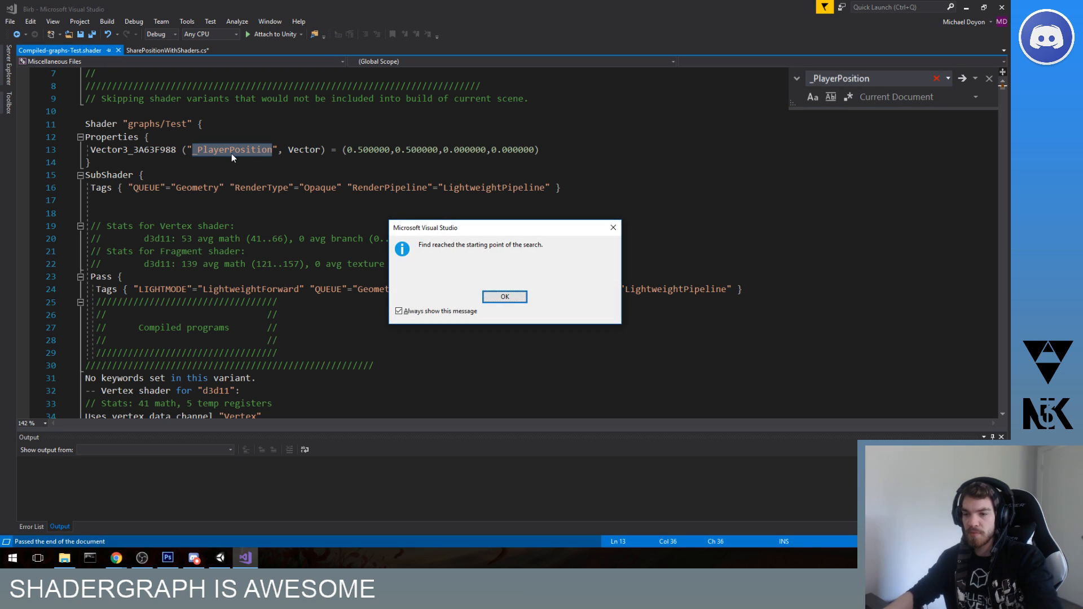
scroll(236, 173, "down", 1)
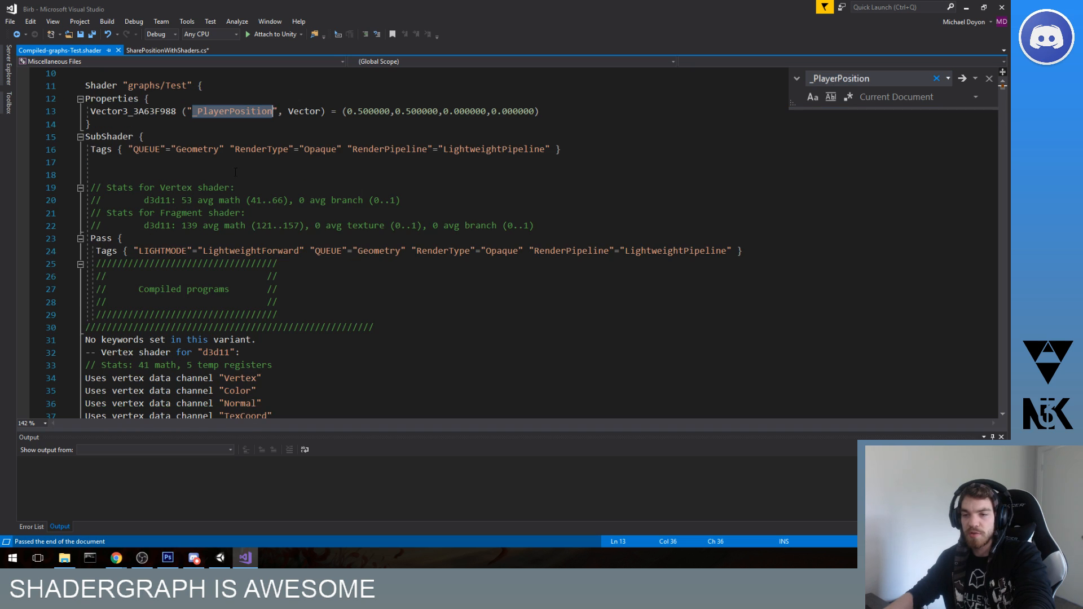
scroll(220, 119, "down", 12)
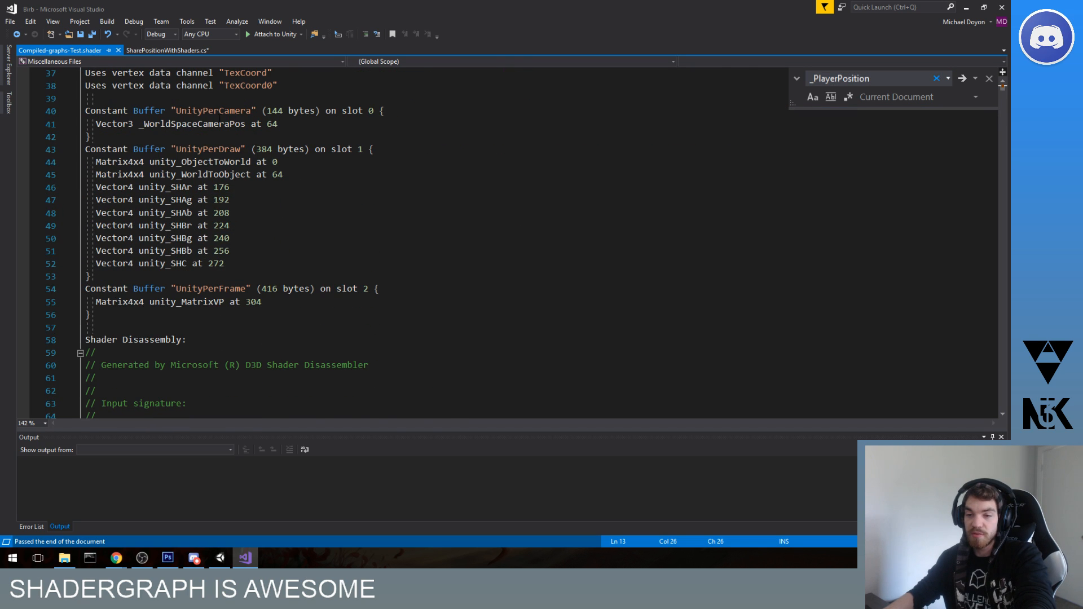
scroll(227, 123, "up", 9)
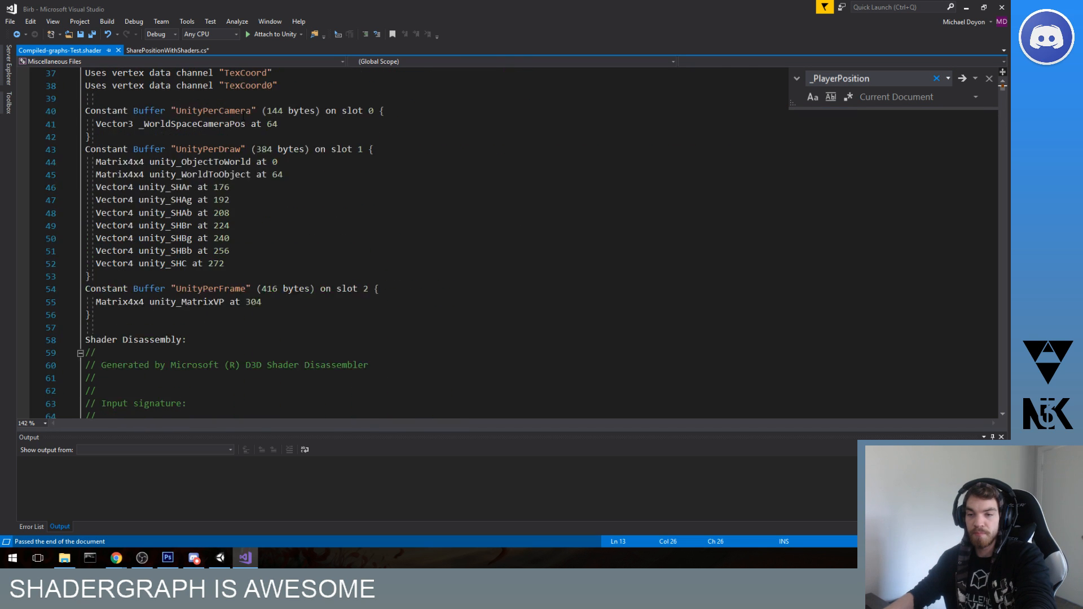
- Copy the reference name Vector3_3A63F988 of the _PlayerPosition property from the compiled shader's Properties block
scroll(243, 116, "up", 6)
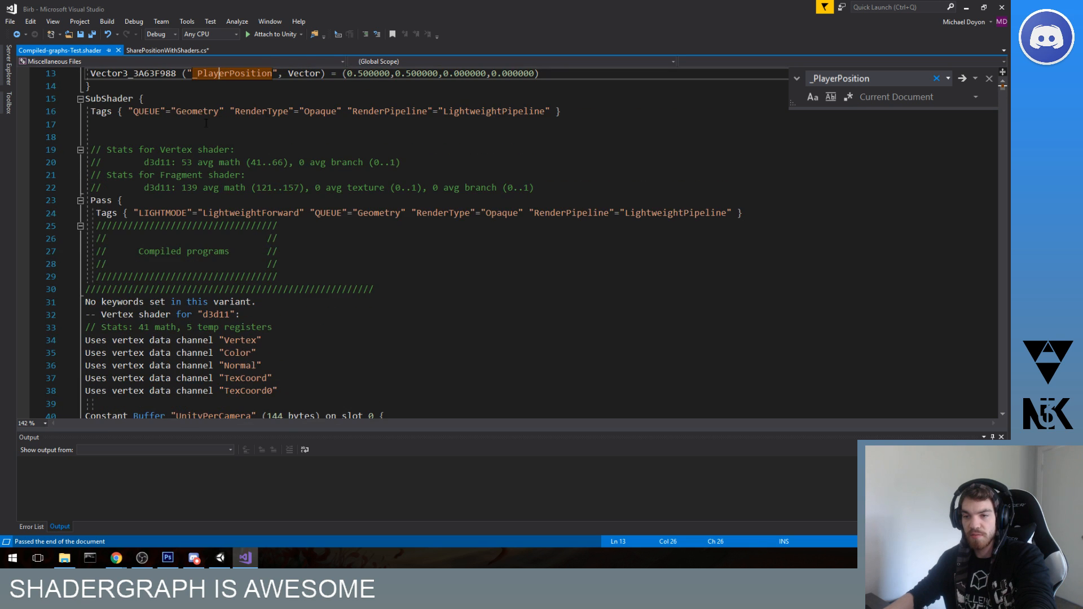
double_click(151, 187)
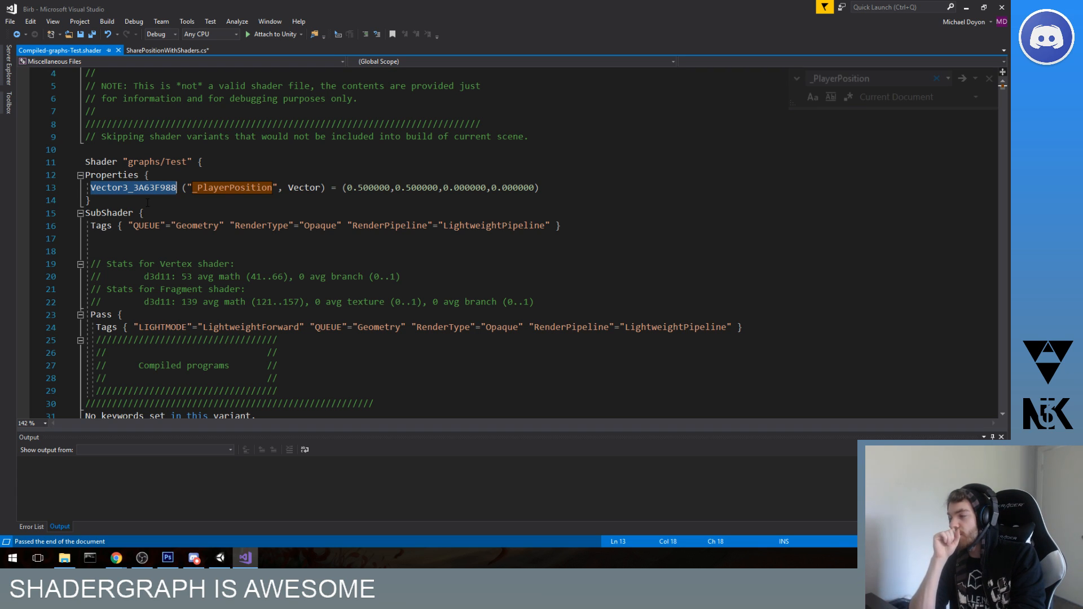
key("ctrl+c")
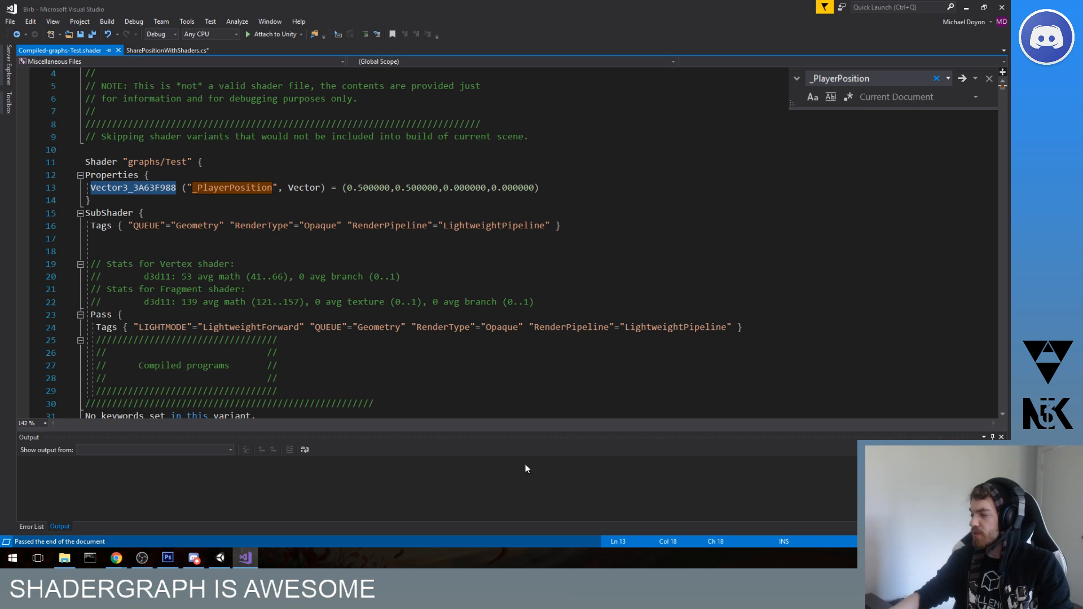
left_click(507, 249)
double_click(125, 188)
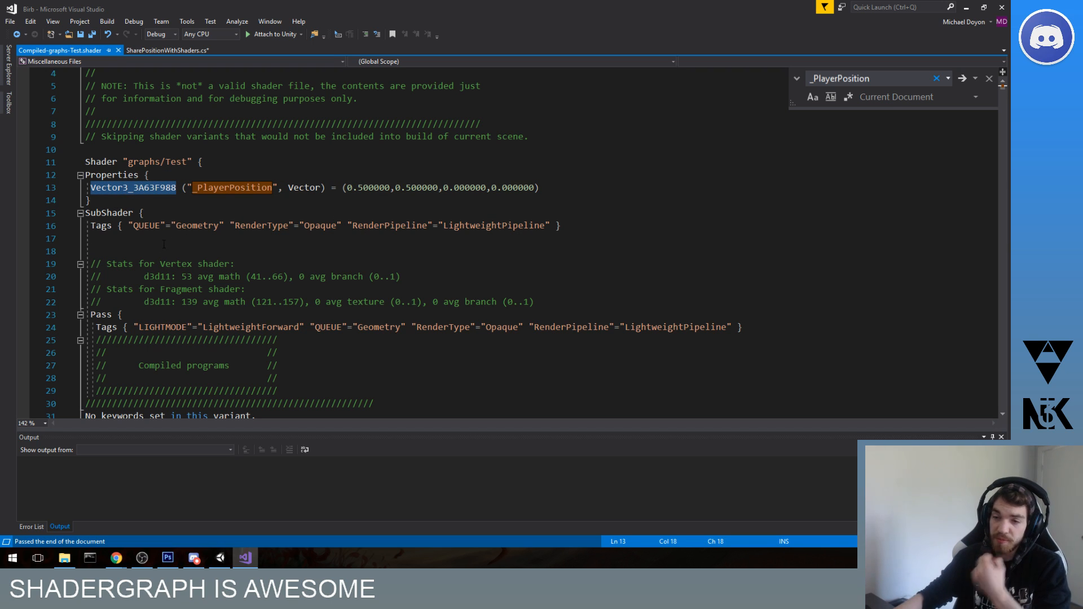
left_click(139, 225)
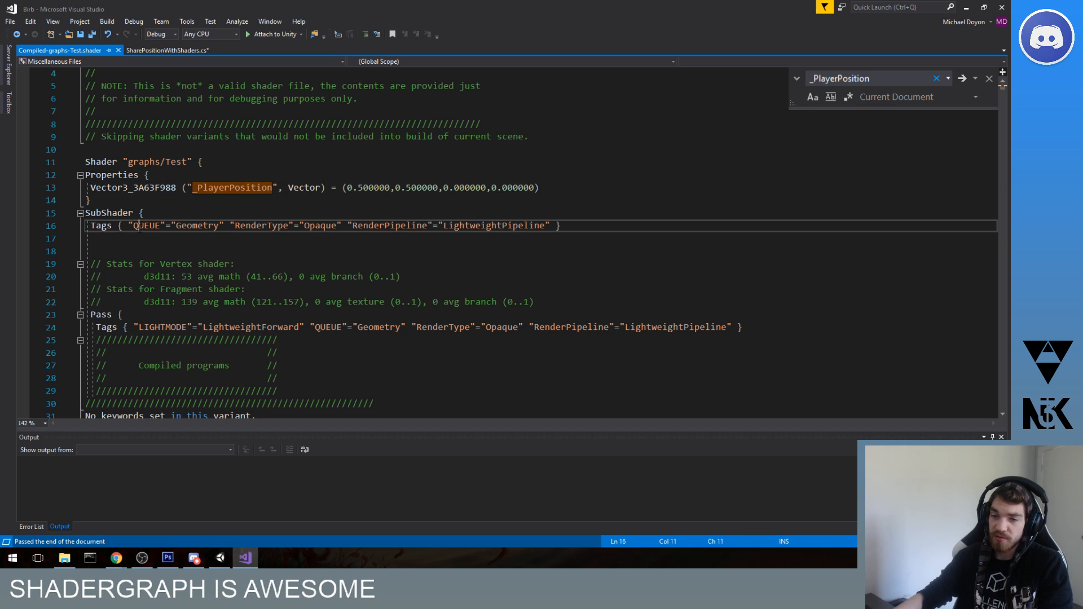
double_click(150, 187)
key("ctrl+c")
left_click(157, 251)
double_click(156, 188)
key("ctrl+c")
- In SharePositionWithShaders.cs, replace the Debug.Log line in the foreach loop with an m.SetVector call whose first argument is "Vector3_3A63F988"
left_click(187, 50)
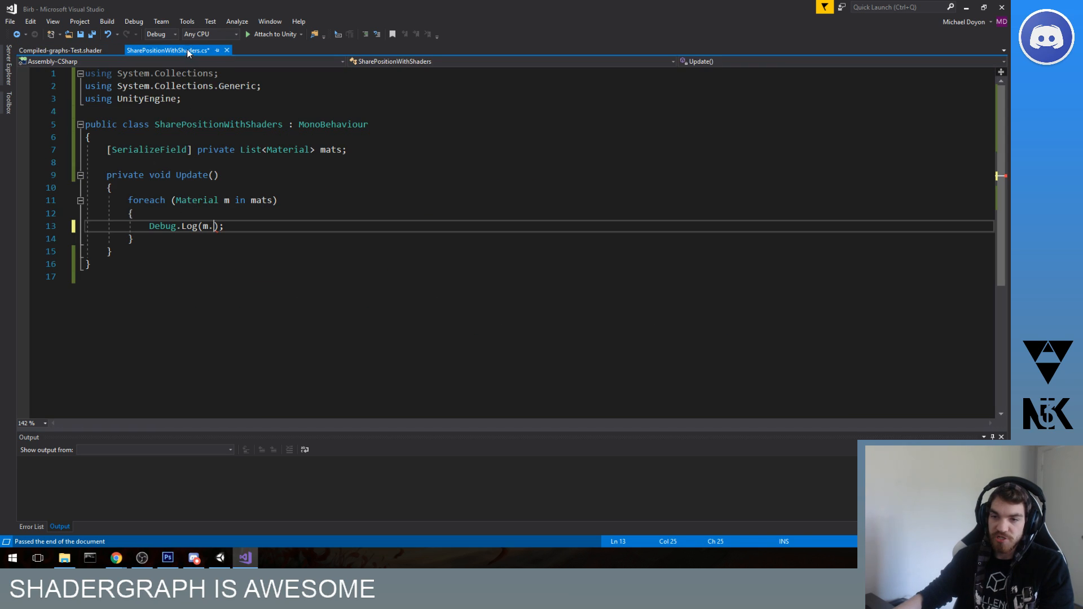
left_click_drag(225, 226, 148, 227)
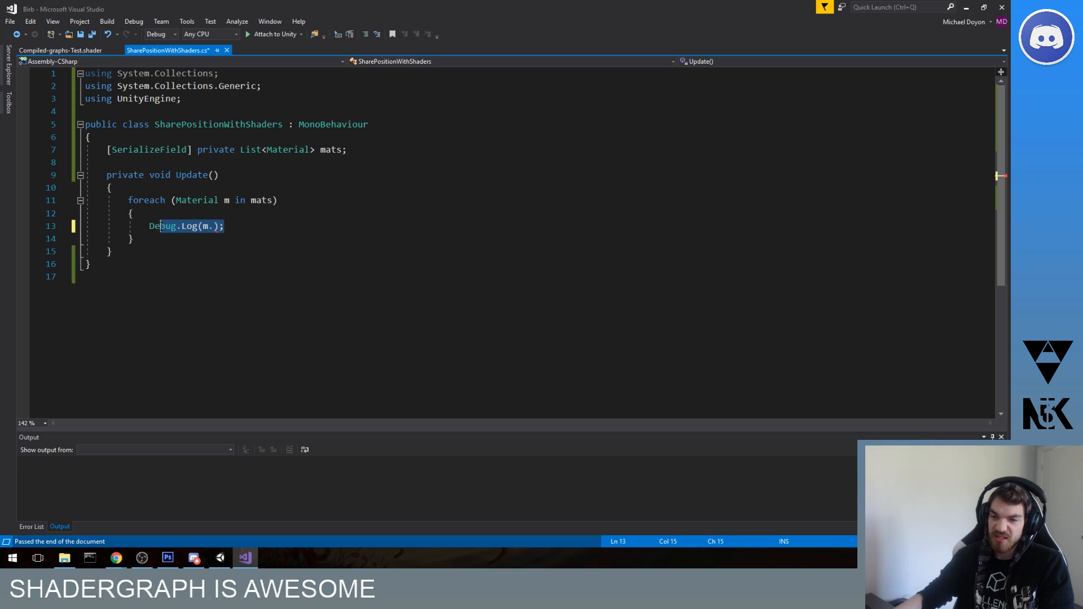
type("m")
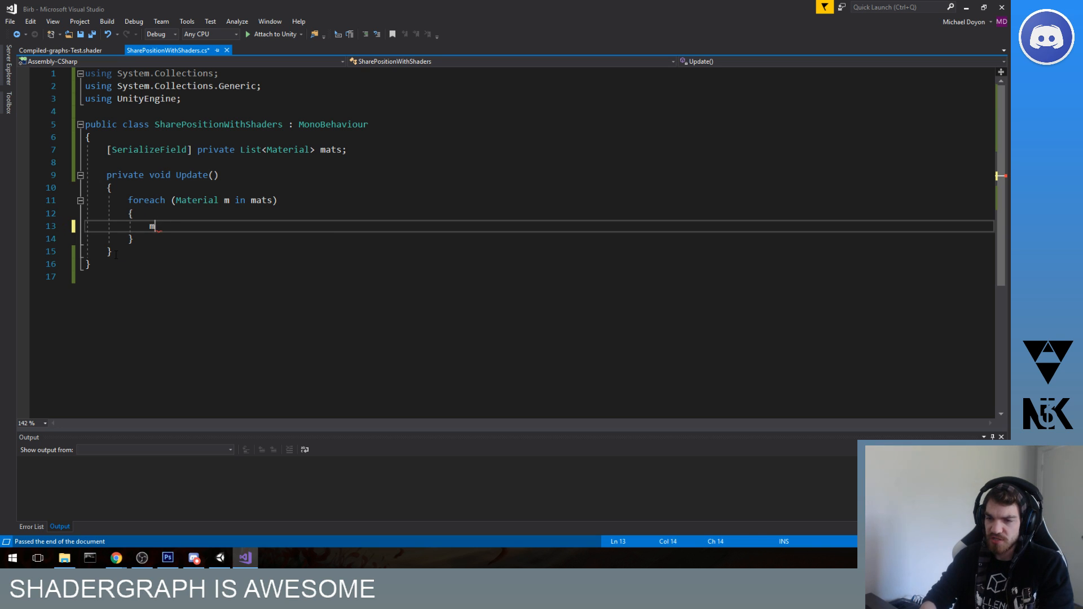
type("./.setVe")
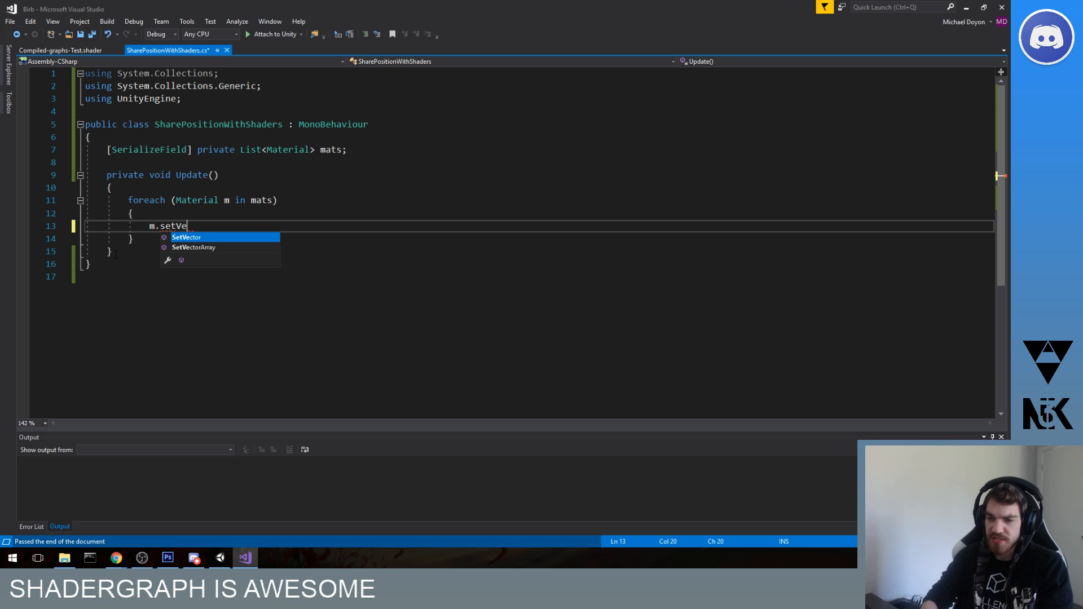
type("(")
type("\"")
key("ctrl+v")
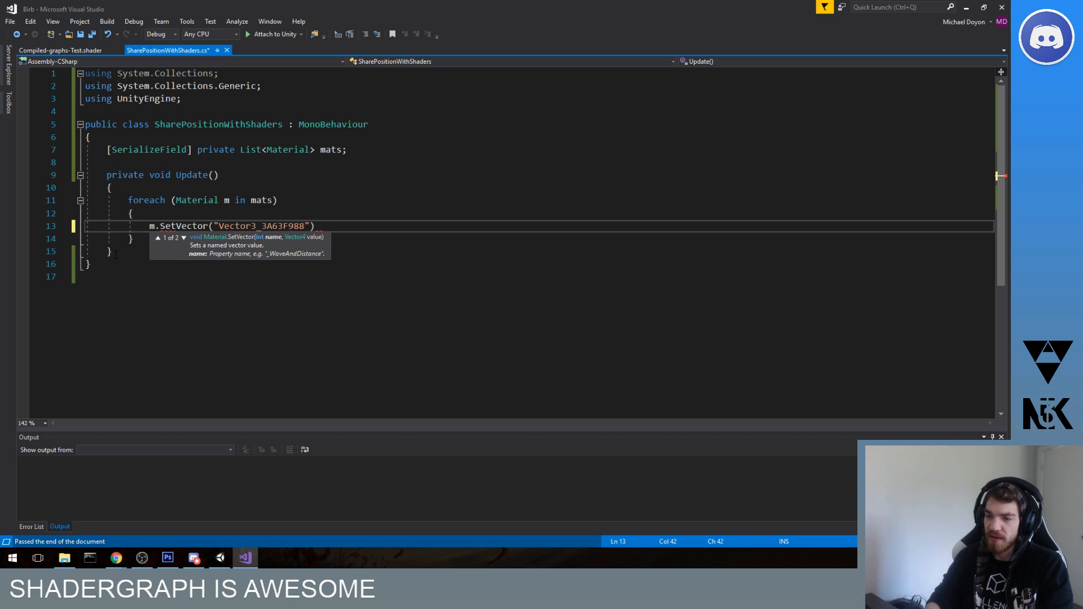
- Pass transform.position as the second SetVector argument, end the statement with a semicolon and save the script
type(",Transform.")
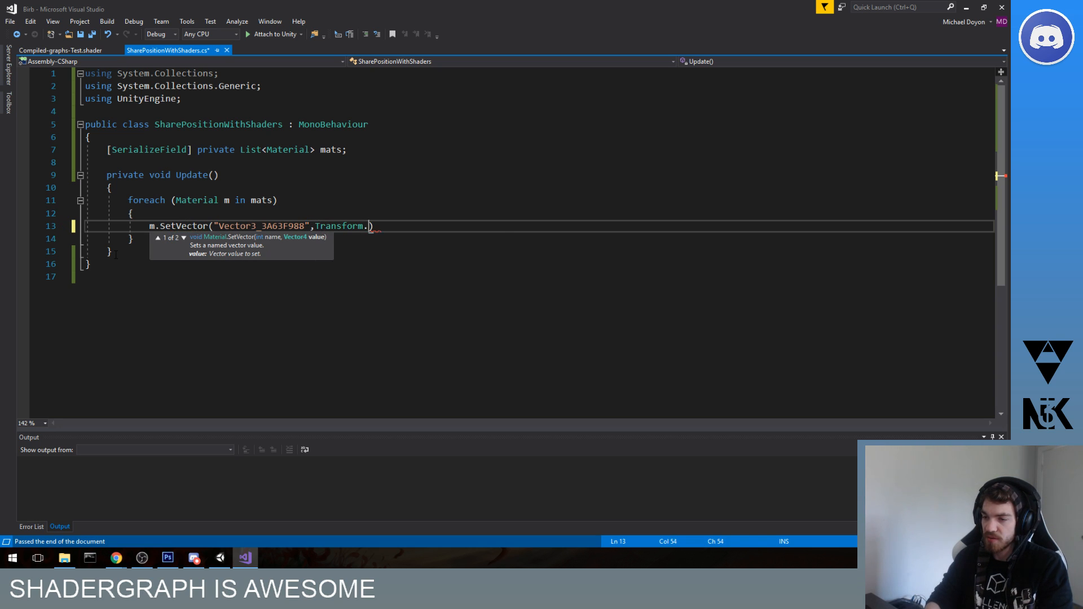
key("BackSpace")
key("ctrl+shift+Left")
type("transform.position)")
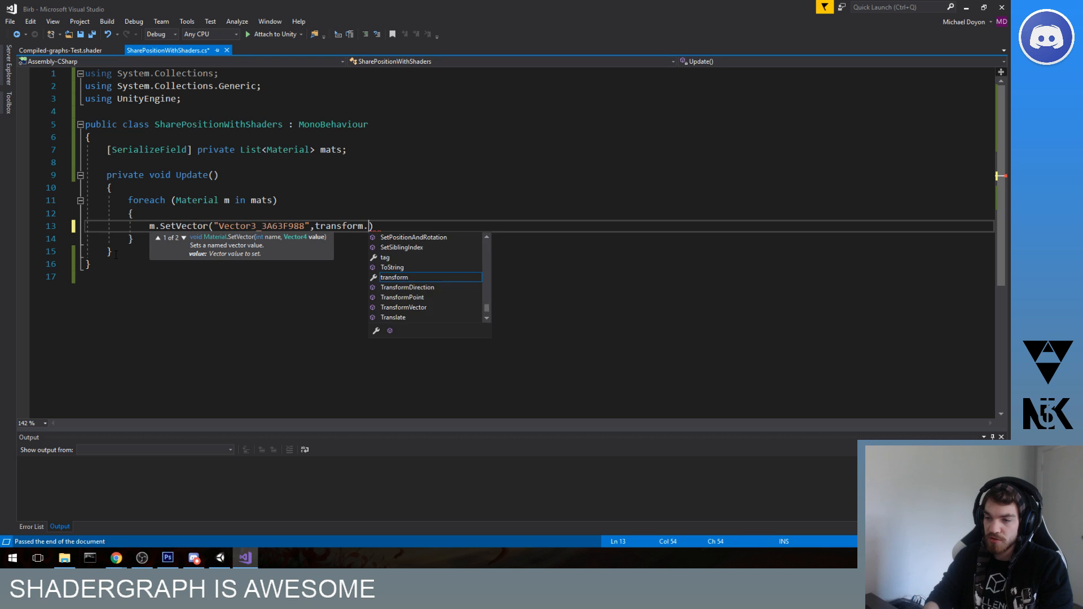
type(";")
key("ctrl+s")
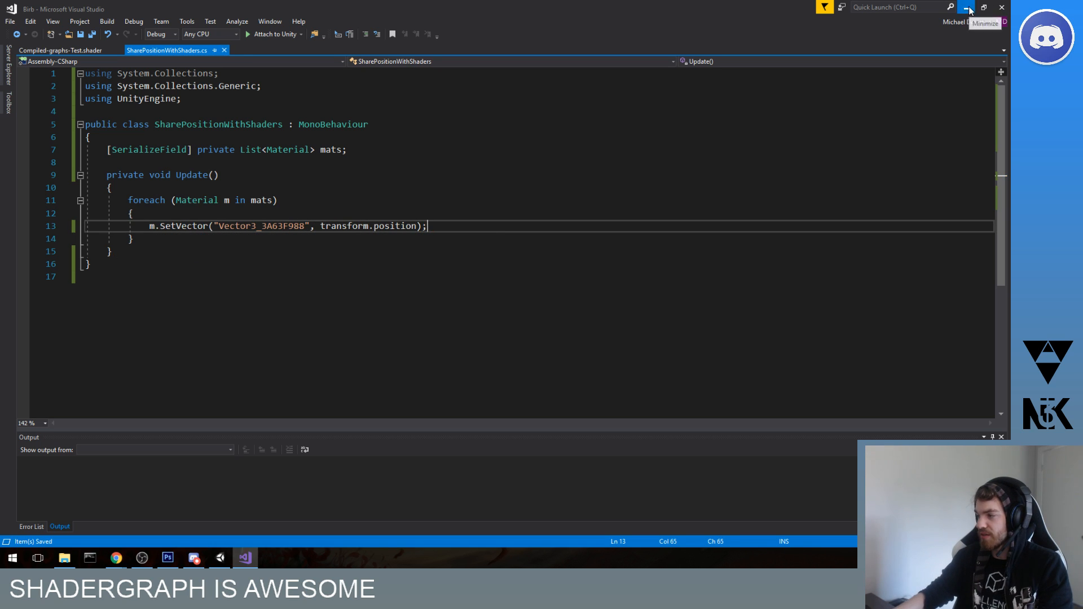
- Switch to Unity, enter play mode and show the Scene view alongside the running game
left_click(966, 7)
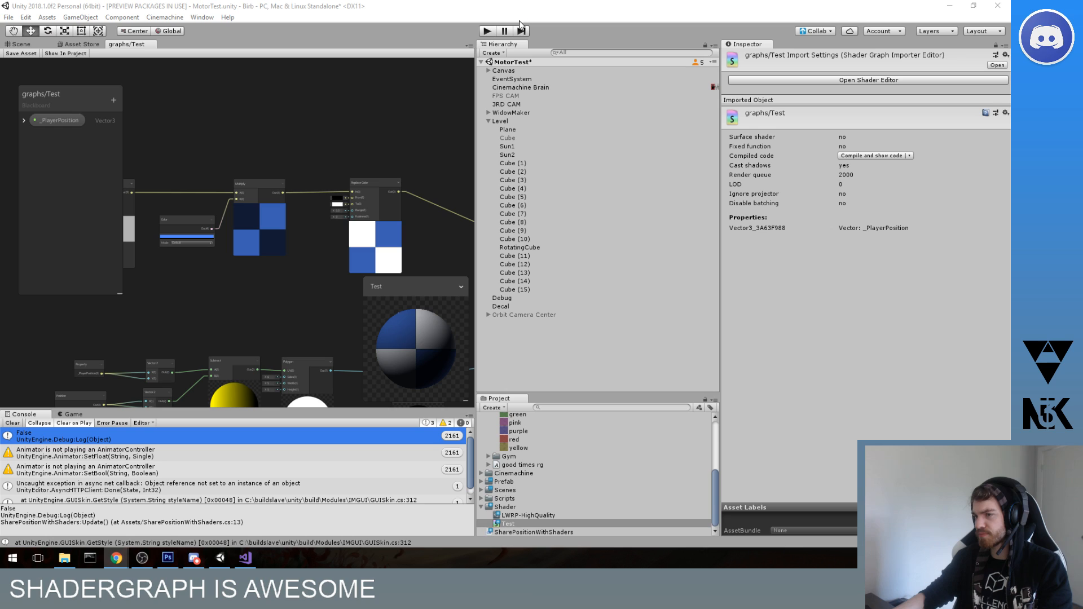
left_click(485, 31)
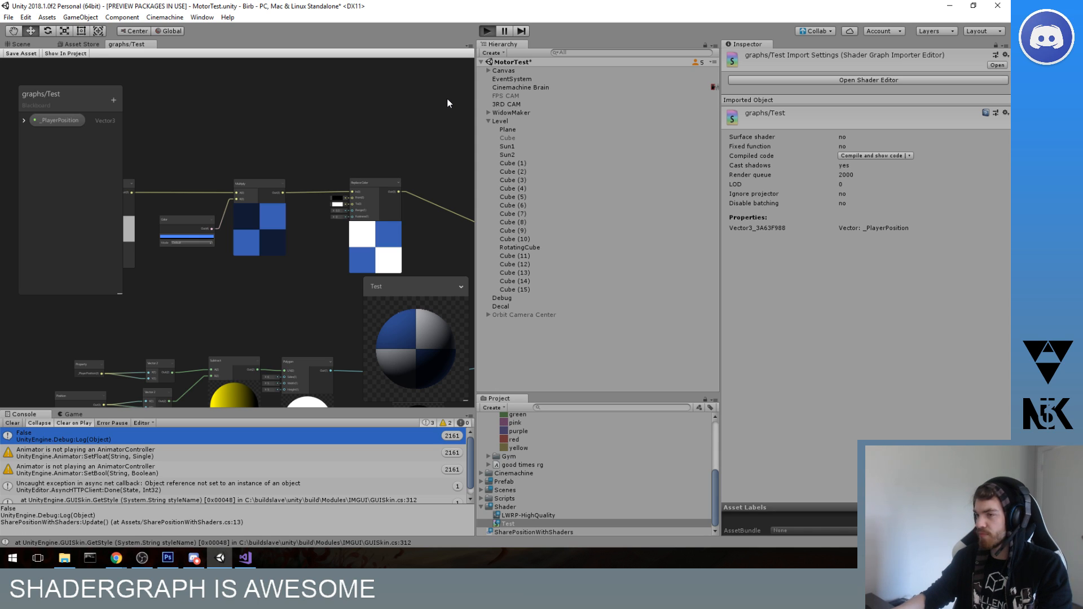
left_click(28, 44)
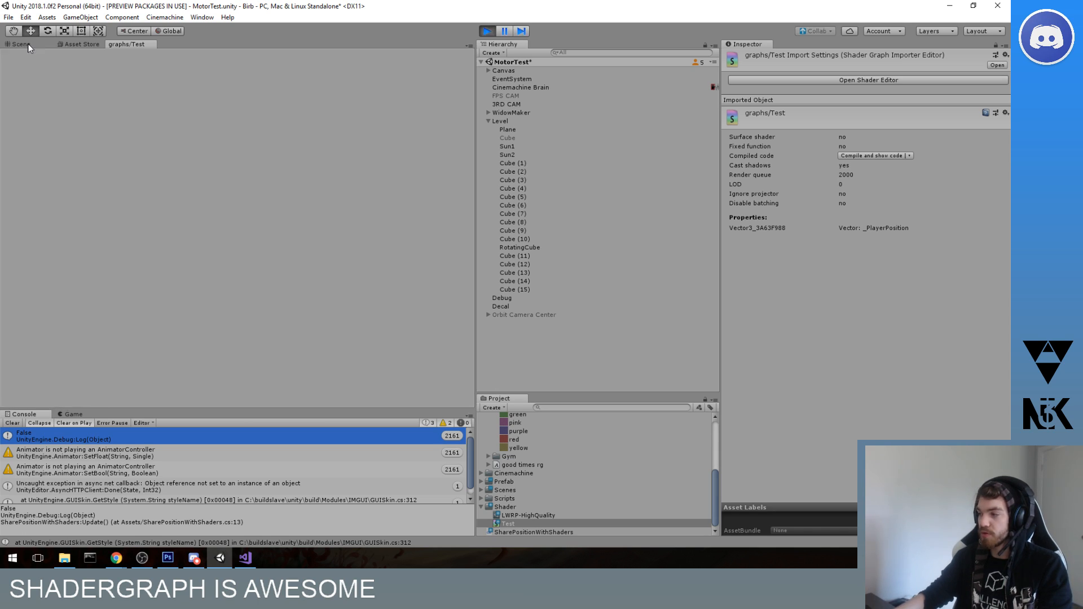
left_click(259, 459)
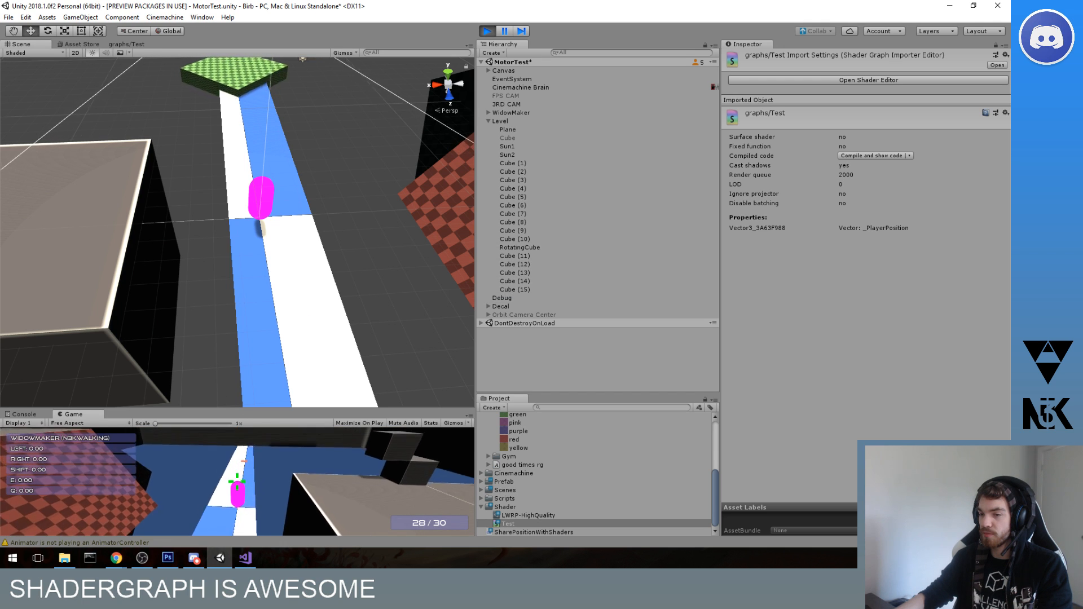
- Move the player around the level to check how the shader pattern on the floor reacts to its position
key("w")
key("a")
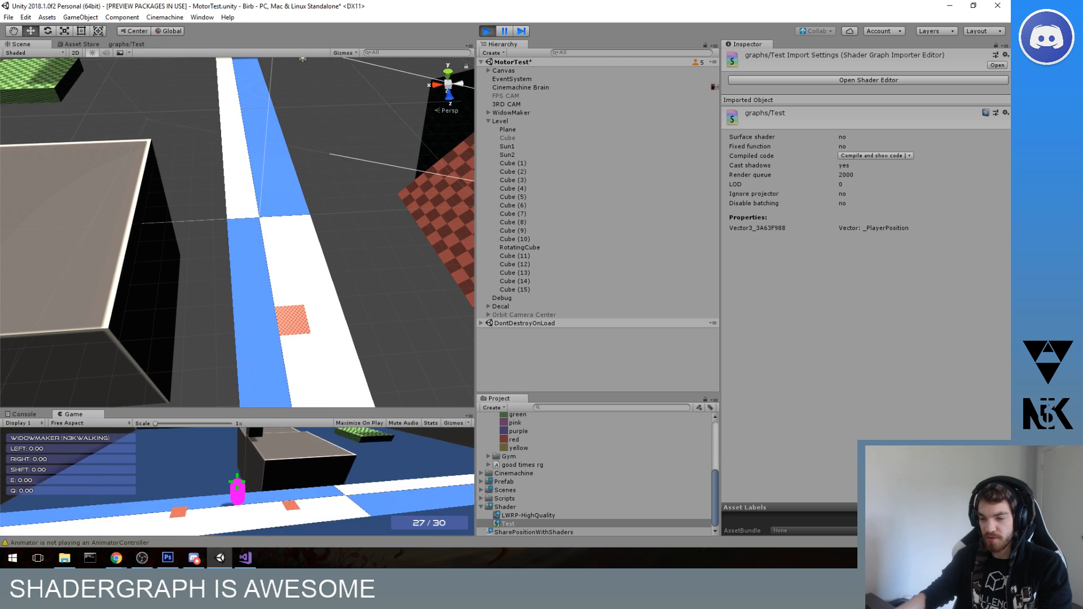
key("shift")
key("w")
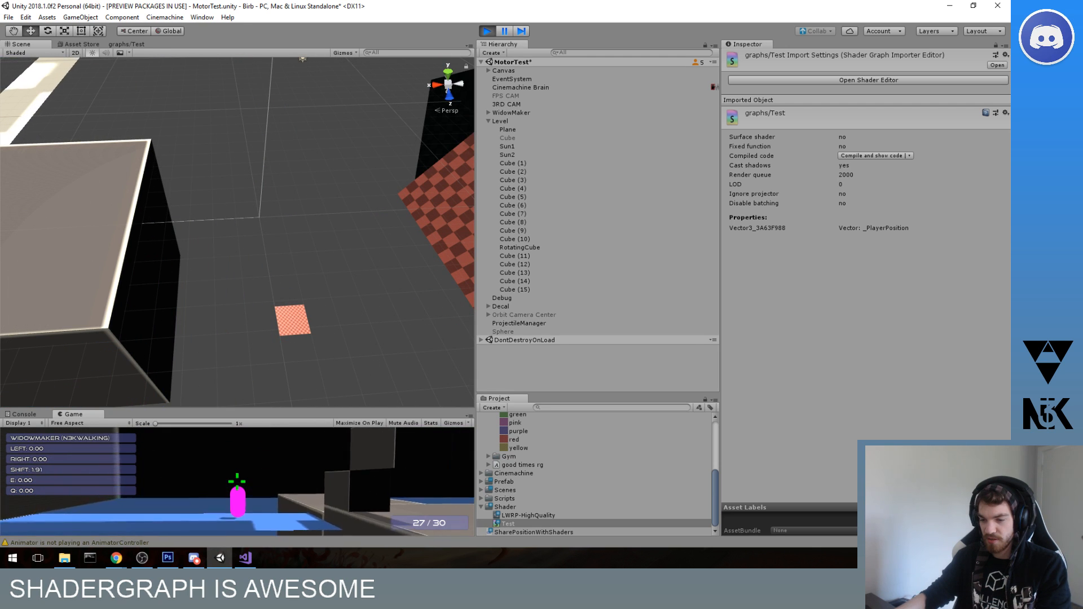
key("w")
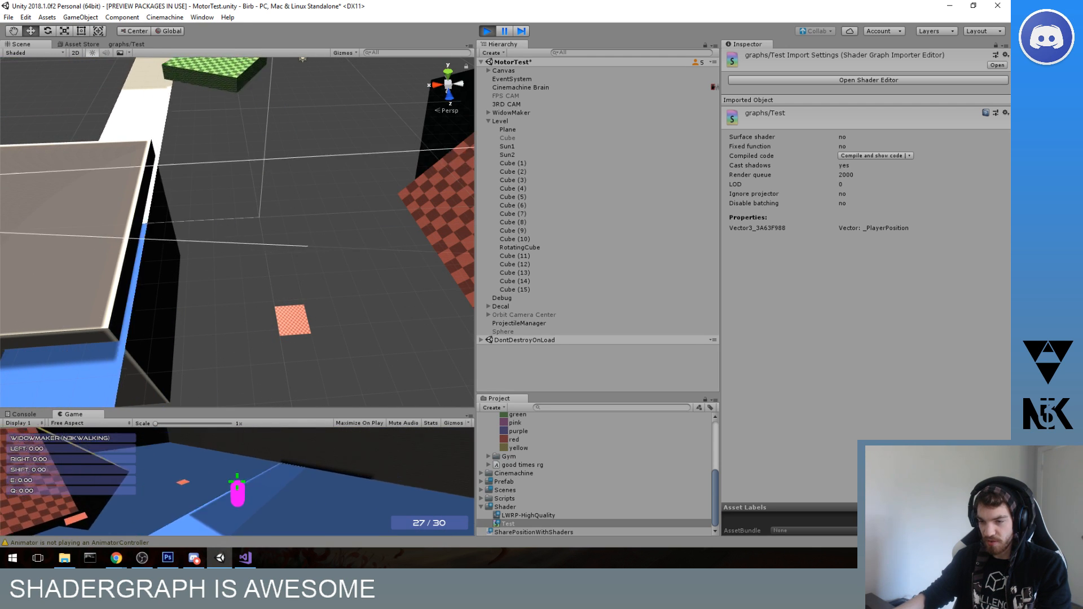
key("w")
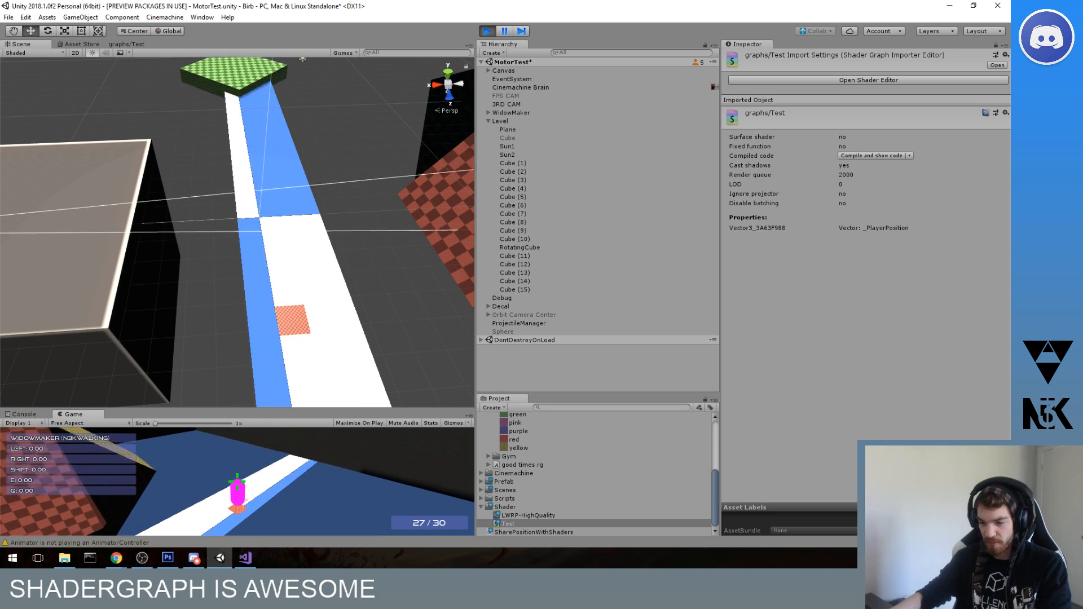
key("w")
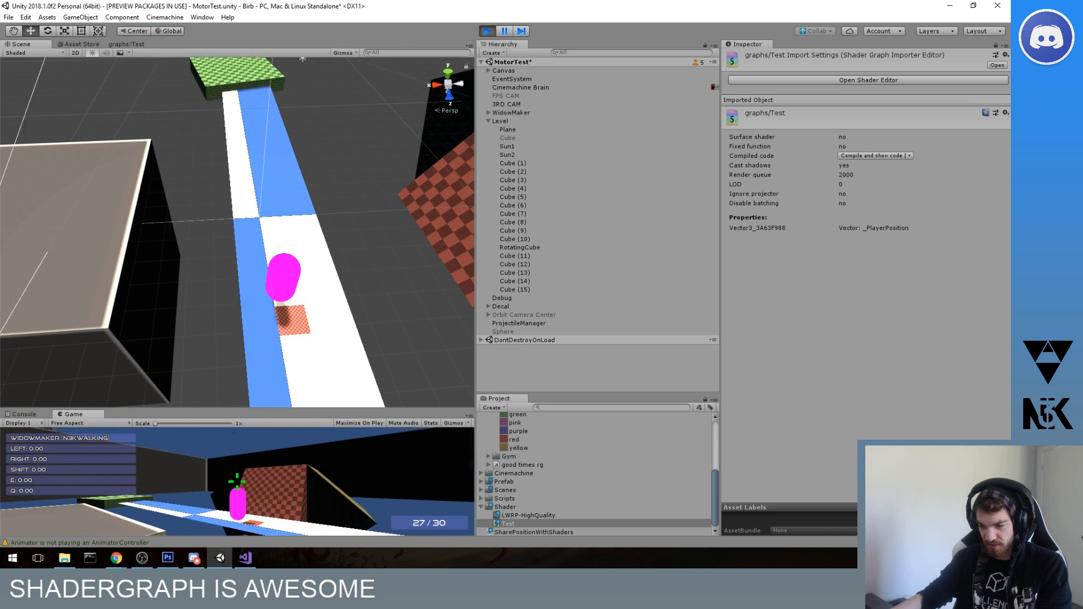
key("w")
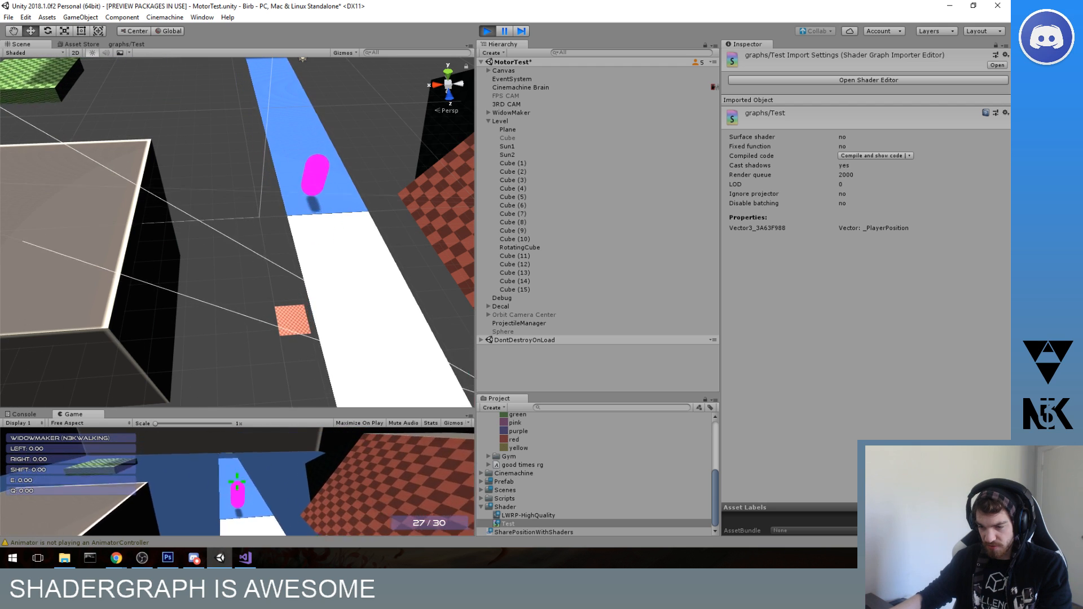
- Switch to Visual Studio to compare the SetVector property name with the one in the compiled shader, and return to Unity
key("super")
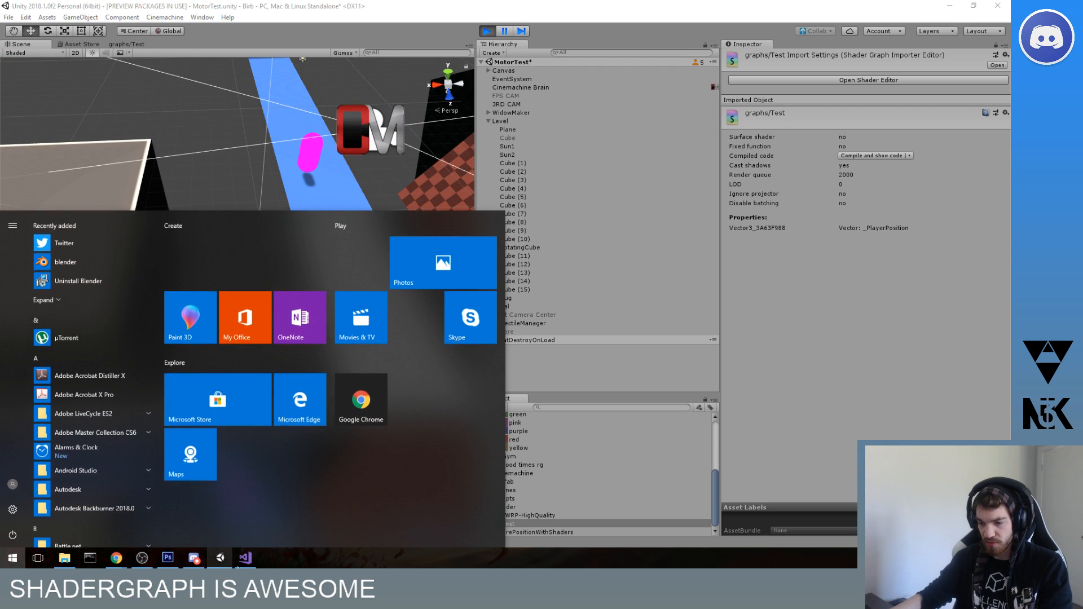
key("alt+Tab")
double_click(263, 226)
left_click(70, 50)
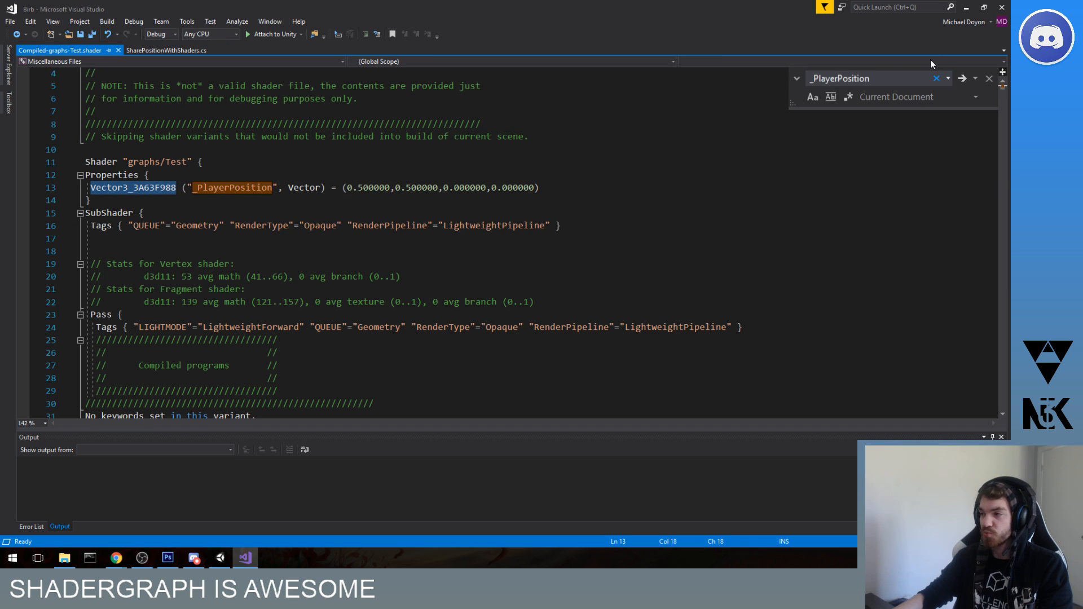
left_click(224, 564)
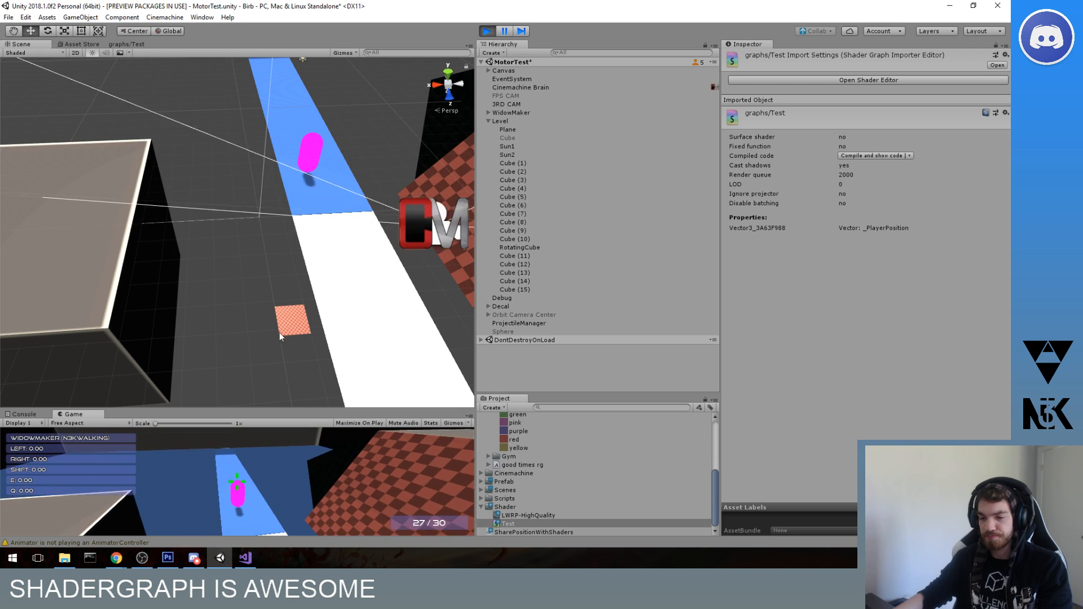
- Inspect the _PlayerPosition property and its default values in the graphs/Test blackboard
left_click(130, 45)
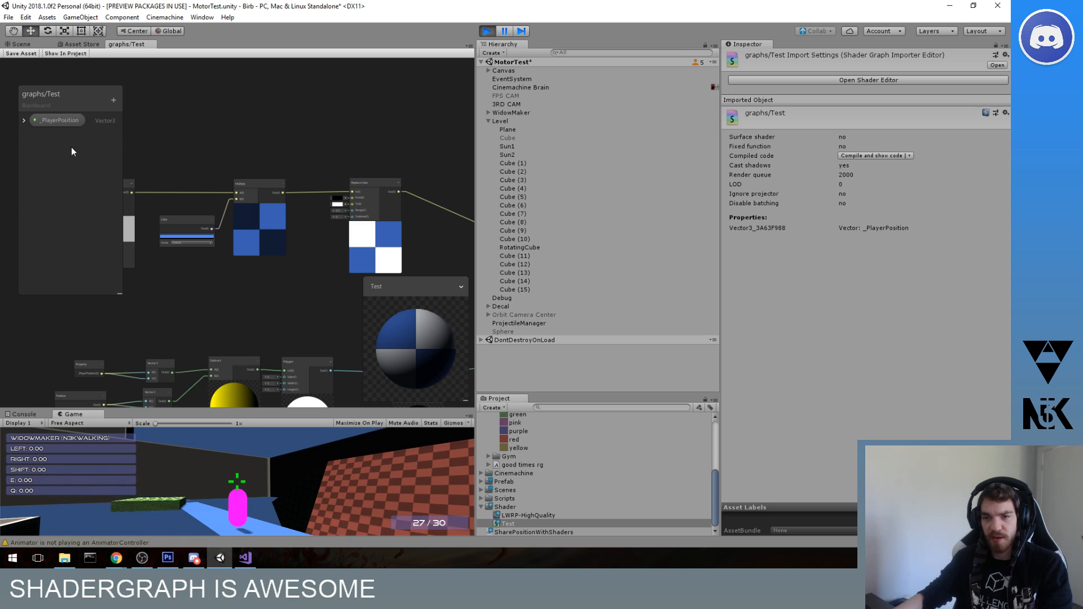
right_click(66, 124)
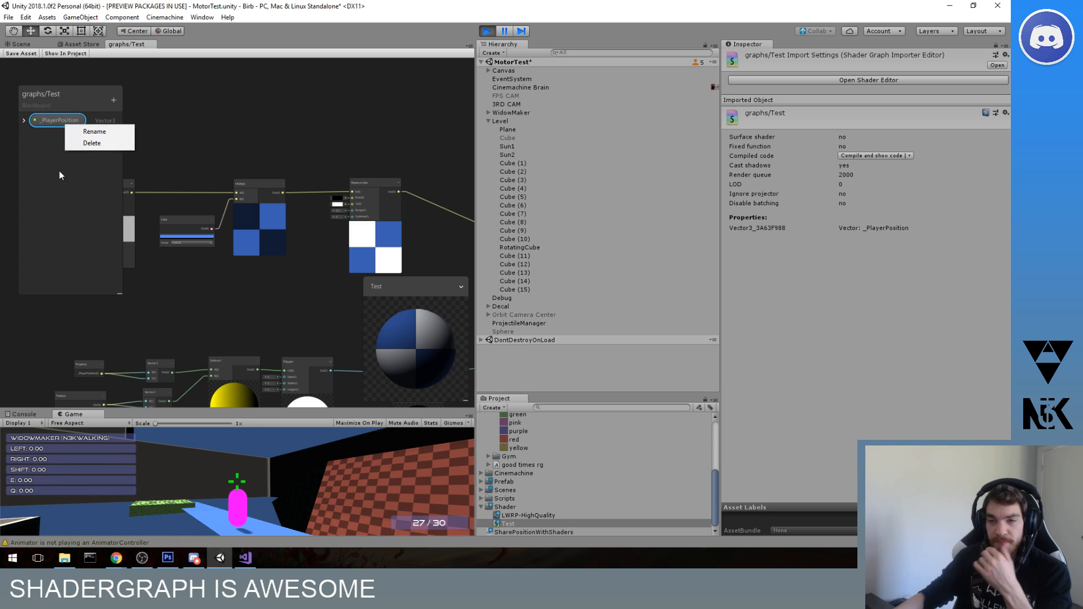
left_click(84, 132)
left_click(36, 125)
left_click(23, 118)
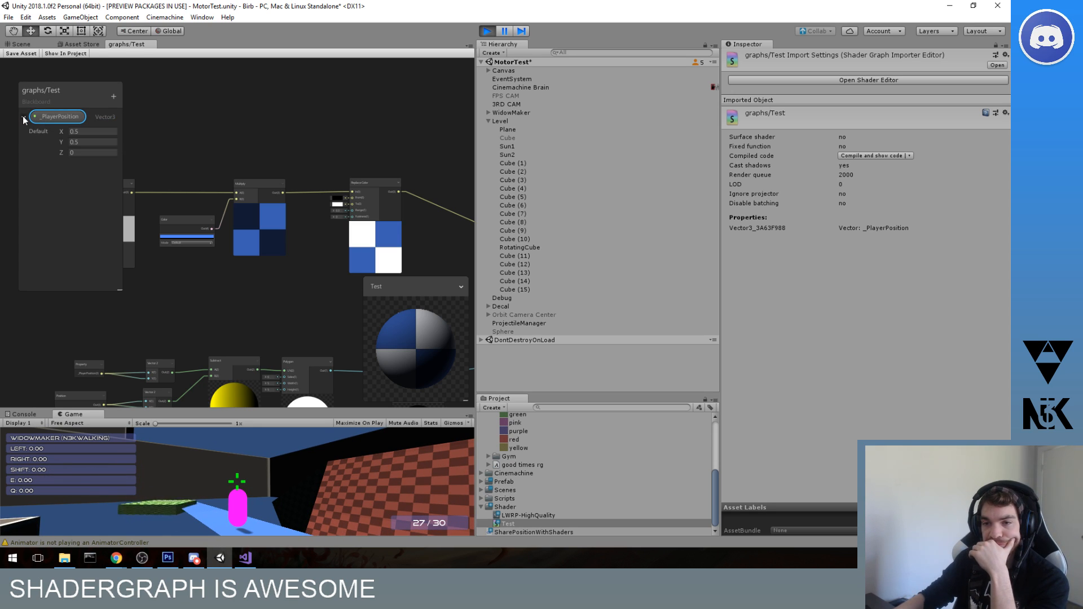
left_click(24, 118)
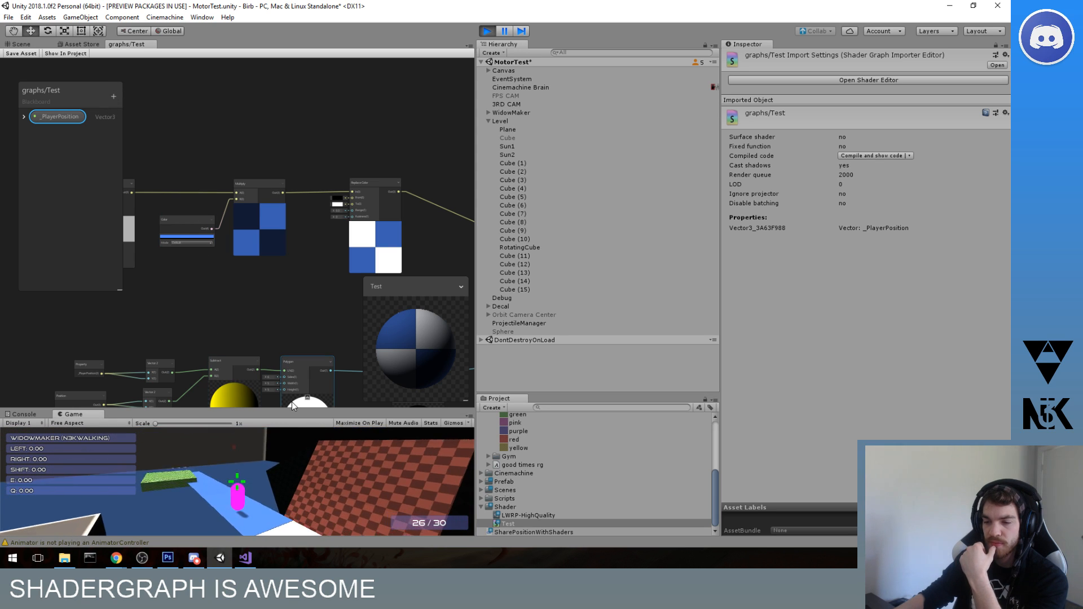
- Dock the Game view beside the graphs/Test graph and test the player's movement in the larger view
left_click_drag(67, 414, 172, 48)
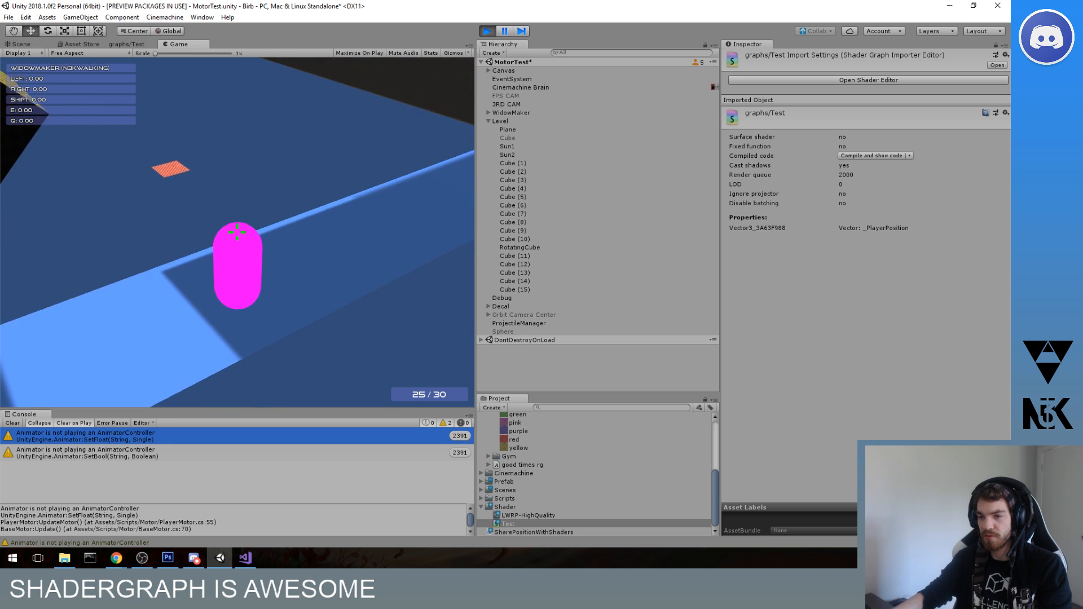
left_click(329, 325)
key("shift")
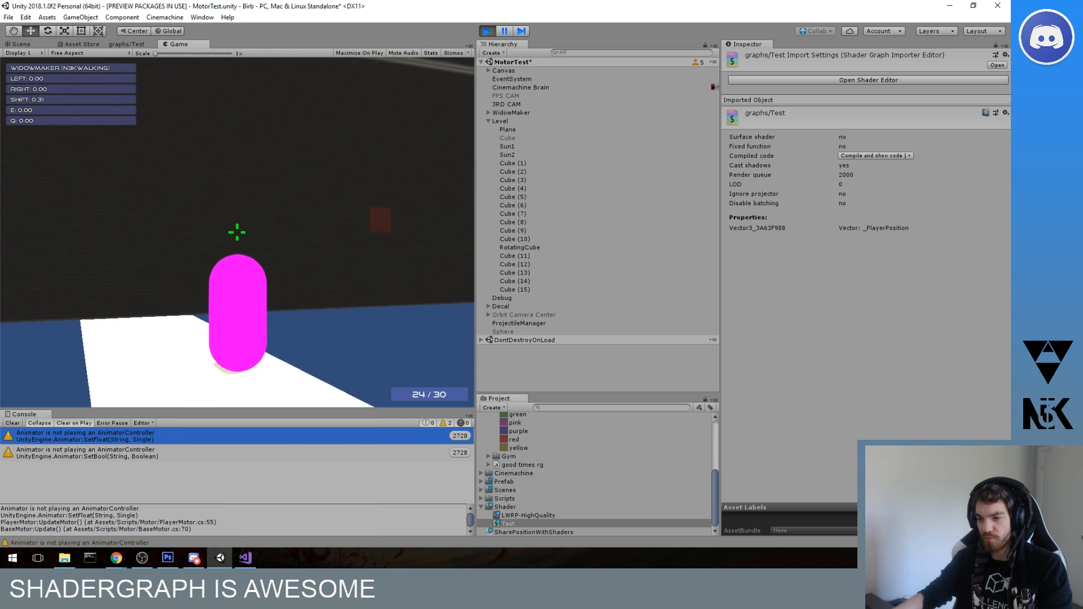
- Exit play mode and recheck the _PlayerPosition property in the compiled shader in Visual Studio
key("super")
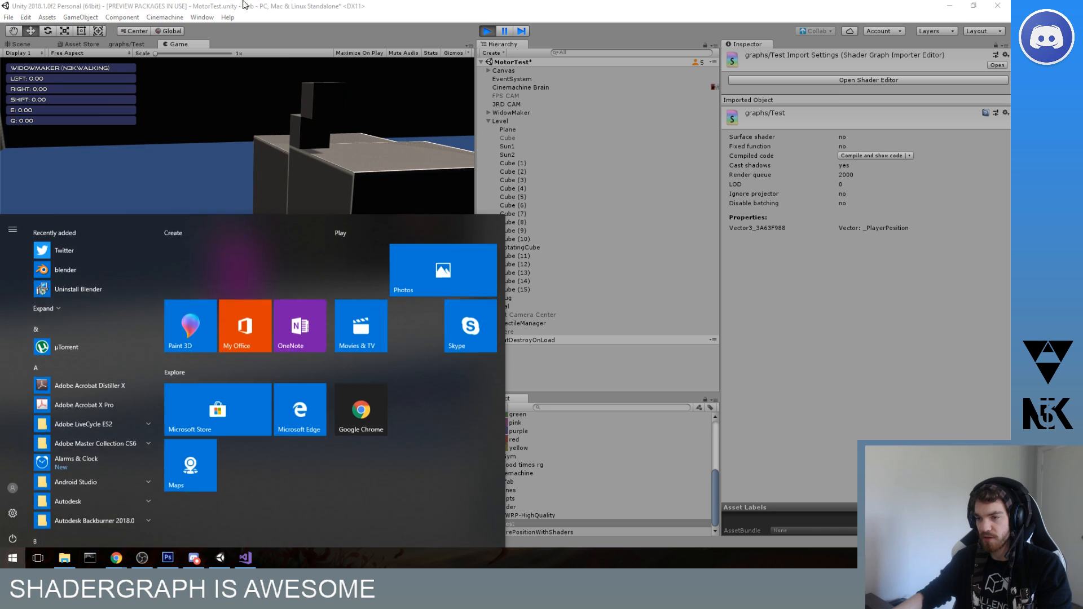
left_click(486, 31)
left_click(245, 558)
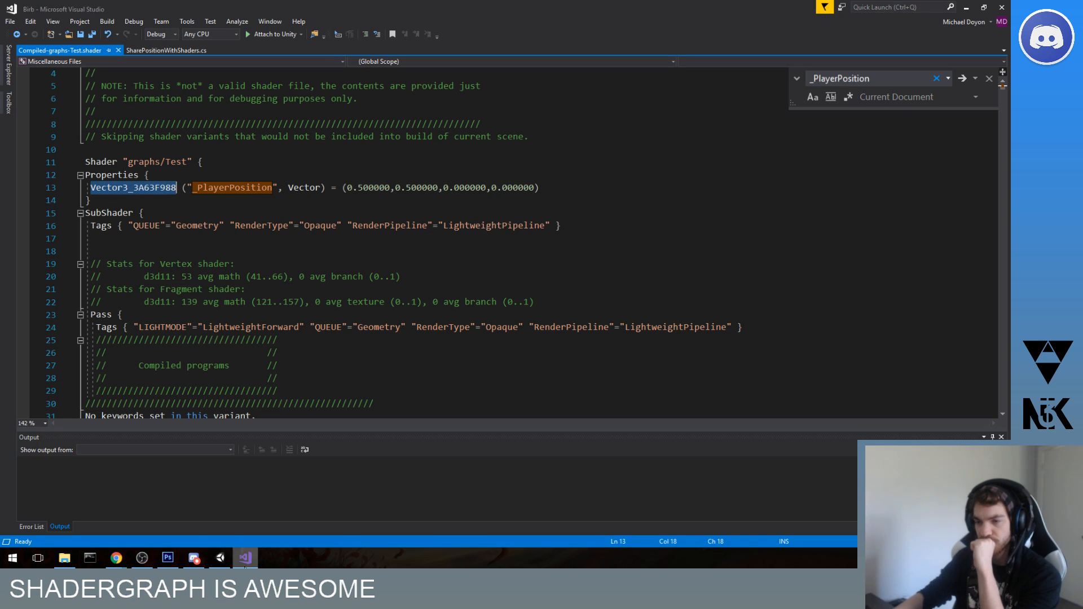
left_click(245, 558)
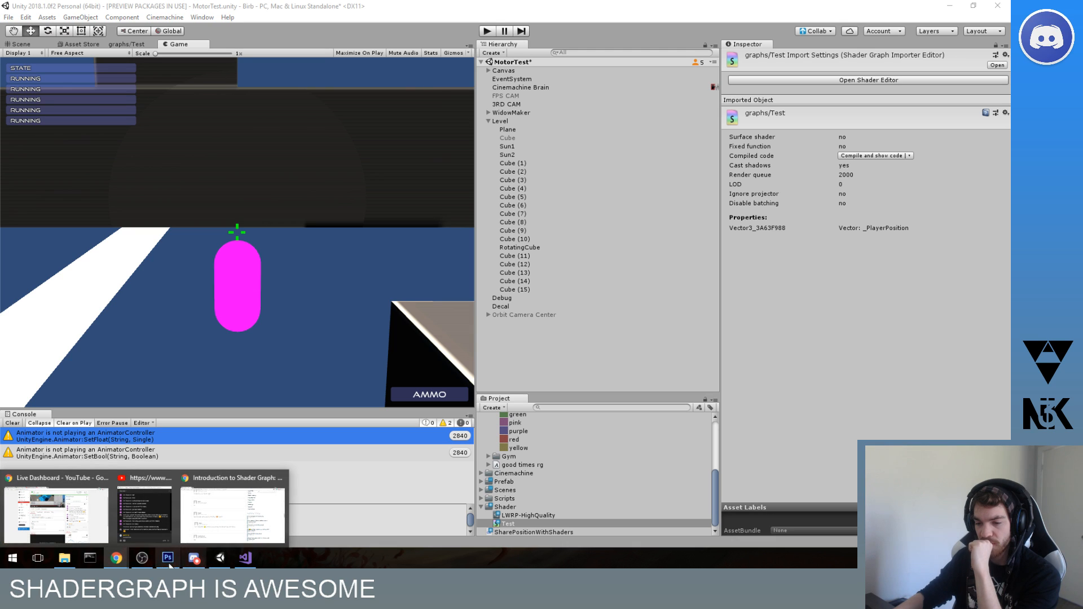
- Examine the blue and white strip on the floor beside the player in the Scene view
left_click(143, 50)
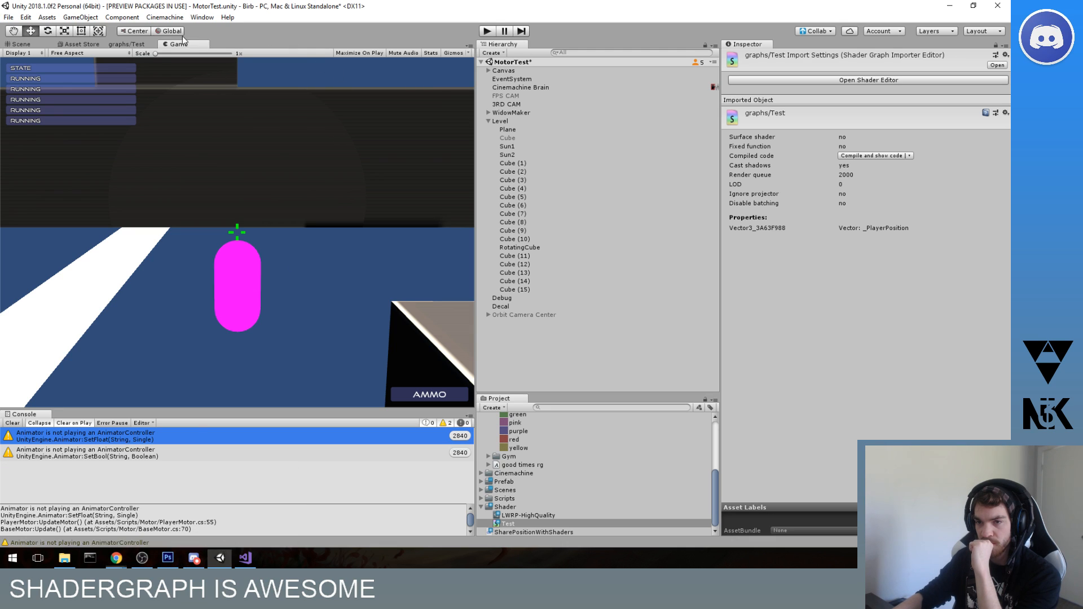
left_click(140, 45)
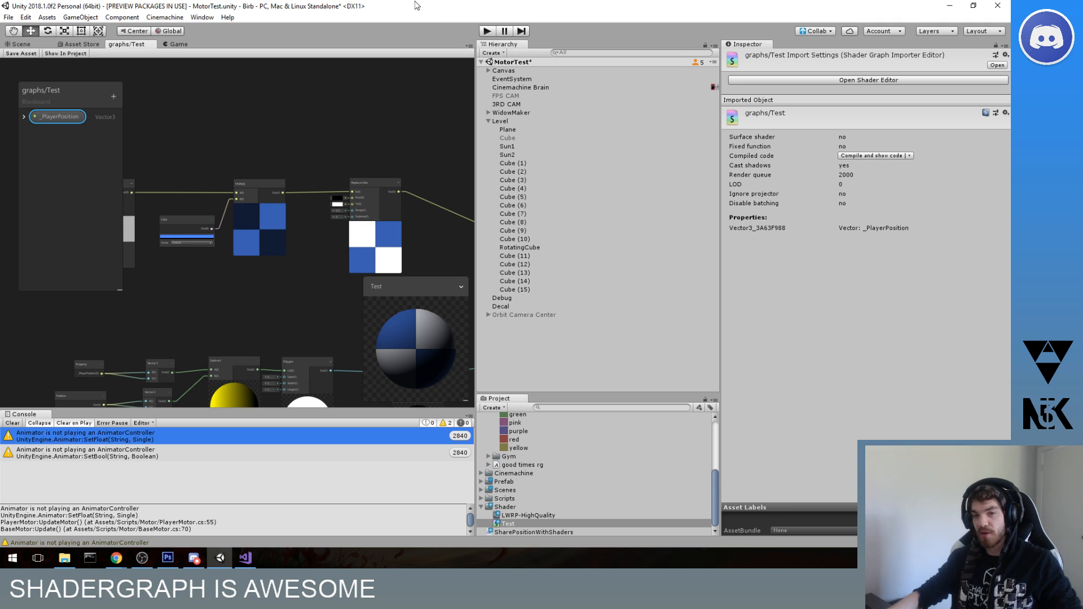
left_click(35, 45)
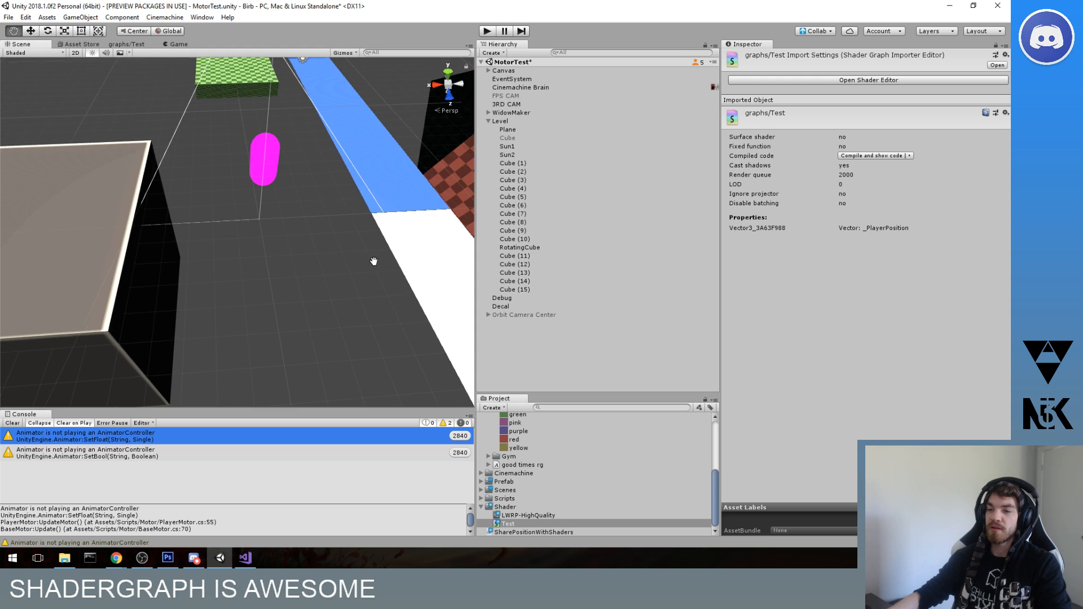
scroll(337, 287, "down", 5)
middle_click_drag(342, 324, 331, 266)
right_click_drag(331, 266, 325, 309)
scroll(327, 316, "down", 4)
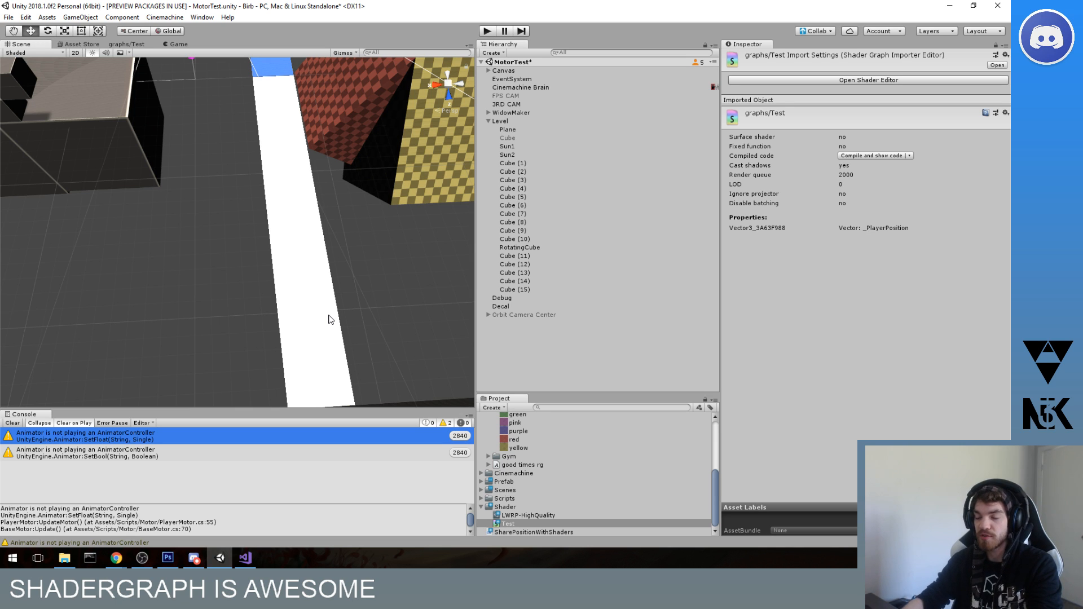
scroll(374, 117, "down", 8)
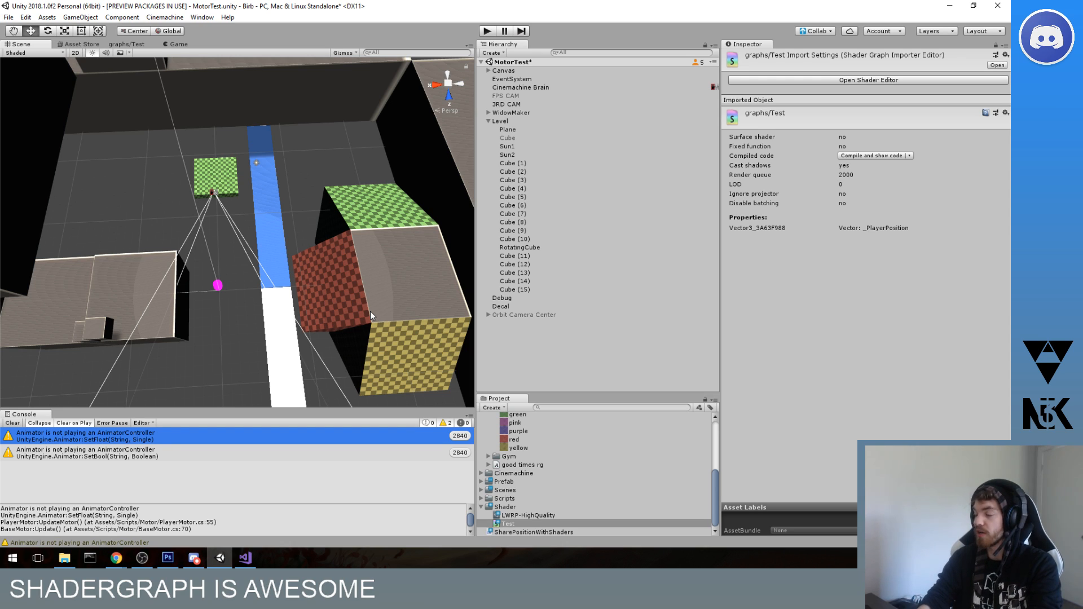
- Select the level's floor Plane in the Scene view
right_click_drag(214, 203, 387, 263)
left_click(399, 286)
left_click_drag(399, 287, 293, 282, "alt")
scroll(301, 287, "down", 10)
scroll(296, 285, "down", 3)
middle_click_drag(299, 286, 197, 290)
left_click_drag(198, 291, 164, 266, "alt")
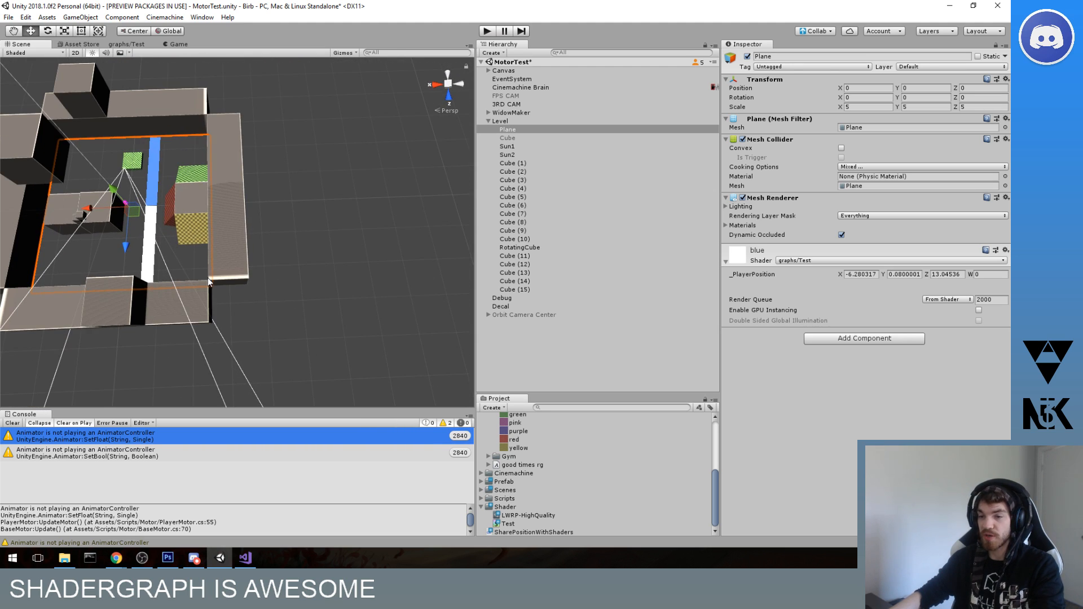
- Try duplicating the Plane and shifting the copy to X -64, and undo both changes
key("ctrl+d")
left_click_drag(85, 208, 301, 204)
key("ctrl+z")
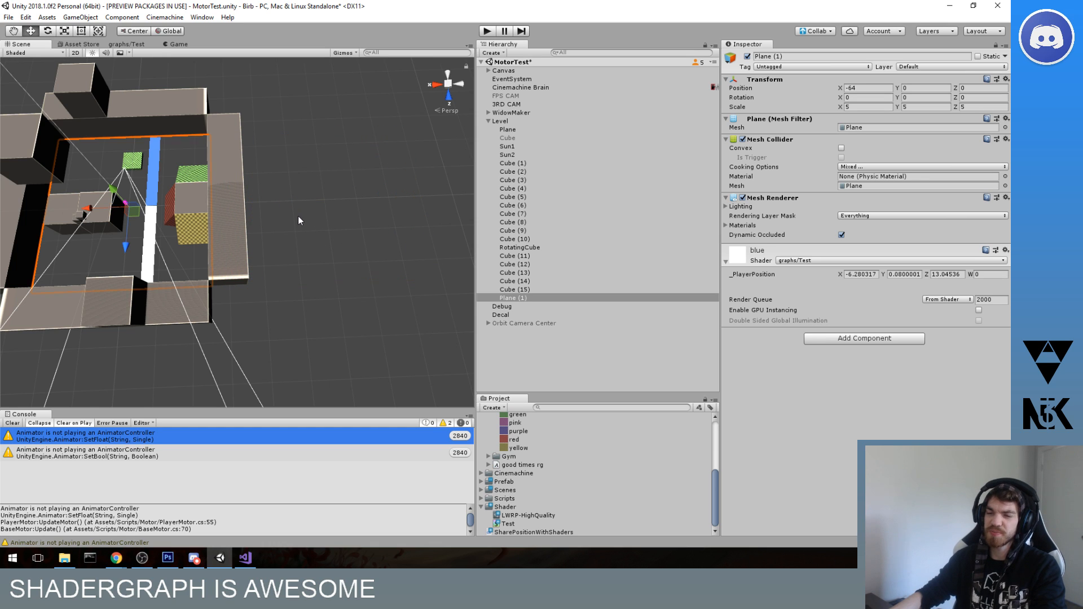
middle_click_drag(294, 222, 355, 212)
key("ctrl+z")
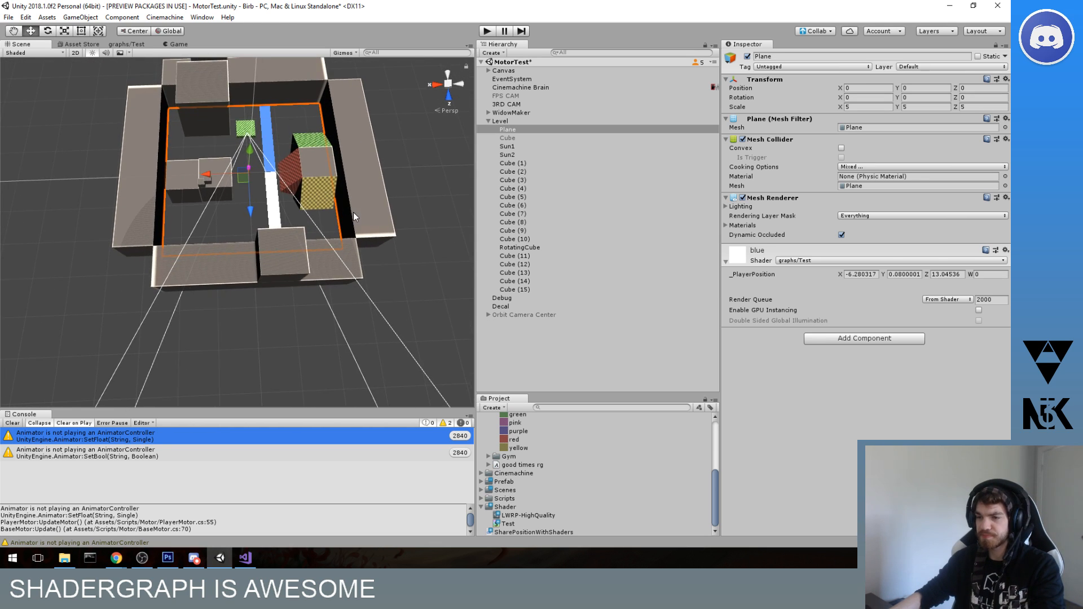
- Review the whole floor strip, check the compiled graphs/Test shader in Visual Studio, and return to Unity
scroll(353, 211, "up", 3)
middle_click_drag(319, 251, 330, 303)
scroll(377, 303, "up", 5)
scroll(382, 300, "up", 2)
scroll(294, 303, "up", 3)
scroll(256, 299, "up", 2)
middle_click_drag(254, 299, 247, 306)
left_click(246, 556)
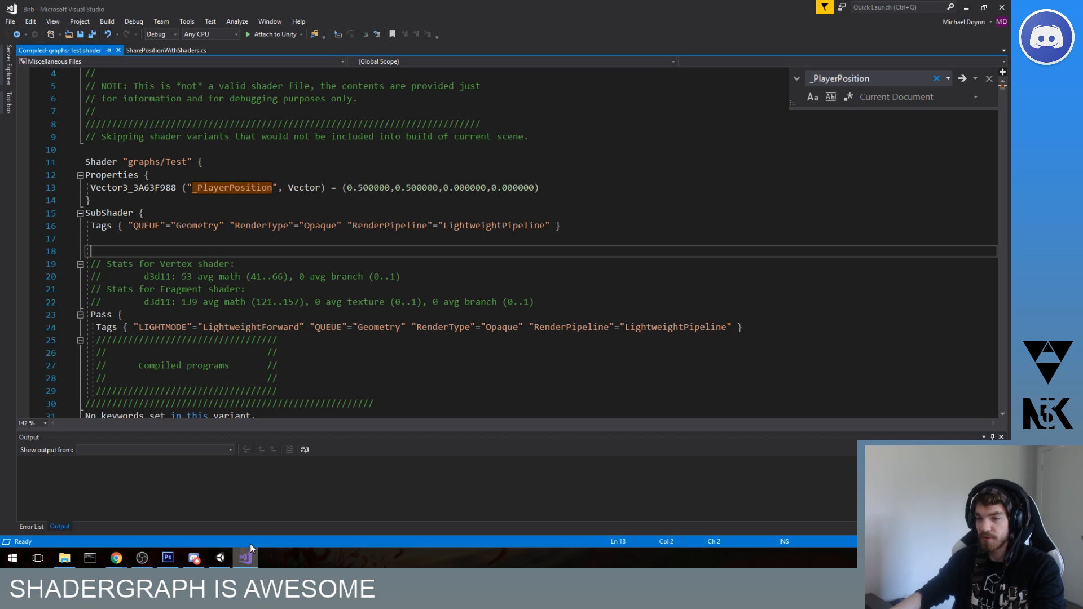
left_click(220, 558)
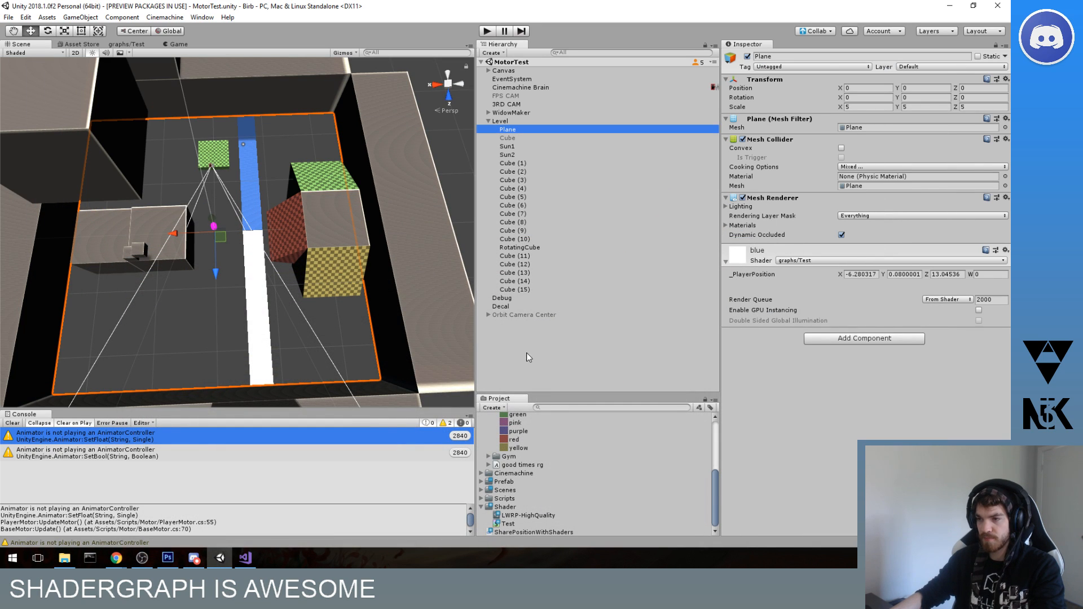
- Examine the node chain leading into the Subtract node in the graphs/Test graph
left_click(127, 44)
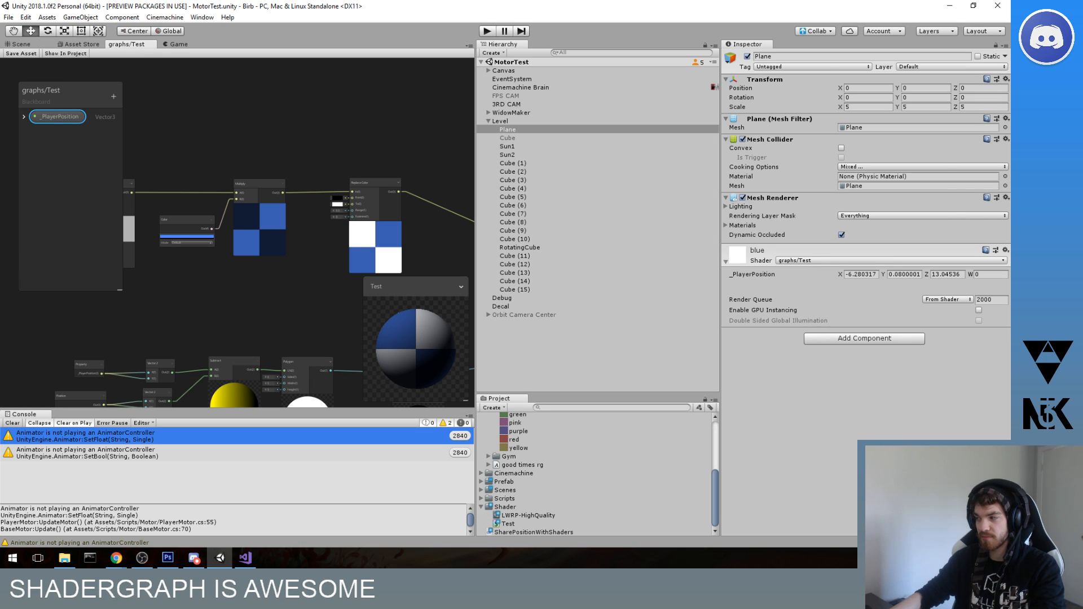
key("alt+Tab")
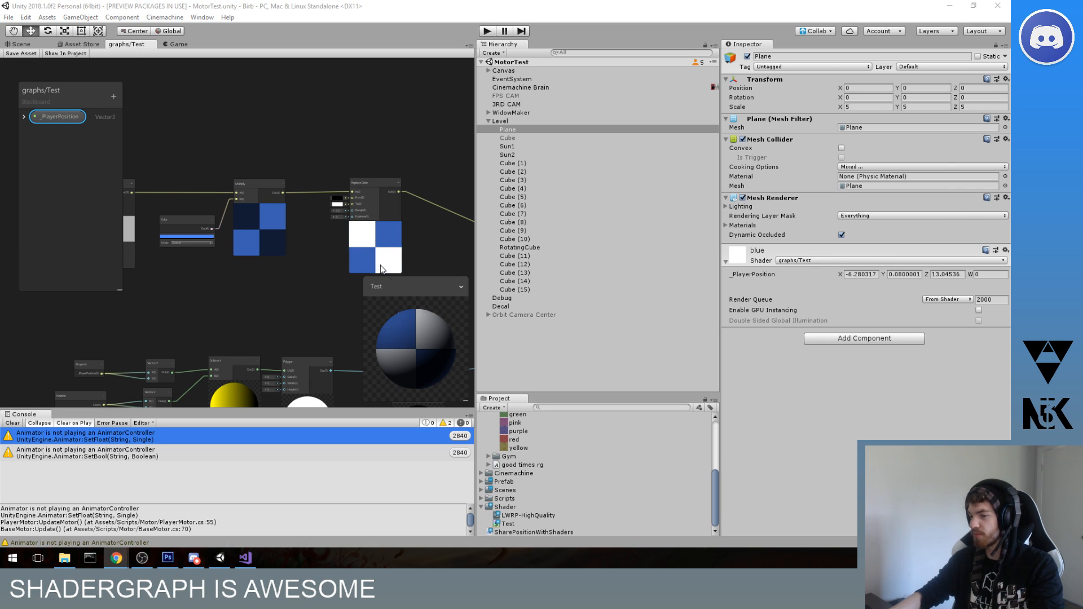
middle_click_drag(354, 276, 360, 198)
middle_click_drag(294, 272, 385, 157)
scroll(340, 193, "up", 4)
scroll(428, 168, "down", 2)
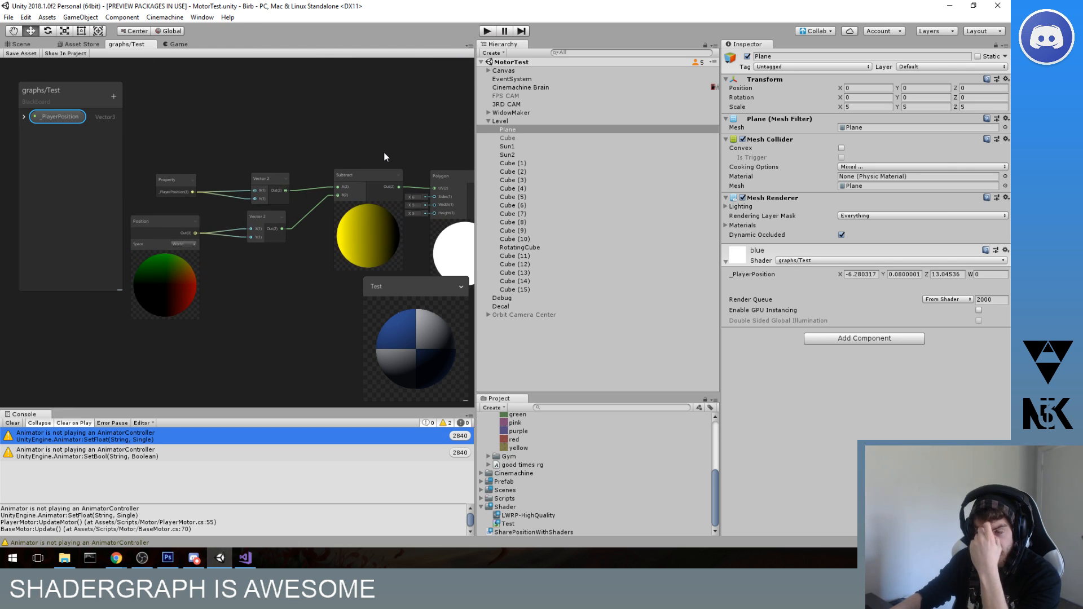
scroll(296, 185, "up", 3)
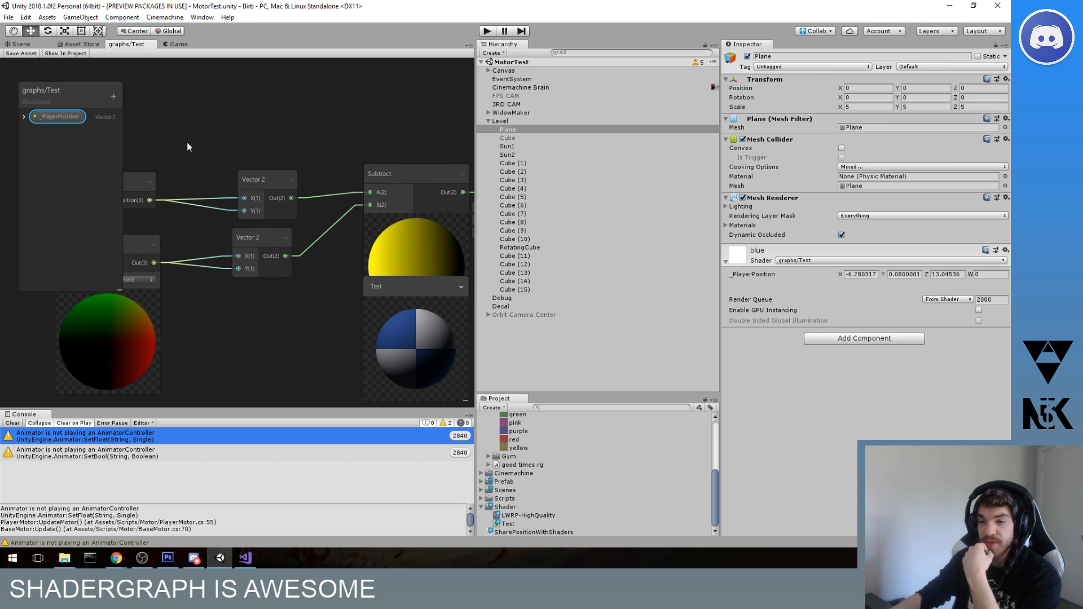
- Try setting the Y component of the blue material's _PlayerPosition to -0.61 with the floor strip in view
left_click(13, 44)
right_click_drag(201, 227, 322, 206)
middle_click_drag(321, 206, 340, 192)
scroll(340, 192, "up", 1)
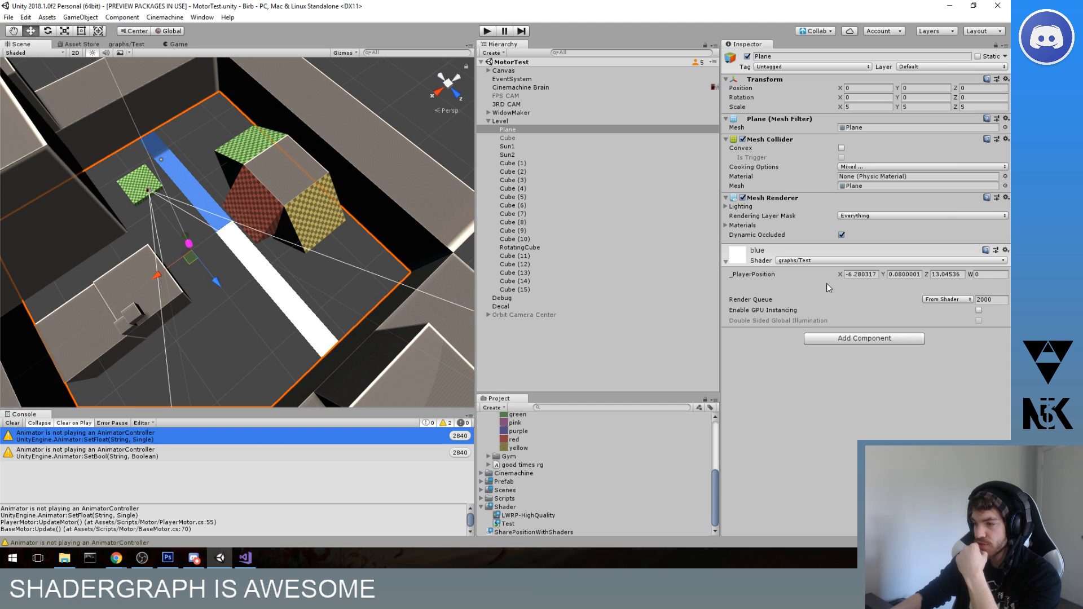
left_click_drag(719, 274, 908, 274)
left_click(908, 274)
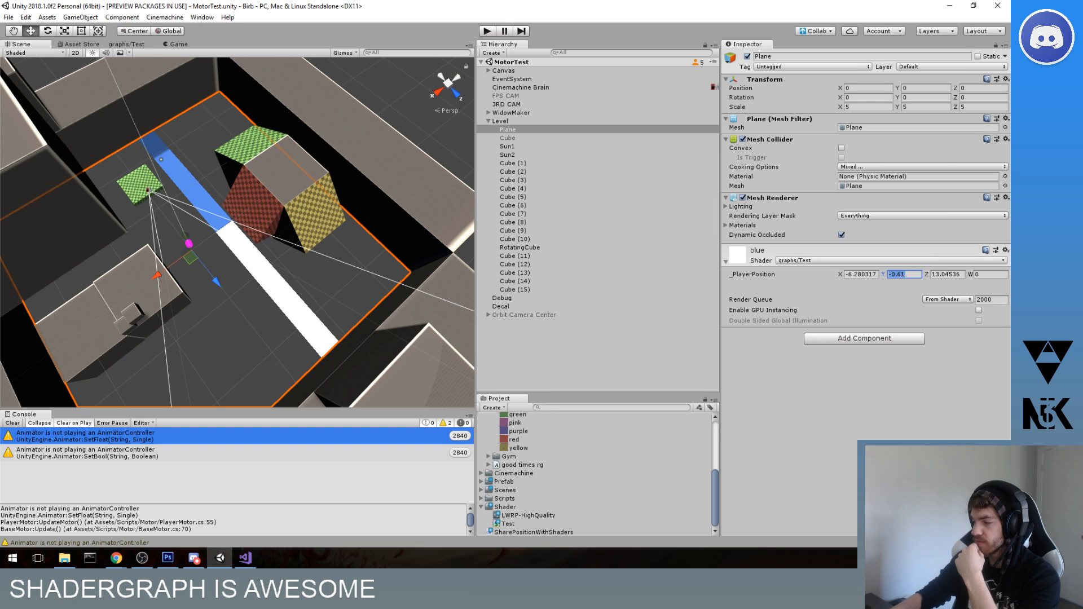
- Switch to Chrome, reopen the closed Epidemic Sound album tab, and return to Unity
key("alt+Tab")
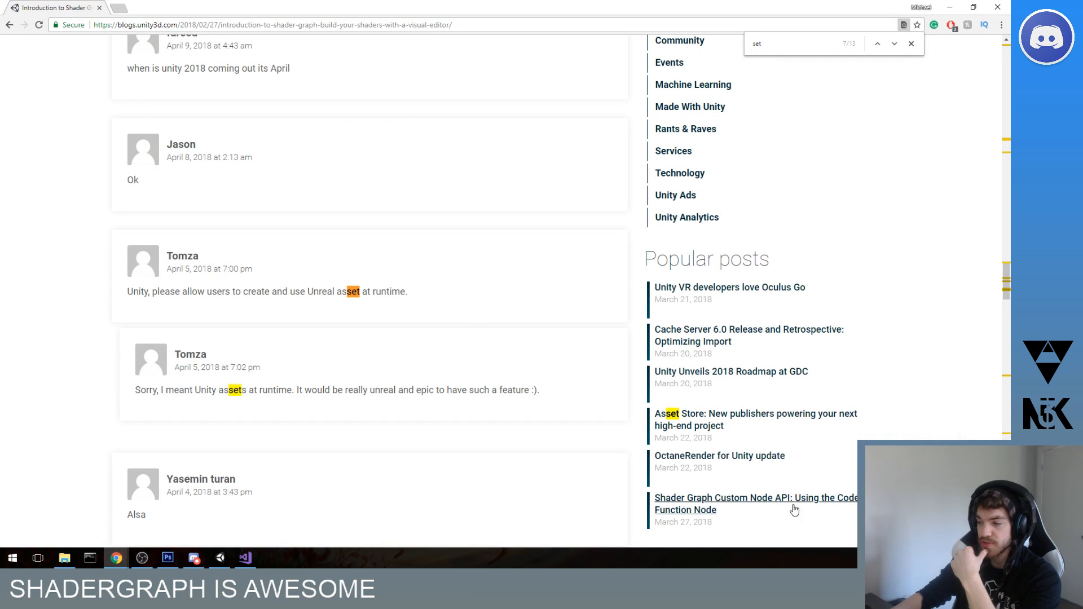
key("super+d")
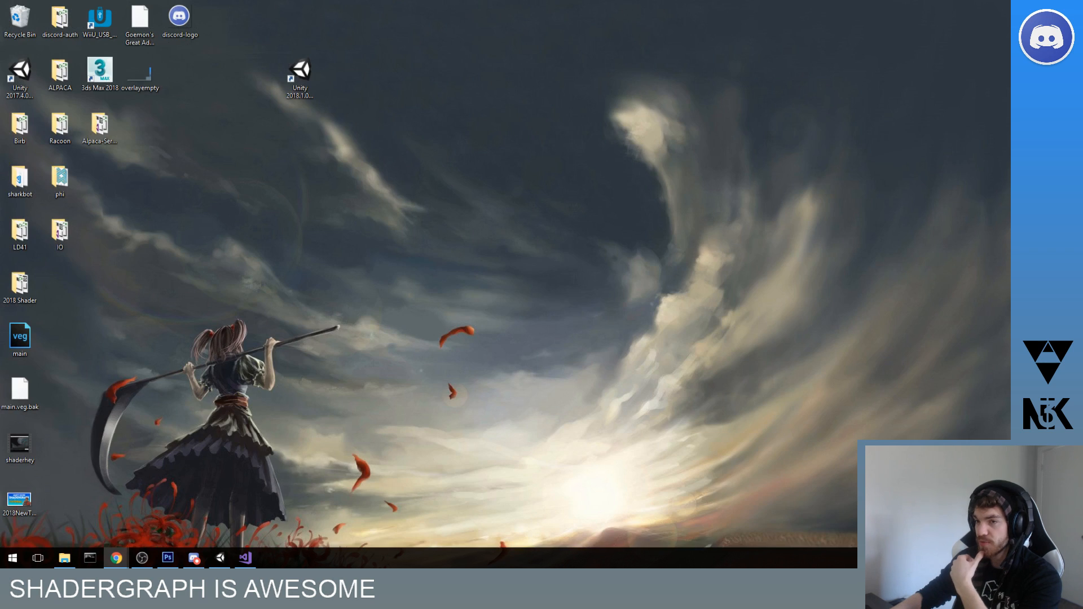
key("super+d")
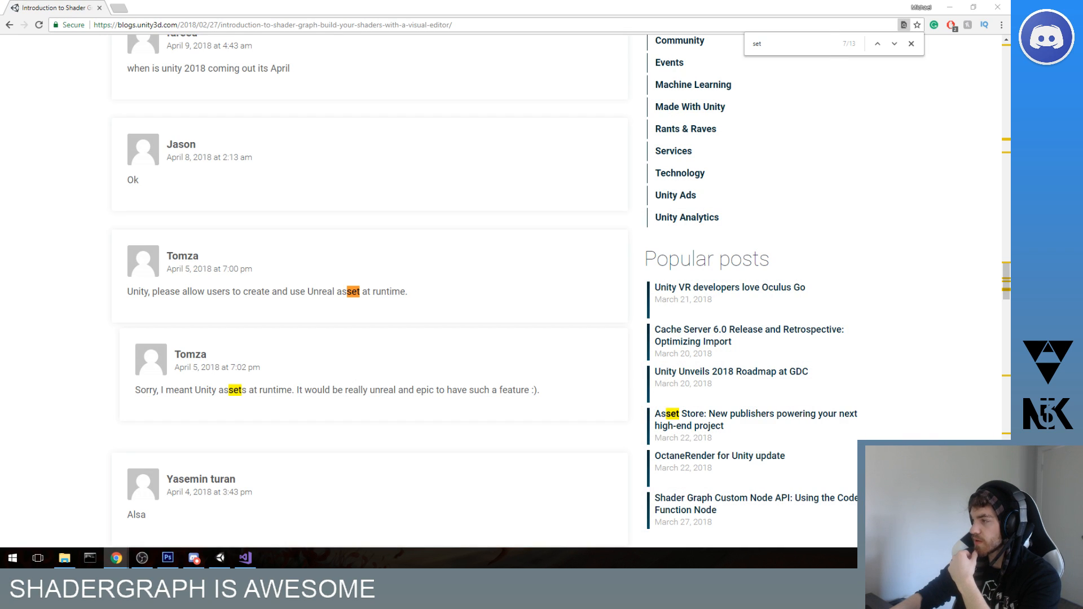
left_click_drag(0, 8, 67, 8)
left_click(106, 23)
left_click(136, 8)
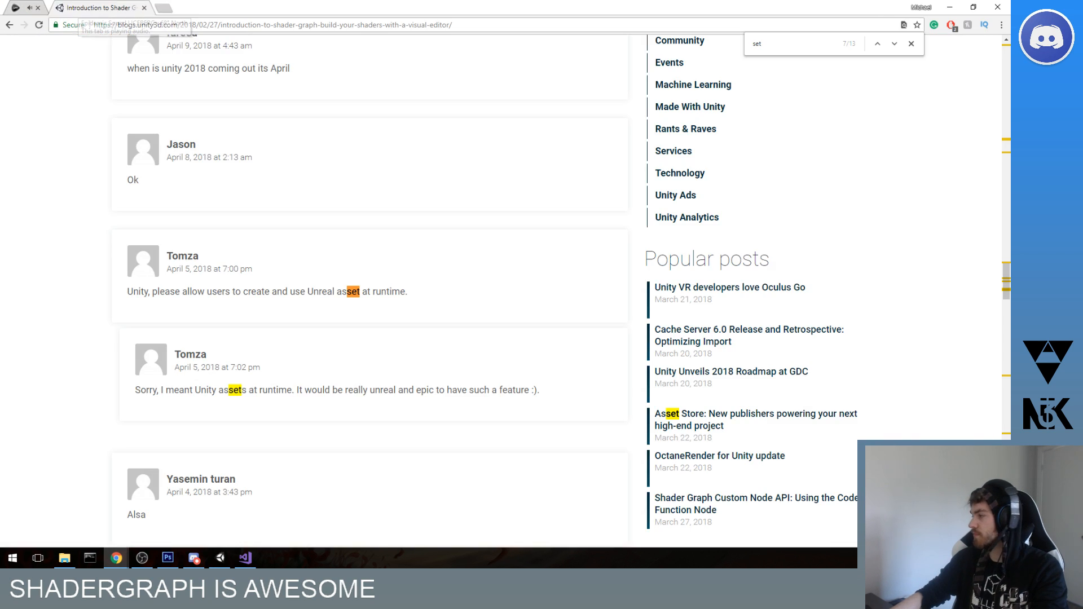
key("ctrl+t")
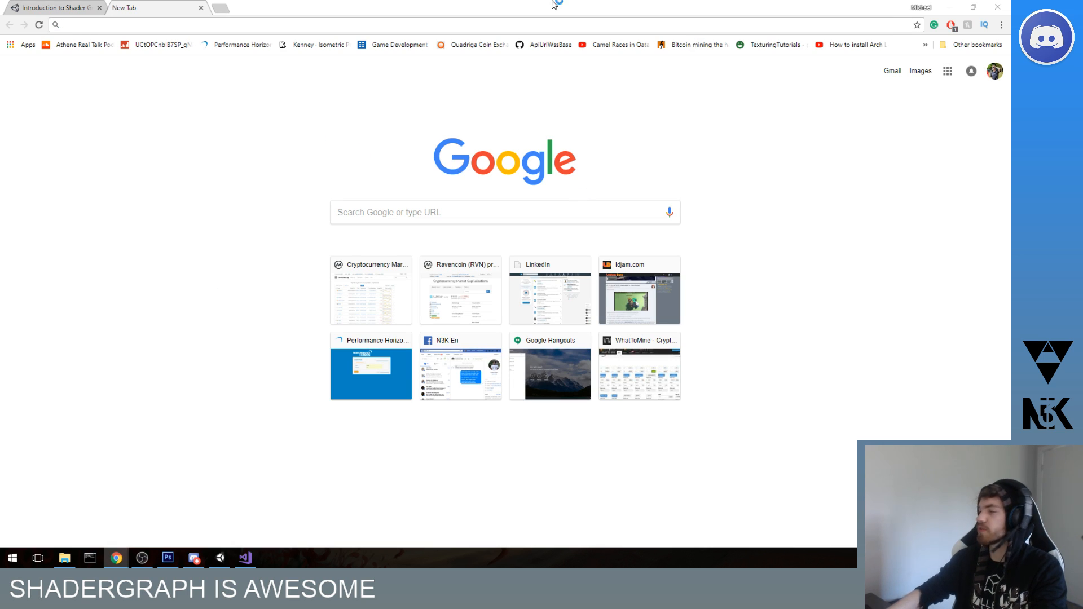
key("ctrl+shift+t")
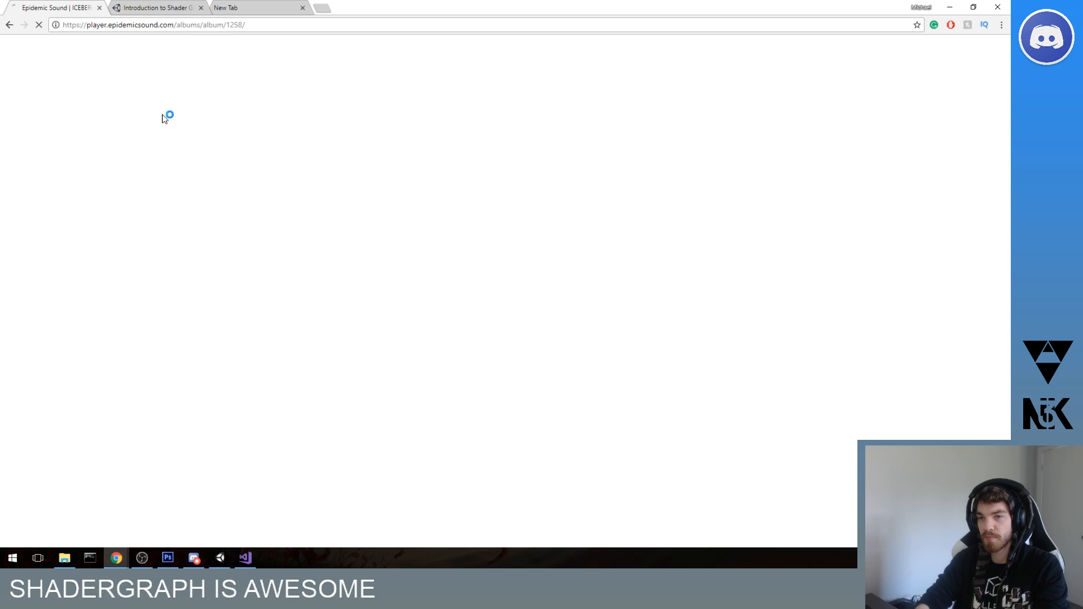
left_click(303, 7)
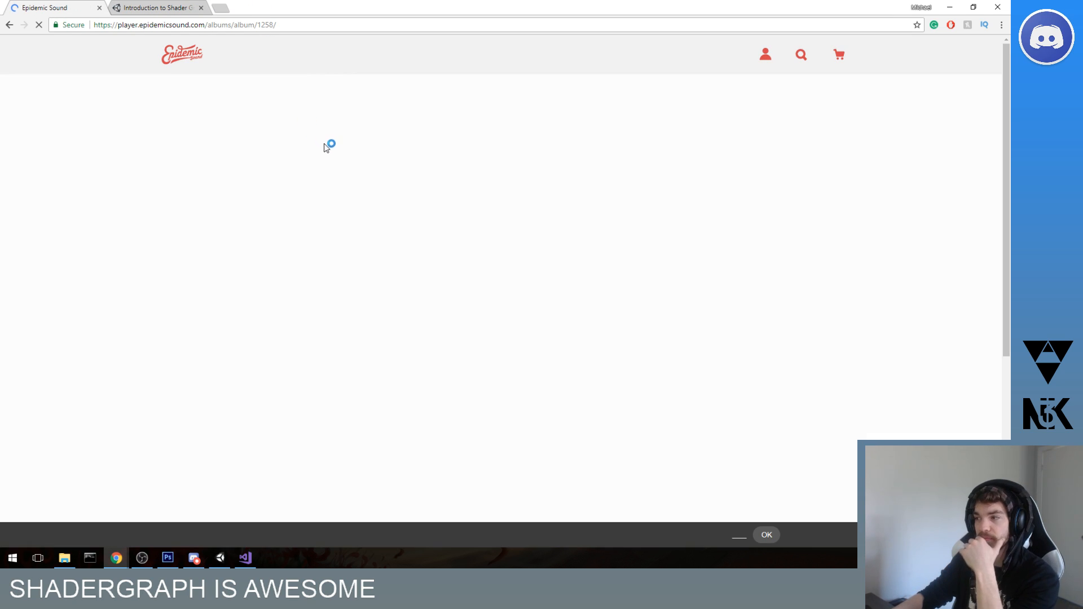
scroll(382, 298, "down", 5)
left_click(318, 270)
key("alt+Tab")
- Collapse the Plane's Mesh Collider and Mesh Renderer components in the Inspector
mouse_move(310, 249)
left_mouse_down("alt")
mouse_move(407, 290)
mouse_move(366, 297)
mouse_move(316, 231)
left_mouse_up("alt")
middle_click_drag(316, 232, 315, 233)
scroll(316, 233, "up", 1)
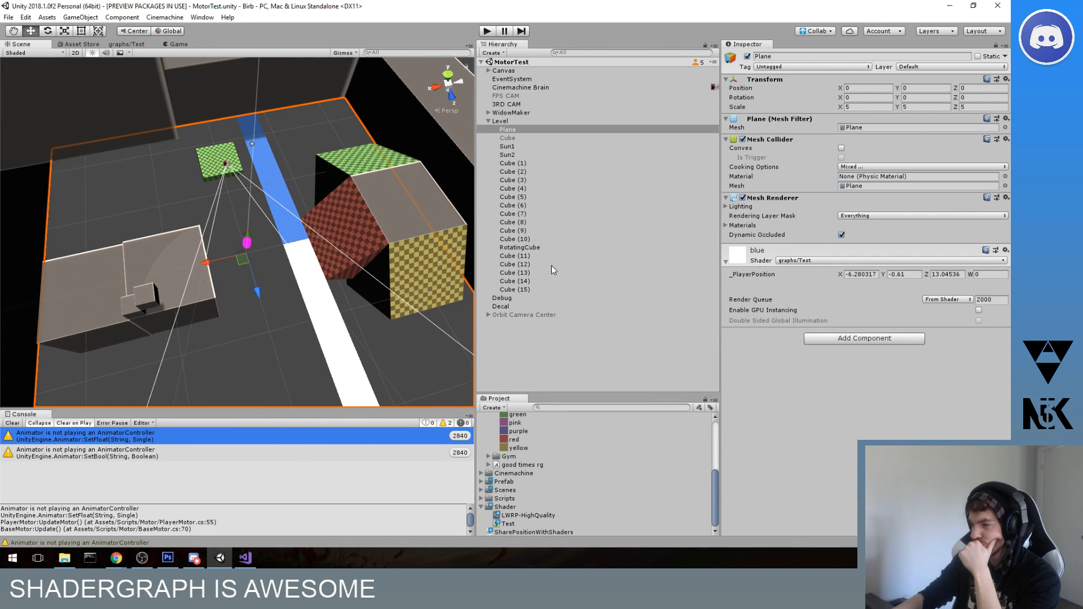
left_click(790, 196)
left_click(774, 140)
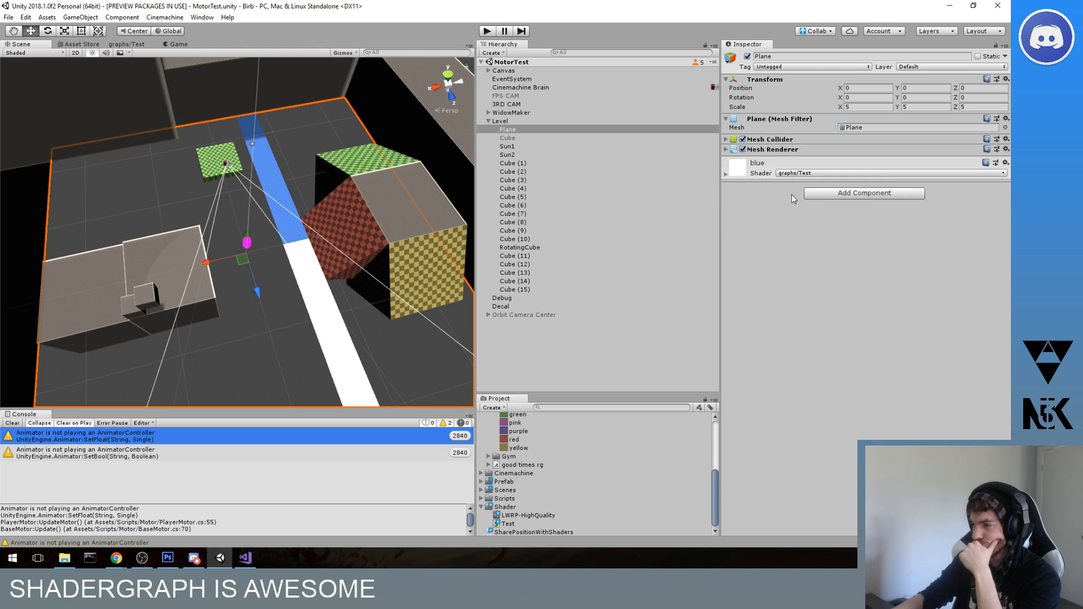
- Set the X, Y and Z components of the blue material's _PlayerPosition to 0
mouse_move(840, 187)
left_mouse_down()
mouse_move(807, 197)
mouse_move(886, 196)
mouse_move(829, 199)
left_mouse_up()
type("0")
key("Tab")
type("0")
key("Tab")
type("0")
middle_click_drag(249, 179, 248, 175)
scroll(249, 175, "up", 2)
- Examine how the _PlayerPosition Property and Position nodes feed the two Vector 2 nodes in graphs/Test
left_click(78, 45)
left_click(127, 45)
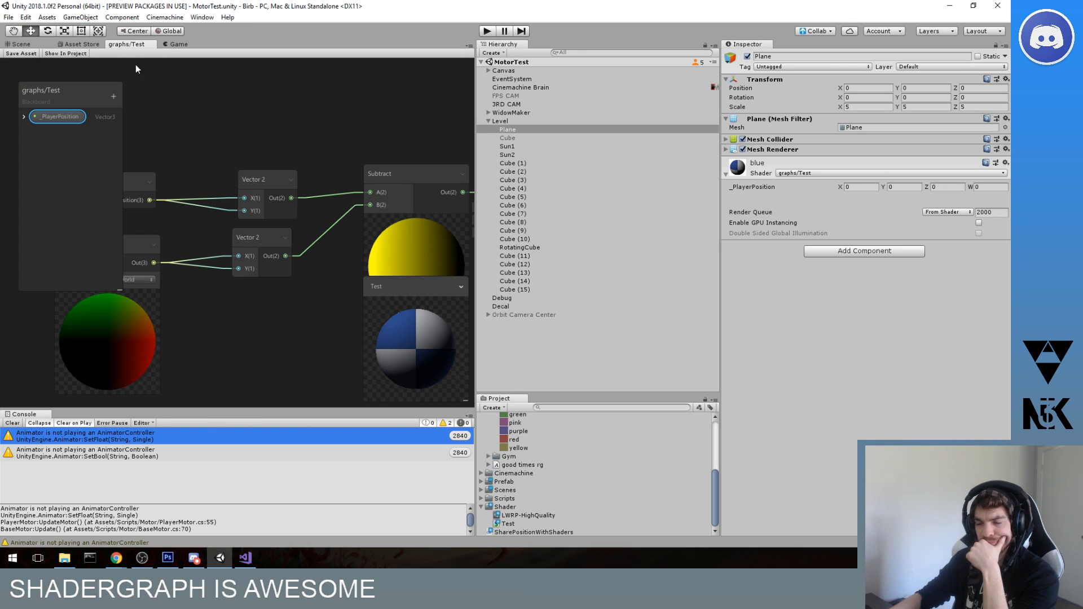
left_click(317, 252)
right_click(317, 254)
left_click(272, 286)
scroll(272, 286, "down", 6)
middle_click_drag(307, 291, 282, 263)
scroll(272, 262, "up", 4)
scroll(272, 267, "up", 3)
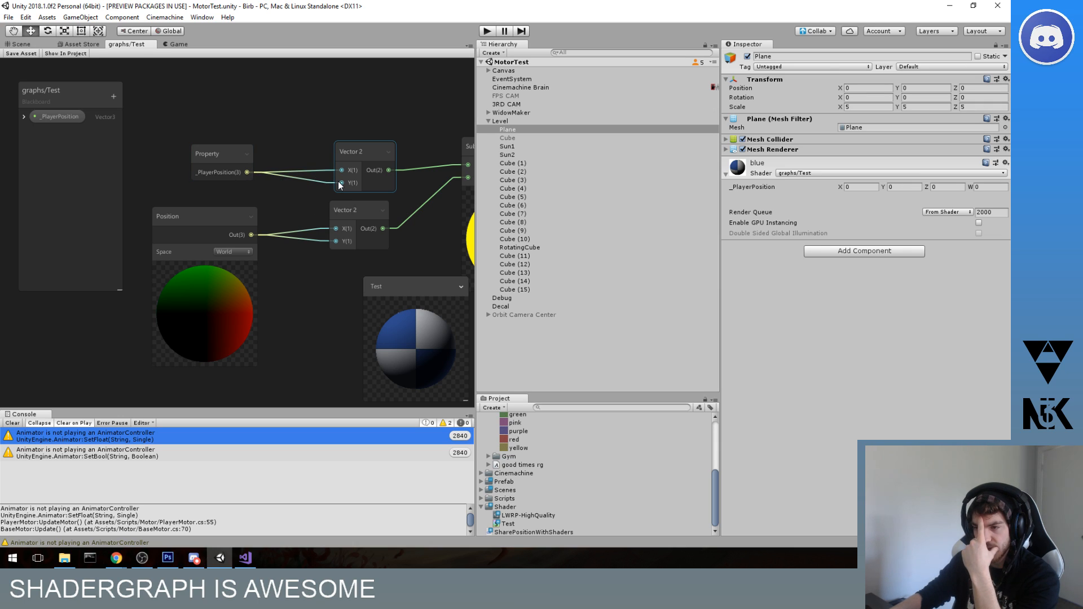
left_click(389, 152)
middle_click_drag(361, 122, 340, 101)
scroll(340, 101, "down", 1)
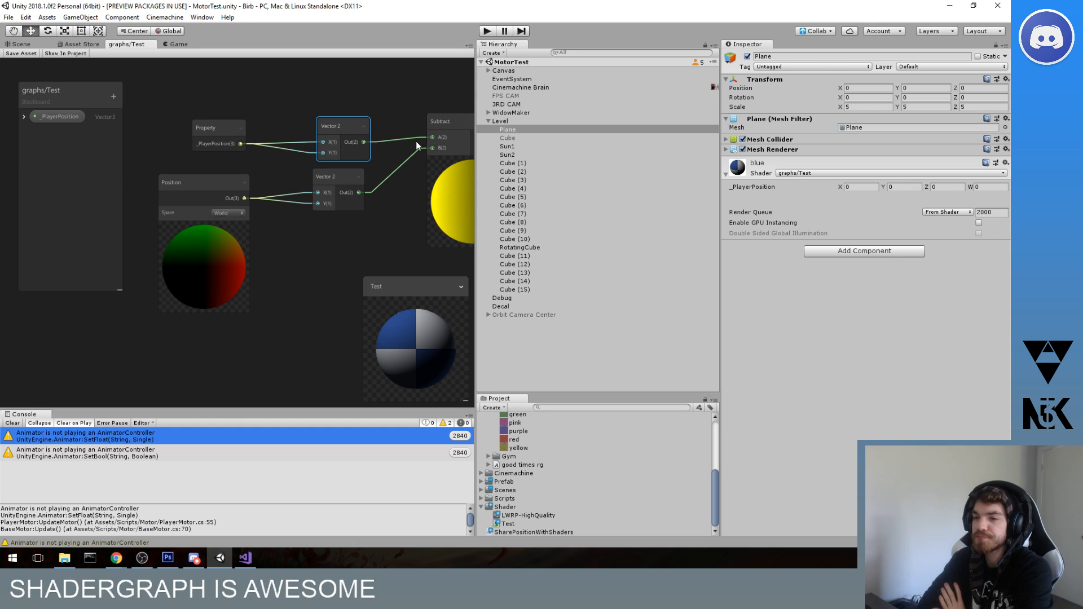
- Add a Vector 4 node above the Vector 2 node fed by _PlayerPosition
middle_click_drag(272, 70, 292, 99)
scroll(294, 100, "down", 1)
left_click(293, 100)
key("space")
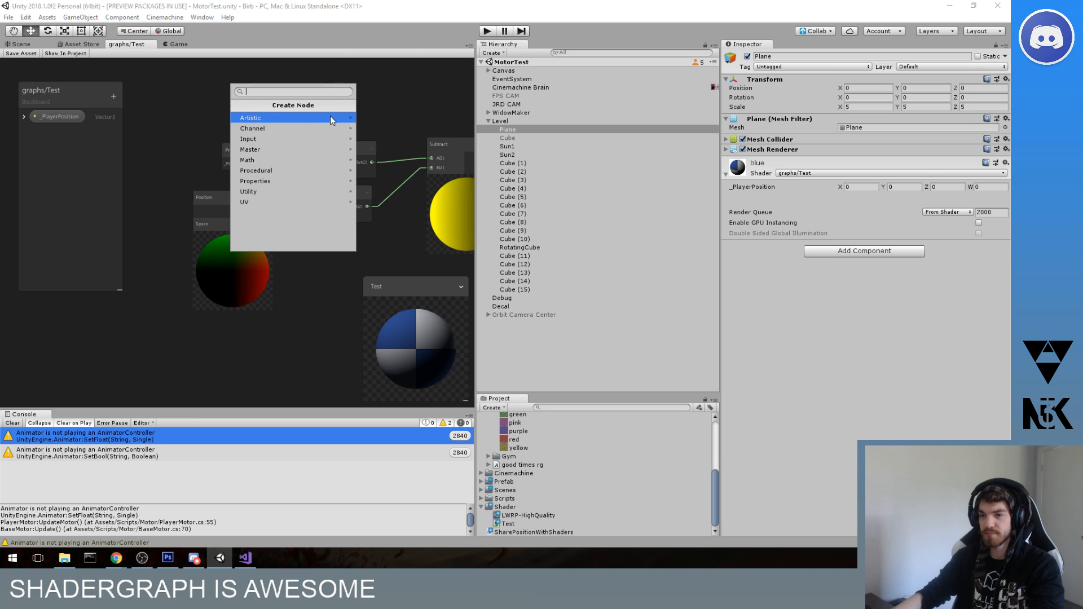
type("vec")
key("Down")
key("Down")
key("Down")
key("Down")
key("Down")
key("Down")
key("Up")
key("Up")
key("Up")
key("Return")
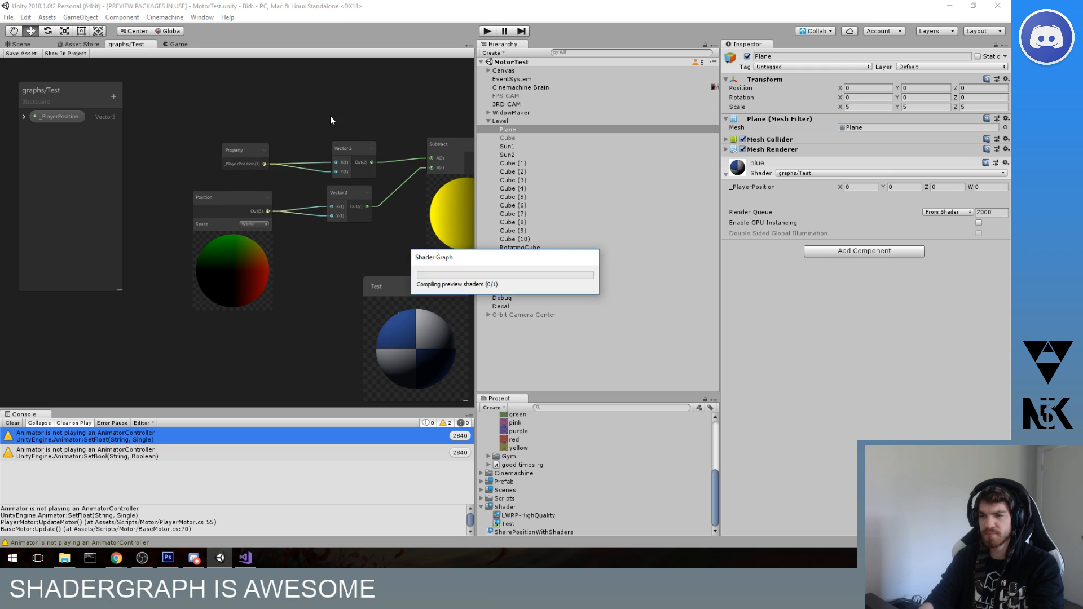
scroll(338, 117, "up", 2)
left_click_drag(314, 93, 336, 144)
- Move the _PlayerPosition Property node farther away from the Vector 2 node it feeds
key("space")
left_click_drag(208, 204, 175, 184)
middle_click_drag(279, 208, 351, 199)
scroll(323, 187, "down", 5)
scroll(325, 190, "up", 4)
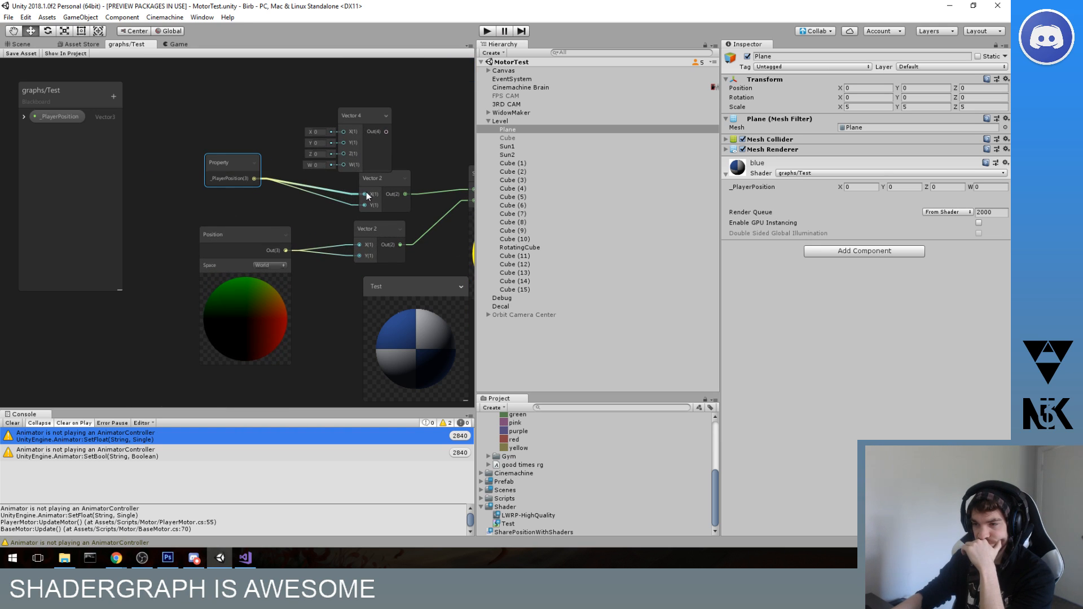
key("space")
middle_click_drag(435, 163, 414, 166)
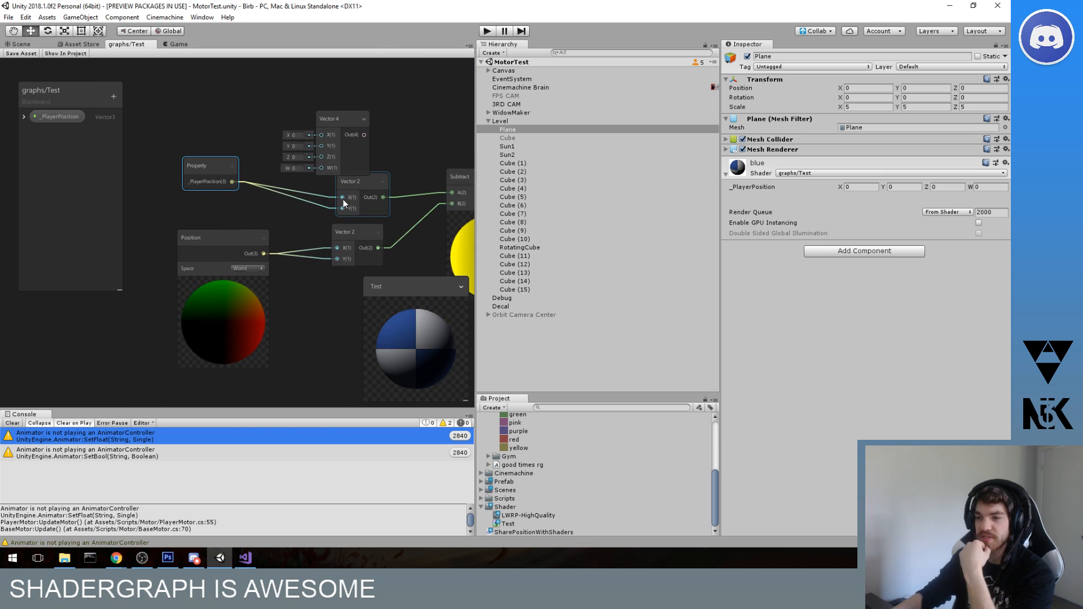
- Delete the unconnected Vector 4 node from the graph
left_click(350, 188)
left_click_drag(337, 116, 370, 114)
key("Delete")
- Try adding a Vector 3 node above the Property node, and delete it
key("space")
type("vec")
key("Down")
key("Down")
key("Return")
left_click_drag(291, 170, 275, 121)
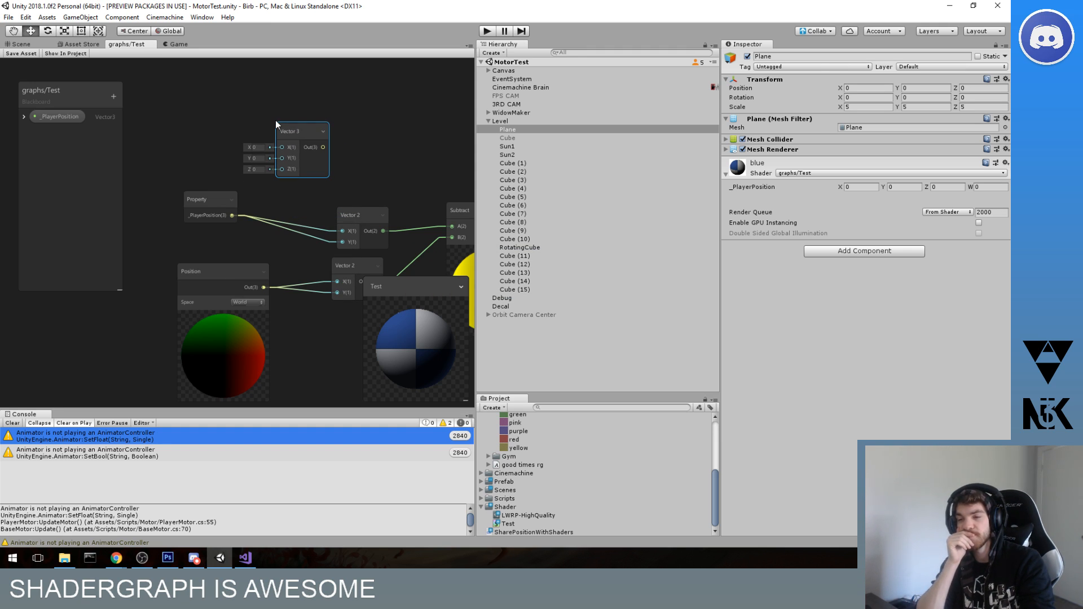
key("Delete")
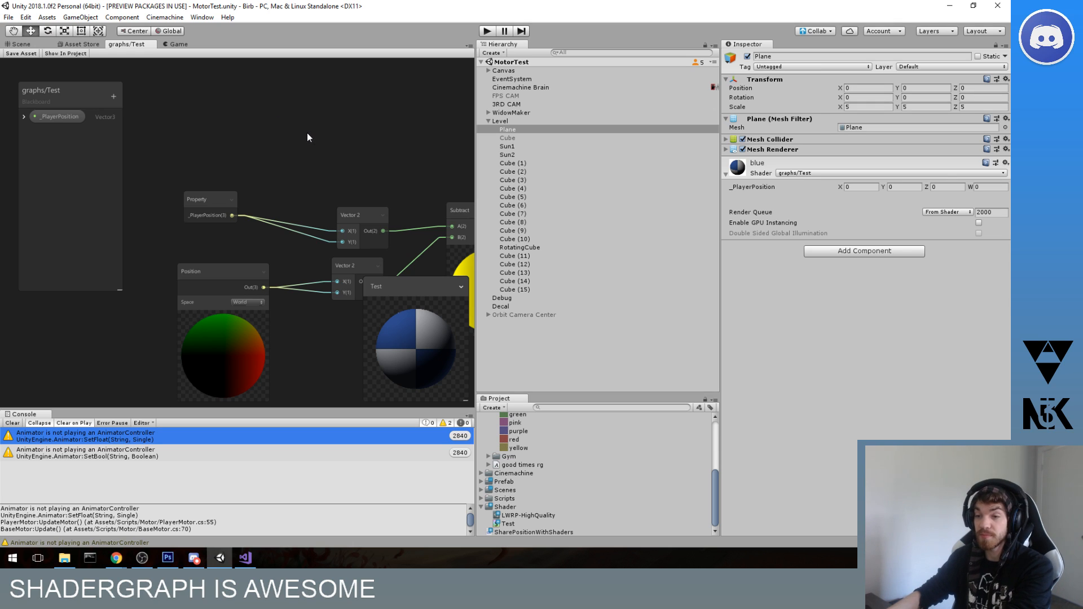
- Add a Vector 1 node above the Vector 2 node and connect the _PlayerPosition output to its X input
key("space")
key("Return")
left_click_drag(341, 127, 290, 138)
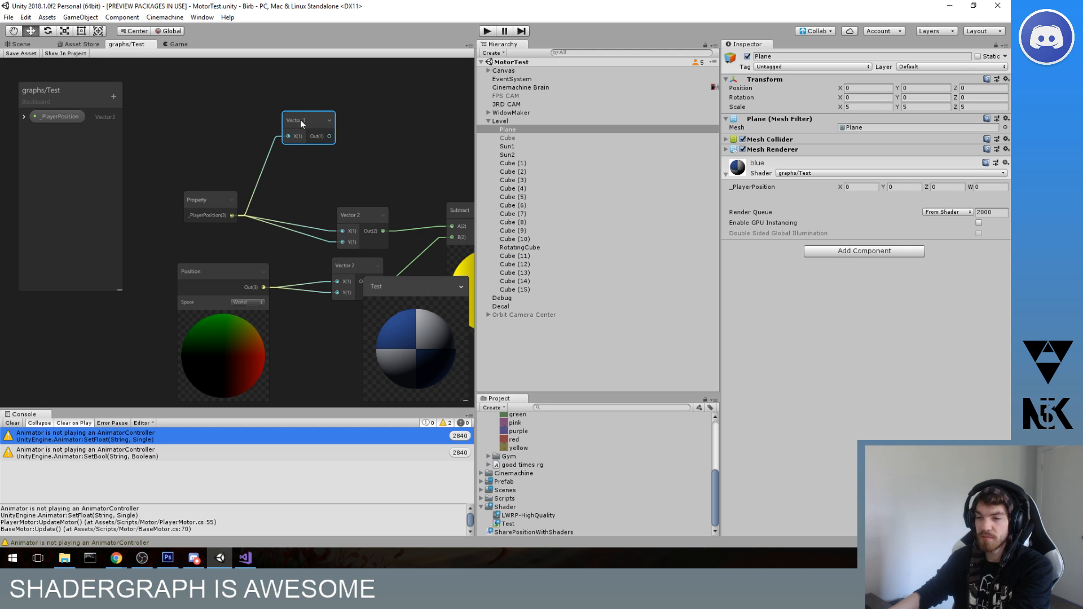
- Delete the Vector 1 node and add a Vector 3 node above the Vector 2 node
key("Delete")
key("space")
type("ve")
key("Down")
key("Down")
key("Return")
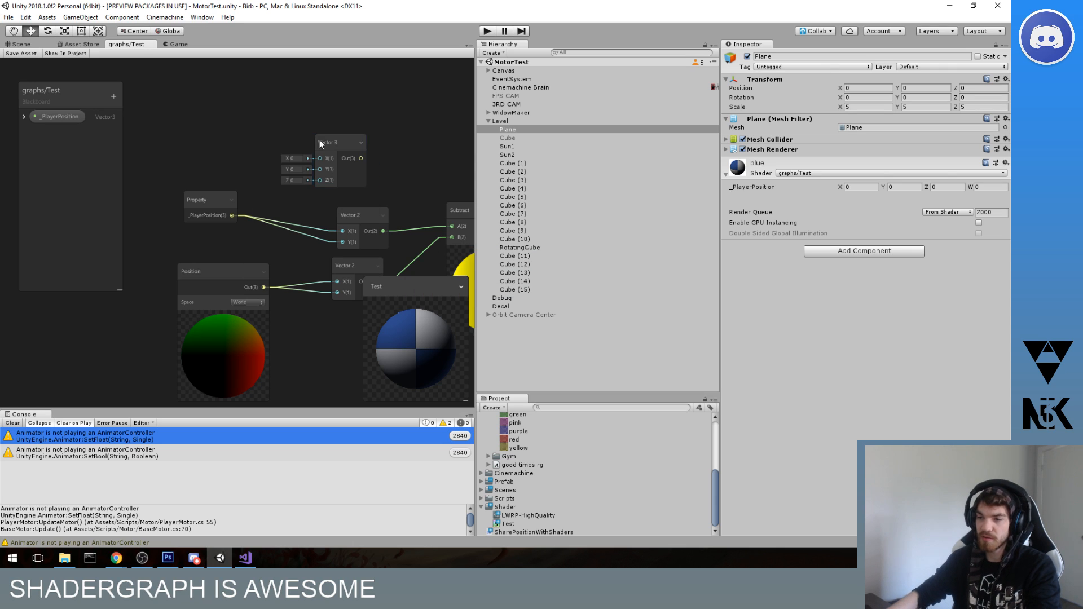
- Connect the _PlayerPosition output to the Vector 3 node's inputs, and remove the Y and Z connections so only X is fed
left_click_drag(362, 224, 339, 210)
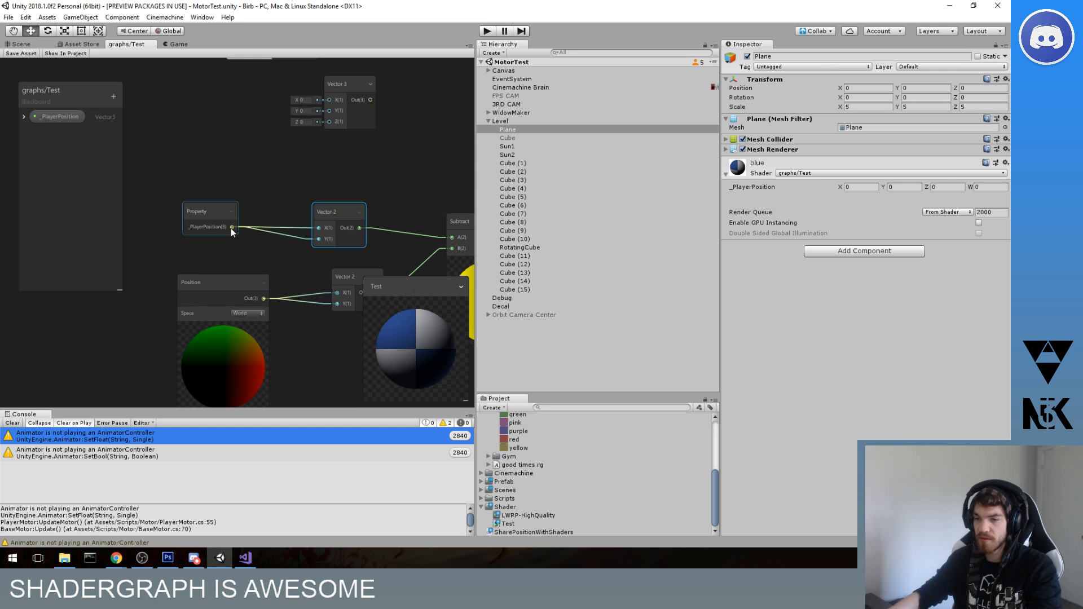
mouse_move(312, 120)
left_mouse_down()
mouse_move(325, 138)
mouse_move(330, 125)
left_mouse_up()
left_click(242, 209)
left_click_drag(233, 251, 331, 146)
left_click(320, 237)
left_click(319, 141)
key("Delete")
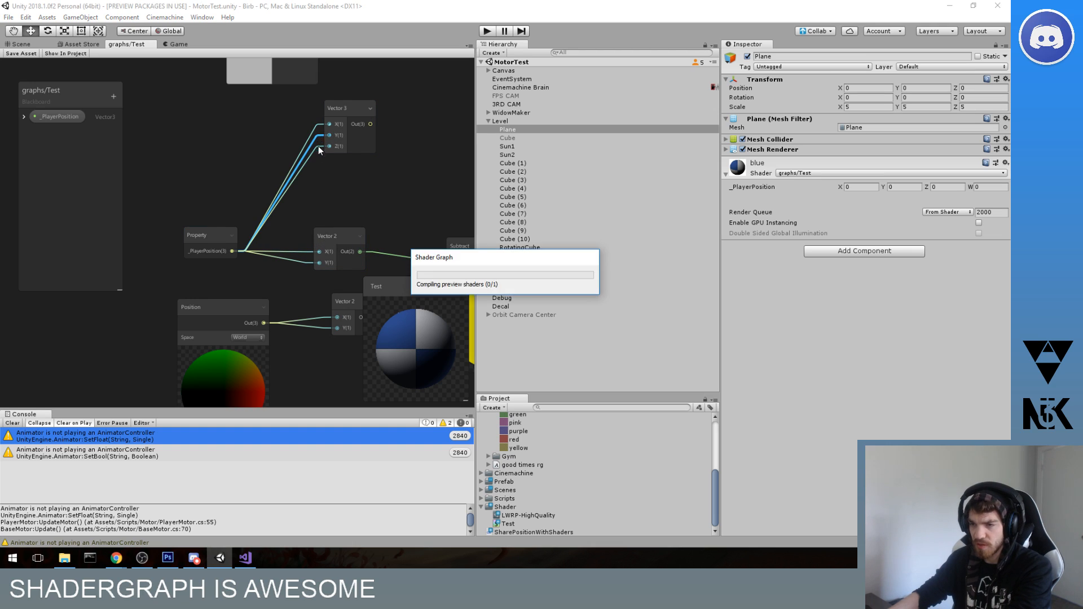
left_click(314, 151)
key("Delete")
- Duplicate the Vector 3 node, connect _PlayerPosition to the copy's Z input and place the copy below the original
left_click_drag(343, 109, 412, 171)
key("ctrl+d")
left_click_drag(231, 254, 392, 206)
left_click_drag(391, 166, 301, 187)
- Delete the Vector 2 node between _PlayerPosition and Subtract, and stack the two Vector 3 nodes in its place
left_click(350, 243)
key("Delete")
middle_click_drag(379, 188, 284, 149)
left_click_drag(236, 151, 251, 183)
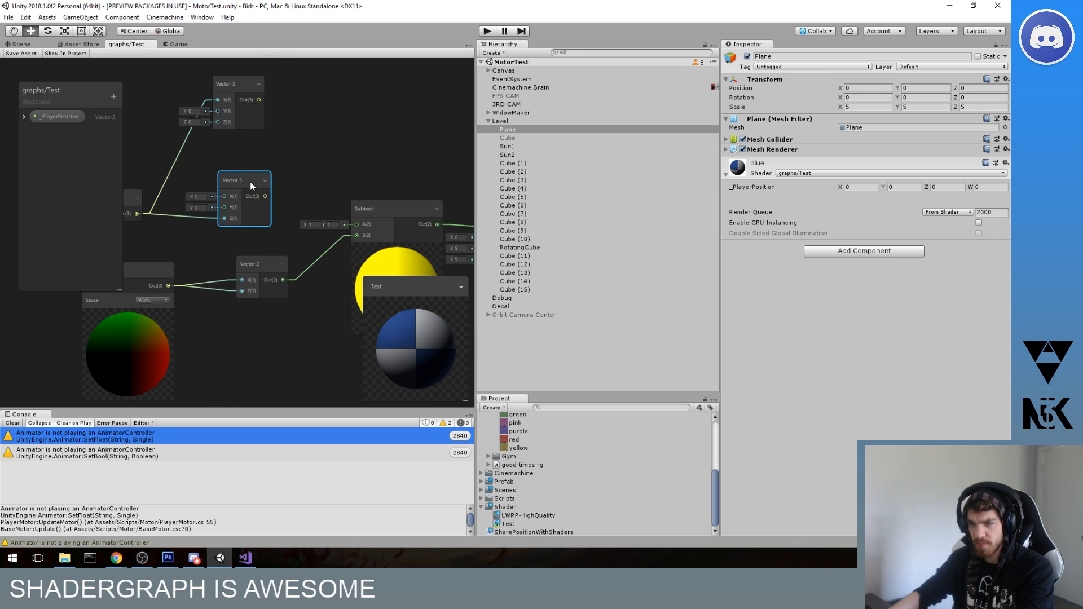
left_click_drag(237, 88, 246, 151)
middle_click_drag(346, 226, 299, 159)
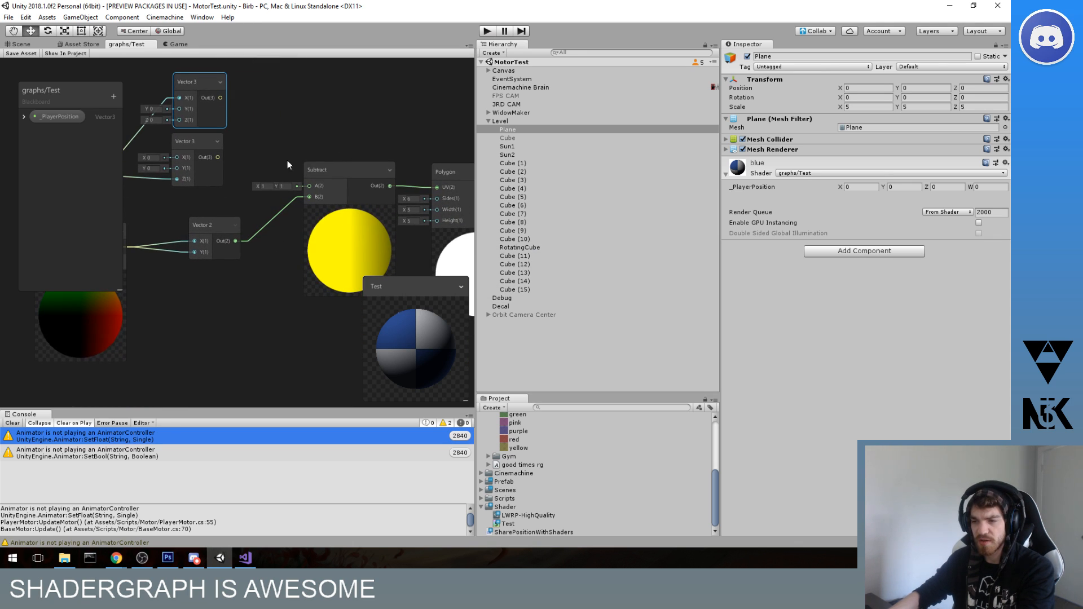
- Add a Vector 2 node, feed its X and Y from the two Vector 3 nodes and connect its output to Subtract's A input
left_click(303, 133)
key("space")
type("vec")
key("Down")
key("Return")
left_click_drag(337, 130, 287, 116)
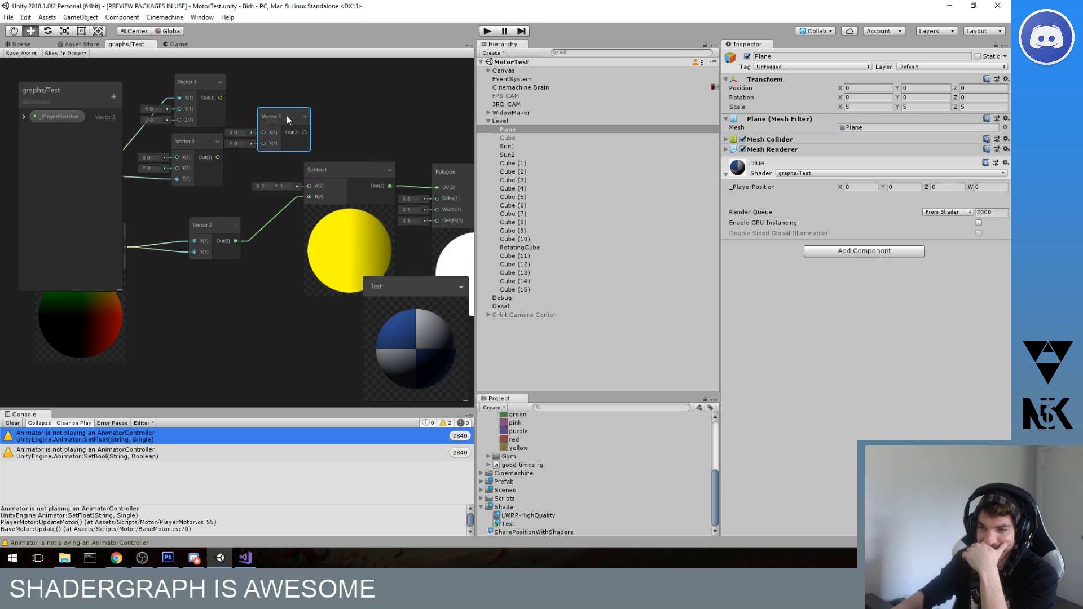
left_click_drag(221, 100, 263, 132)
left_click_drag(220, 162, 263, 150)
left_click_drag(310, 190, 313, 192)
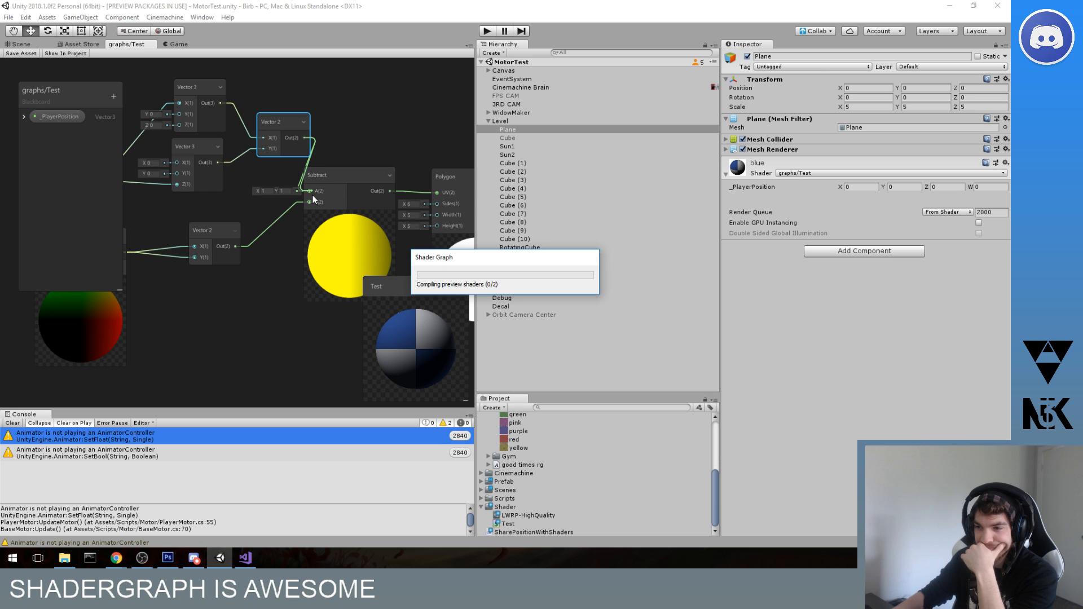
- Tidy the layout by moving both Vector 3 nodes beside the Property node and the combining Vector 2 node next to them
scroll(352, 146, "down", 3)
scroll(353, 144, "up", 5)
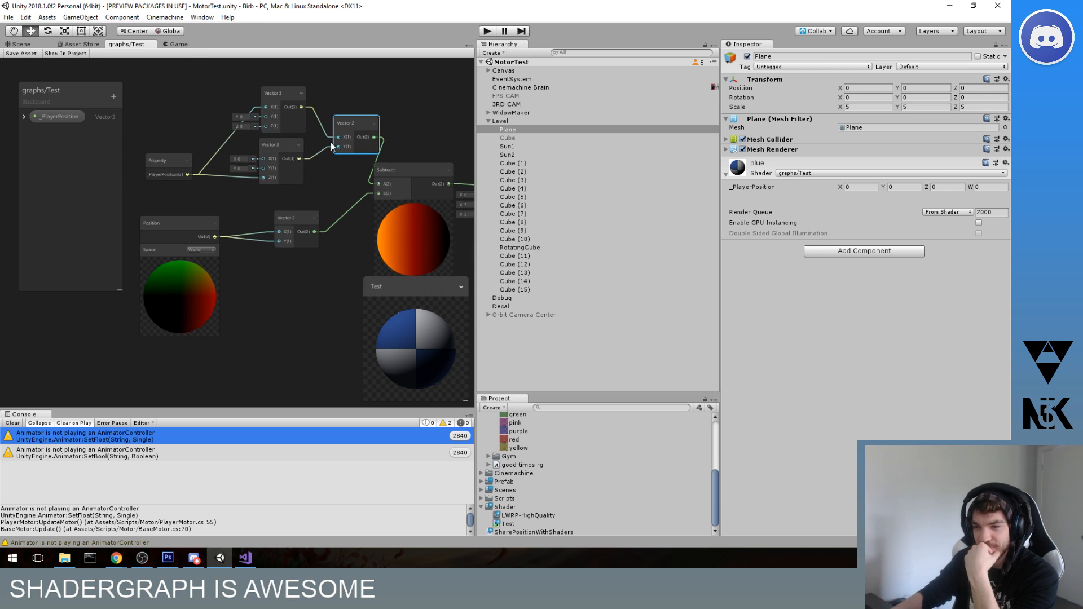
middle_click_drag(297, 175, 269, 220)
left_click_drag(349, 169, 274, 182)
left_click_drag(346, 102, 275, 138)
middle_click_drag(253, 209, 307, 211)
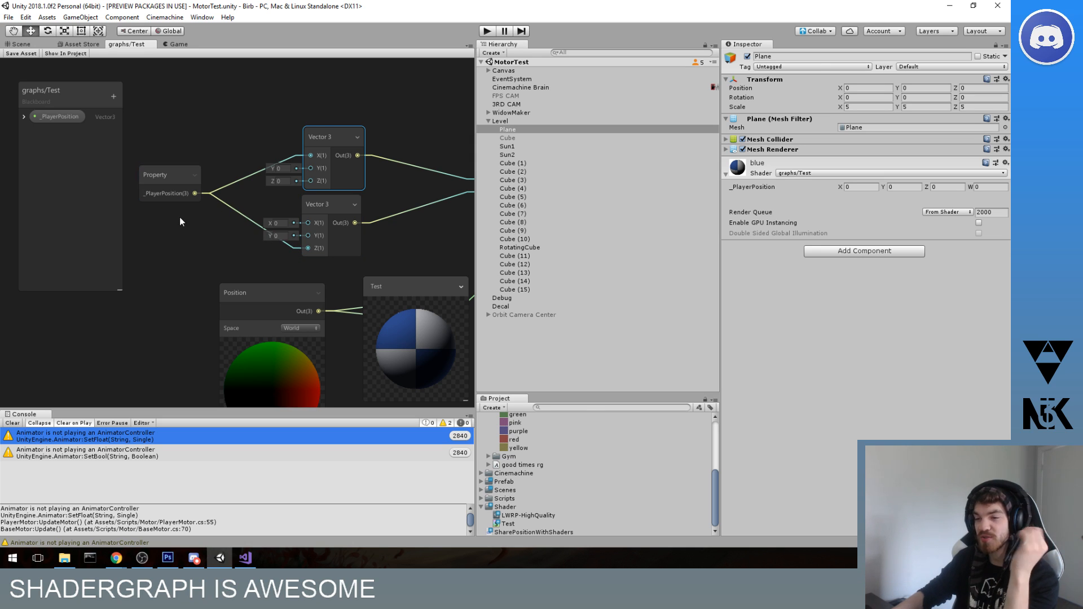
middle_click_drag(431, 207, 251, 207)
middle_click_drag(324, 193, 309, 116)
left_click_drag(307, 89, 268, 131)
scroll(292, 143, "down", 2)
middle_click_drag(264, 124, 333, 127)
middle_click_drag(221, 124, 237, 126)
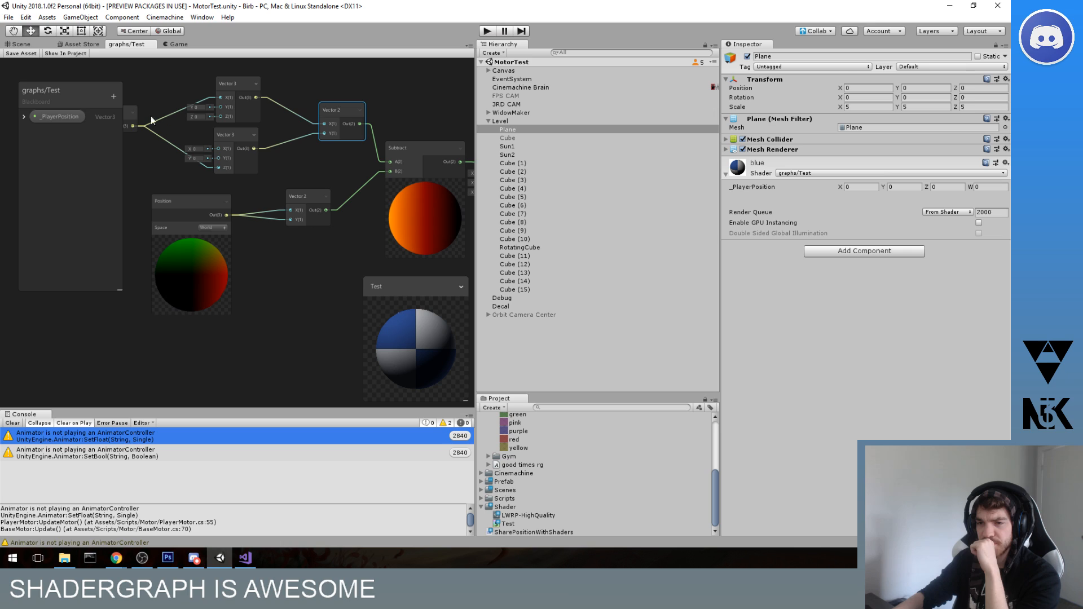
- Set the _PlayerPosition default to X 0, Y 0 and Z 0.5 in the Blackboard
left_click(23, 118)
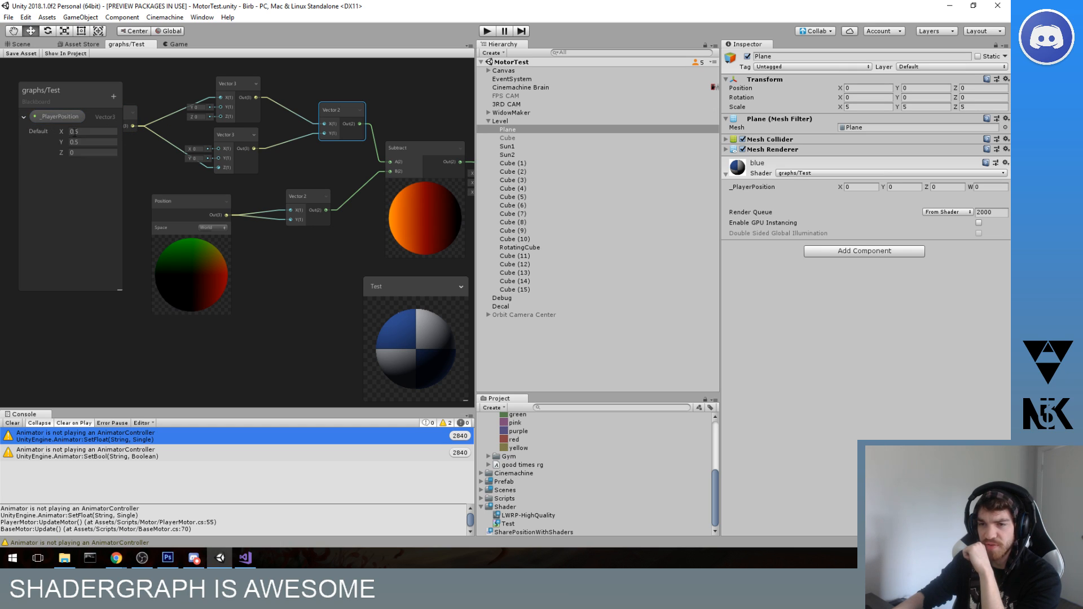
key("Tab")
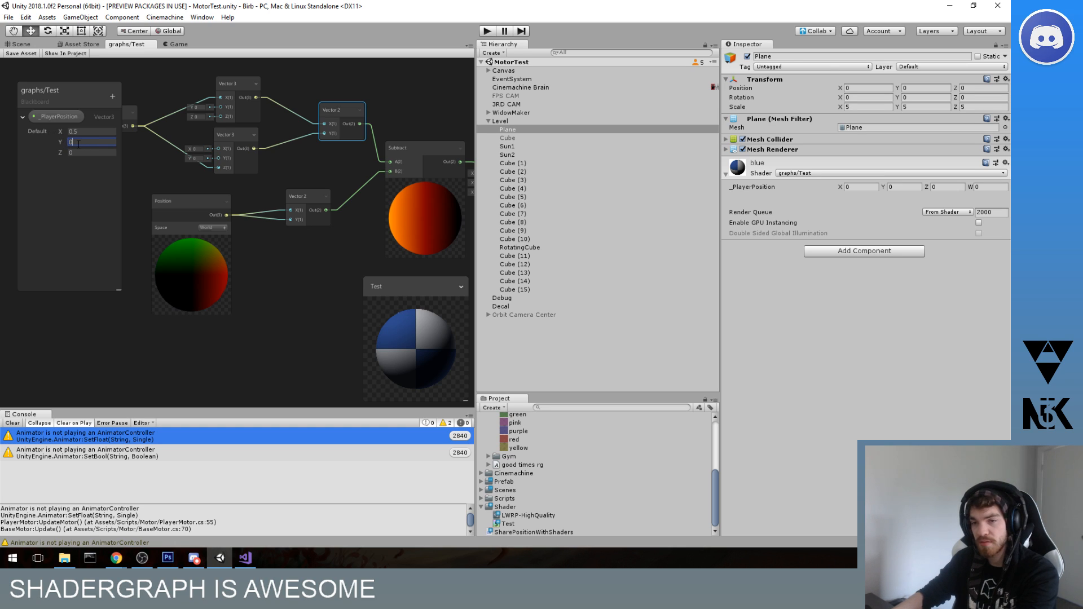
left_click(88, 131)
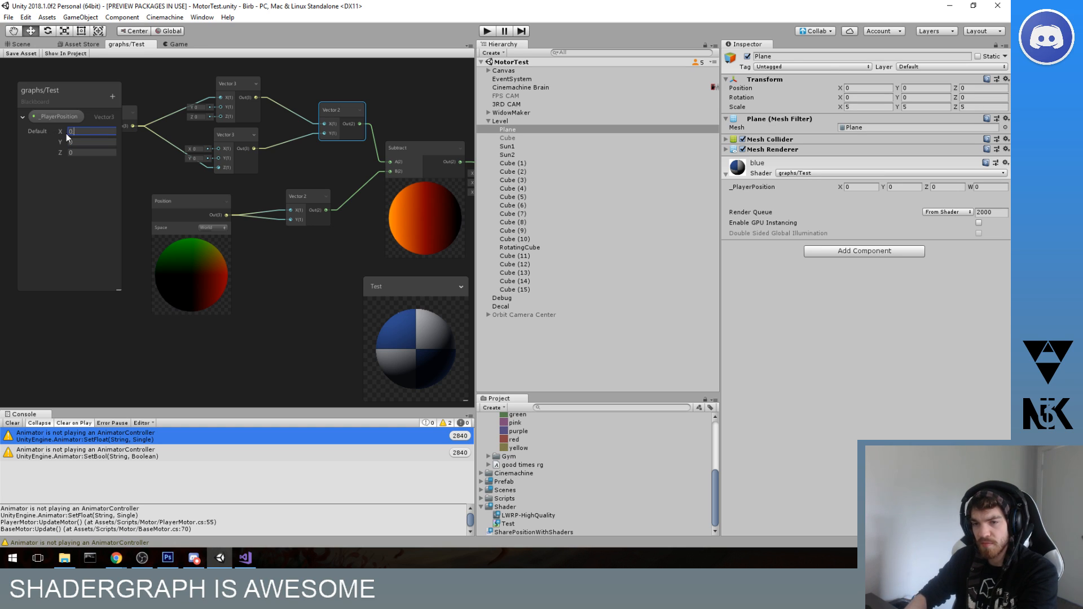
left_click(75, 154)
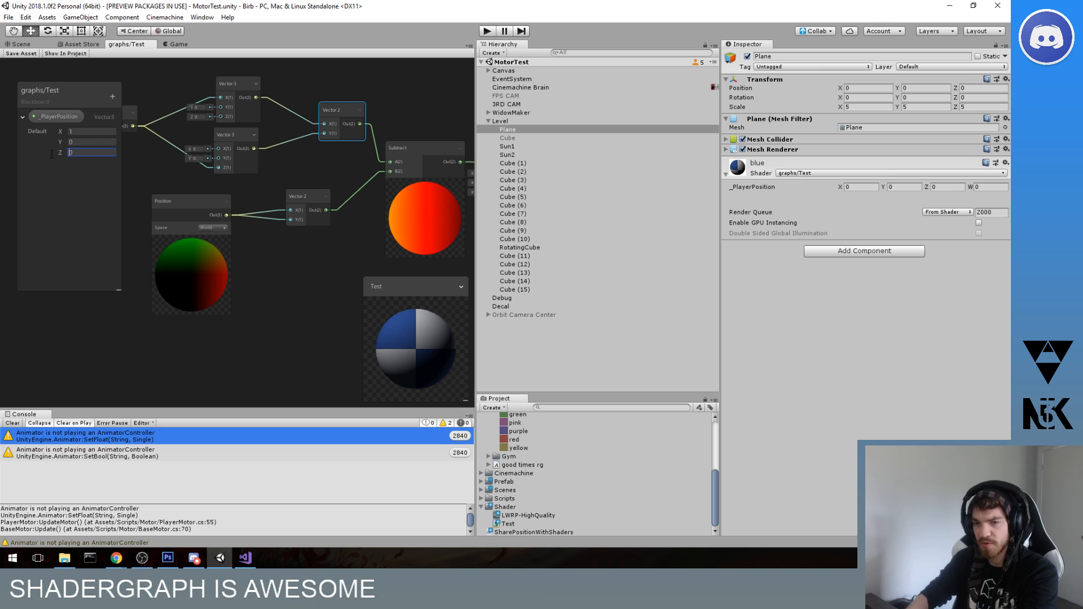
left_click(86, 131)
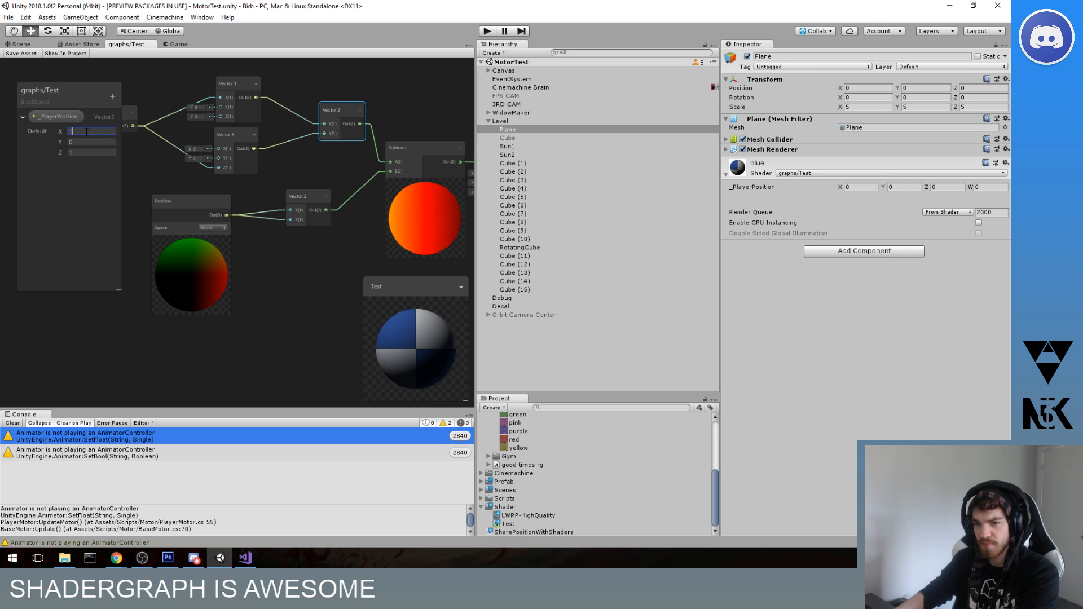
left_click(72, 153)
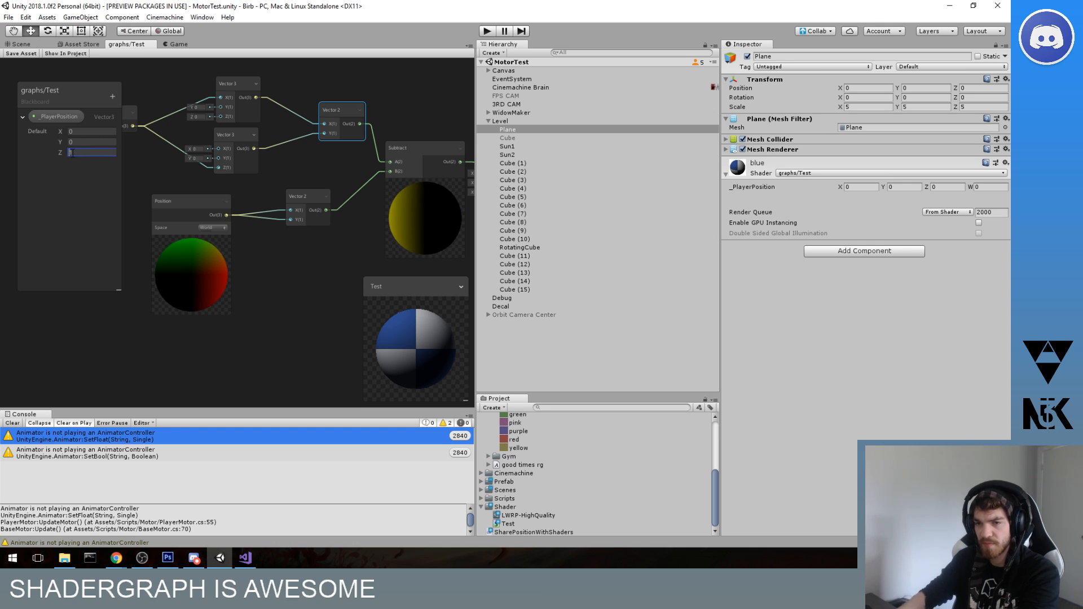
type("0.5")
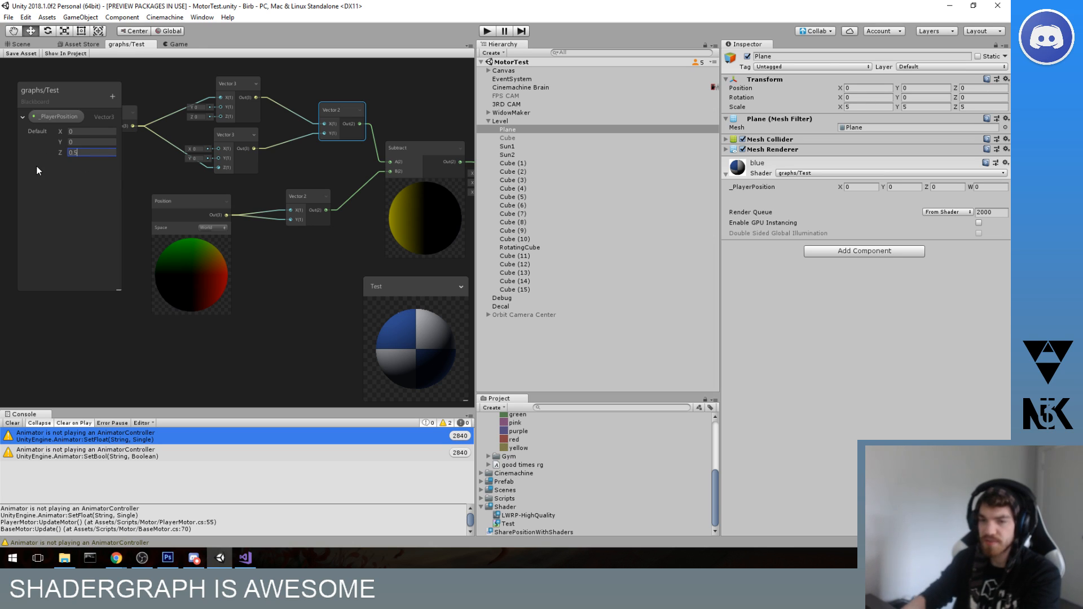
- Delete the combining Vector 2 node and both Vector 3 nodes, and connect _PlayerPosition directly to Subtract's A input
left_click_drag(90, 159, 73, 156)
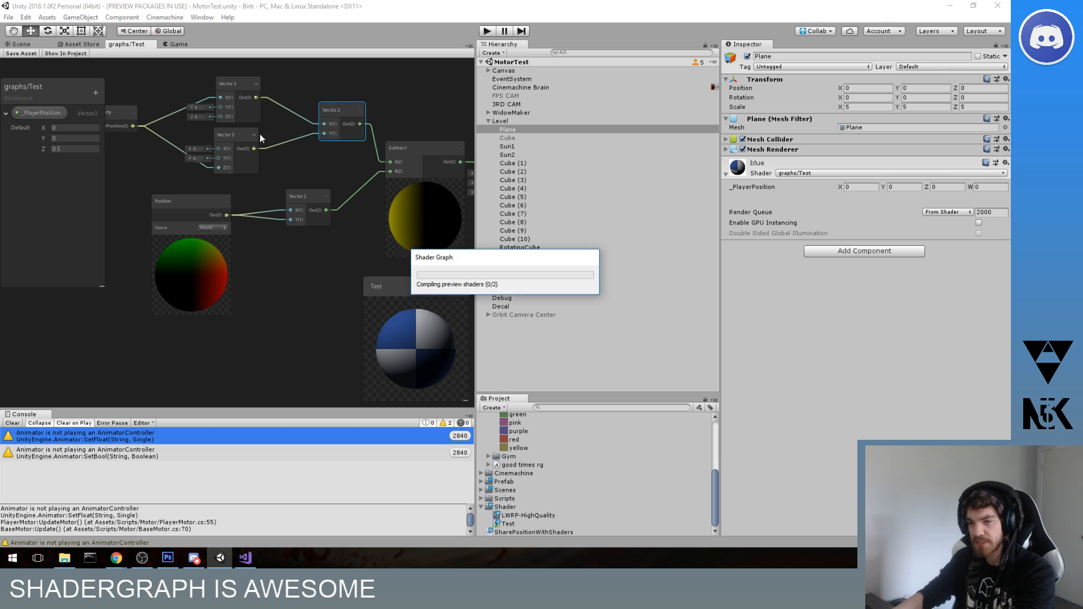
key("Delete")
left_click(236, 136)
key("Delete")
left_click(239, 84)
key("Delete")
left_click_drag(127, 112, 390, 174)
middle_click_drag(337, 207, 297, 201)
scroll(290, 198, "down", 2)
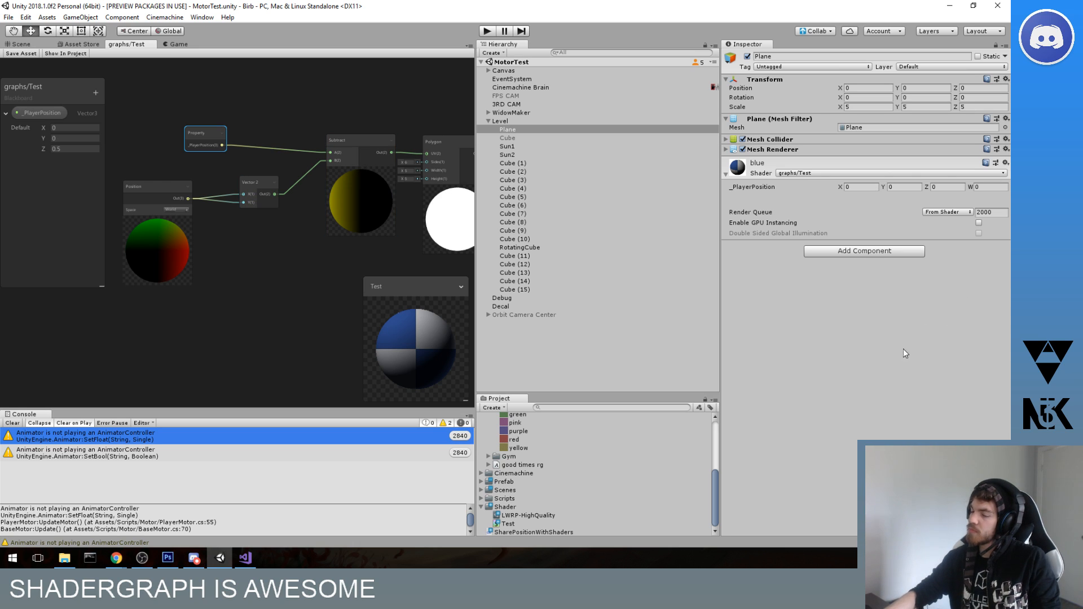
- Switch the Inspector to Debug mode and examine the blue material's String Tag Map and Saved Properties
right_click(758, 46)
left_click(776, 65)
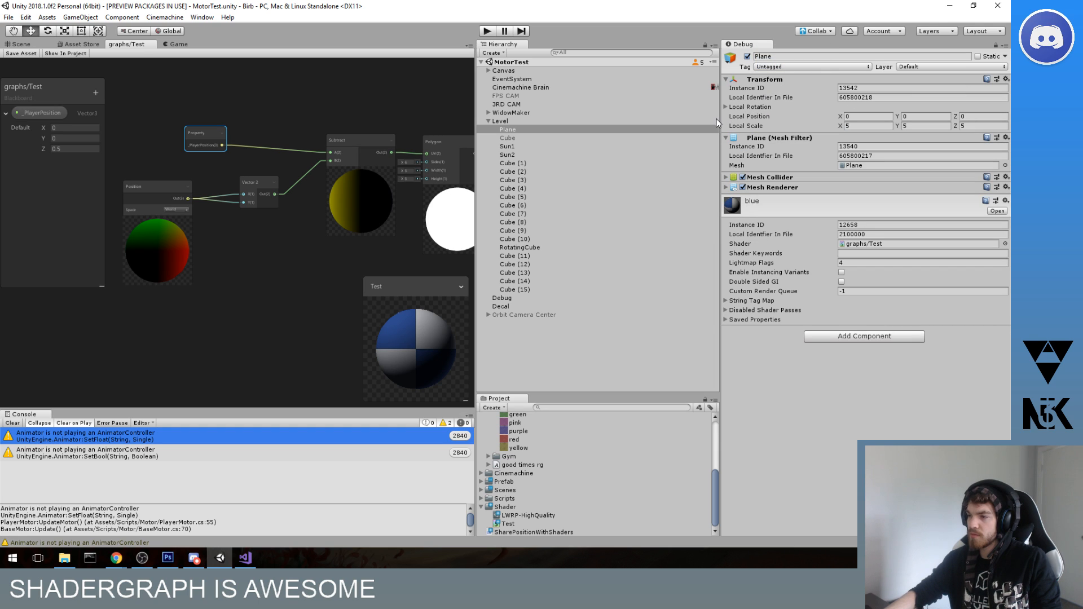
left_click_drag(717, 119, 745, 186)
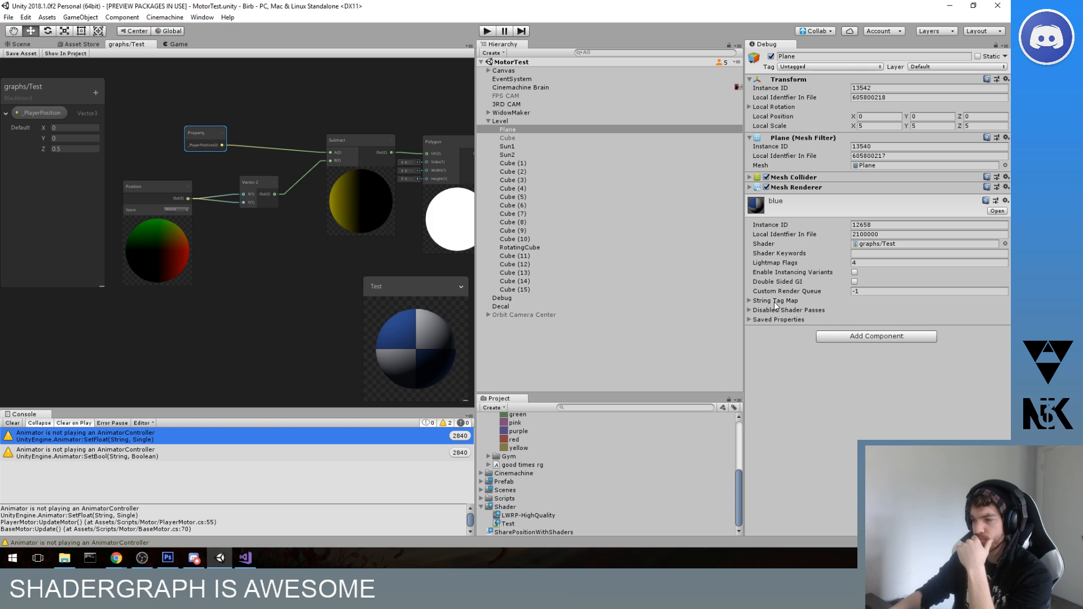
left_click(749, 301)
left_click(749, 319)
left_click(748, 319)
left_click(749, 329)
left_click(749, 330)
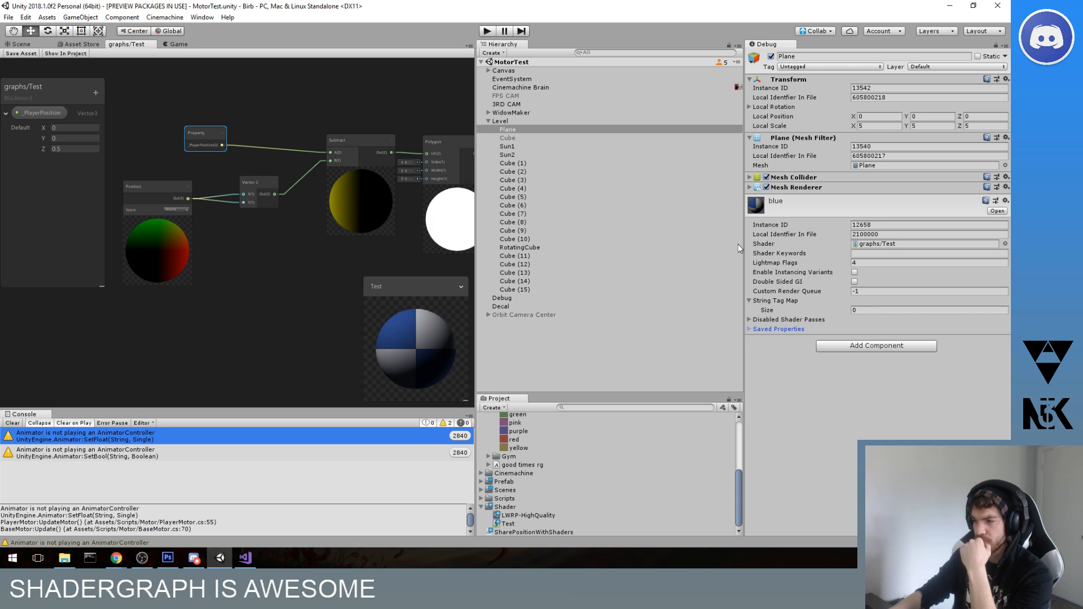
- Move the _PlayerPosition Property node closer to the Subtract node
scroll(274, 234, "up", 3)
scroll(273, 259, "down", 1)
middle_click_drag(273, 259, 305, 286)
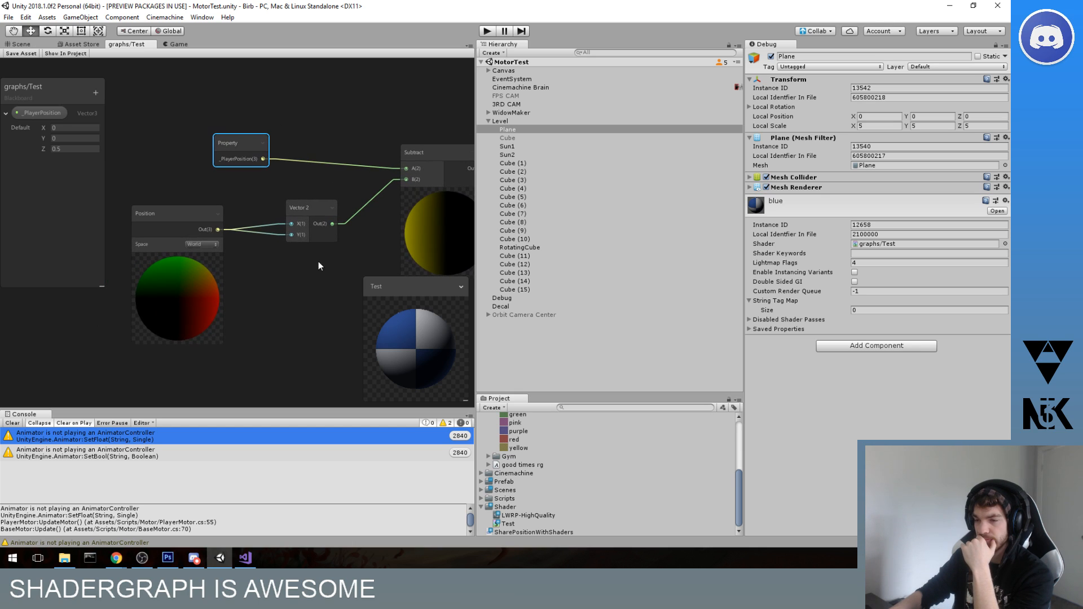
left_click_drag(247, 149, 319, 158)
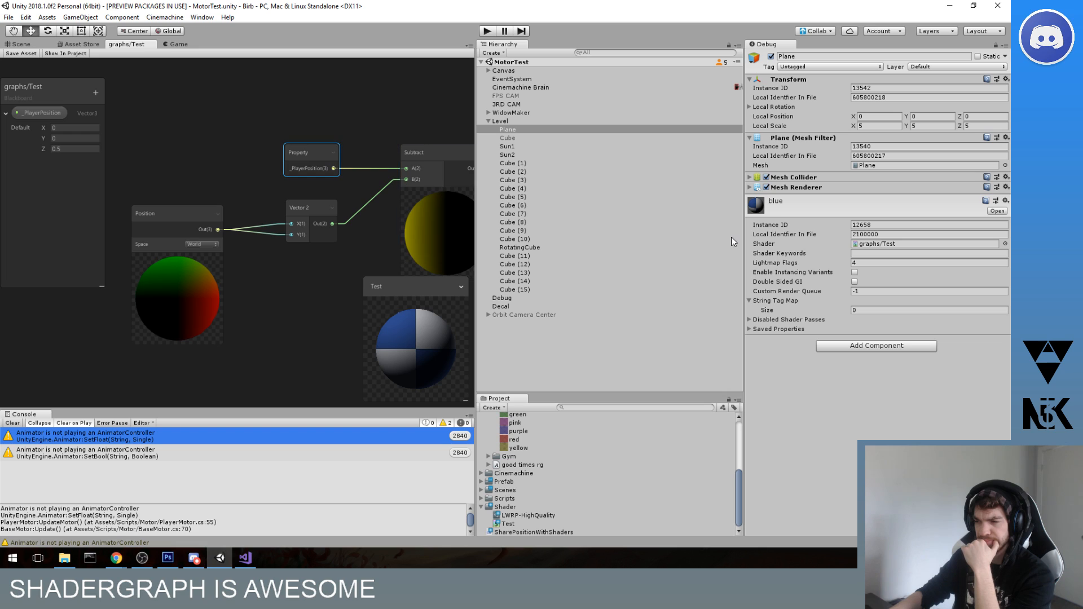
- Replace the remaining Vector 2 node with a direct connection from Position to Subtract's B input, and move the Position node closer
left_click_drag(311, 211, 309, 203)
key("Delete")
left_click_drag(218, 229, 403, 186)
scroll(339, 225, "down", 3)
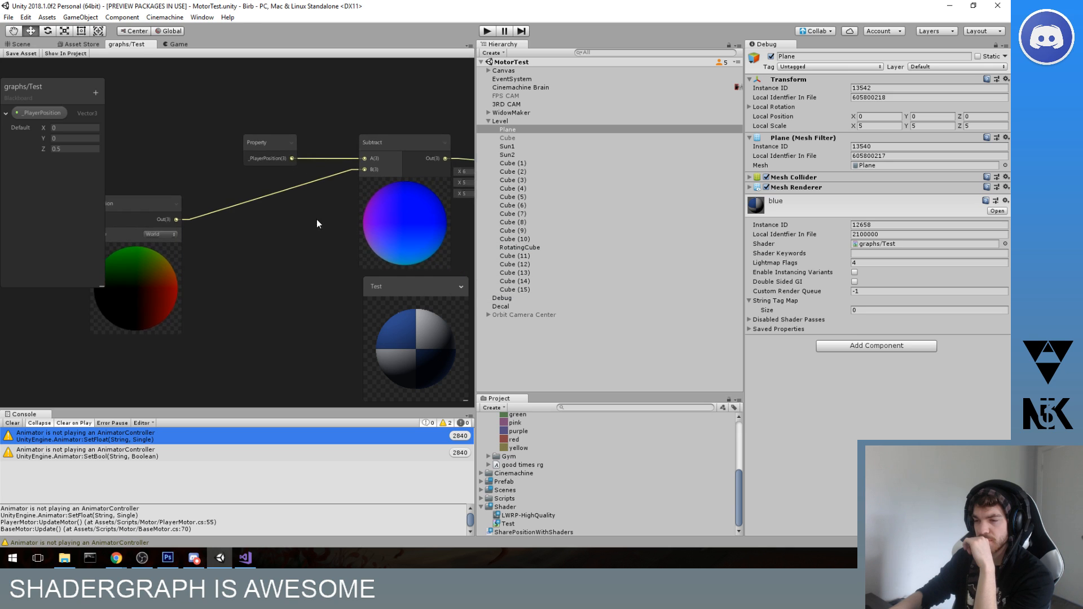
left_click_drag(244, 210, 337, 208)
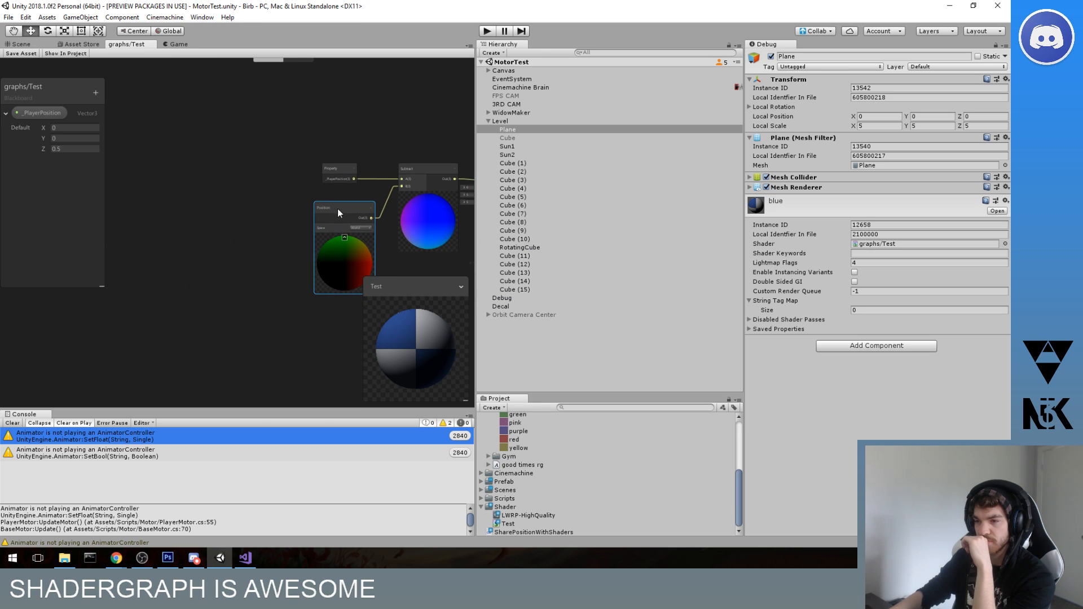
scroll(338, 208, "up", 3)
- Test nonzero X and Z defaults for _PlayerPosition, and set both to 0
left_click(71, 149)
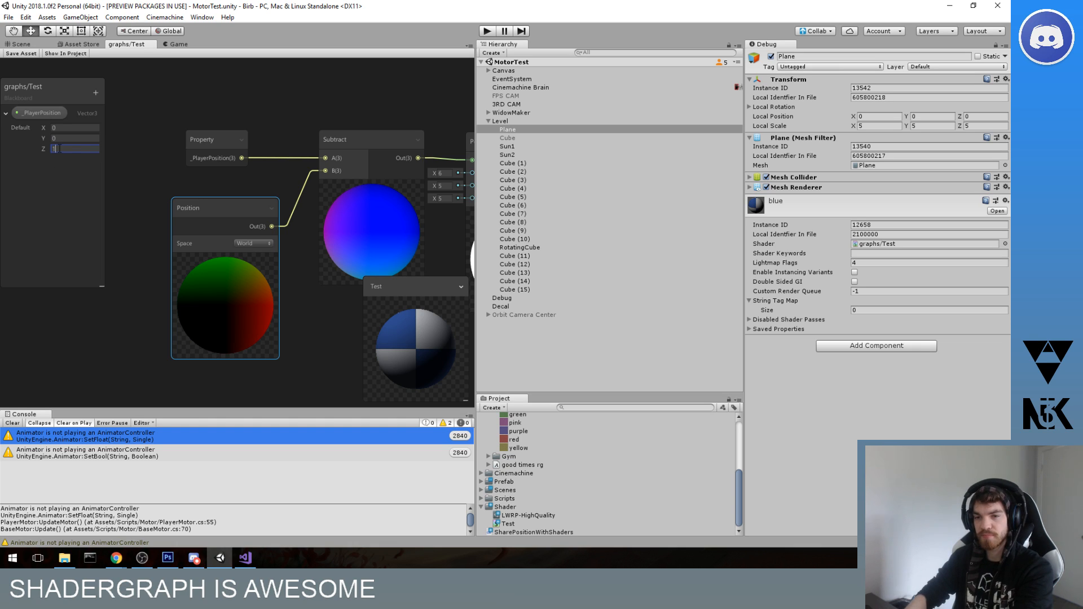
left_click(65, 127)
type("0.5")
key("BackSpace")
key("BackSpace")
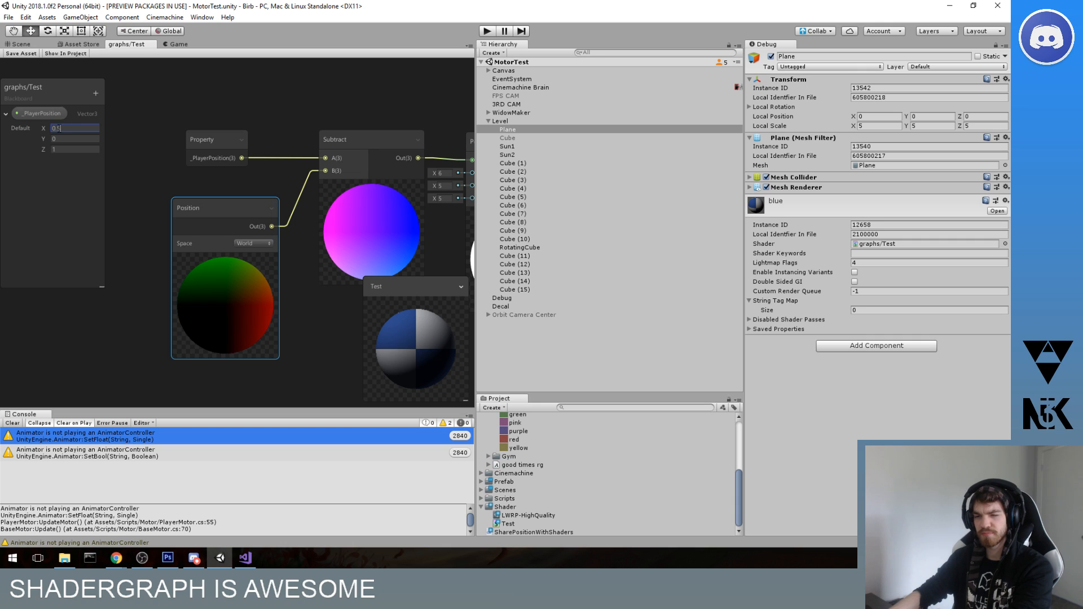
left_click(68, 149)
type("0")
- Nudge the Position node slightly away from the Subtract node and save the shader graph asset
scroll(198, 130, "down", 6)
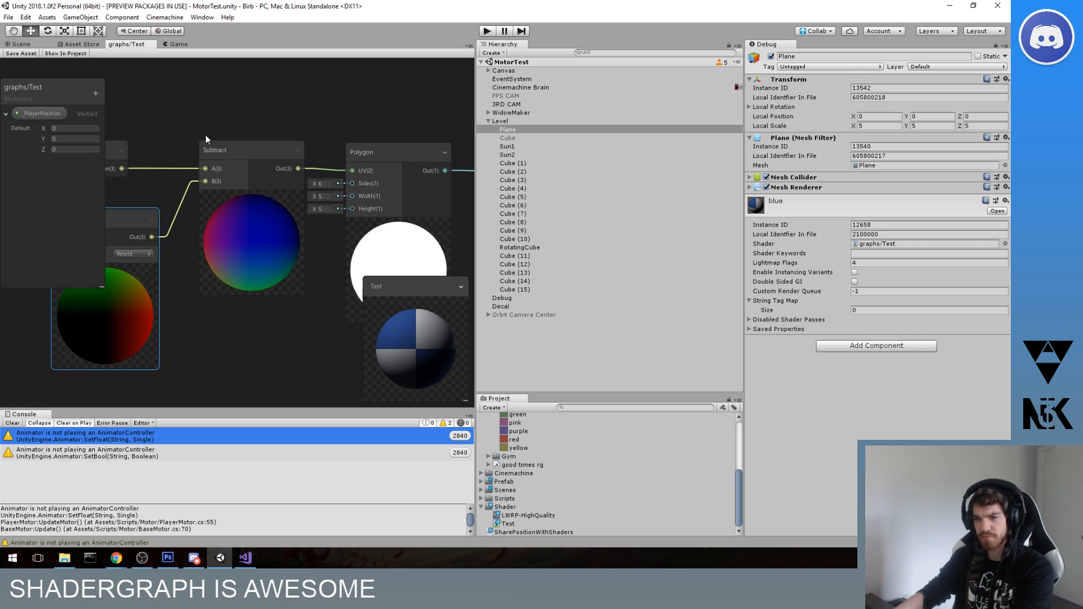
middle_click_drag(325, 198, 325, 186)
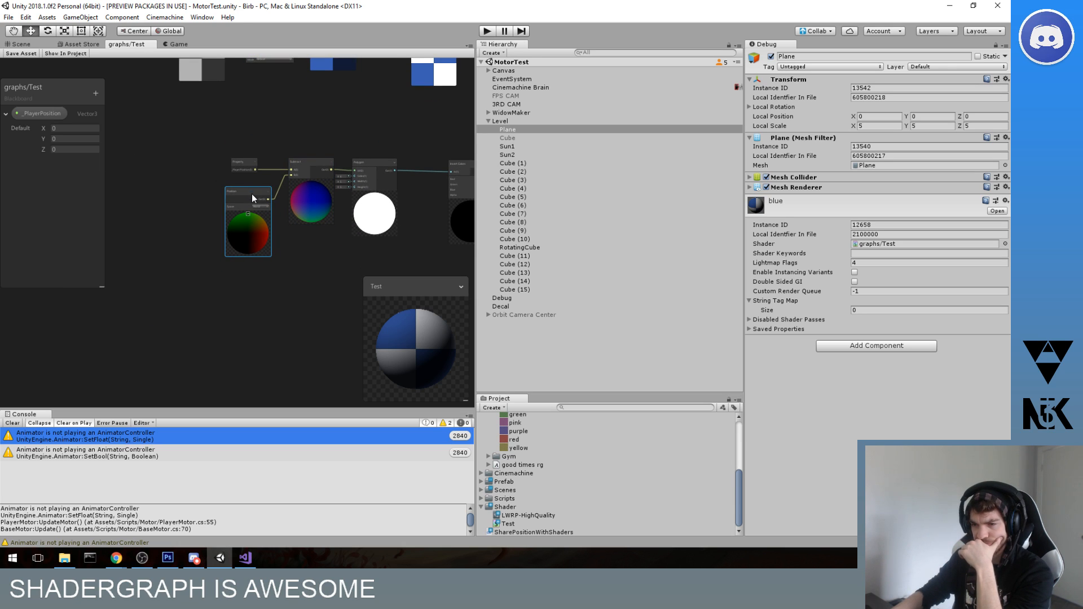
left_click_drag(251, 194, 240, 191)
left_click(28, 53)
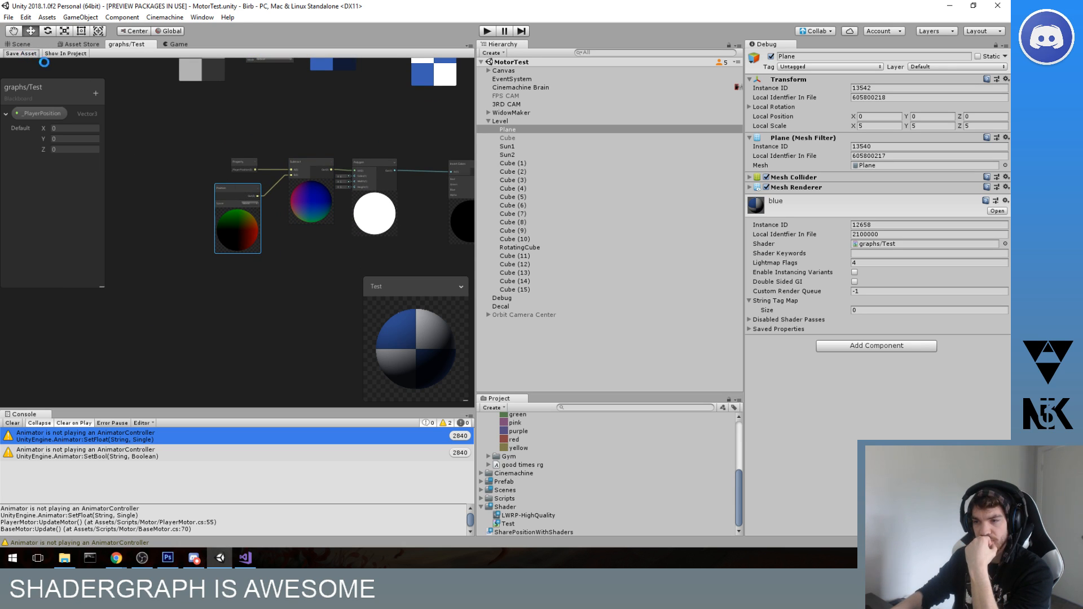
- Examine how the saved shader looks on the floor plane in the Scene view and in the Game view
left_click(21, 46)
middle_click_drag(169, 147, 164, 120)
right_click_drag(225, 186, 305, 225)
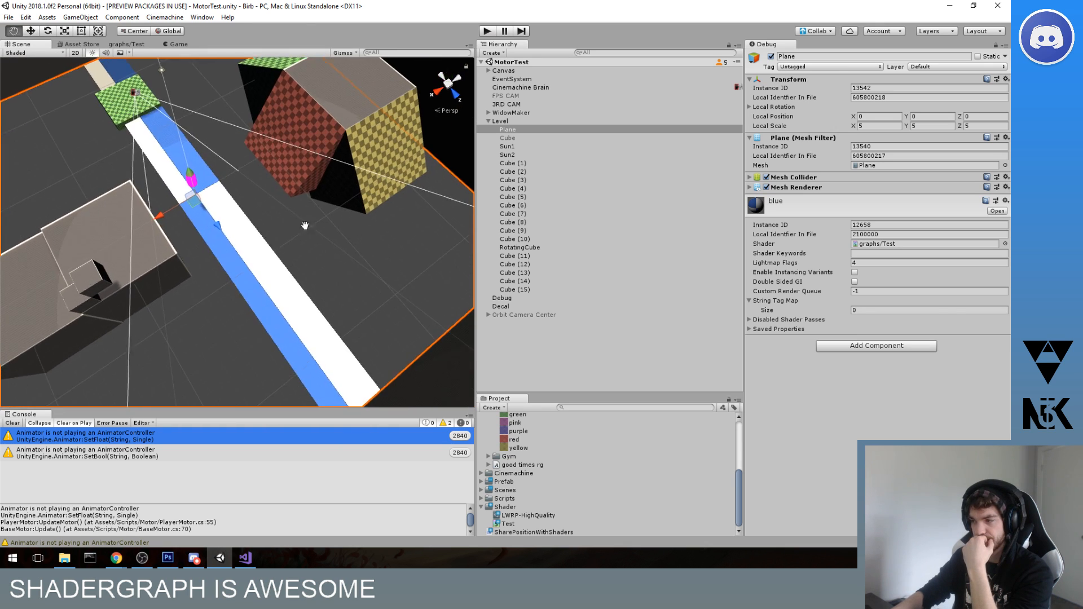
middle_click_drag(304, 225, 346, 205)
scroll(347, 205, "down", 5)
scroll(316, 231, "up", 5)
right_click_drag(291, 252, 189, 76)
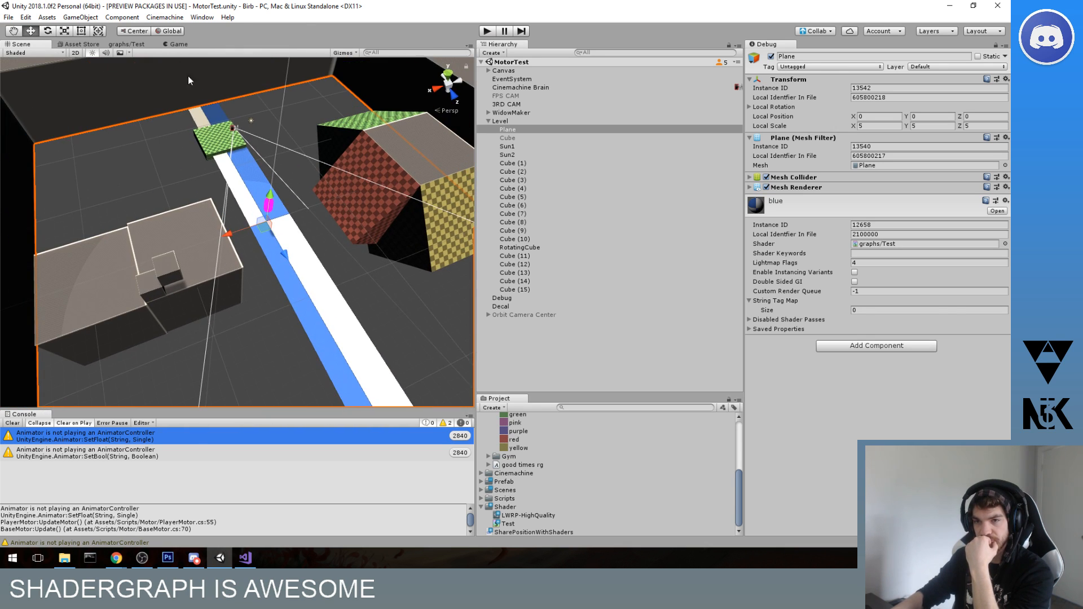
left_click(175, 45)
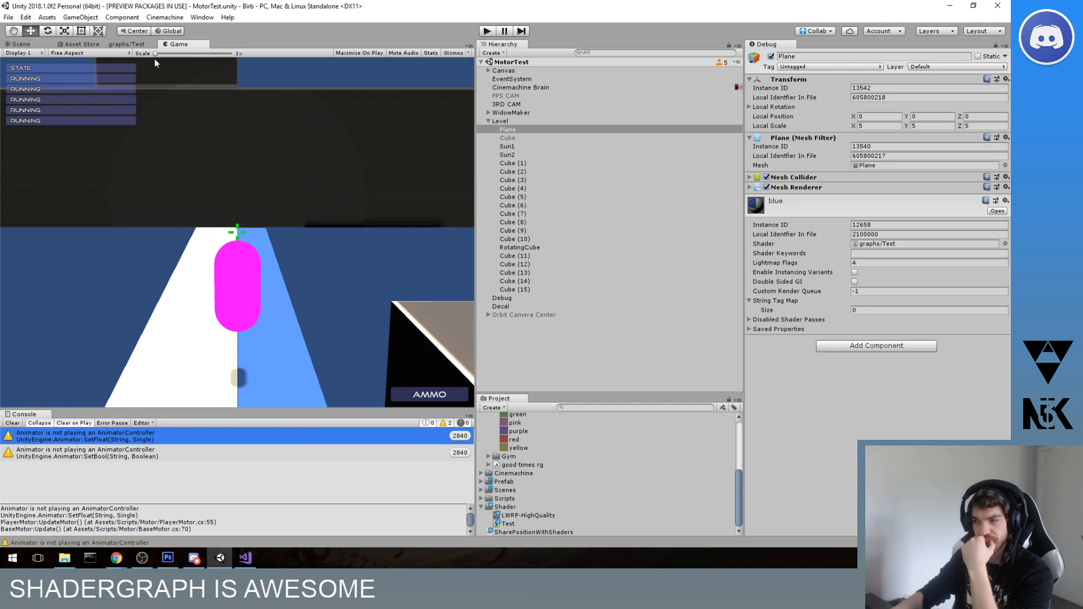
left_click(748, 302)
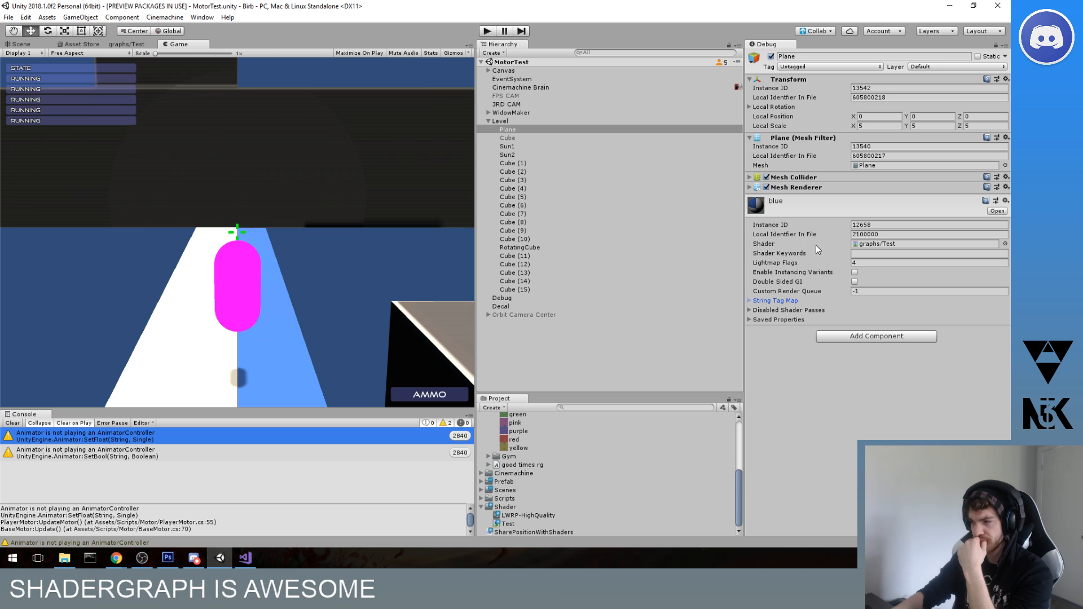
- Examine the blue material's saved Colors entries with the plane's inspector in Debug mode
right_click(785, 49)
left_click(810, 53)
right_click(780, 45)
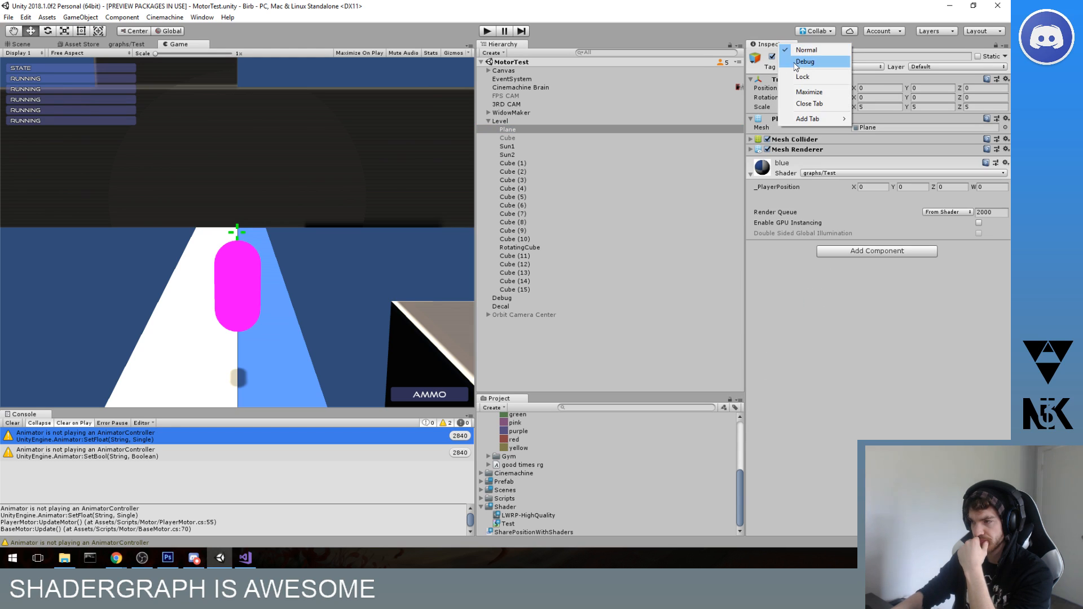
left_click(795, 62)
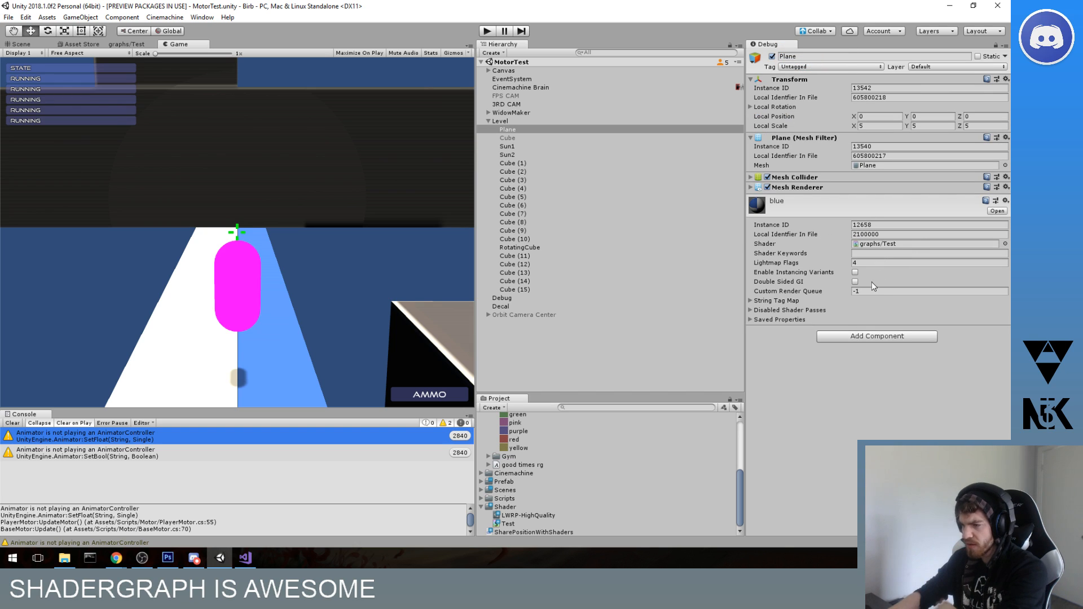
left_click(753, 319)
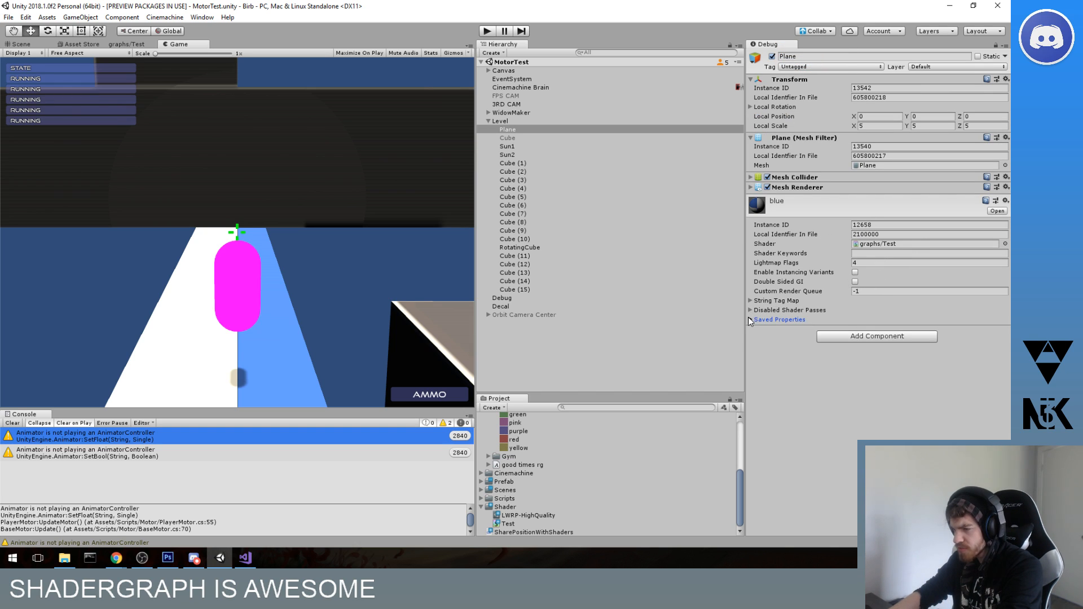
left_click(760, 347)
left_click(759, 346)
left_click(759, 338)
left_click(758, 339)
left_click(757, 346)
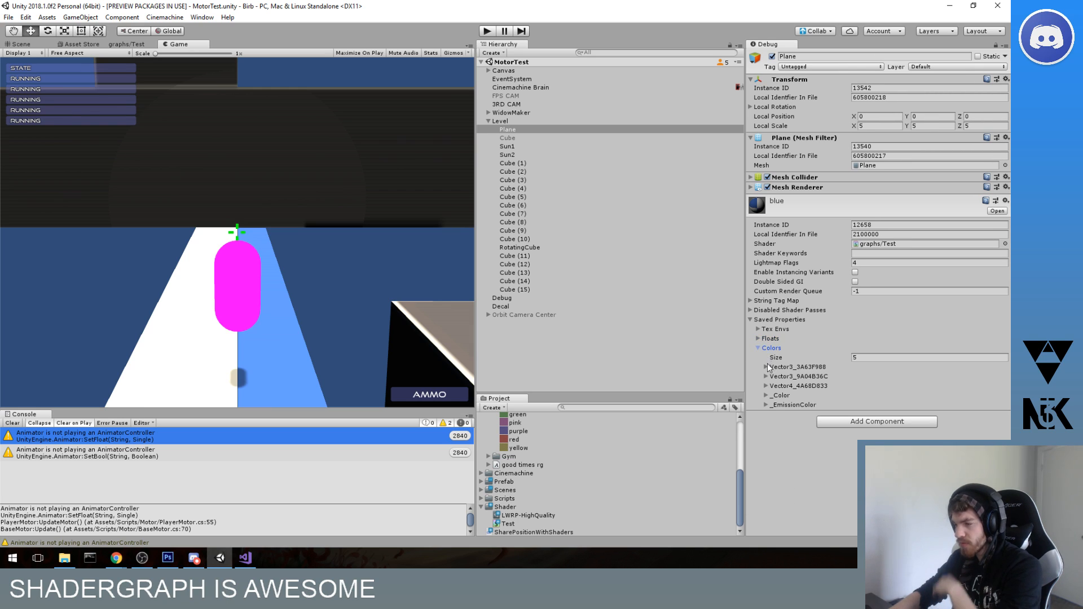
left_click(766, 367)
left_click(766, 369)
left_click(766, 376)
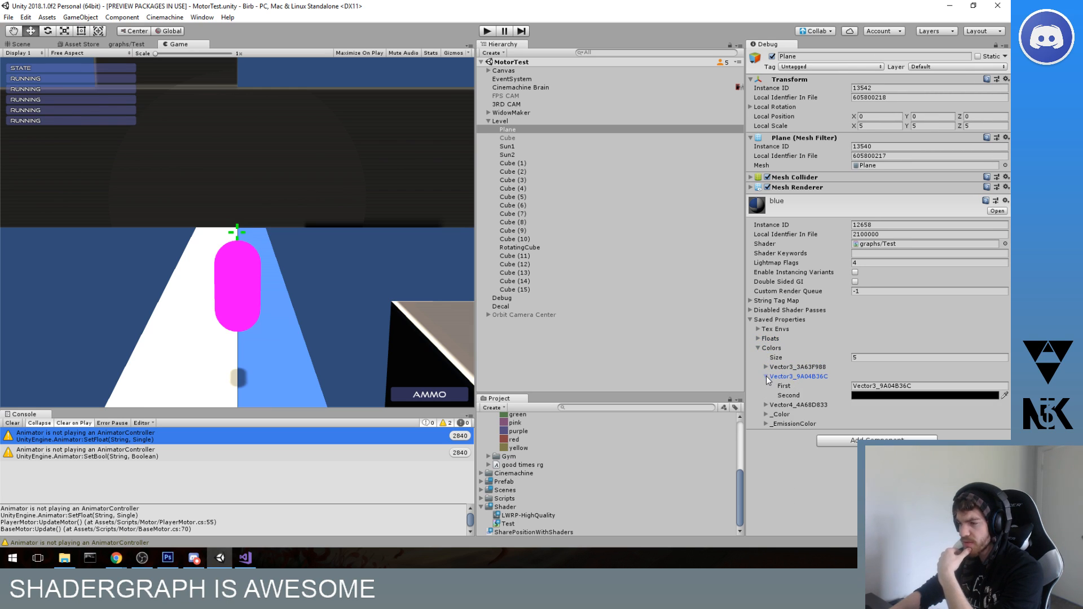
left_click(766, 377)
left_click(766, 385)
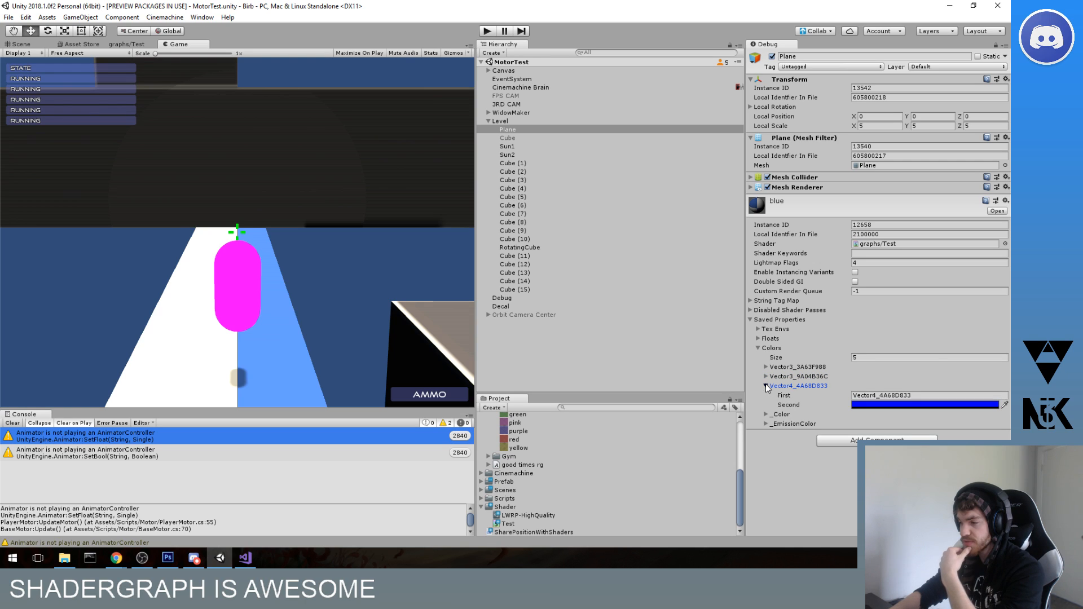
left_click(766, 384)
left_click(767, 395)
left_click(767, 395)
left_click(767, 404)
left_click(767, 405)
left_click(766, 405)
- Examine the blue material's remaining debug data: Tex Envs, Floats, String Tag Map and Disabled Shader Passes
left_click(759, 347)
left_click(759, 338)
left_click(758, 338)
left_click(757, 329)
left_click(758, 330)
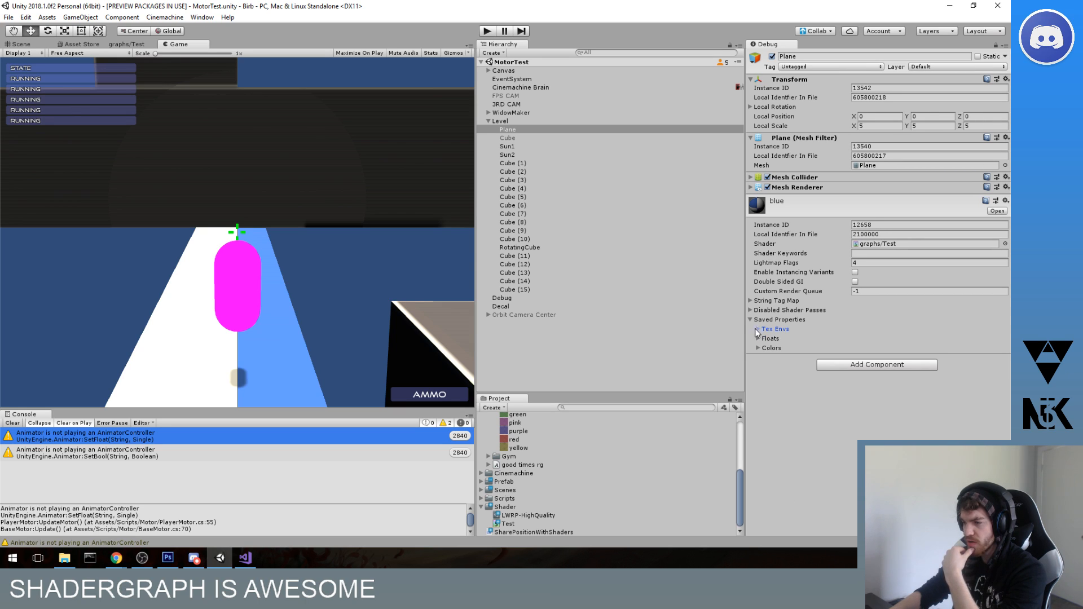
left_click(751, 320)
left_click(750, 303)
left_click(750, 302)
left_click(750, 311)
left_click(750, 312)
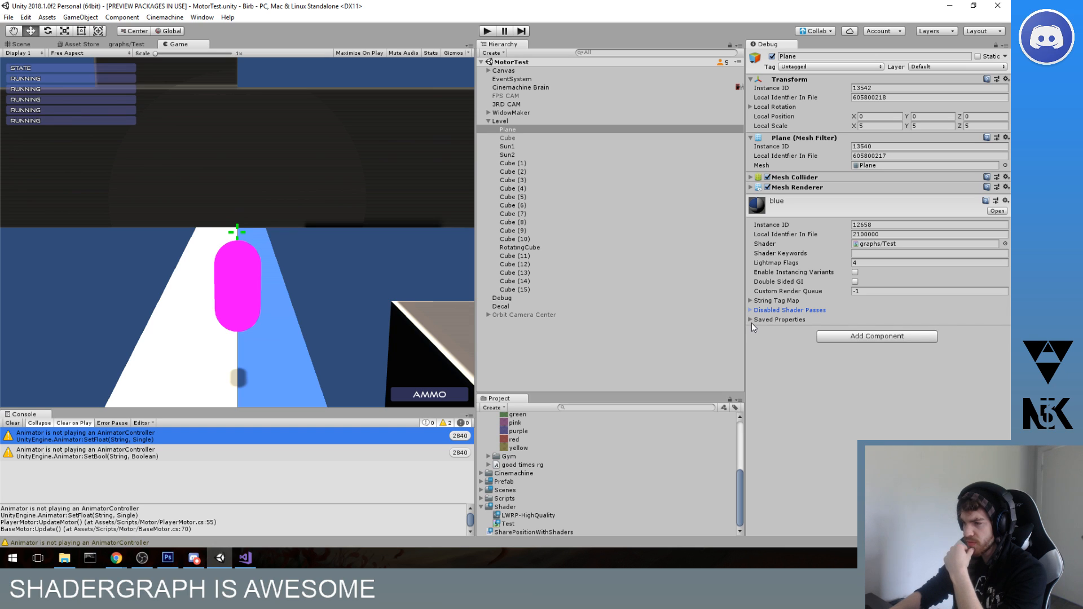
left_click(751, 321)
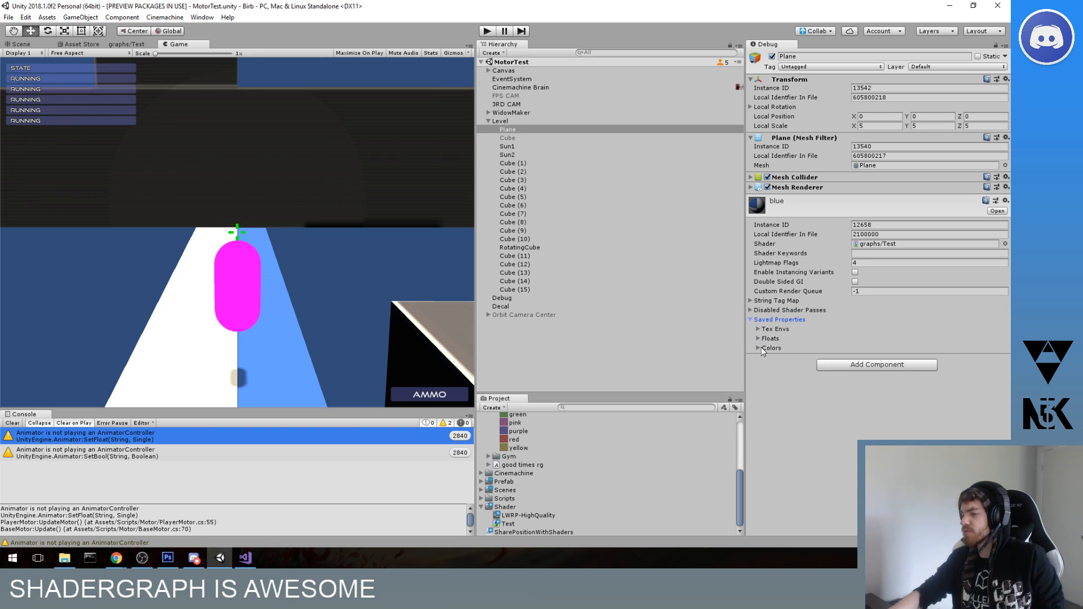
left_click(759, 338)
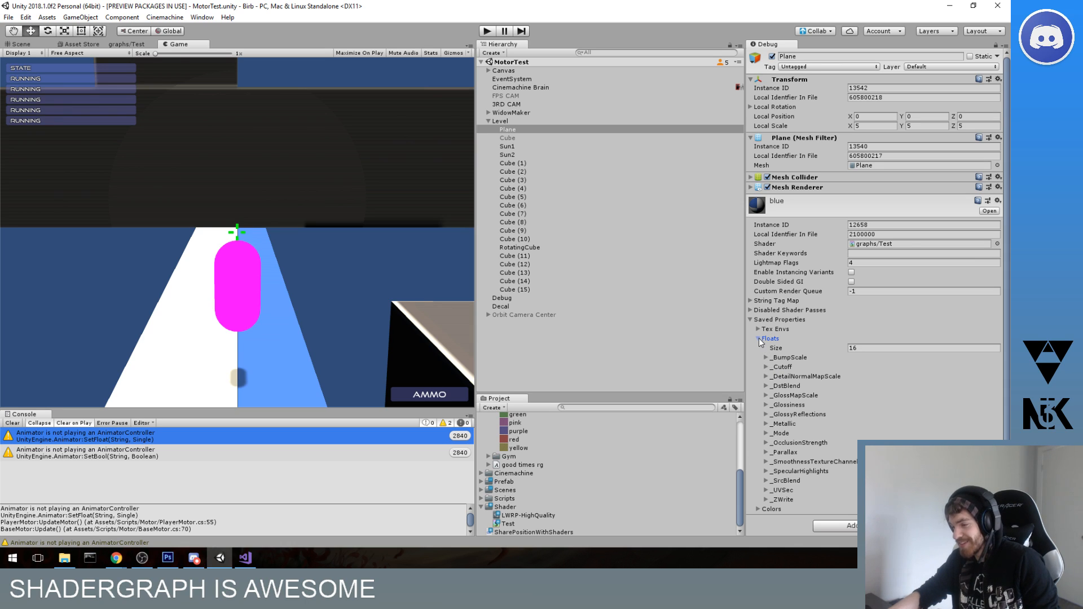
left_click(759, 339)
left_click(759, 349)
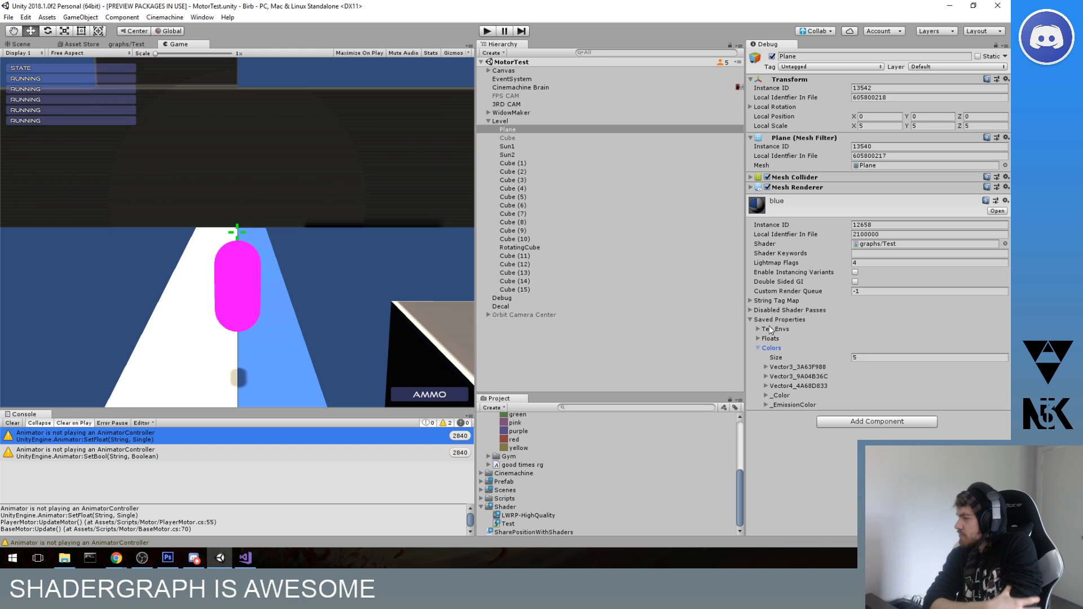
- Search for a split node in the graphs/Test shader graph and add Matrix Split
left_click(114, 52)
left_click(126, 44)
scroll(251, 329, "up", 3)
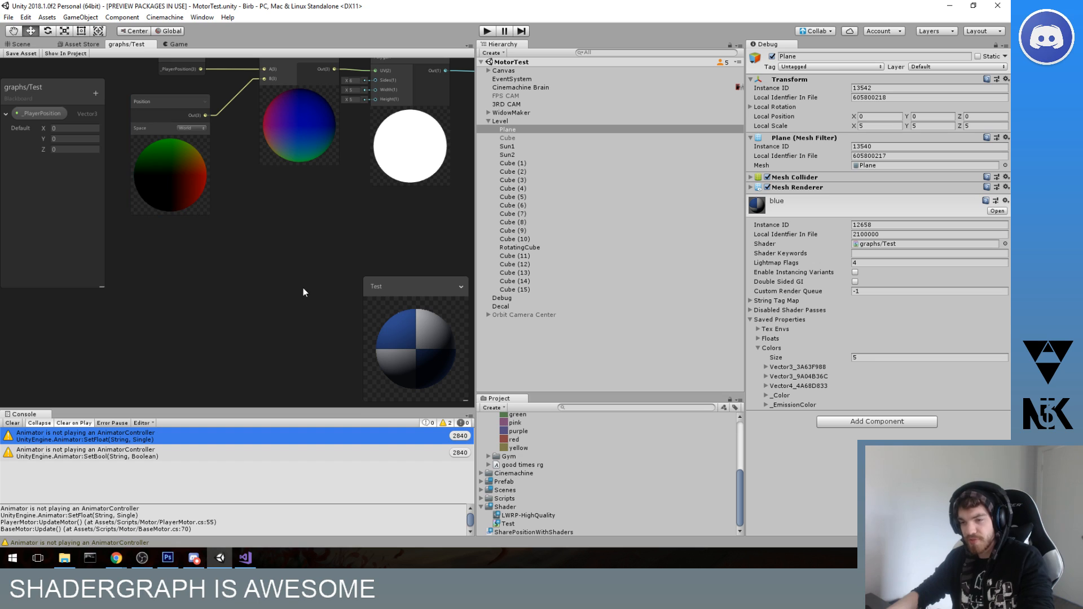
key("space")
type("split")
key("Down")
key("Return")
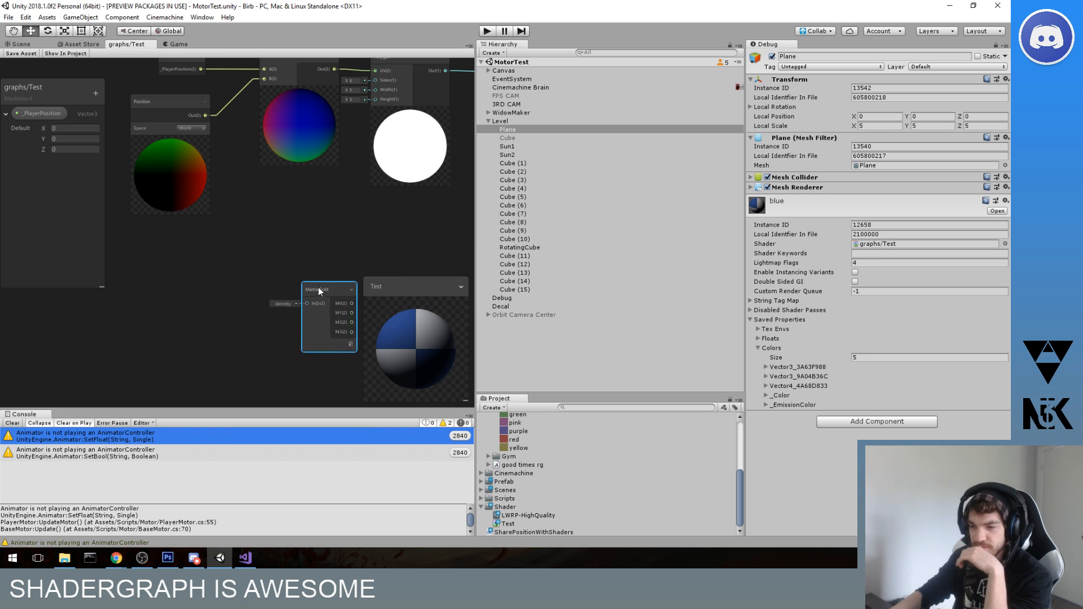
- Place the Matrix Split node below the Subtract node and try to connect Position's output to its input
left_click_drag(318, 287, 311, 235)
scroll(322, 271, "up", 2)
middle_click_drag(310, 235, 367, 268)
scroll(323, 260, "down", 3)
scroll(330, 257, "up", 2)
left_click_drag(208, 106, 316, 273)
middle_click_drag(328, 261, 299, 218)
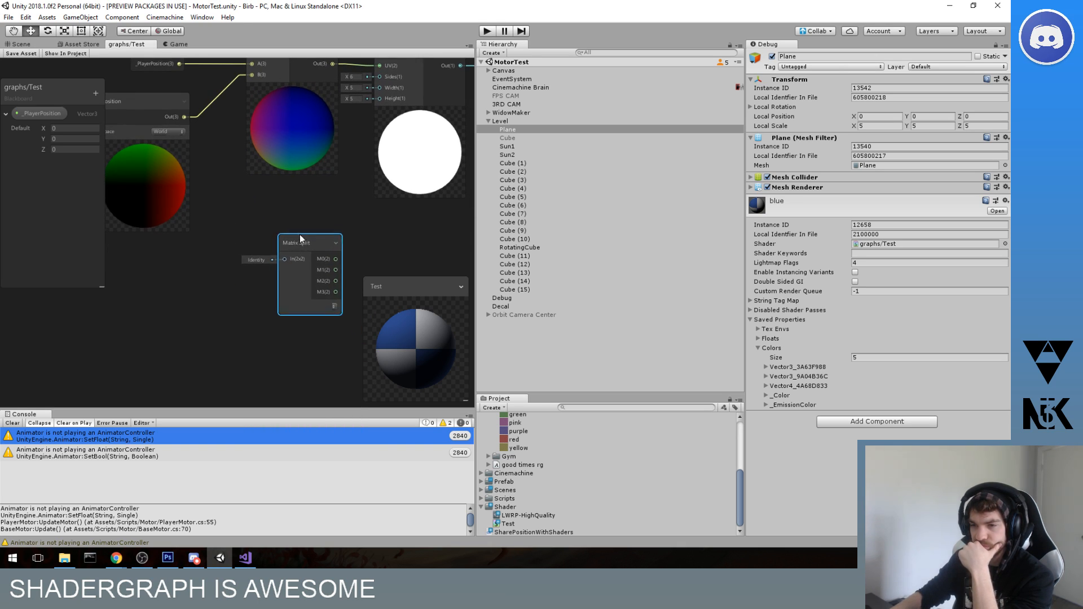
left_click_drag(298, 238, 302, 228)
middle_click_drag(296, 203, 314, 257)
scroll(314, 257, "down", 1)
- Delete the Subtract node between the _PlayerPosition and Position nodes and the Polygon node
left_click(300, 122)
middle_click_drag(106, 168, 165, 192)
key("Delete")
left_click_drag(245, 189, 197, 188)
- Try a Replace Color node fed by _PlayerPosition into its From input, and delete it
left_click_drag(257, 158, 307, 151)
key("space")
left_click(286, 131)
left_click(318, 168)
left_click(248, 159)
left_click(293, 170)
left_click(277, 169)
scroll(307, 215, "down", 2)
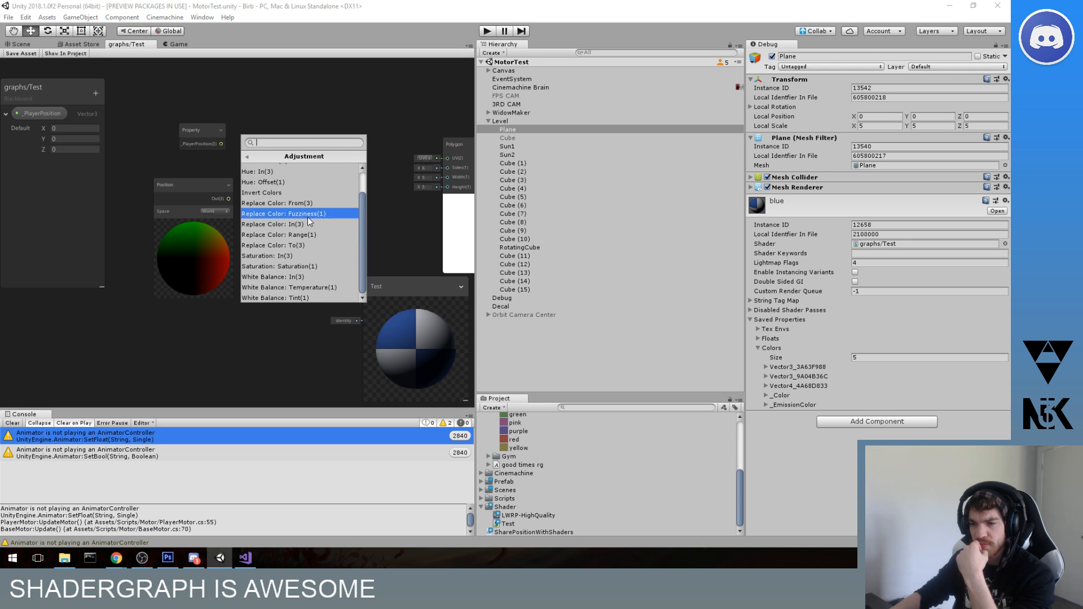
left_click(300, 203)
left_click_drag(313, 126, 324, 113)
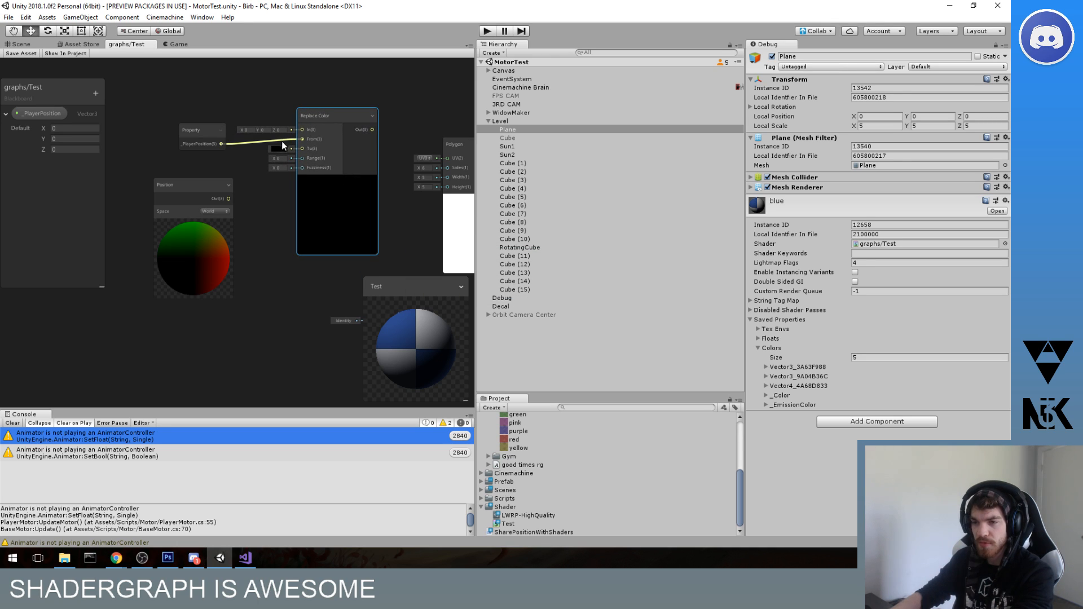
key("Delete")
- Browse the Math node categories for _PlayerPosition's output, try a node from the Vector category, and delete it
scroll(297, 229, "up", 3)
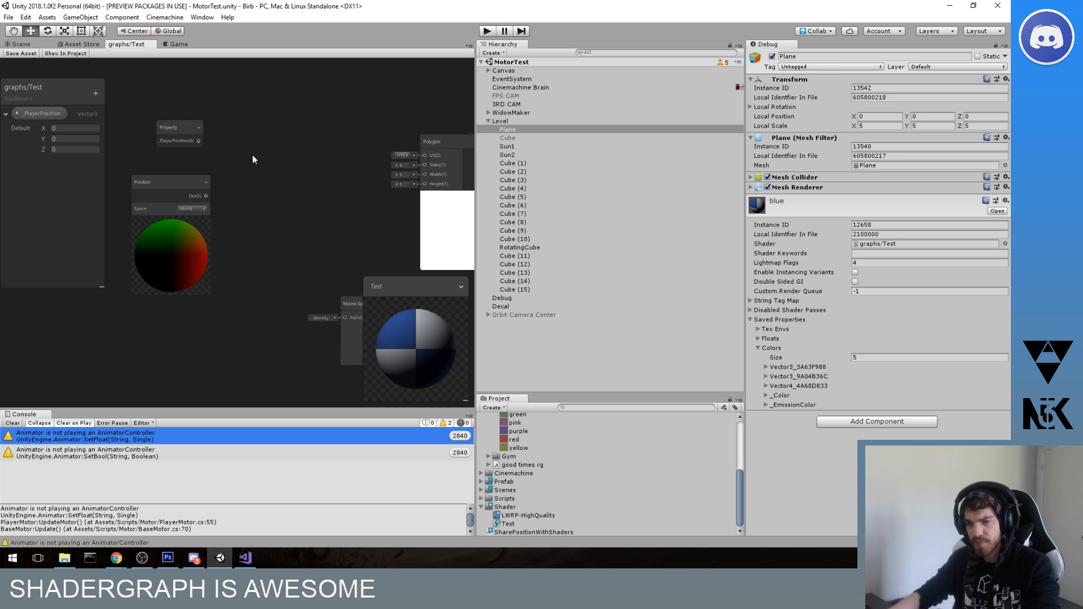
left_click_drag(202, 143, 298, 151)
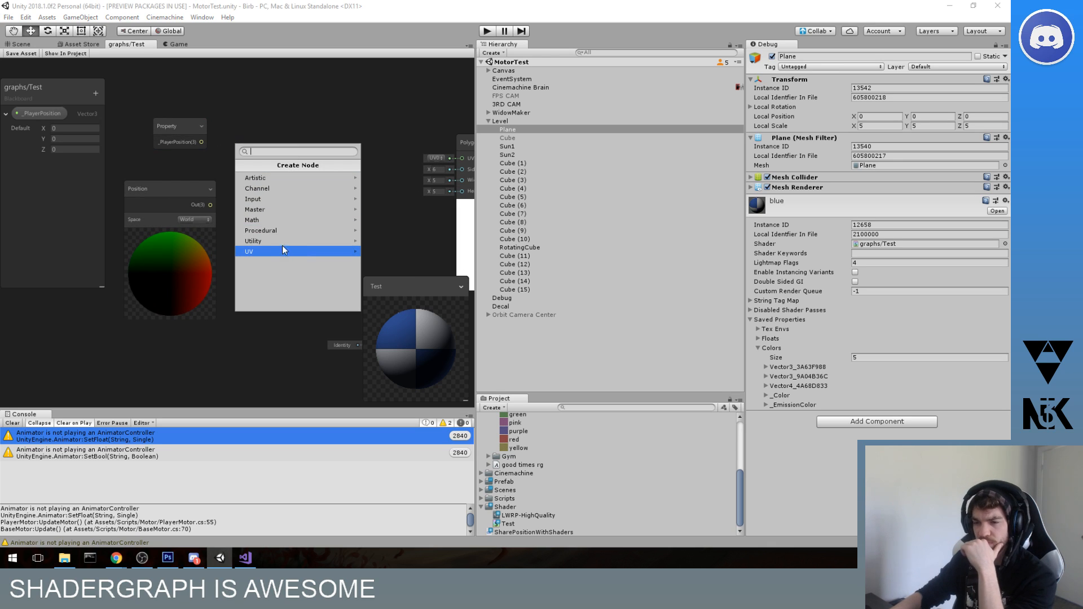
left_click(279, 231)
left_click(244, 165)
left_click(283, 221)
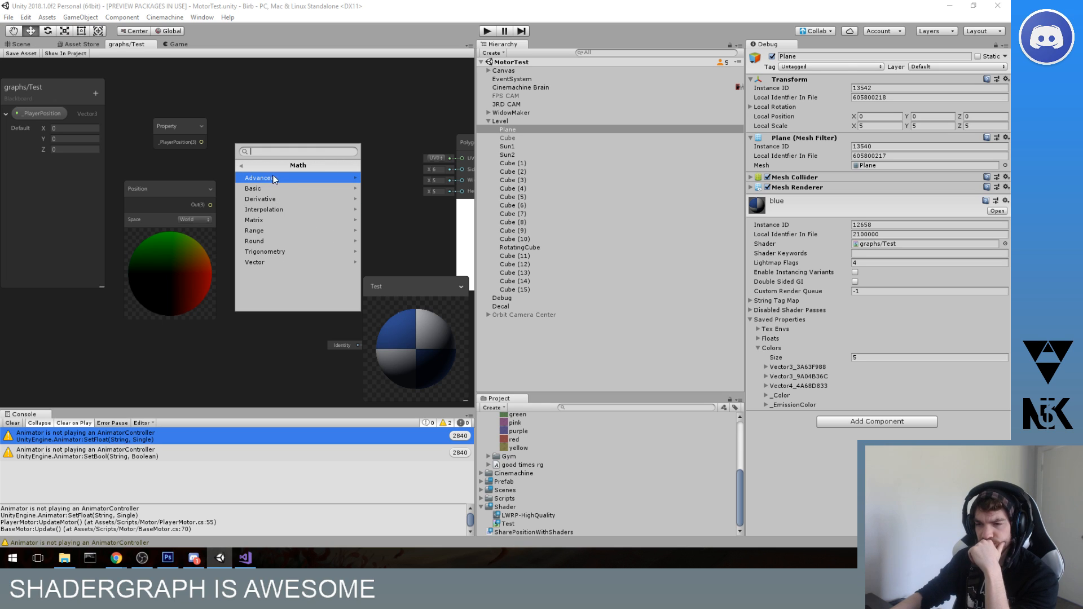
left_click(291, 199)
left_click(242, 166)
left_click(275, 230)
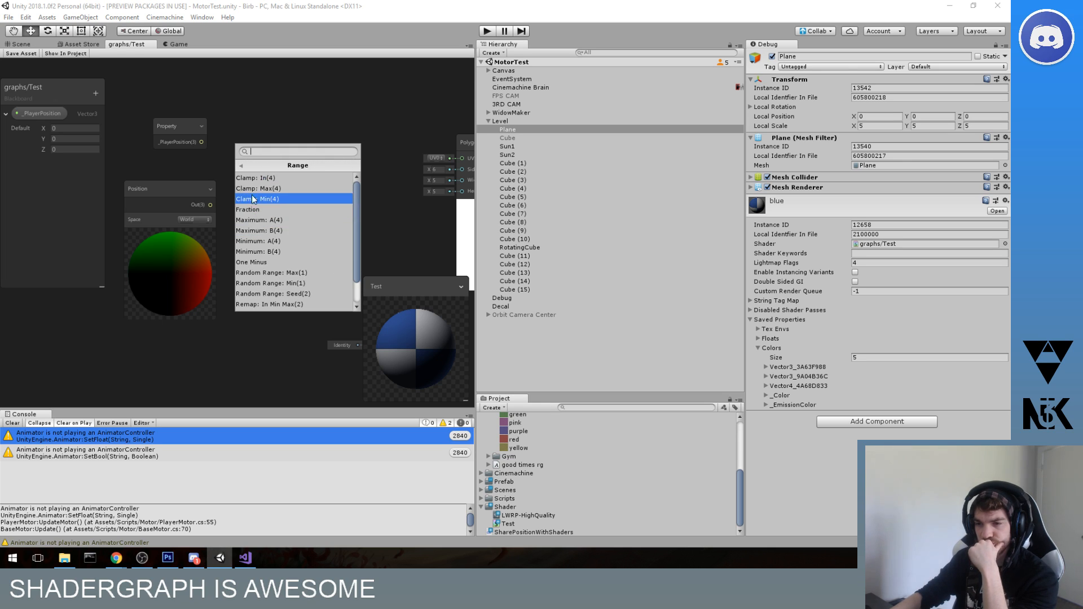
left_click(239, 166)
left_click(263, 241)
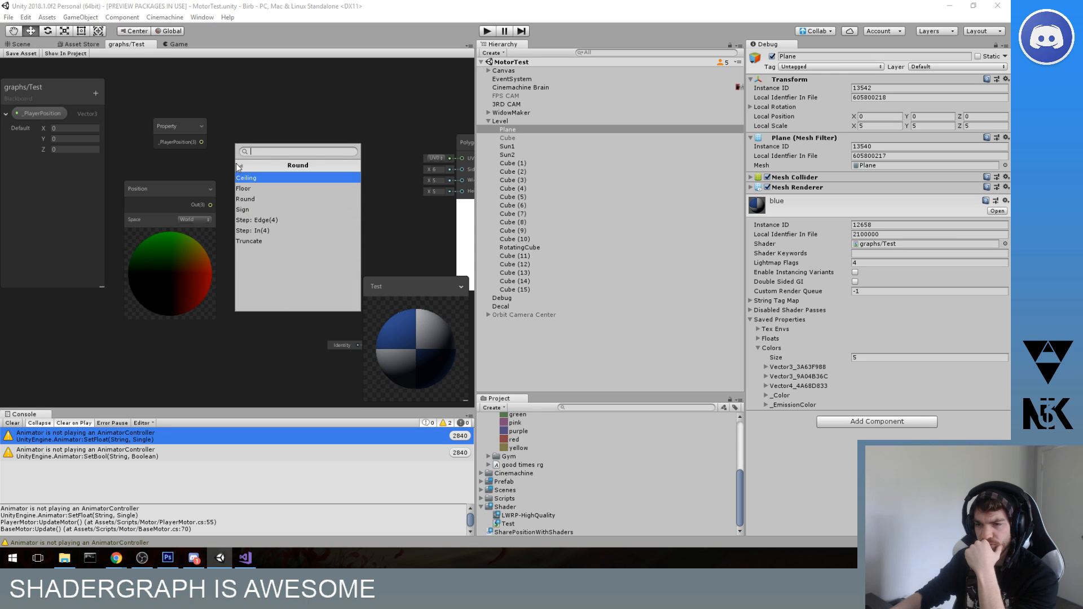
left_click(240, 166)
left_click(282, 248)
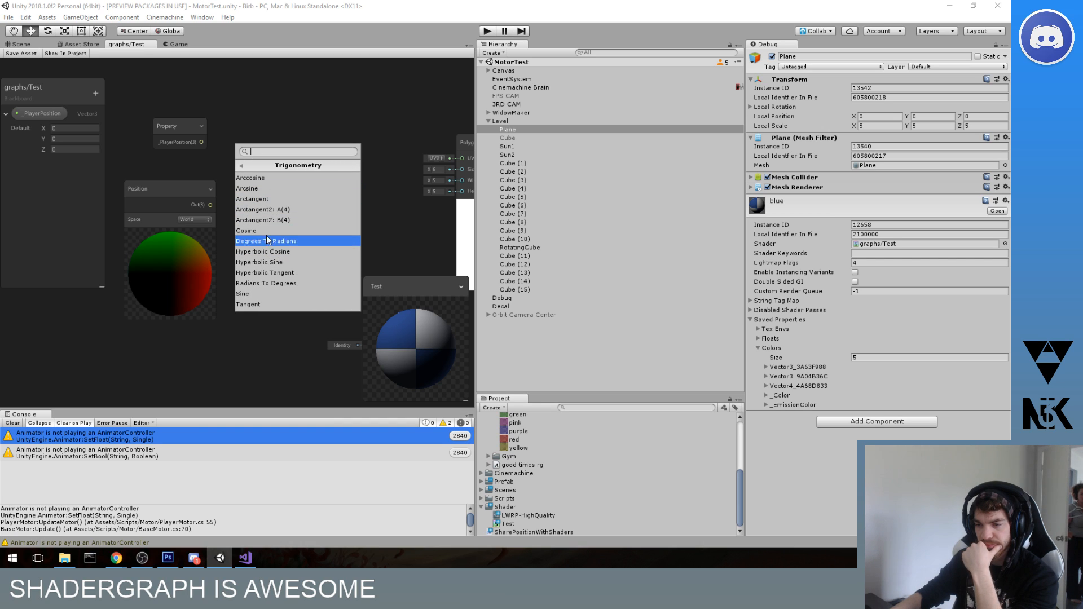
left_click(241, 166)
left_click(286, 262)
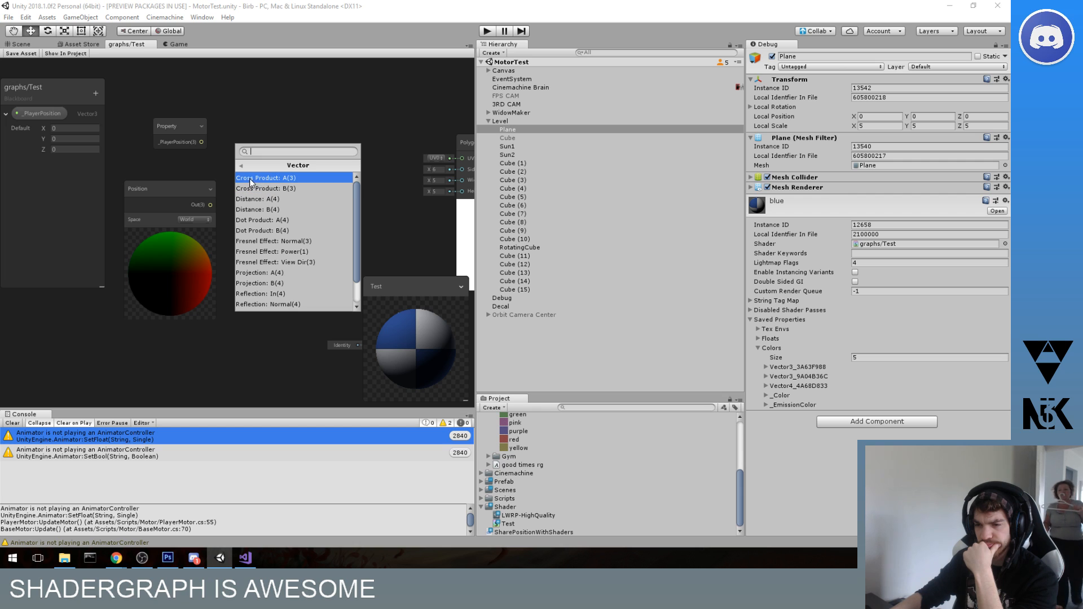
left_click(296, 242)
left_click_drag(333, 139, 313, 129)
key("Delete")
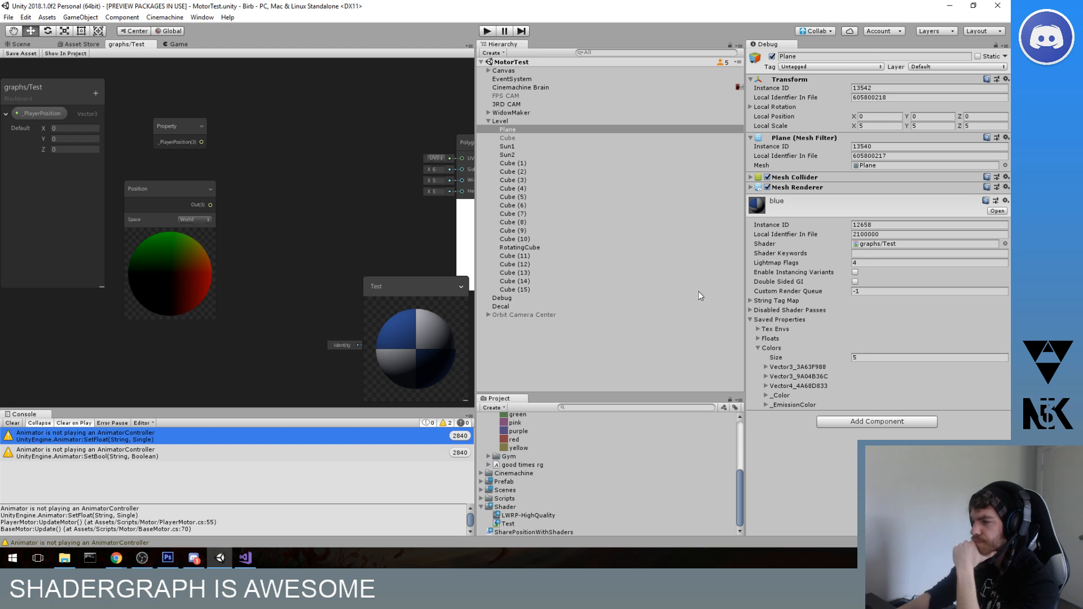
- Move the Matrix Split node next to Position and try to connect Position's output to its input
middle_click_drag(371, 234, 378, 260)
scroll(403, 292, "down", 2)
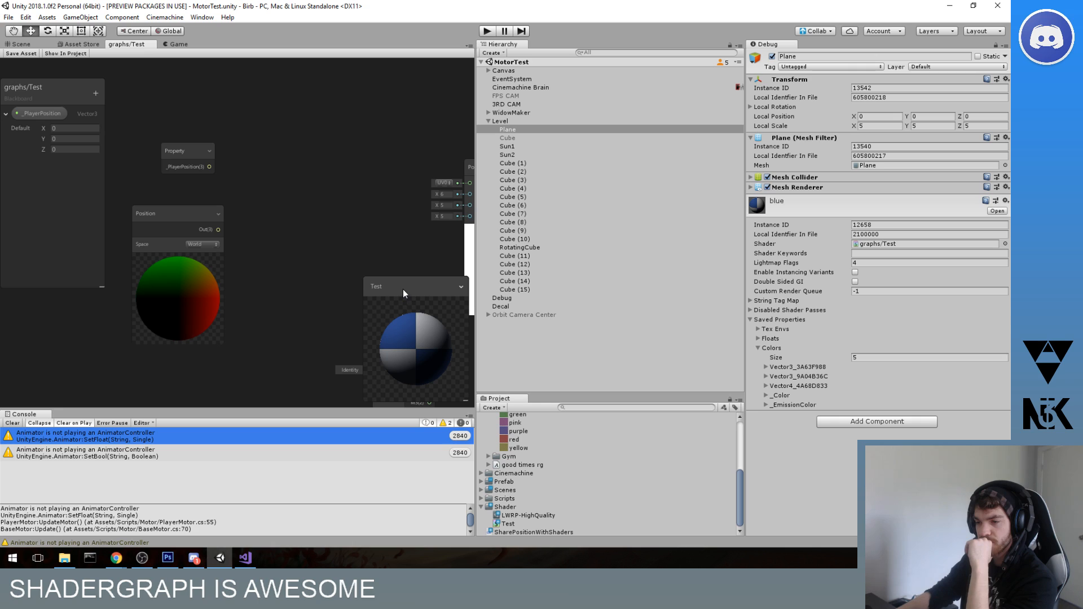
scroll(409, 326, "down", 2)
left_click_drag(414, 330, 446, 323)
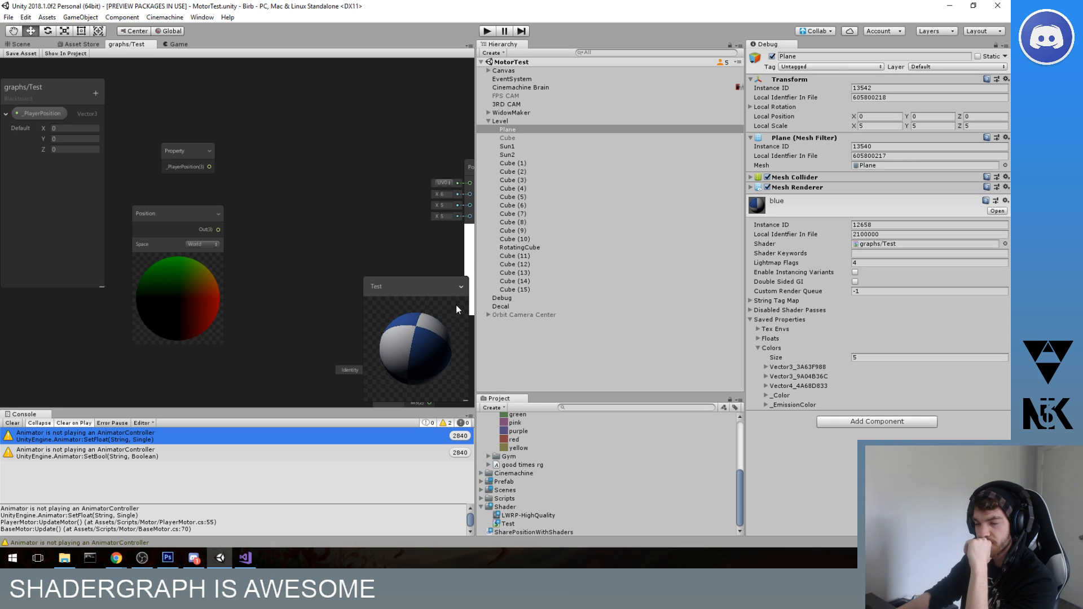
left_click(461, 286)
left_click(461, 287)
middle_click_drag(364, 282, 311, 208)
left_click_drag(333, 277, 258, 184)
middle_click_drag(257, 185, 303, 197)
left_click(224, 171)
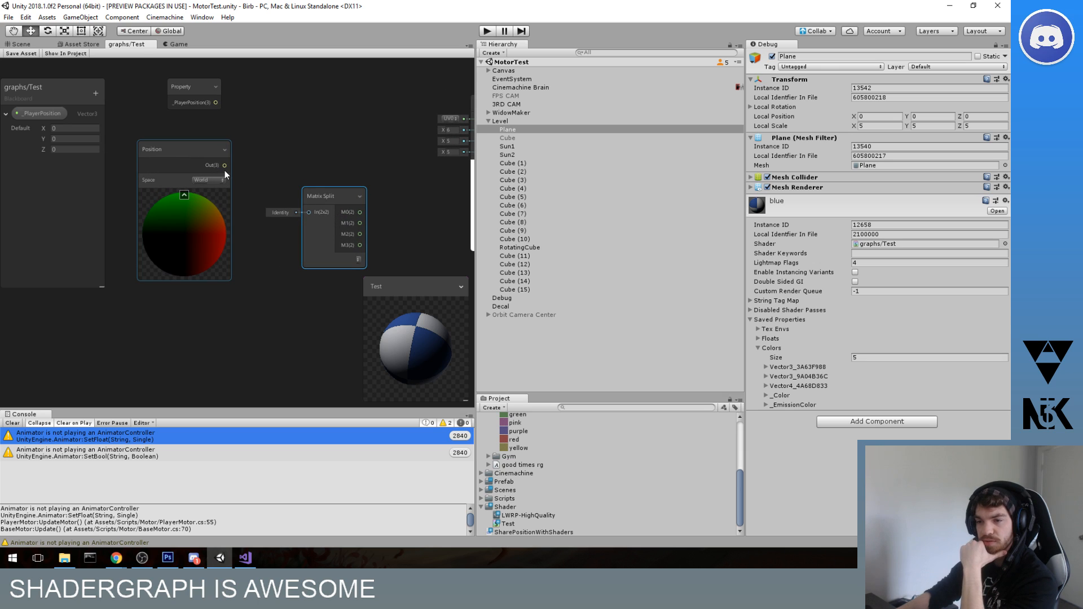
left_click_drag(294, 207, 309, 213)
- Shift the Matrix Split node slightly, retry its input, and delete the node
left_click(345, 195)
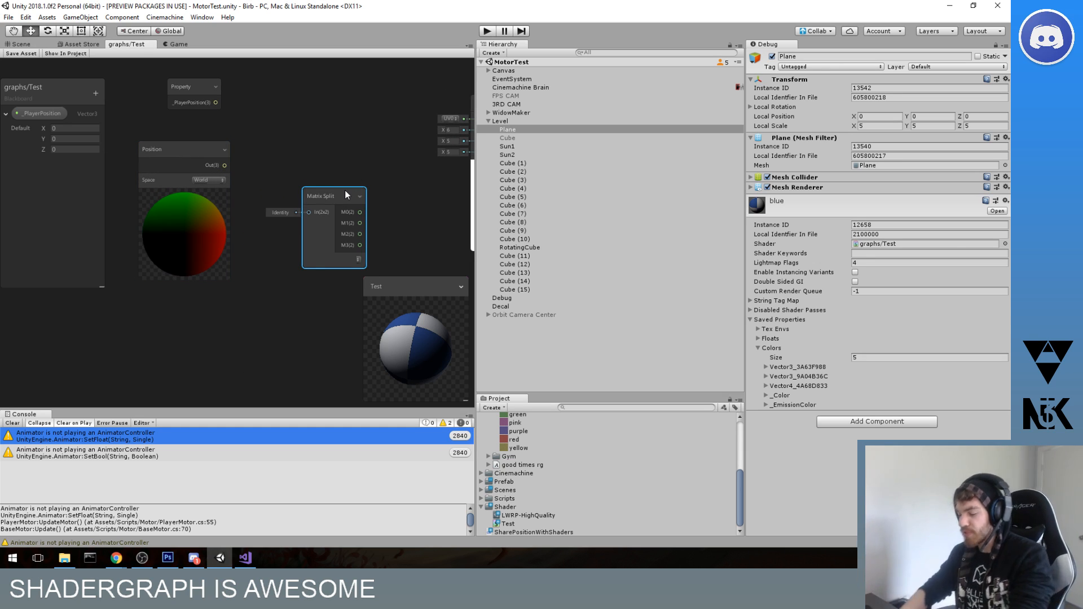
scroll(356, 178, "up", 1)
middle_click_drag(340, 197, 324, 182)
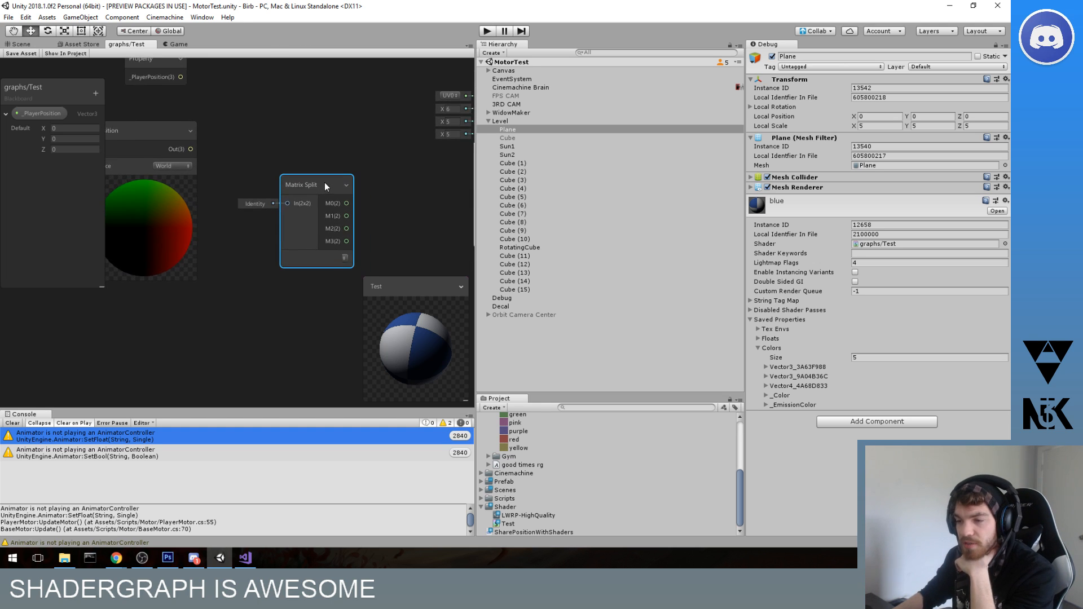
scroll(327, 186, "down", 2)
scroll(340, 198, "up", 2)
mouse_move(264, 152)
middle_mouse_down()
mouse_move(365, 195)
mouse_move(281, 157)
middle_mouse_up()
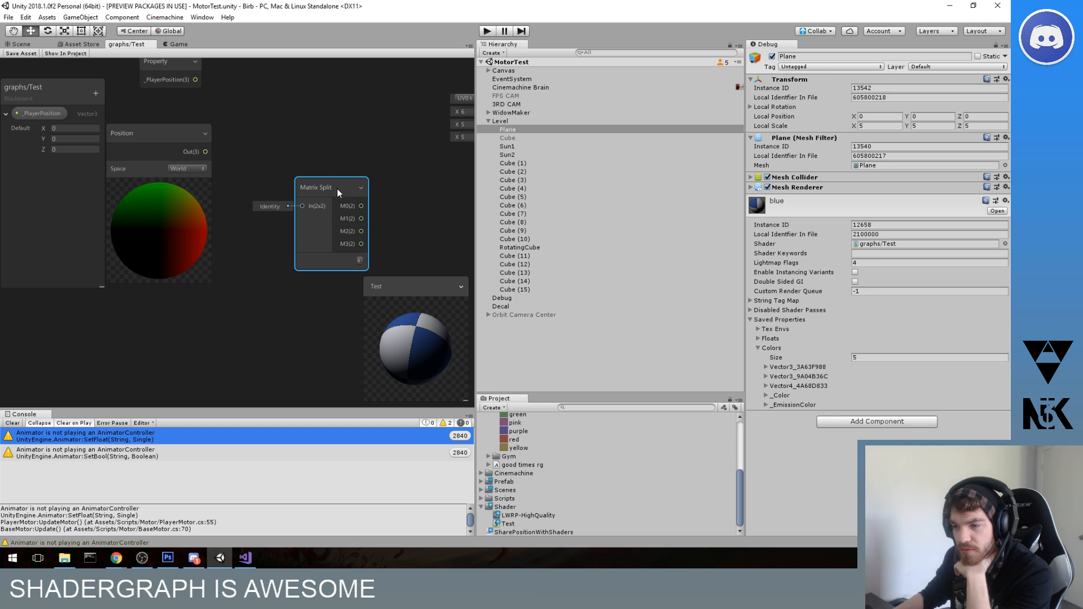
left_click_drag(337, 188, 328, 163)
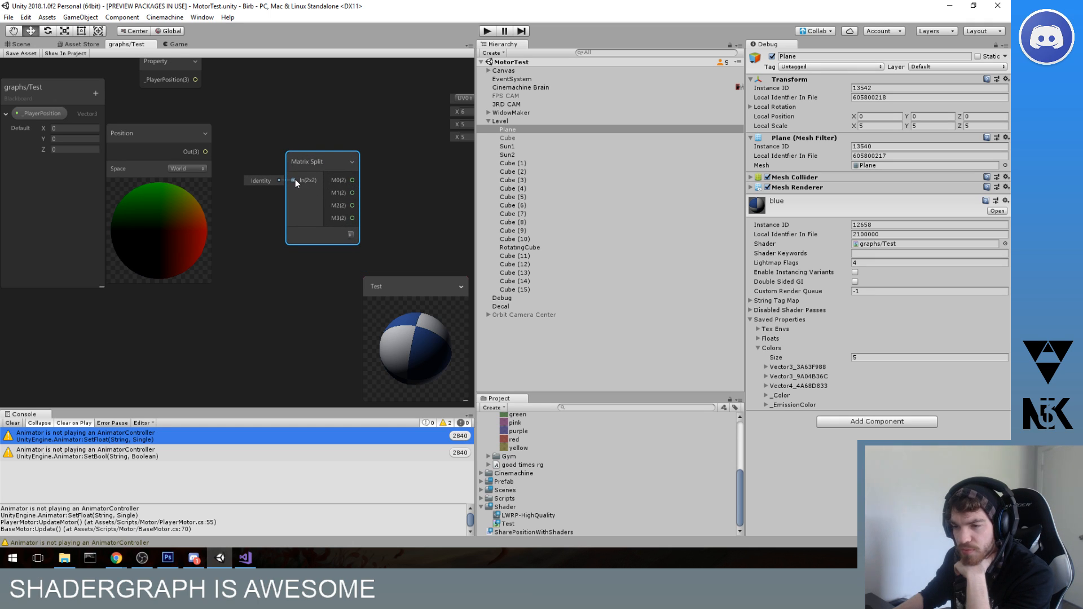
left_click_drag(273, 176, 330, 177)
middle_click_drag(272, 171, 301, 178)
scroll(333, 170, "down", 7)
key("Delete")
- Nudge the Polygon node and connect Position's output directly to its UV input
middle_click_drag(372, 161, 283, 191)
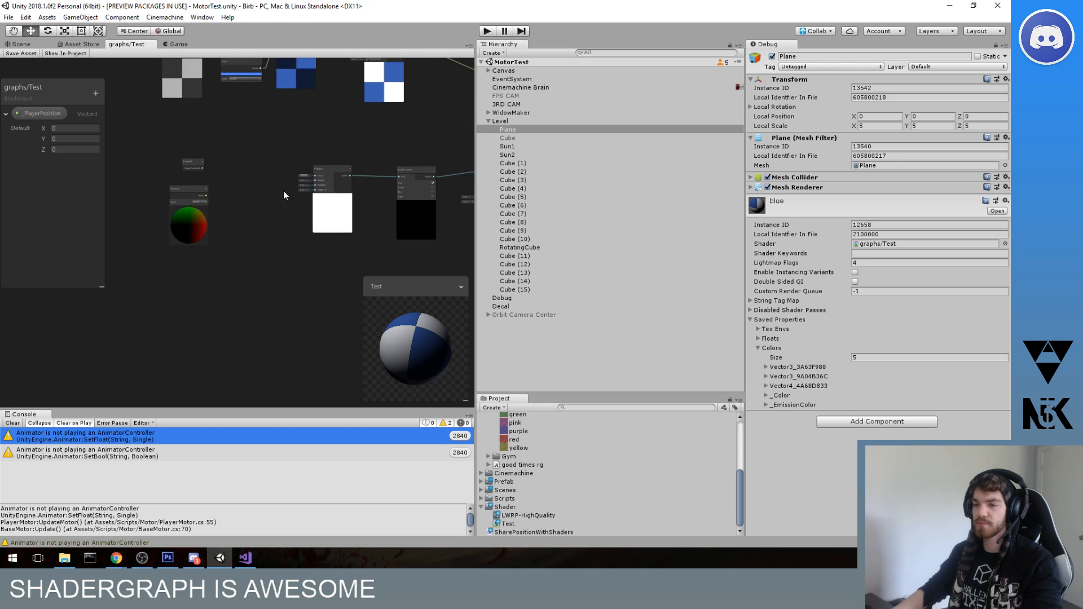
scroll(283, 191, "up", 3)
left_click_drag(347, 160, 337, 170)
scroll(283, 186, "up", 4)
scroll(254, 195, "down", 4)
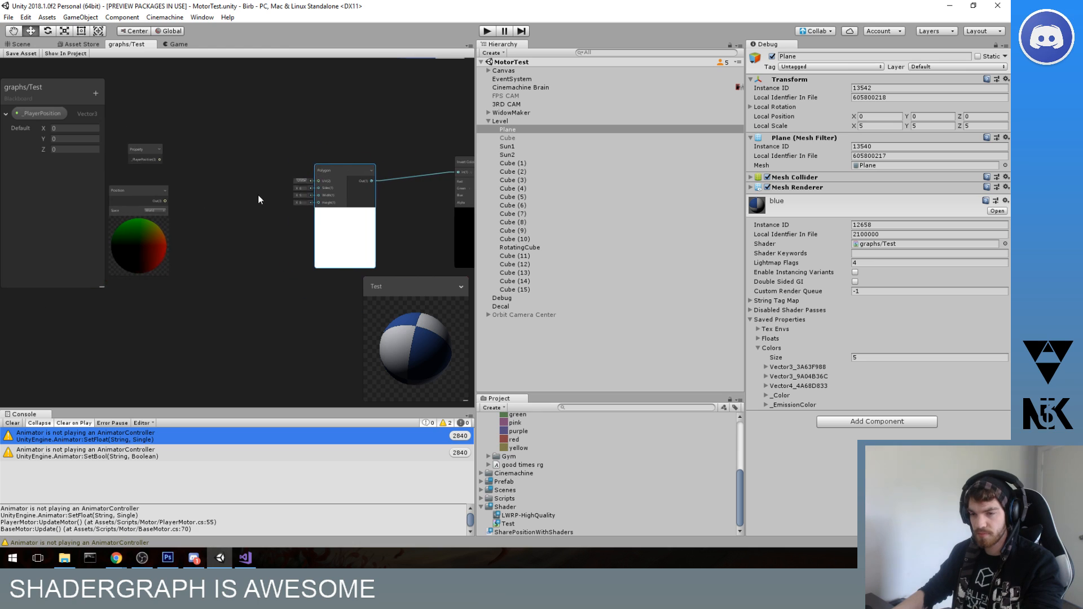
middle_click_drag(254, 194, 271, 197)
left_click_drag(177, 202, 330, 181)
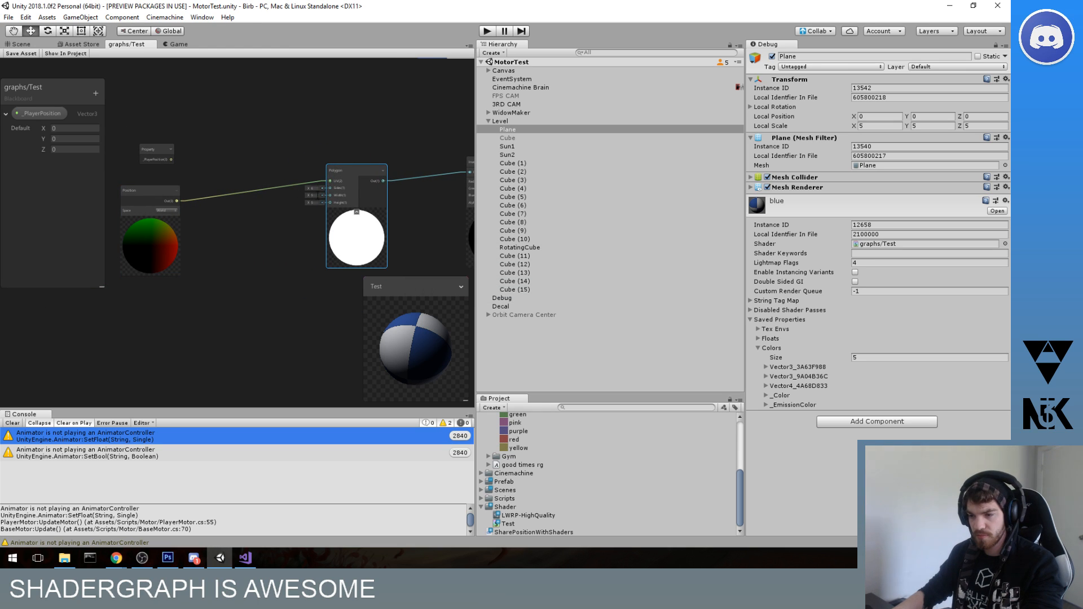
- Try _PlayerPosition as the Polygon node's UV input, and reconnect Position to it
scroll(305, 216, "up", 1)
left_click_drag(177, 157, 336, 177)
left_click_drag(157, 199, 336, 177)
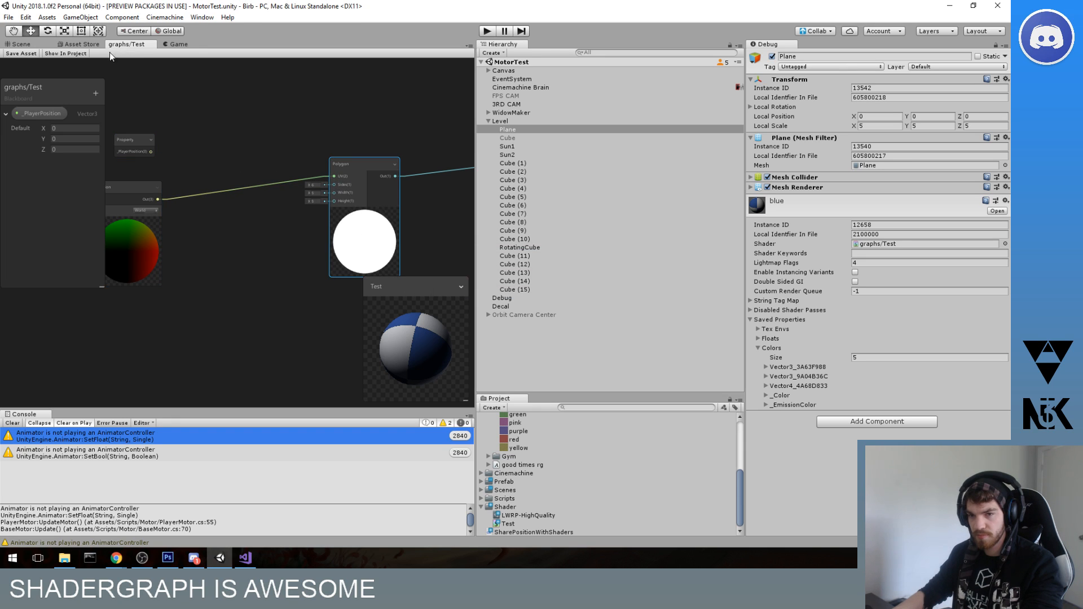
- Save the shader graph and inspect the plane's pattern in the Scene view
left_click(28, 55)
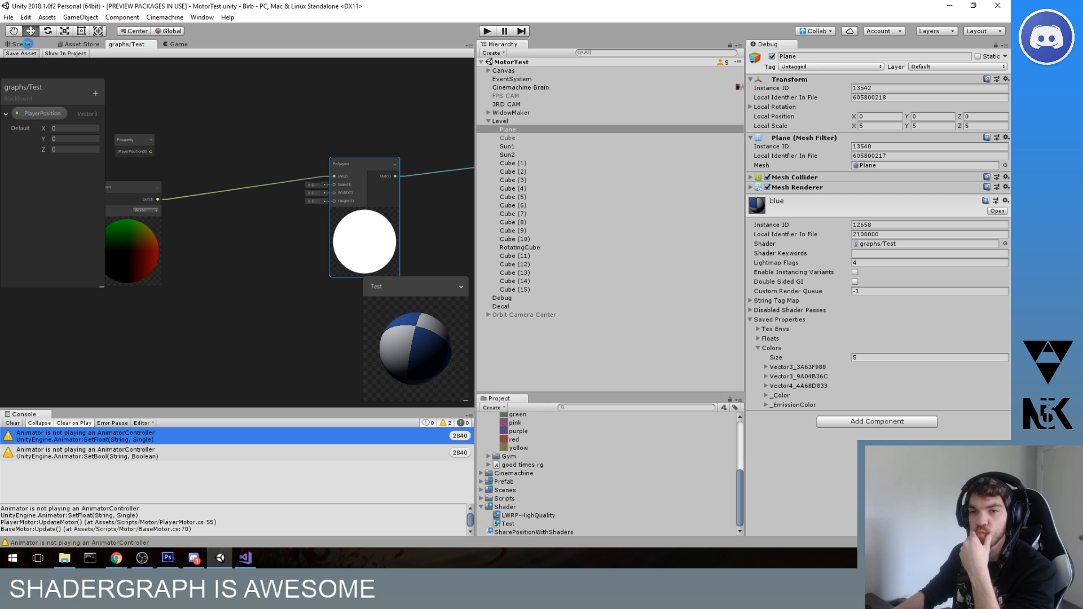
left_click(22, 44)
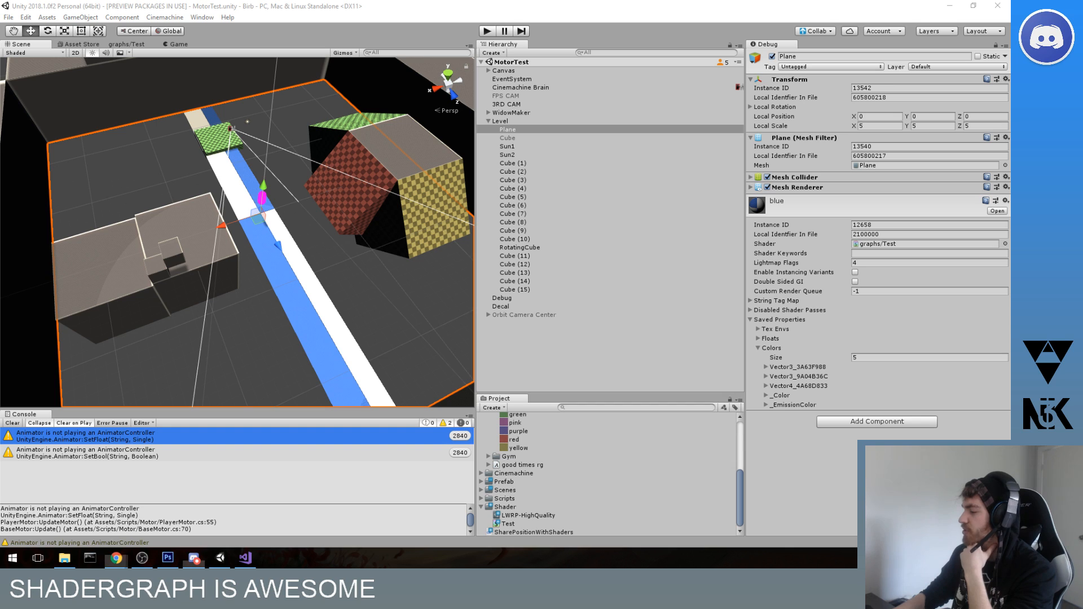
- Add a Matrix Split node to the Test shader graph
left_click(128, 44)
key("space")
type("matri")
key("Down")
key("Down")
key("Down")
key("Down")
key("Down")
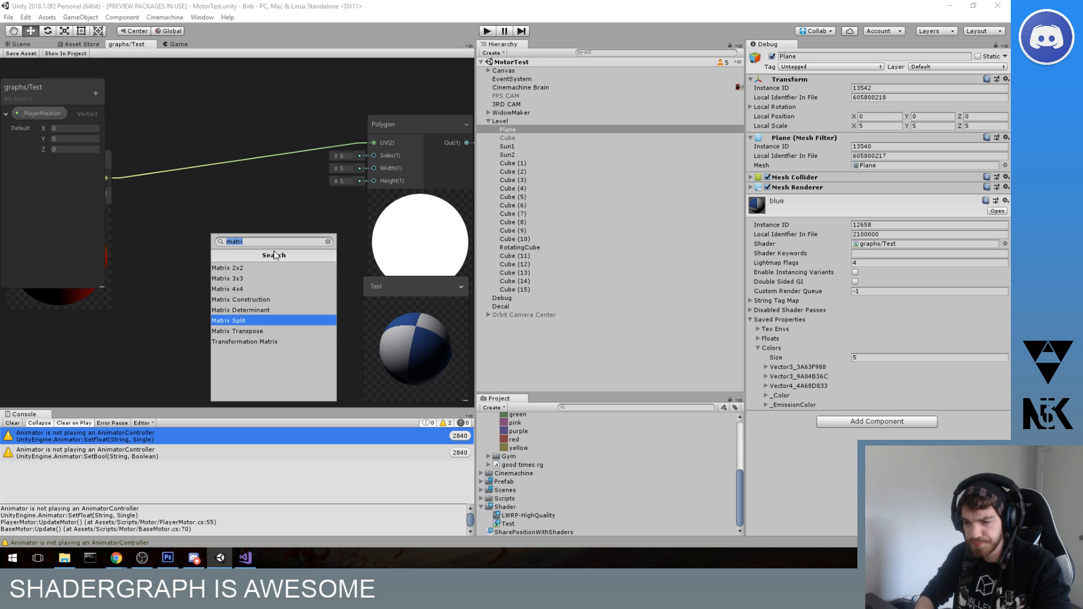
key("Return")
middle_click_drag(326, 280, 354, 296)
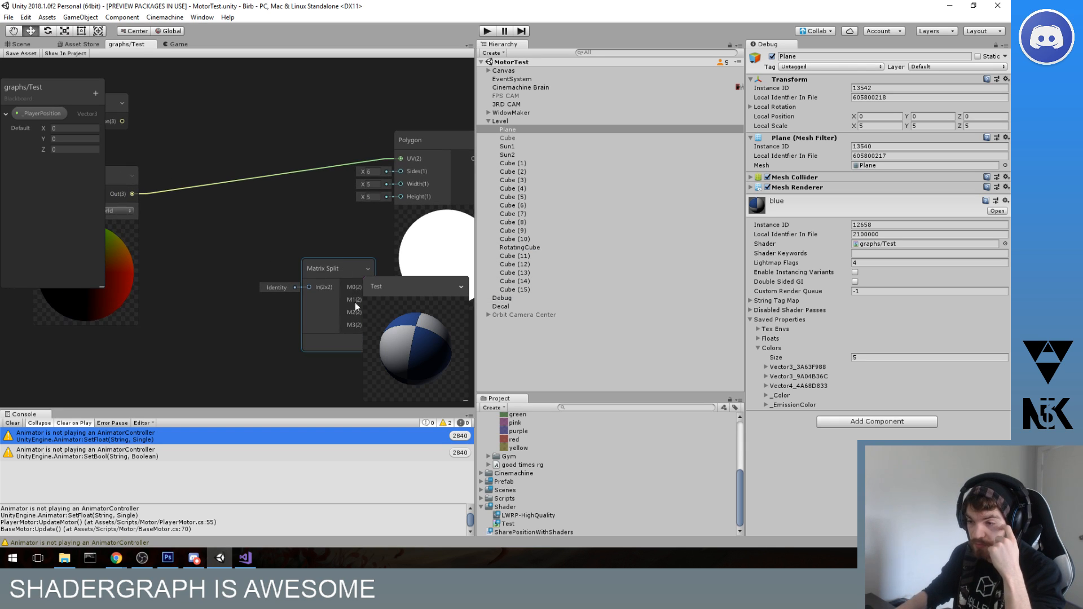
- Place the Matrix Split node beside Position and try to connect _PlayerPosition's output to its input
left_click_drag(323, 266, 276, 206)
left_click(317, 305)
left_click(344, 330)
left_click(297, 283)
left_click(303, 296)
middle_click_drag(280, 176, 336, 174)
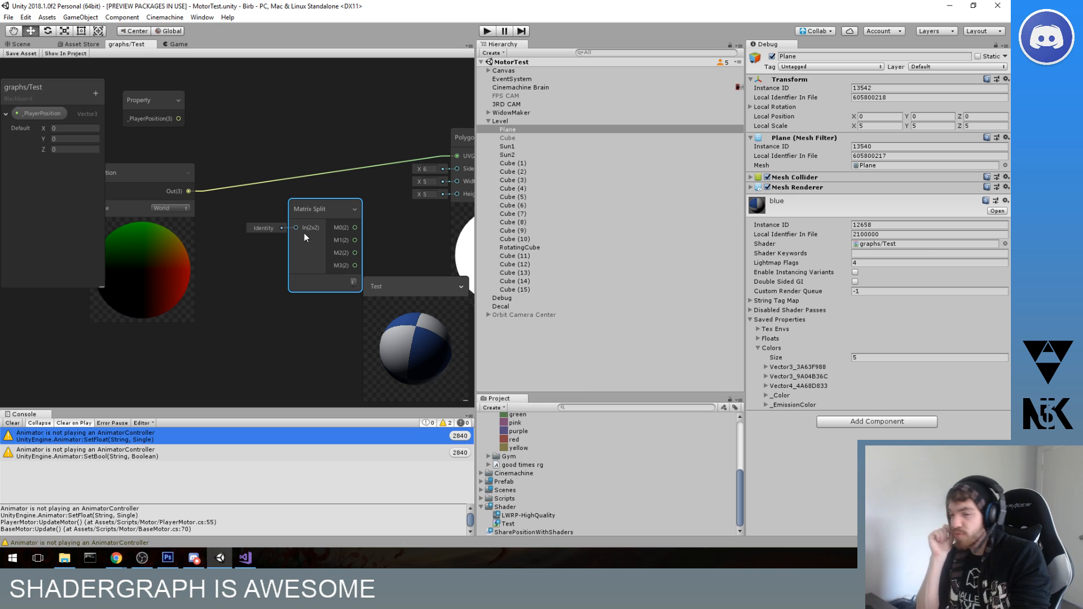
left_click_drag(179, 118, 295, 227)
- Delete the connection from Position to the Polygon's UV input and move Matrix Split up beside the _PlayerPosition property
left_click(245, 122)
middle_click_drag(245, 122, 375, 155)
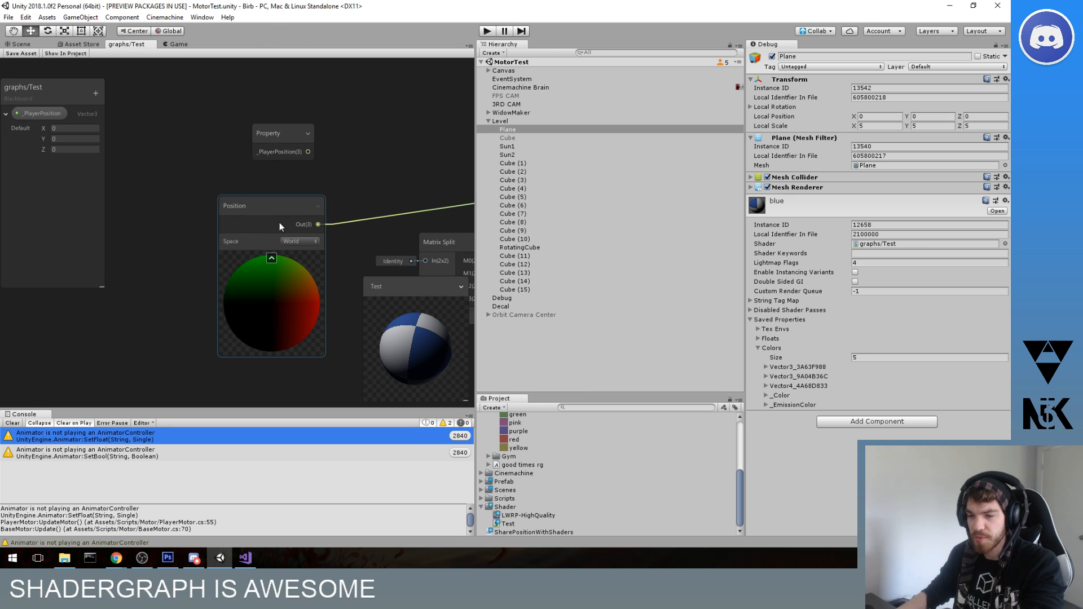
middle_click_drag(385, 212, 354, 208)
left_click(376, 208)
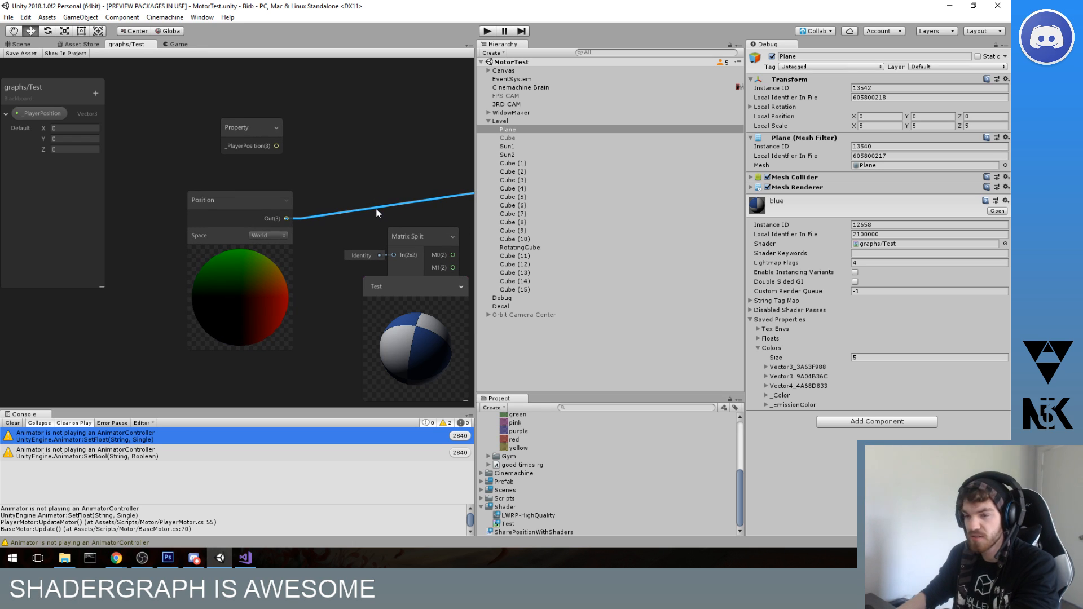
key("Delete")
middle_click_drag(412, 226, 386, 201)
left_click_drag(379, 212, 349, 136)
left_click(269, 136)
key("space")
type("vec")
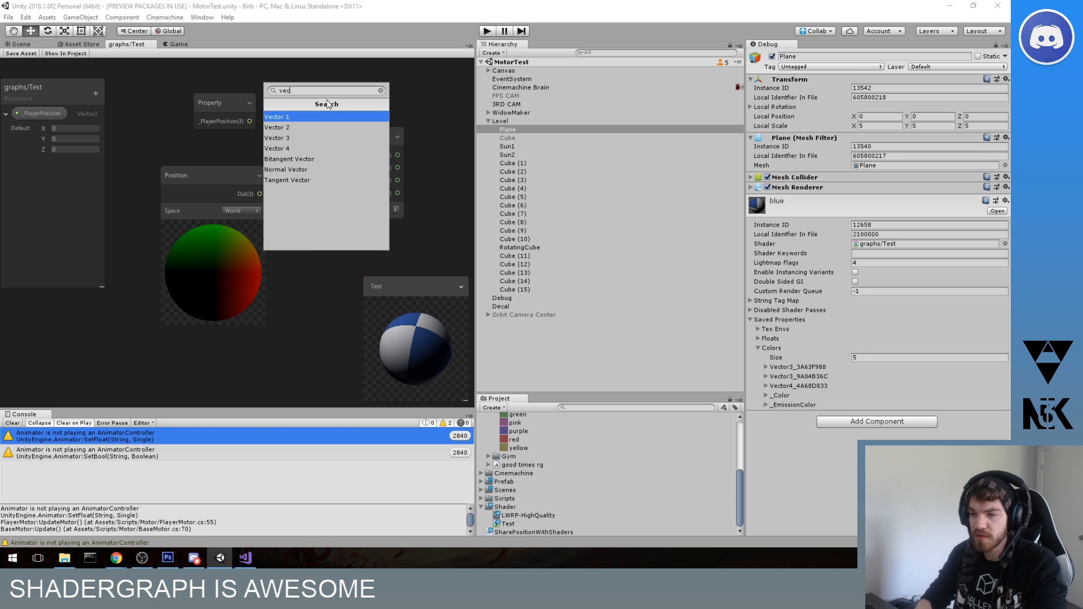
key("Down")
key("BackSpace")
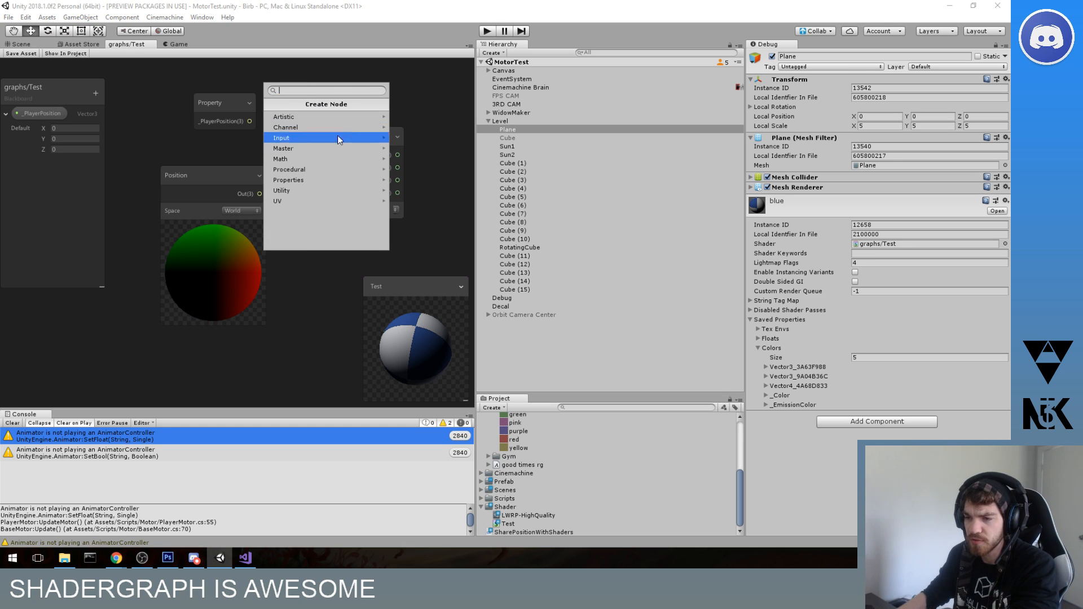
left_click(394, 90)
- Shift the Matrix Split node aside and add a Matrix 3x3 node near the _PlayerPosition property
left_click_drag(362, 133, 385, 125)
left_click(313, 86)
key("space")
type("mstyr")
key("BackSpace")
key("BackSpace")
key("BackSpace")
key("BackSpace")
key("BackSpace")
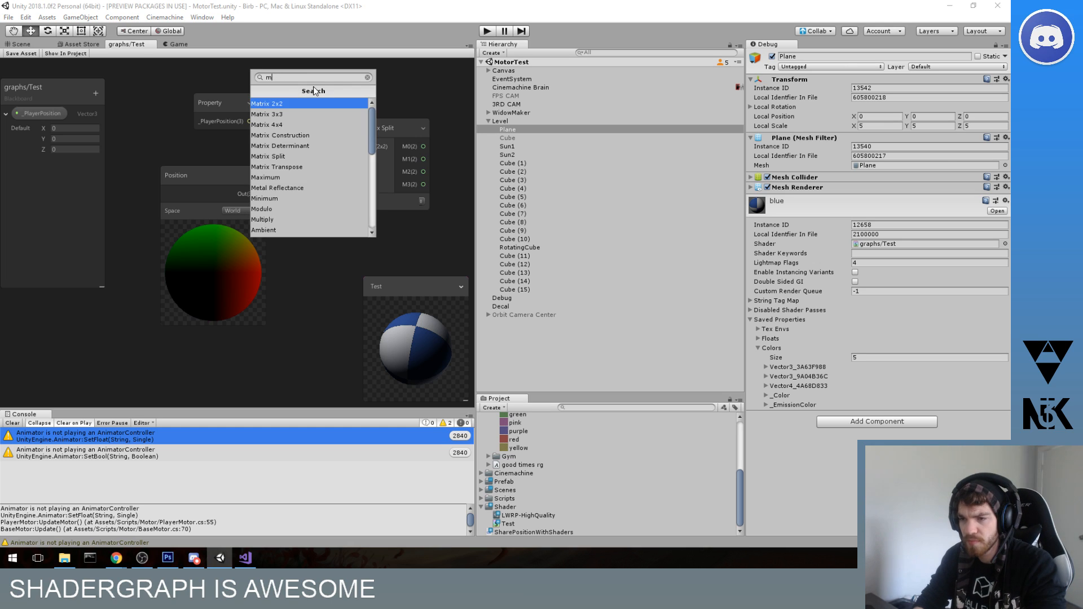
type("matrix")
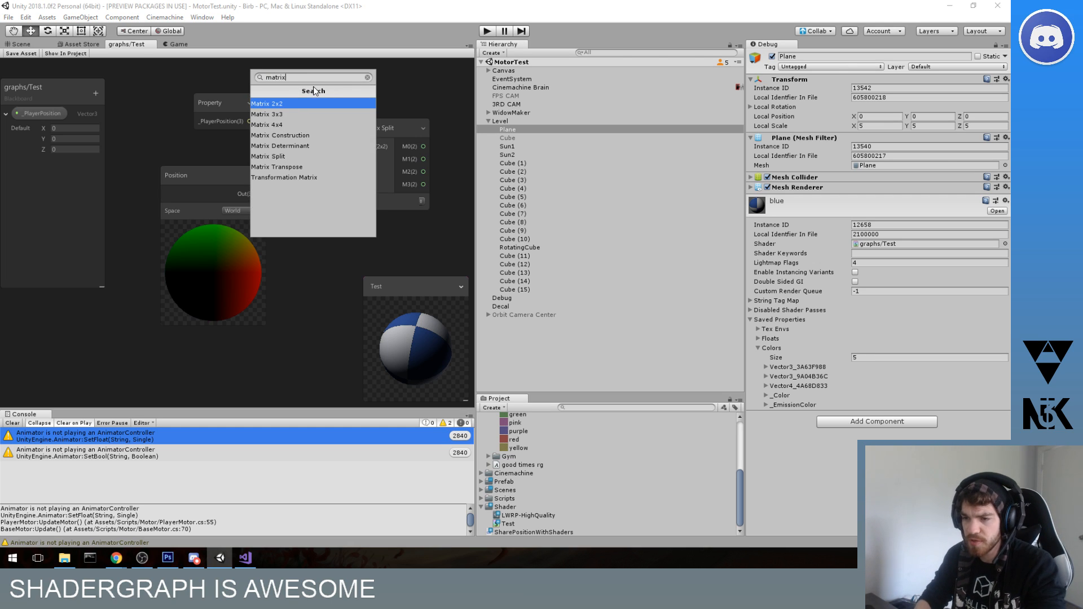
key("Down")
key("Return")
- Connect Matrix 3x3's output to Matrix Split's input and try to feed _PlayerPosition into the Matrix 3x3 node
left_click_drag(394, 123, 382, 145)
left_click_drag(318, 96, 280, 96)
left_click_drag(249, 144, 295, 139)
left_click(290, 120)
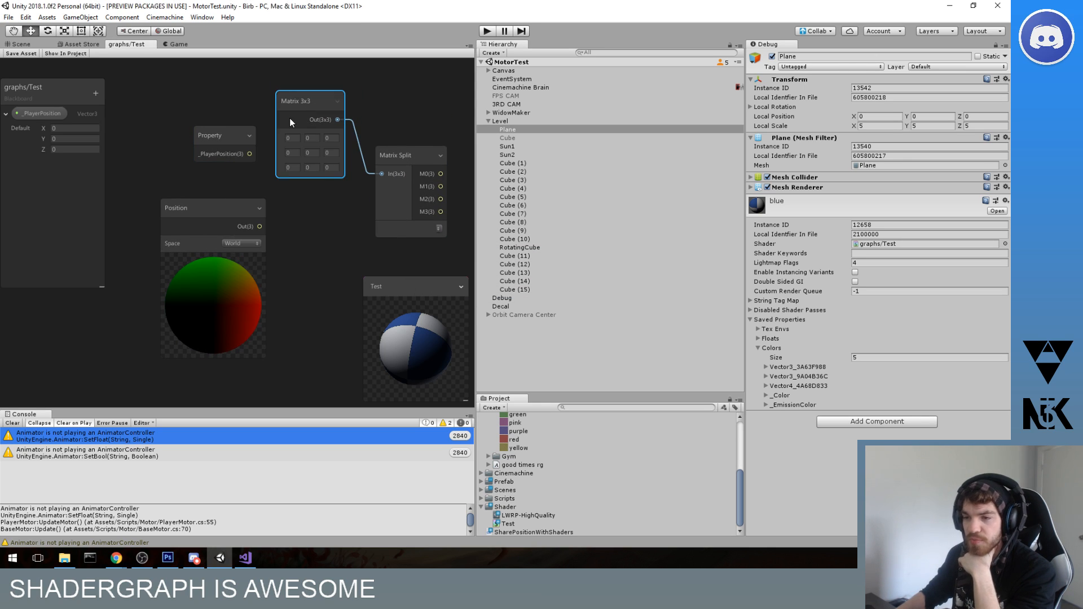
left_click(317, 104)
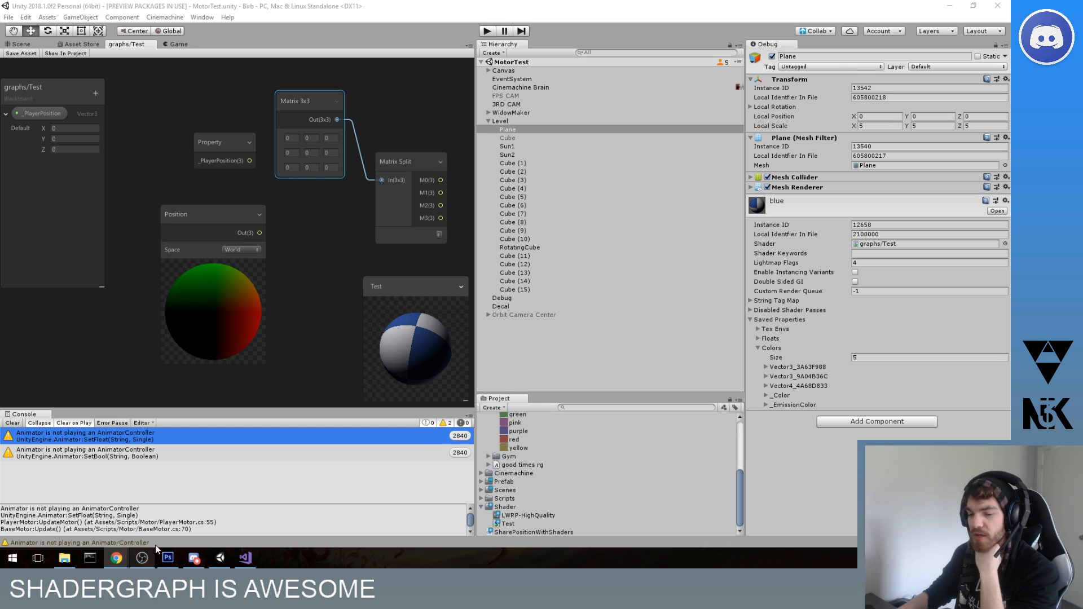
- Show the Game view, return the Inspector to Normal mode and try different X values for the material's _PlayerPosition
left_click(18, 43)
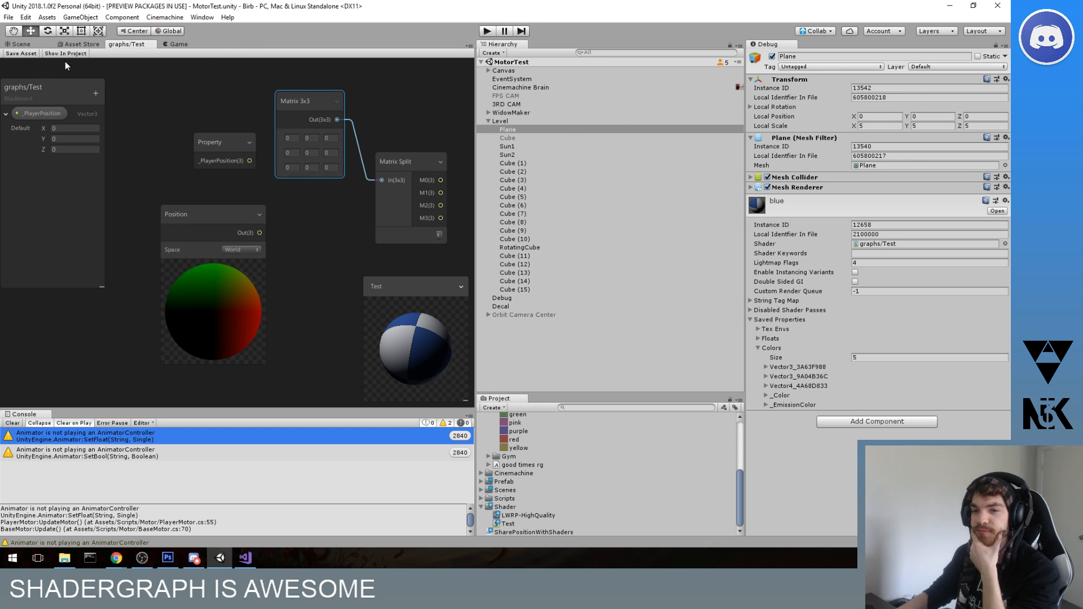
left_click(146, 94)
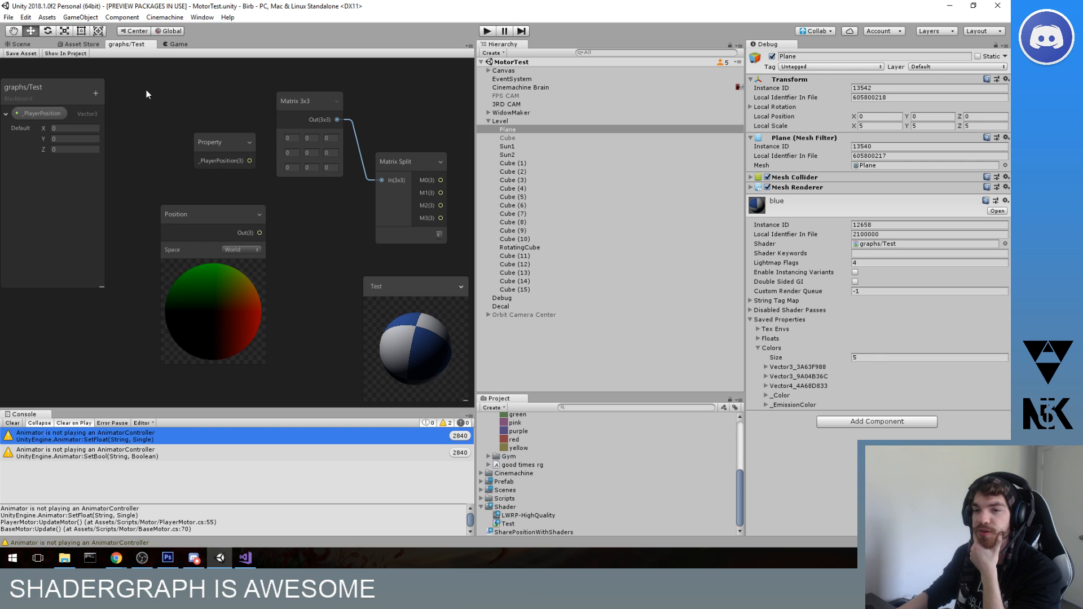
left_click(176, 44)
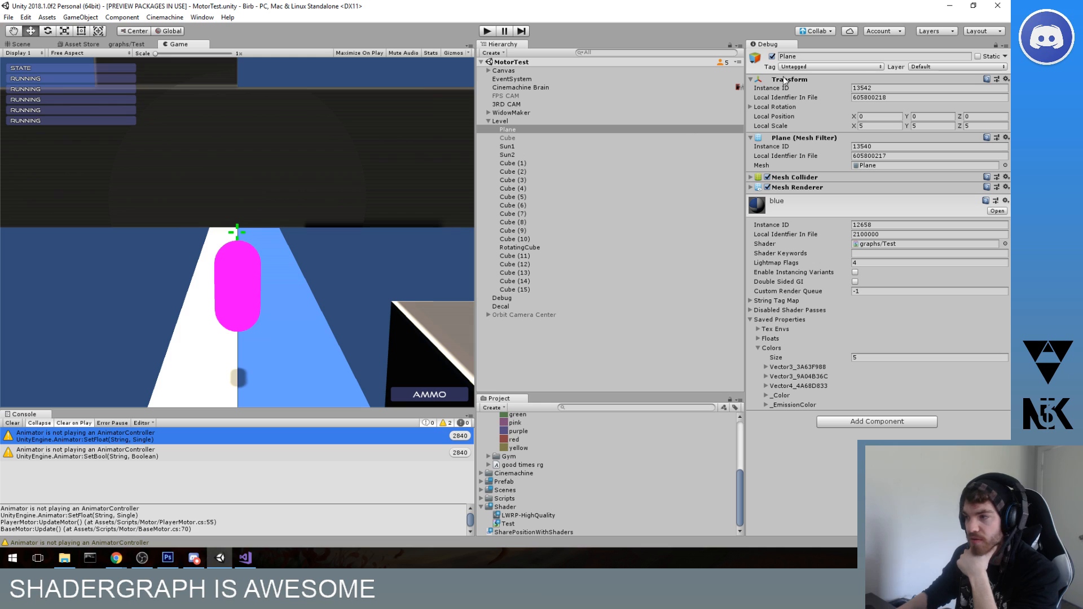
right_click(780, 50)
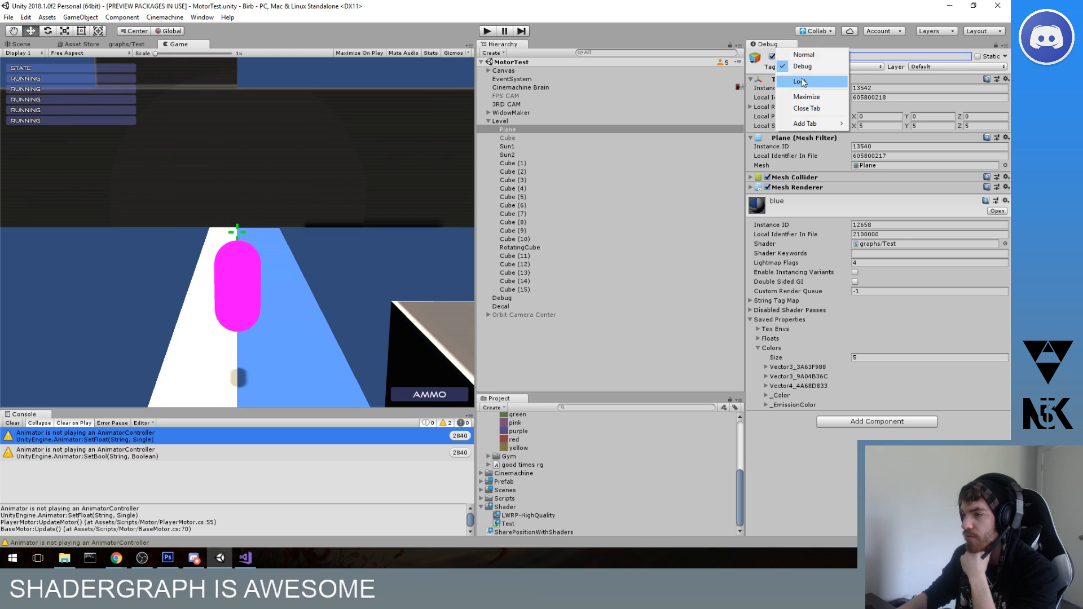
left_click(804, 56)
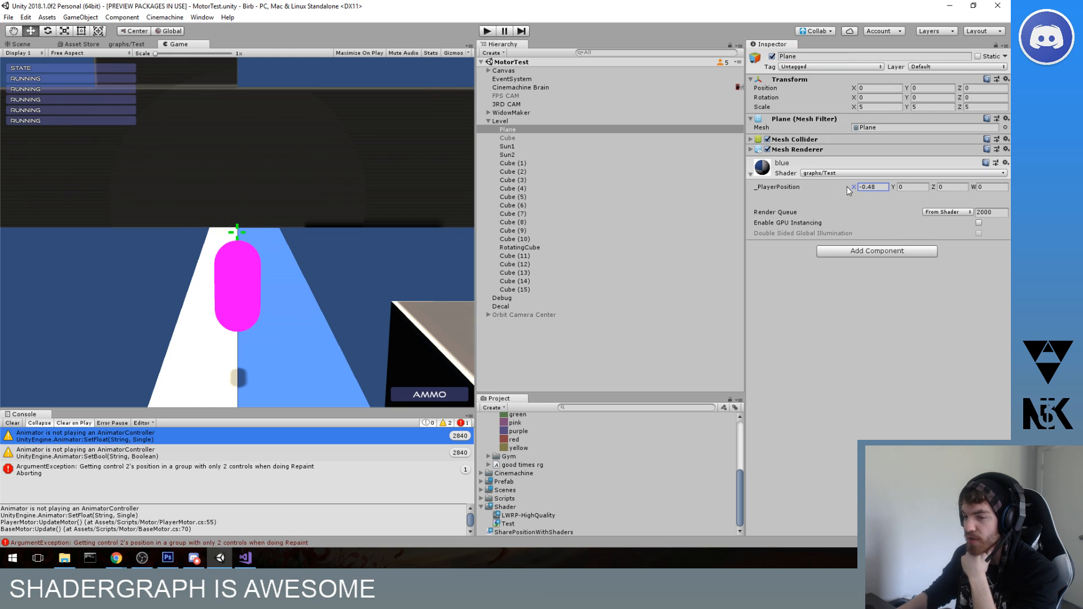
left_click(364, 289)
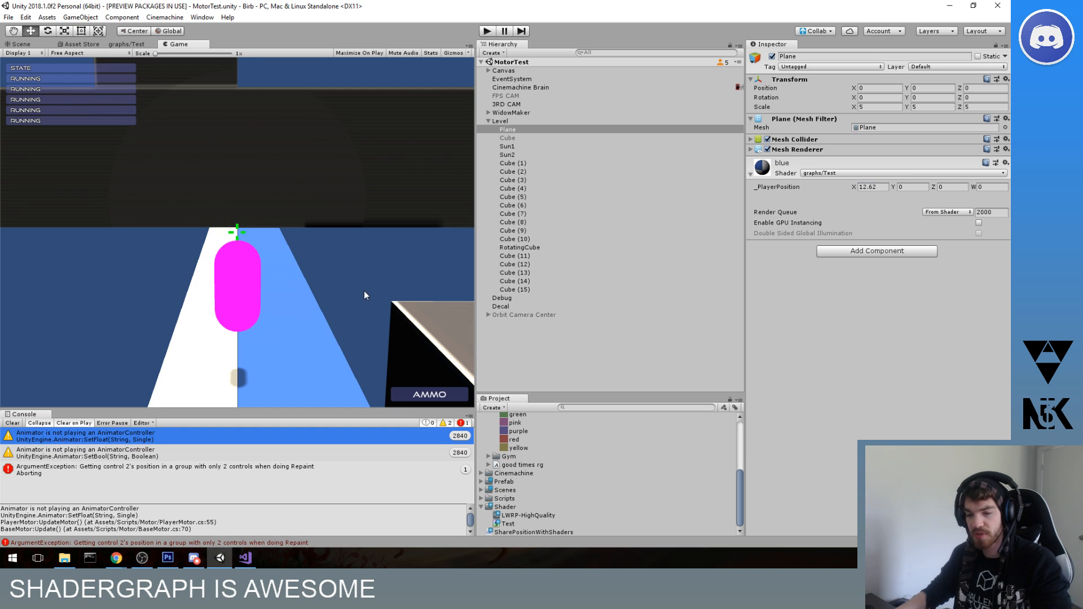
- Switch to Visual Studio to check the _PlayerPosition property in the compiled shader, and return to Unity
left_click(245, 558)
left_click(307, 225)
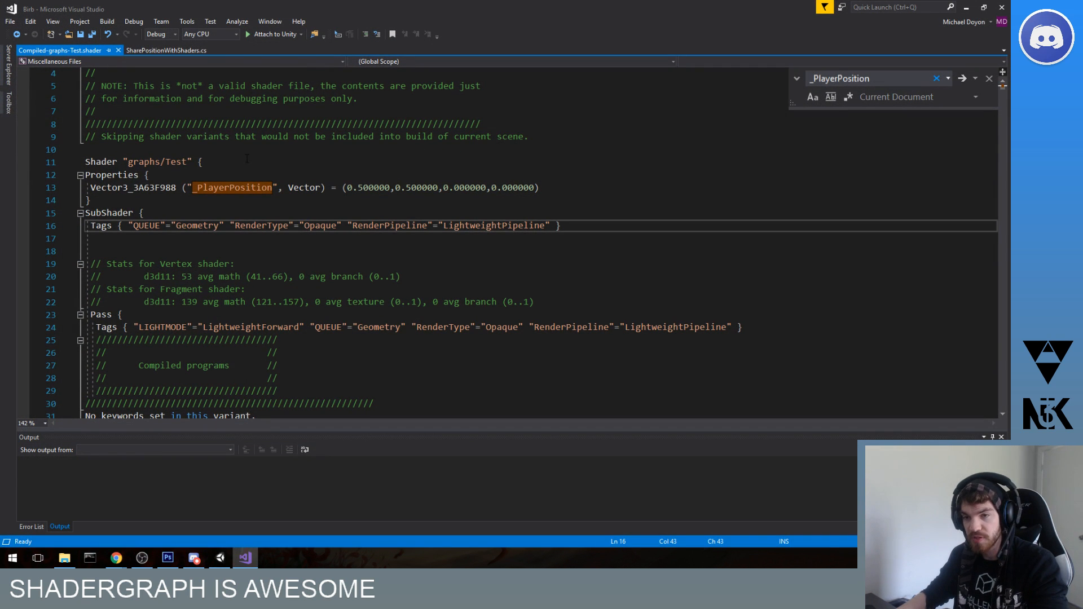
left_click(966, 7)
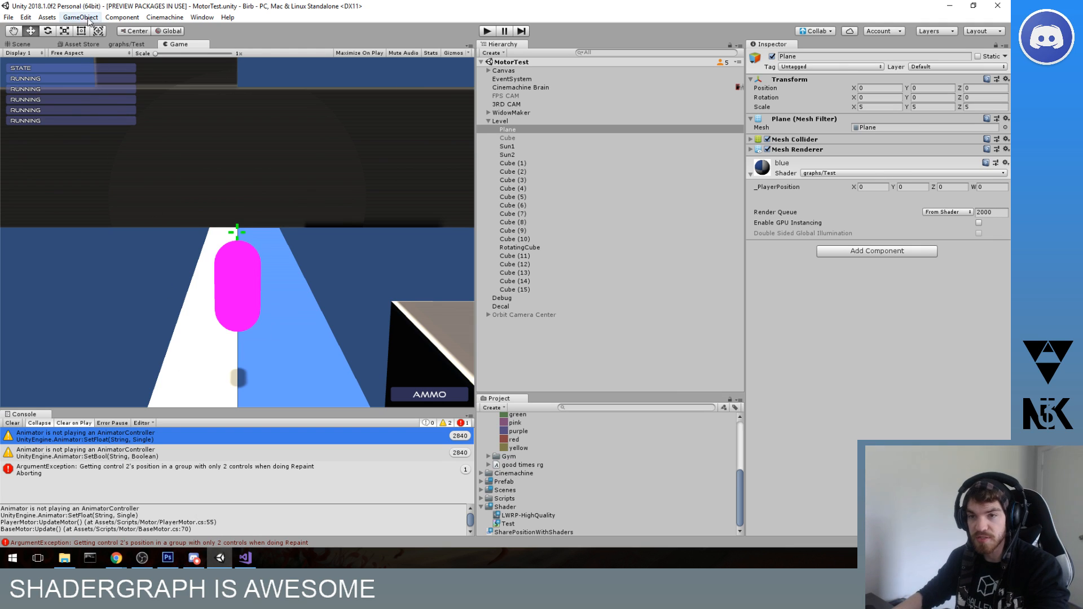
- Delete the Matrix 3x3 and Matrix Split nodes from the Test shader graph
left_click(118, 45)
left_click_drag(300, 170, 362, 189)
key("Delete")
middle_click_drag(282, 210, 248, 170)
key("Delete")
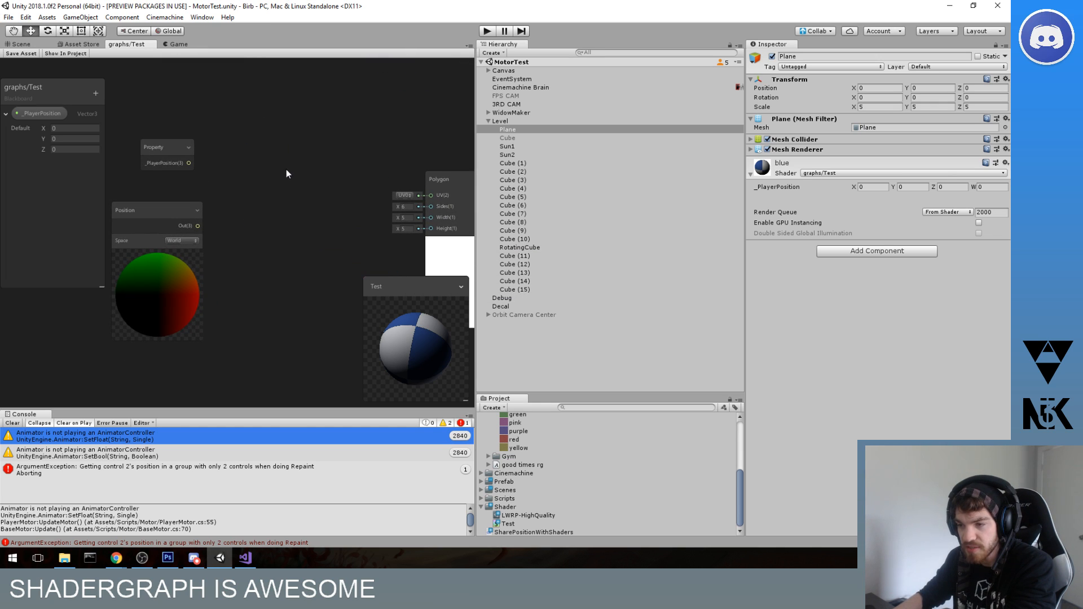
- Add a Subtract node with _PlayerPosition as A and Position as B, and connect its output to the Polygon's UV input
scroll(291, 168, "down", 4)
key("space")
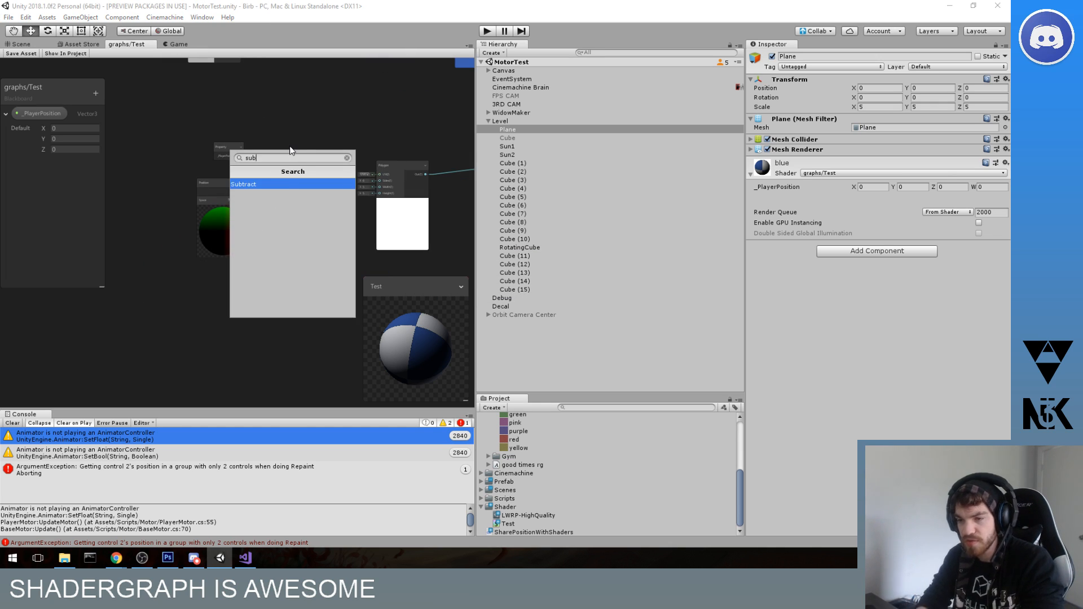
key("Escape")
scroll(290, 145, "up", 3)
left_click_drag(224, 212, 307, 184)
middle_click_drag(424, 131, 375, 134)
left_click_drag(374, 190, 375, 191)
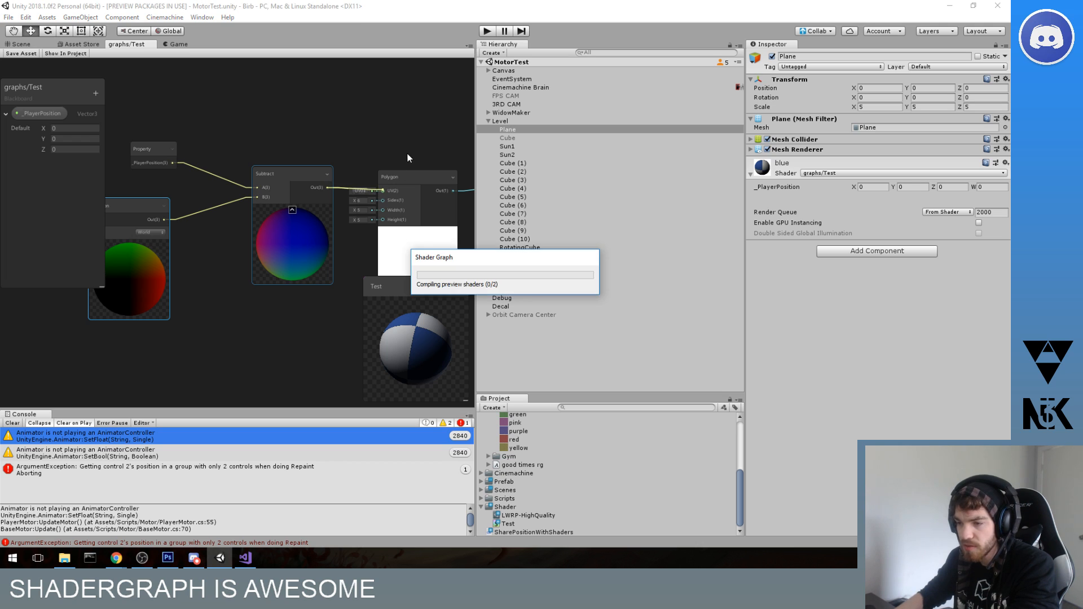
- Save the shader graph with the Subtract setup and show the Scene view
scroll(381, 119, "down", 2)
left_click(26, 51)
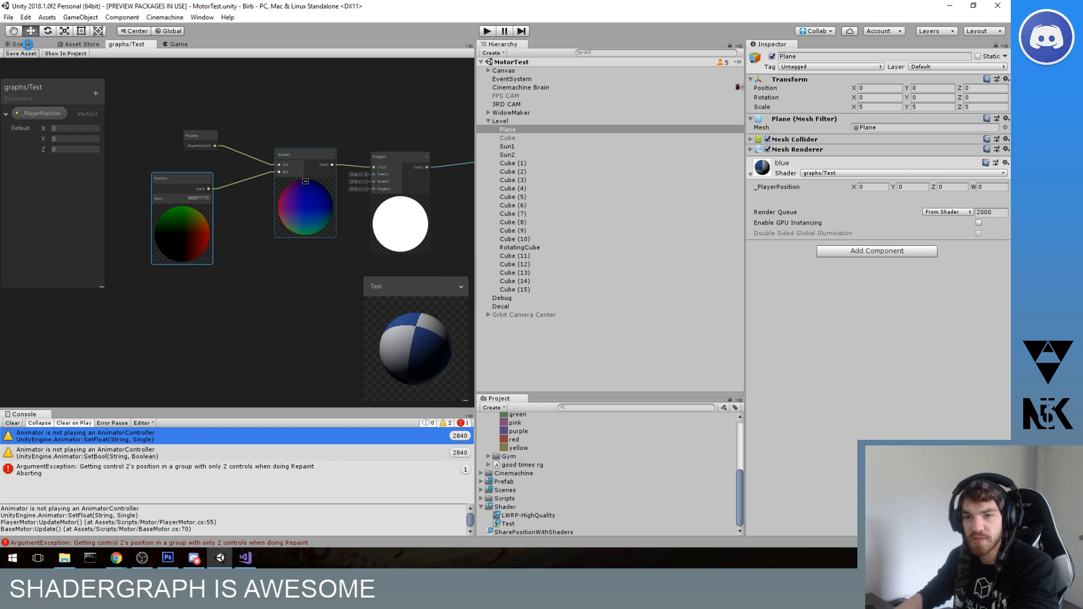
left_click(30, 46)
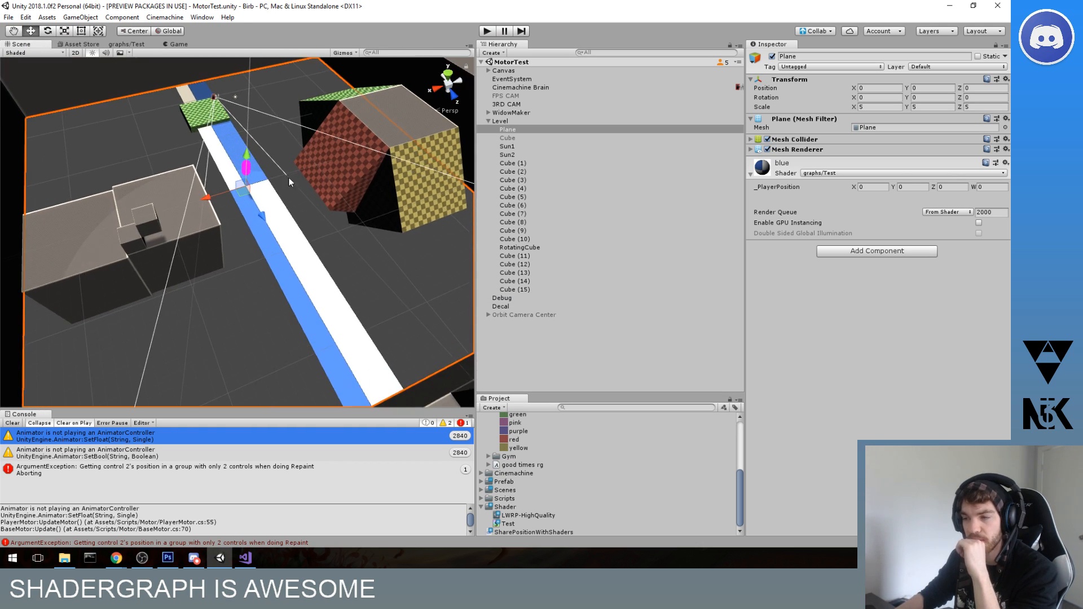
- Try different X values for the blue material's _PlayerPosition and undo the change
left_click(856, 188)
left_click_drag(854, 188, 625, 194)
key("ctrl+z")
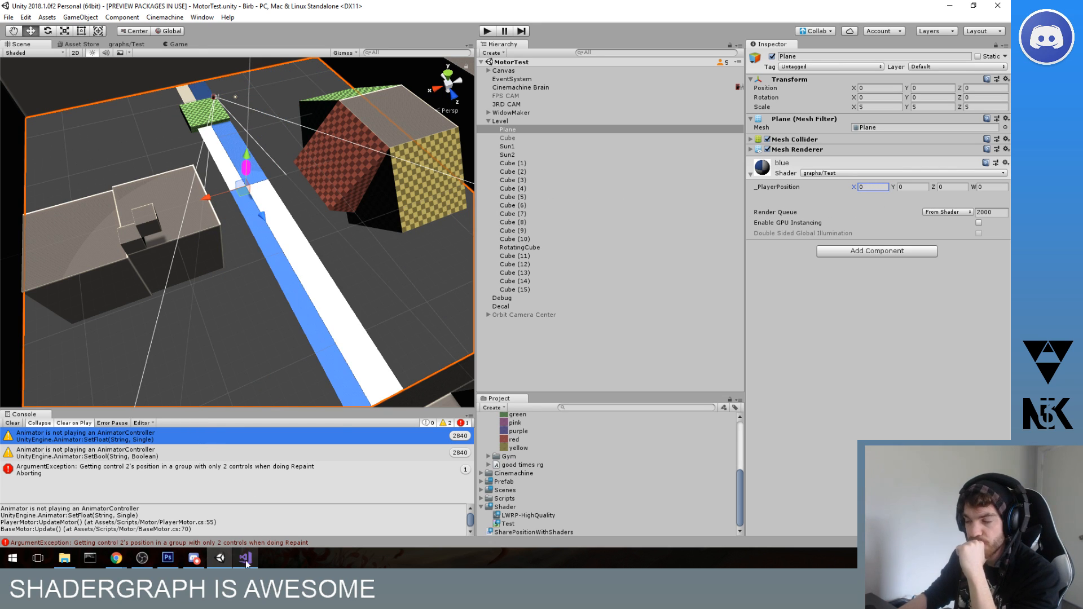
- Try moving the Plane slightly in the Scene view and undo the move
scroll(312, 265, "up", 3)
scroll(293, 177, "up", 2)
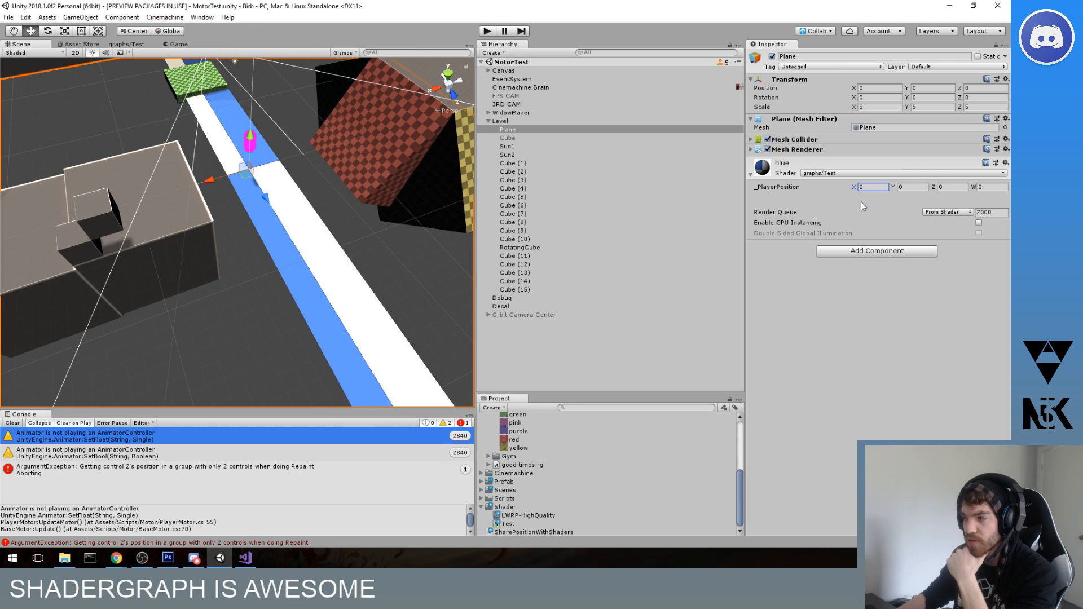
scroll(293, 243, "down", 2)
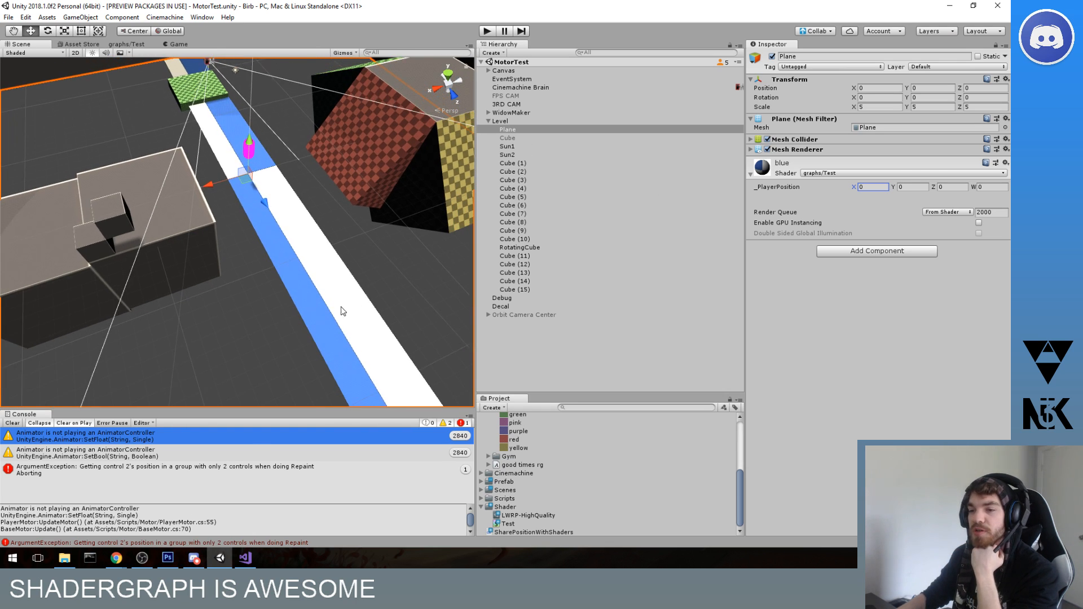
left_click_drag(245, 191, 253, 194)
key("ctrl+z")
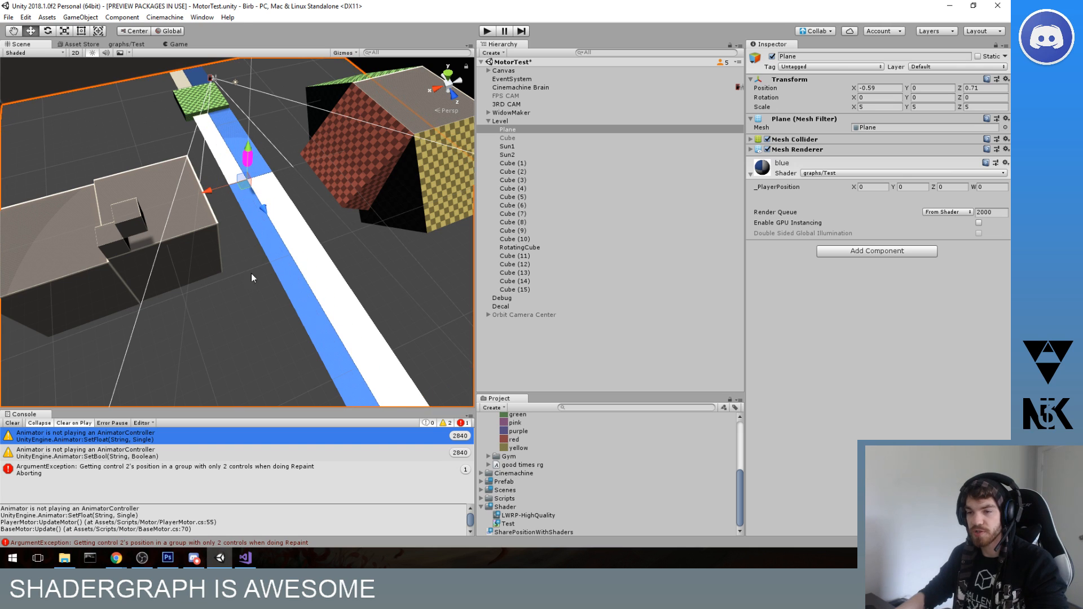
- Close the compiled Test shader file in Visual Studio, check the SharePositionWithShaders script and return to Unity
left_click(241, 562)
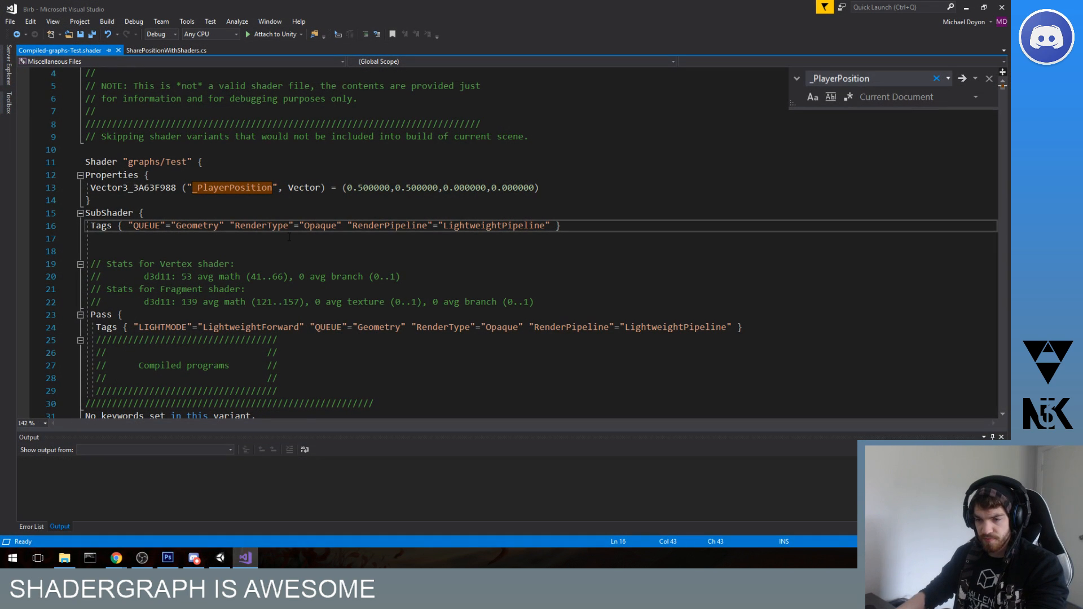
middle_click(82, 52)
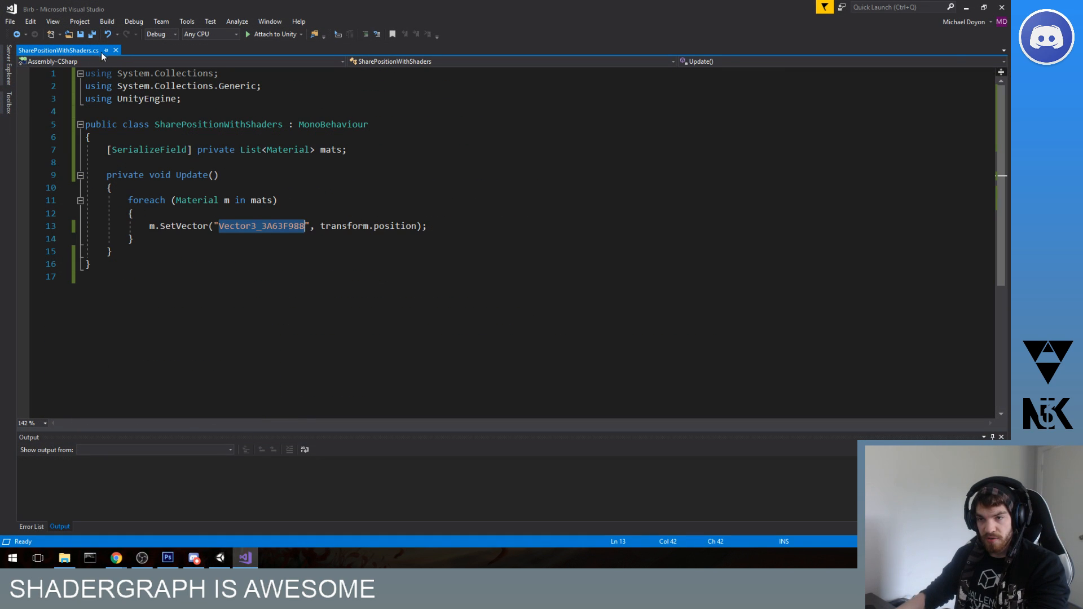
left_click(220, 558)
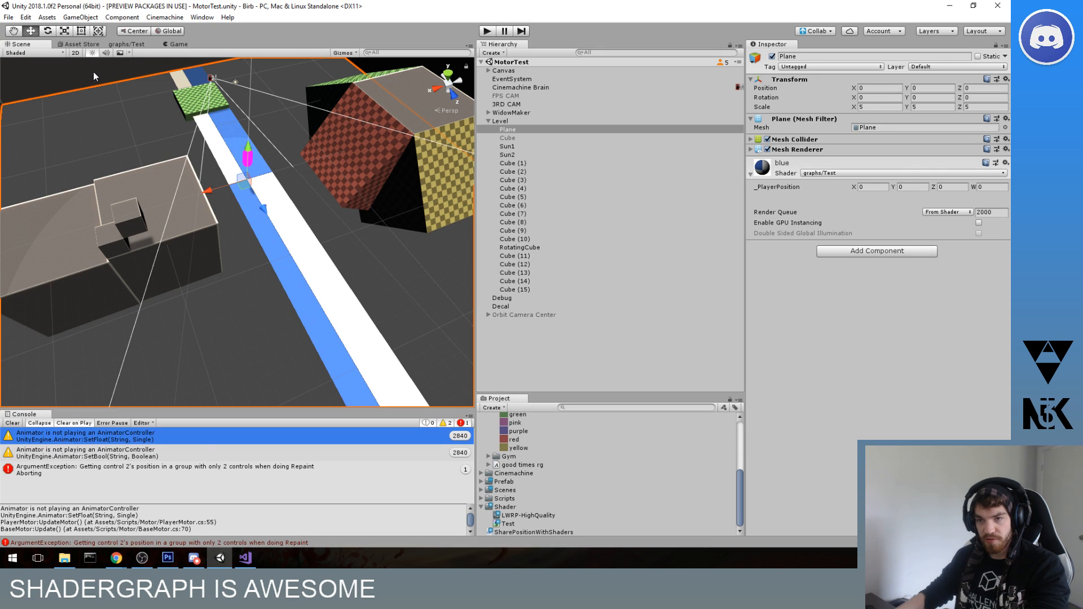
- Move the Subtract and _PlayerPosition nodes close to Position in the shader graph, leaving space before the Polygon node
left_click(133, 44)
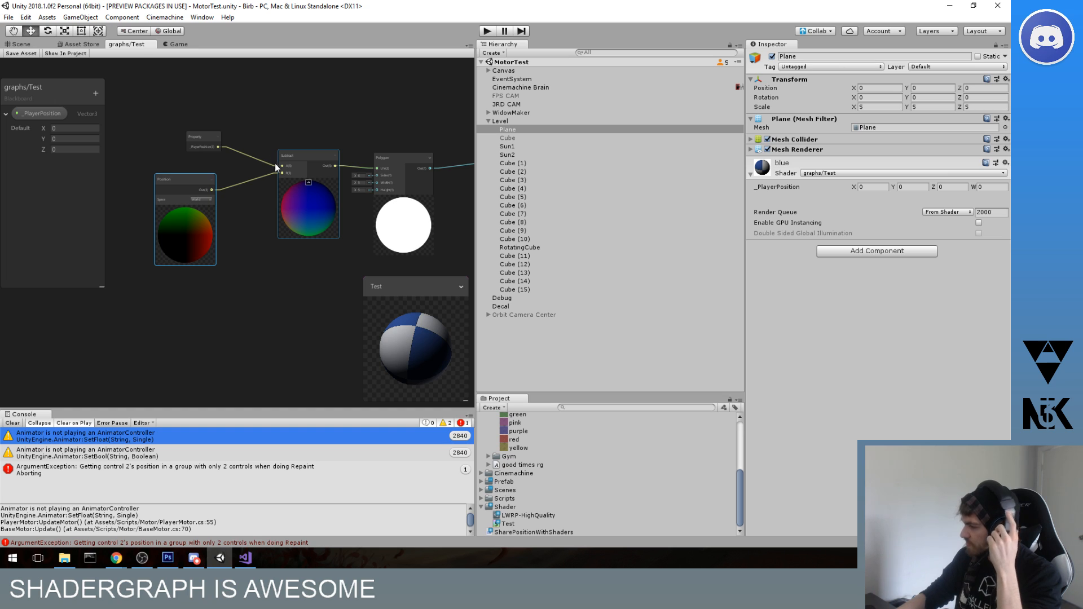
scroll(295, 199, "up", 3)
left_click_drag(327, 129, 279, 127)
middle_click_drag(279, 127, 329, 132)
left_click_drag(217, 114, 199, 143)
left_click_drag(298, 149, 293, 155)
scroll(329, 138, "up", 4)
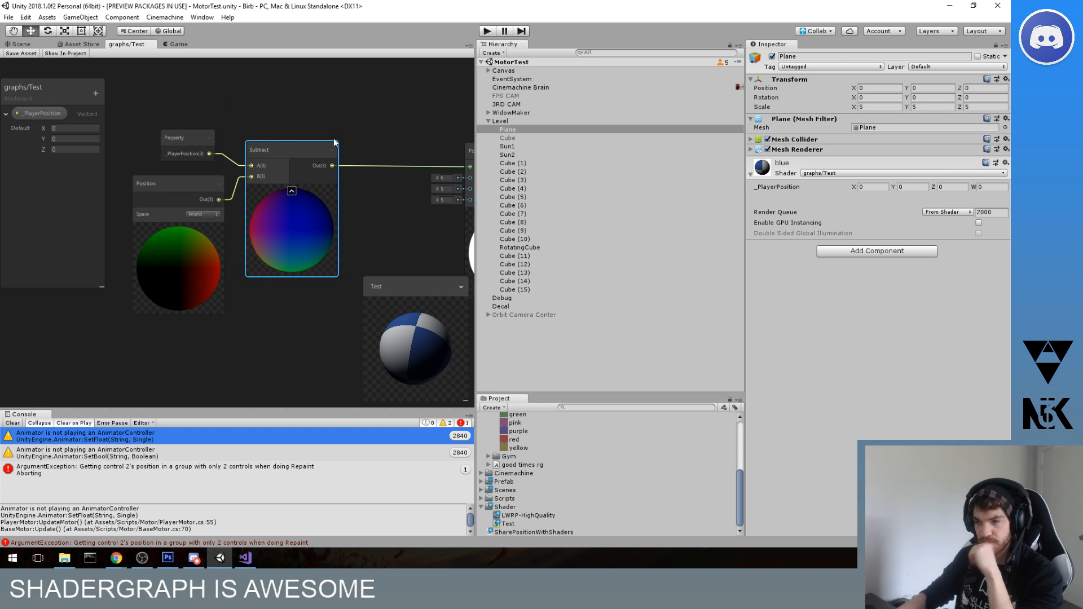
- Move the Polygon node farther away from the Subtract node in the shader graph
mouse_move(359, 159)
middle_mouse_down()
mouse_move(280, 158)
mouse_move(348, 141)
mouse_move(377, 117)
mouse_move(347, 158)
middle_mouse_up()
scroll(387, 128, "down", 2)
left_click(327, 175)
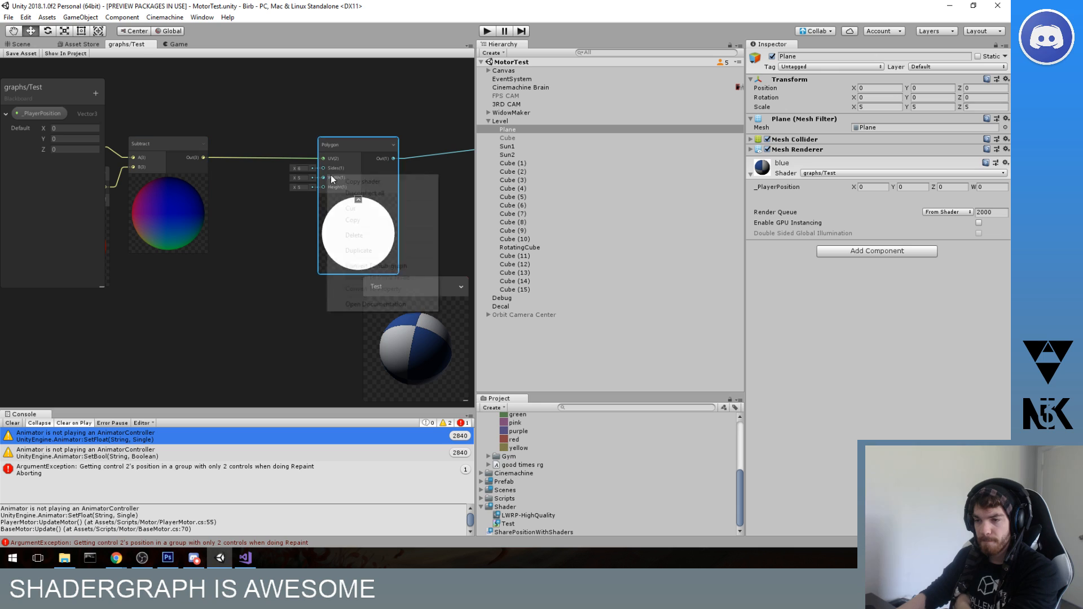
left_click_drag(353, 145, 382, 136)
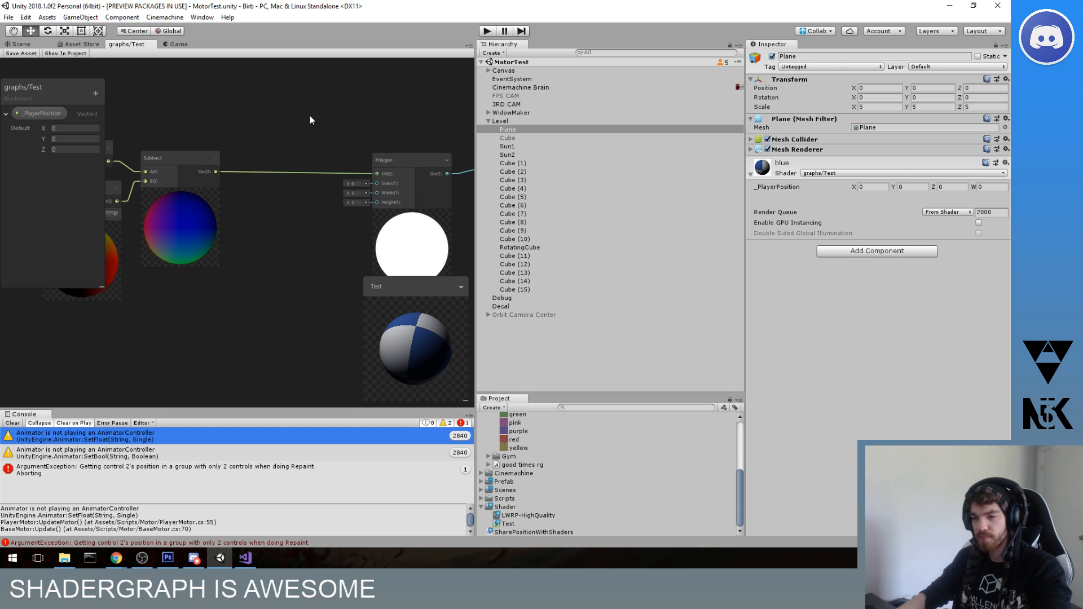
- Add a Matrix Split node, place it above the Subtract-to-Polygon connection and look at its Row and Column options
key("space")
type("split")
key("Down")
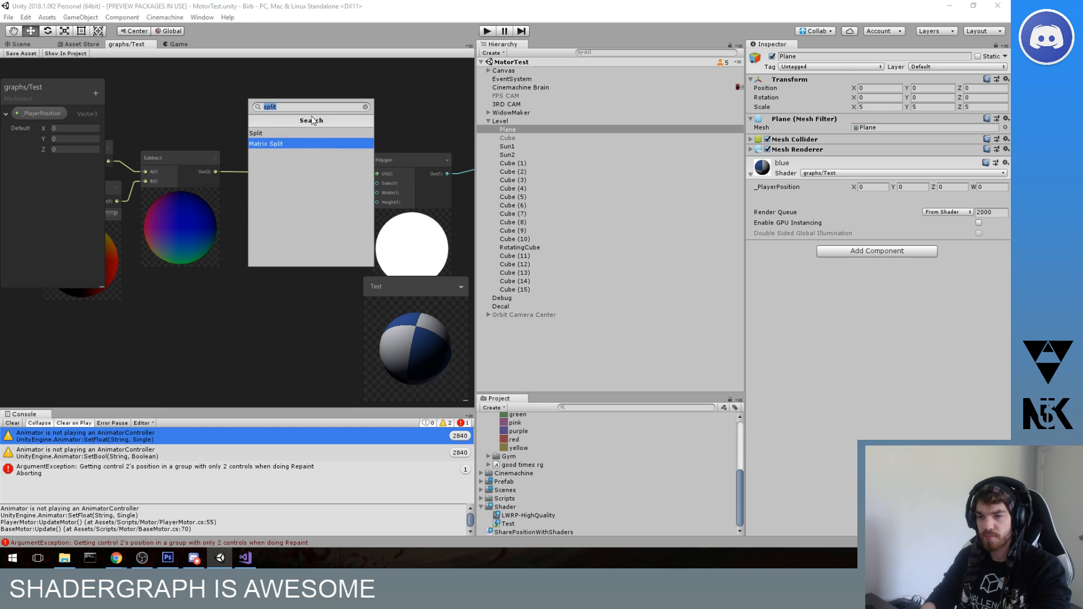
key("Return")
middle_click_drag(241, 131, 255, 139)
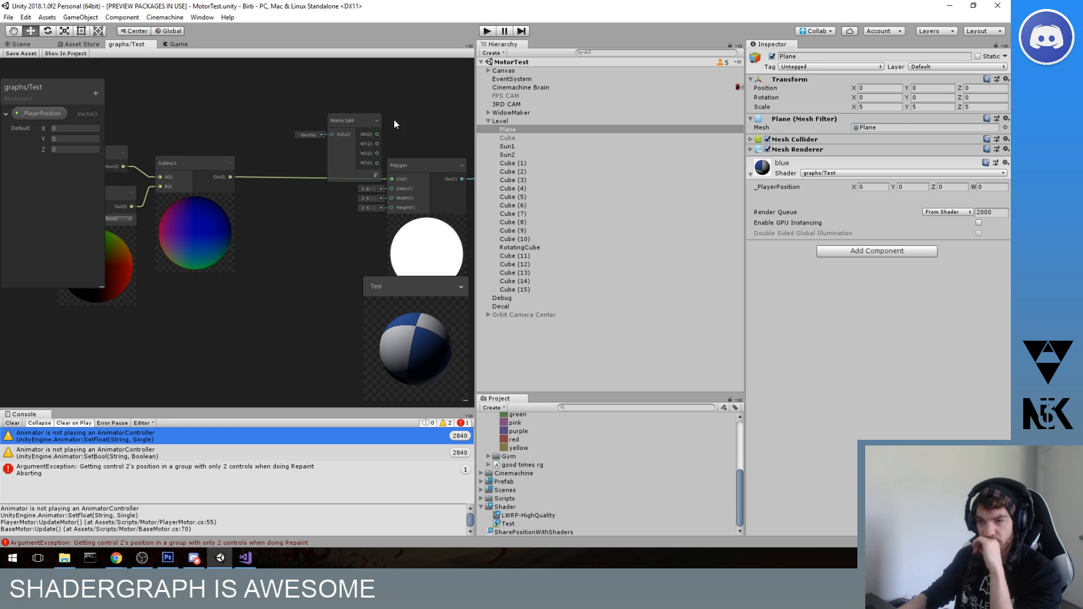
left_click_drag(351, 121, 290, 100)
middle_click_drag(286, 116, 323, 137)
scroll(324, 137, "up", 1)
scroll(332, 126, "up", 1)
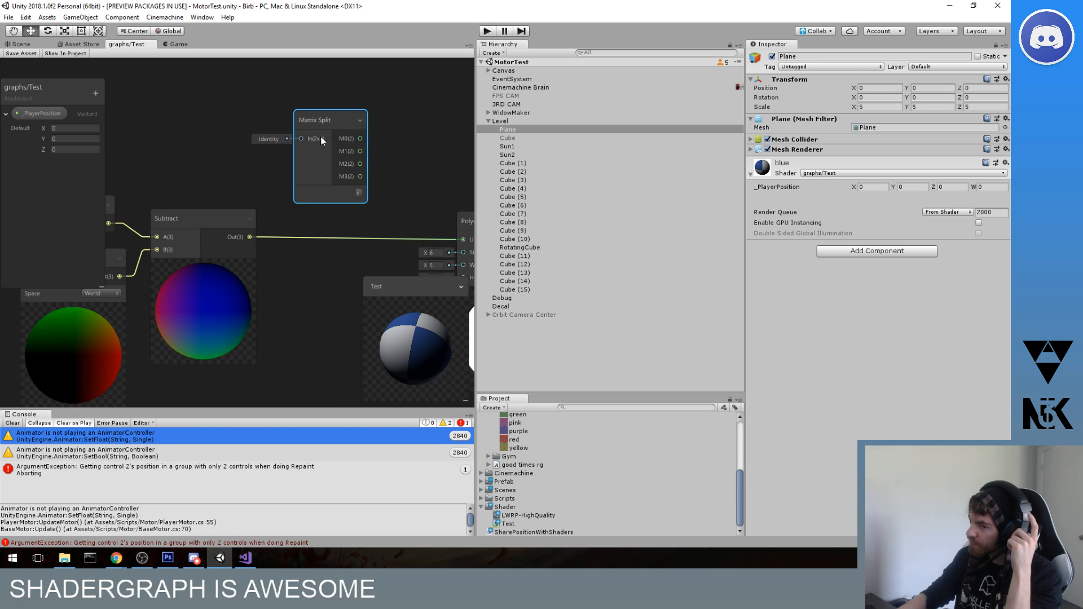
left_click(358, 192)
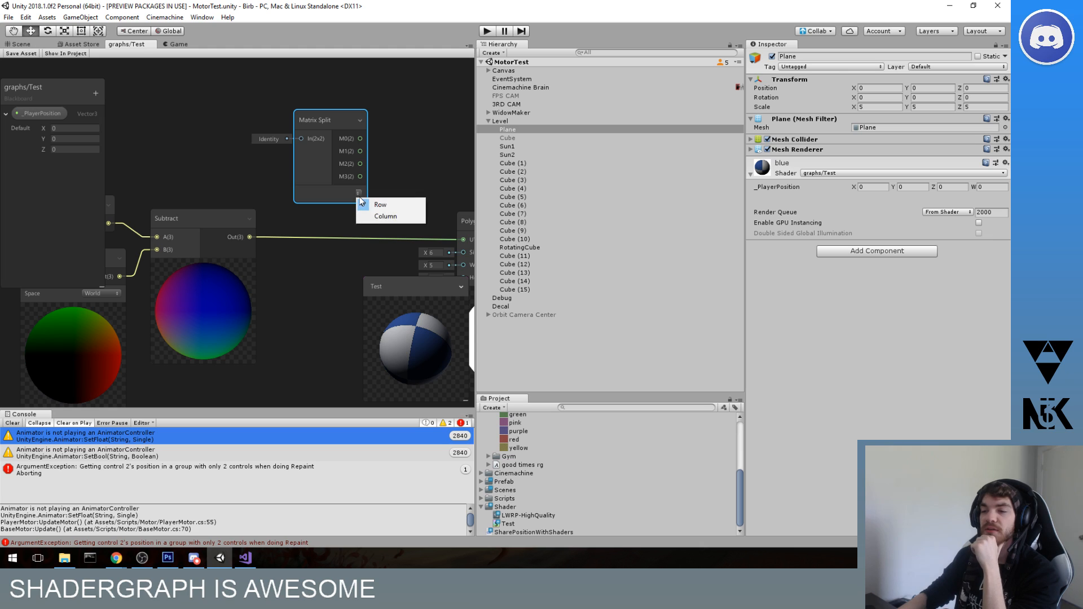
- Remove the connection between the Subtract output and the Polygon node's UV input
mouse_move(249, 237)
left_mouse_down()
mouse_move(305, 141)
mouse_move(244, 229)
left_mouse_up()
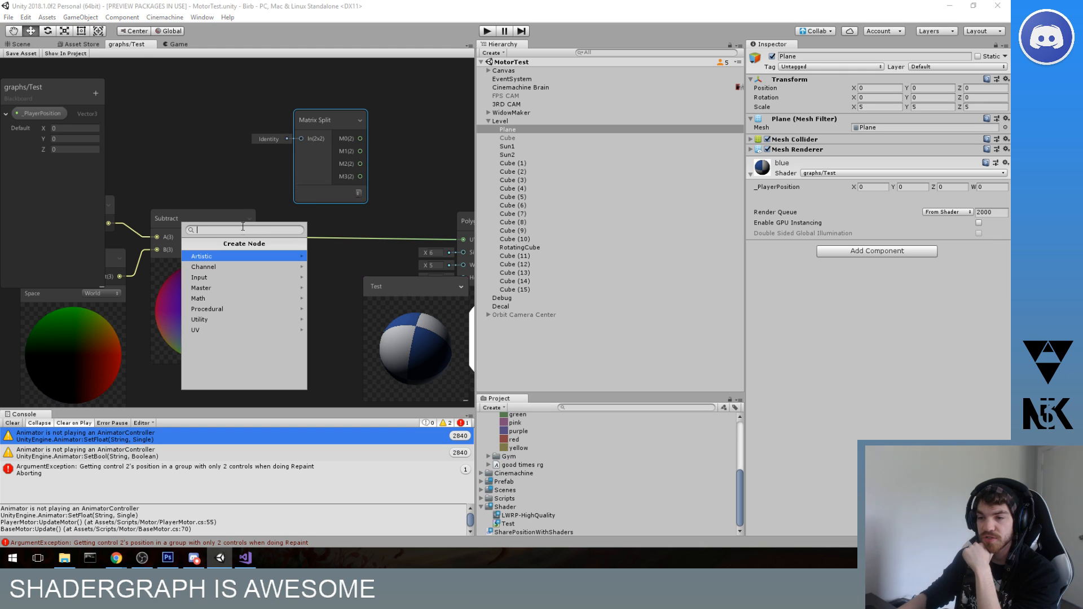
left_click(211, 180)
middle_click_drag(183, 220, 263, 203)
scroll(272, 212, "down", 3)
scroll(347, 215, "up", 3)
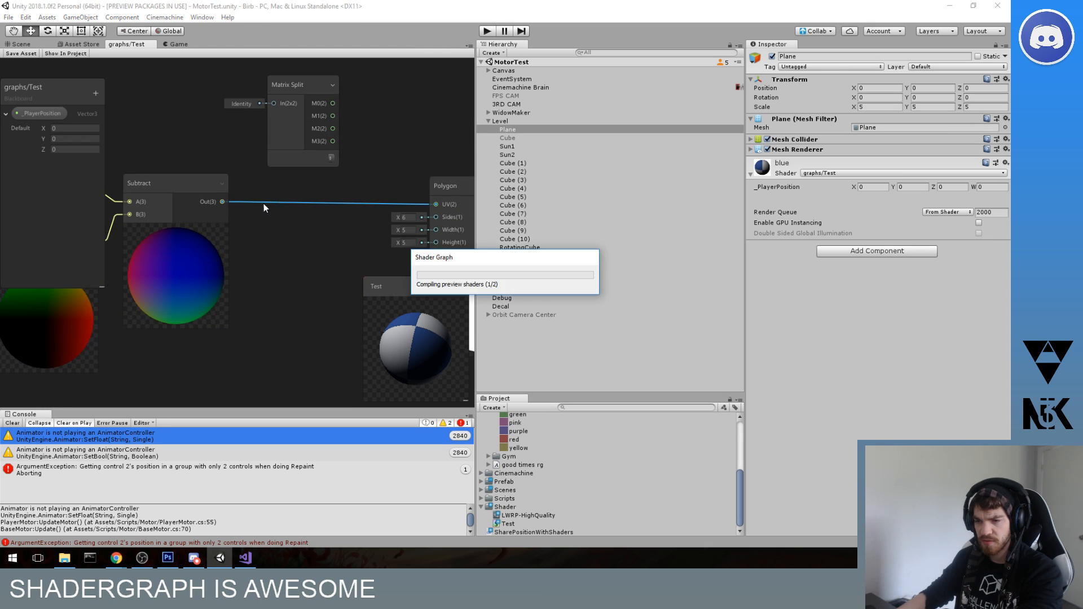
left_click(222, 184)
- Browse the node categories, including Master and Utility Logic, for a node to attach to the Subtract output
left_click_drag(295, 212, 294, 210)
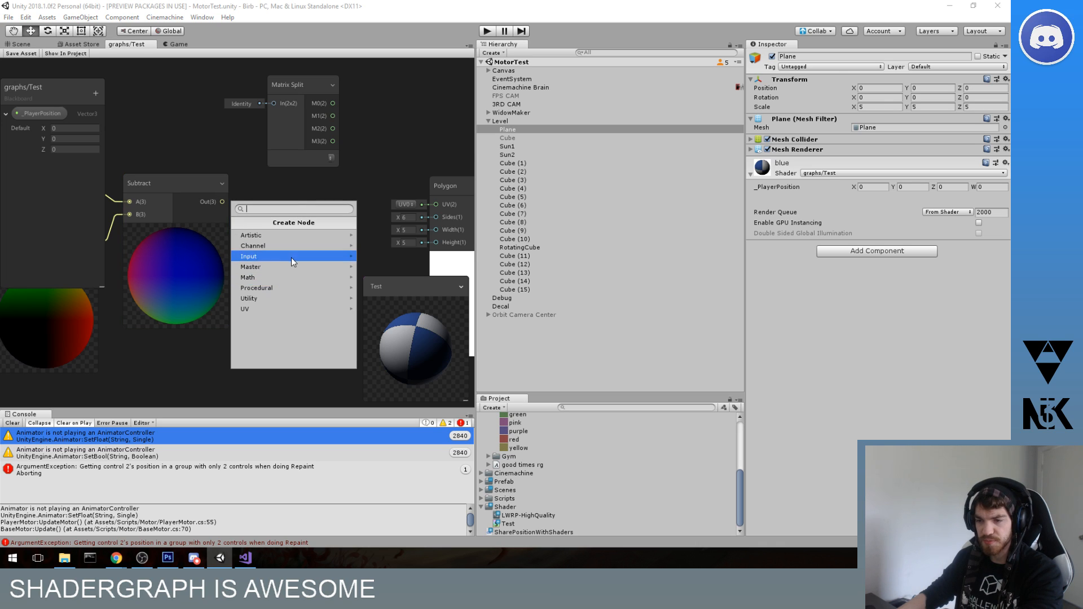
left_click(276, 269)
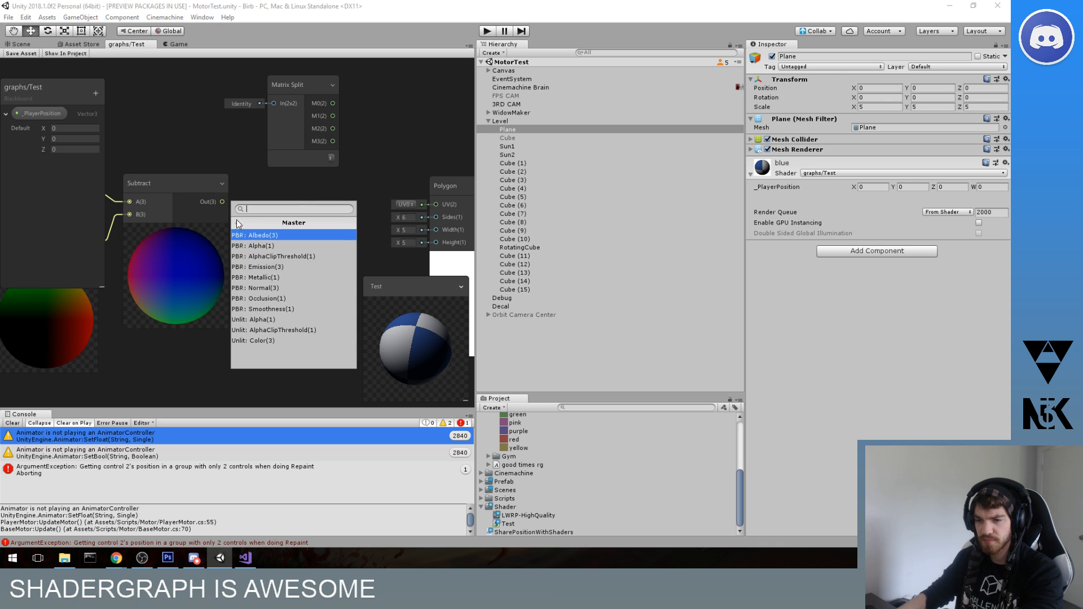
left_click(238, 226)
left_click(274, 273)
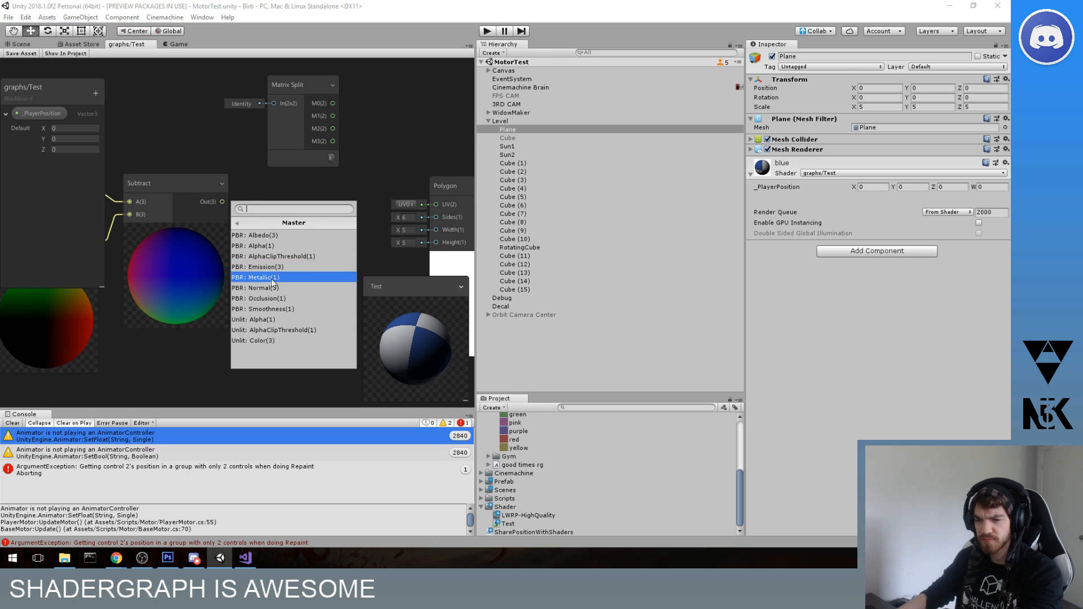
left_click(238, 223)
left_click(276, 289)
left_click(237, 224)
left_click(271, 300)
left_click(258, 246)
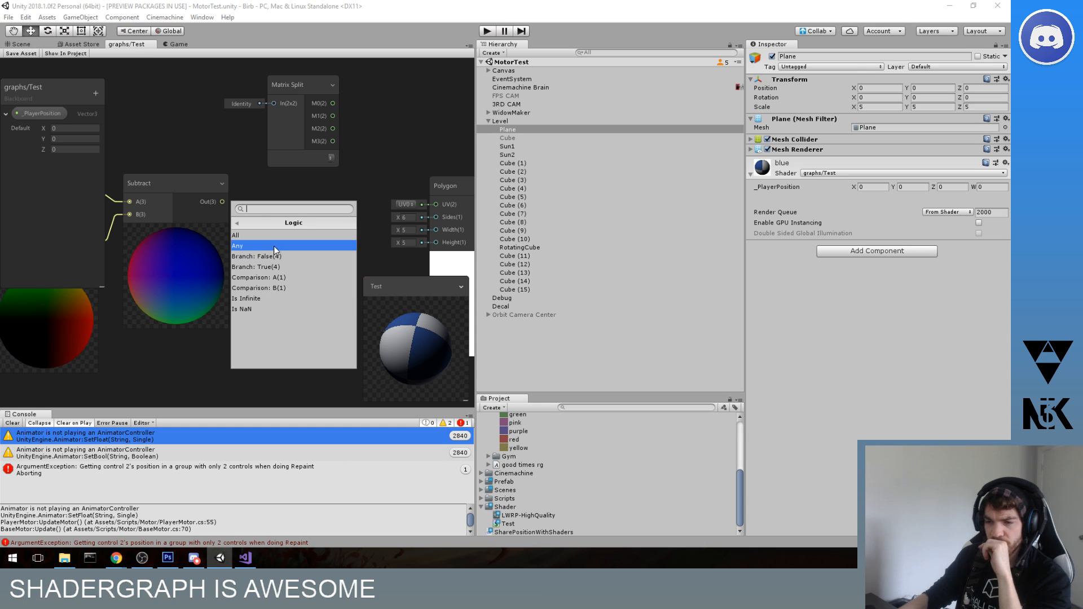
- Attach a Log node to the Subtract output and place it between Subtract and Polygon
left_click(237, 223)
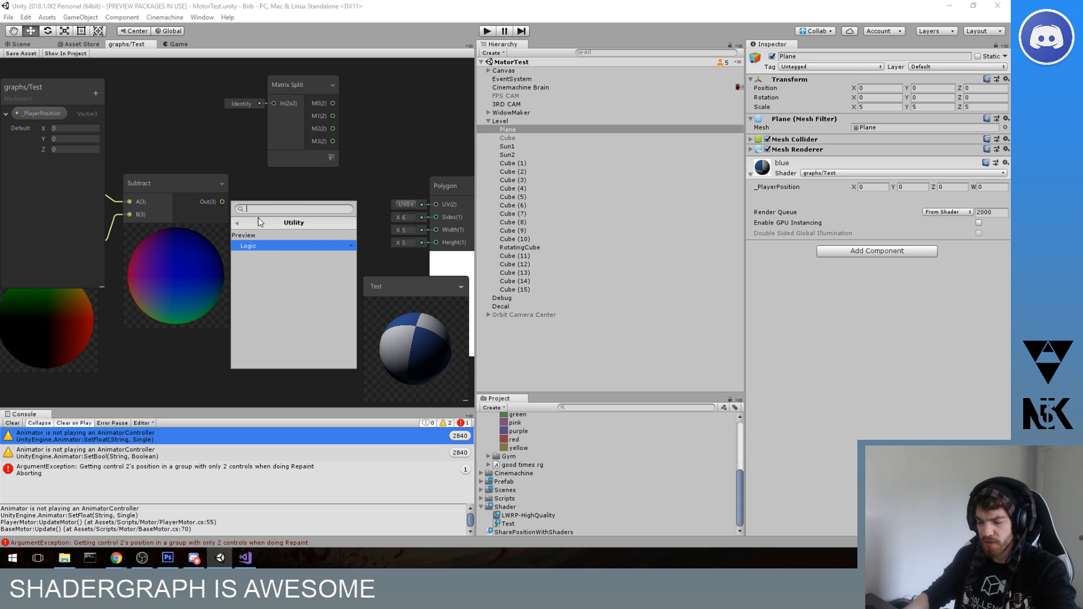
type("log")
key("Return")
left_click_drag(335, 185, 301, 198)
middle_click_drag(312, 189, 314, 181)
left_click(331, 228)
left_click(330, 209)
- Play the scene, move the player across the level, and return to the Test shader graph
left_click(488, 32)
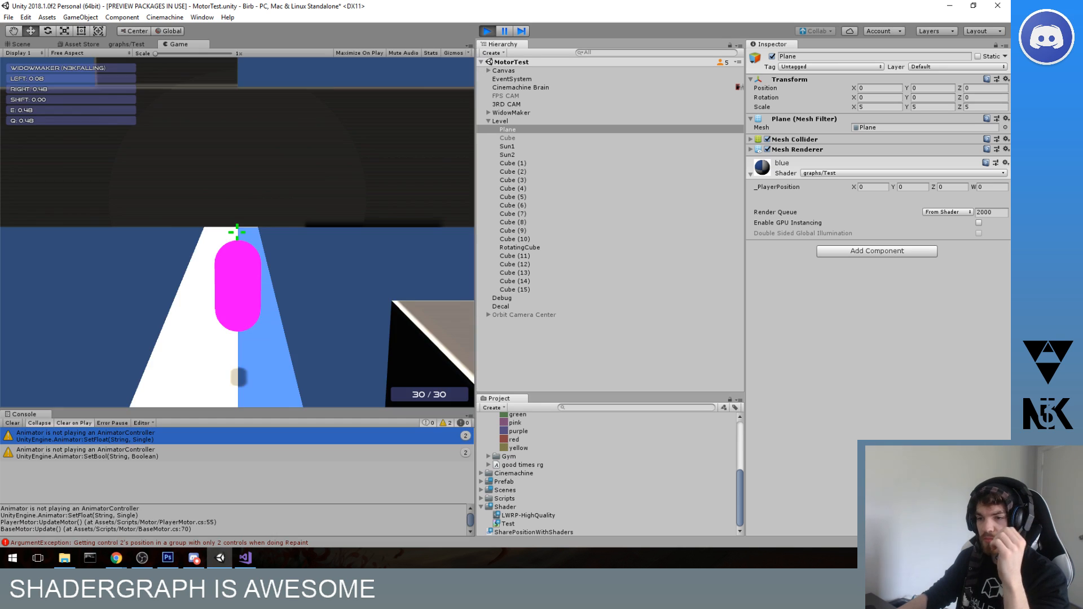
key("w")
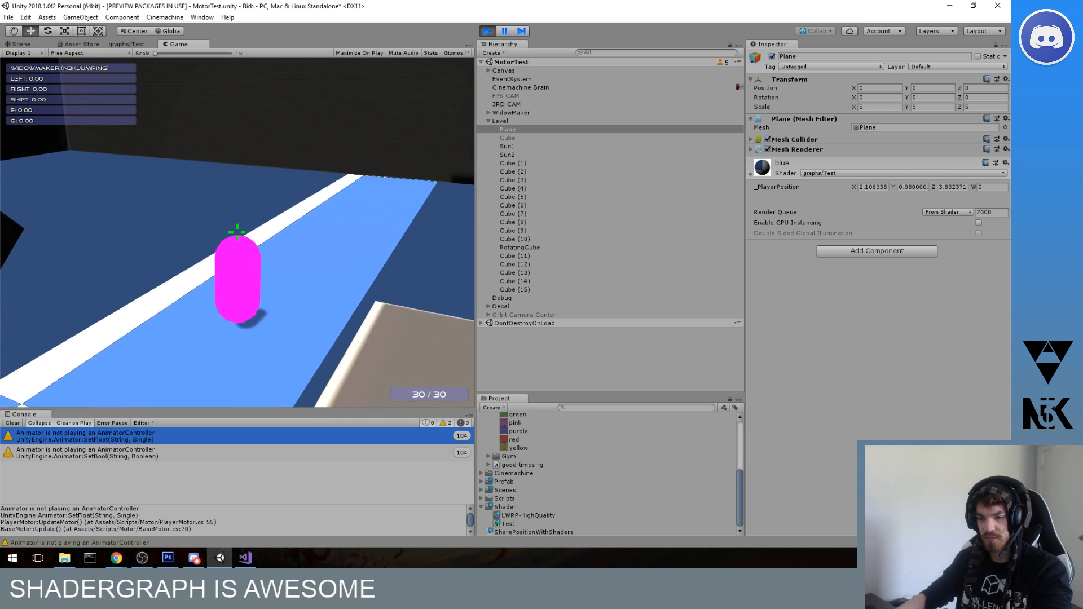
key("space")
key("super")
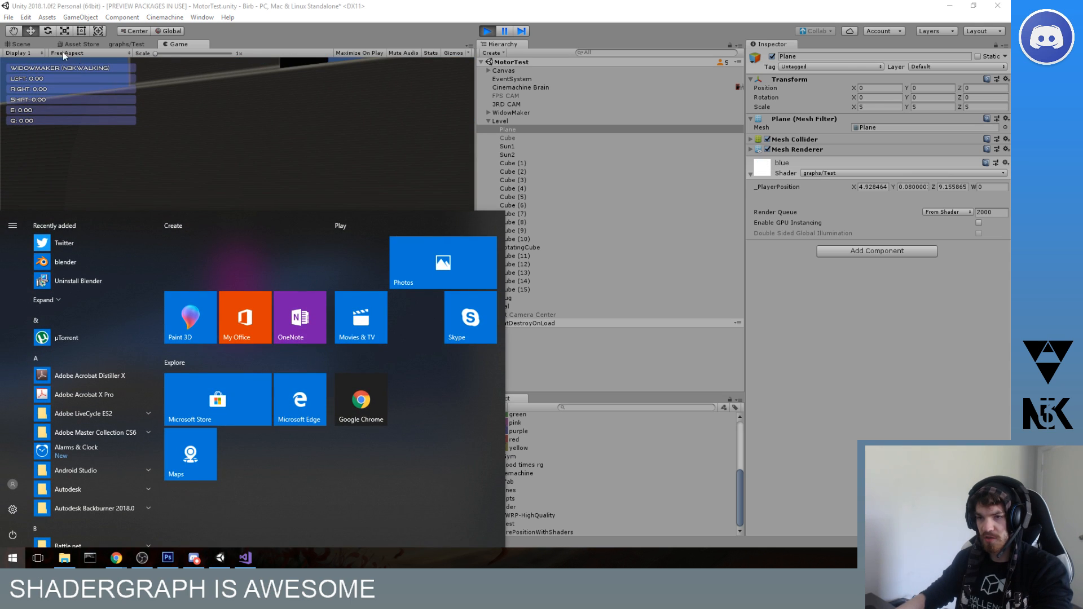
left_click(115, 44)
left_click(124, 45)
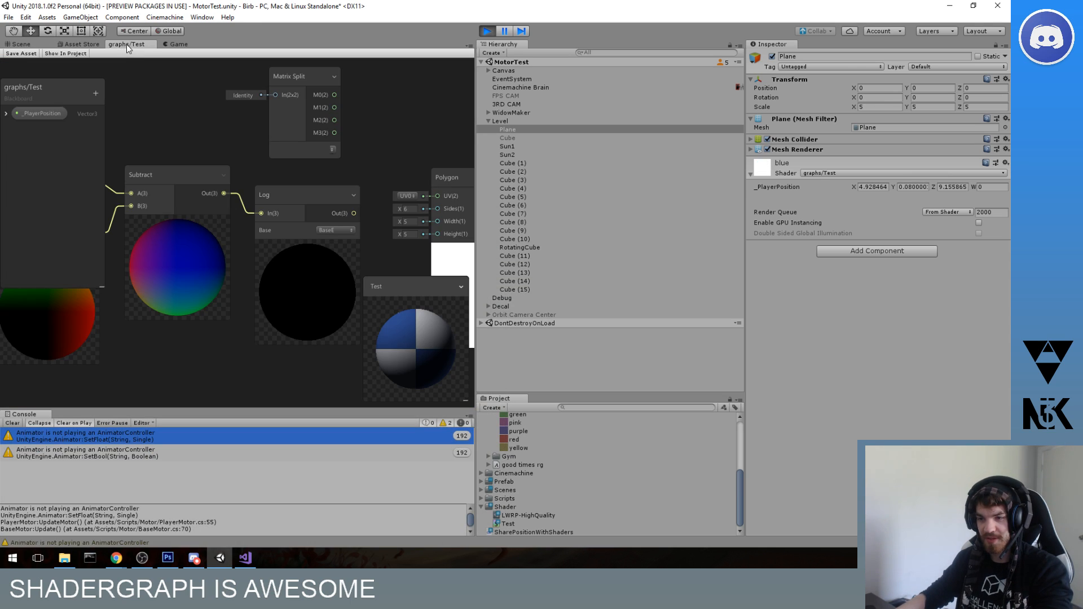
- Check the Log node's base options and keep BaseE
left_click(303, 221)
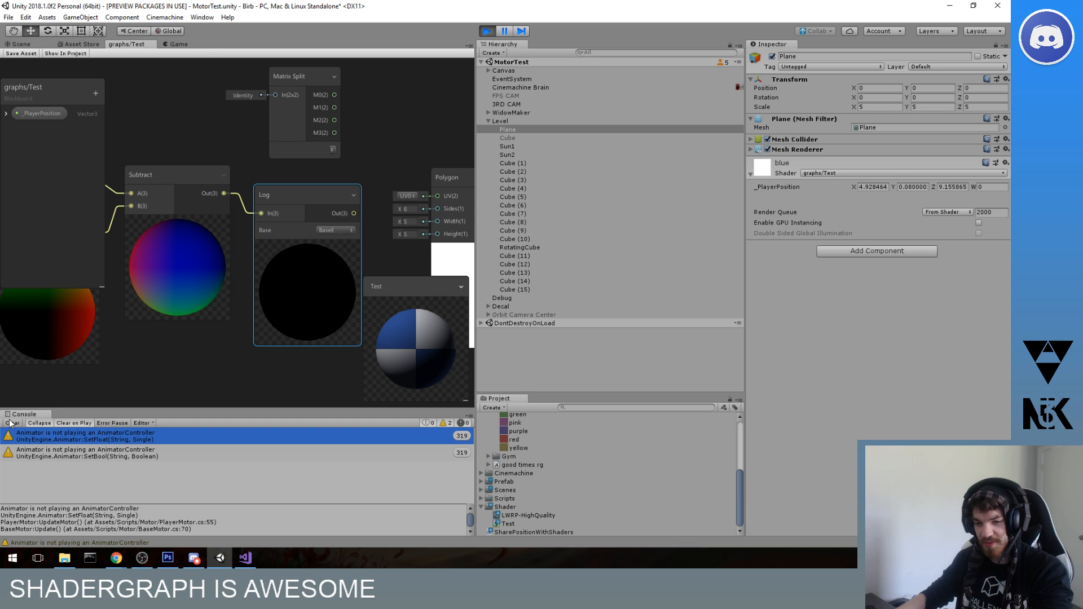
left_click(342, 232)
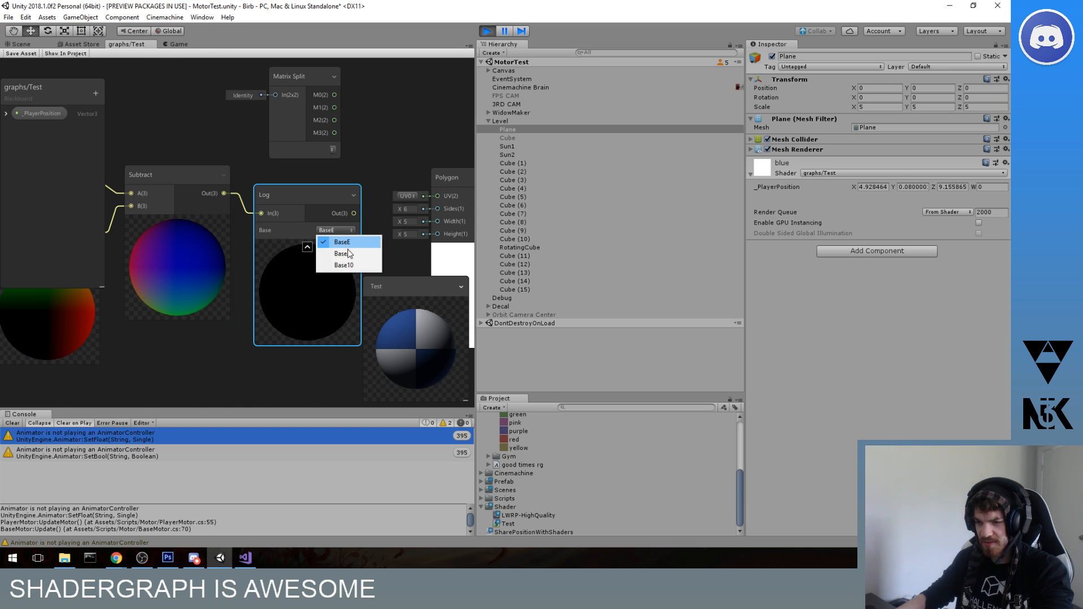
left_click(340, 233)
left_click(338, 240)
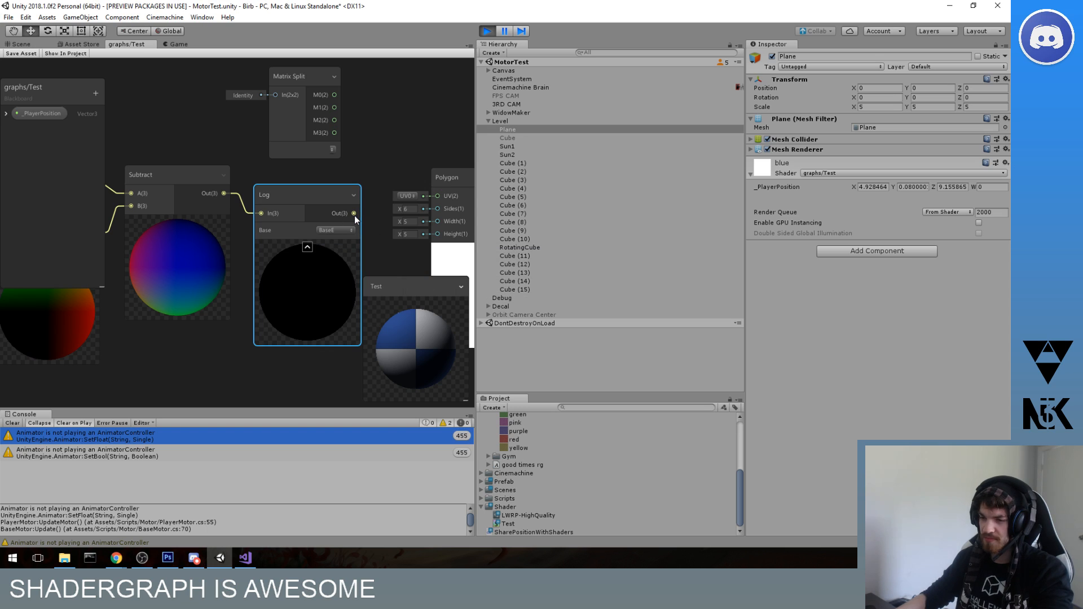
- Search for a "cell" node from the Log output, cancel the search and delete the Log node
left_click_drag(364, 176, 364, 176)
type("cell")
key("BackSpace")
key("BackSpace")
key("BackSpace")
key("BackSpace")
key("Escape")
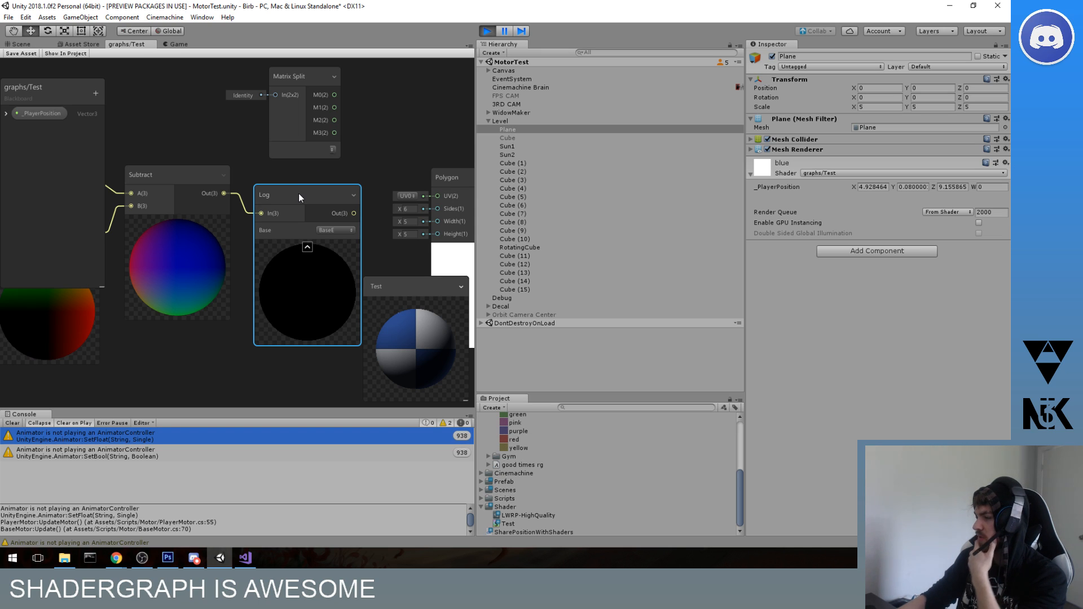
key("Delete")
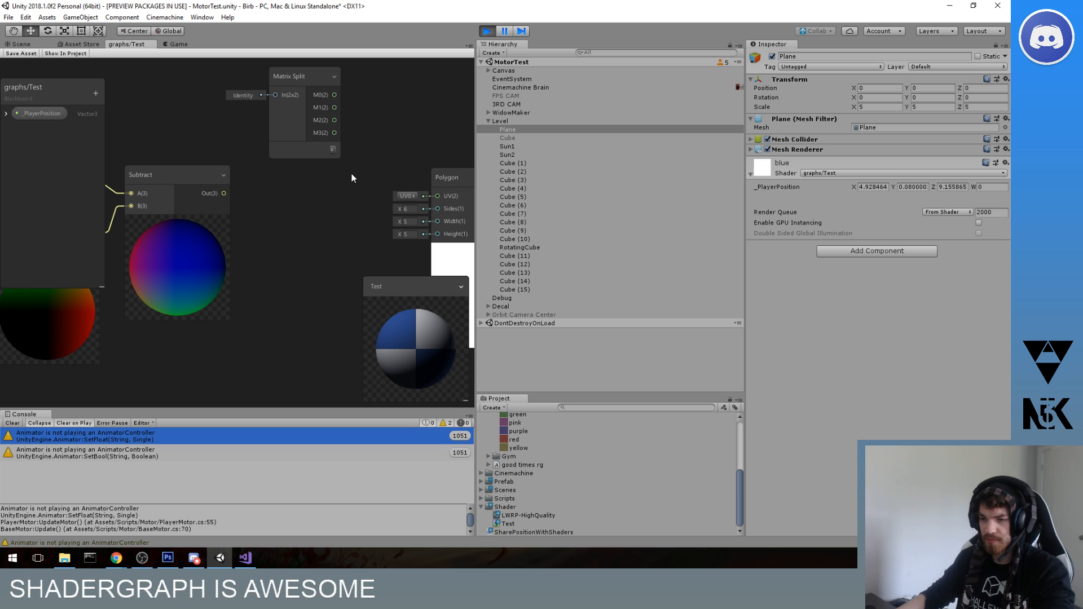
- Add a Split node and place it between the Subtract and Polygon nodes
key("space")
type("split")
key("Return")
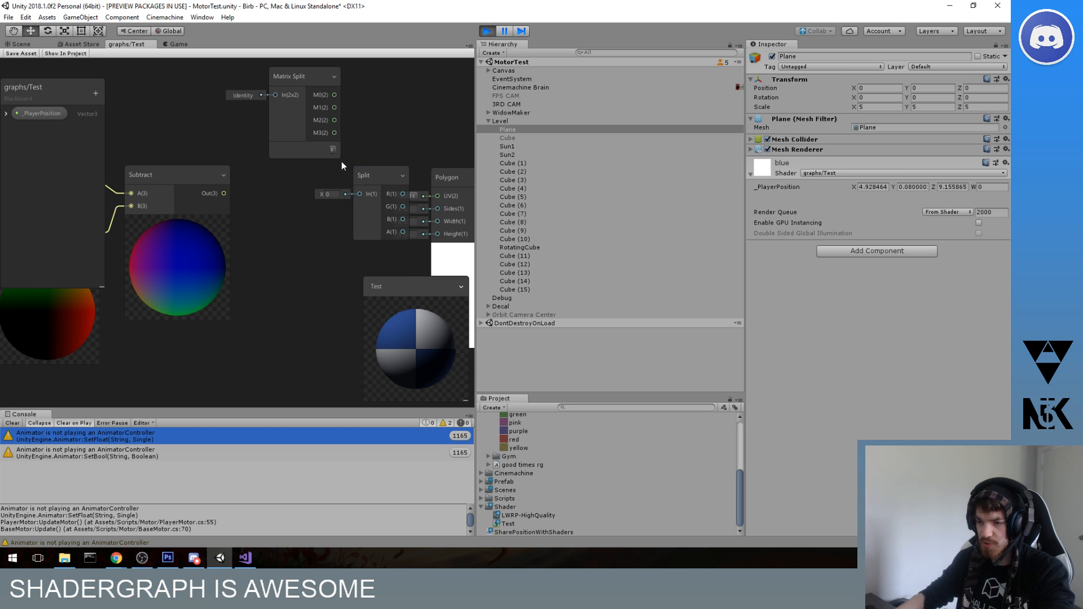
left_click_drag(366, 176, 302, 203)
scroll(330, 186, "down", 2)
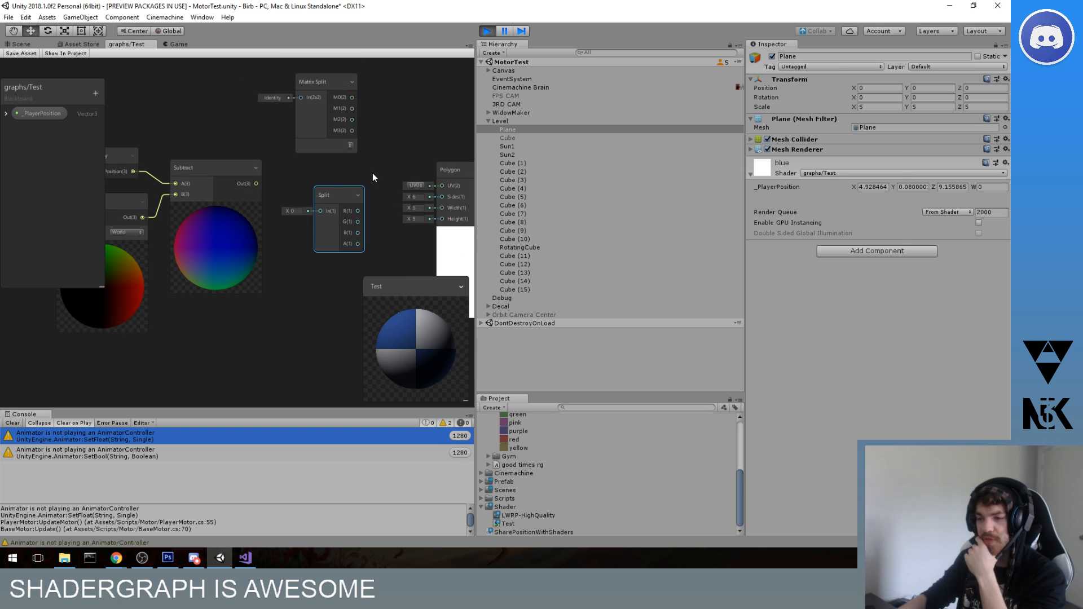
scroll(323, 175, "up", 1)
middle_click_drag(322, 175, 360, 177)
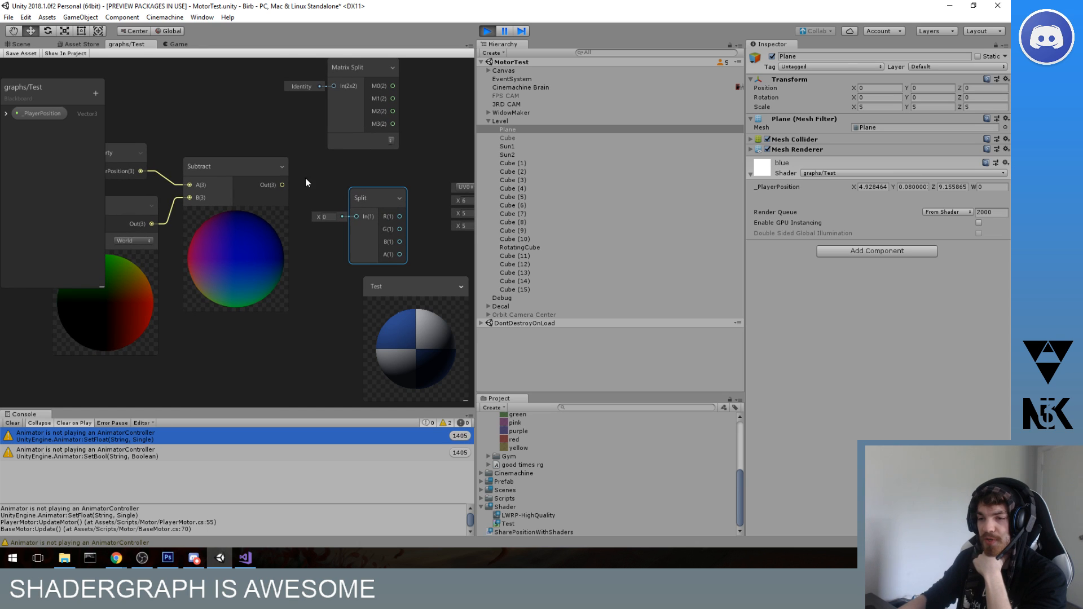
scroll(331, 175, "down", 3)
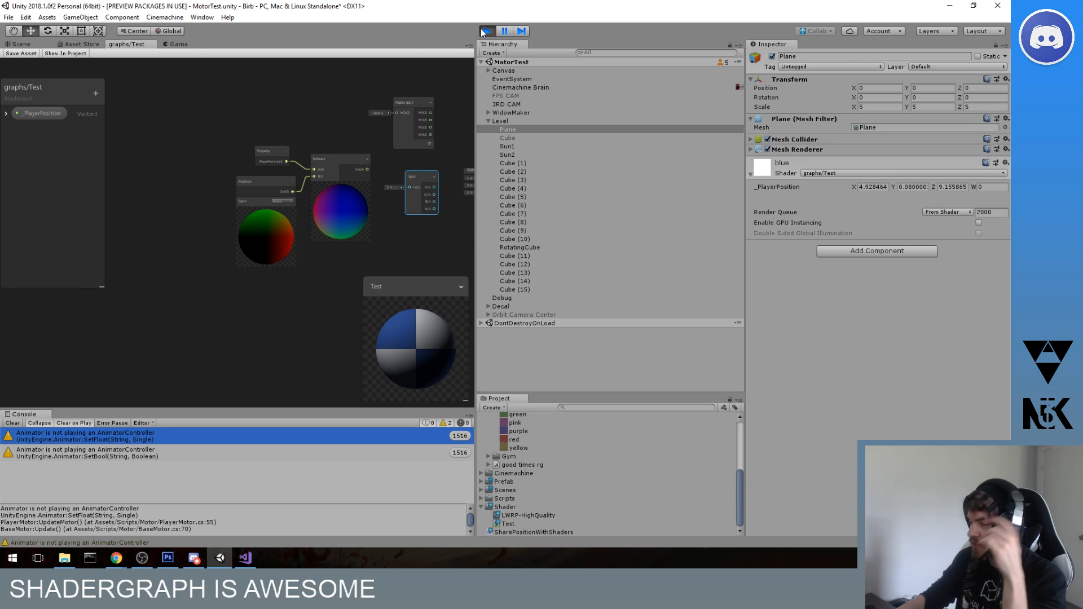
- Stop play mode, move the Split node close to _PlayerPosition and connect _PlayerPosition to its input
left_click(486, 31)
scroll(359, 209, "up", 4)
mouse_move(320, 127)
middle_mouse_down()
mouse_move(257, 129)
mouse_move(307, 127)
middle_mouse_up()
left_click(195, 115)
middle_click_drag(196, 115, 263, 130)
left_click_drag(445, 197, 305, 108)
left_click_drag(206, 209, 250, 124)
- Disconnect _PlayerPosition from Subtract's A input and move the _PlayerPosition and Split nodes together, clear of Subtract
middle_click_drag(222, 198, 318, 189)
left_click(299, 209)
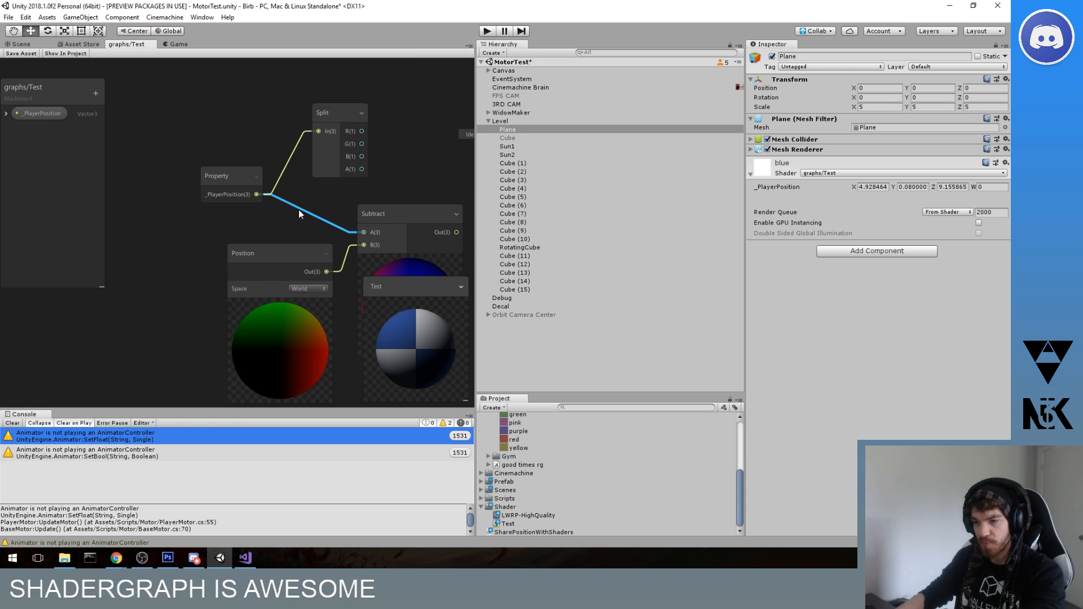
key("Delete")
left_click(238, 175)
left_click_drag(238, 174, 196, 140)
left_click_drag(319, 109, 261, 137)
left_click(205, 146)
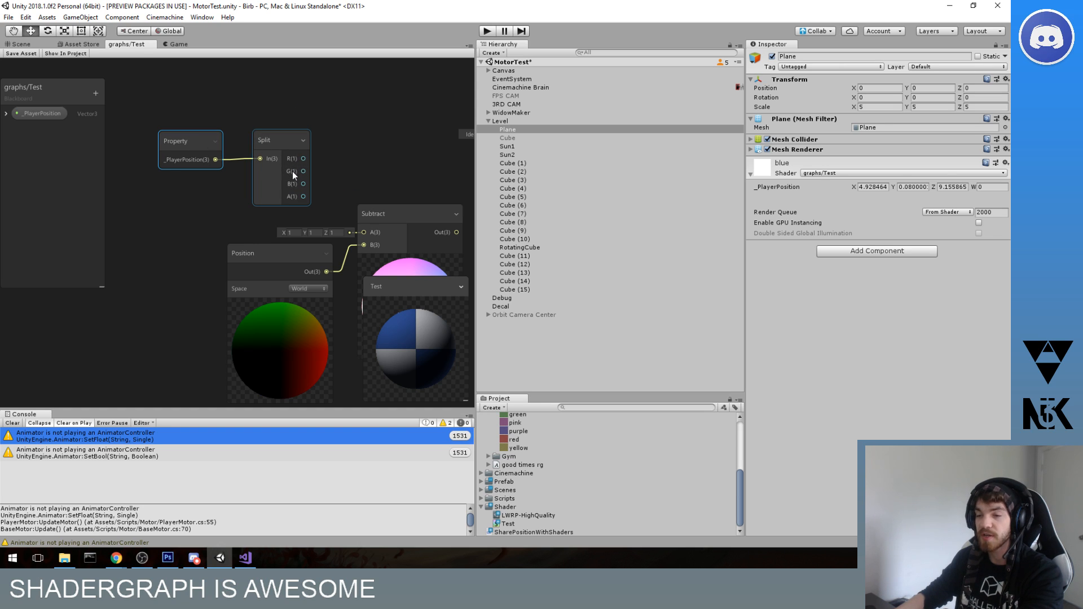
- Shift the _PlayerPosition and Split nodes upward and add a second Split node below the first
middle_click_drag(339, 182, 306, 176)
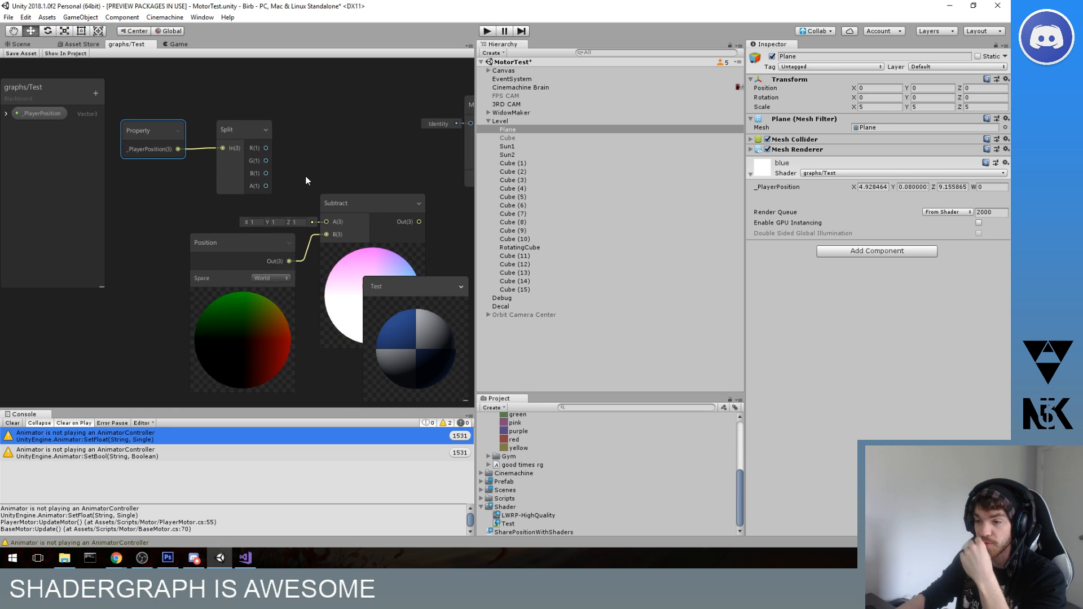
left_click_drag(242, 126, 243, 101)
left_click_drag(158, 148, 157, 116)
key("space")
type("split")
key("Return")
mouse_move(254, 103)
left_mouse_down()
mouse_move(249, 91)
mouse_move(267, 163)
mouse_move(248, 121)
left_mouse_up()
left_click_drag(257, 238, 239, 202)
- Add a Vector 2 node and spread the _PlayerPosition node and both Split nodes out to its left
key("space")
type("vector 2")
key("Return")
left_click_drag(207, 155, 154, 157)
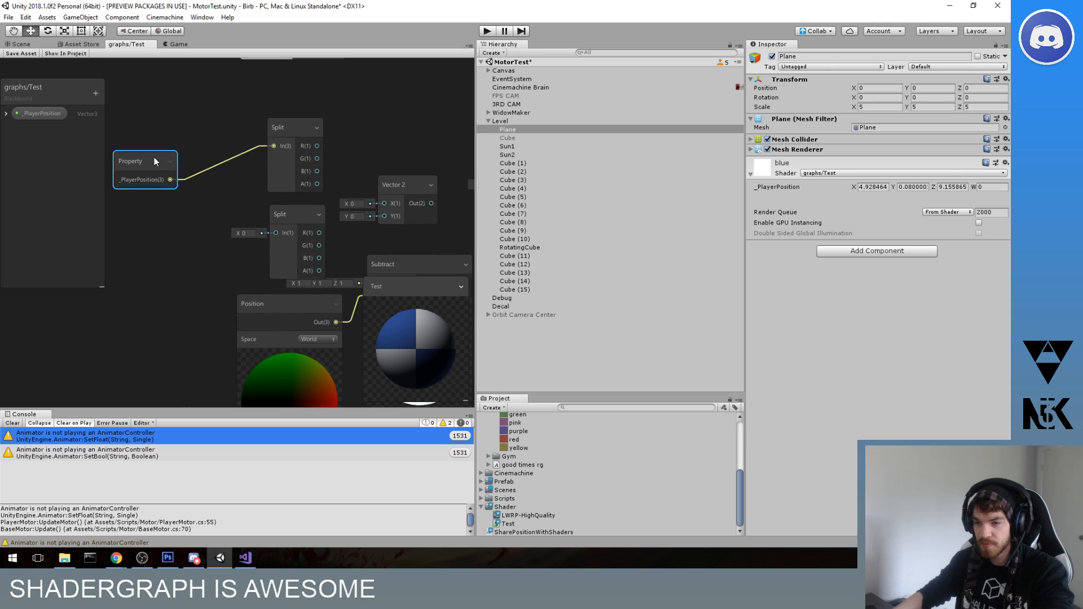
left_click_drag(289, 130, 246, 116)
left_click_drag(297, 212, 254, 201)
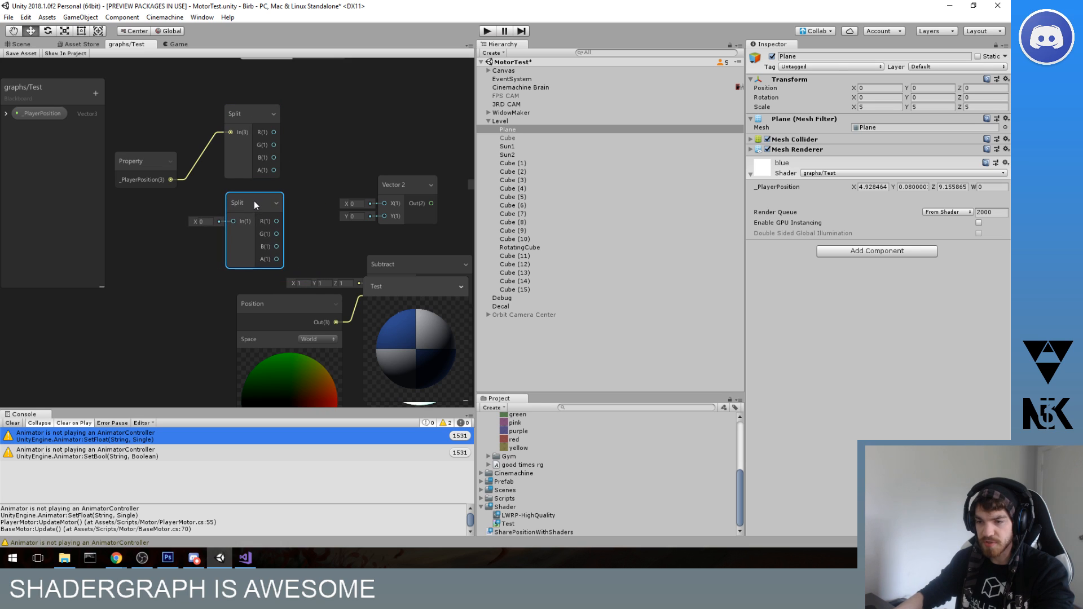
- Connect _PlayerPosition to the second Split, then wire the first Split's R and the second Split's B into Vector 2's X and Y
left_click_drag(164, 177, 265, 124)
left_click_drag(236, 174, 233, 222)
left_click_drag(400, 178, 348, 163)
left_click_drag(274, 132, 331, 190)
left_click_drag(272, 247, 333, 203)
- Connect the Vector 2 output to the Subtract node's A input
middle_click_drag(383, 246, 315, 208)
scroll(319, 192, "down", 2)
left_click_drag(320, 218, 315, 233)
middle_click_drag(327, 177, 355, 150)
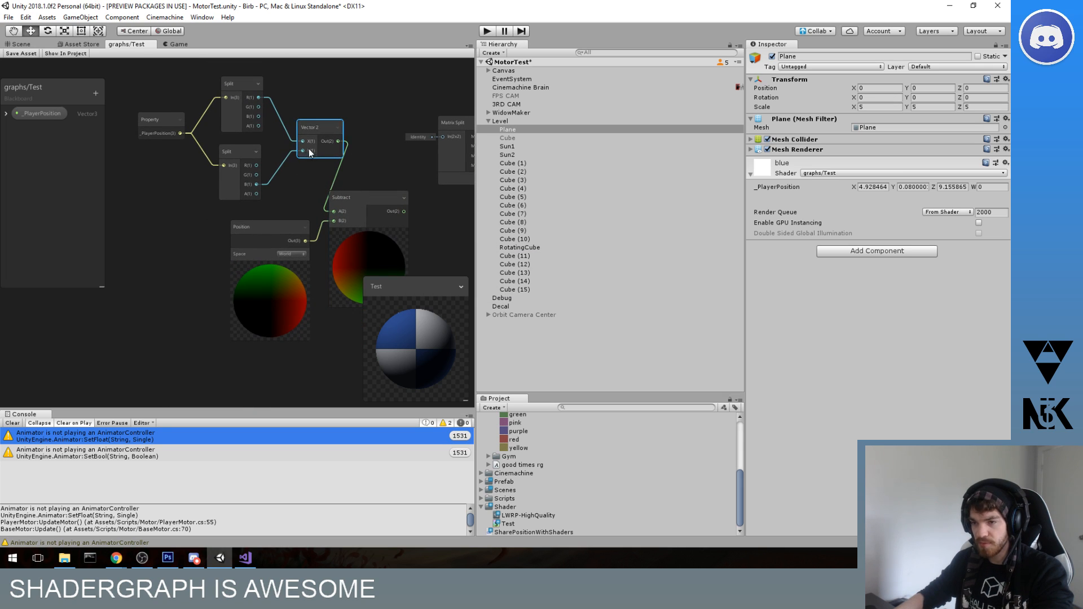
- Duplicate the _PlayerPosition, both Split and Vector 2 nodes and place the copies below the originals
scroll(308, 150, "down", 3)
left_click_drag(231, 154, 231, 154)
left_click_drag(311, 141, 280, 132)
key("ctrl+d")
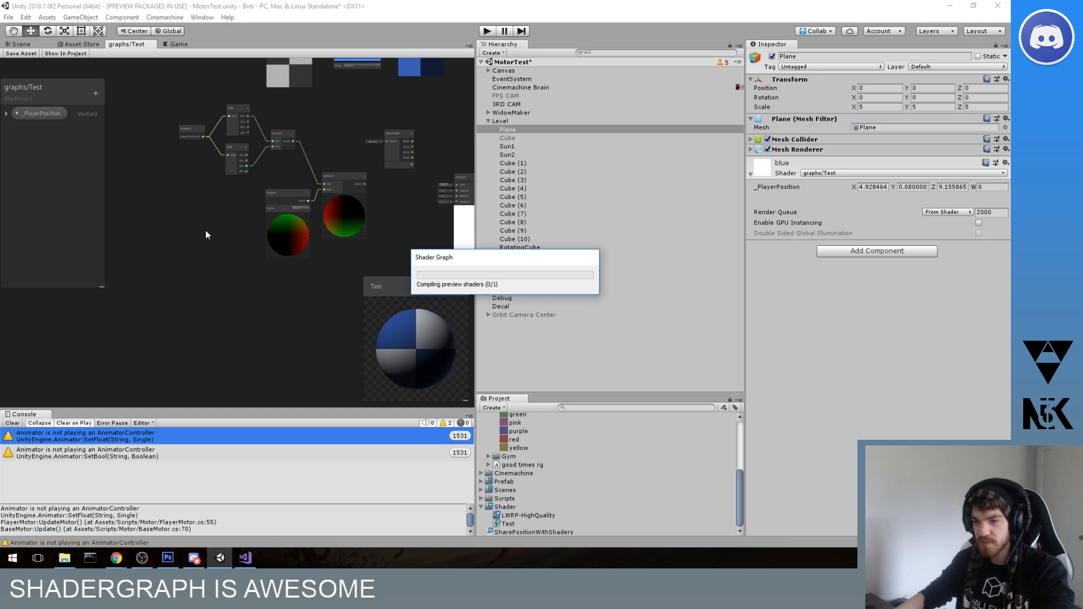
left_click_drag(283, 171, 277, 227)
scroll(305, 204, "up", 2)
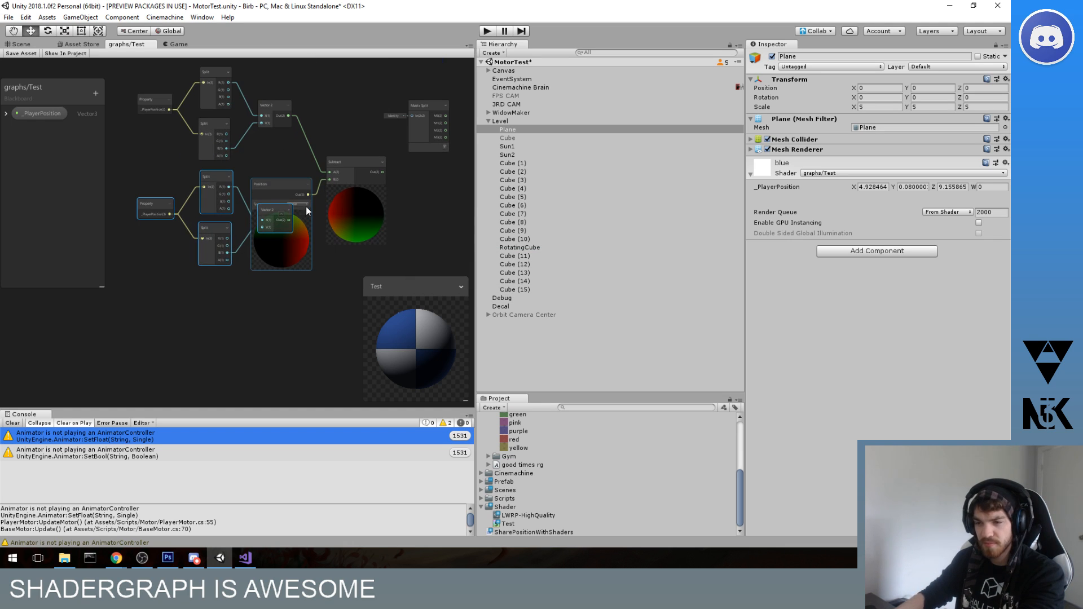
- Disconnect the Position node from the Subtract node's B input
left_click(283, 202)
left_click(319, 197)
key("Delete")
- Delete the duplicated _PlayerPosition node and place the Position node left of the copied Split nodes instead
left_click(160, 204)
key("Delete")
left_click_drag(284, 207, 139, 182)
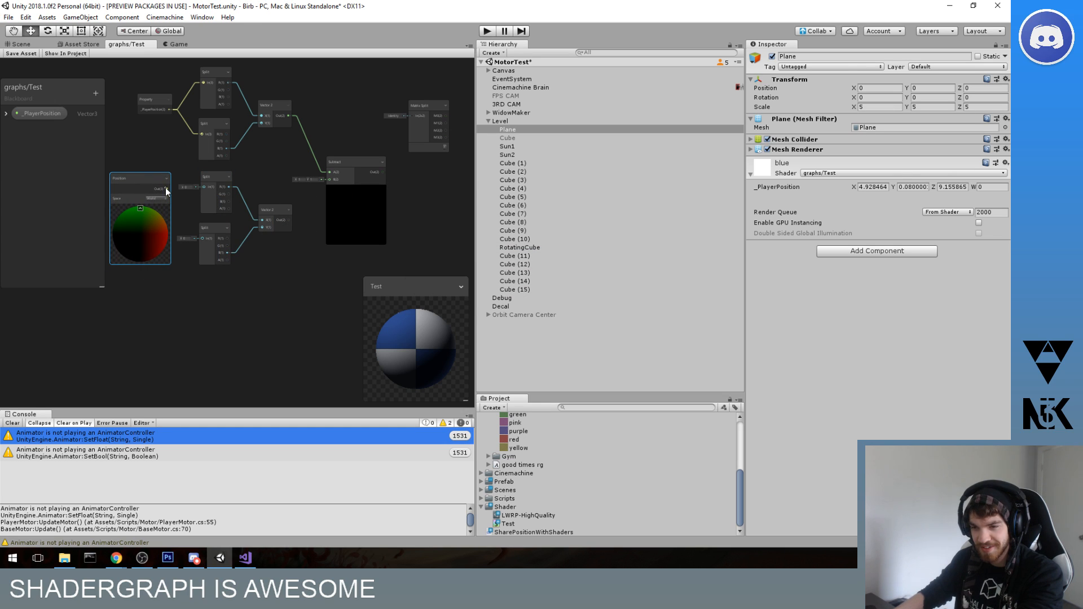
- Connect the Position node's output to both copied Split nodes and the lower Vector 2's output to the Subtract node's B input
left_click_drag(203, 242, 203, 239)
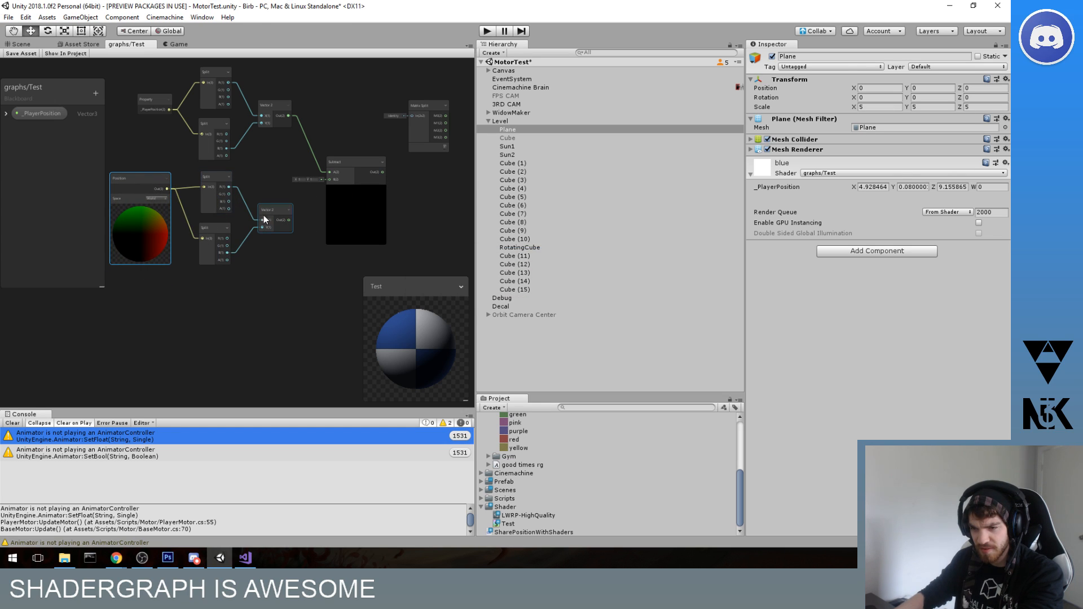
left_click_drag(331, 186, 329, 180)
left_click_drag(142, 177, 141, 199)
middle_click_drag(155, 184, 179, 180)
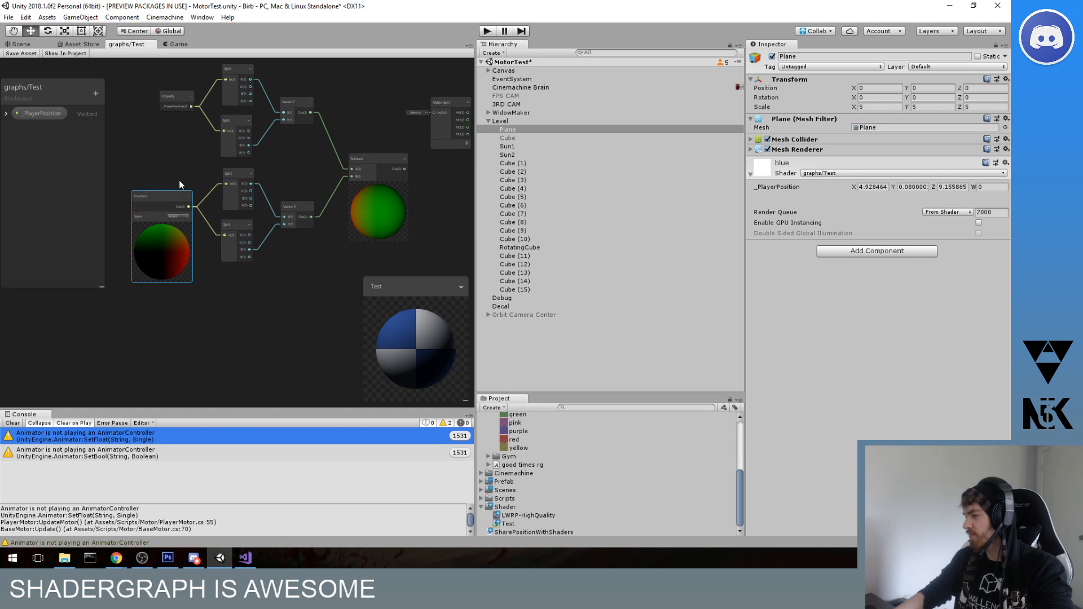
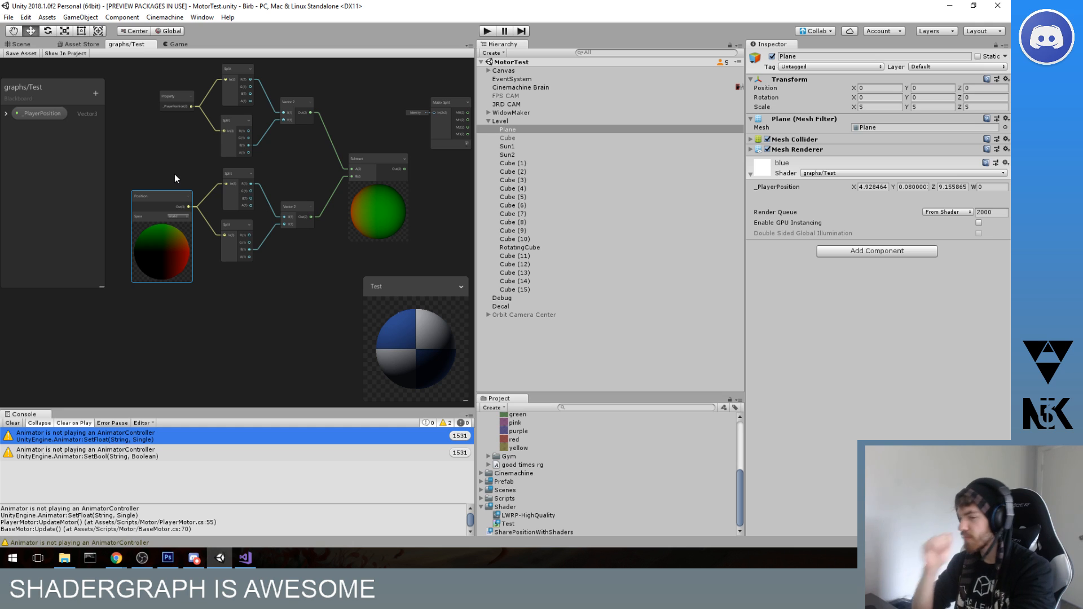
- Save the Test shader graph asset
scroll(263, 135, "up", 4)
left_click_drag(215, 202, 211, 203)
middle_click_drag(261, 196, 308, 218)
middle_click_drag(404, 225, 316, 225)
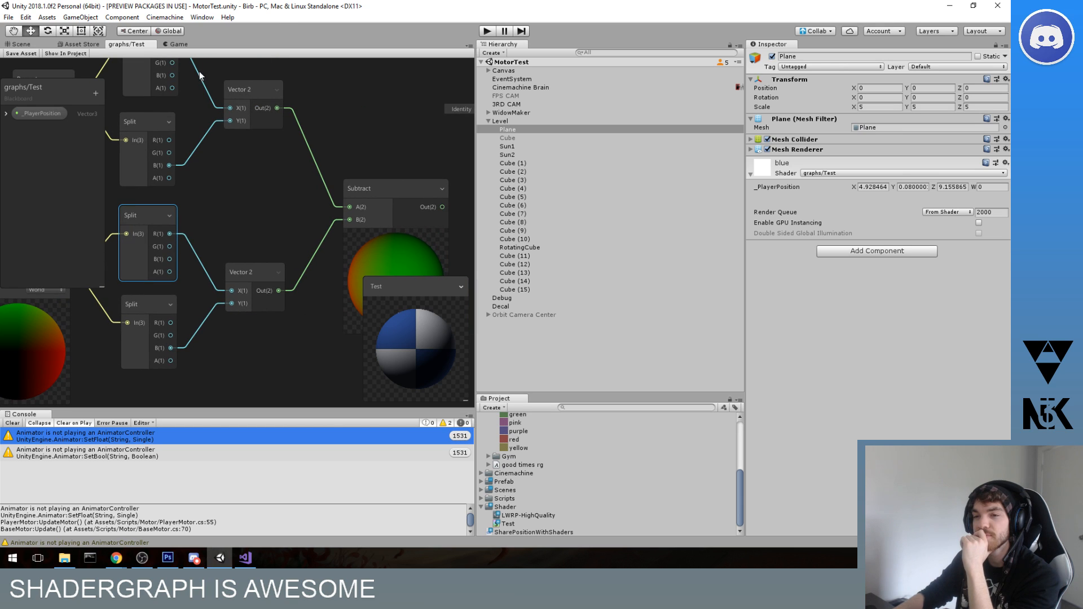
left_click(20, 53)
- Connect the Subtract node's output to the Polygon's UV input and place the Polygon node closer to Subtract
middle_click_drag(426, 182, 272, 184)
scroll(294, 168, "down", 3)
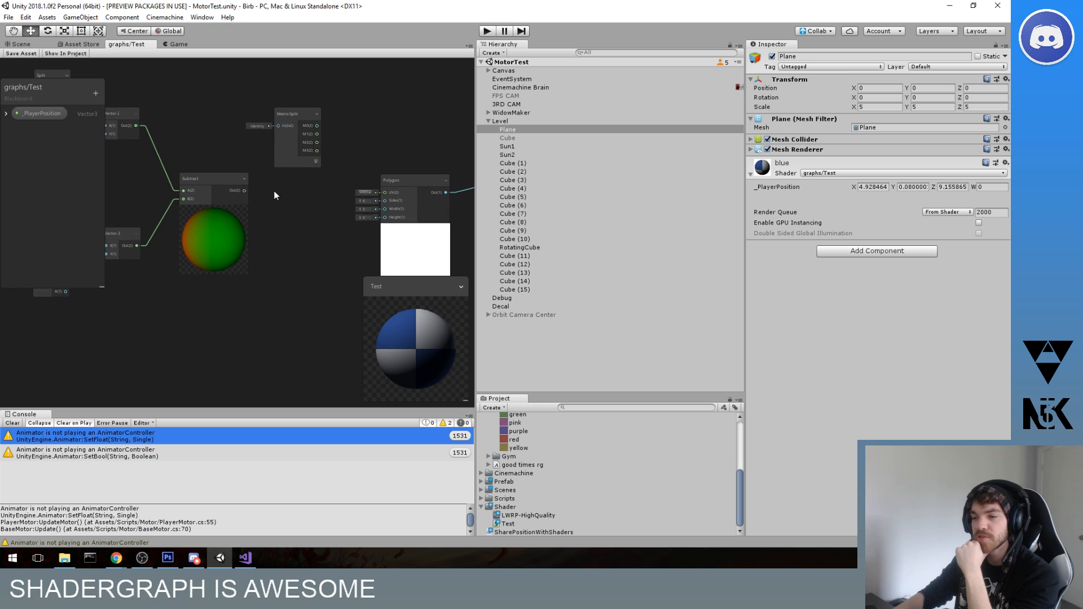
scroll(270, 190, "up", 1)
left_click_drag(239, 190, 401, 192)
middle_click_drag(282, 209, 205, 169)
scroll(347, 131, "down", 2)
middle_click_drag(347, 130, 350, 147)
scroll(349, 147, "up", 1)
scroll(308, 152, "up", 1)
middle_click_drag(238, 148, 235, 179)
left_click_drag(398, 151, 317, 147)
middle_click_drag(332, 128, 290, 154)
scroll(372, 149, "down", 2)
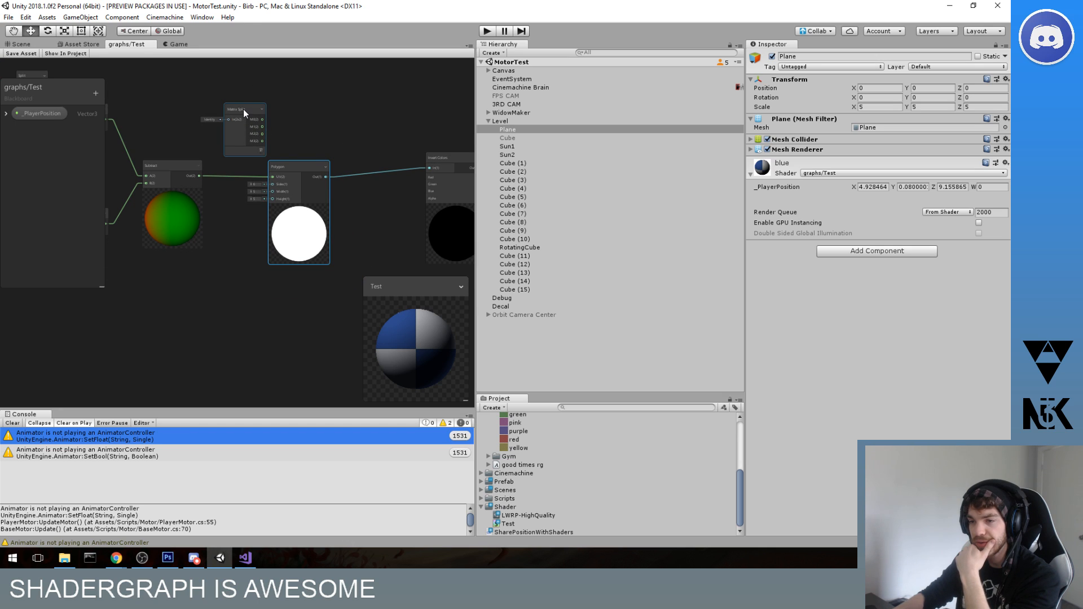
- Delete the Matrix Split node and the Invert Colors node after the Polygon
left_click(243, 110)
middle_click_drag(459, 159, 394, 160)
key("Delete")
left_click(384, 160)
key("Delete")
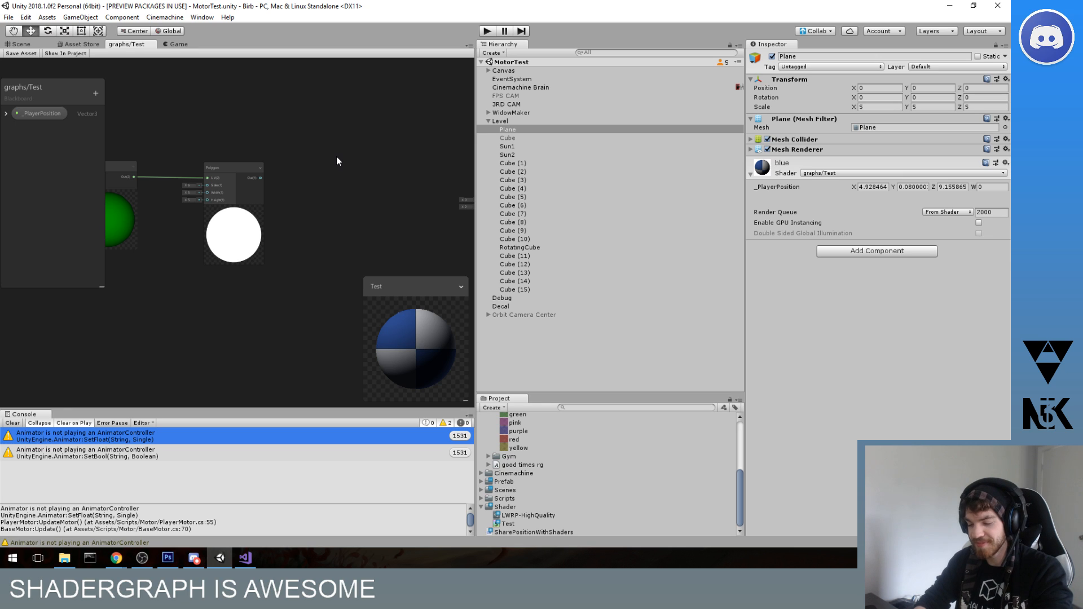
- Add a Multiply node beside the Polygon and connect the Polygon's output to its B input
key("space")
type("mul")
key("Return")
left_click_drag(373, 154, 335, 134)
scroll(335, 135, "down", 1)
scroll(332, 167, "up", 2)
left_click_drag(254, 174, 345, 180)
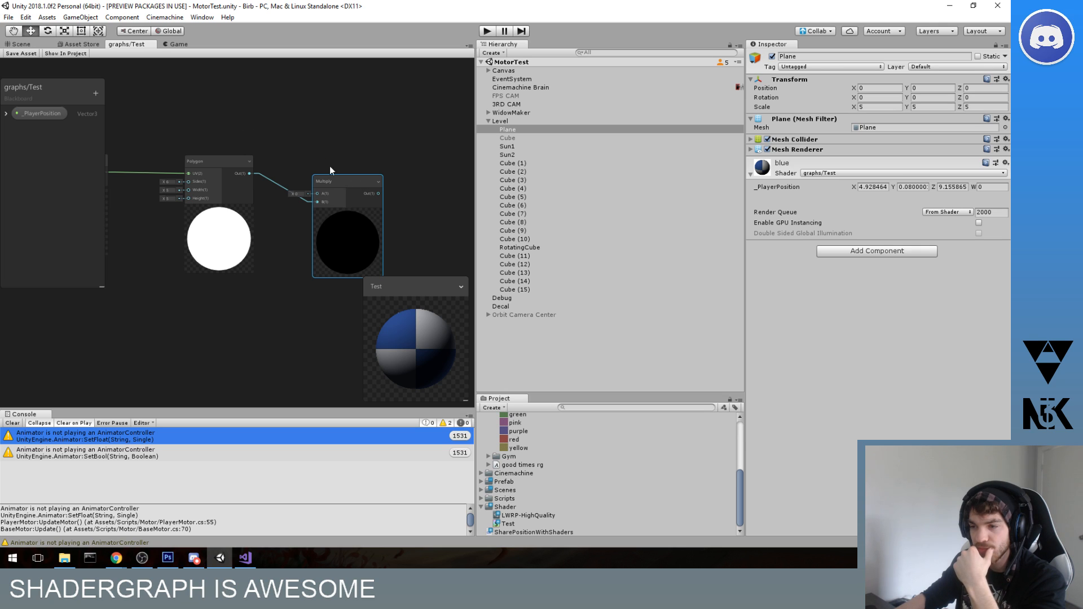
- Delete the leftover node between the Multiply node and the master node
middle_click_drag(423, 199, 284, 184)
scroll(283, 184, "down", 2)
scroll(299, 190, "down", 1)
left_click(354, 180)
middle_click_drag(376, 148, 347, 222)
key("Delete")
- Connect the Multiply node's output to the master node and place Multiply slightly lower beside the Polygon
left_click_drag(226, 253, 412, 208)
middle_click_drag(265, 259, 351, 219)
scroll(387, 202, "up", 4)
scroll(387, 202, "down", 2)
middle_click_drag(126, 203, 511, 208)
scroll(417, 203, "up", 3)
middle_click_drag(385, 205, 273, 152)
scroll(392, 172, "up", 1)
middle_click_drag(392, 171, 278, 130)
left_click_drag(350, 168, 358, 201)
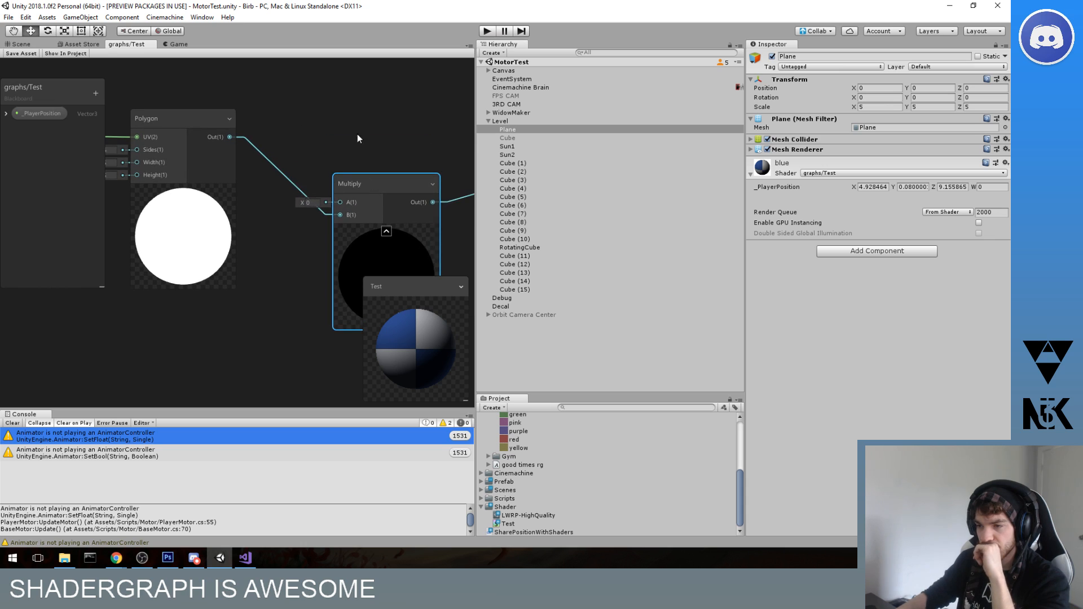
- Add a Checkerboard node above the Multiply node and connect its output to Multiply's A input
middle_click_drag(344, 108, 336, 153)
key("space")
type("chec")
key("Return")
scroll(338, 147, "down", 3)
left_click_drag(334, 128, 326, 217)
left_click_drag(310, 119, 348, 130)
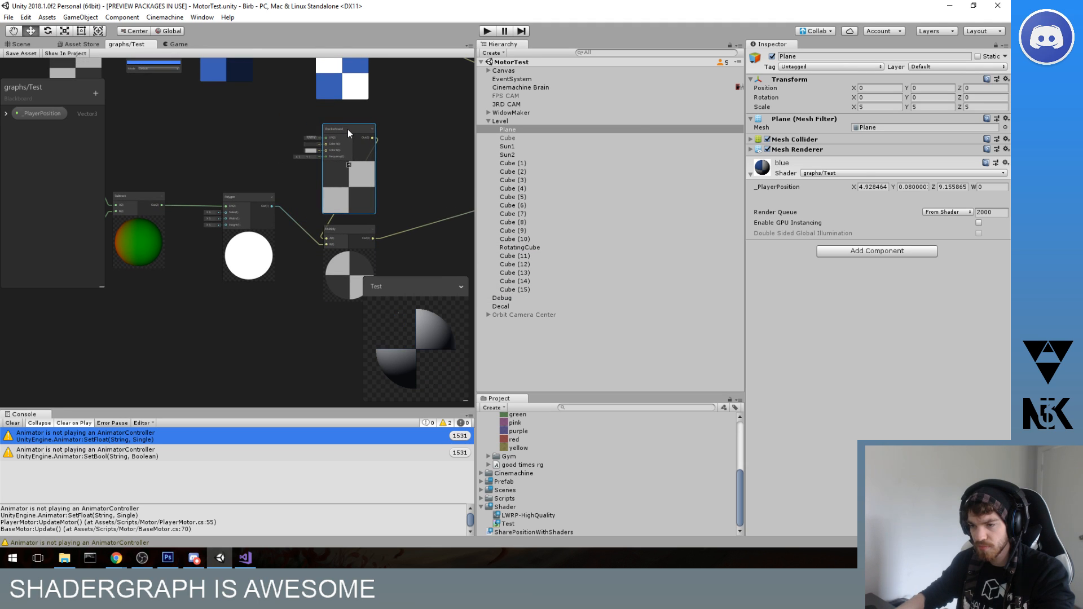
- Delete the new Checkerboard node and the Multiply node below it
key("Delete")
left_click(355, 228)
key("Delete")
scroll(338, 210, "down", 3)
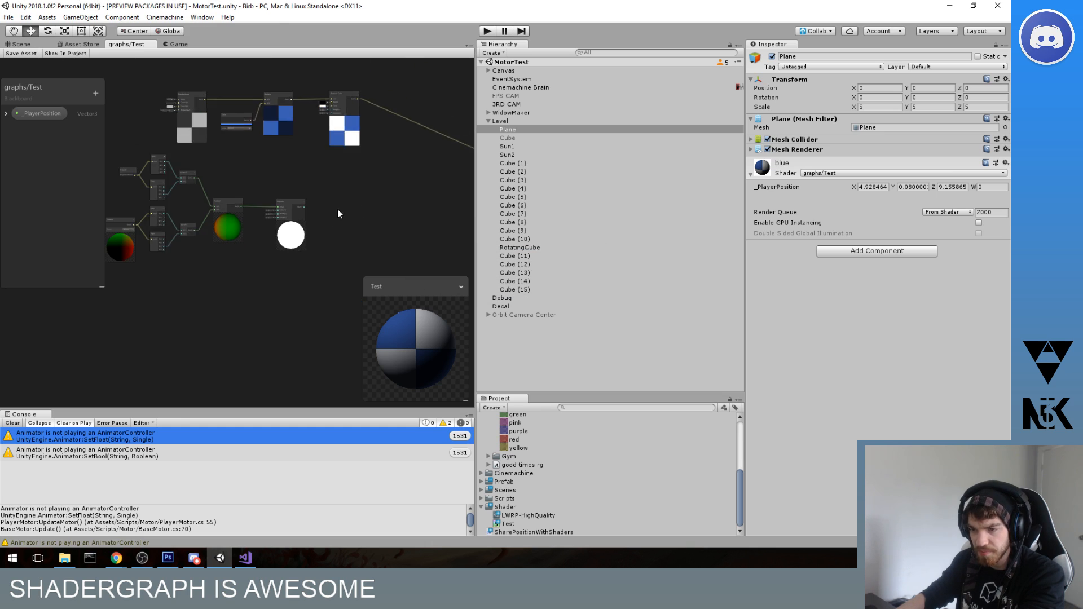
- Connect the Polygon's output to the master node's AlphaClipThreshold input
middle_click_drag(338, 210, 237, 195)
left_click_drag(219, 193, 400, 170)
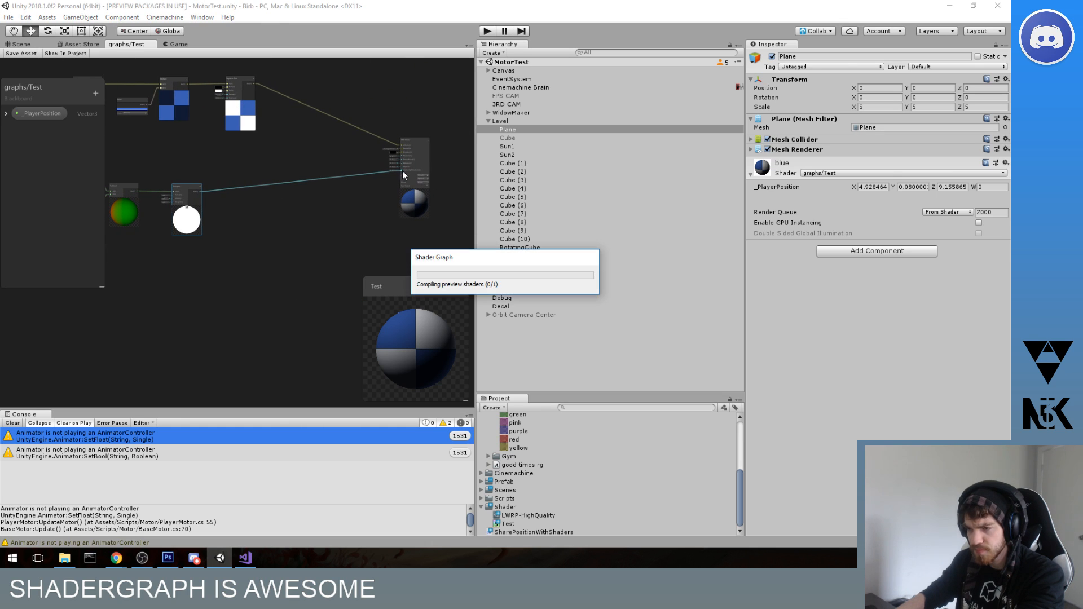
middle_click_drag(267, 174, 385, 178)
scroll(369, 179, "up", 6)
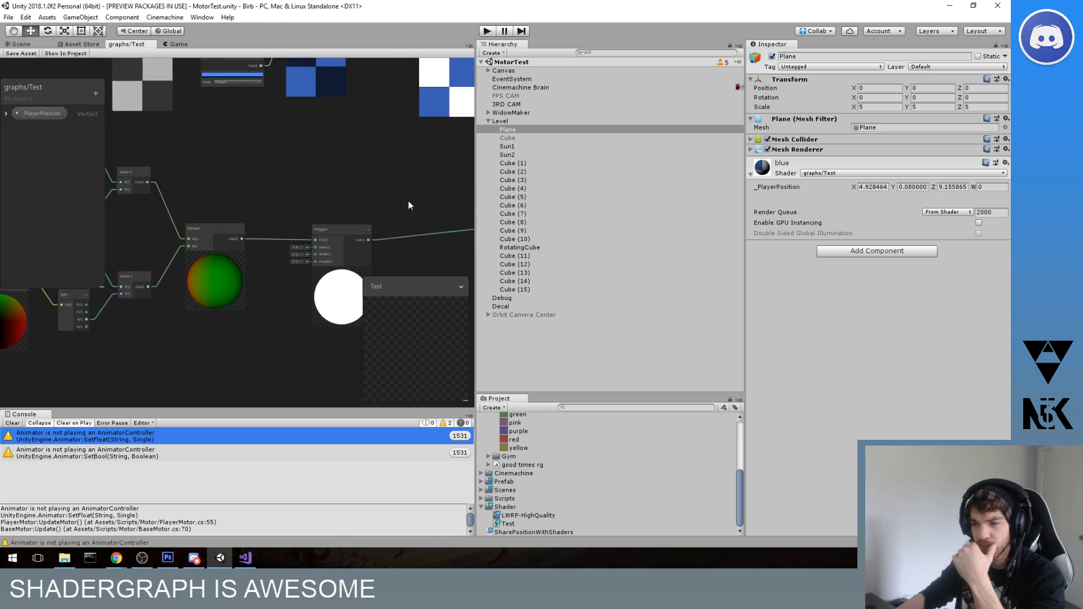
- Test the cut-out in the Scene view by changing the material's _PlayerPosition to X -0.12 and Y -9.8
left_click(28, 44)
mouse_move(242, 209)
middle_mouse_down()
mouse_move(296, 207)
mouse_move(236, 249)
mouse_move(249, 215)
middle_mouse_up()
left_click_drag(251, 216, 267, 262, "alt")
left_click_drag(852, 187, 812, 187)
left_click_drag(893, 186, 874, 187)
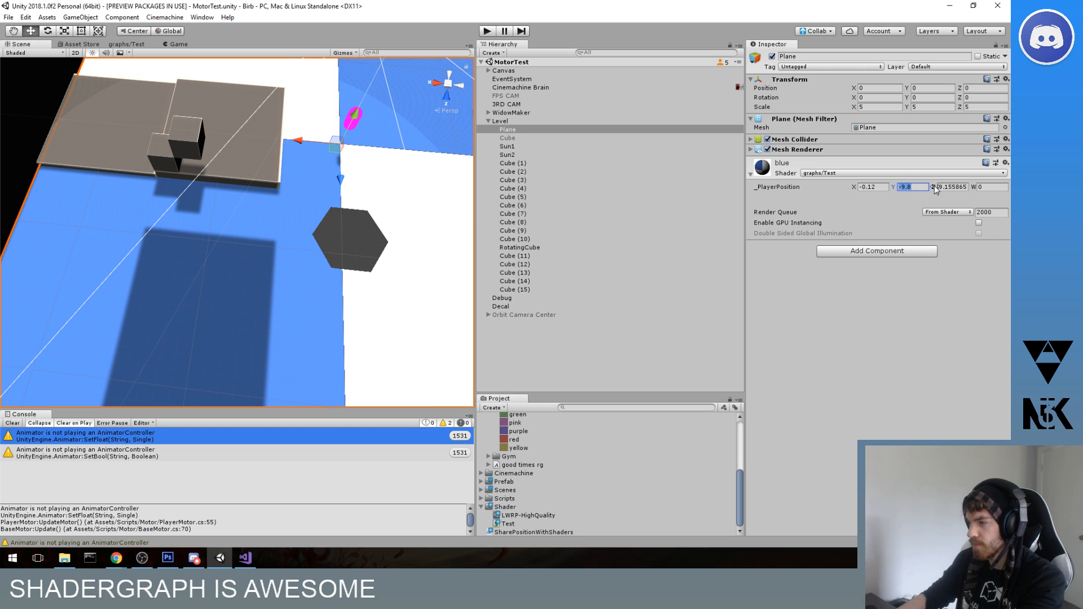
- Reset the material's _PlayerPosition X, Y and Z values to 0 and return to the Test shader graph
left_click(964, 187)
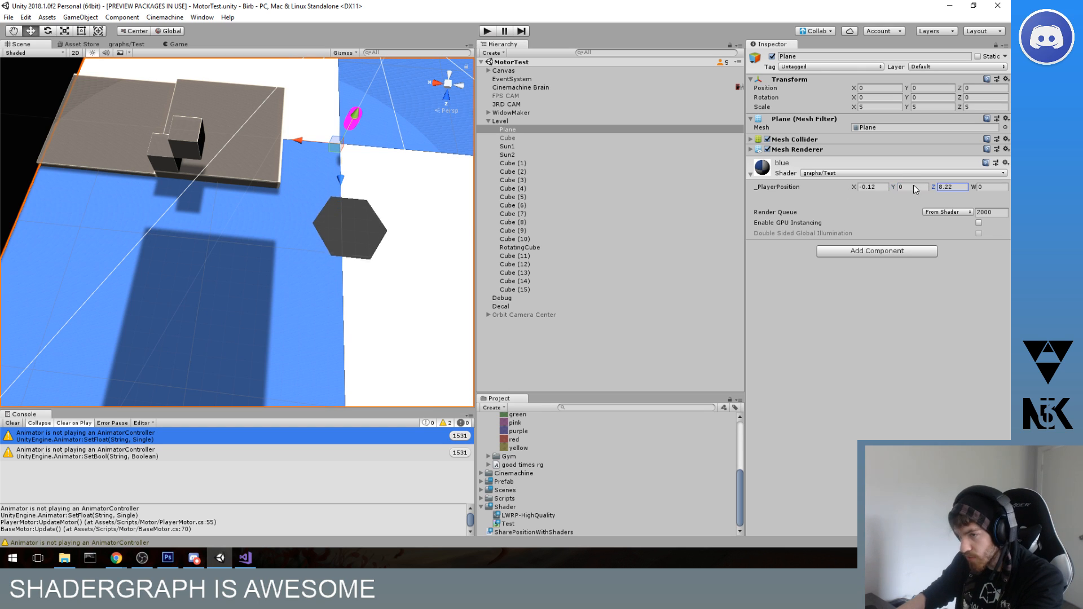
type("1.55")
type("0")
left_click(872, 187)
type("0")
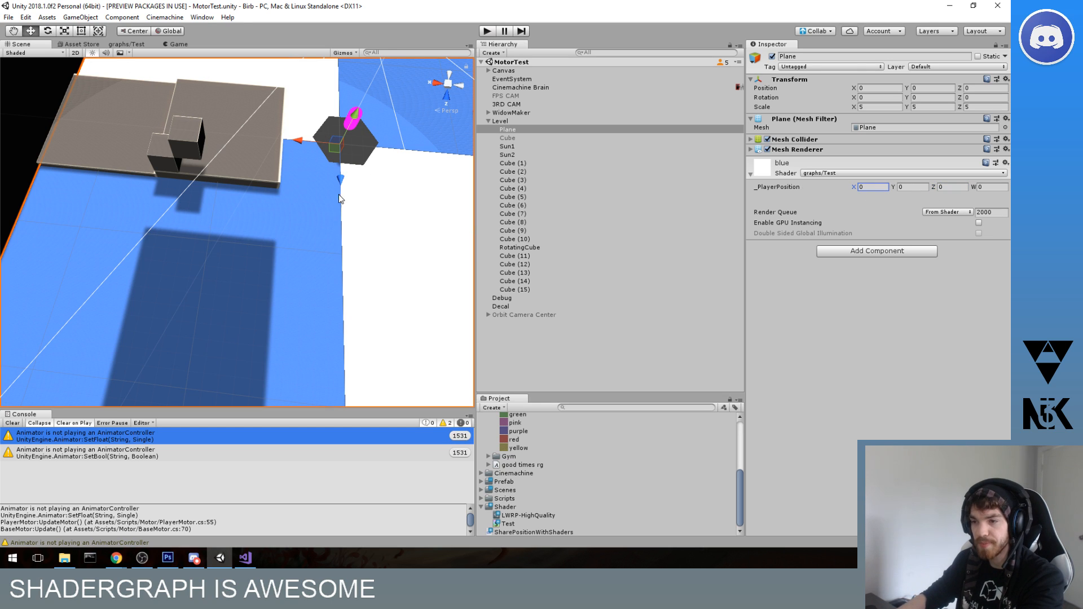
middle_click_drag(331, 195, 304, 206)
scroll(321, 179, "up", 2)
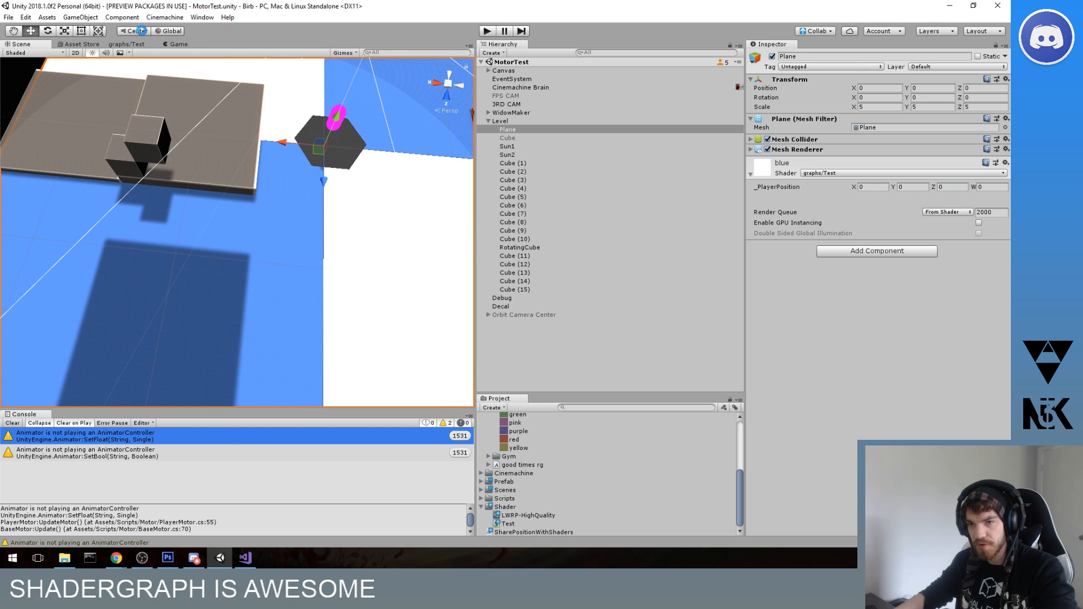
left_click(136, 44)
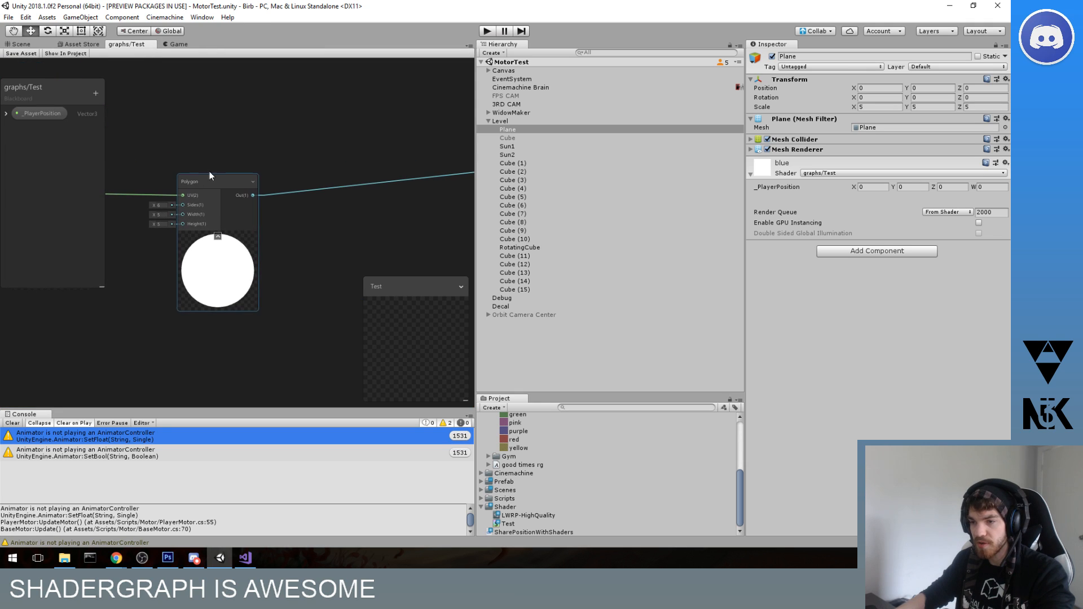
scroll(276, 158, "down", 3)
key("space")
type("in")
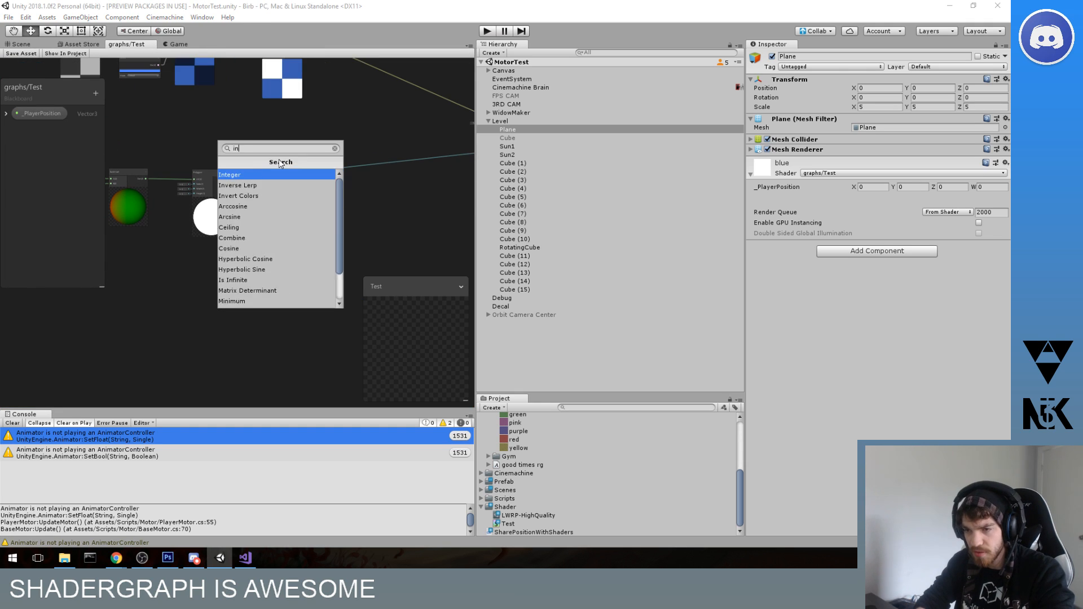
type("v")
key("Return")
left_click(301, 155)
key("Delete")
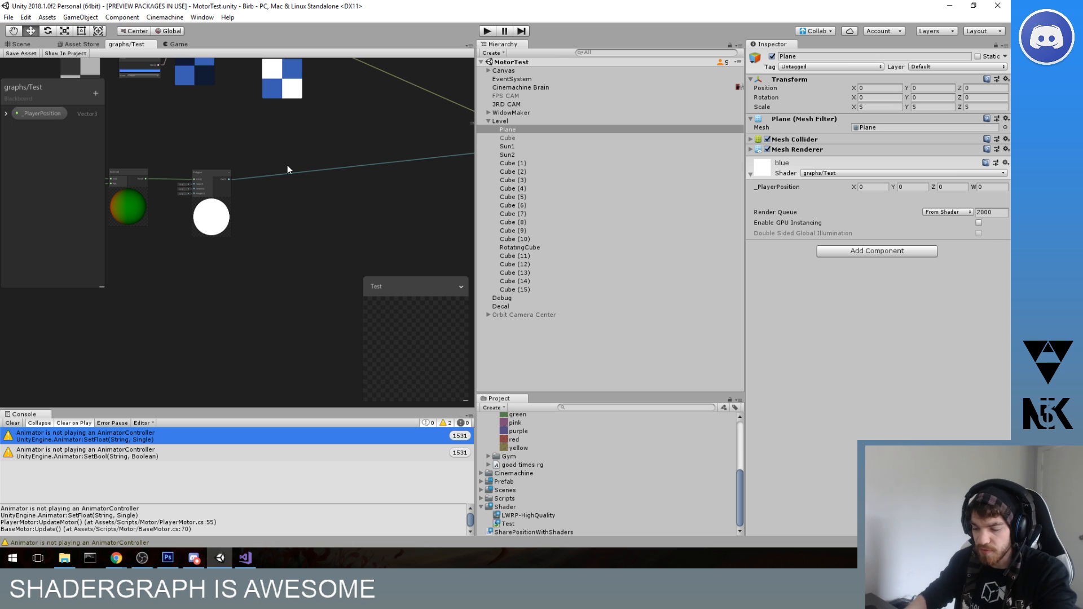
- Add an Invert Colors node beside the Polygon and connect the Polygon's output to its input
key("space")
type("invert")
key("Return")
scroll(287, 161, "up", 2)
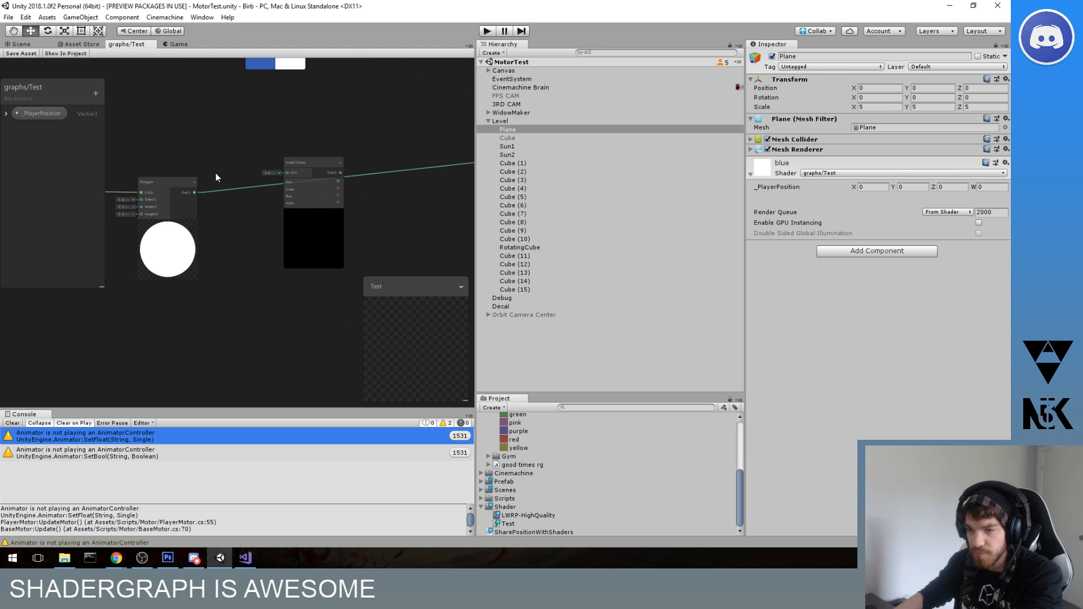
scroll(222, 171, "up", 1)
left_click_drag(191, 195, 298, 174)
- Connect the Invert Colors output to the master node's AlphaClipThreshold input and enable inversion of the Red channel
middle_click_drag(441, 151, 285, 166)
scroll(284, 166, "down", 4)
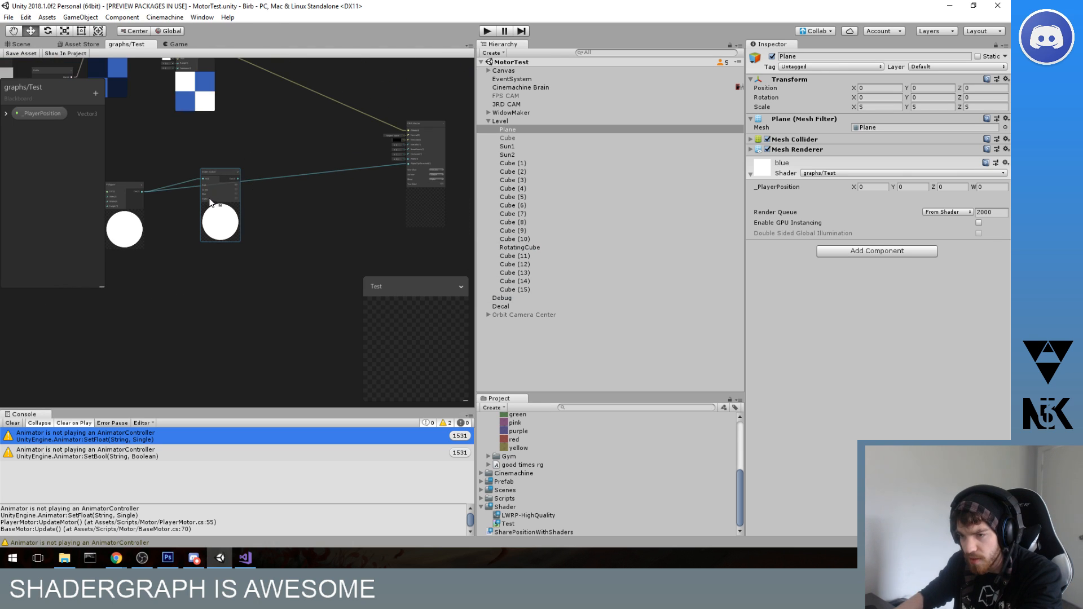
left_click_drag(236, 179, 388, 163)
middle_click_drag(220, 196, 350, 169)
scroll(313, 148, "up", 2)
left_click_drag(313, 148, 273, 161)
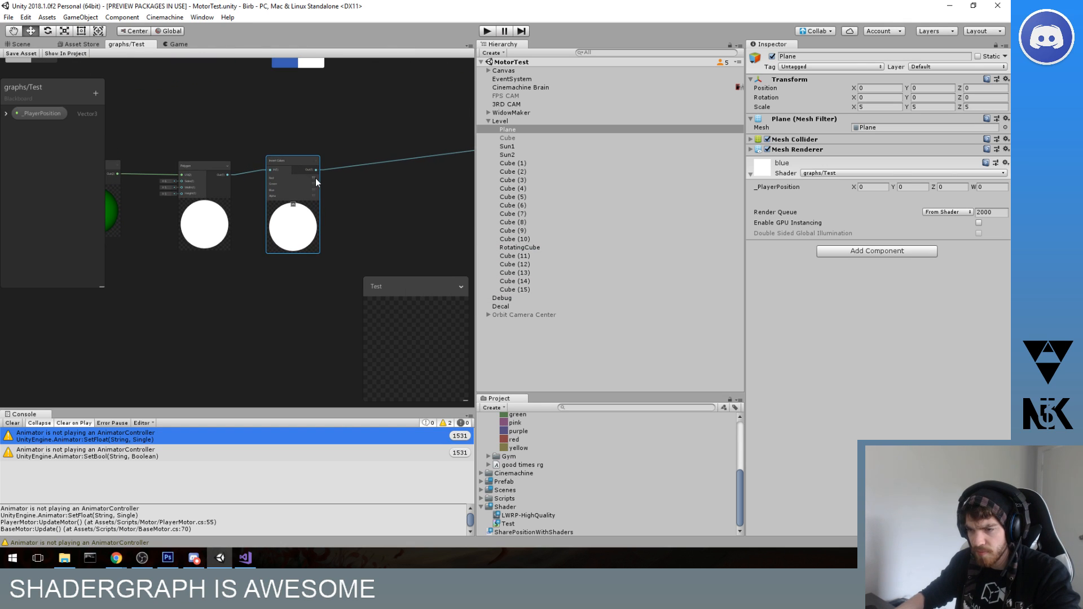
left_click(314, 178)
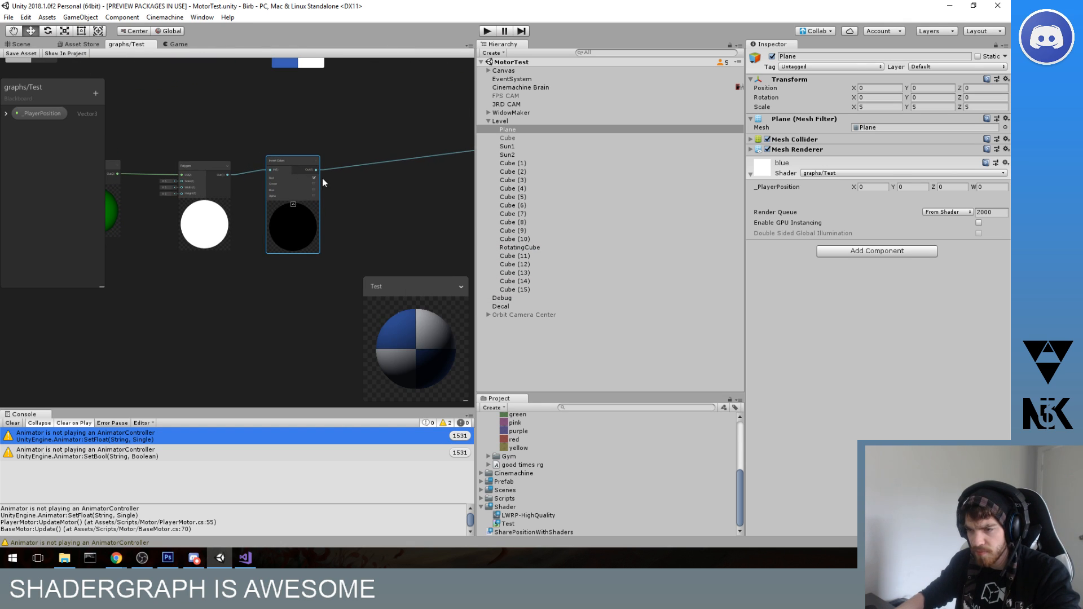
- Play the scene, walk and jump the player around to check the polygon cut-out against the player's position, and stop playing
left_click(22, 44)
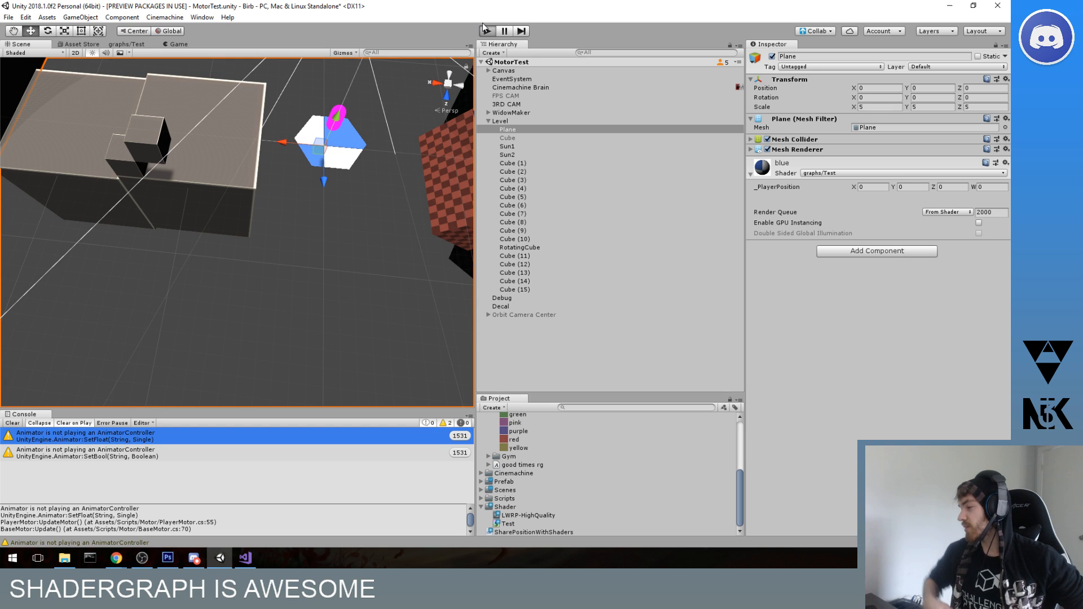
left_click(485, 30)
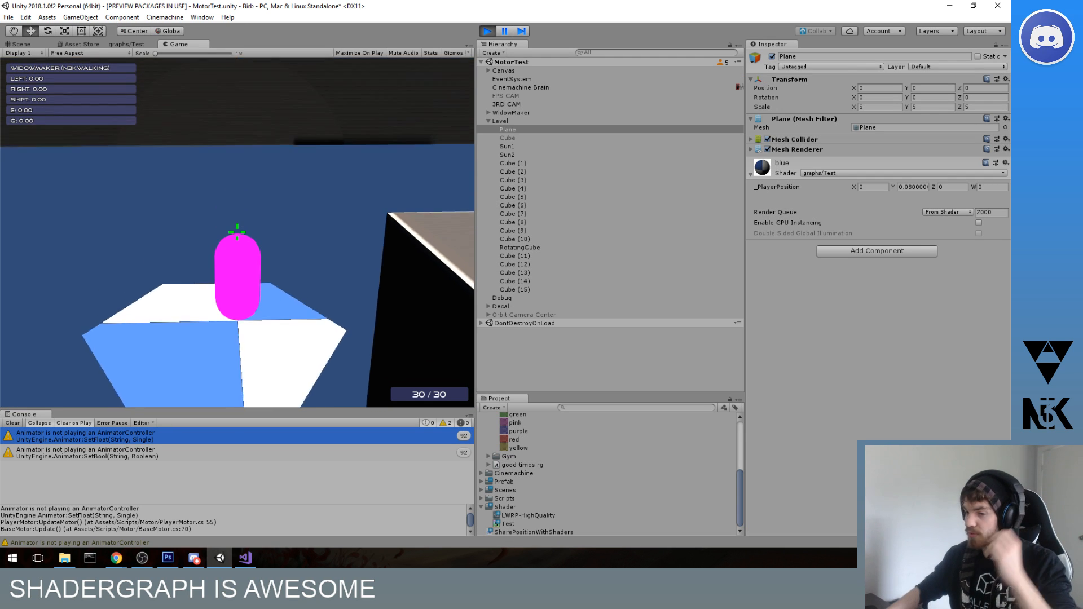
key("w")
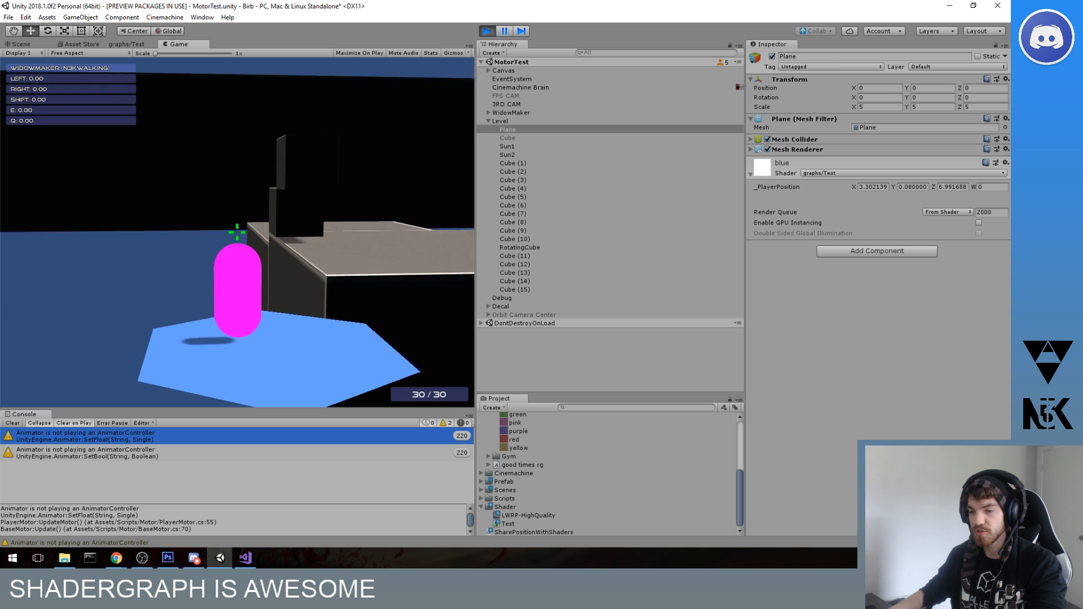
key("w")
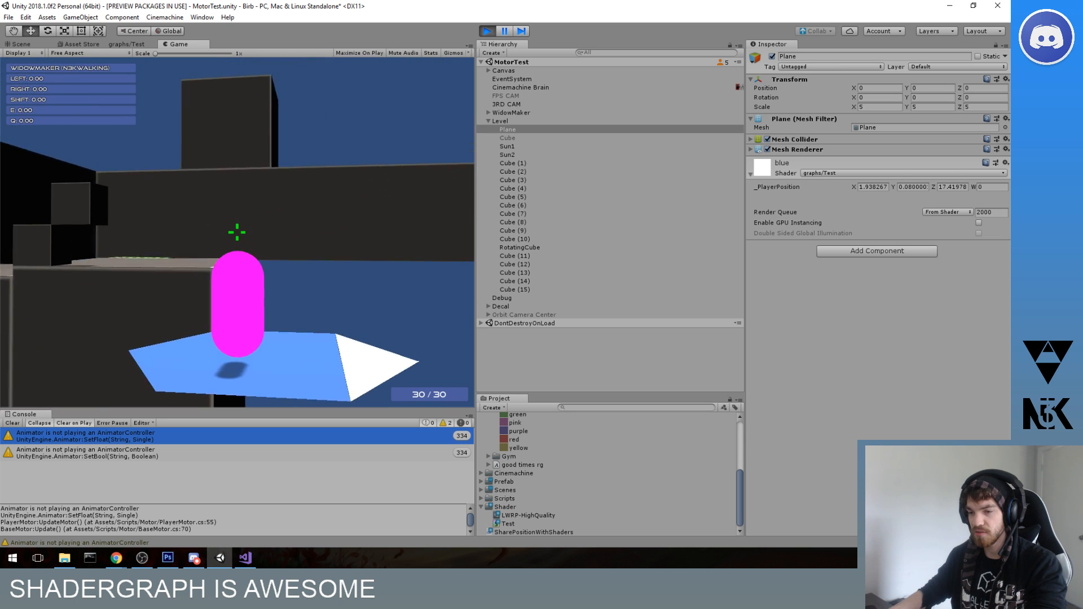
key("w")
key("space")
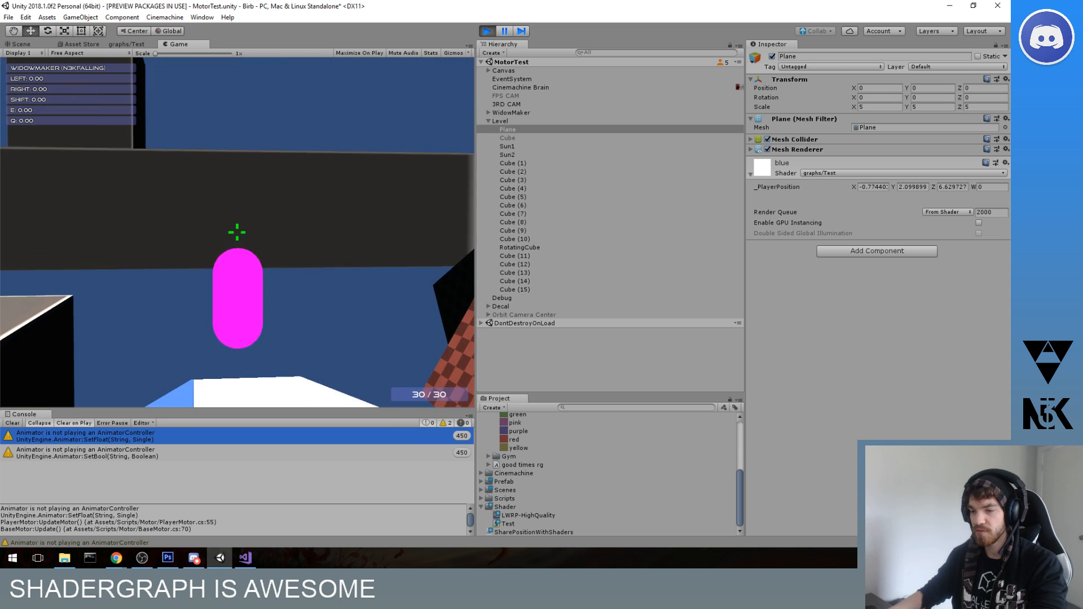
key("w")
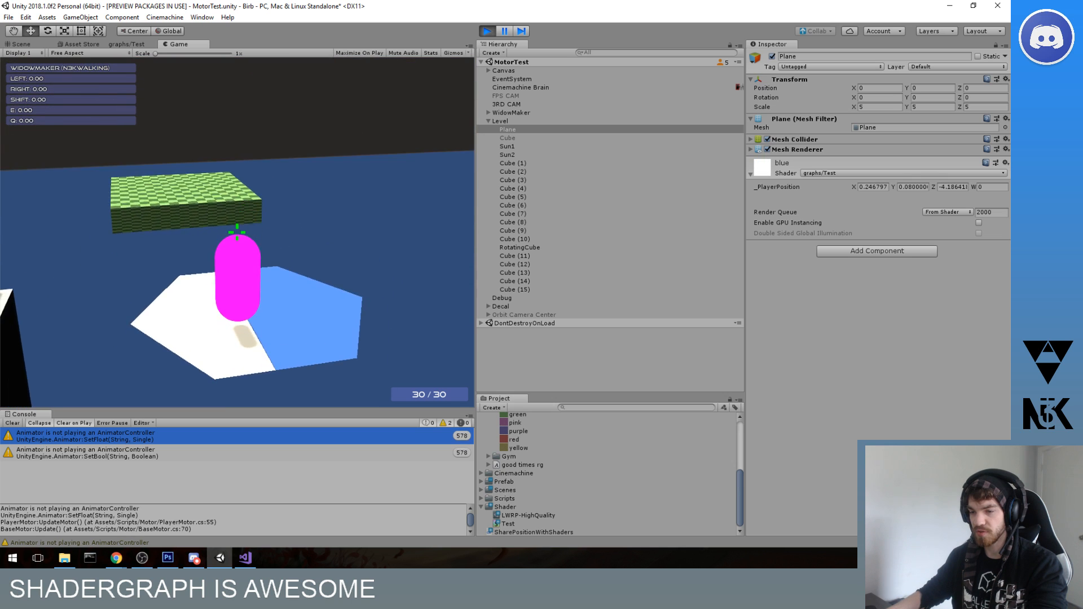
key("w")
key("s")
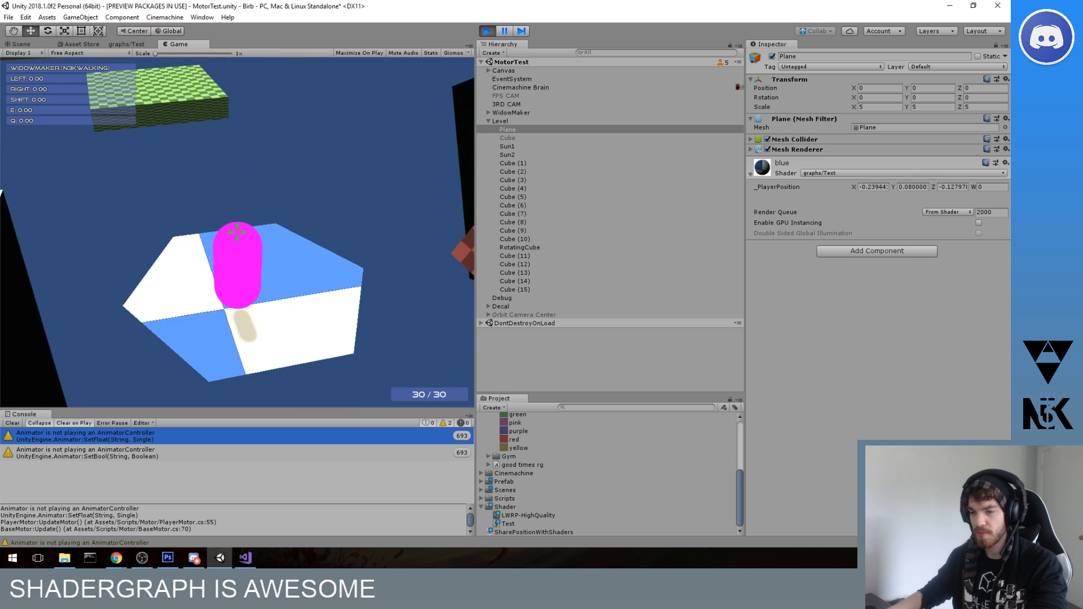
key("w")
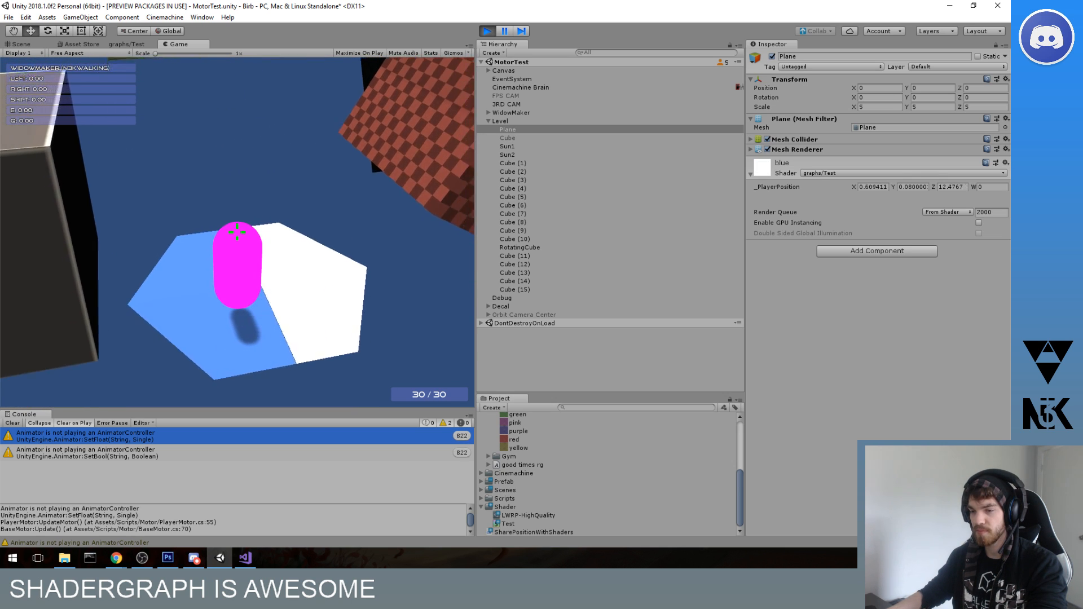
key("w")
key("space")
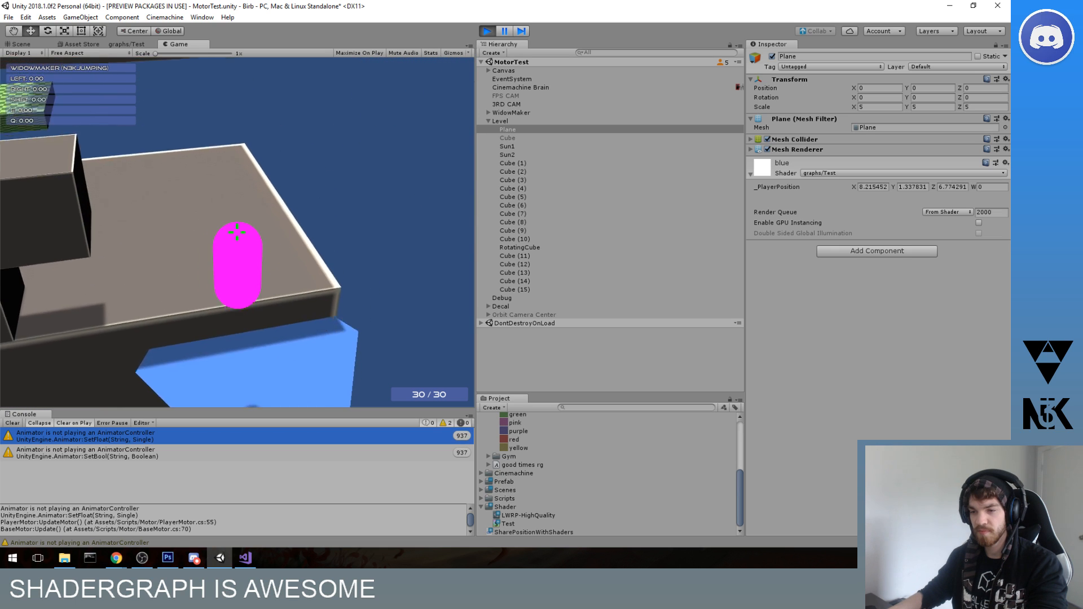
key("w")
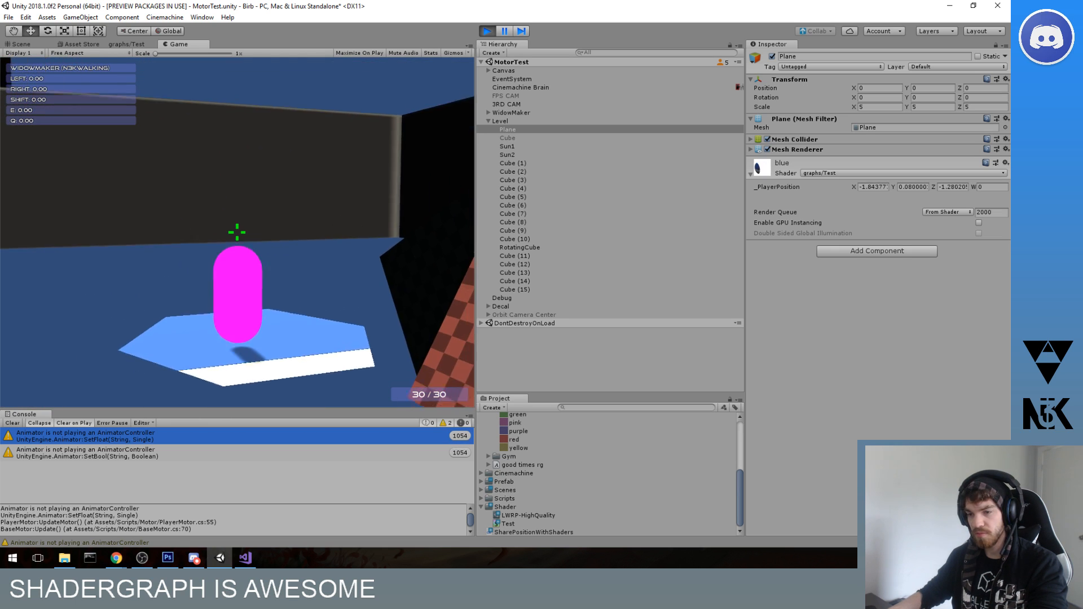
key("super")
left_click(487, 29)
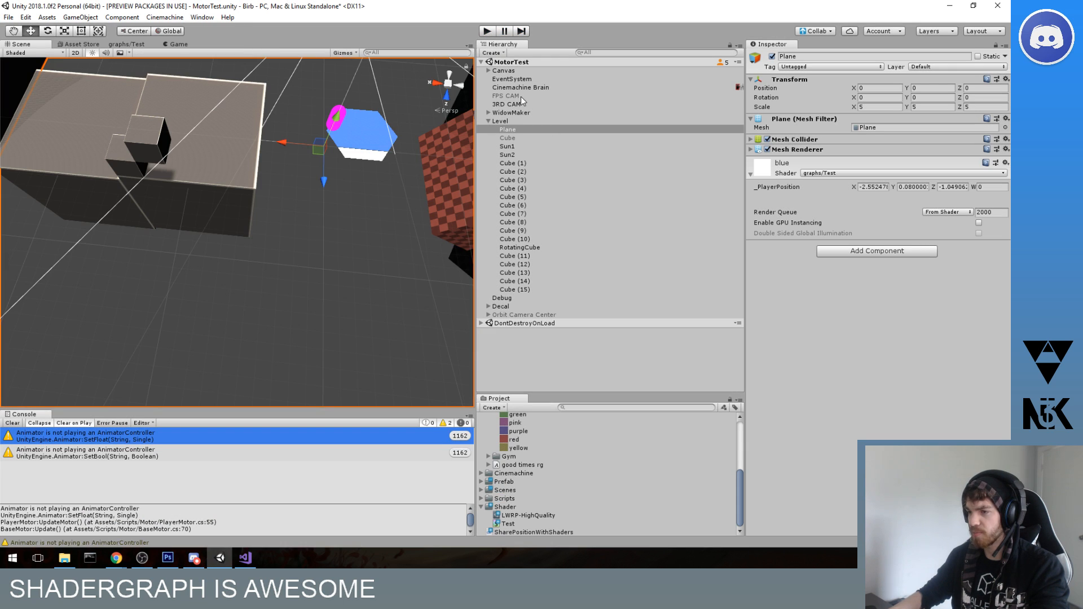
- Activate the FPS CAM object in the hierarchy and play the scene
left_click(519, 96)
left_click(772, 57)
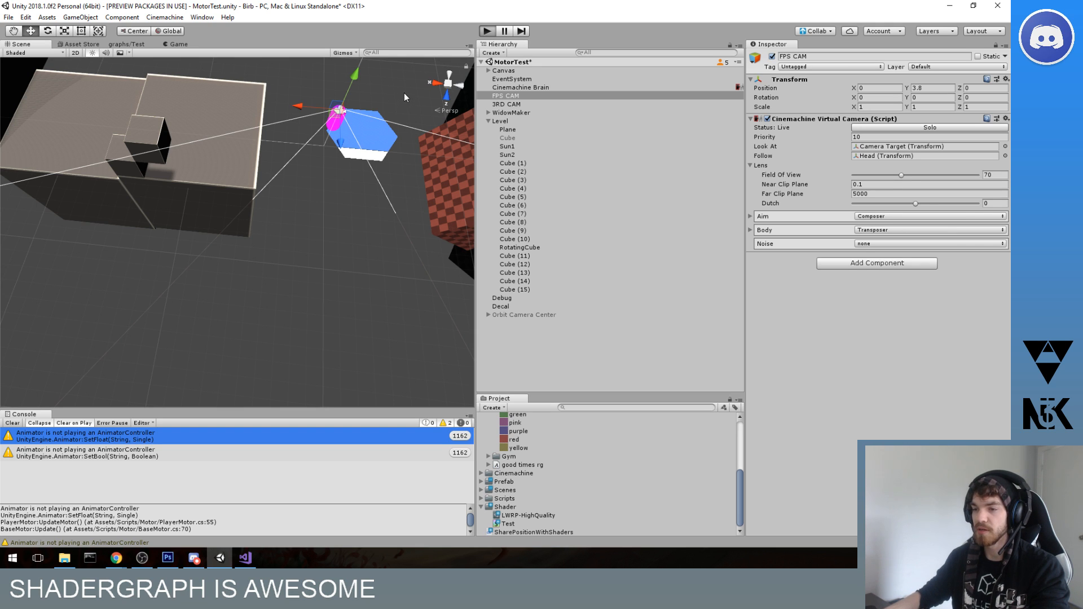
key("ctrl+p")
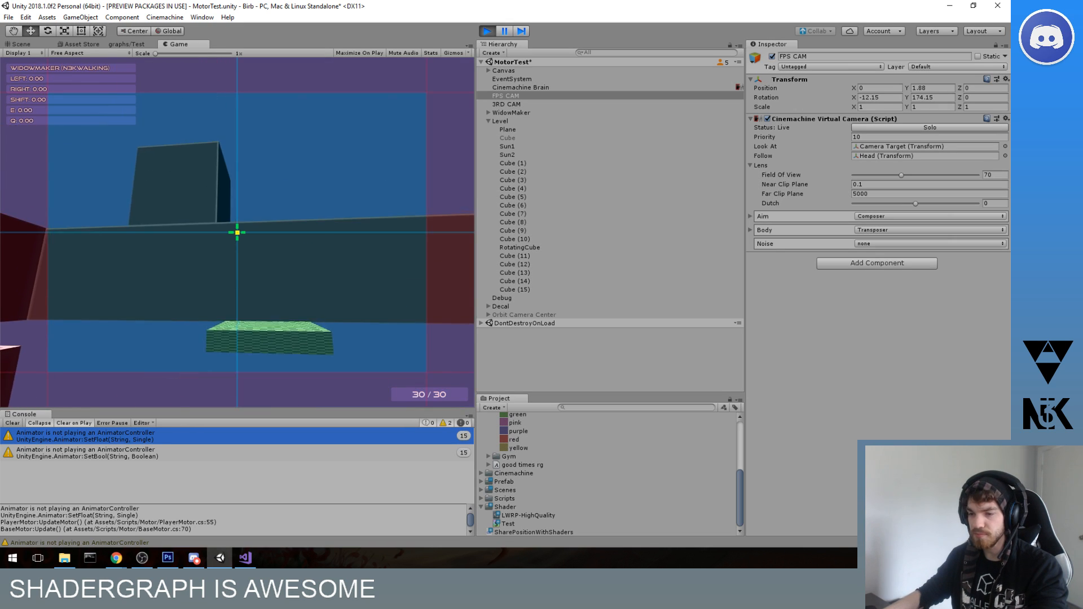
- Walk the player around in first-person view to check the polygon cut-out on the plane, and stop playing
key("w")
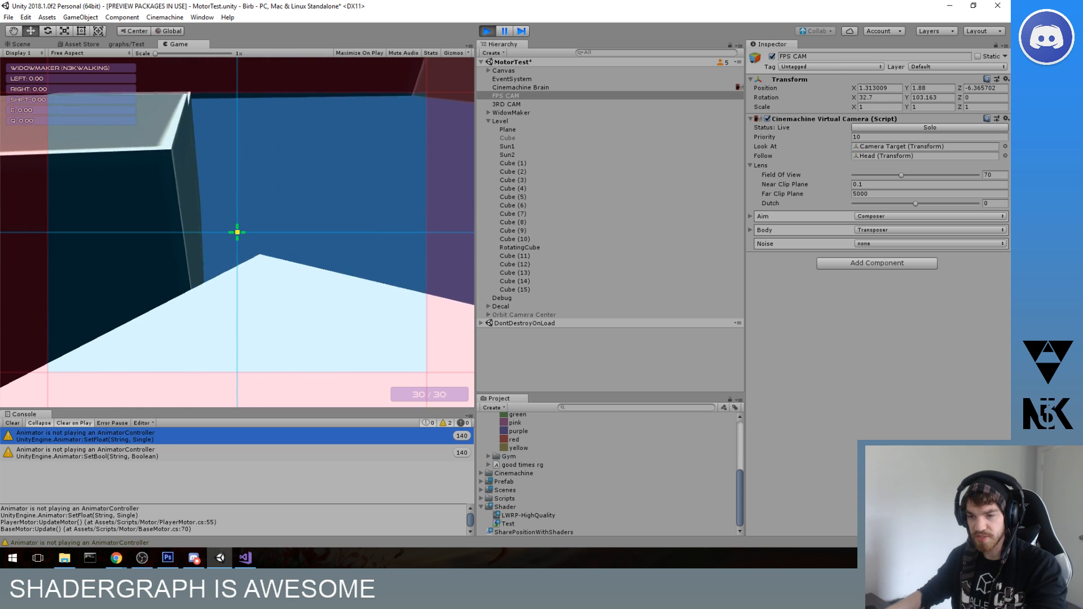
key("a")
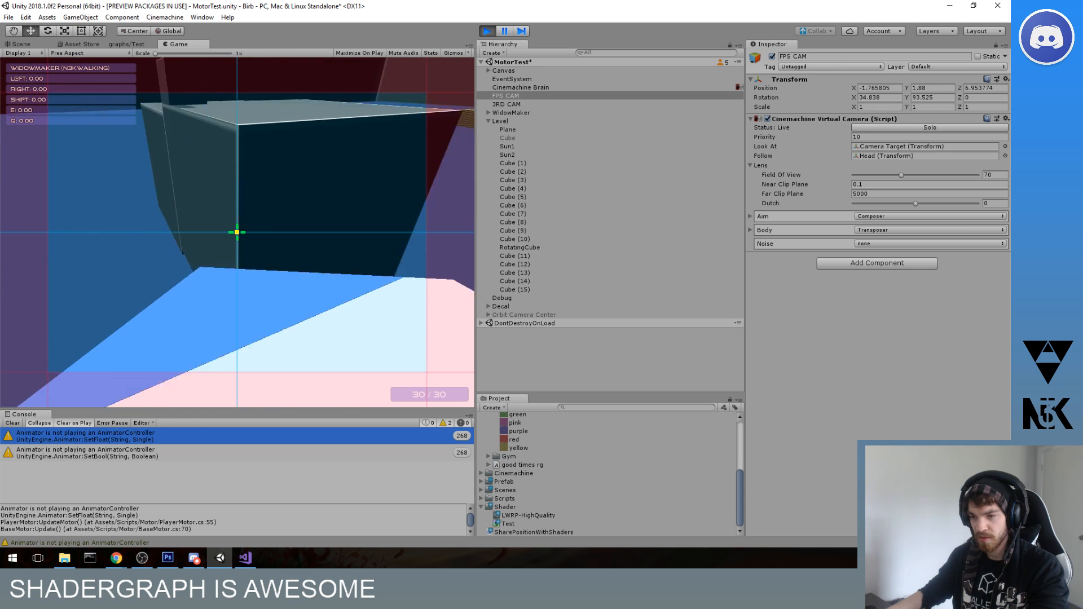
key("a")
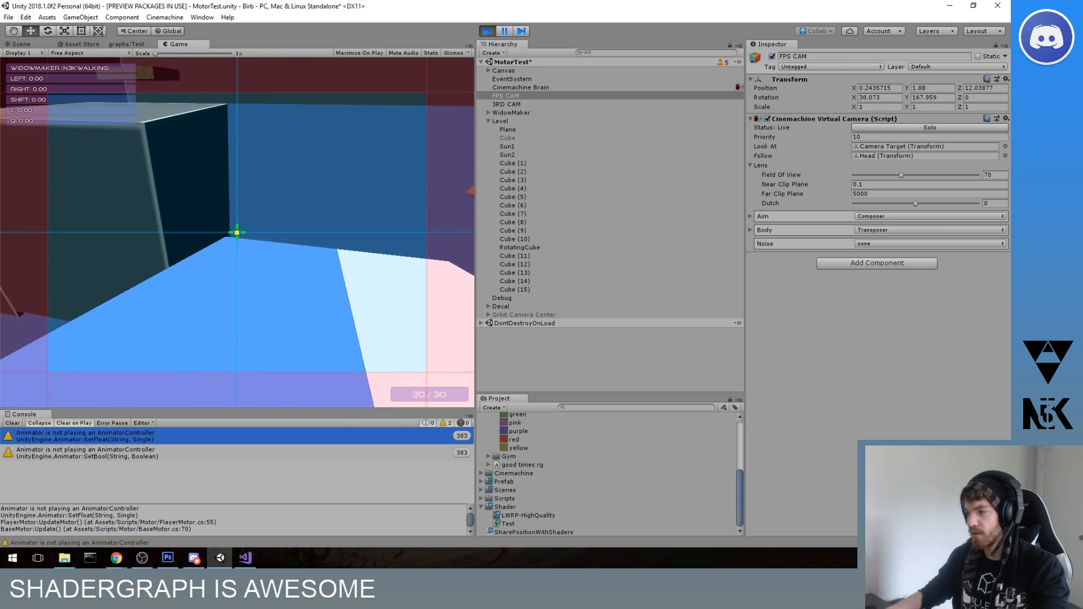
key("super")
key("Escape")
left_click(246, 558)
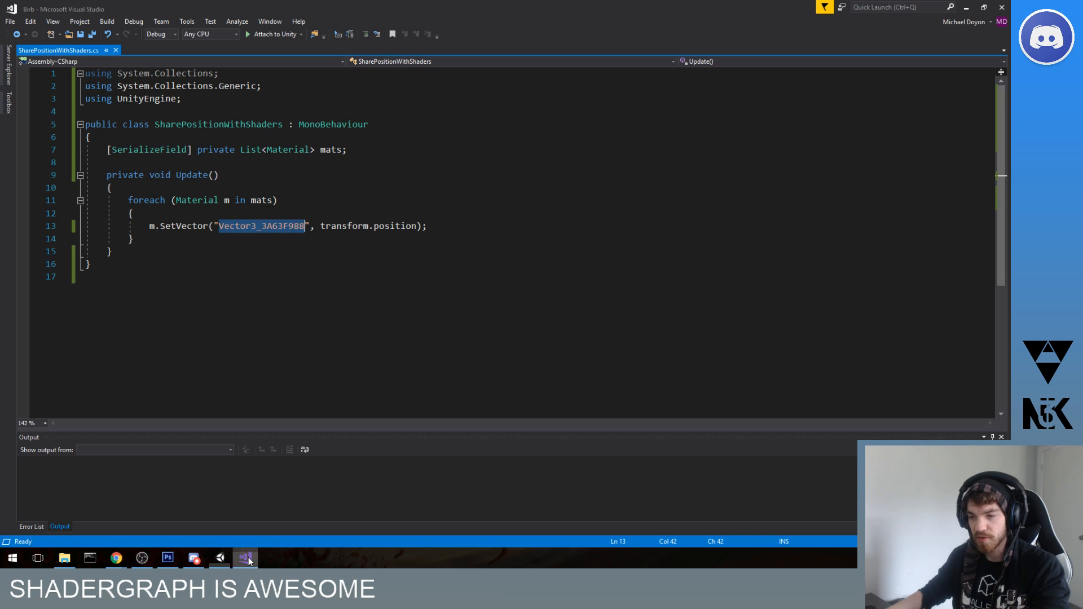
left_click(246, 559)
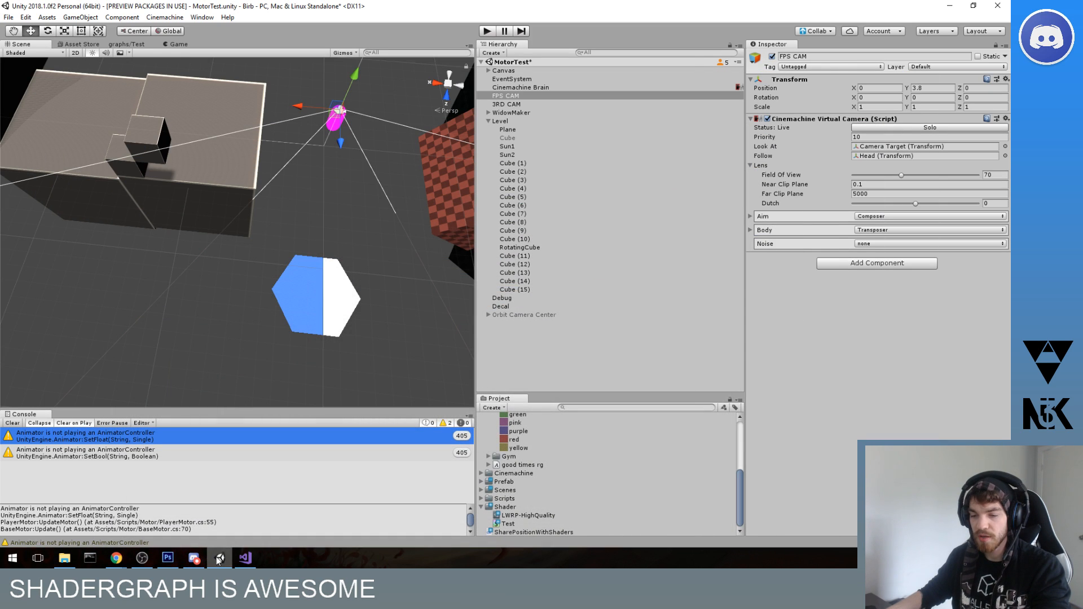
- Add a Vector1 property named Distance with a default value of 5 to the Test shader graph
left_click(131, 45)
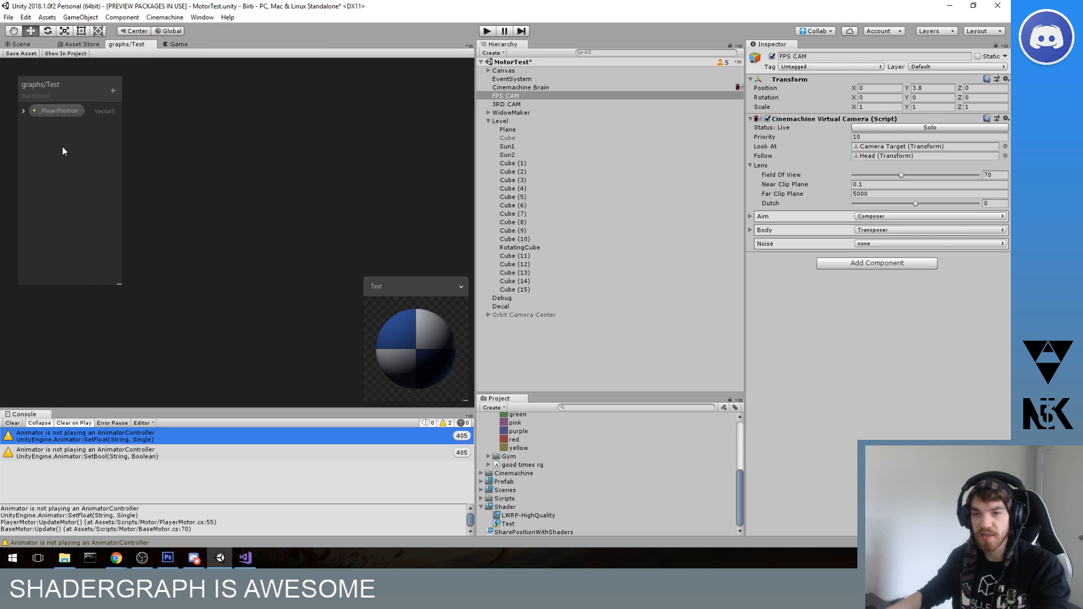
left_click(115, 88)
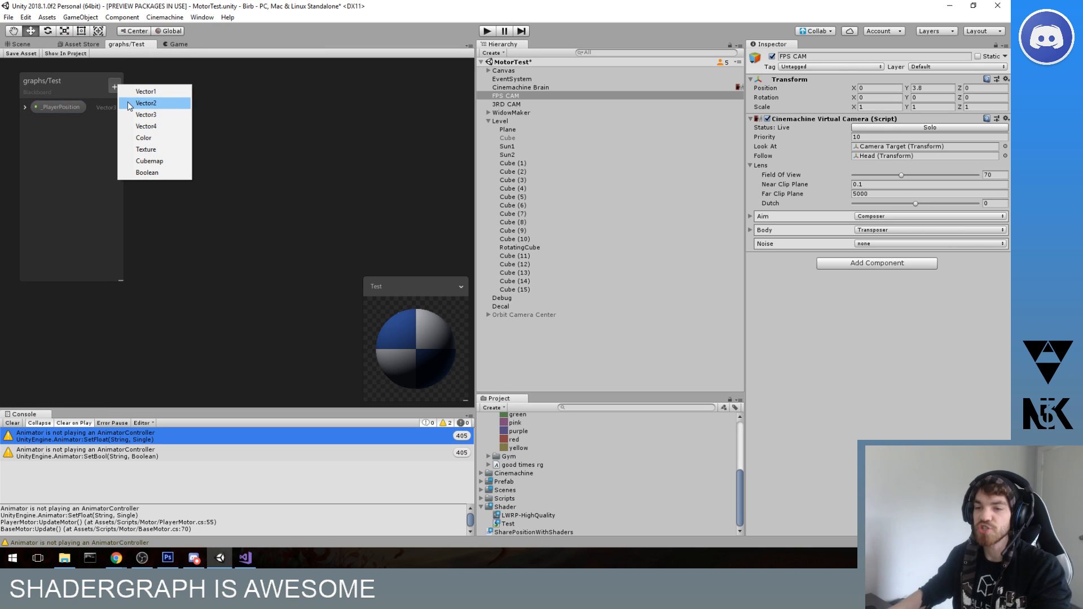
left_click(147, 92)
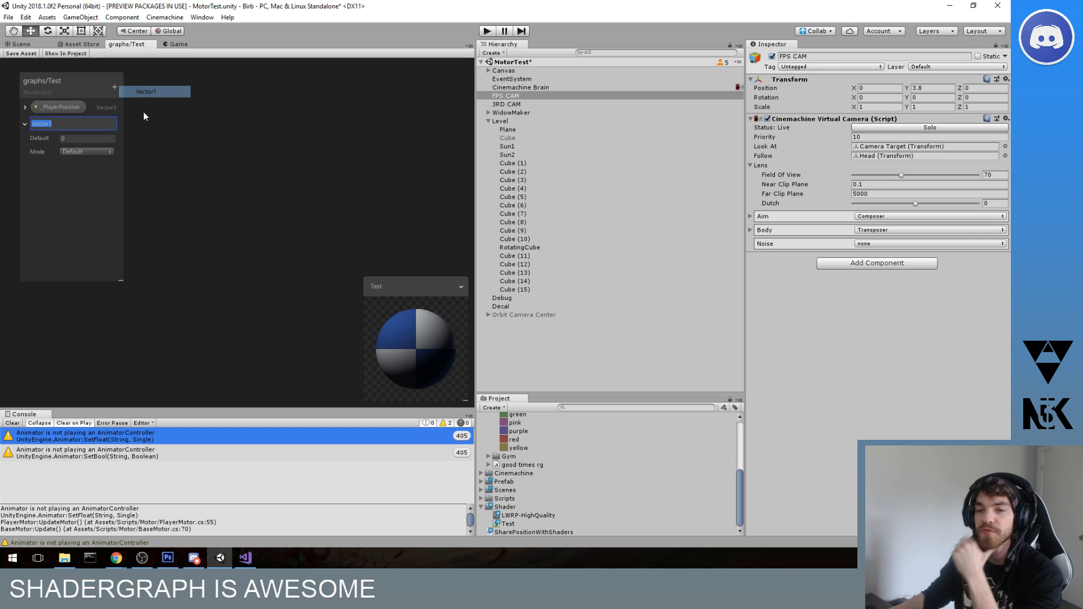
type("Dista")
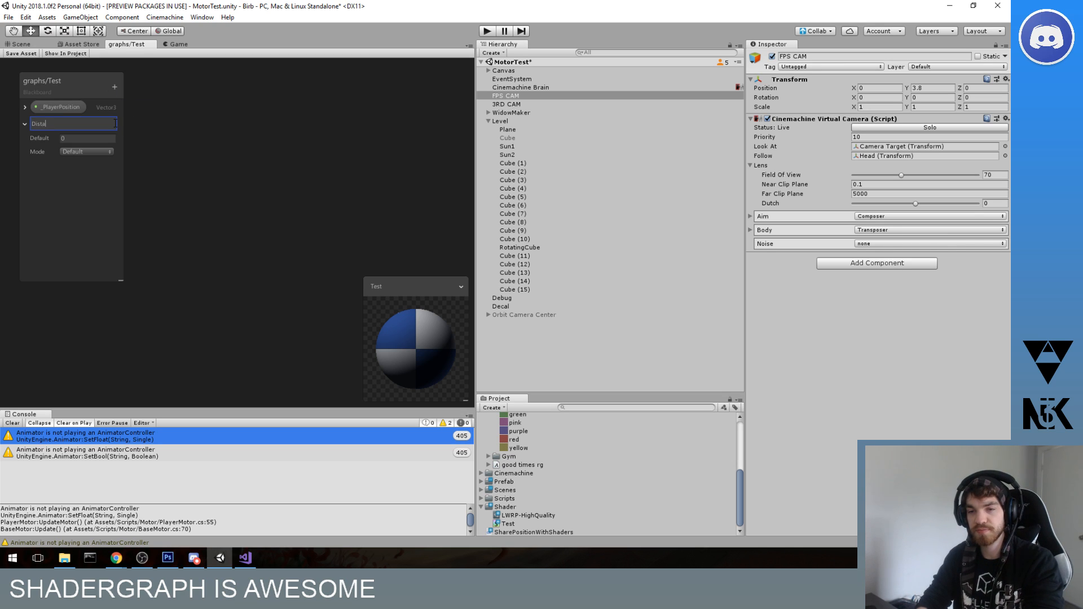
type("nce")
key("Tab")
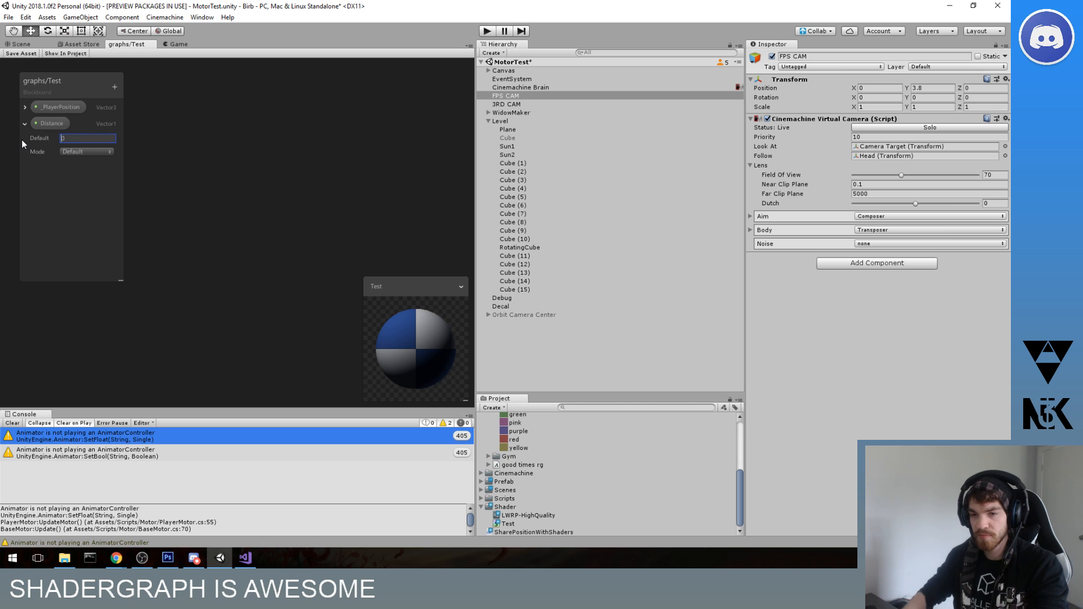
type("5")
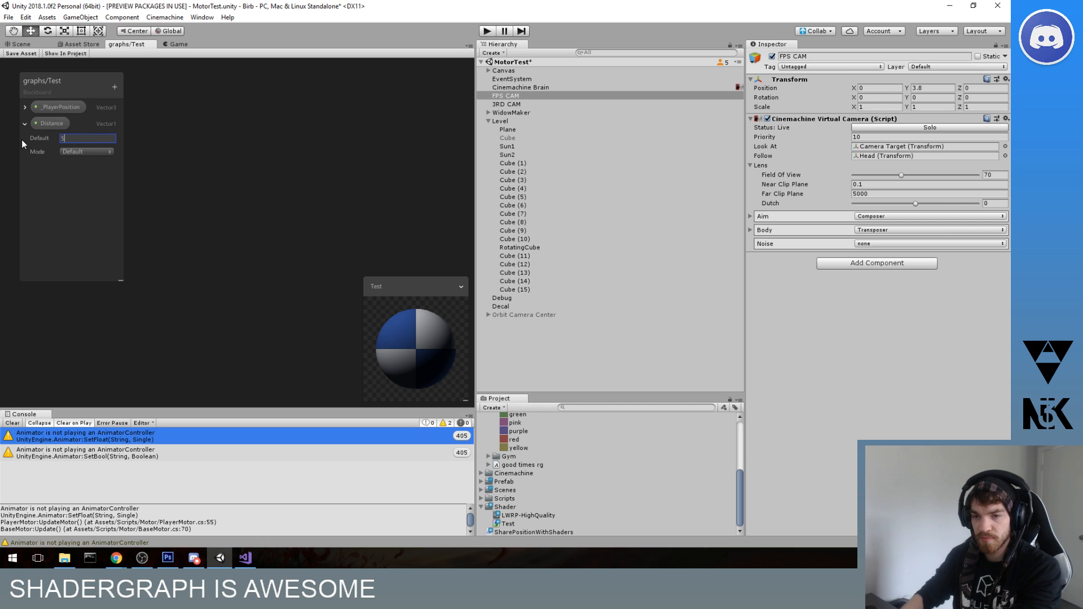
- Examine the polygon in the scene and the Test graph's Split, Vector 2 and Subtract nodes
left_click(21, 45)
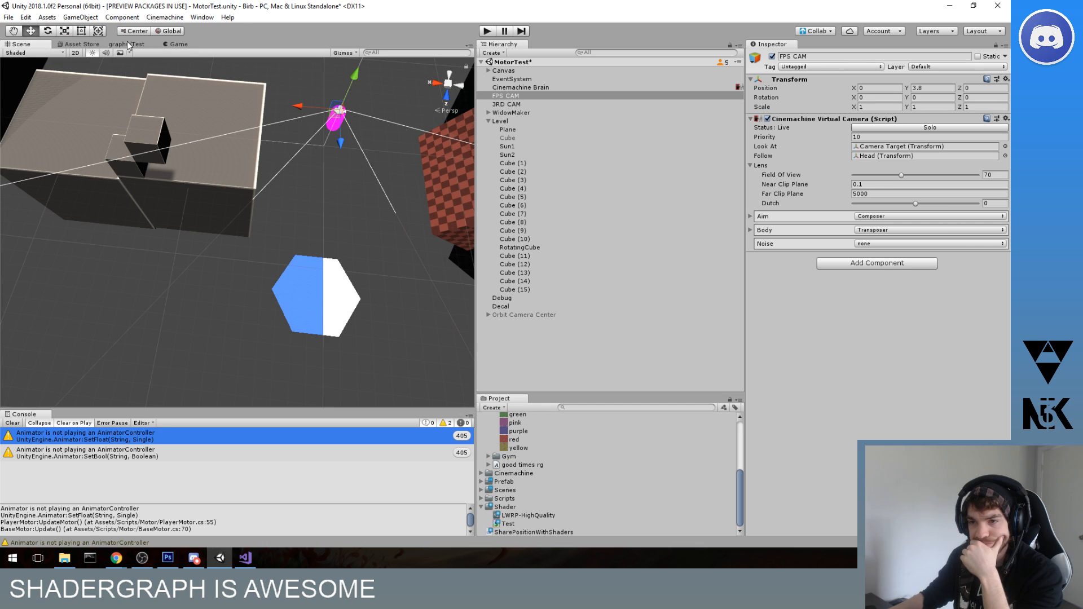
left_click(129, 45)
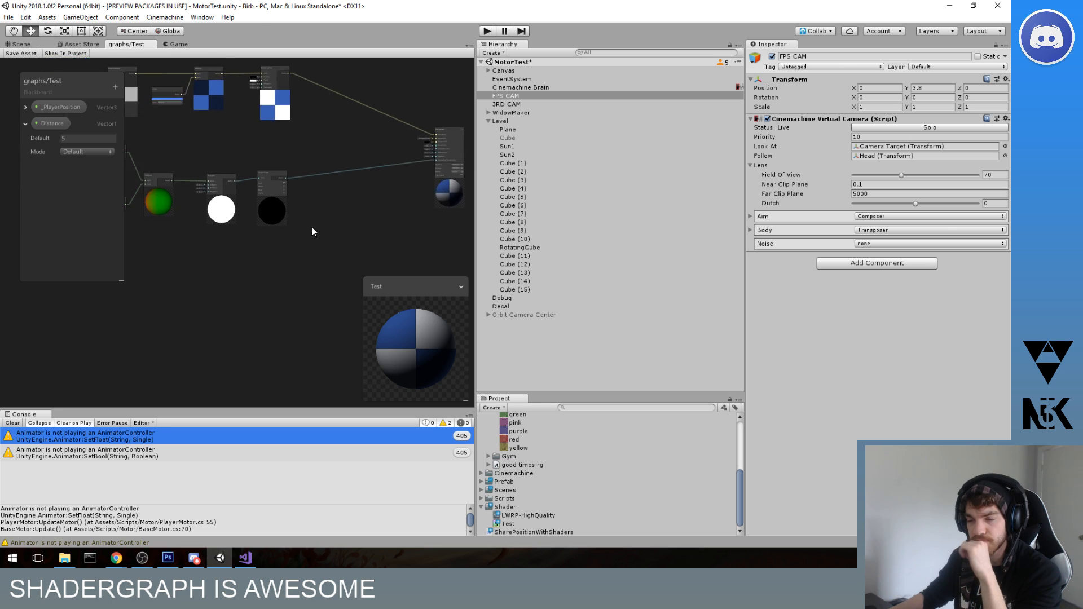
scroll(262, 199, "up", 6)
middle_click_drag(217, 197, 319, 223)
scroll(306, 192, "up", 1)
middle_click_drag(211, 164, 381, 184)
scroll(306, 187, "up", 1)
middle_click_drag(297, 172, 297, 173)
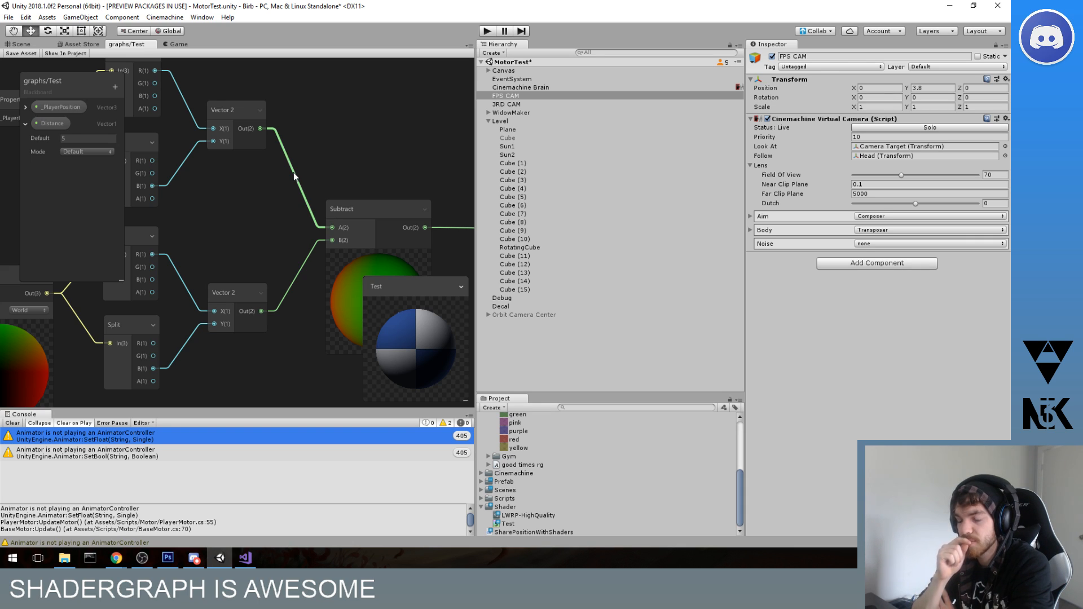
scroll(305, 148, "down", 4)
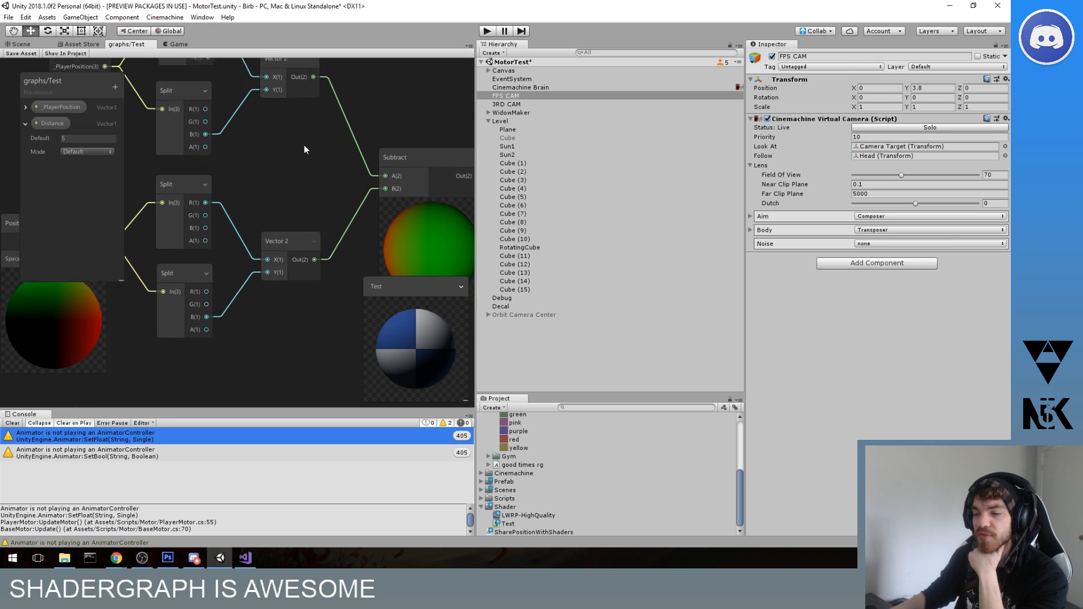
- Add a Multiply node beside the Position branch's Vector 2 node and connect the Vector 2 output to its A input
middle_click_drag(326, 155, 354, 124)
mouse_move(269, 178)
left_mouse_down()
mouse_move(356, 188)
mouse_move(310, 164)
mouse_move(274, 171)
left_mouse_up()
left_click(283, 221)
key("space")
type("mul")
key("Return")
scroll(284, 221, "up", 3)
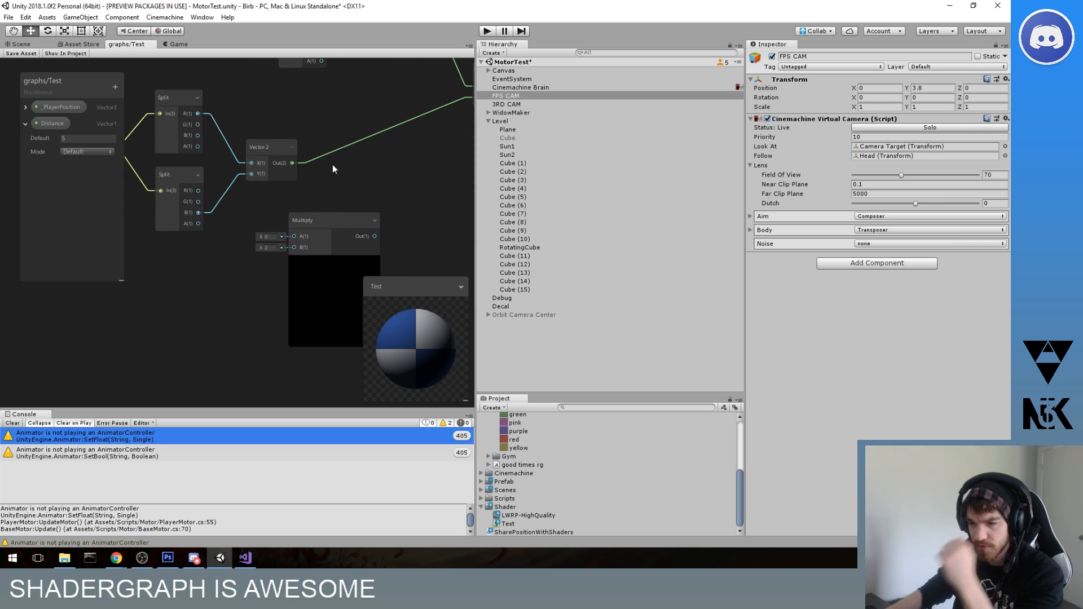
left_click_drag(296, 238, 294, 237)
left_click_drag(335, 220, 399, 160)
- Place the Distance property in the graph, connect it to Multiply's B input, and connect Multiply's output to Subtract's B input
left_click(309, 243)
left_click_drag(44, 124, 293, 229)
middle_click_drag(338, 215, 267, 231)
left_click_drag(256, 269, 286, 206)
left_click_drag(406, 118, 407, 116)
left_click_drag(331, 181, 323, 132)
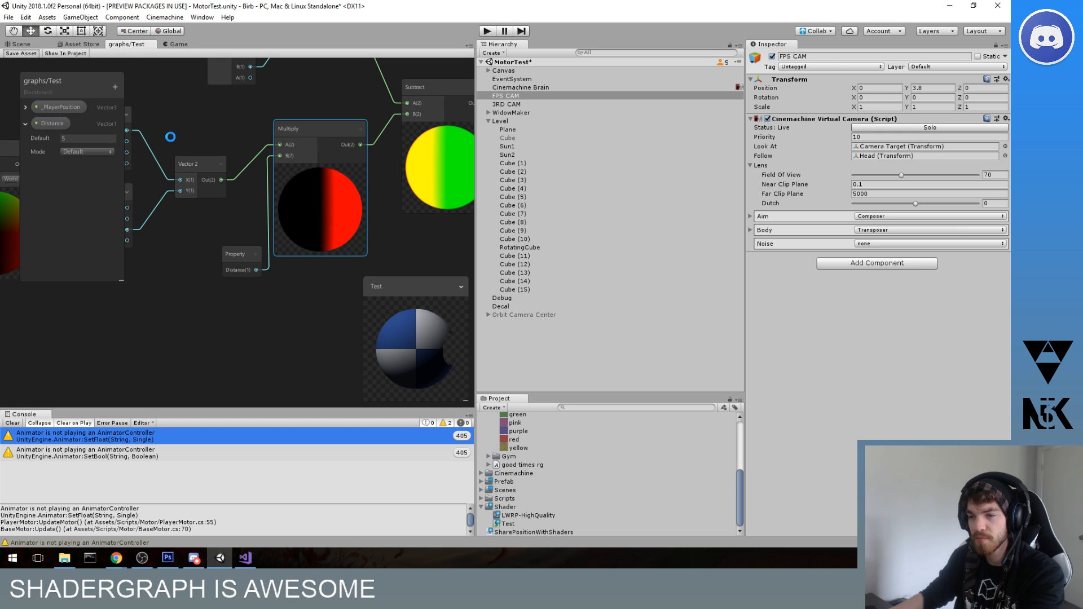
- Examine the size of the polygon on the plane in the scene from several angles
left_click(23, 45)
middle_click_drag(356, 204, 256, 237)
scroll(256, 237, "up", 2)
middle_click_drag(308, 155, 254, 193)
scroll(234, 235, "up", 4)
scroll(255, 192, "up", 2)
scroll(257, 225, "up", 5)
right_click_drag(258, 228, 332, 209)
middle_click_drag(123, 220, 261, 272)
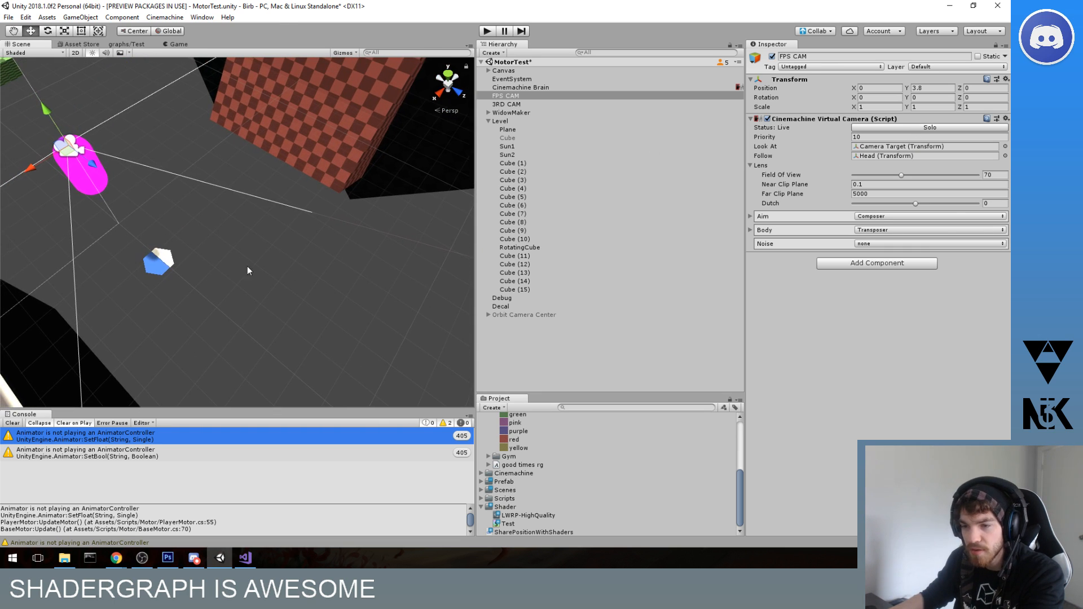
scroll(307, 268, "down", 5)
right_click_drag(149, 260, 273, 262)
middle_click_drag(206, 268, 355, 195)
middle_click_drag(290, 258, 307, 244)
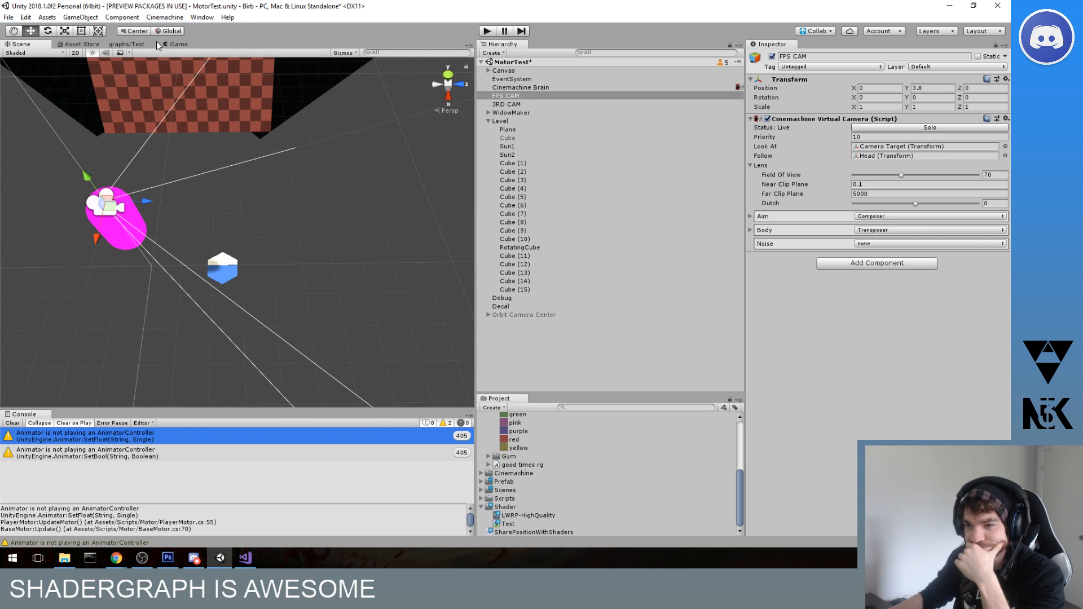
- Select the Plane and reset its blue material's _PlayerPosition X, Y and Z values to 0
left_click(229, 278)
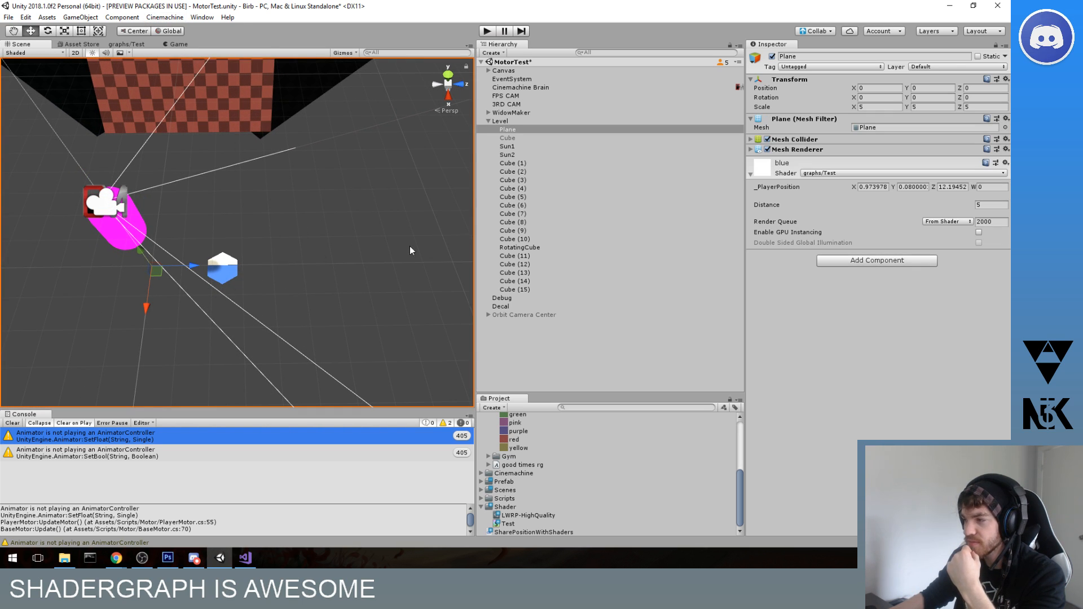
left_click(918, 187)
type("0")
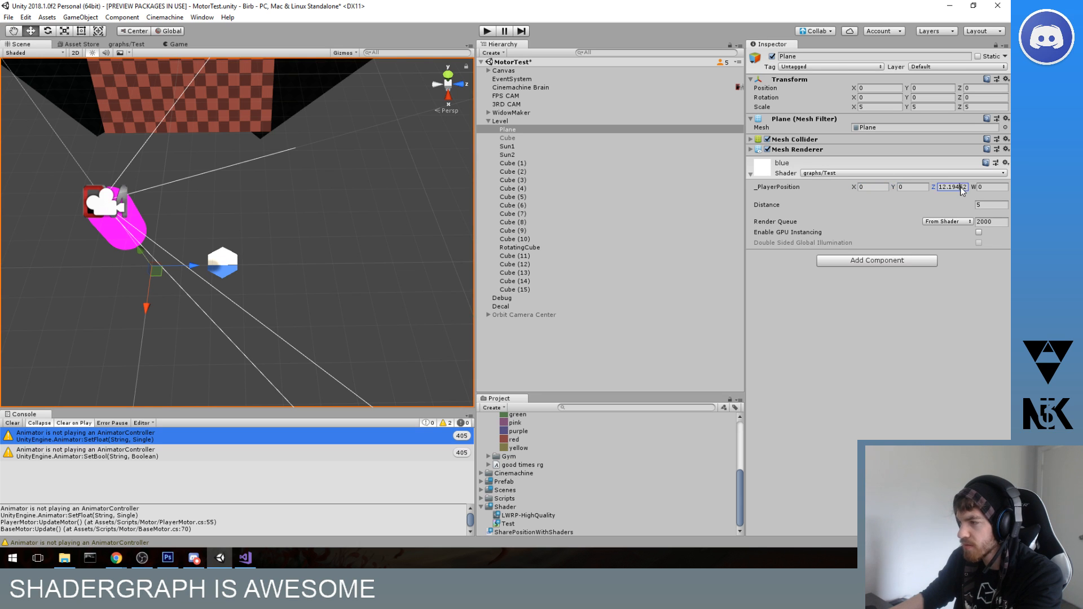
type("0")
- Inspect the polygon around the Plane's origin up close in the scene
middle_click_drag(333, 226, 351, 225)
scroll(293, 230, "up", 3)
right_click_drag(262, 233, 234, 238)
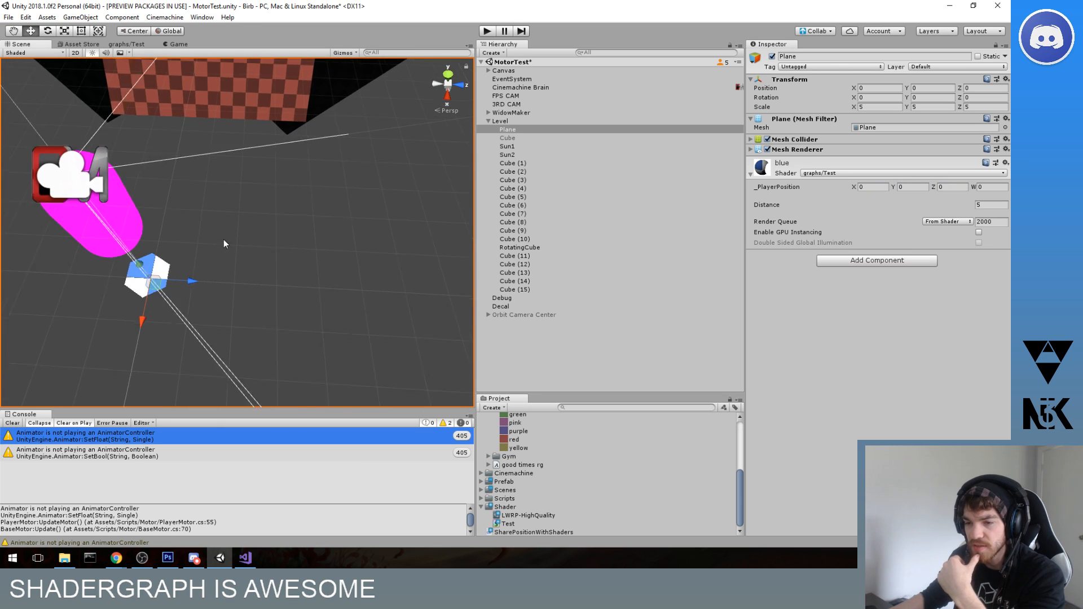
scroll(235, 238, "up", 8)
middle_click_drag(236, 265, 337, 183)
middle_click_drag(243, 213, 286, 215)
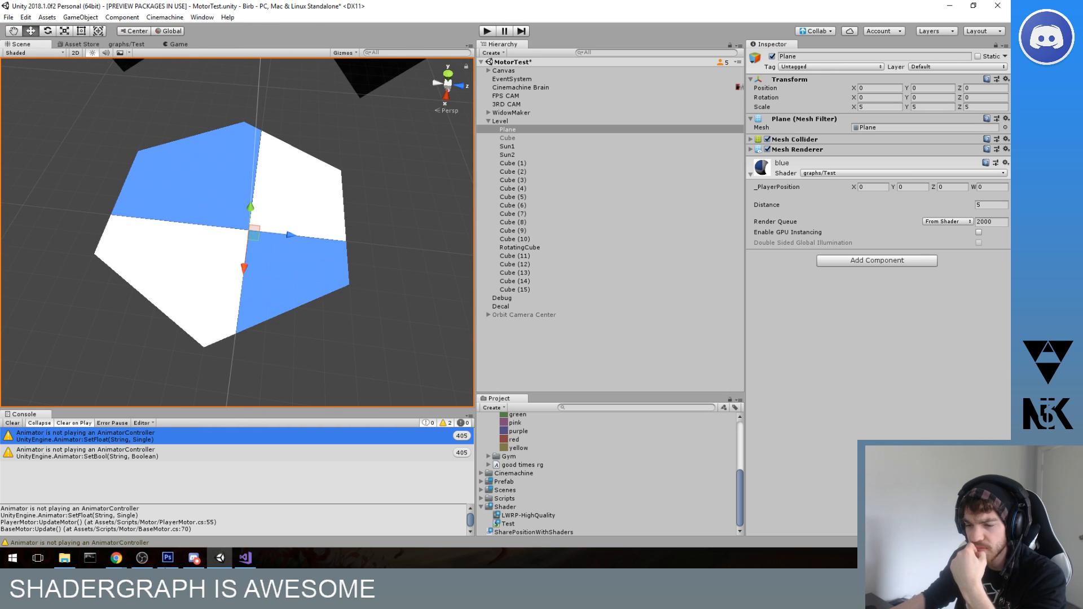
left_click(245, 558)
left_click(253, 553)
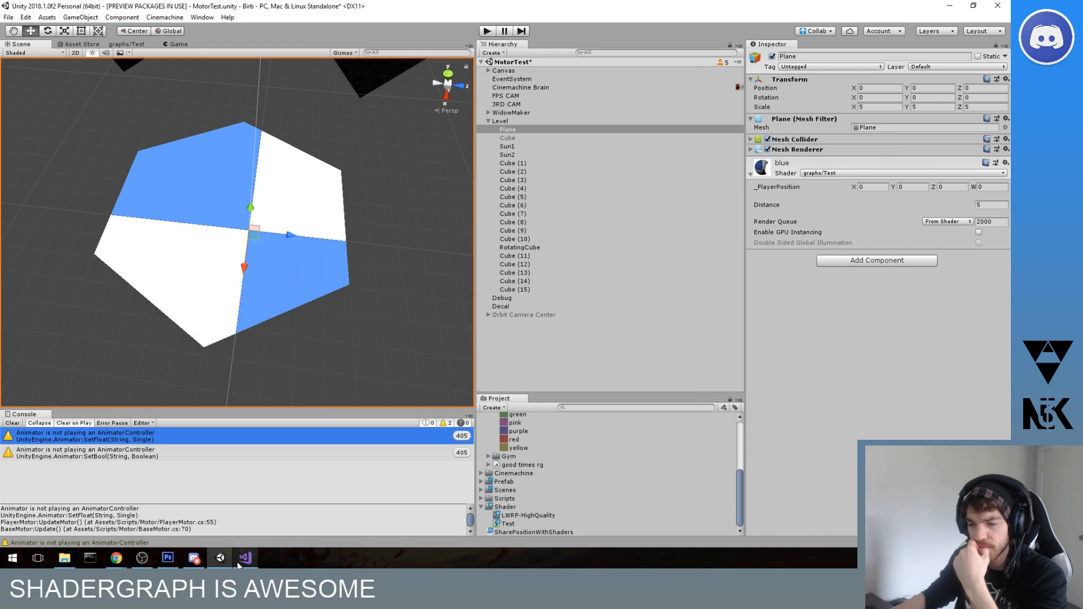
- Try Distance values of 0 and 0.5 on the blue material and compare the visible plane area in the scene
left_click(981, 206)
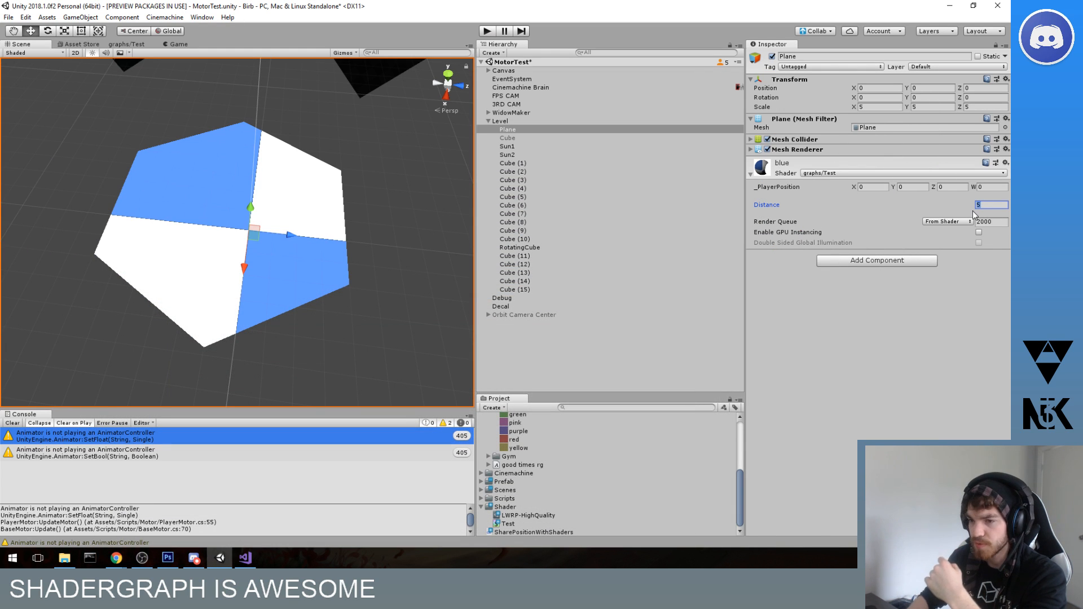
type("0")
scroll(201, 111, "down", 3)
right_click_drag(271, 294, 172, 211)
scroll(312, 184, "down", 5)
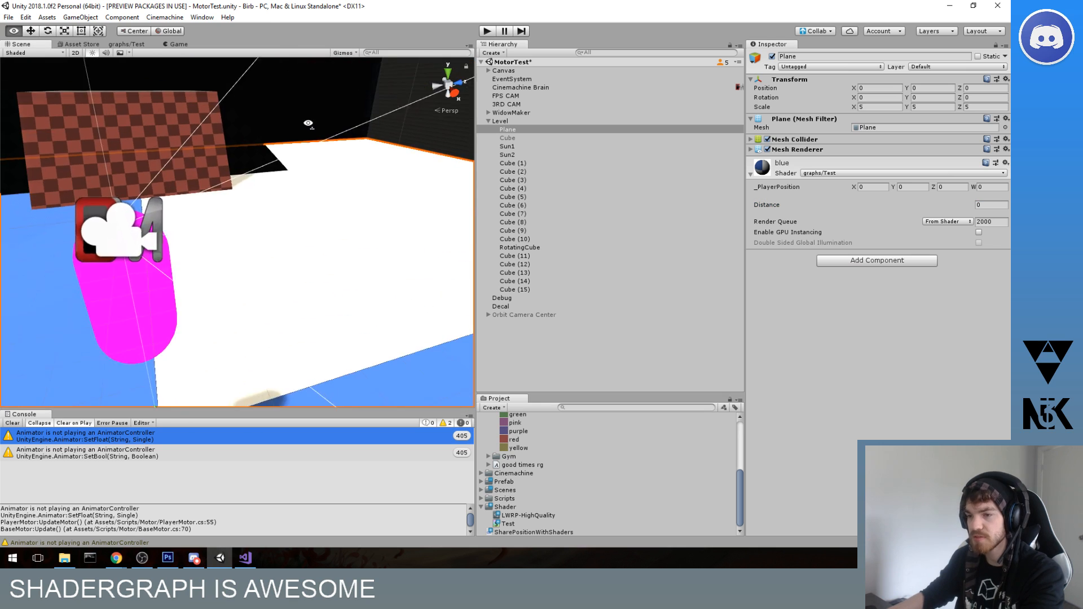
scroll(173, 211, "down", 3)
left_click(981, 206)
type("0.5")
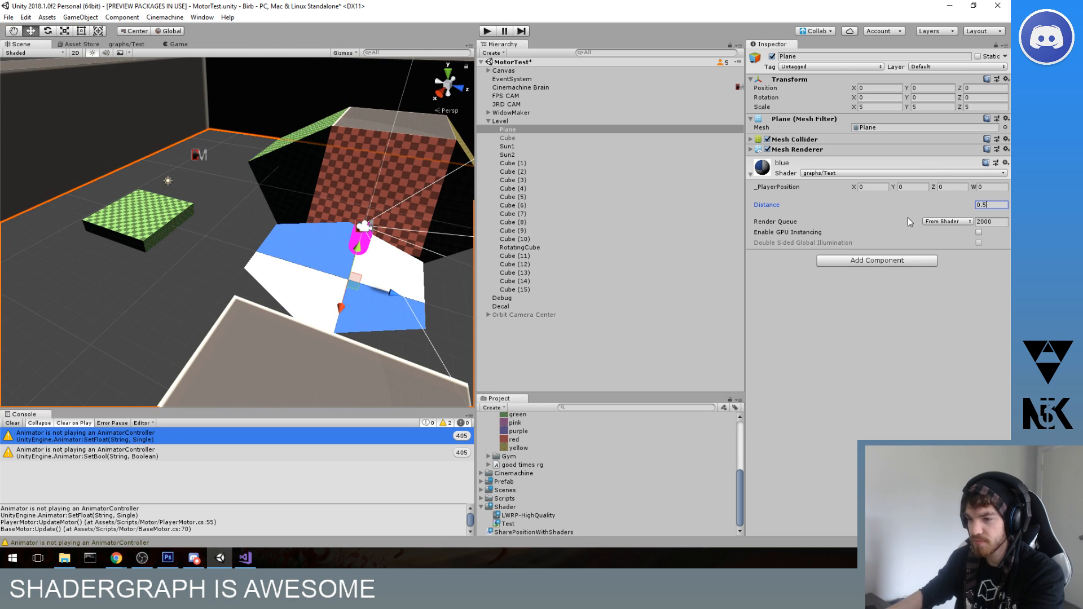
middle_click_drag(292, 235, 159, 206)
- Set the blue material's Distance to 0.2 and check the polygon's size in the scene
left_click(929, 209)
left_click_drag(990, 208, 928, 209)
type("0.2")
left_click_drag(296, 265, 219, 222, "alt")
middle_click_drag(219, 222, 292, 238)
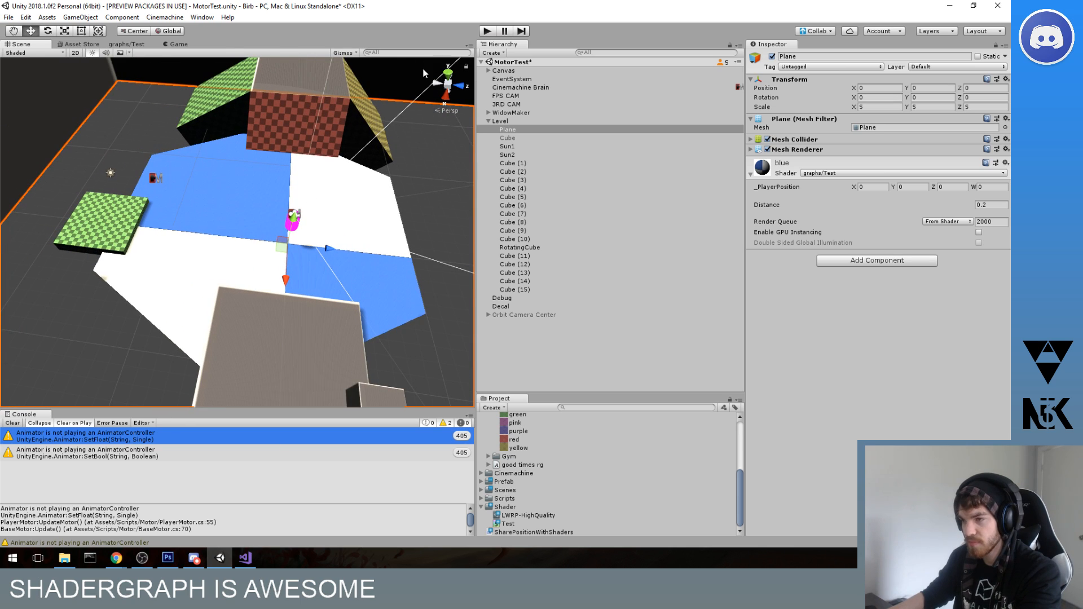
- Play the scene, walk the player around to check how the polygon follows the player at this Distance, and stop playing
left_click(487, 31)
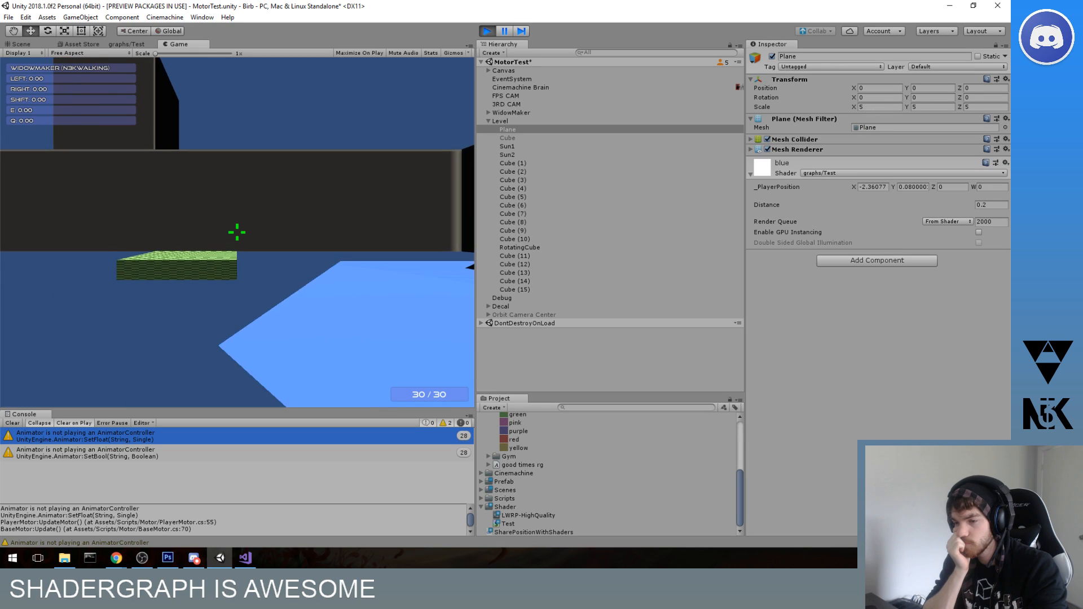
key("a")
key("d")
key("a")
key("s")
key("d")
key("w")
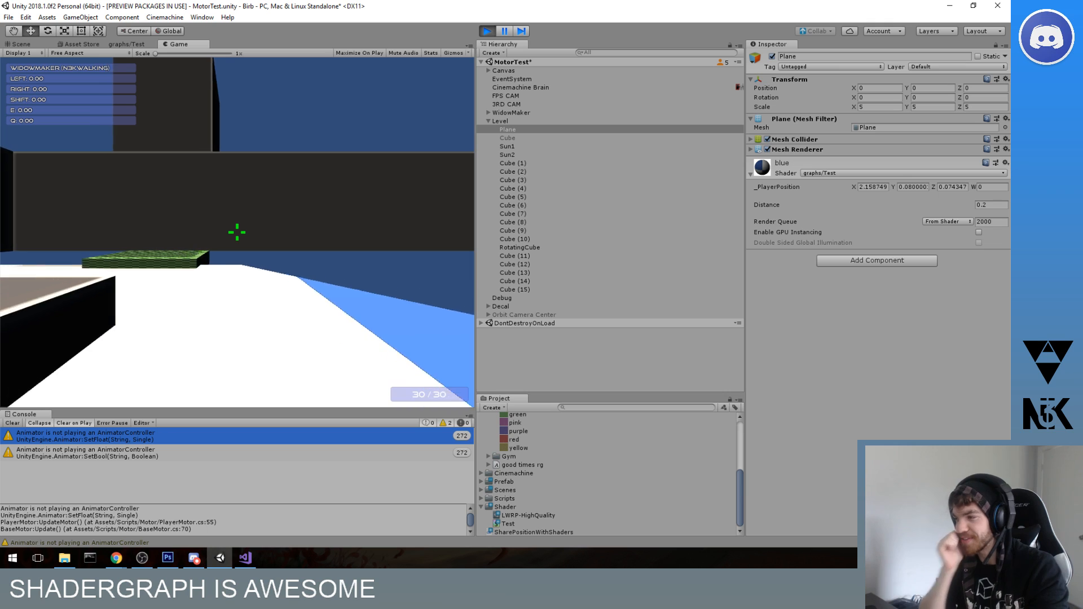
key("s")
key("s")
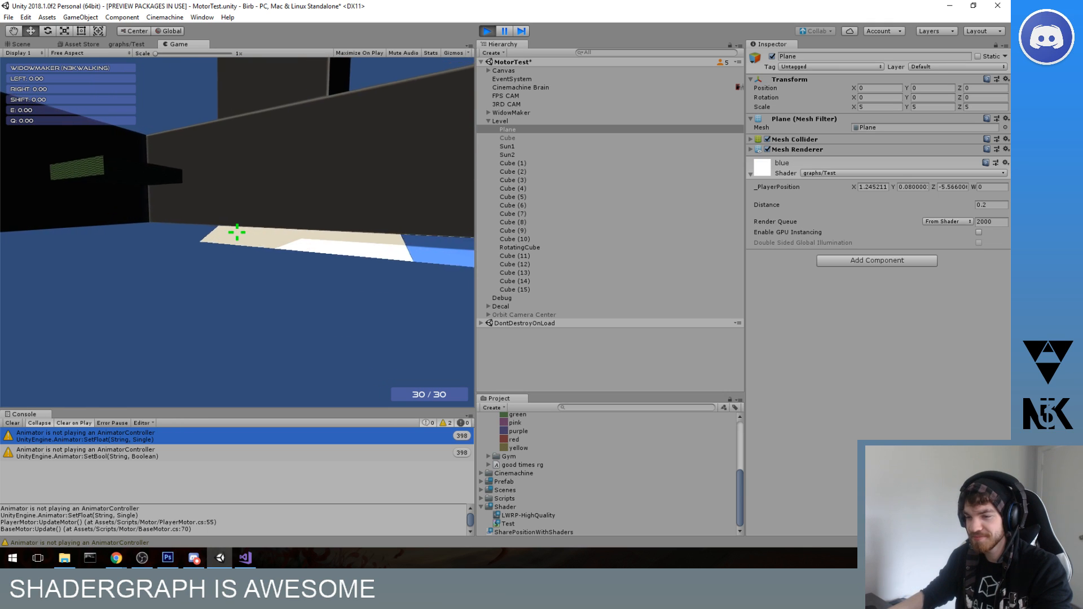
key("super")
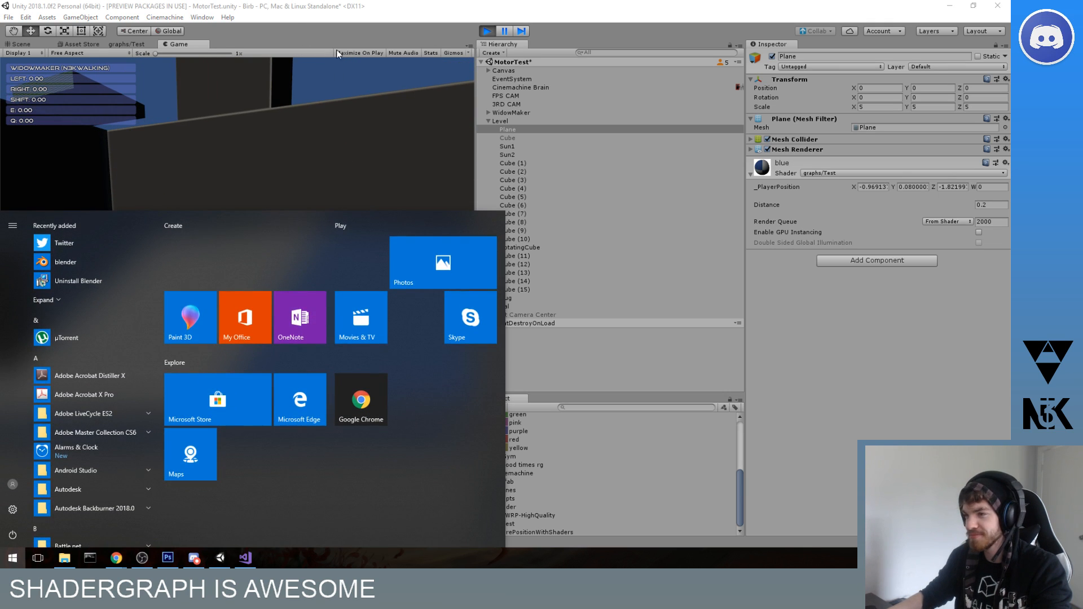
left_click(486, 31)
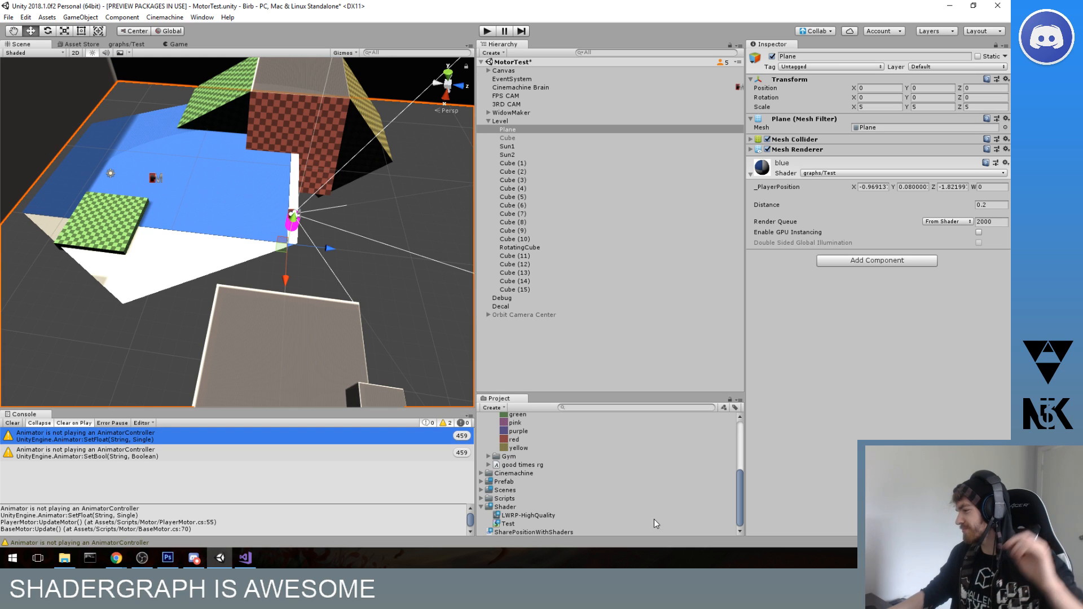